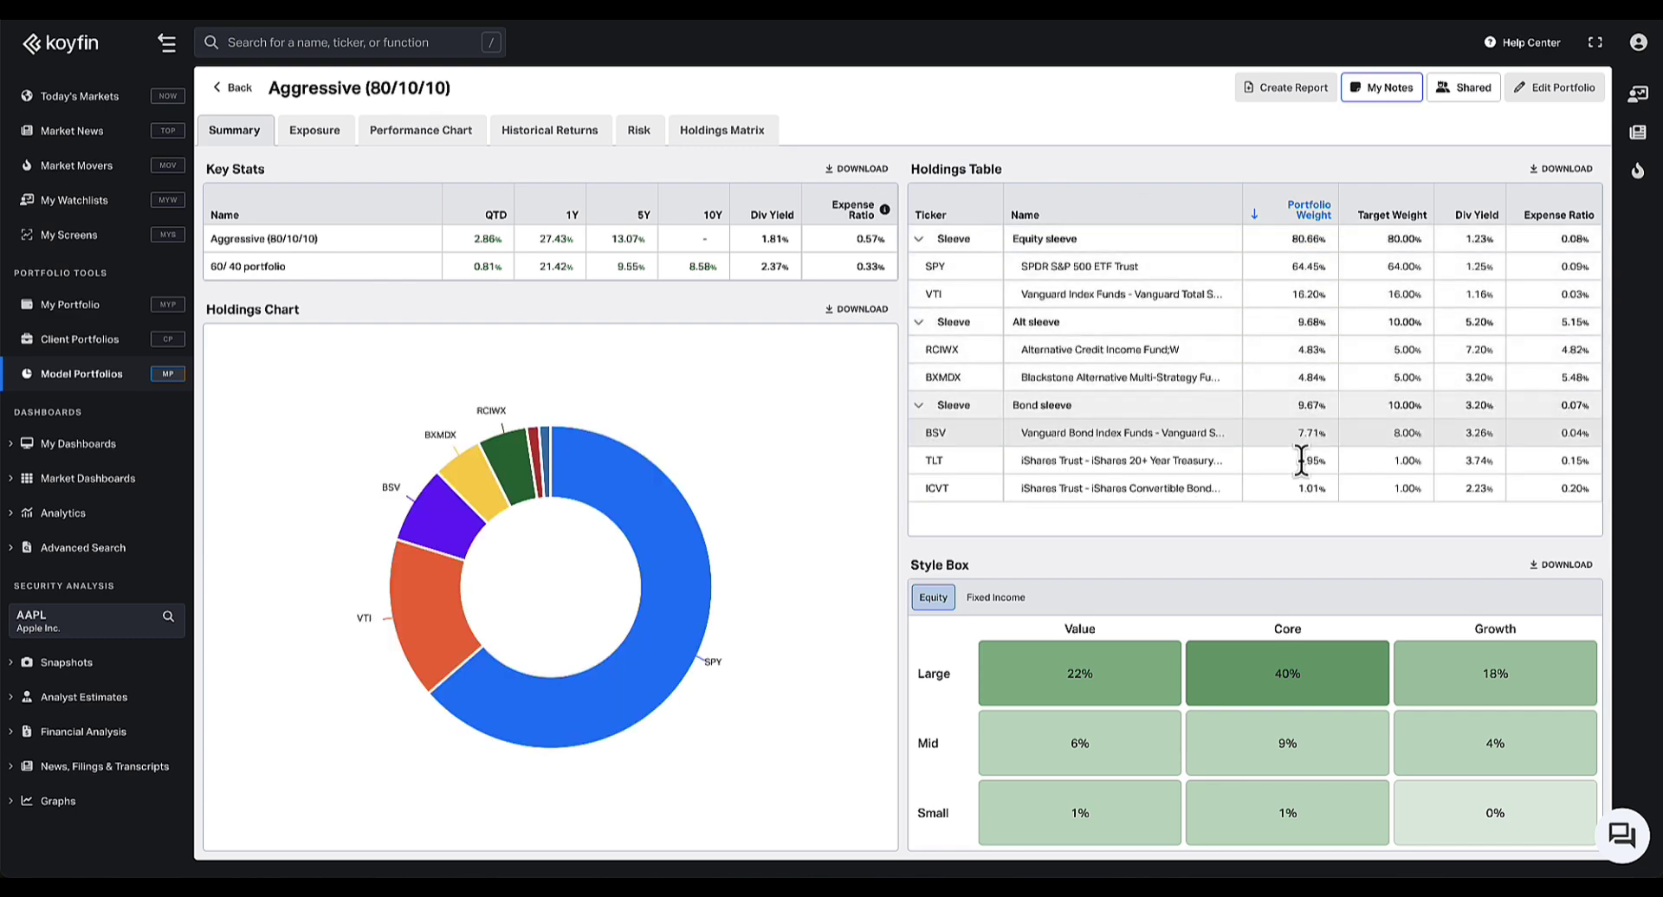
Review the settings and target allocation of the Aggressive (80/10/10) model portfolio without changing them
{"action": "left_click", "coordinate": [1559, 87]}
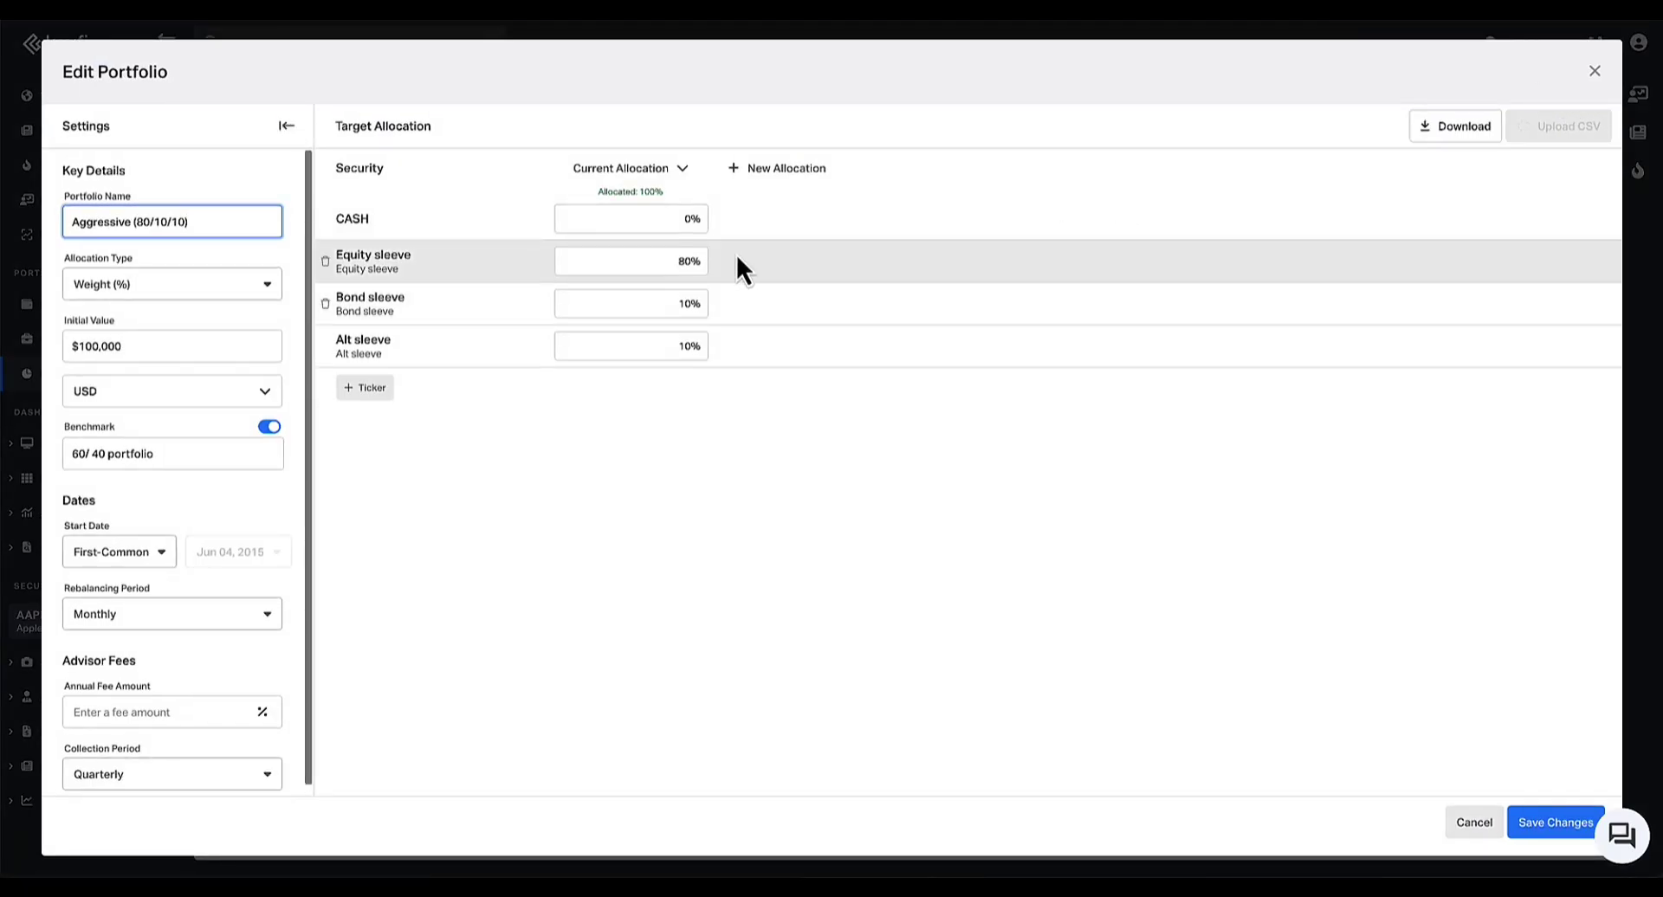
{"action": "left_click", "coordinate": [1600, 73]}
Open the prospect's client portfolio and review its transactions, quantities, costs and benchmark in edit mode without saving
{"action": "left_click", "coordinate": [87, 341]}
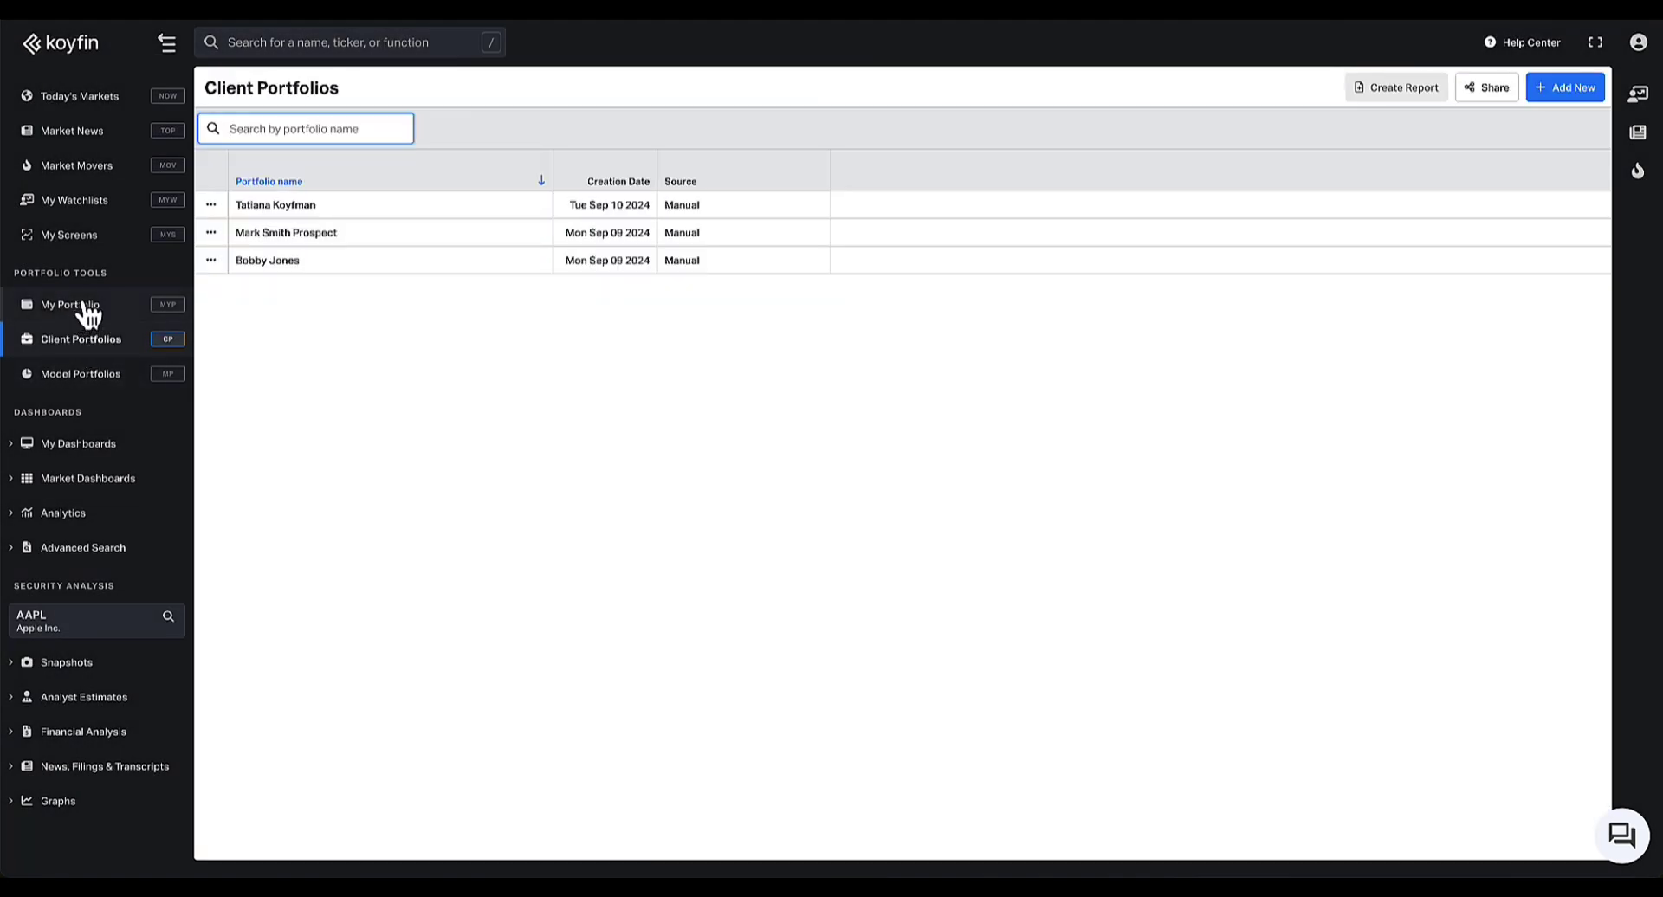
{"action": "left_click", "coordinate": [95, 340]}
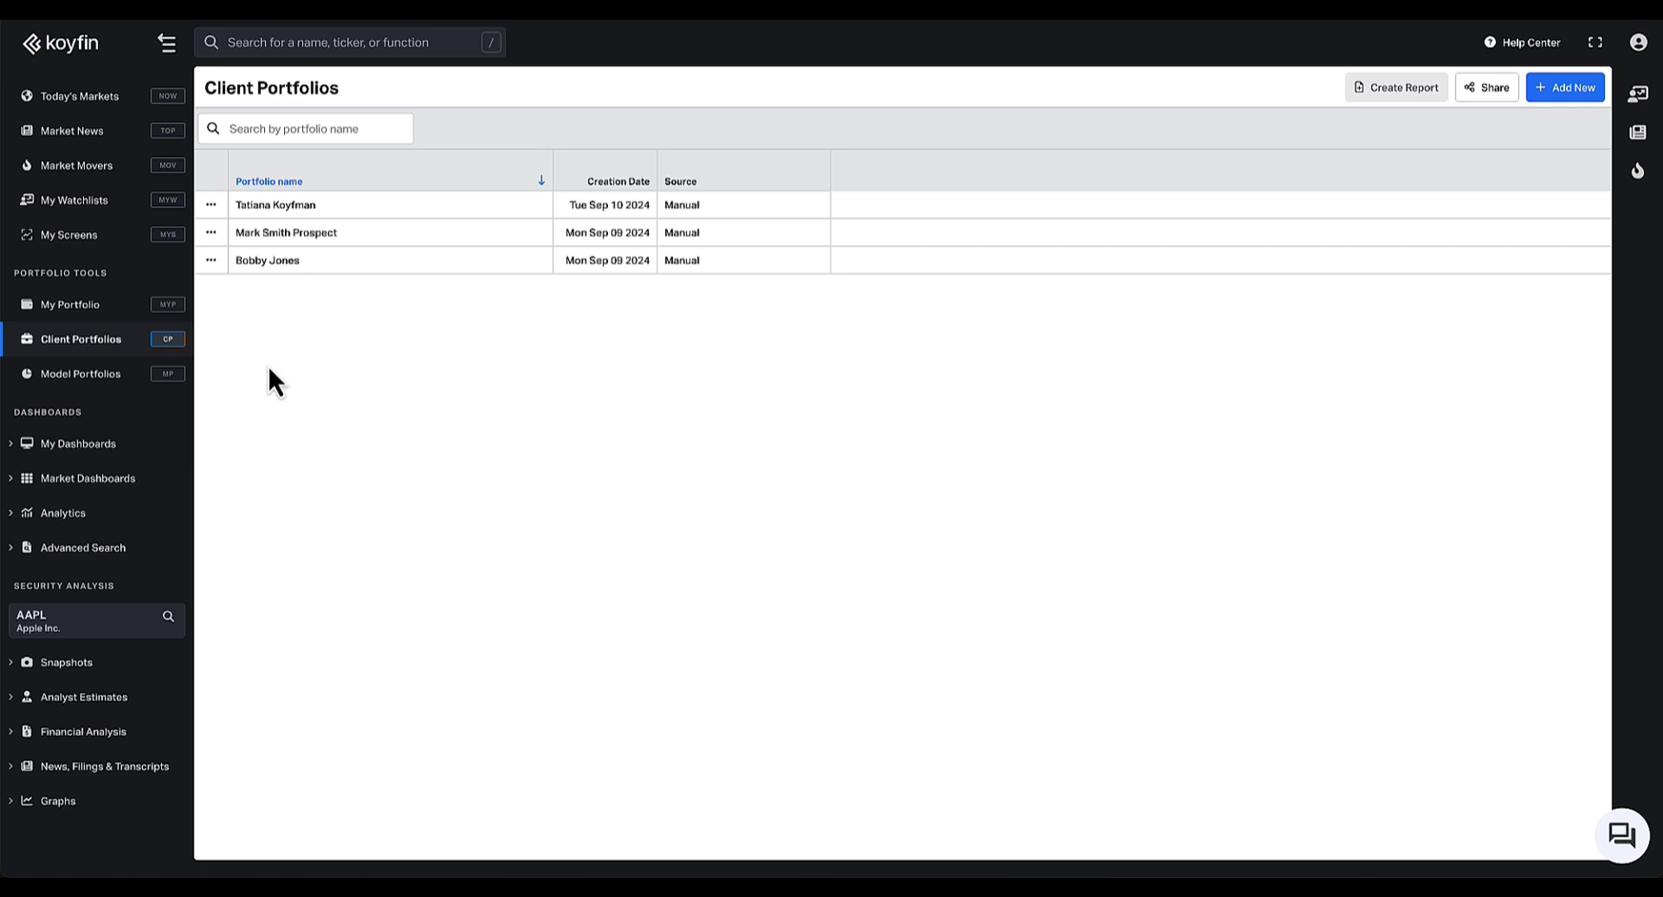
{"action": "left_click", "coordinate": [270, 235]}
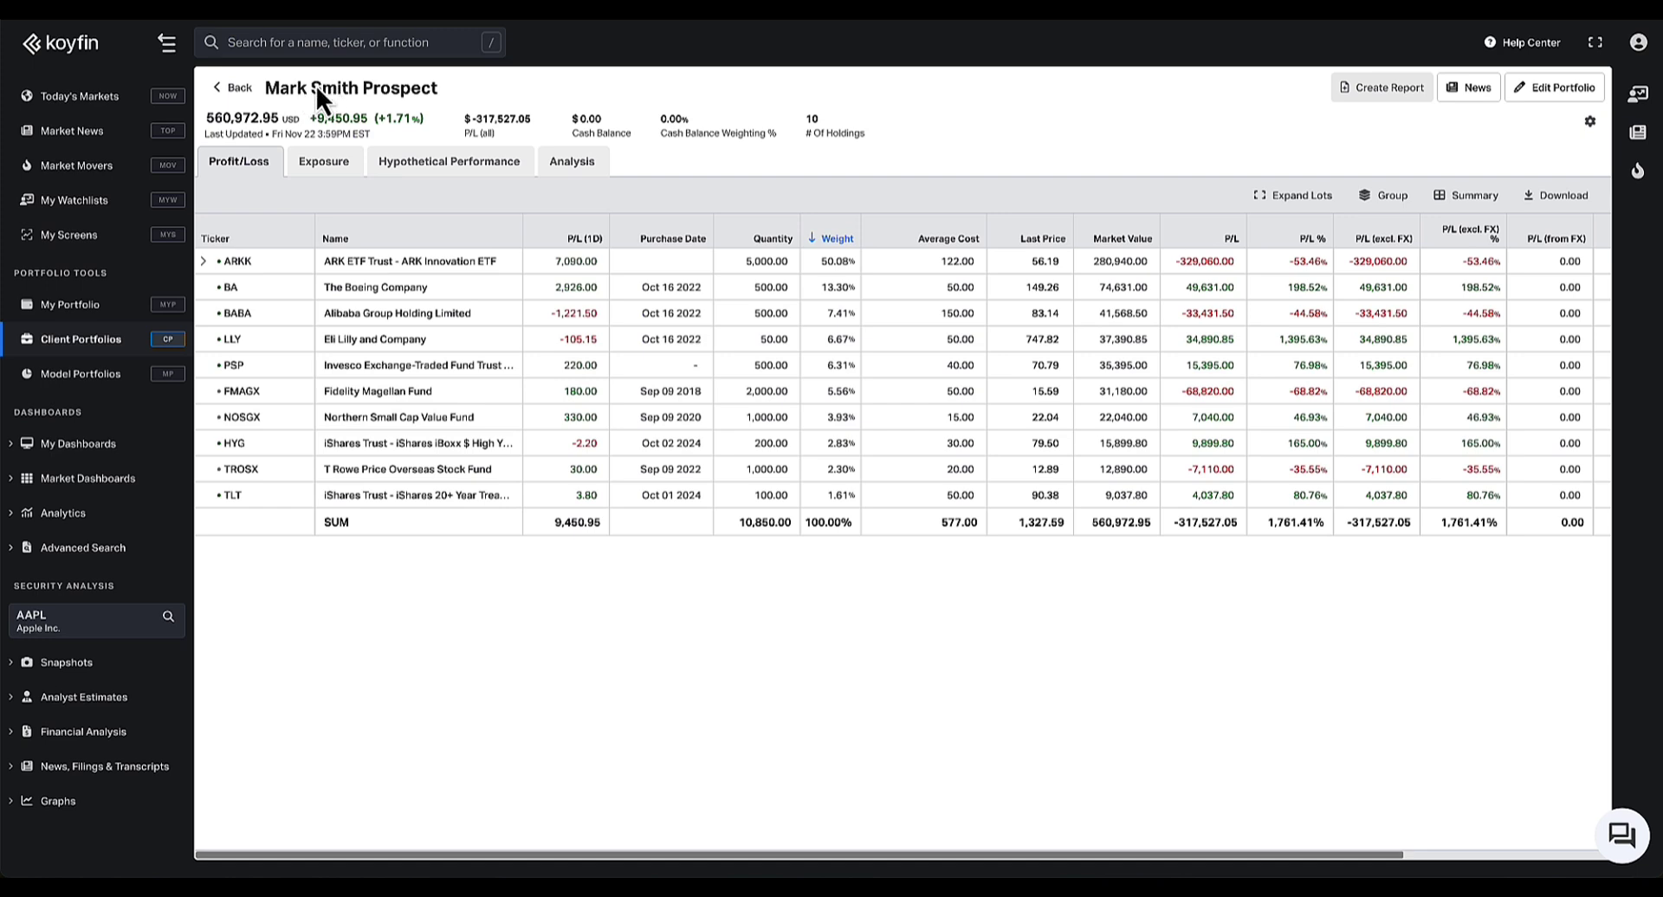
{"action": "left_click", "coordinate": [1555, 88]}
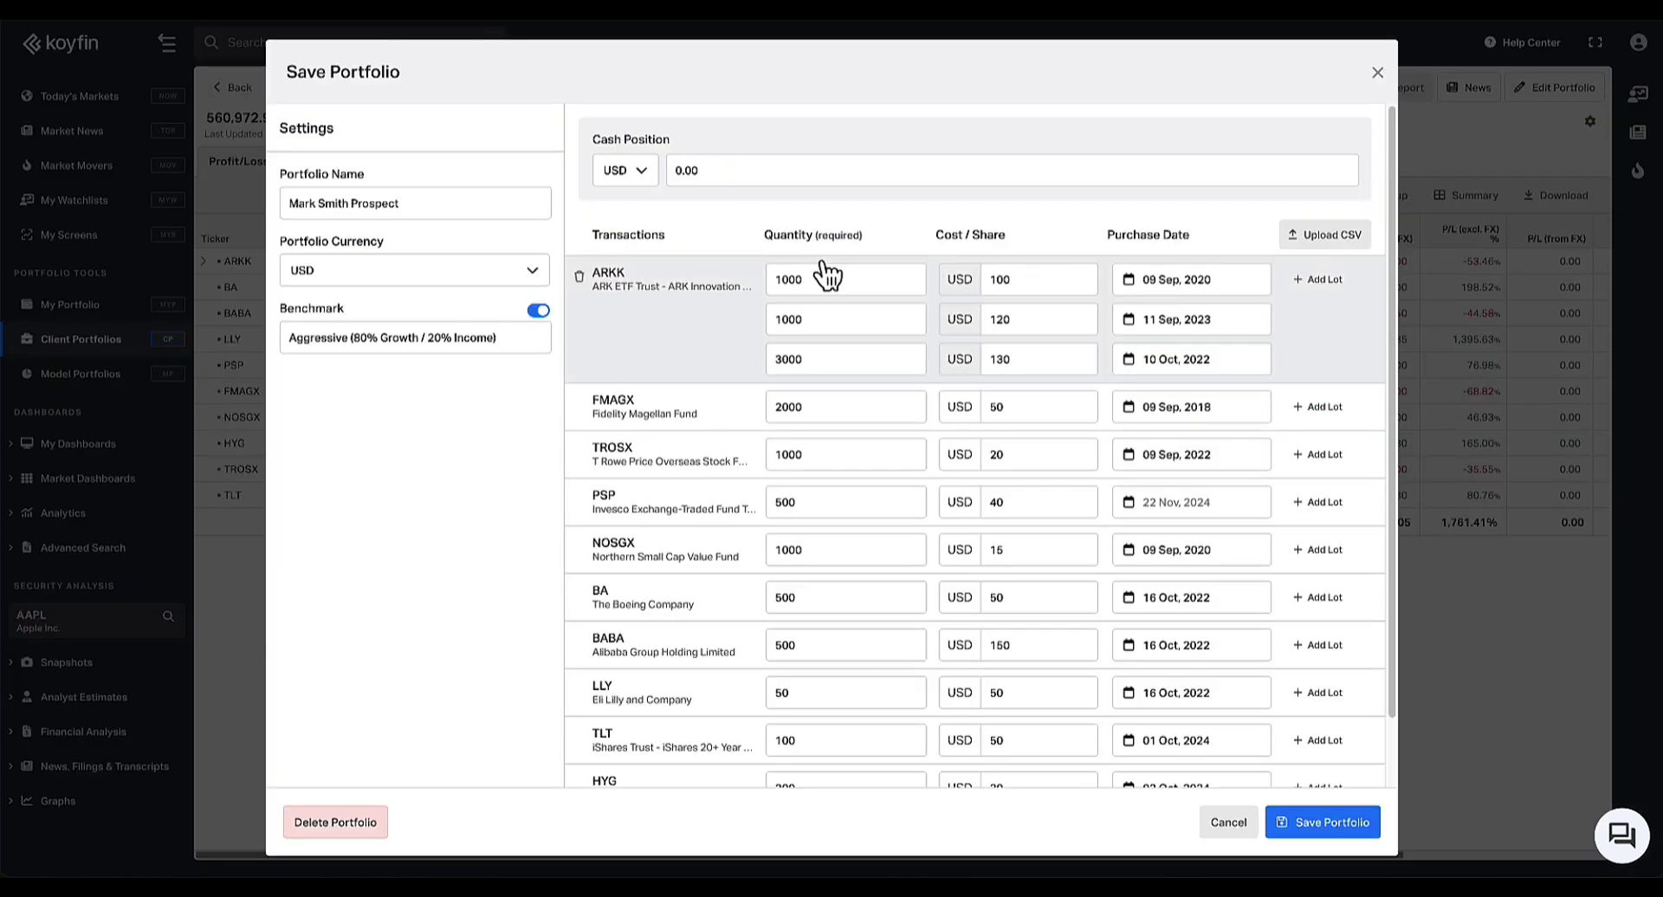
{"action": "scroll", "coordinate": [846, 519], "scroll_direction": "down", "scroll_amount": 2}
{"action": "scroll", "coordinate": [839, 419], "scroll_direction": "up", "scroll_amount": 2}
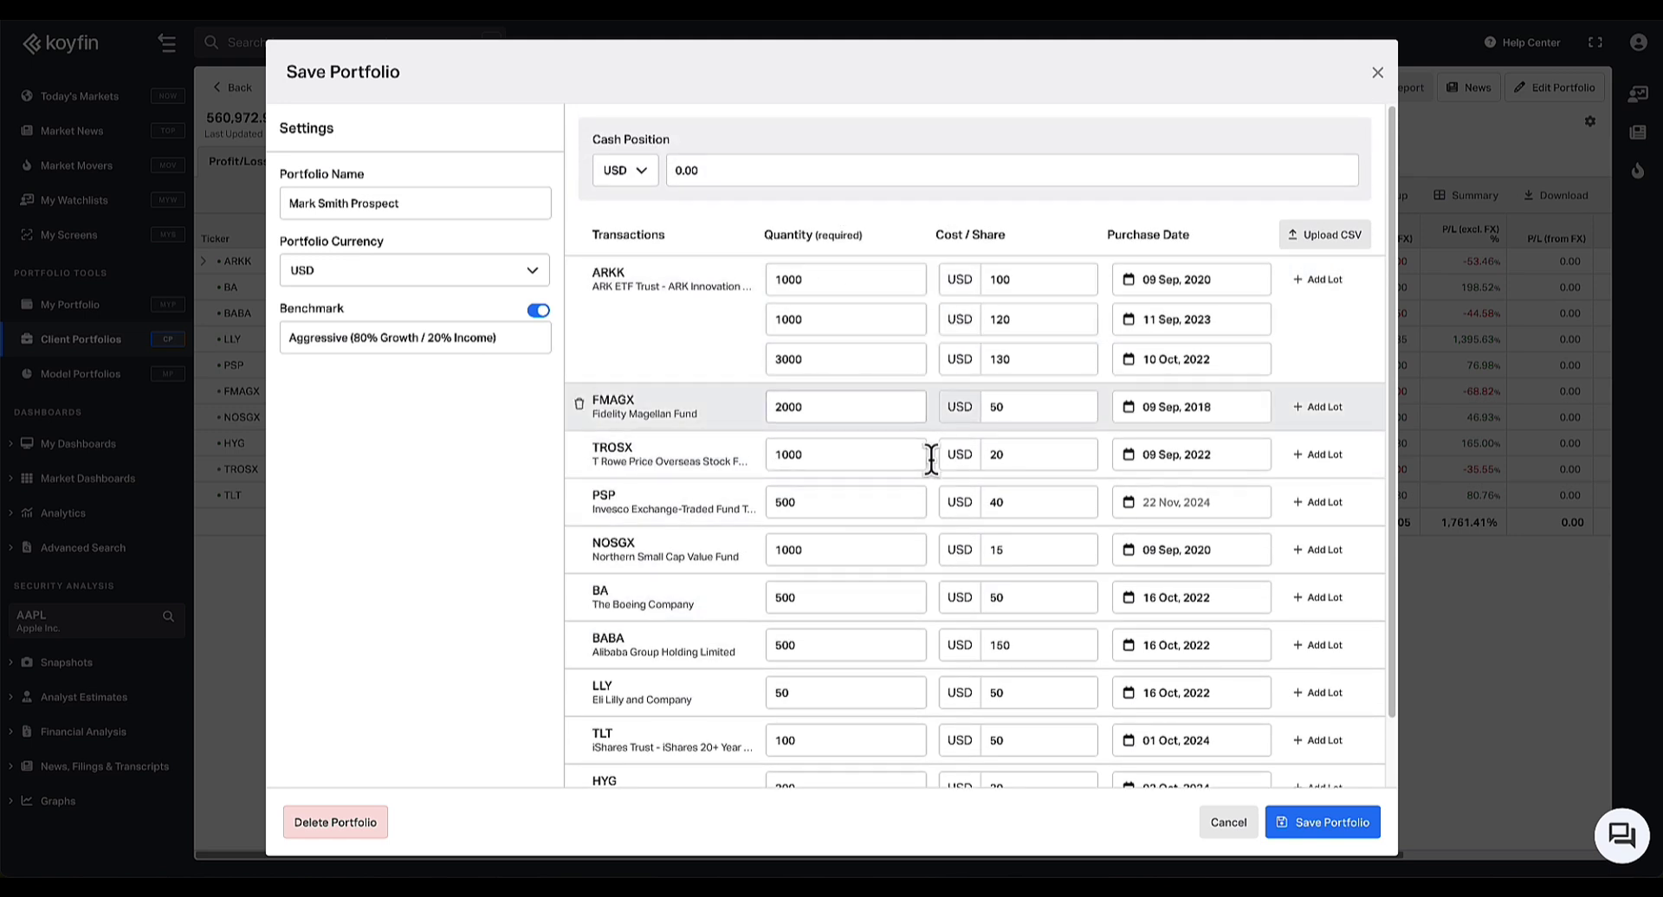
{"action": "left_click", "coordinate": [1379, 73]}
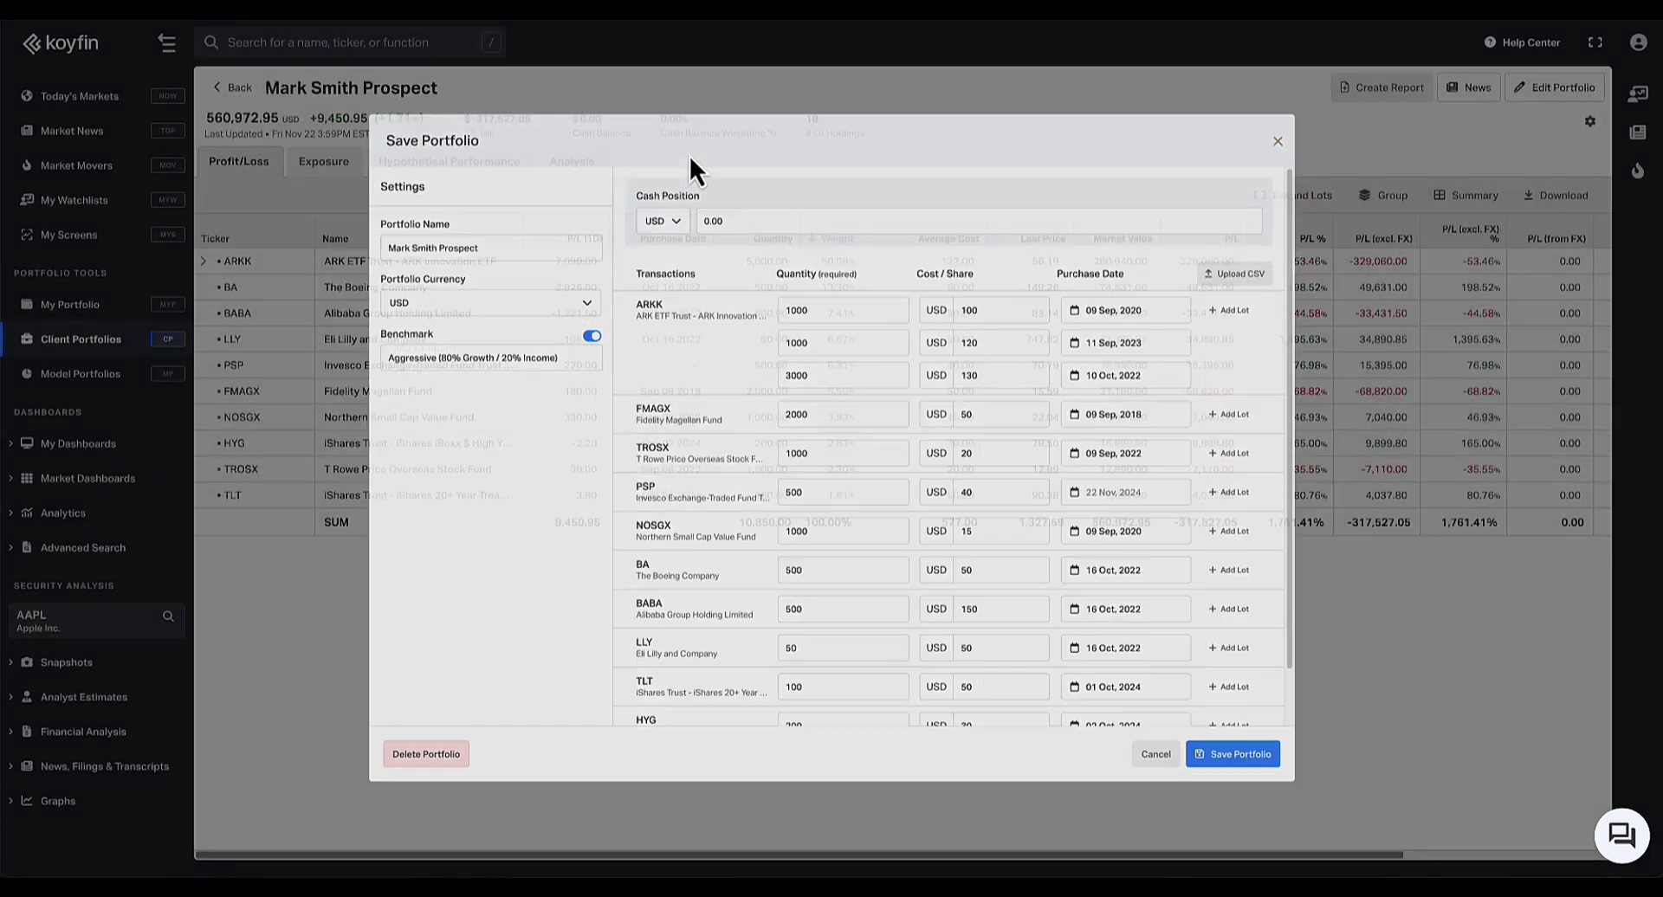
Examine the profit/loss columns of the prospect's holdings and expand the individual ARKK lots
{"action": "scroll", "coordinate": [1176, 293], "scroll_direction": "right", "scroll_amount": 2}
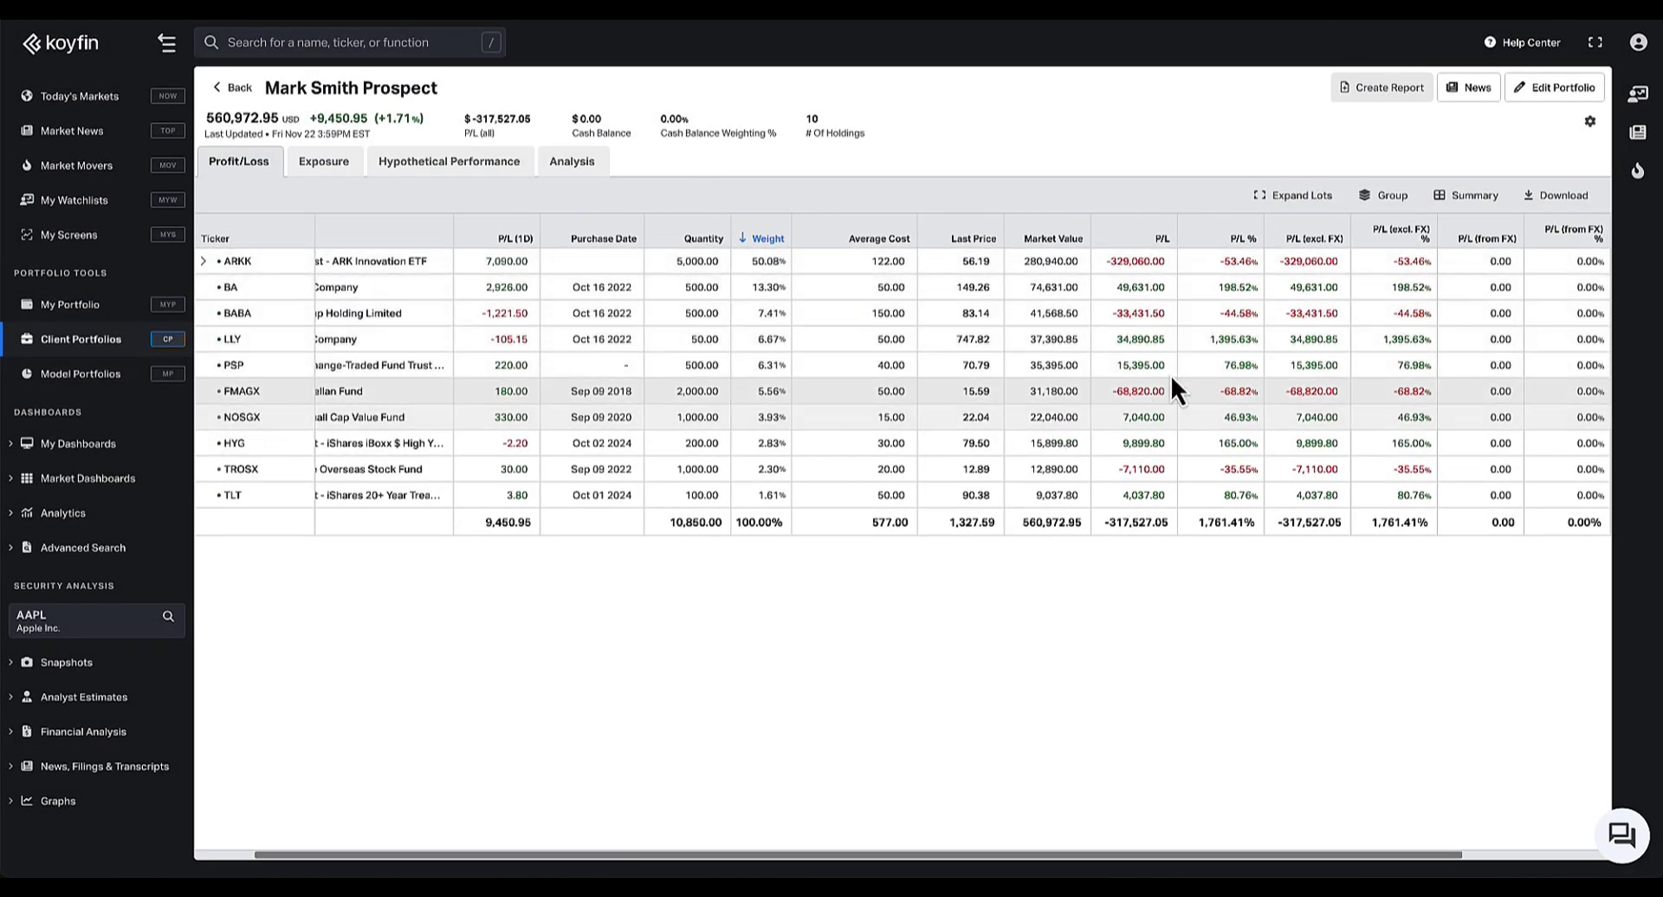
{"action": "scroll", "coordinate": [408, 315], "scroll_direction": "left", "scroll_amount": 1}
{"action": "scroll", "coordinate": [408, 316], "scroll_direction": "left", "scroll_amount": 2}
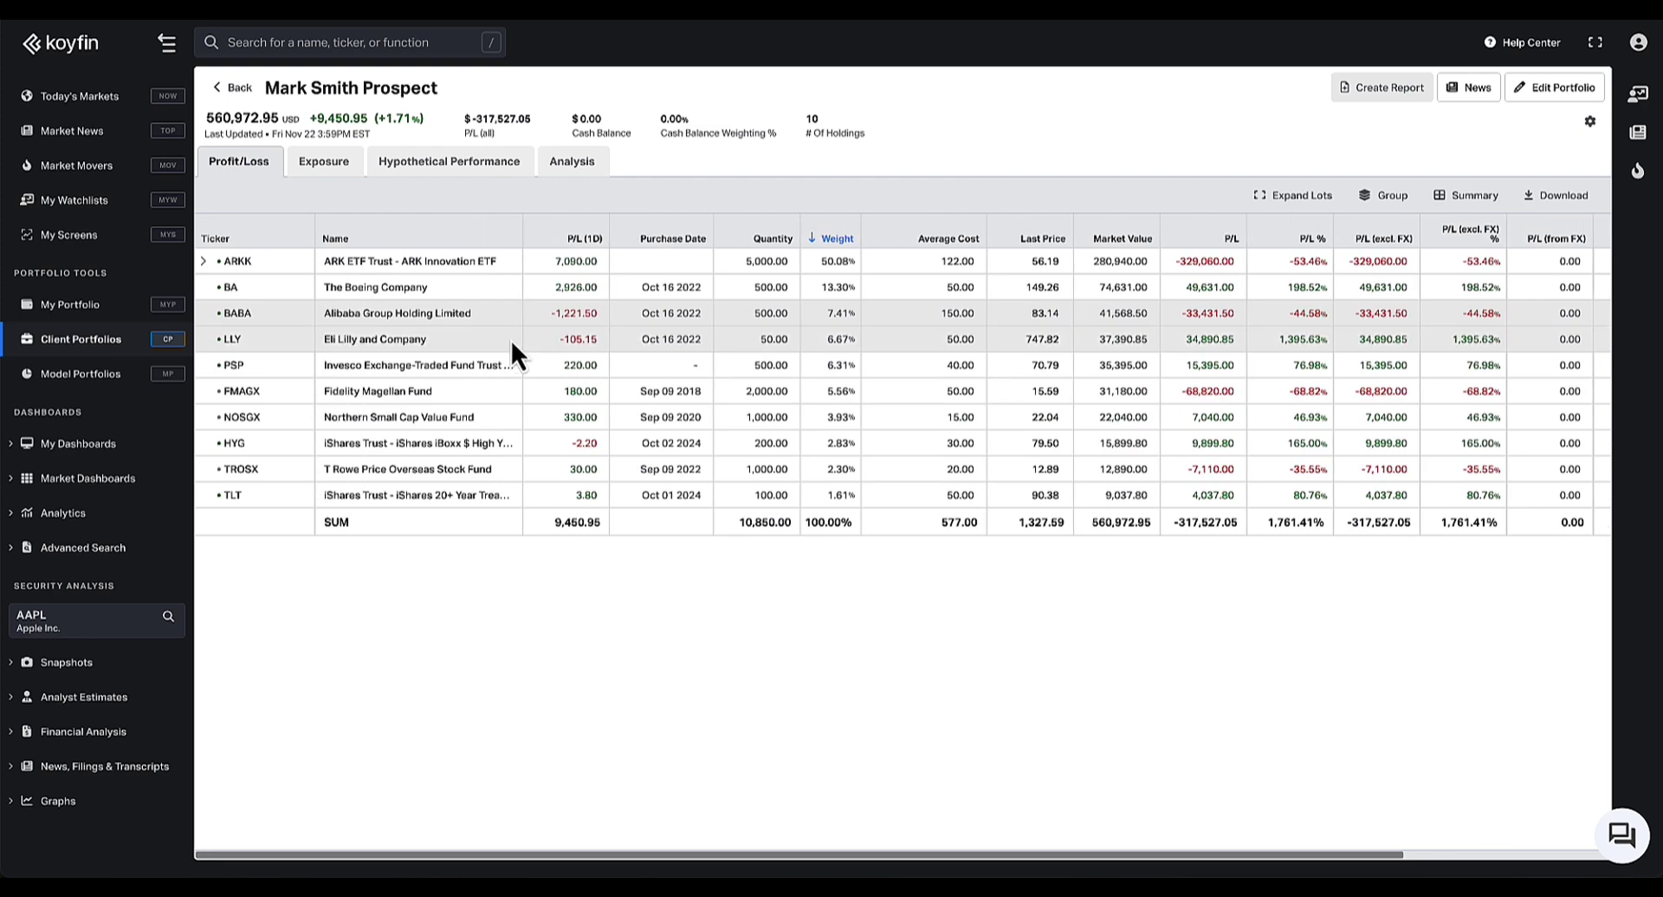
{"action": "left_click", "coordinate": [213, 268]}
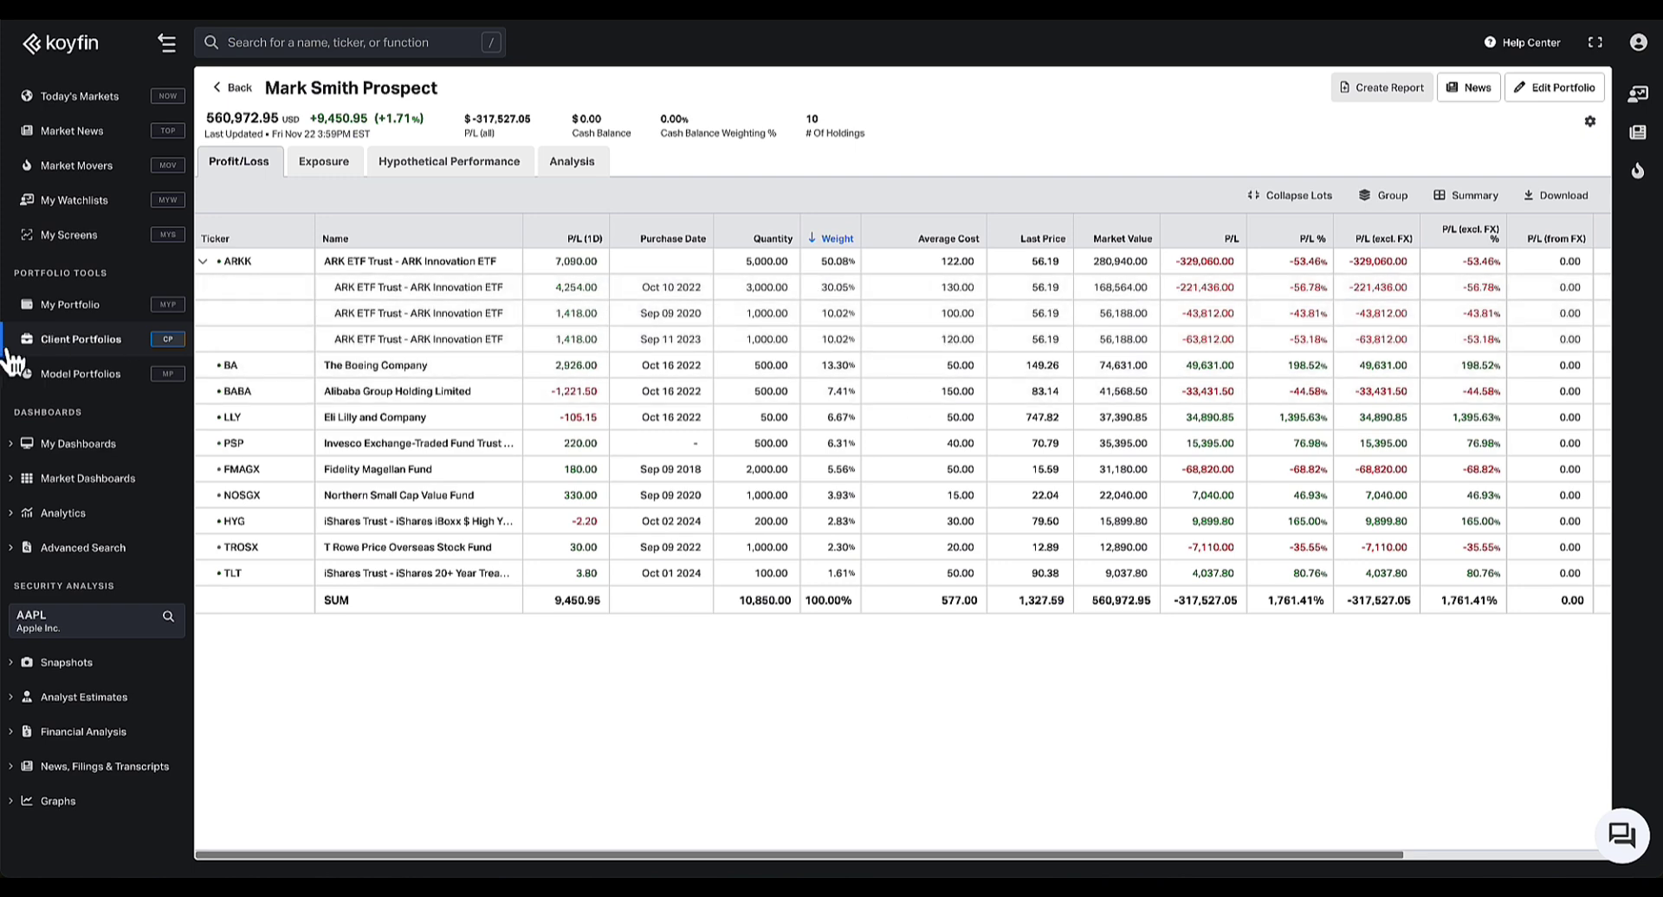
Return to the client portfolios list and view the available ways of adding a new portfolio
{"action": "left_click", "coordinate": [69, 308]}
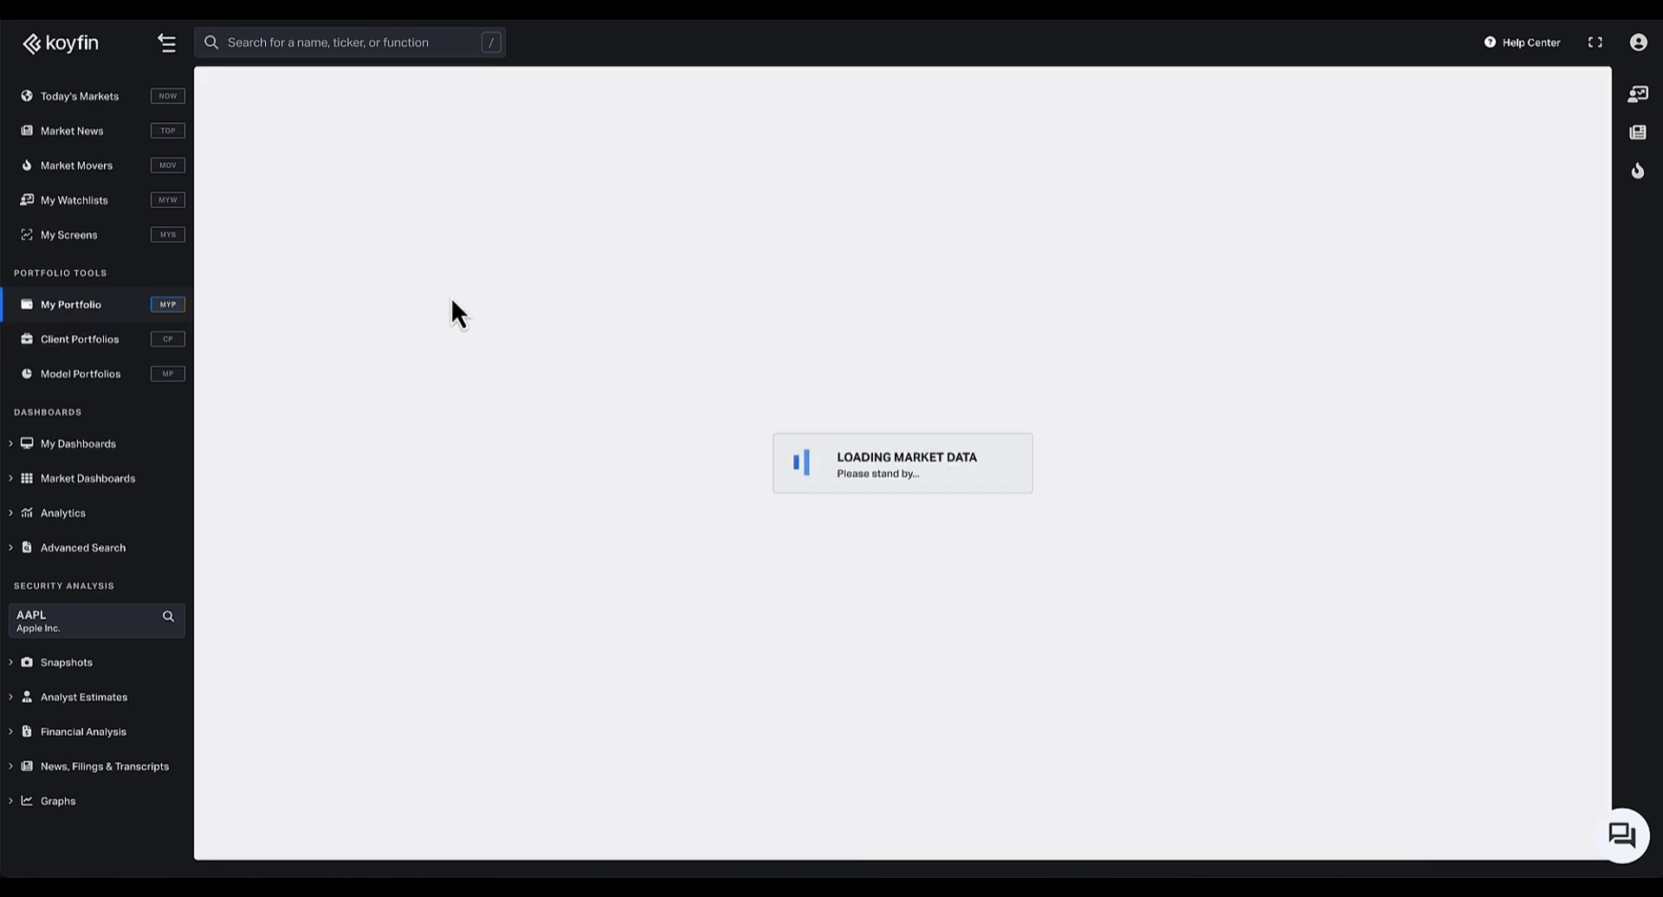
{"action": "left_click", "coordinate": [44, 341]}
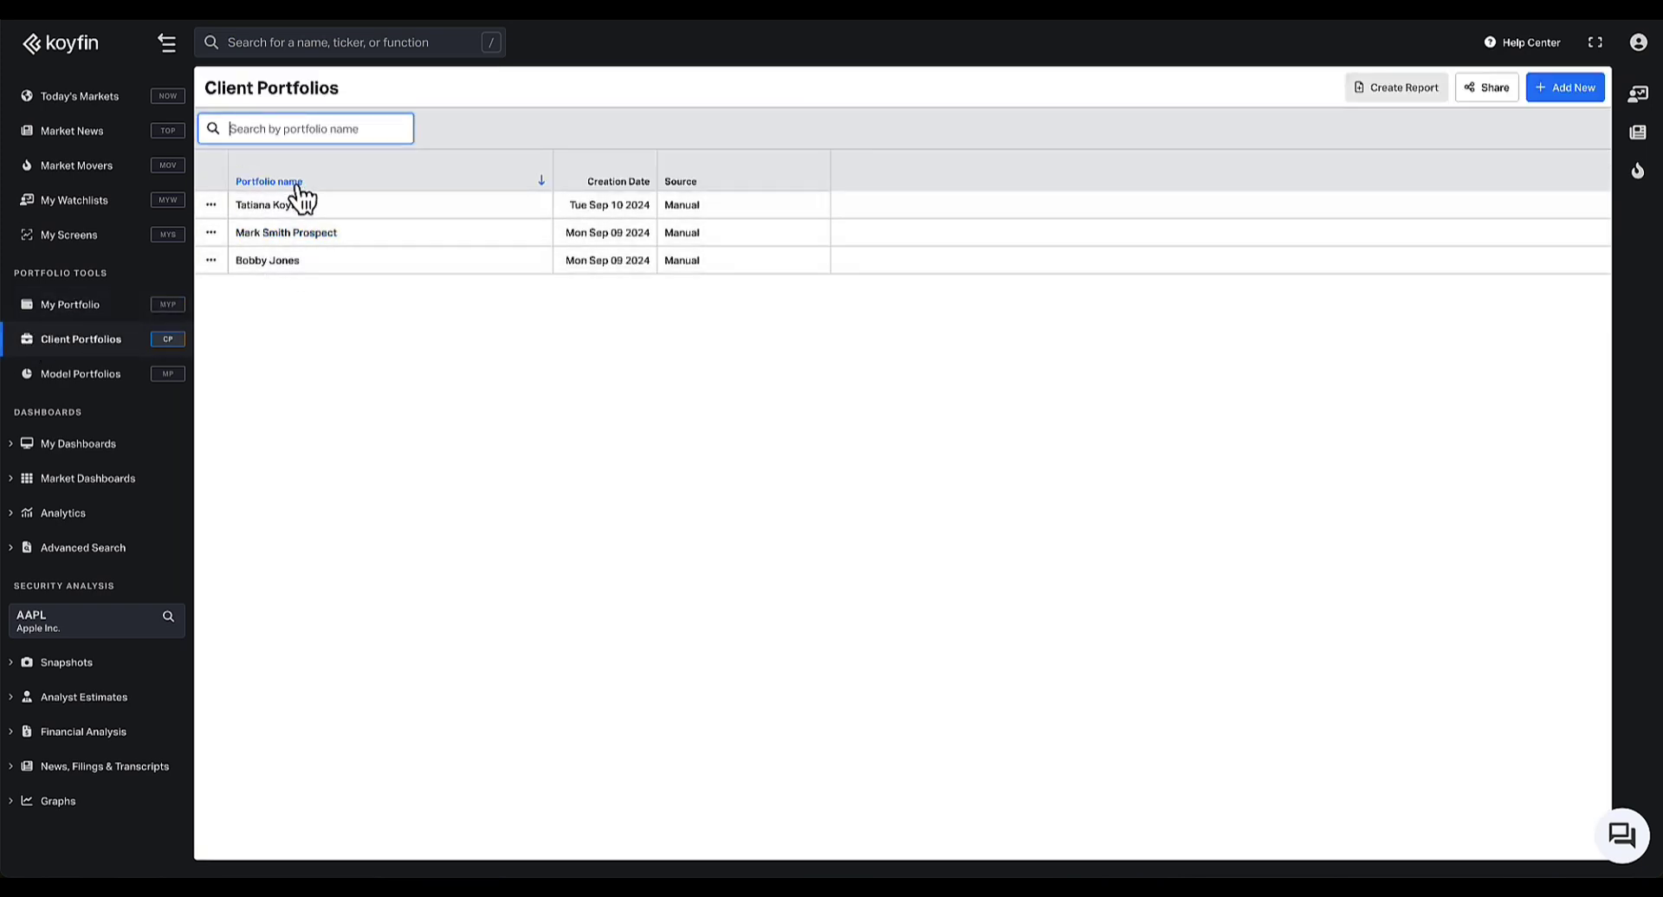
{"action": "left_click", "coordinate": [1569, 88]}
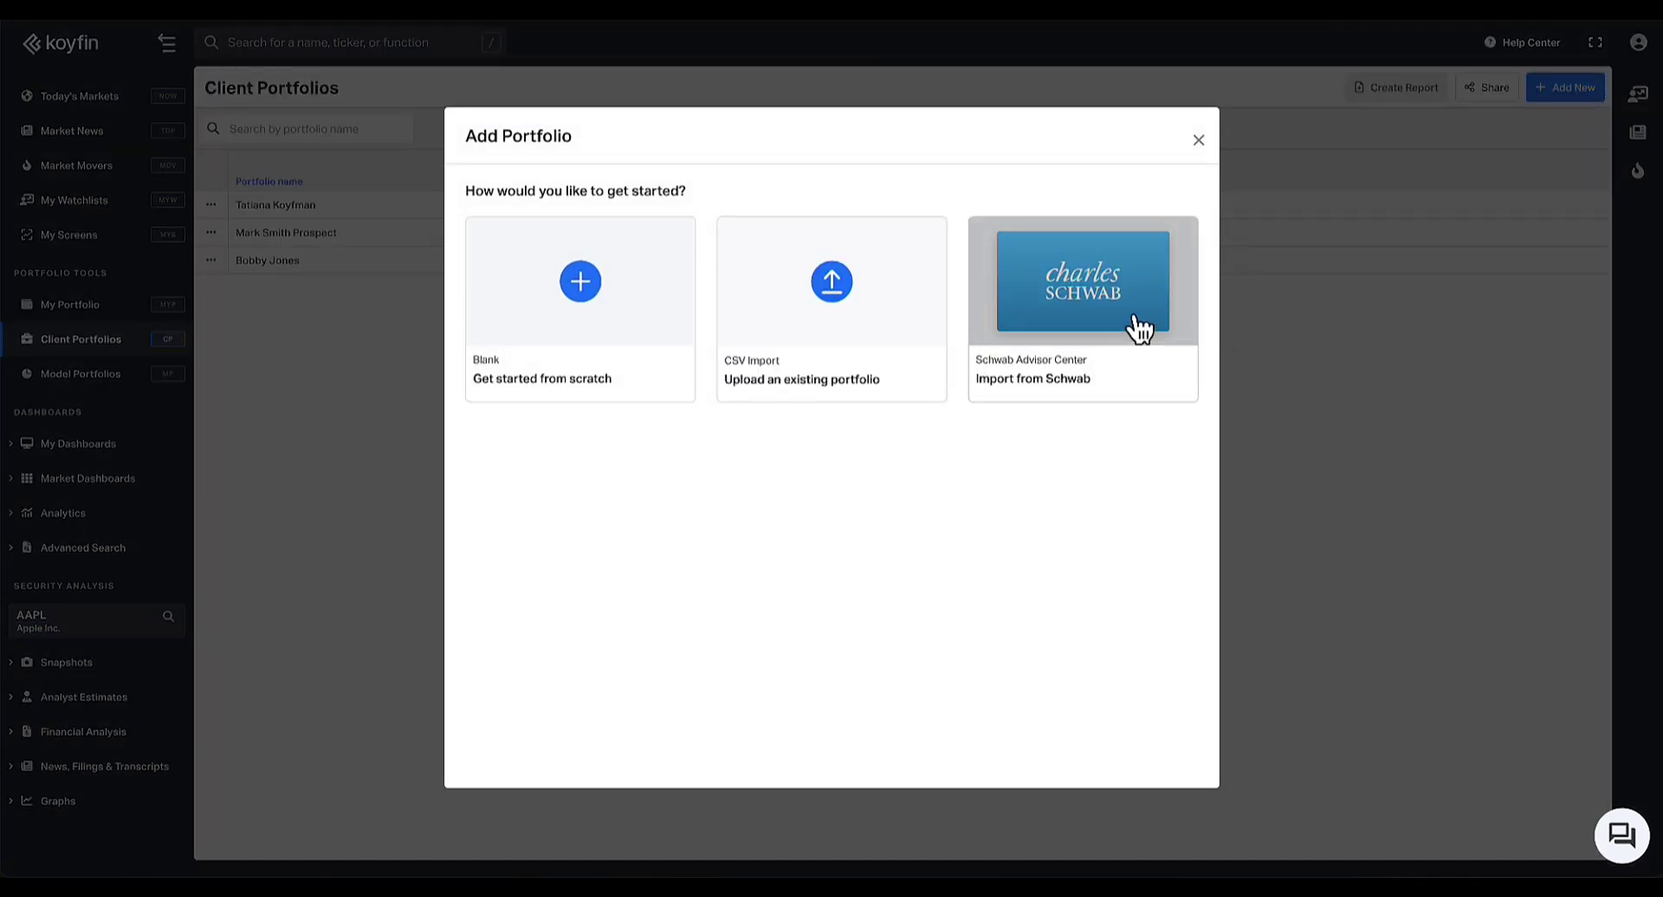
{"action": "left_click", "coordinate": [1199, 142]}
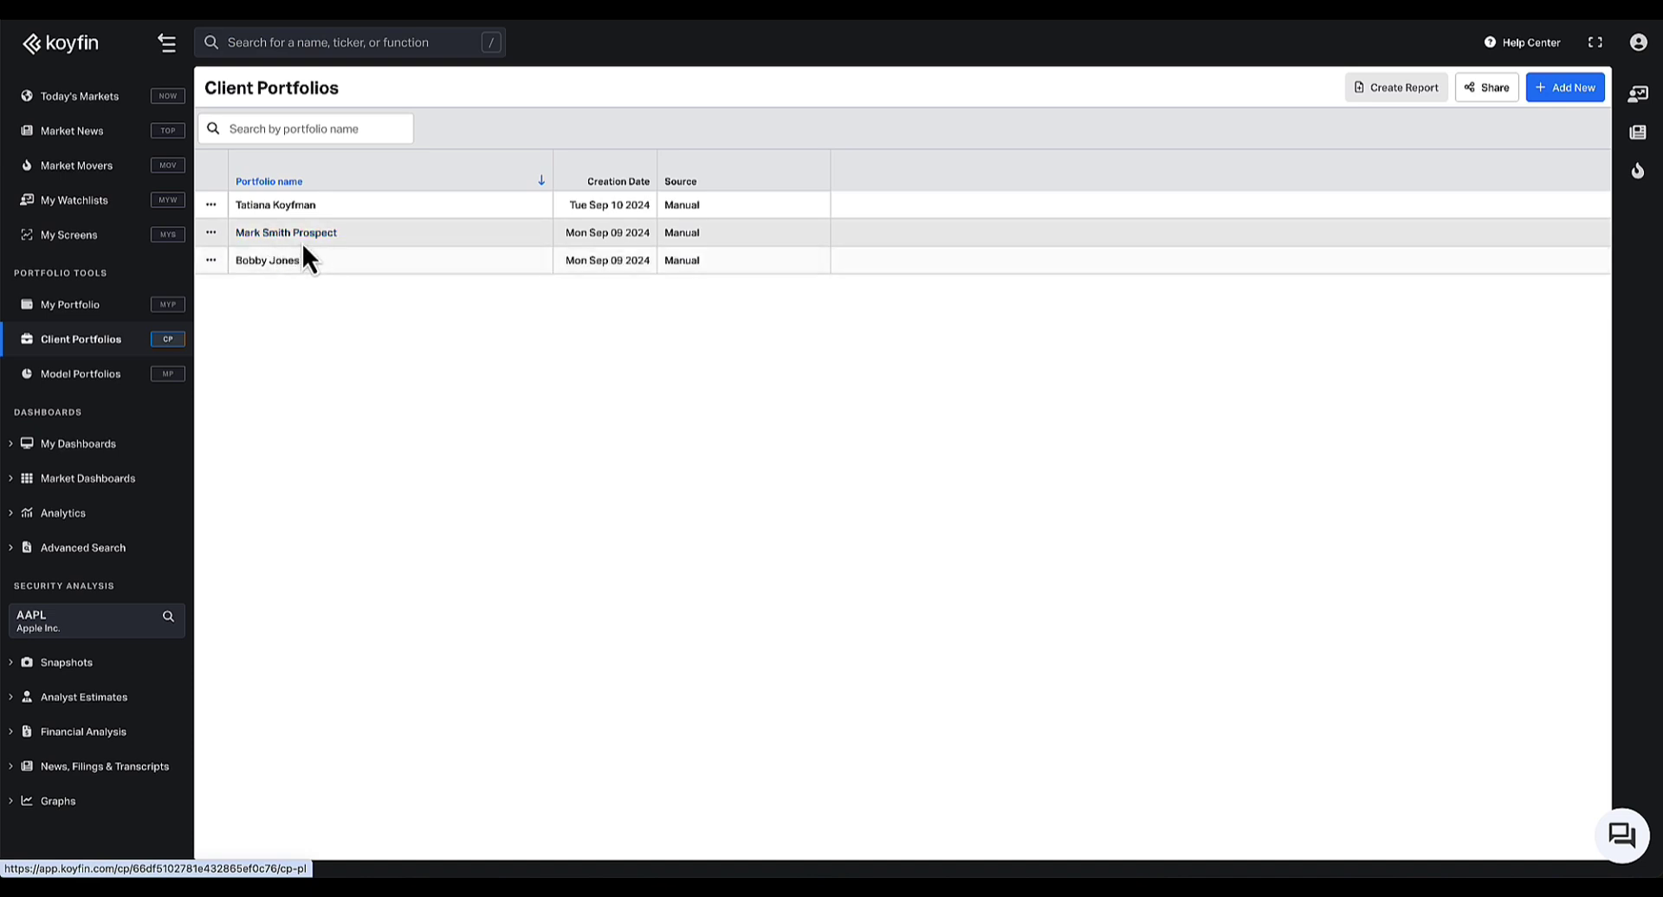
Start a new portfolio in Model Portfolios and check the required fields for a CSV import
{"action": "left_click", "coordinate": [55, 377]}
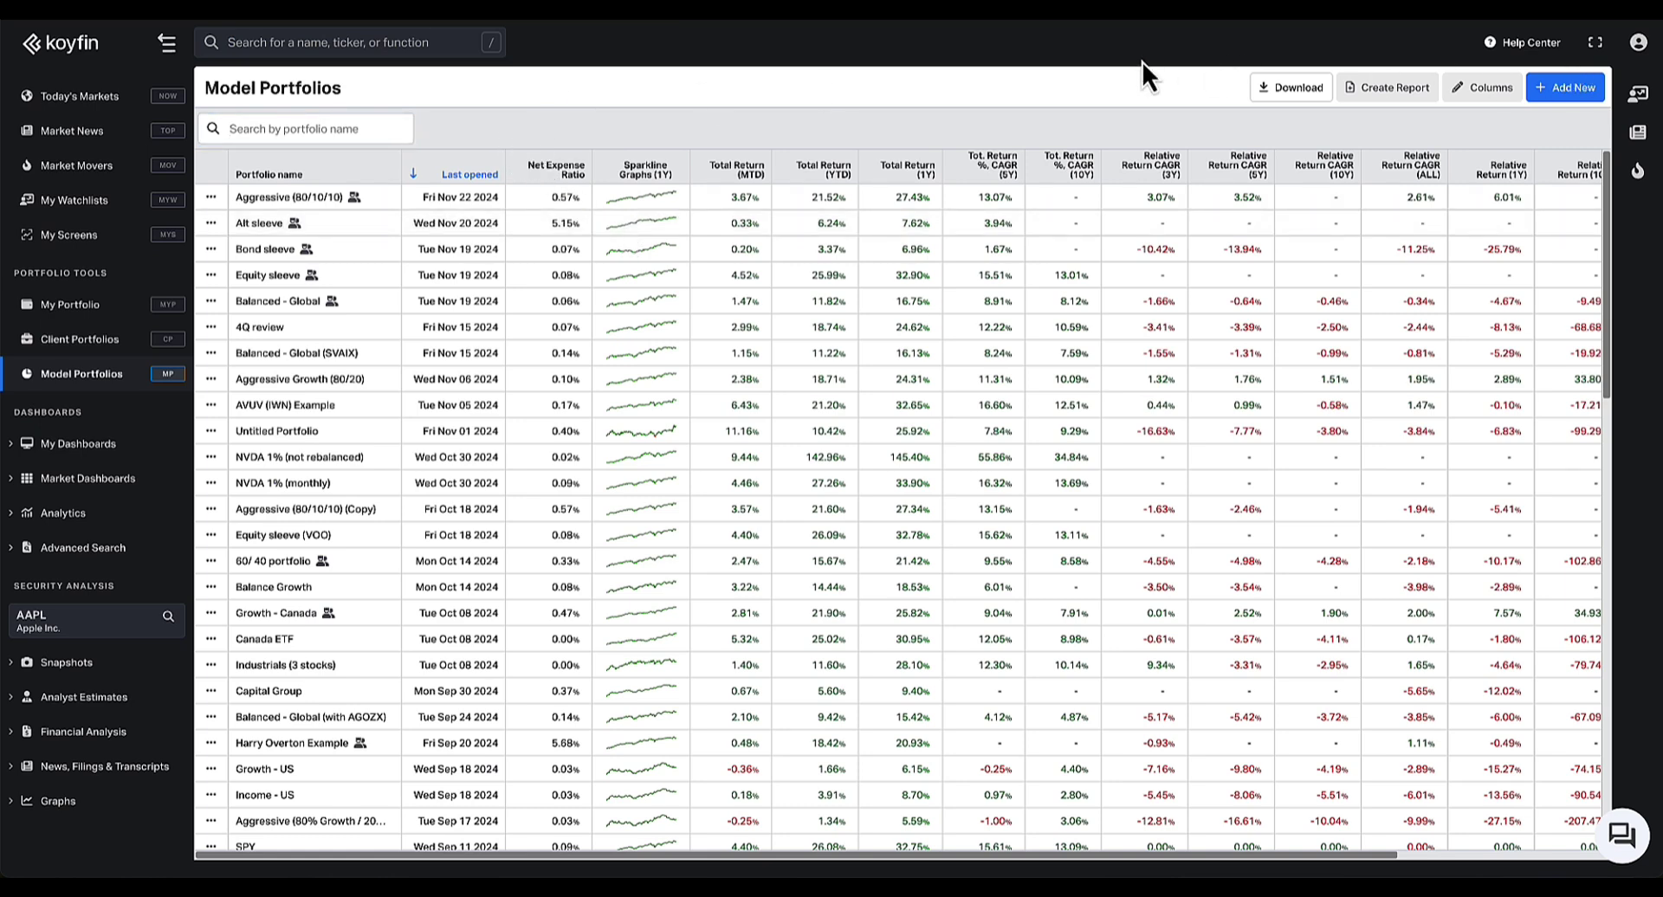
{"action": "left_click", "coordinate": [1572, 94]}
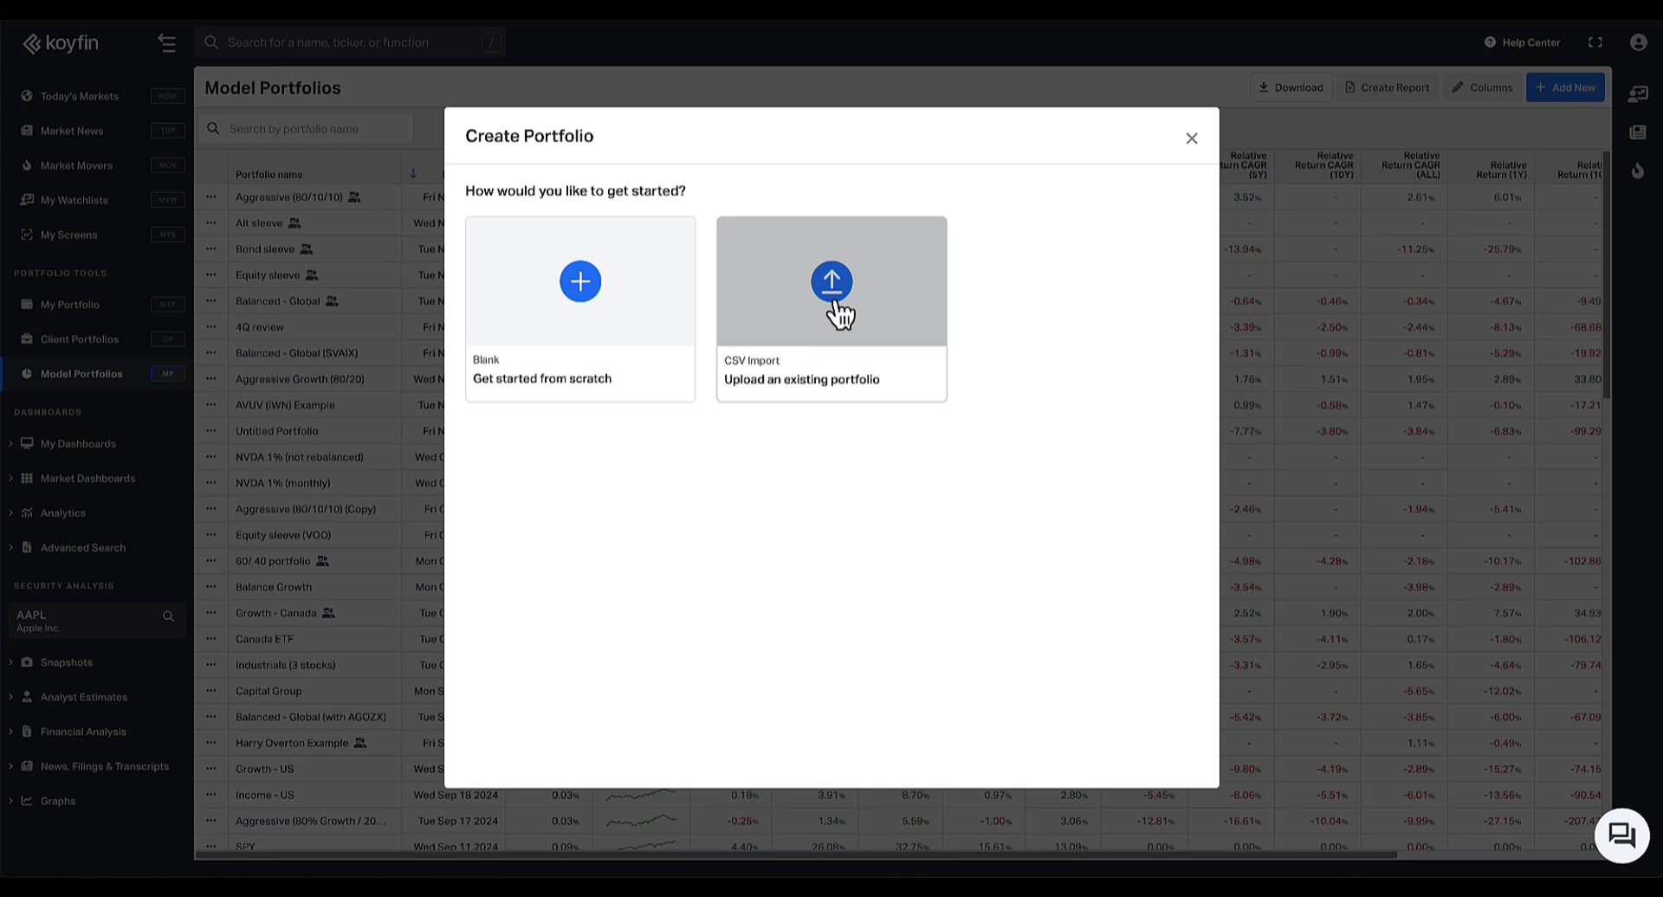
{"action": "left_click", "coordinate": [807, 299]}
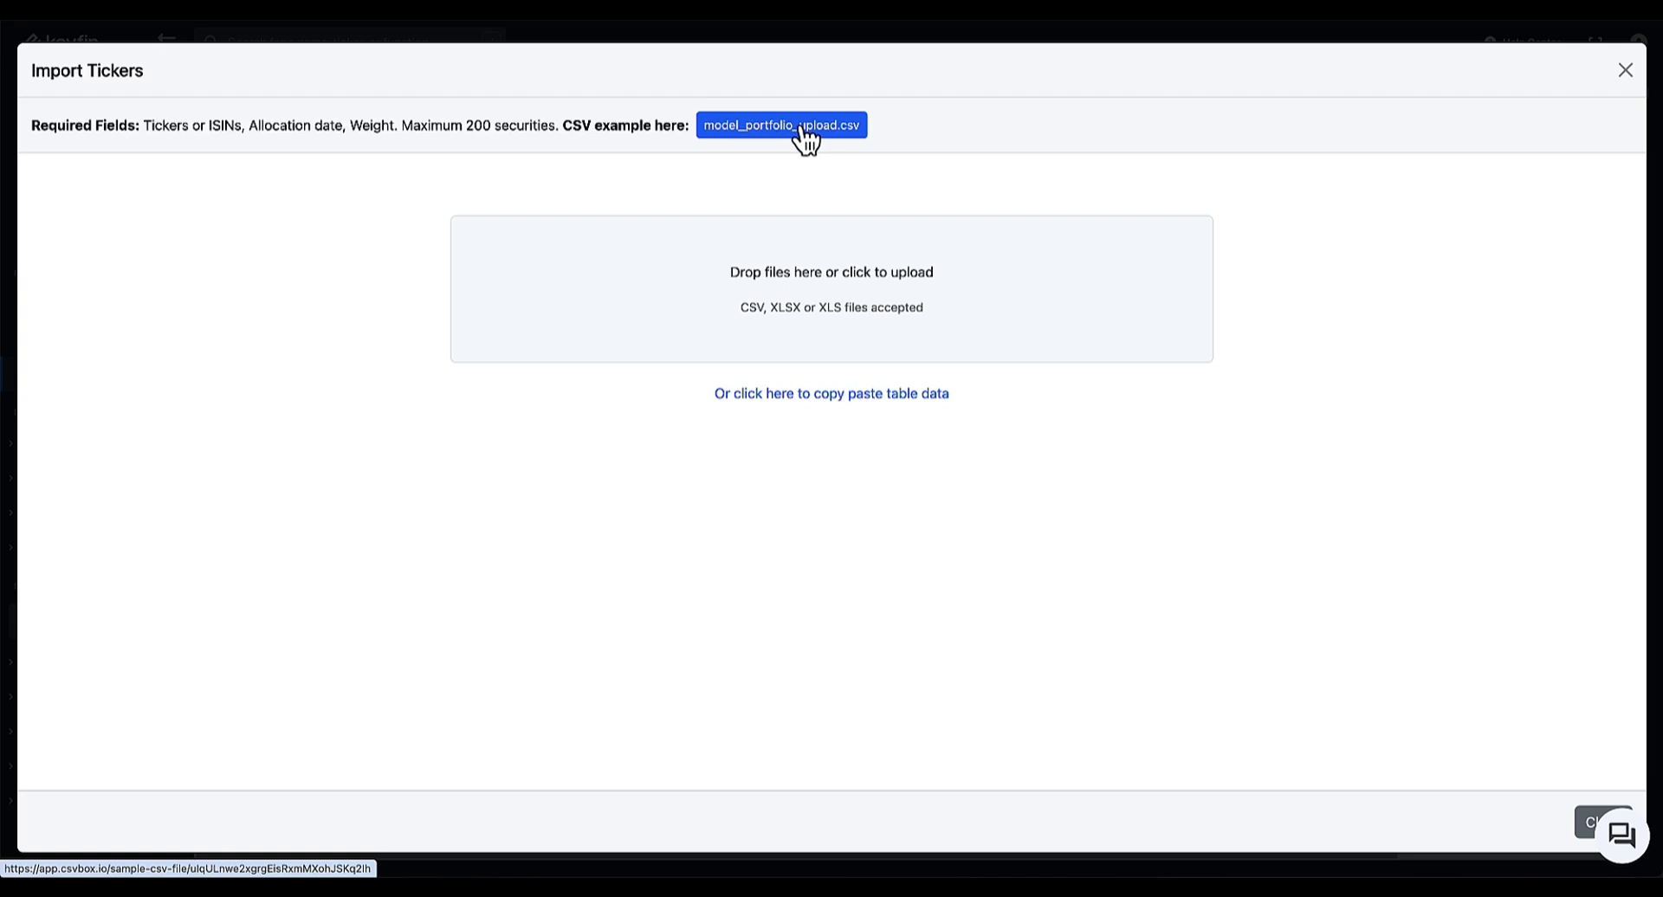
{"action": "left_click", "coordinate": [1633, 76]}
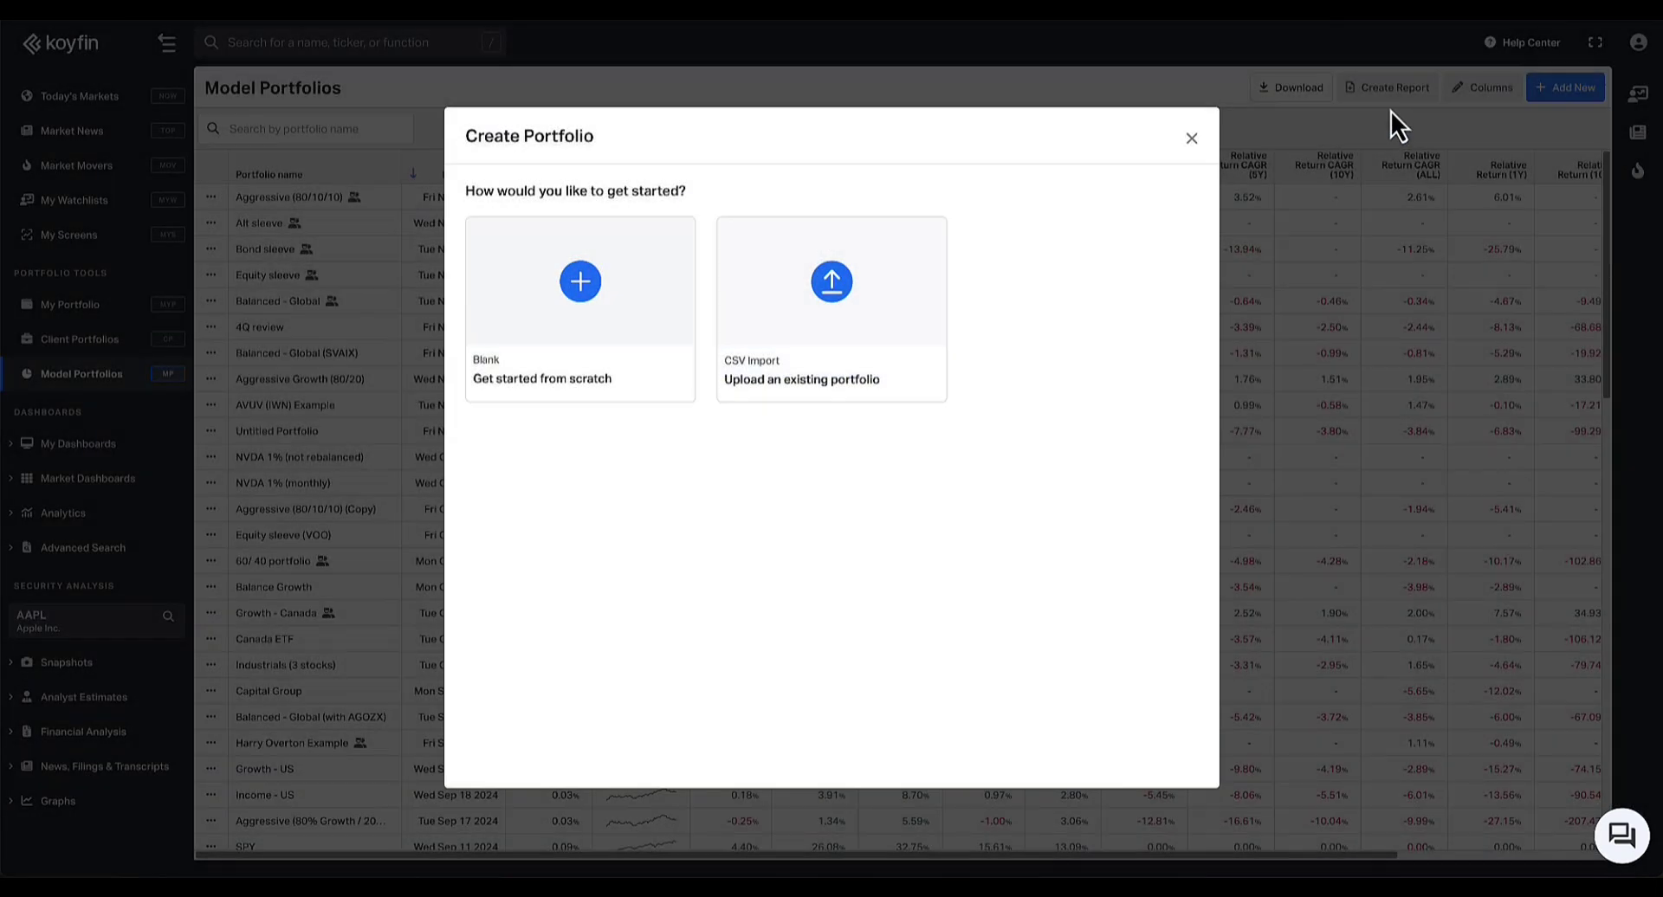
Begin a blank model portfolio and name it Growth Portfolio
{"action": "left_click", "coordinate": [562, 316]}
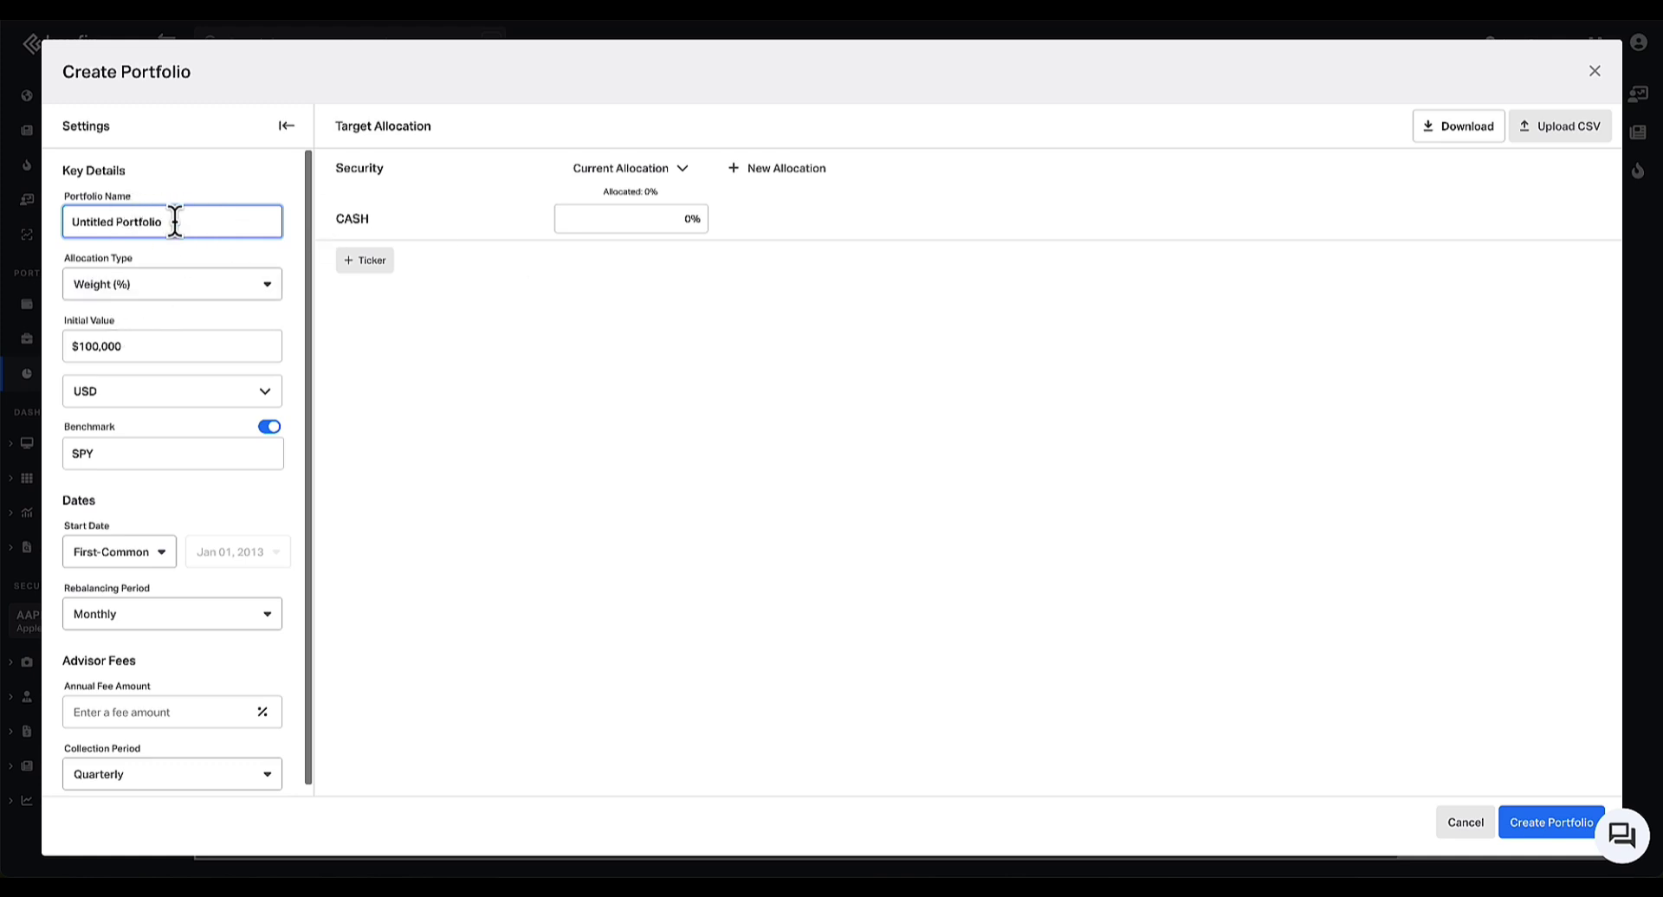
{"action": "left_click_drag", "start_coordinate": [216, 222], "coordinate": [3, 234]}
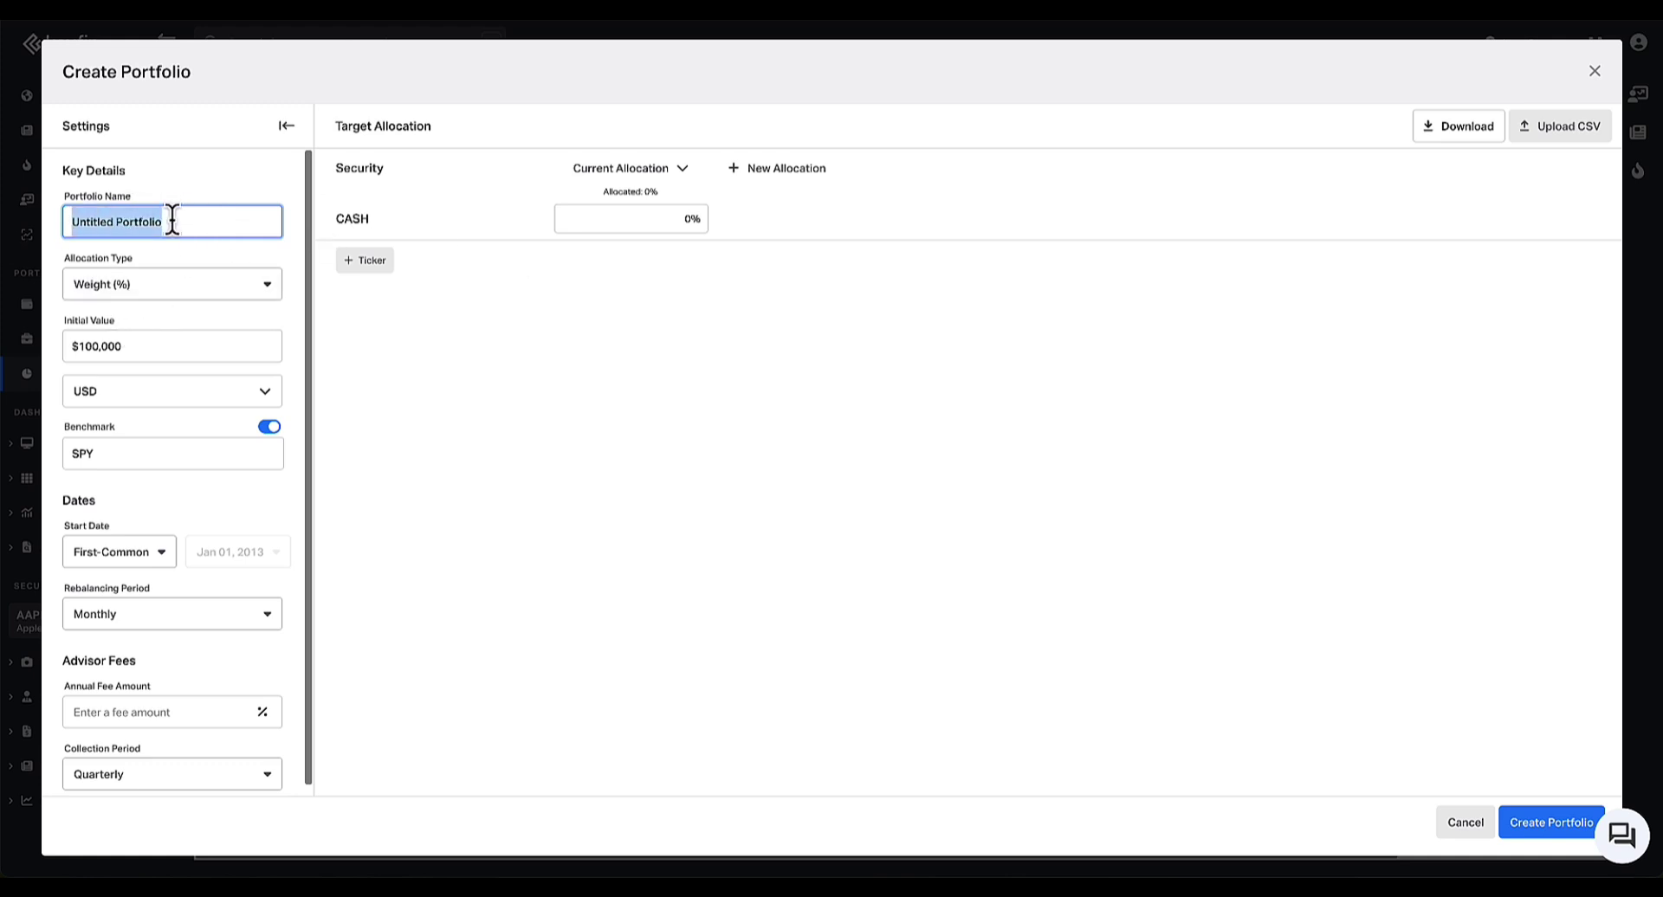
{"action": "type", "text": "Growth"}
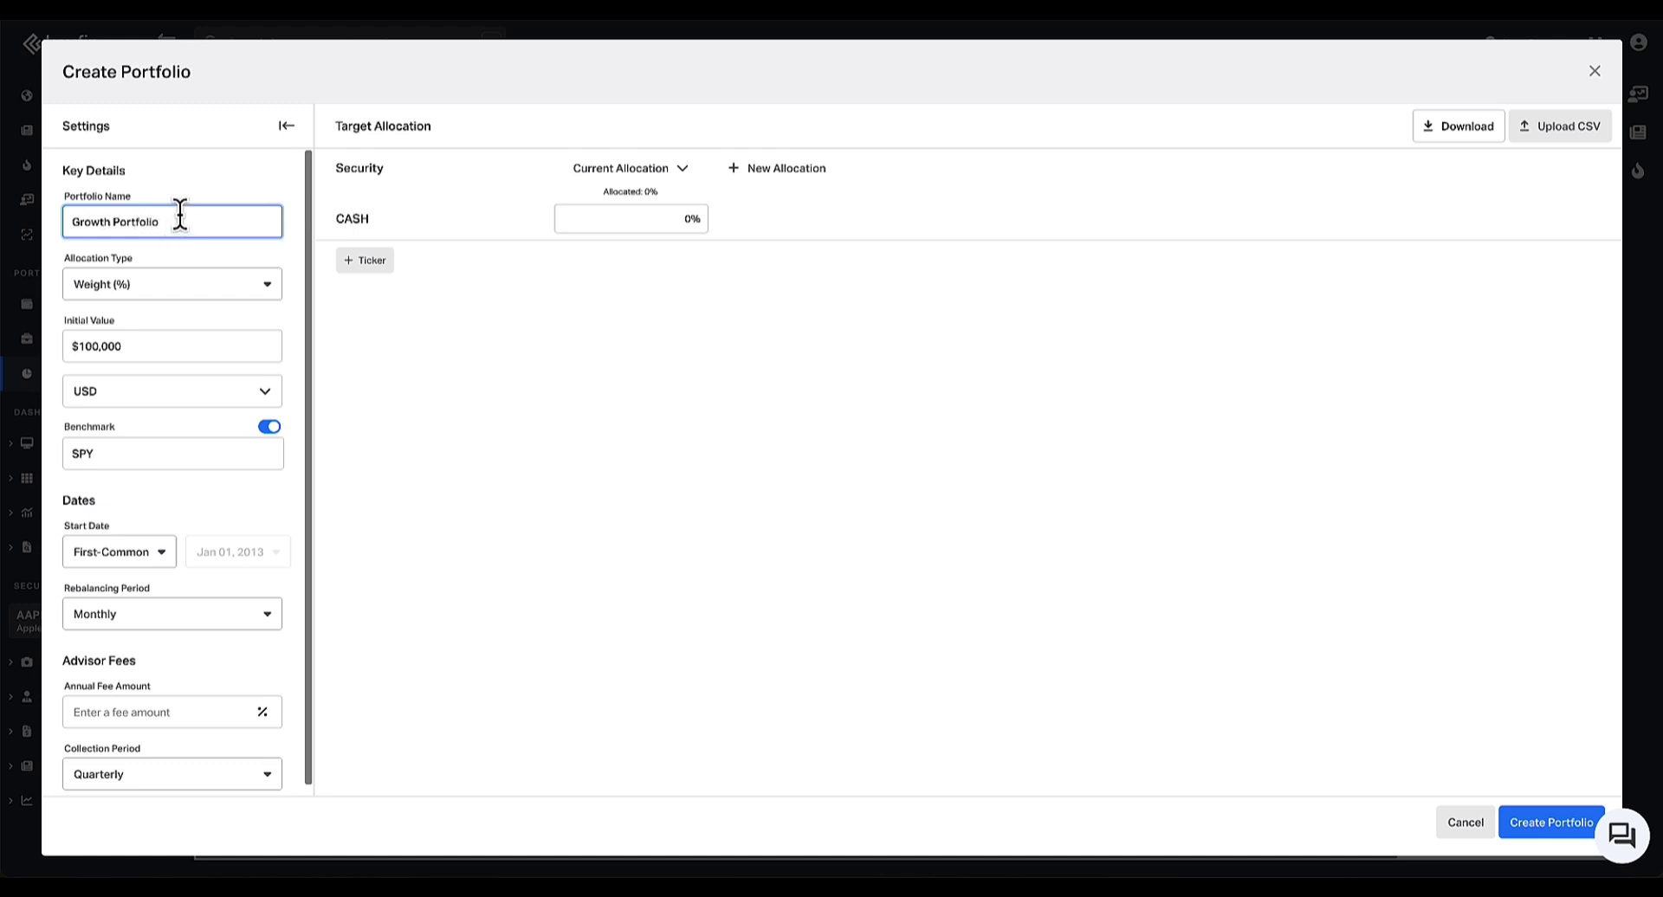
Try the Notional ($) allocation type and return it to Weight (%)
{"action": "left_click", "coordinate": [111, 292]}
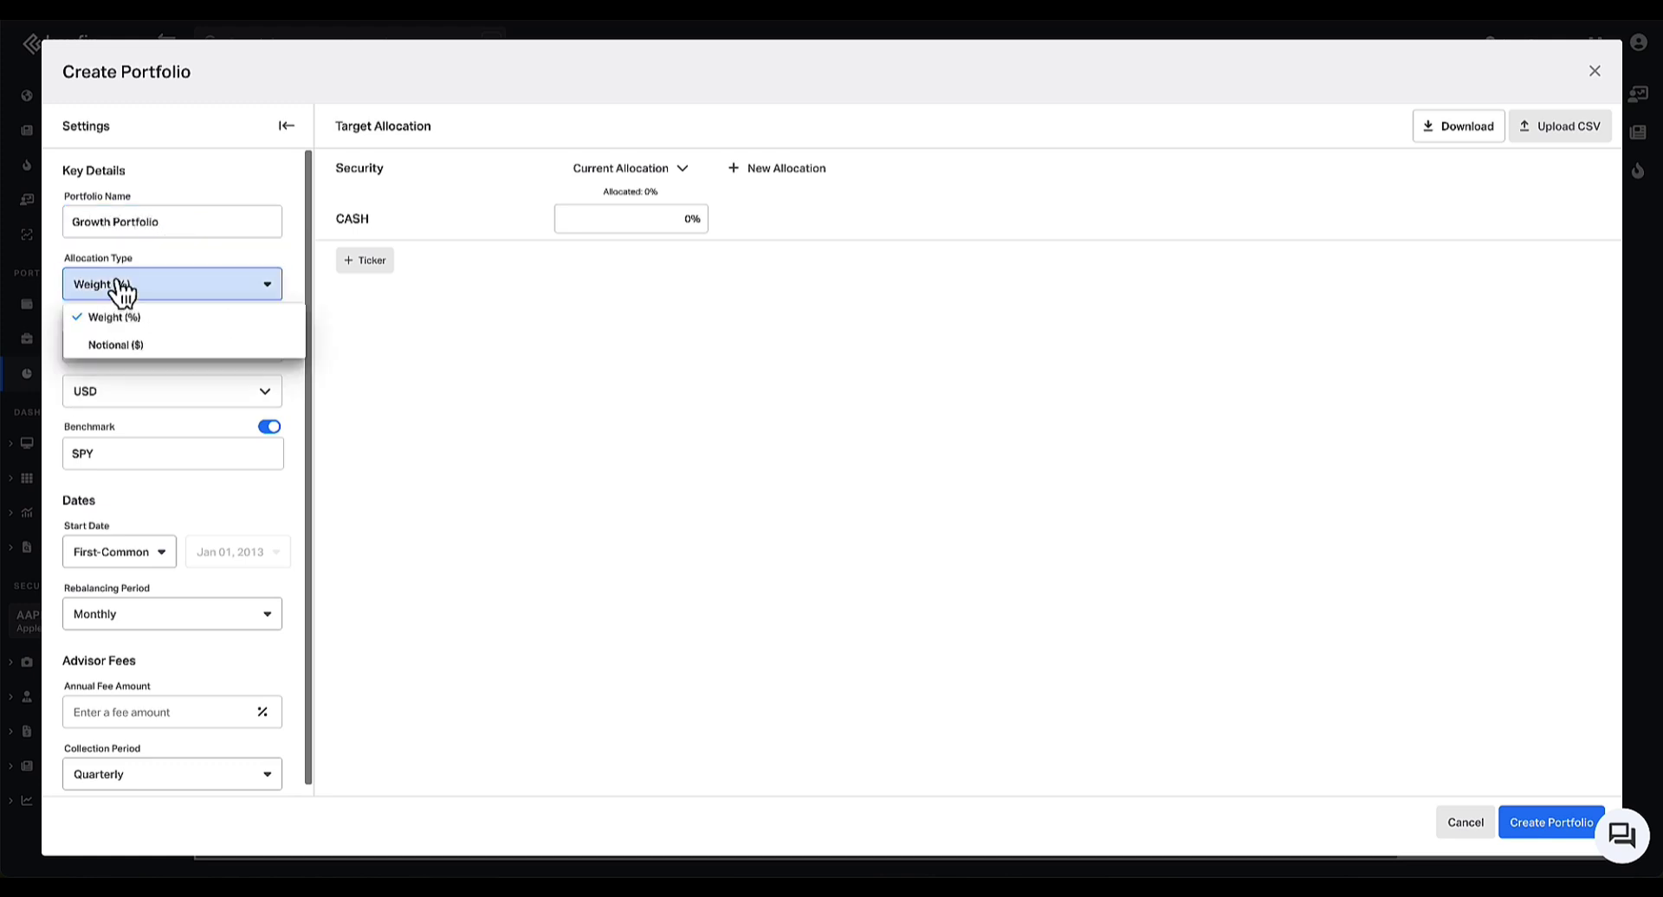
{"action": "left_click", "coordinate": [118, 348]}
{"action": "left_click", "coordinate": [150, 322]}
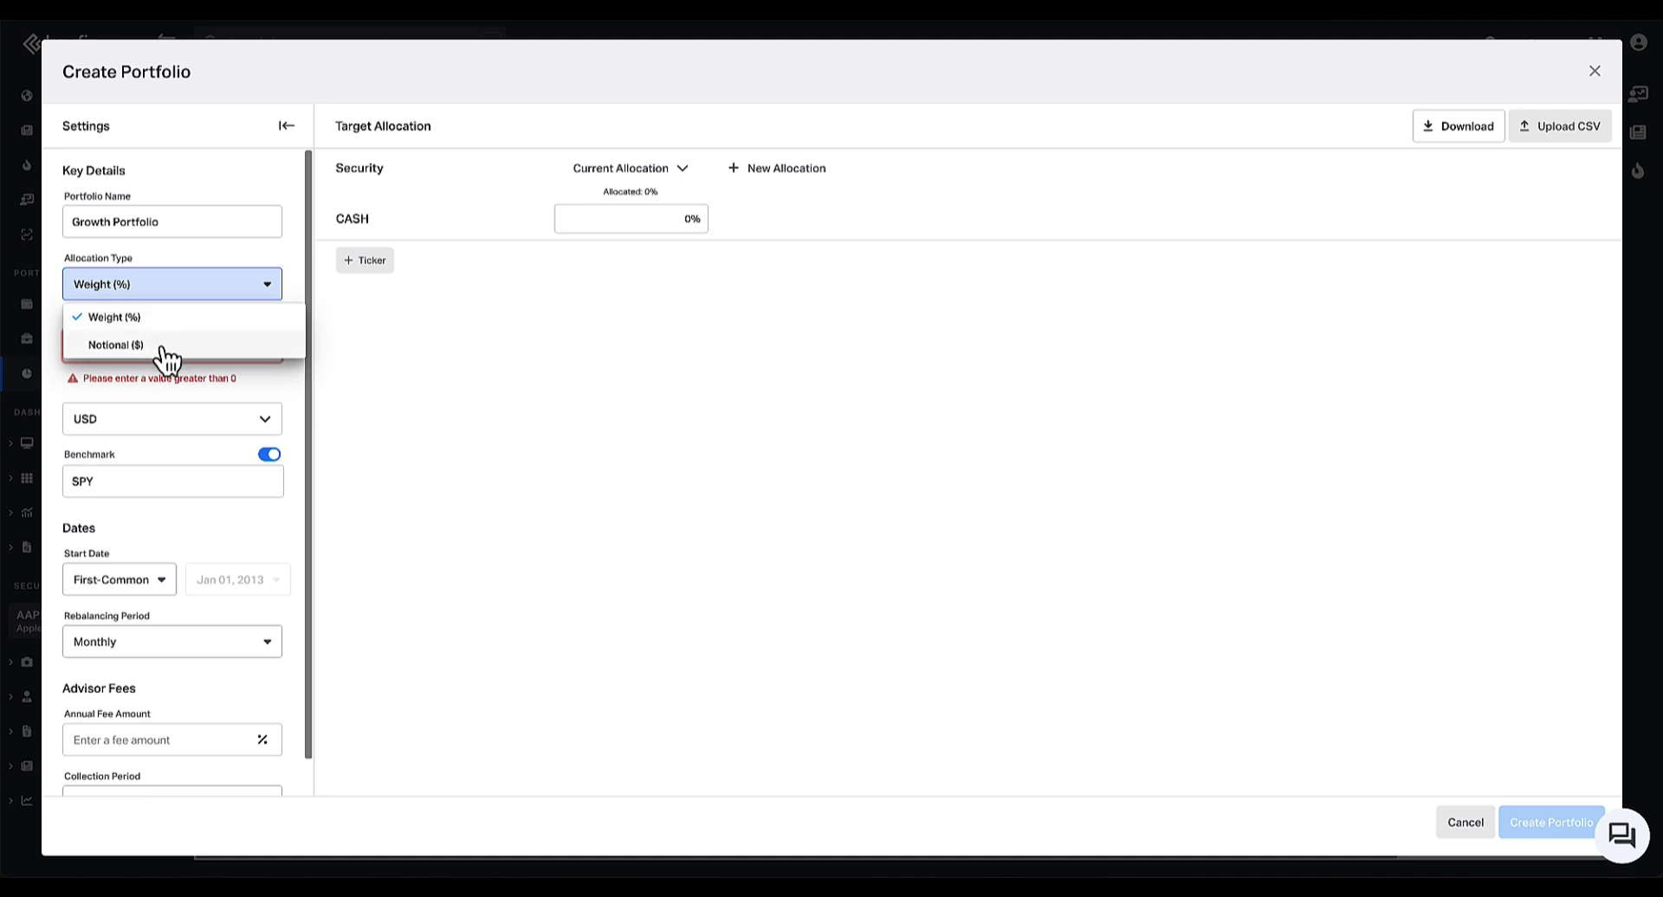
{"action": "left_click", "coordinate": [170, 322]}
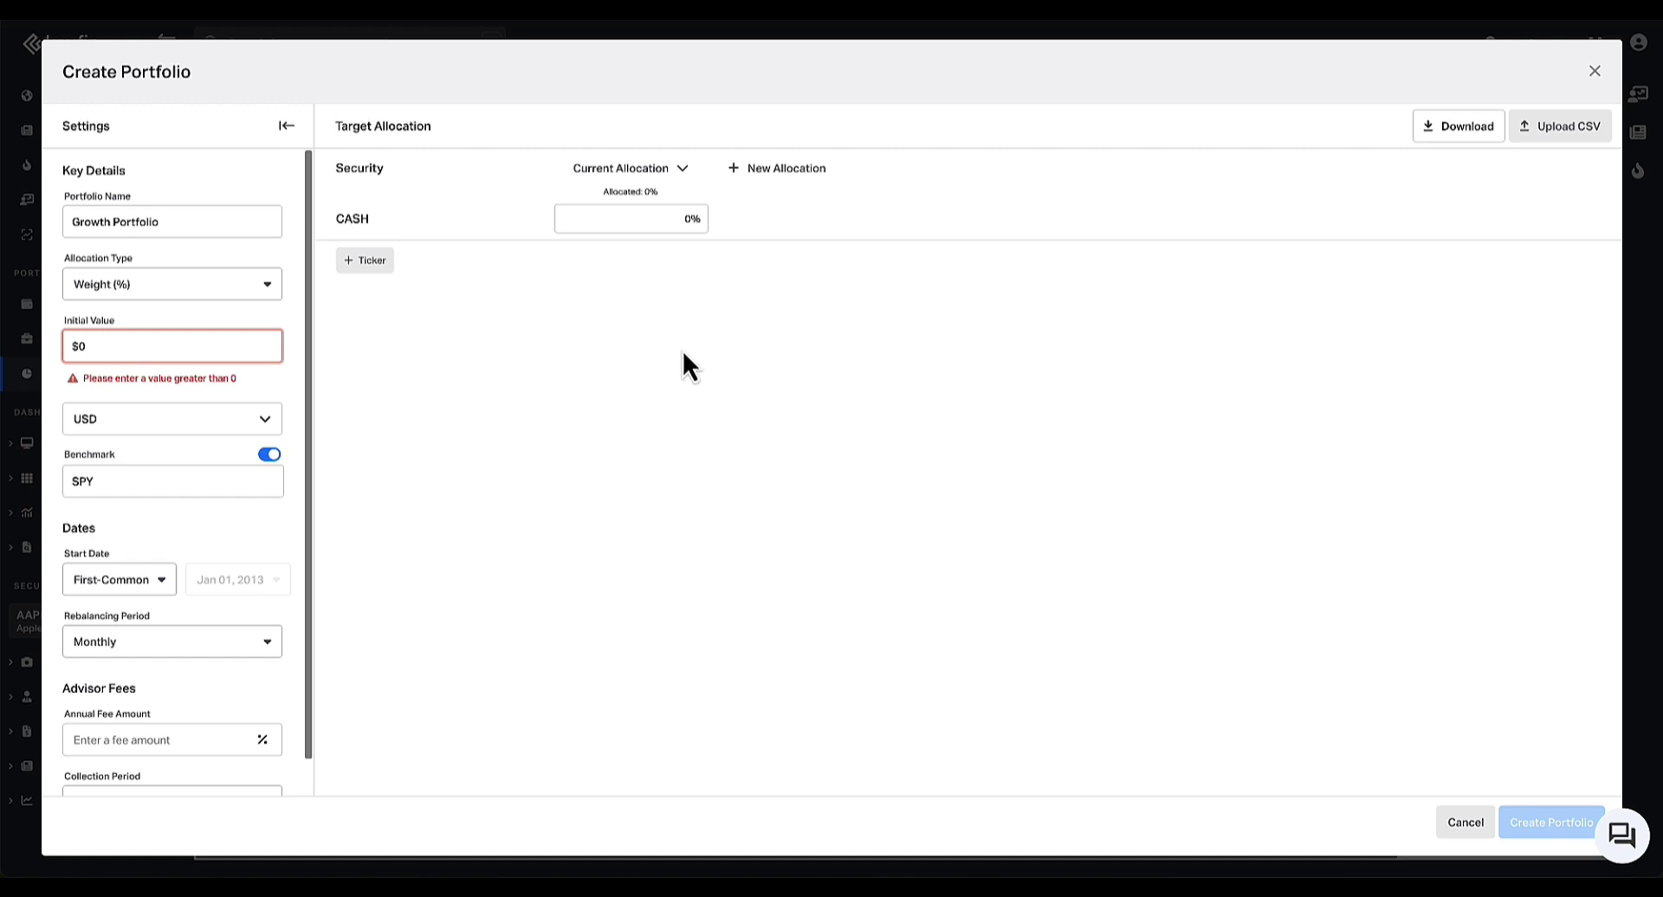
Set the portfolio's initial value to $100,000
{"action": "left_click", "coordinate": [208, 345]}
{"action": "key", "text": "BackSpace"}
{"action": "type", "text": "100,000"}
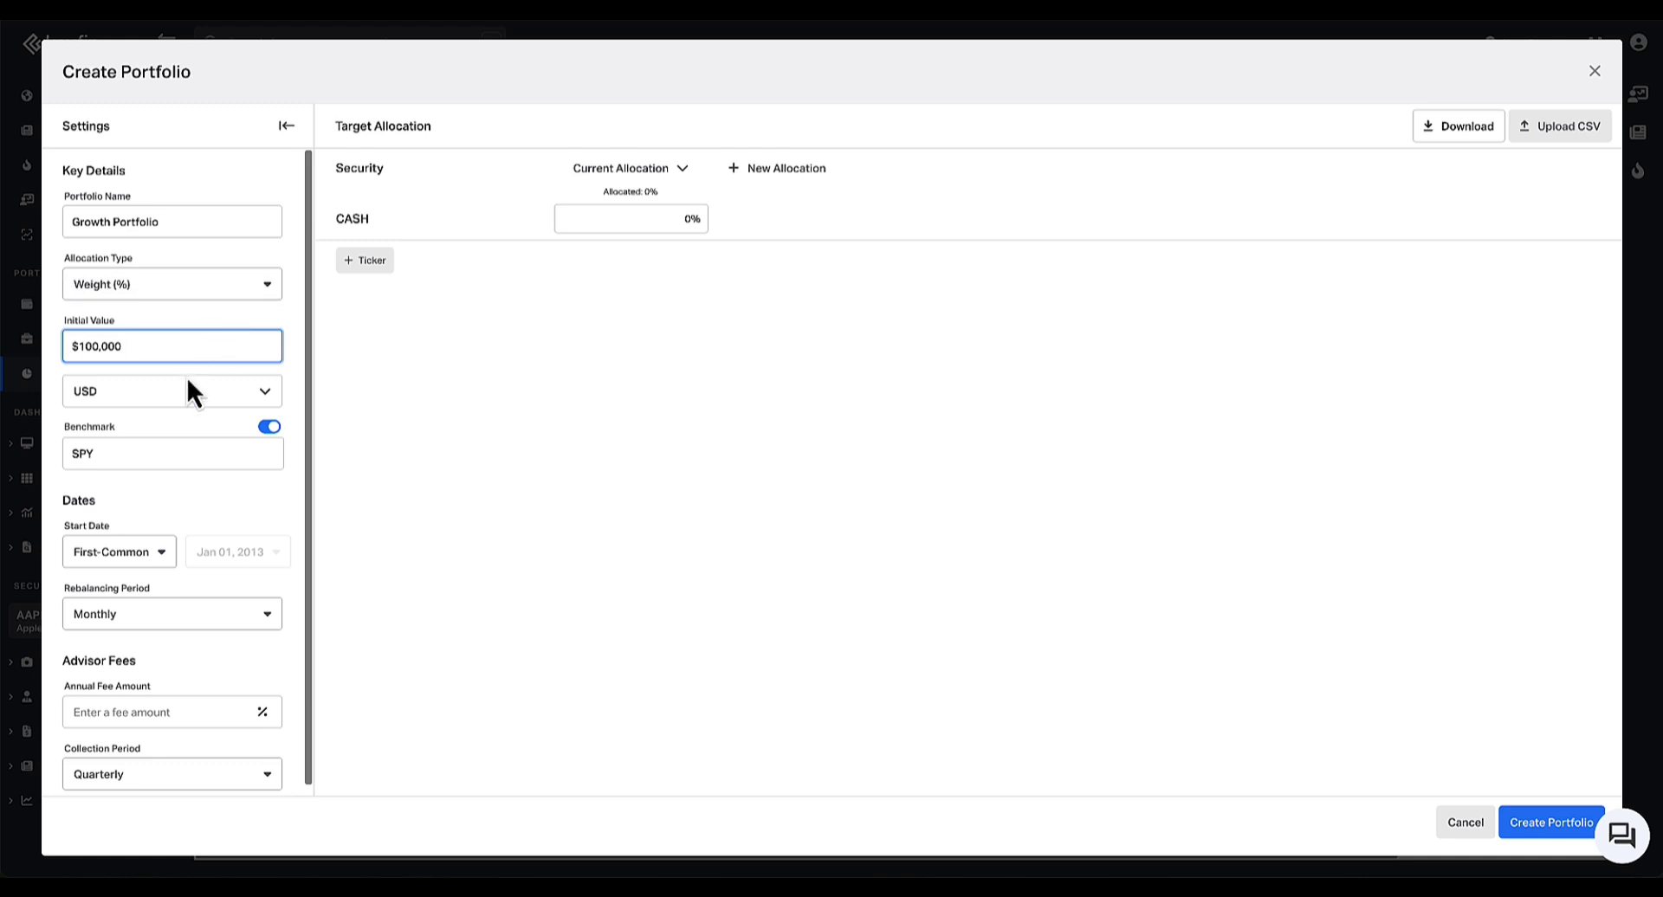
{"action": "left_click", "coordinate": [187, 319]}
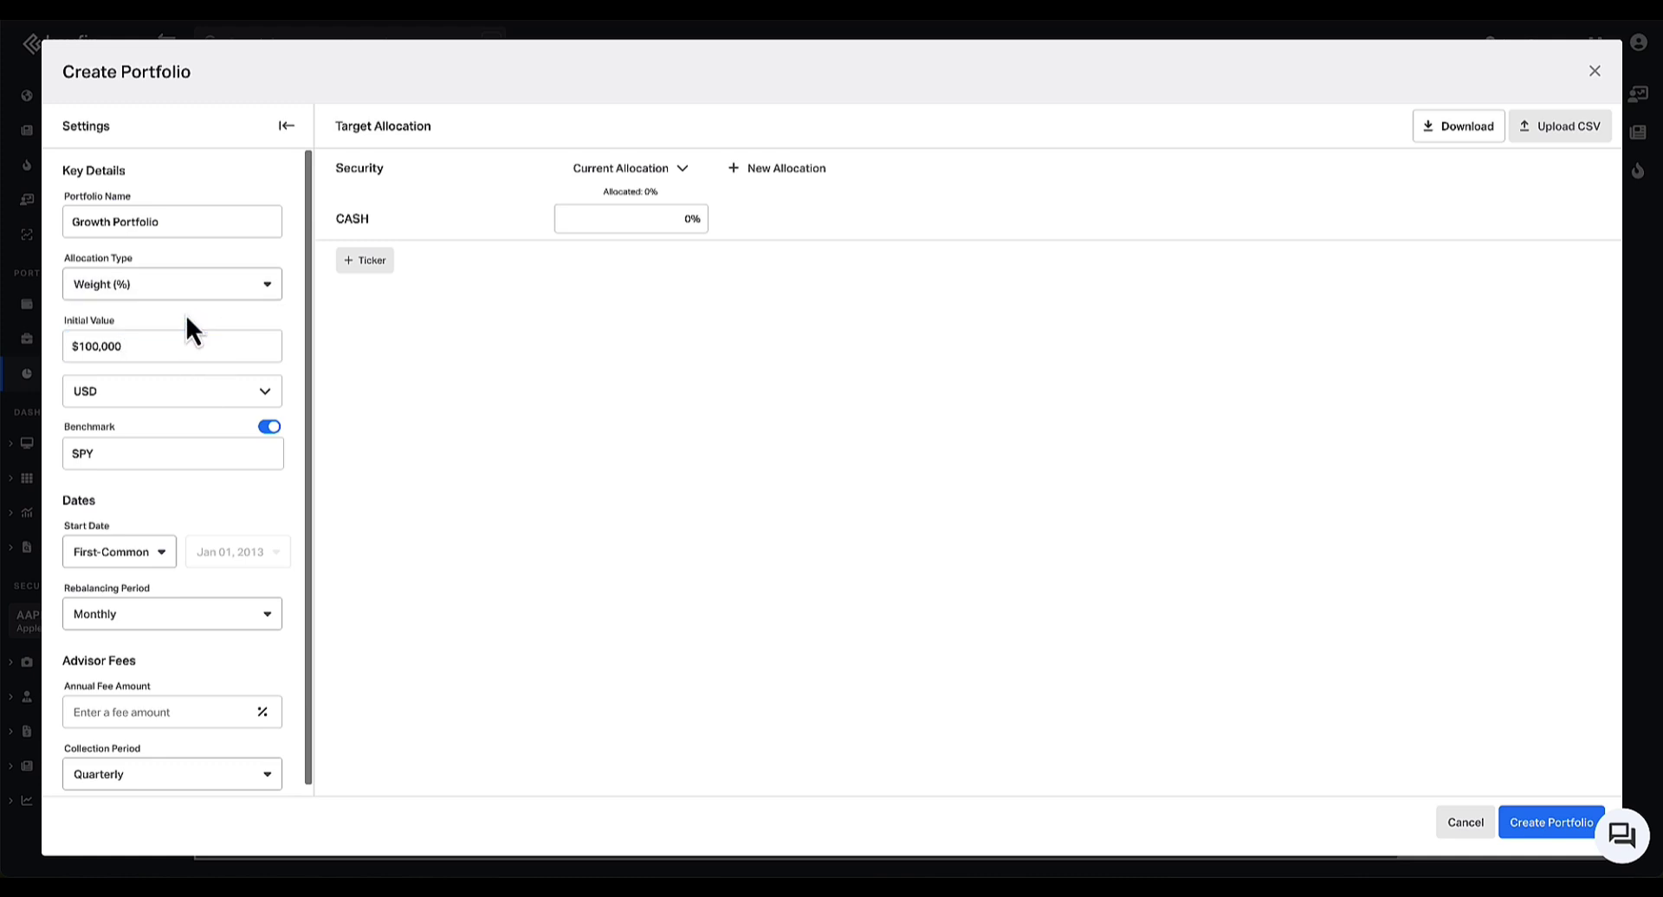
Look through the currencies available for the portfolio, keeping USD
{"action": "left_click", "coordinate": [265, 394]}
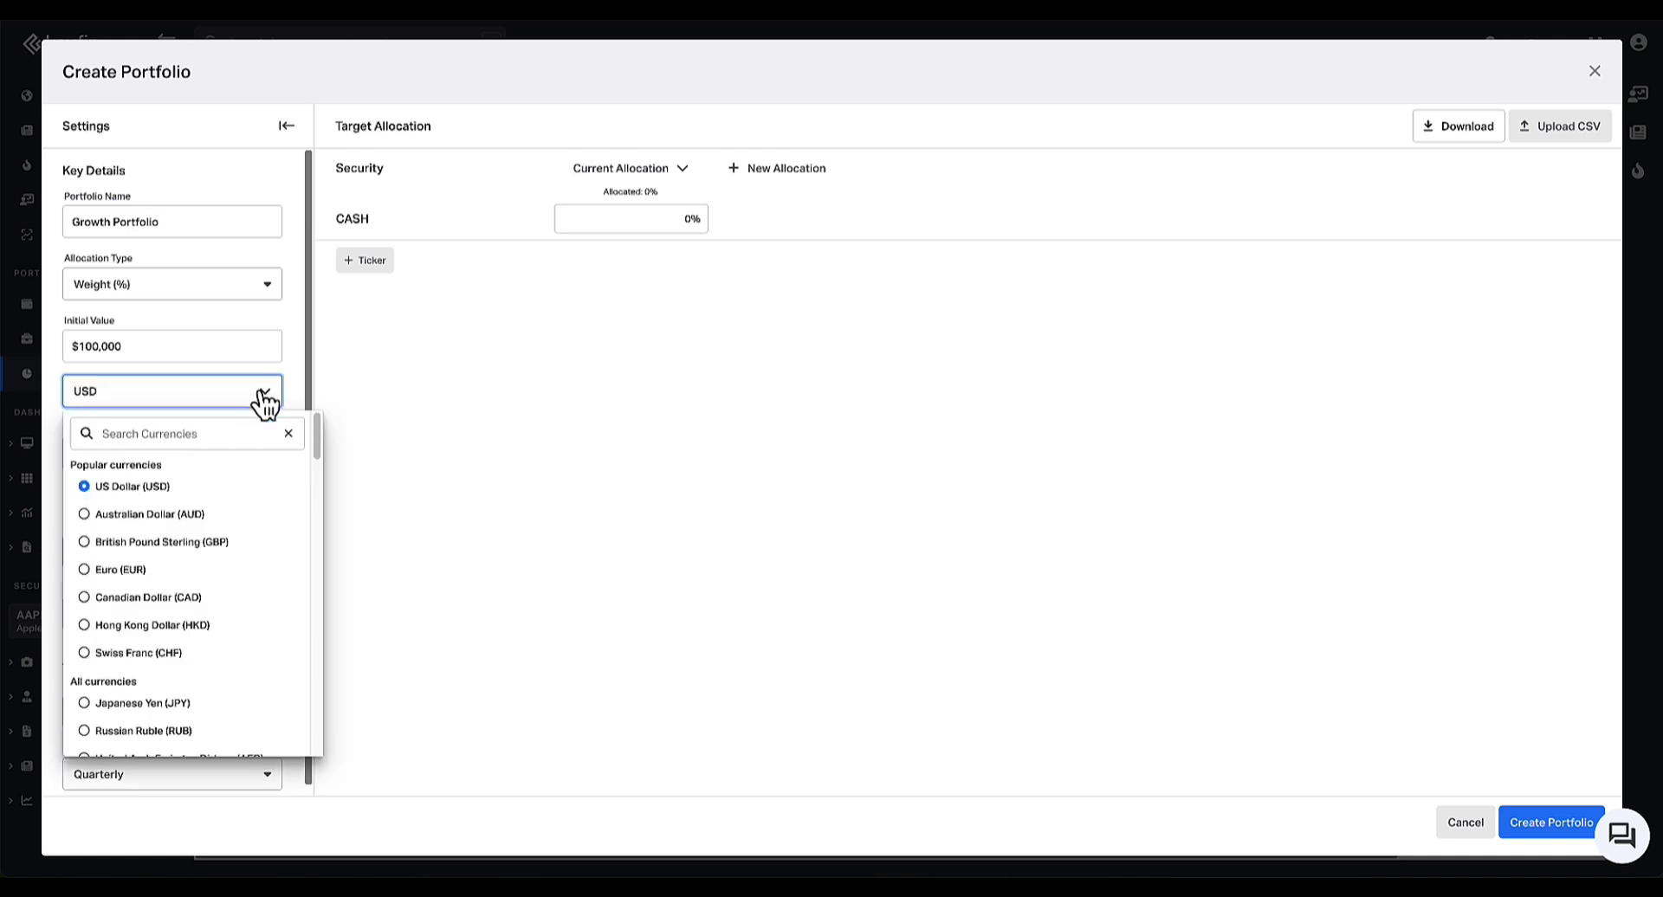
{"action": "left_click", "coordinate": [293, 359]}
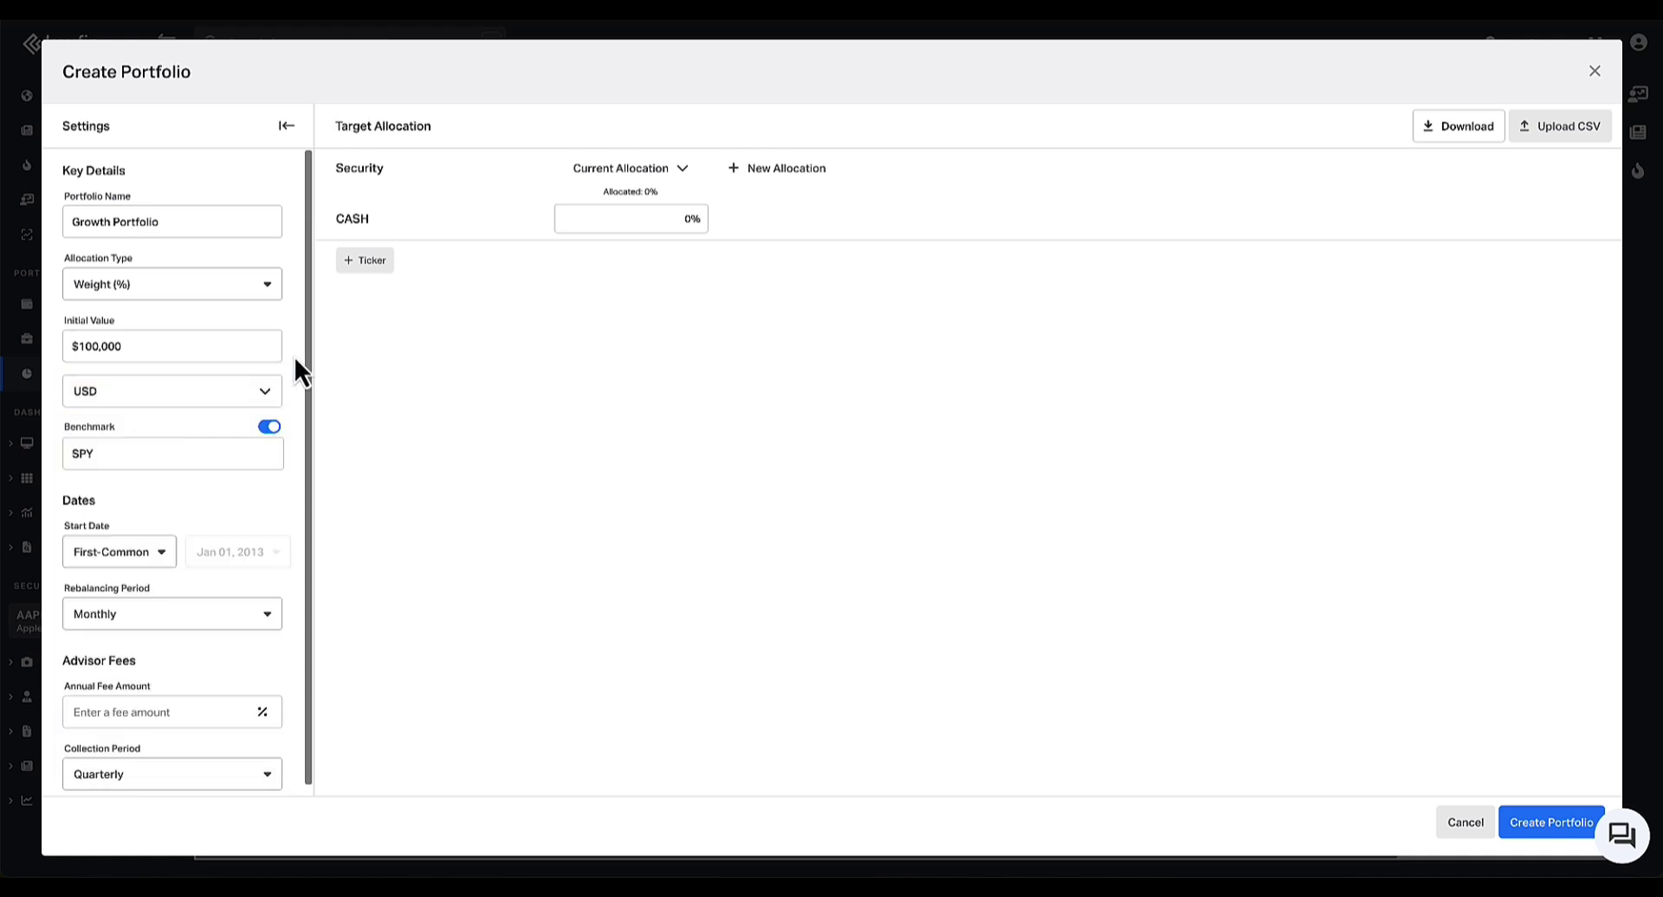
{"action": "left_click", "coordinate": [245, 398]}
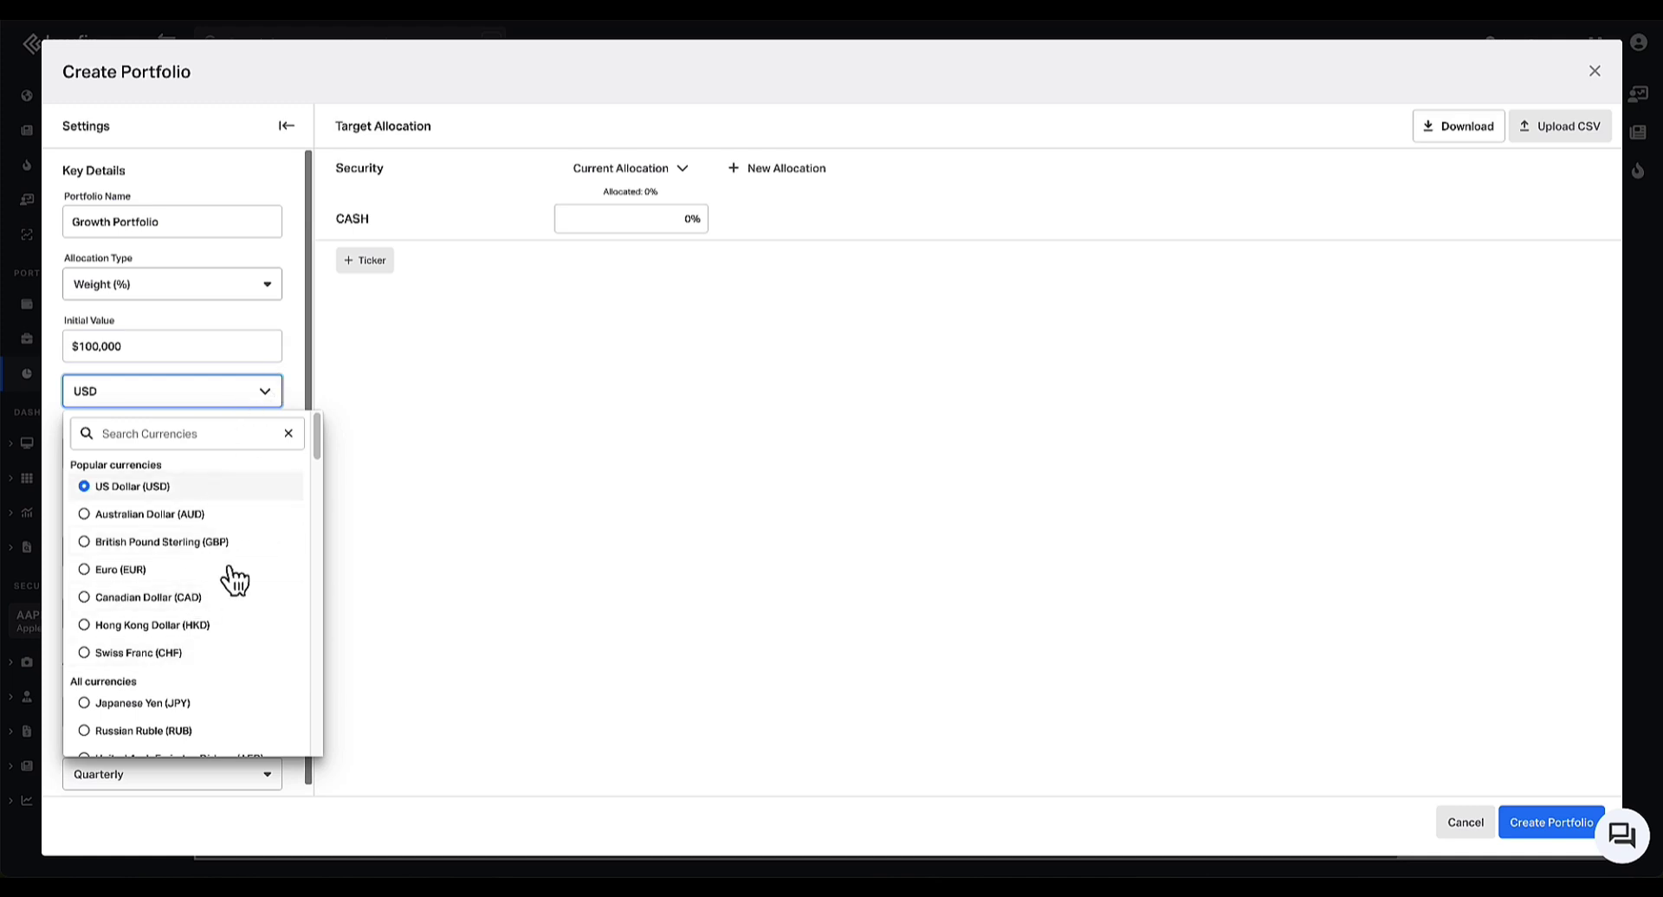
{"action": "left_click", "coordinate": [294, 385]}
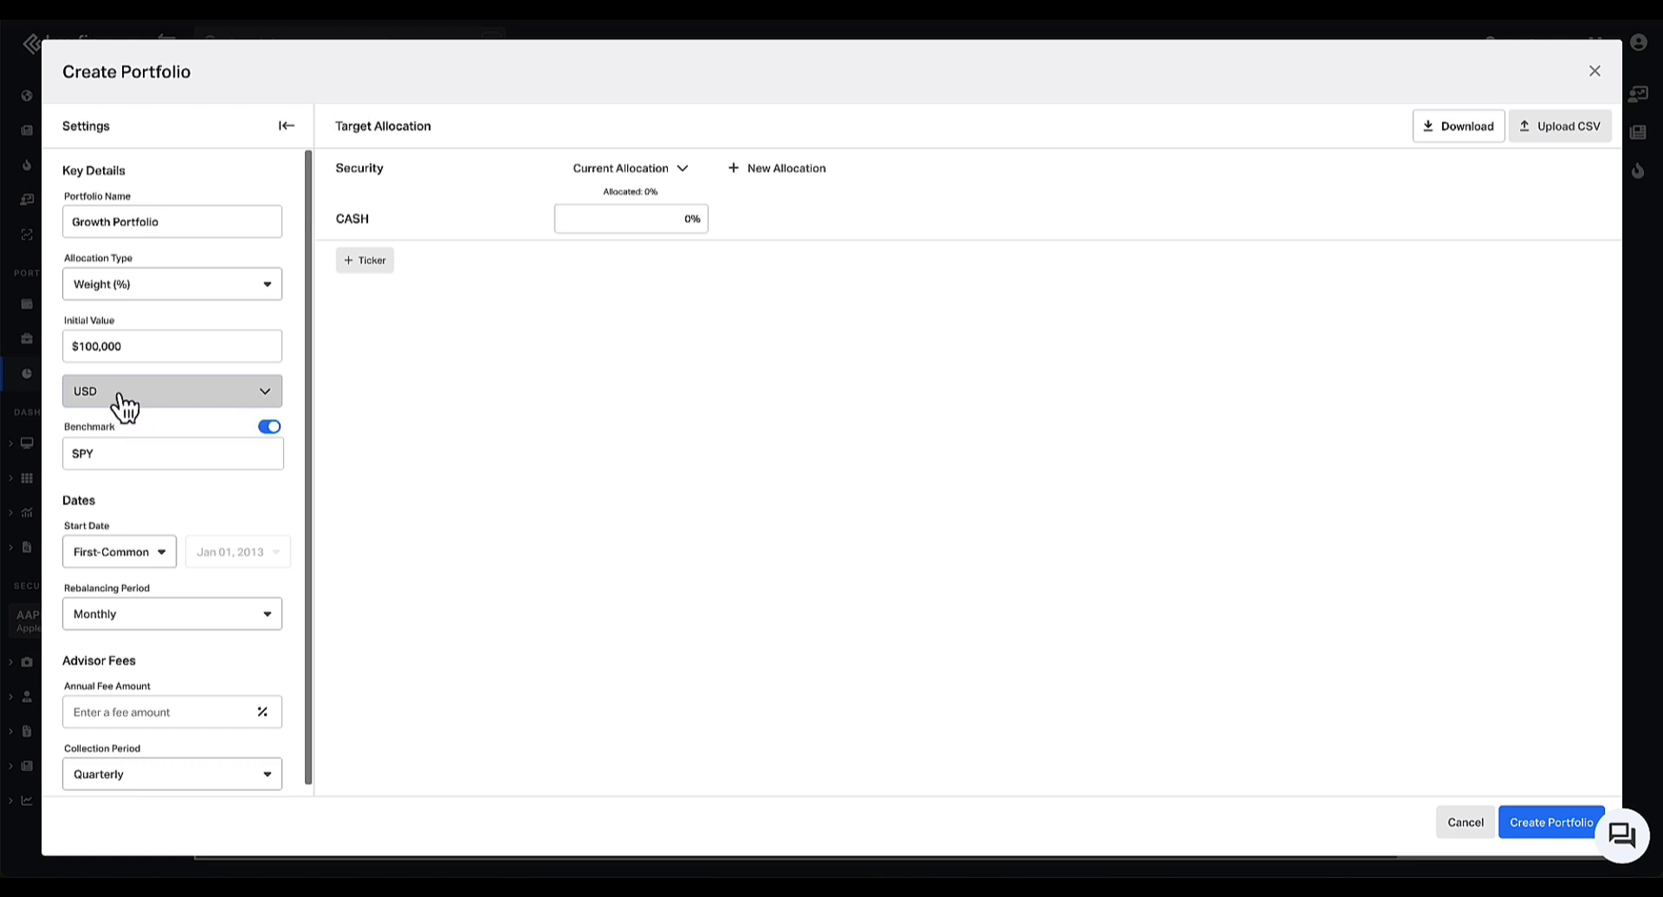
Browse the ETF and mutual fund benchmark choices and search the mutual funds for "conservative"
{"action": "left_click", "coordinate": [139, 453]}
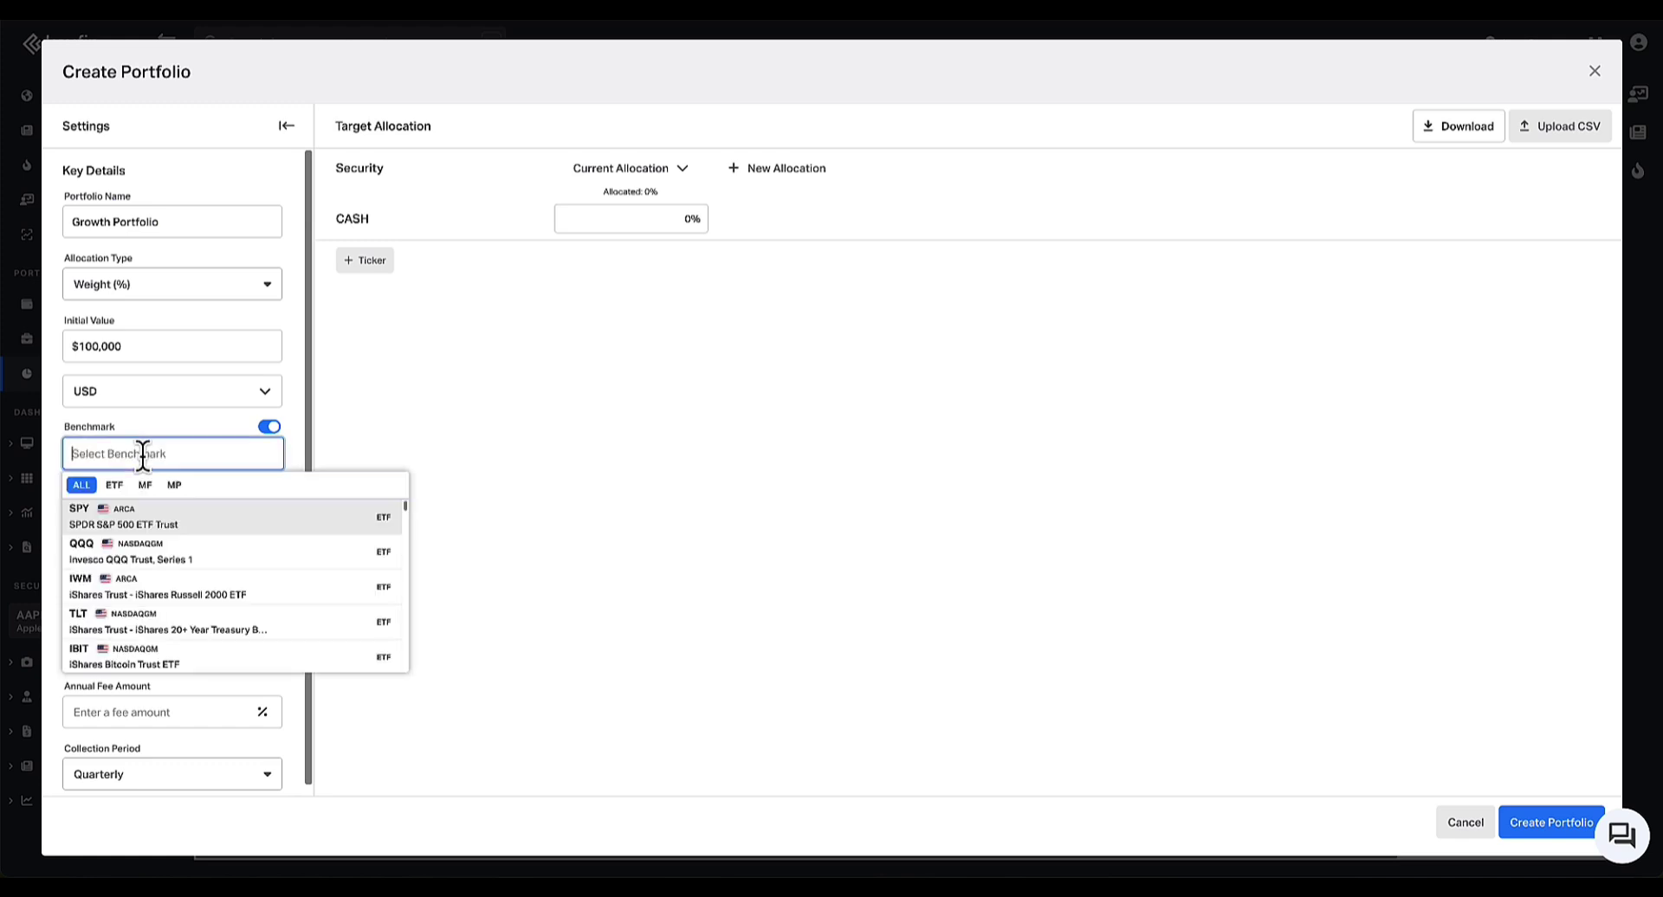
{"action": "left_click", "coordinate": [114, 486]}
{"action": "left_click", "coordinate": [141, 488]}
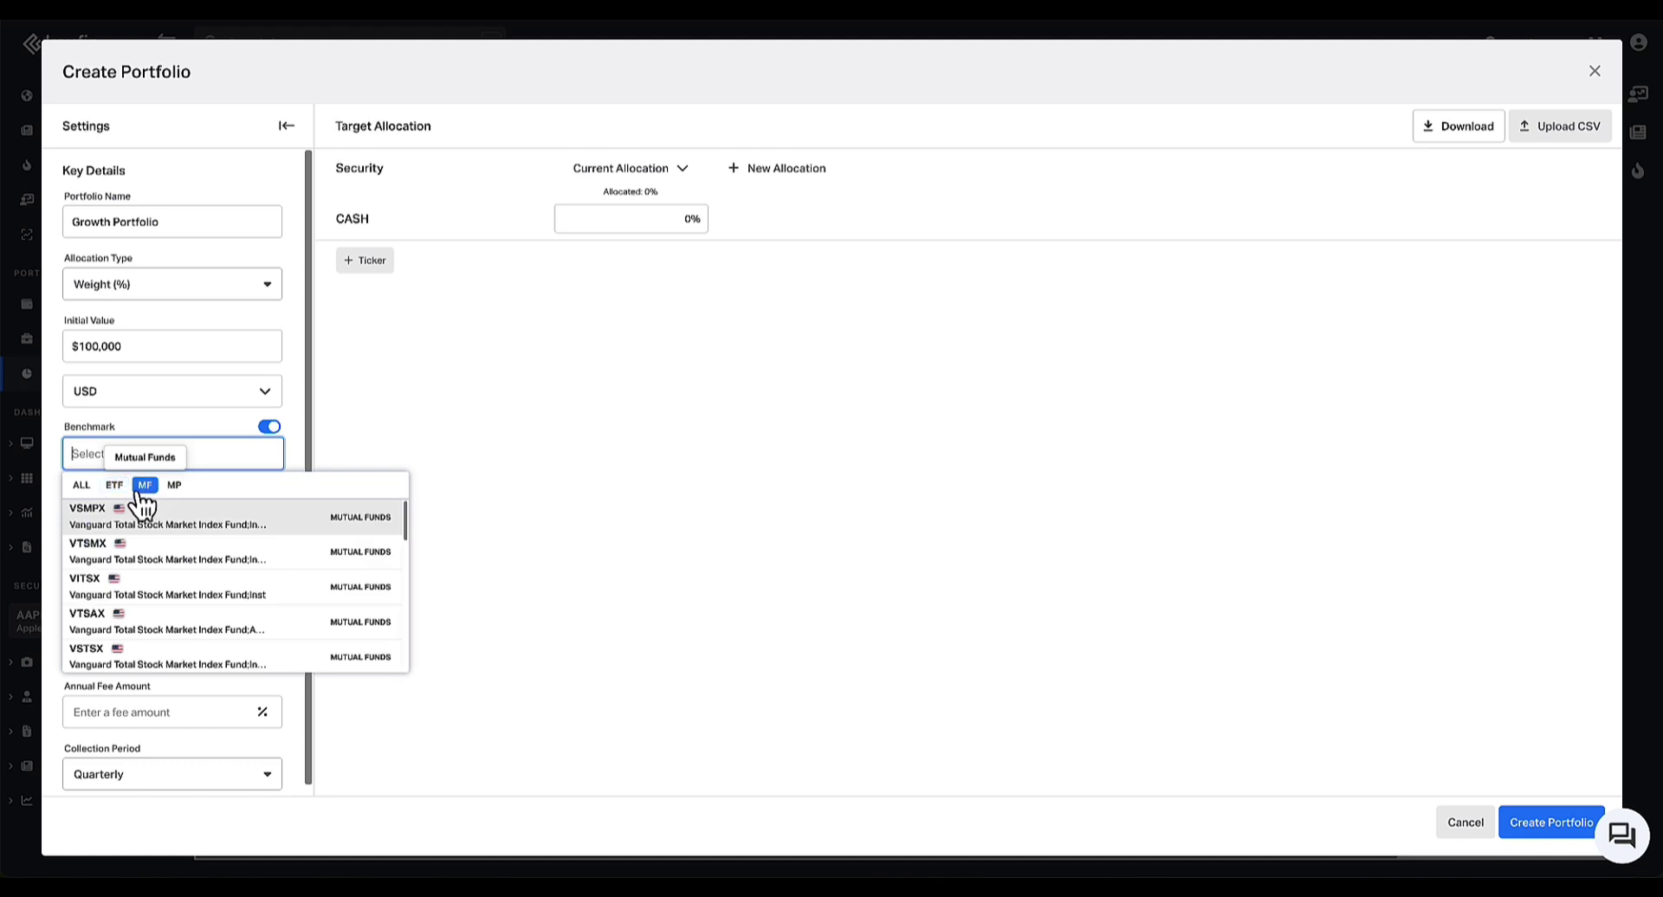
{"action": "type", "text": "c"}
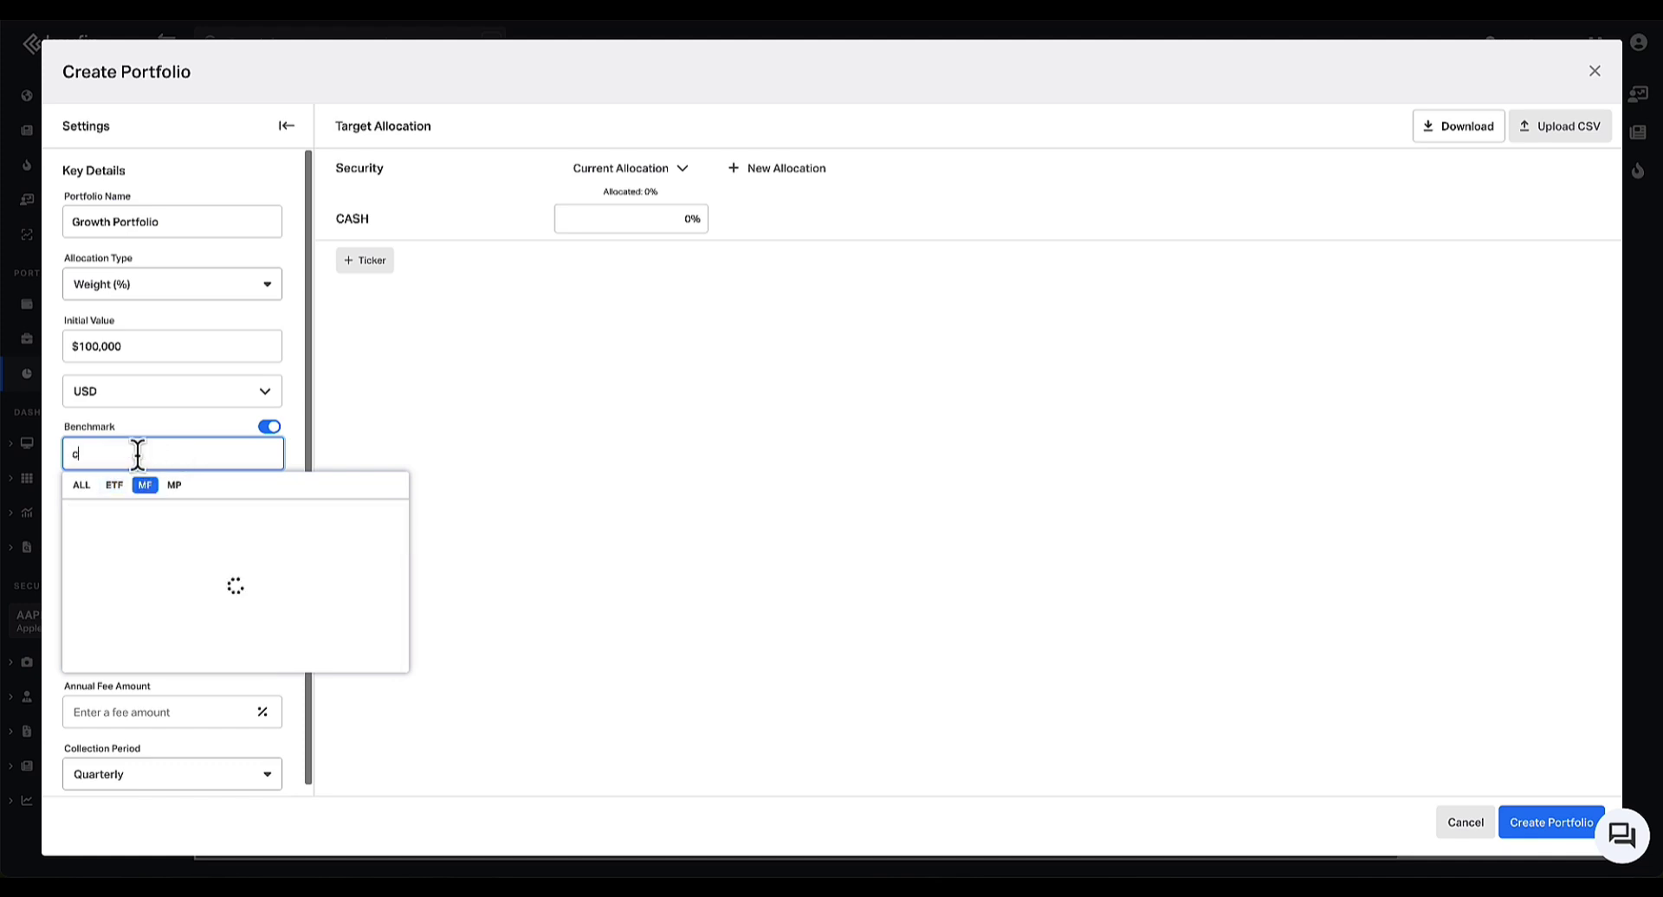
{"action": "type", "text": "onservative"}
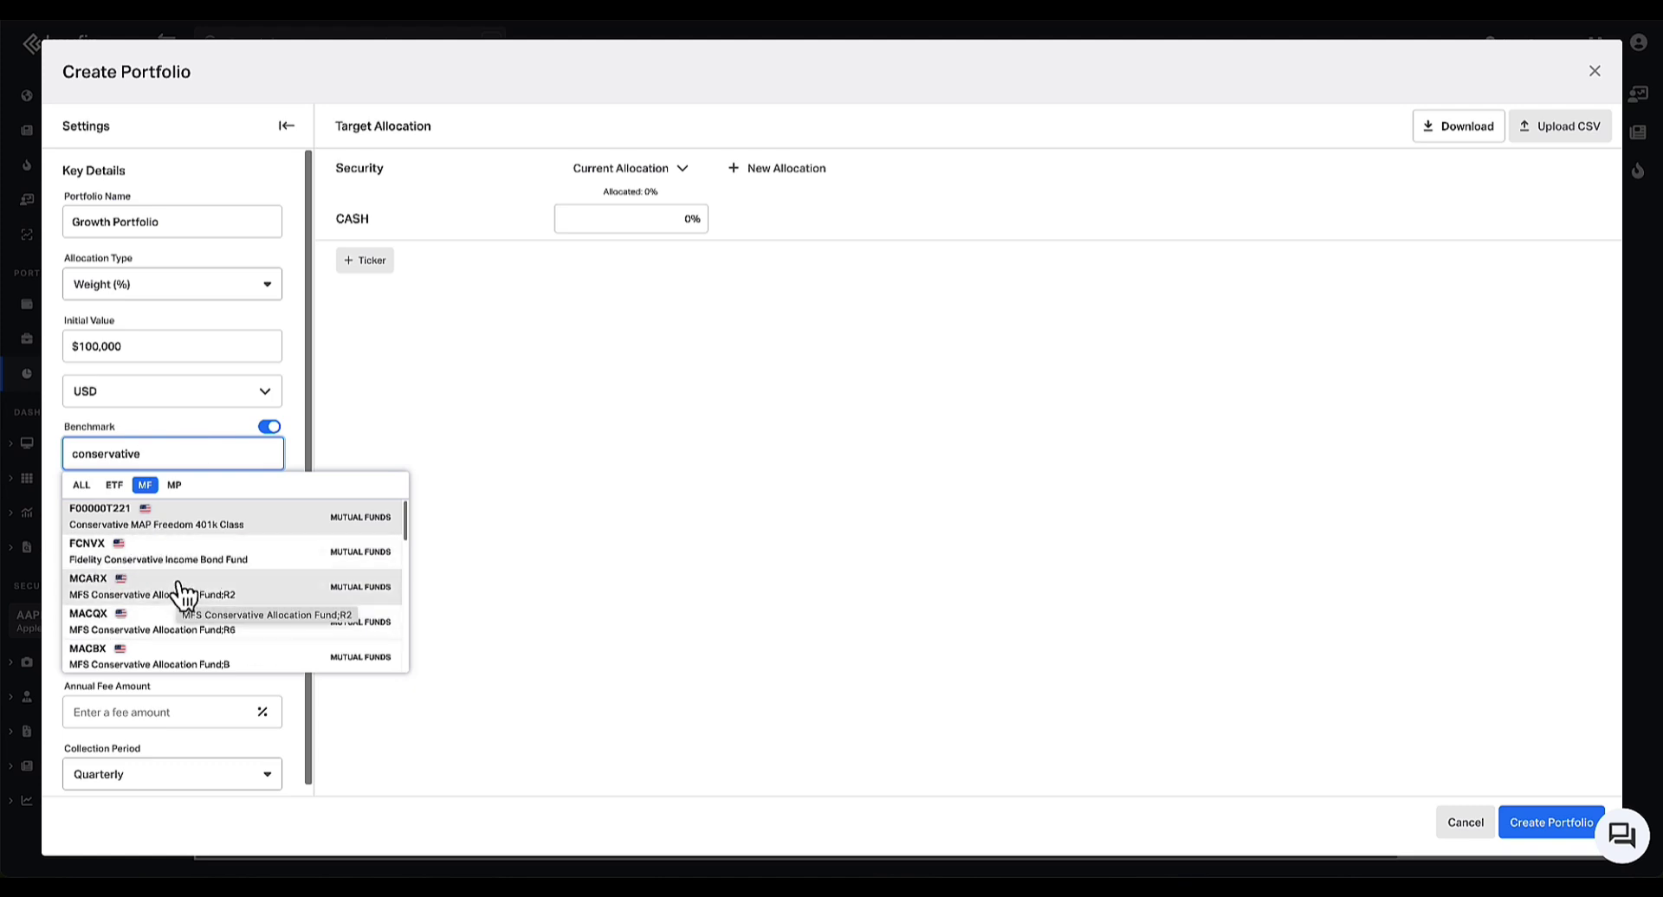
Set the benchmark to the model portfolio named 60/ 40 portfolio, clearing the previous search text
{"action": "left_click", "coordinate": [175, 486]}
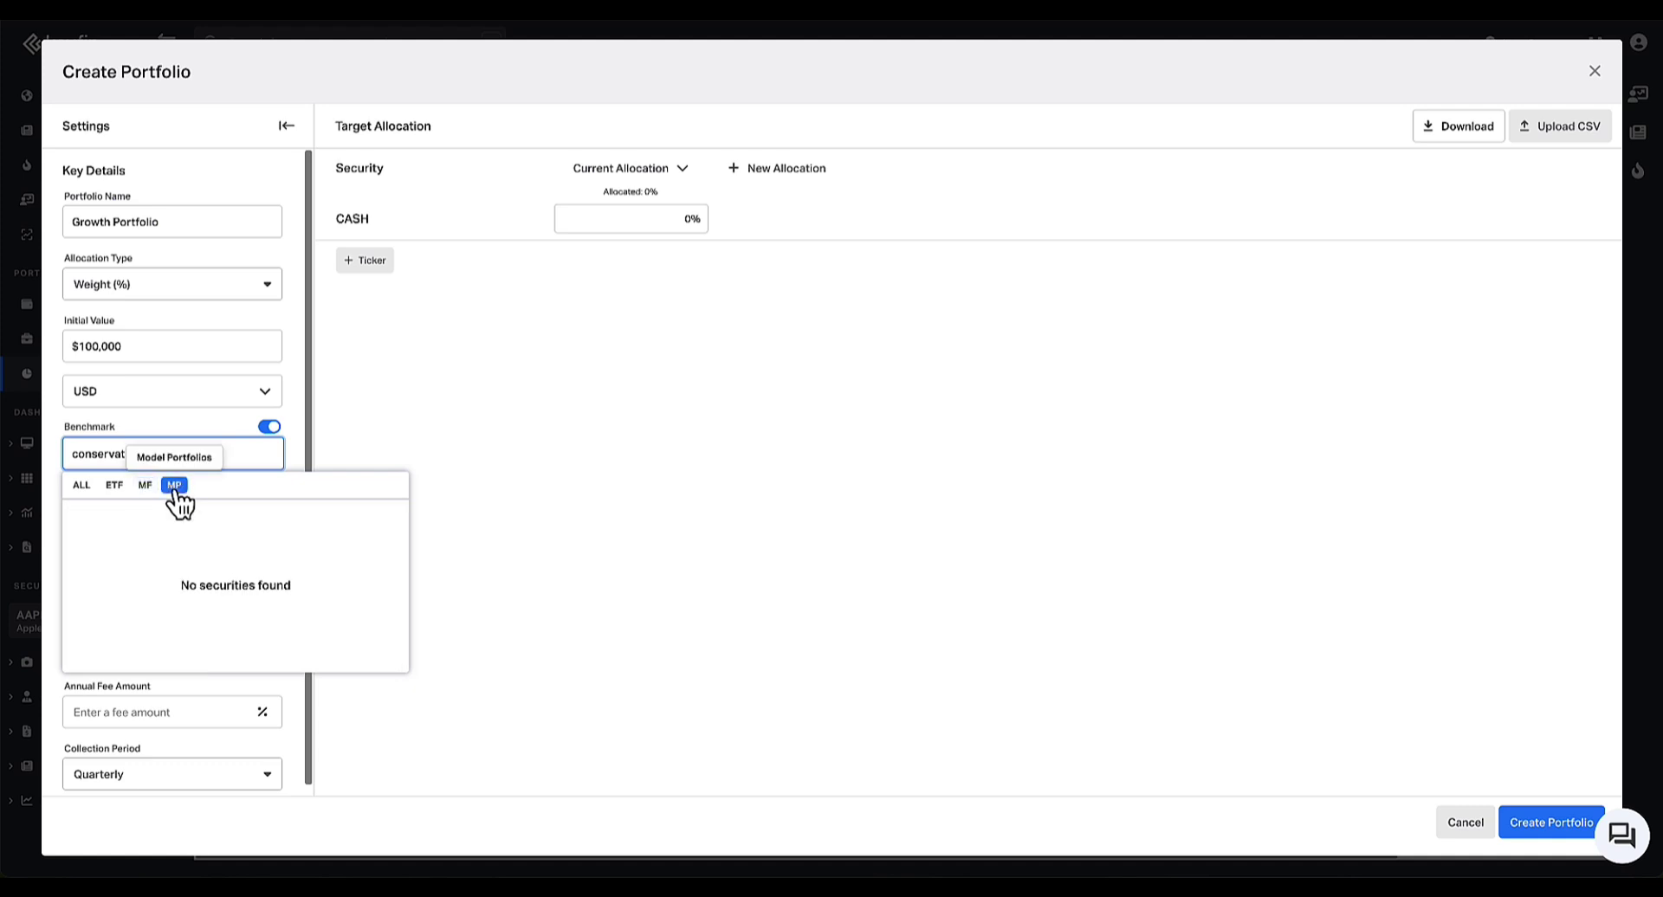
{"action": "double_click", "coordinate": [195, 448]}
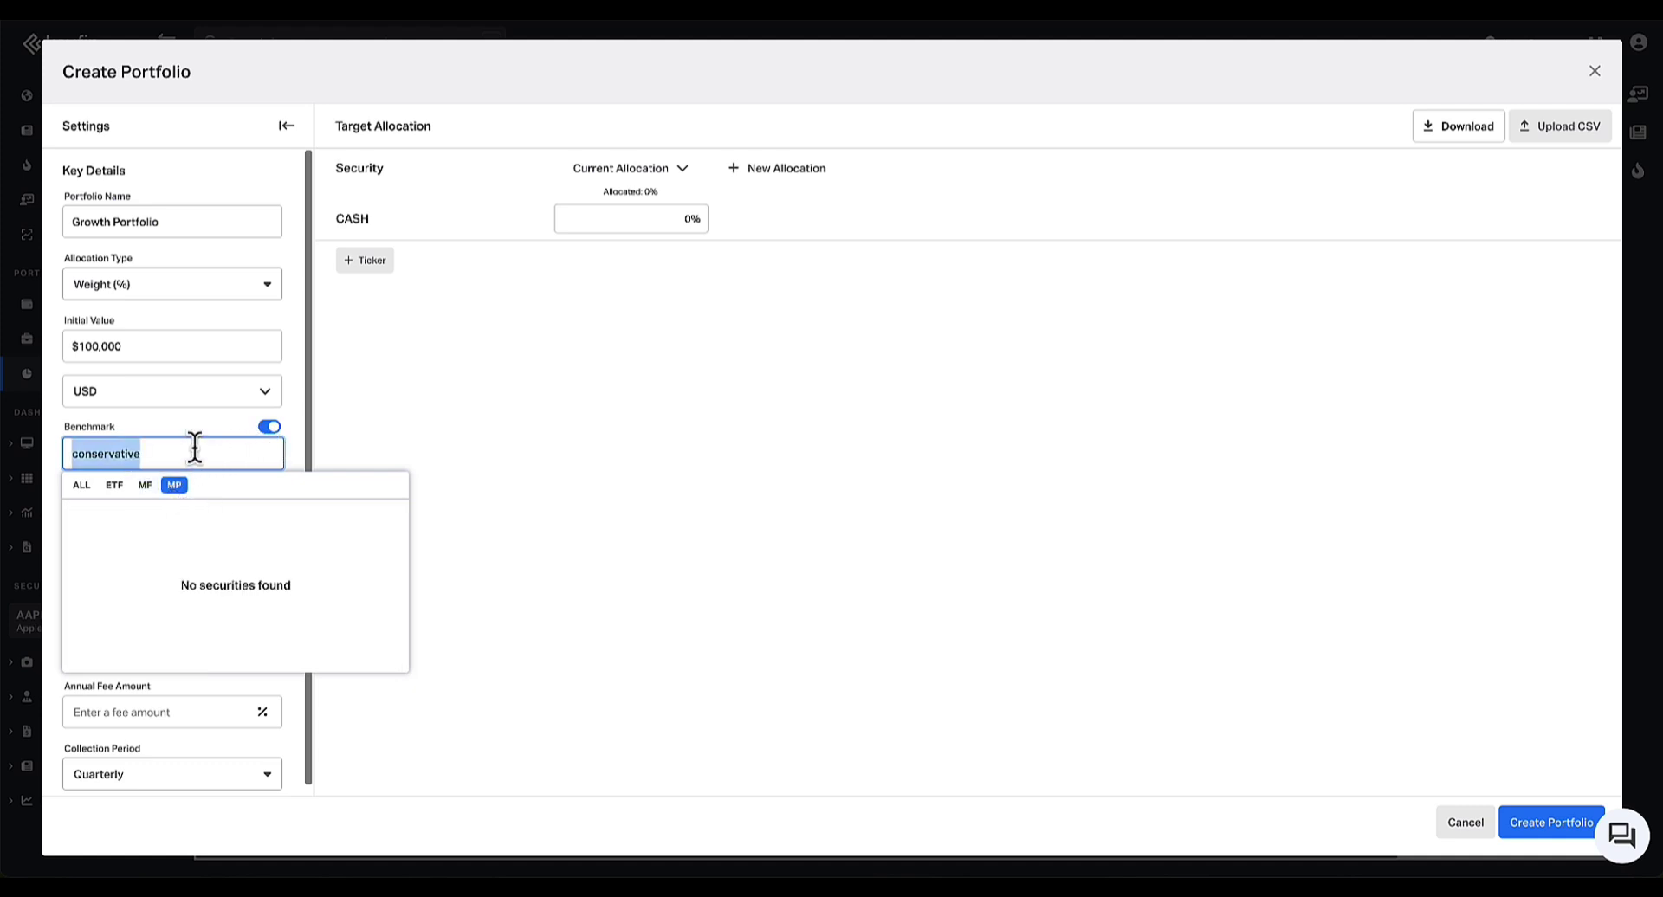
{"action": "key", "text": "BackSpace"}
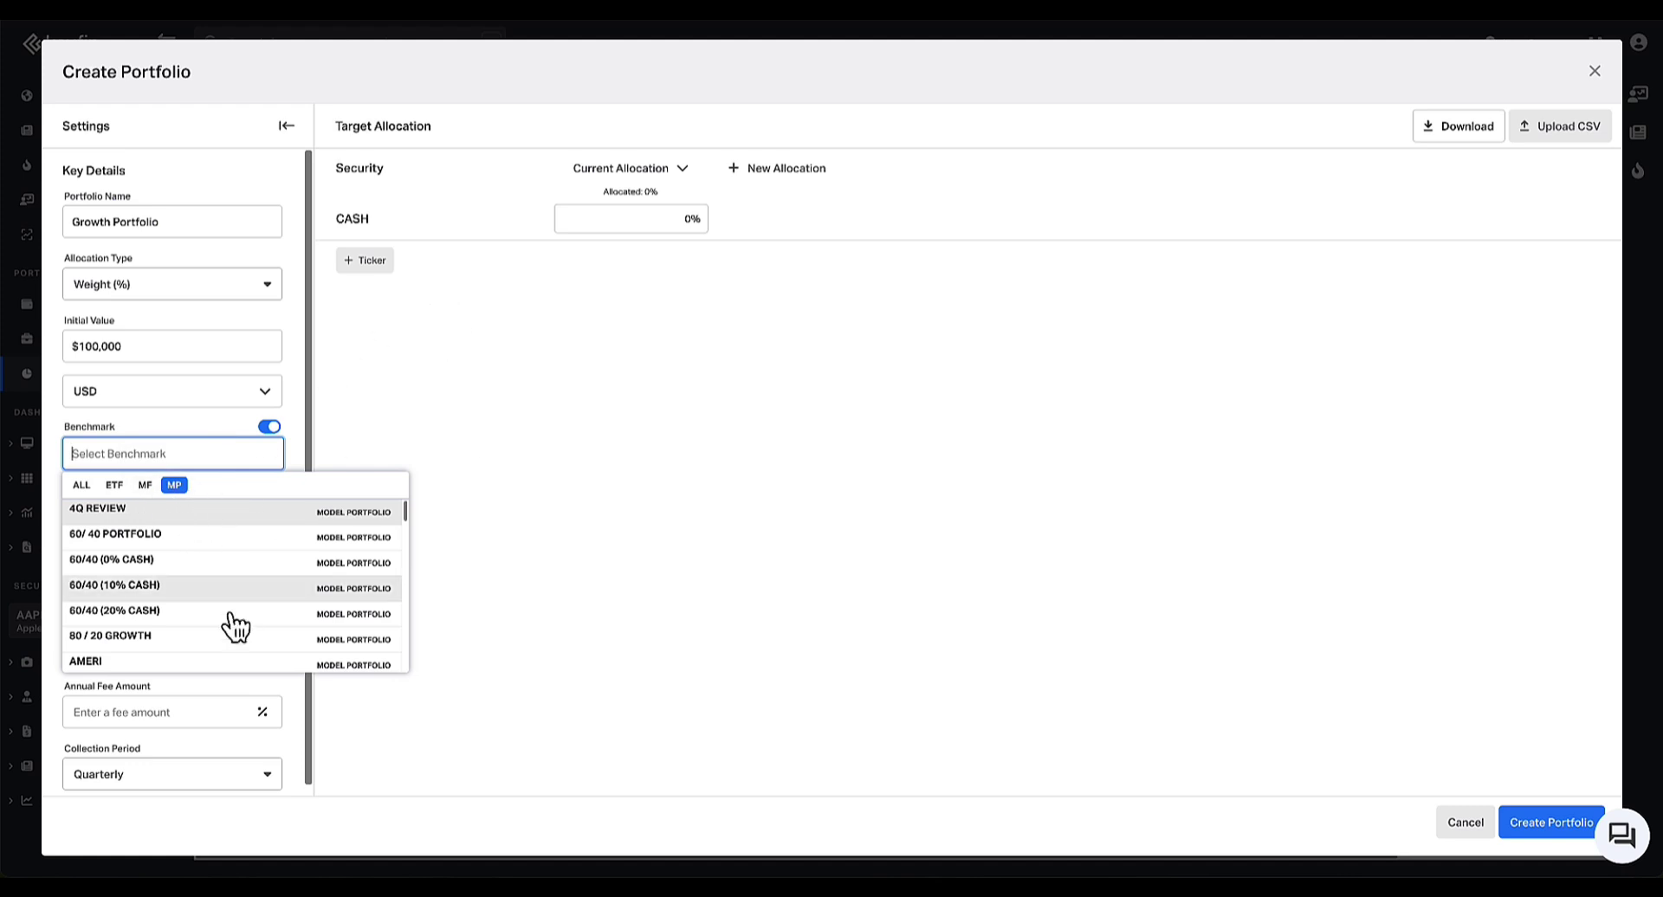
{"action": "left_click", "coordinate": [171, 535]}
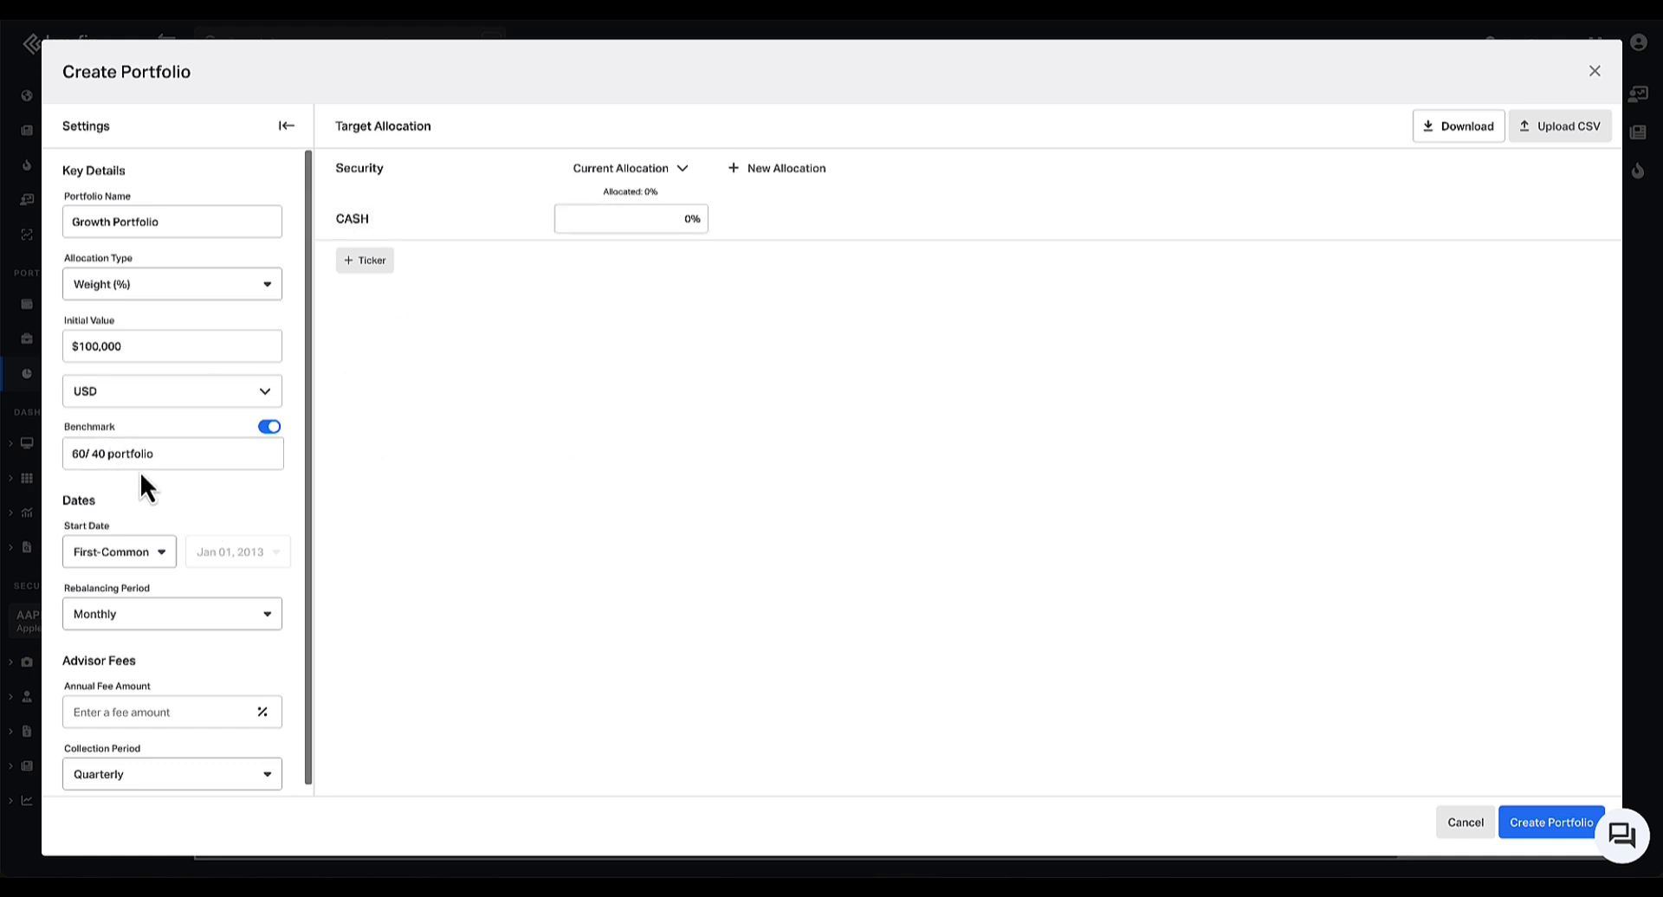
Look through the start date, rebalancing period and fee collection period options, keeping First-Common, Monthly and Quarterly
{"action": "scroll", "coordinate": [138, 446], "scroll_direction": "down", "scroll_amount": 1}
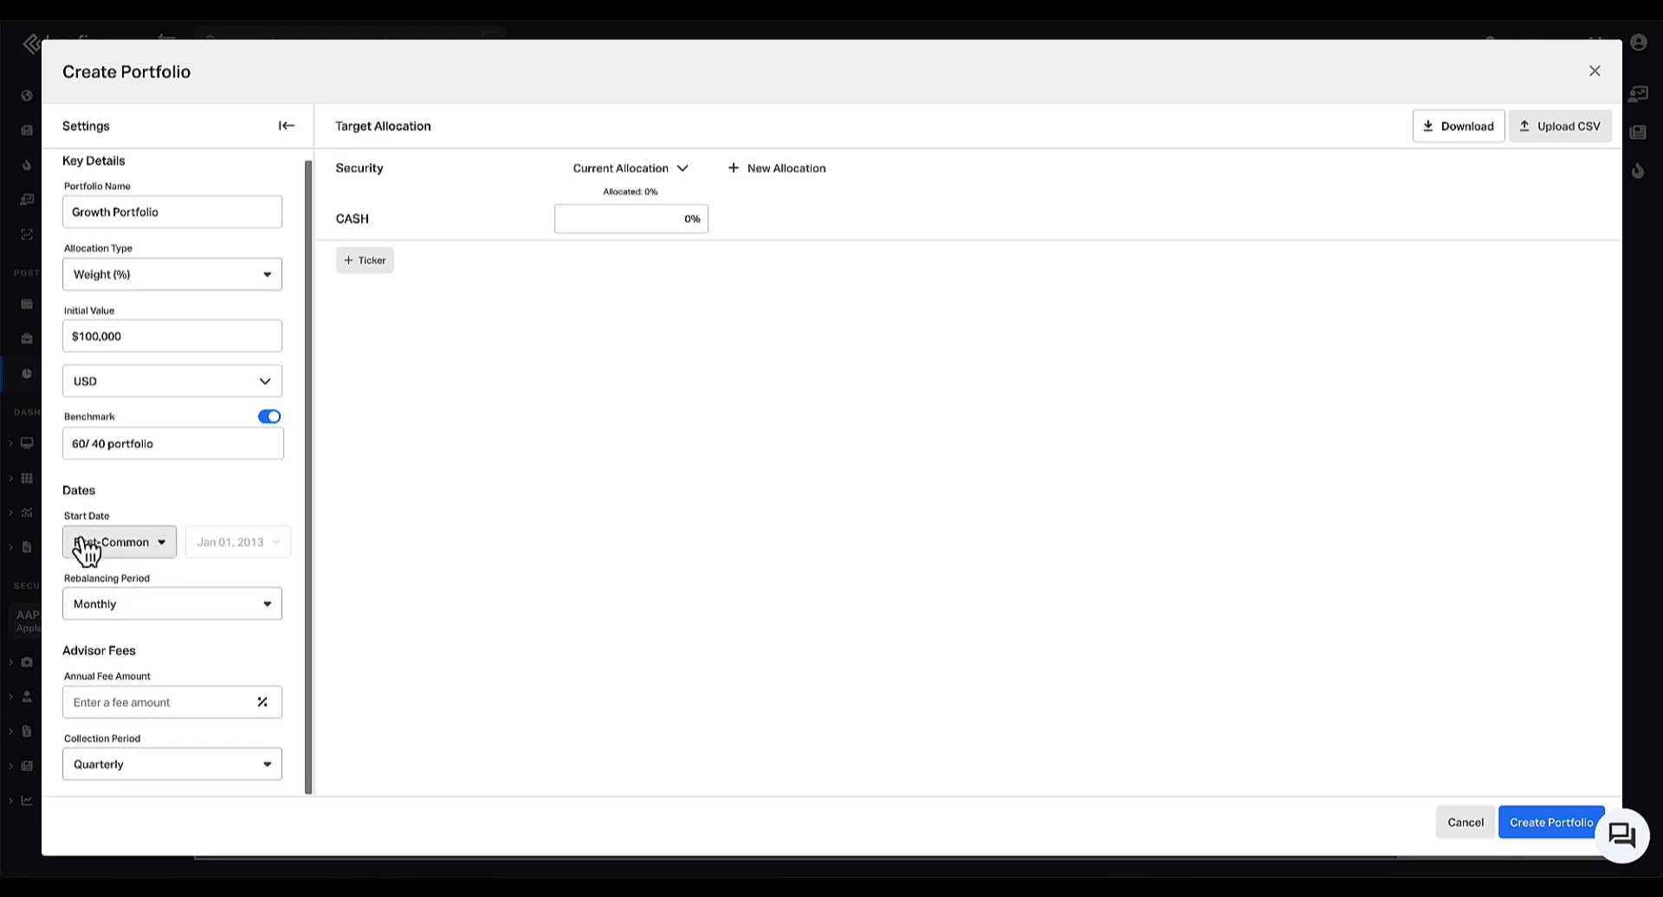
{"action": "left_click", "coordinate": [137, 550]}
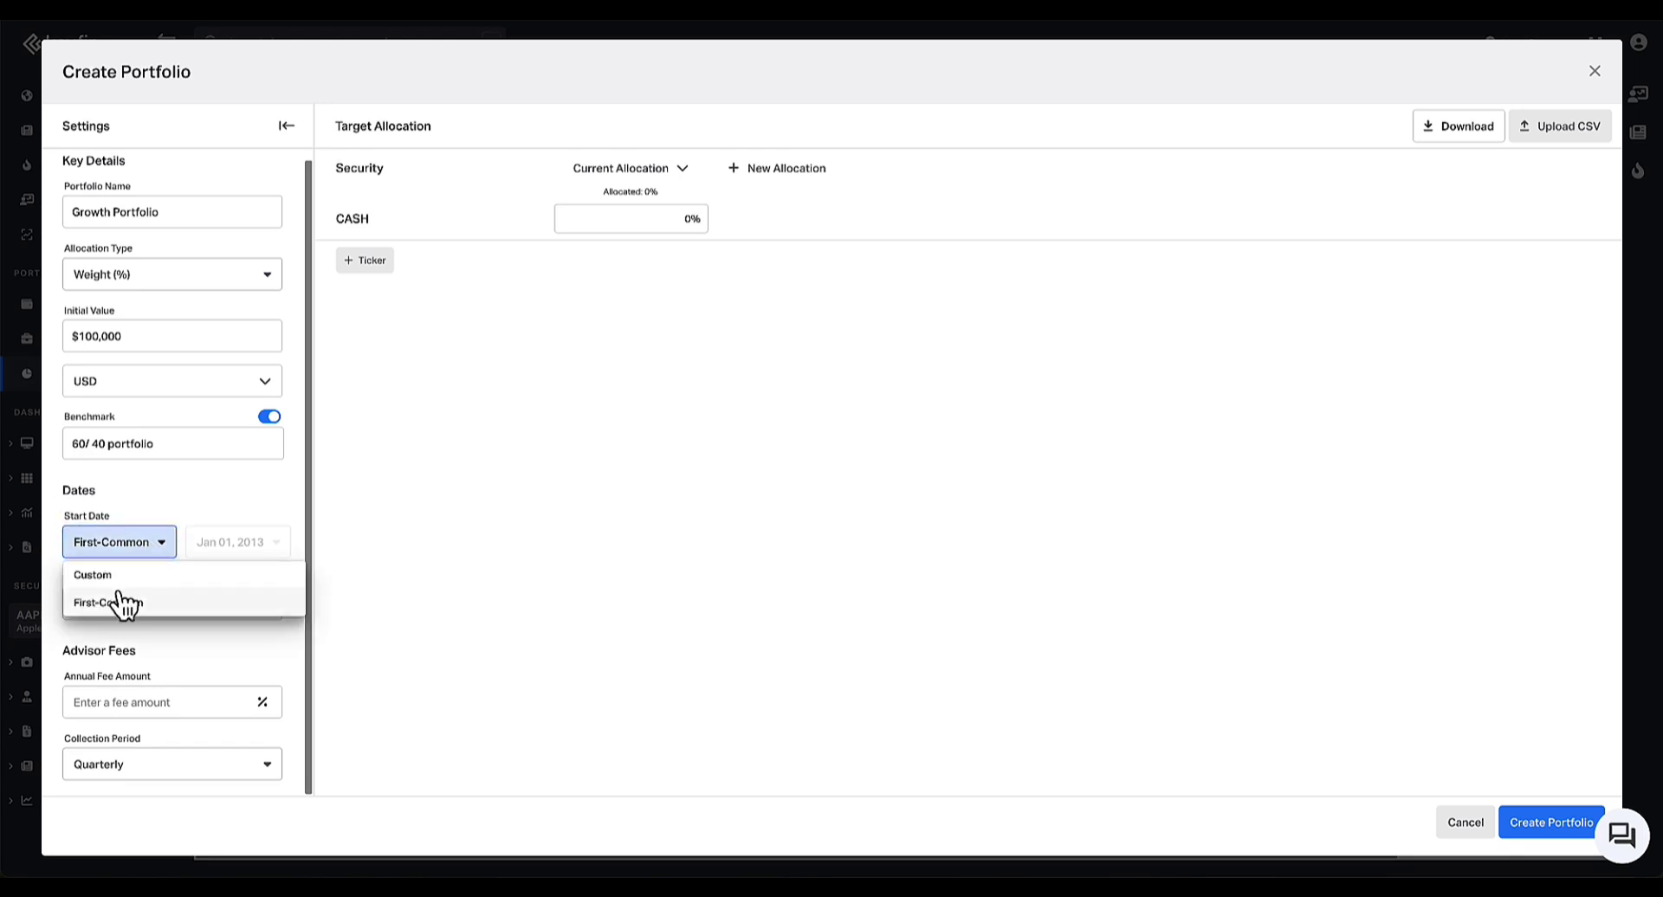
{"action": "left_click", "coordinate": [132, 542]}
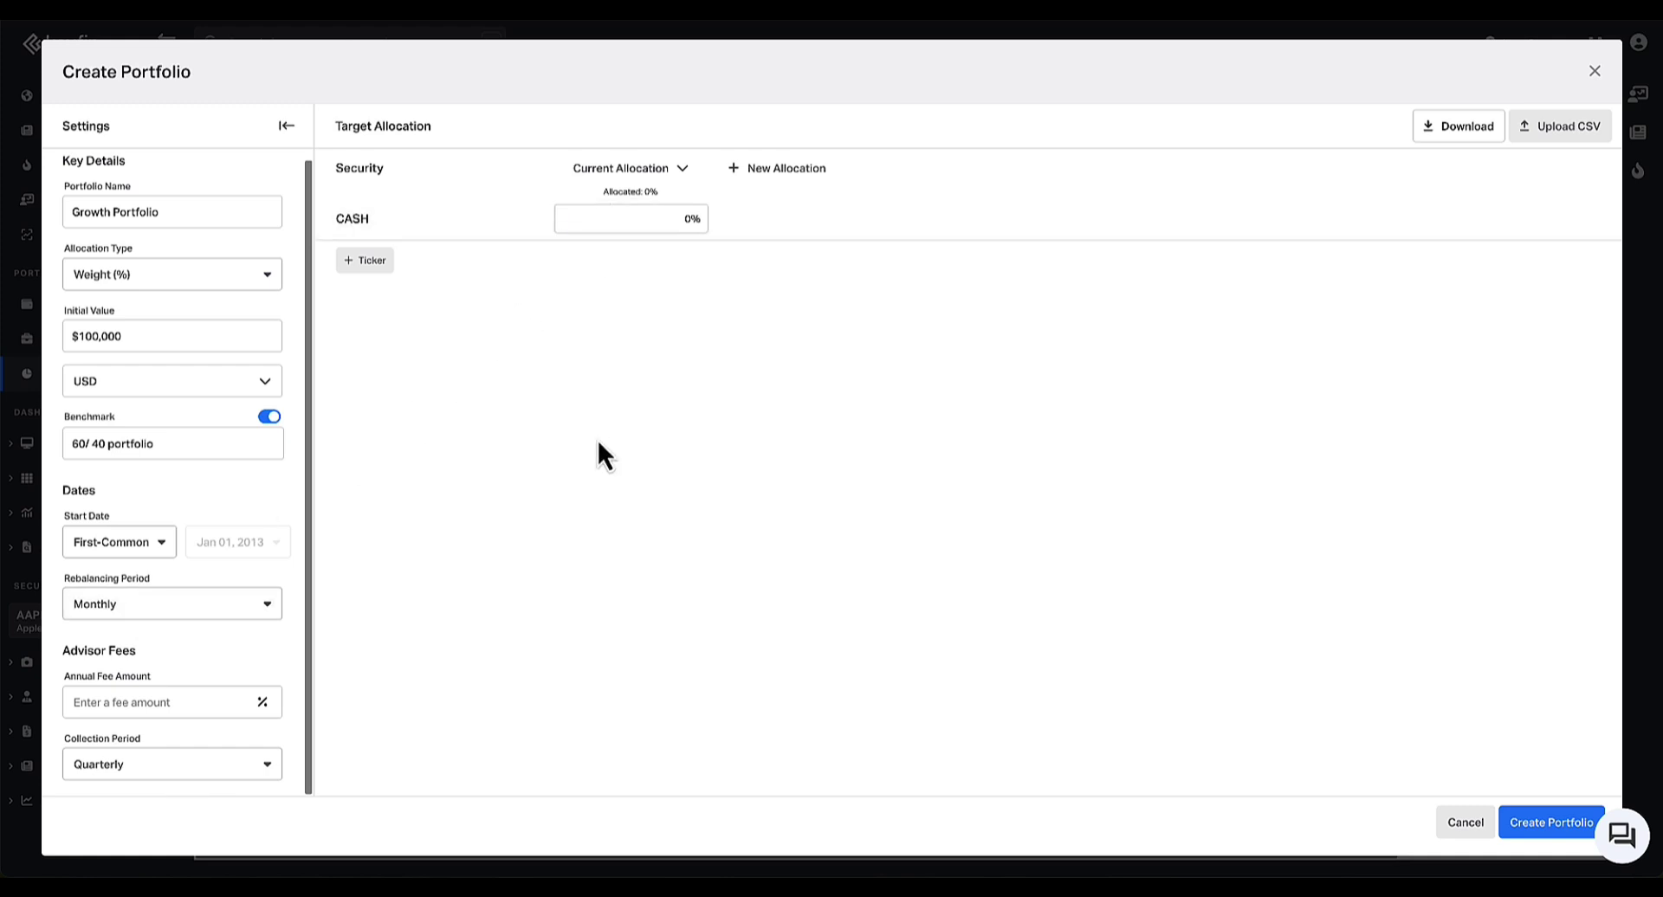
{"action": "left_click", "coordinate": [168, 611]}
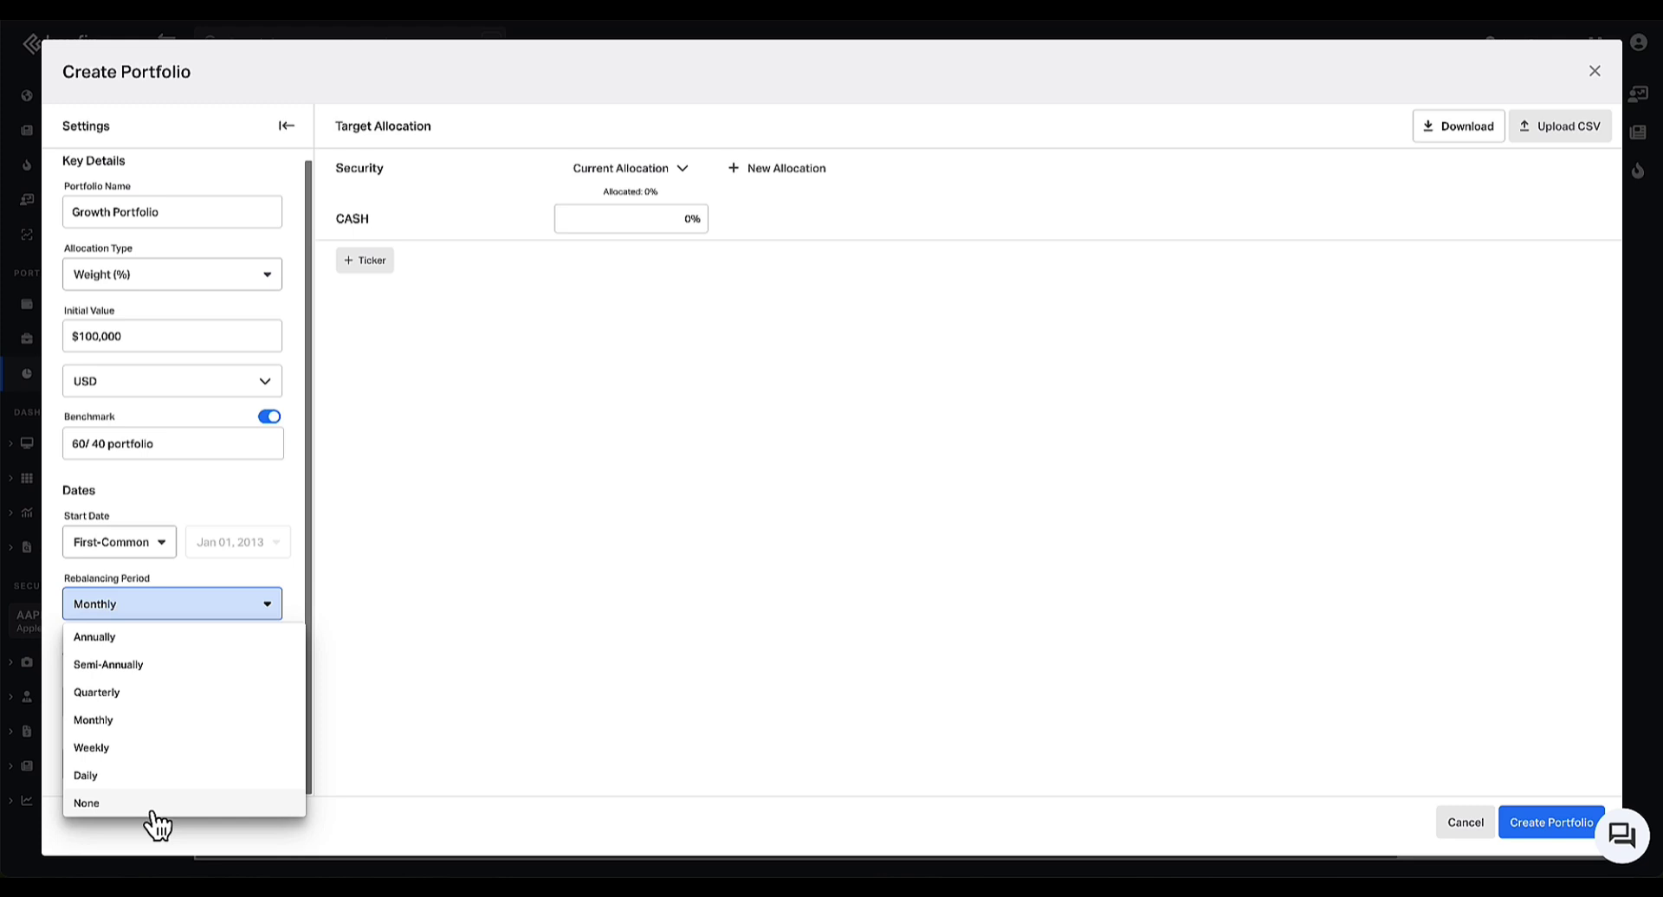
{"action": "left_click", "coordinate": [256, 516]}
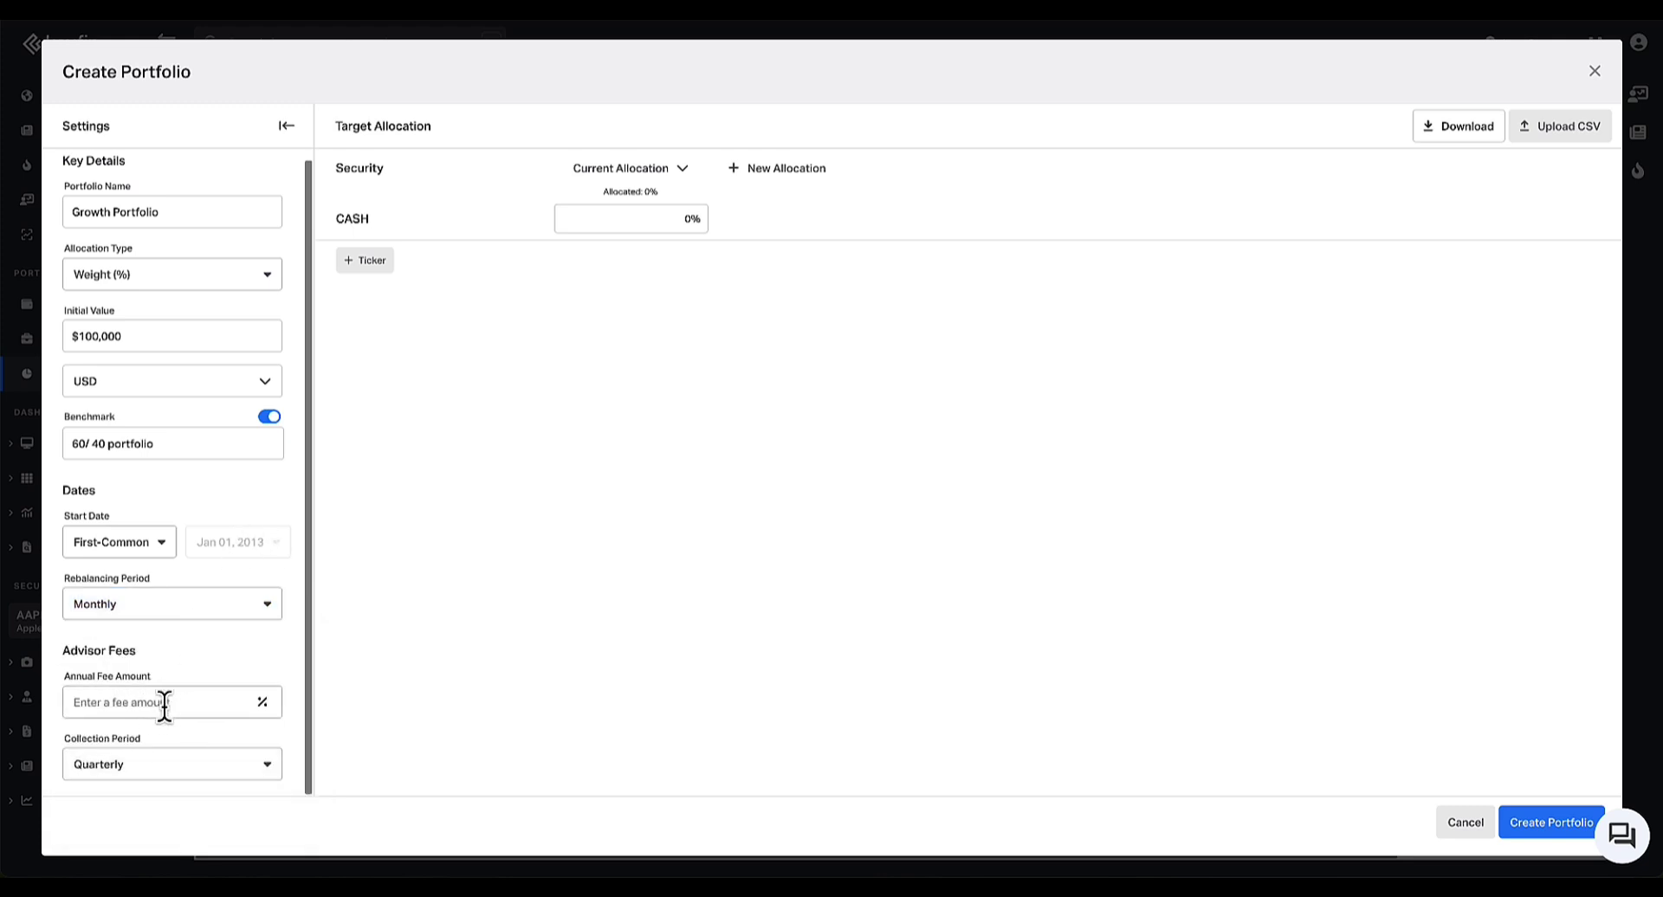
{"action": "left_click", "coordinate": [149, 779]}
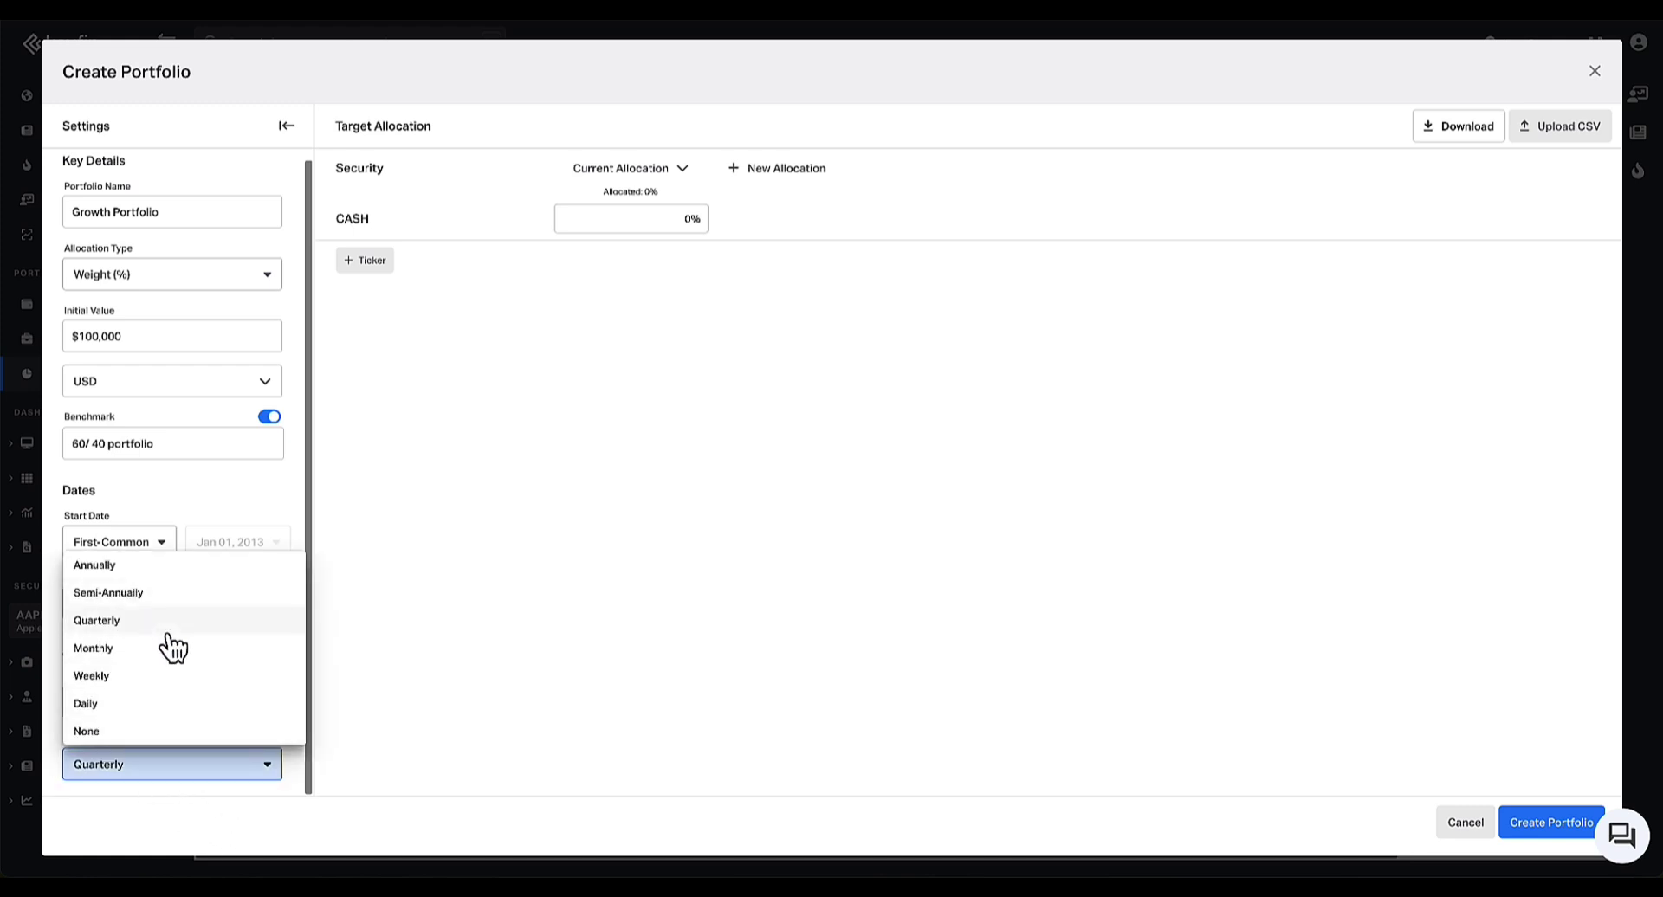
{"action": "left_click", "coordinate": [109, 801]}
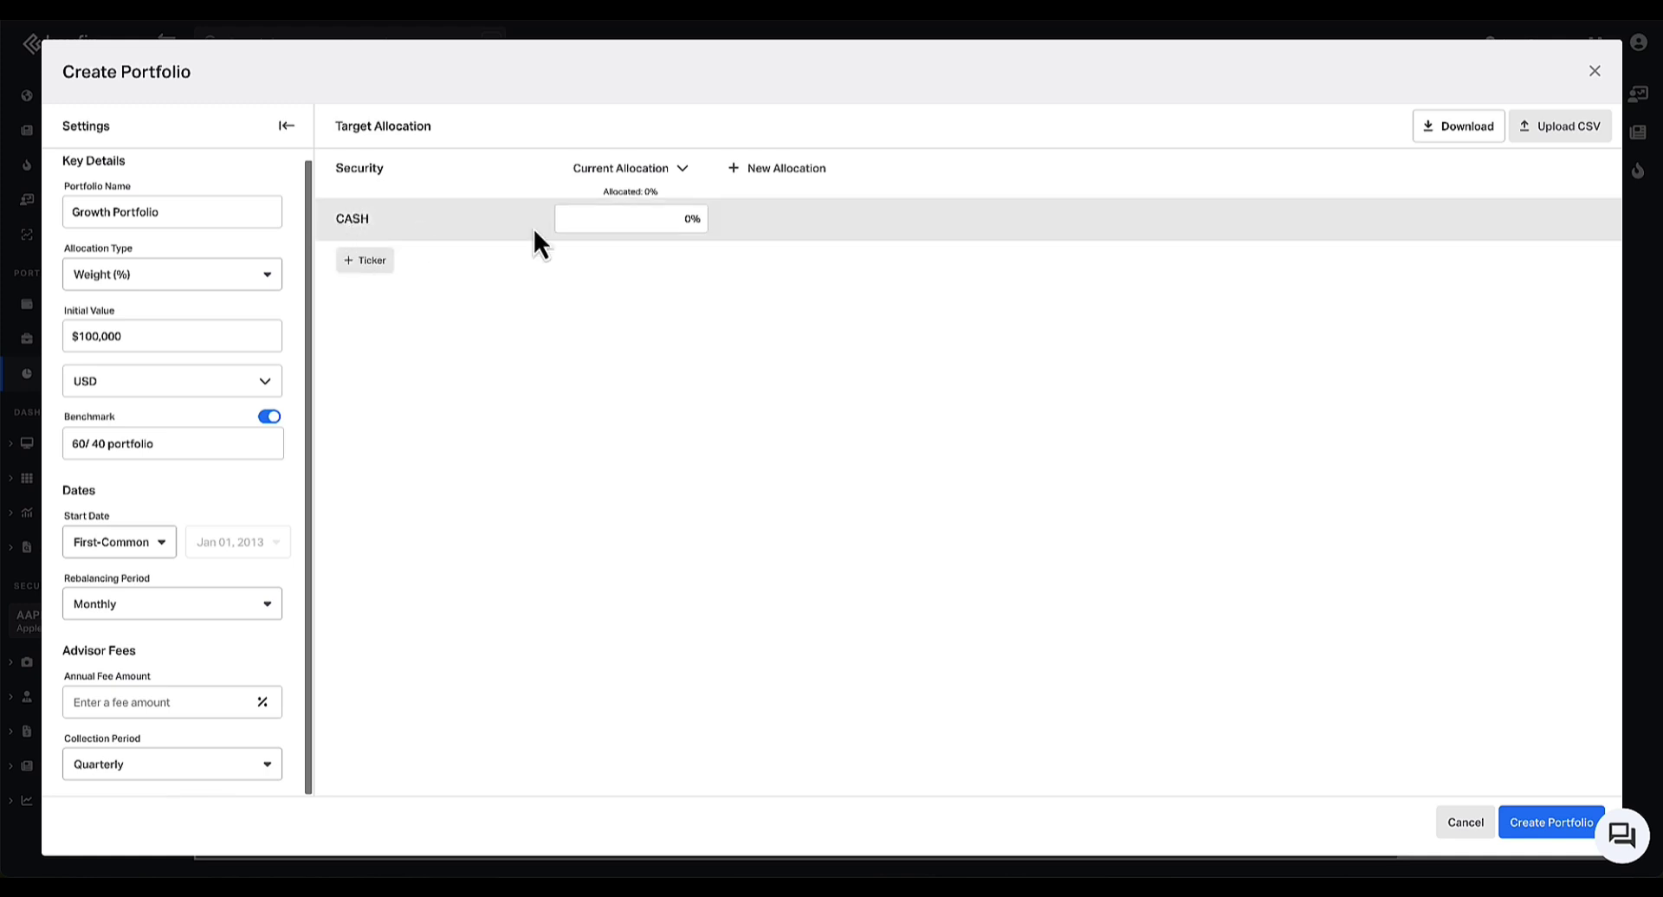
Add the NASDAQGM-listed QQQ ETF to the target allocation with a weight of 60%
{"action": "left_click", "coordinate": [365, 260]}
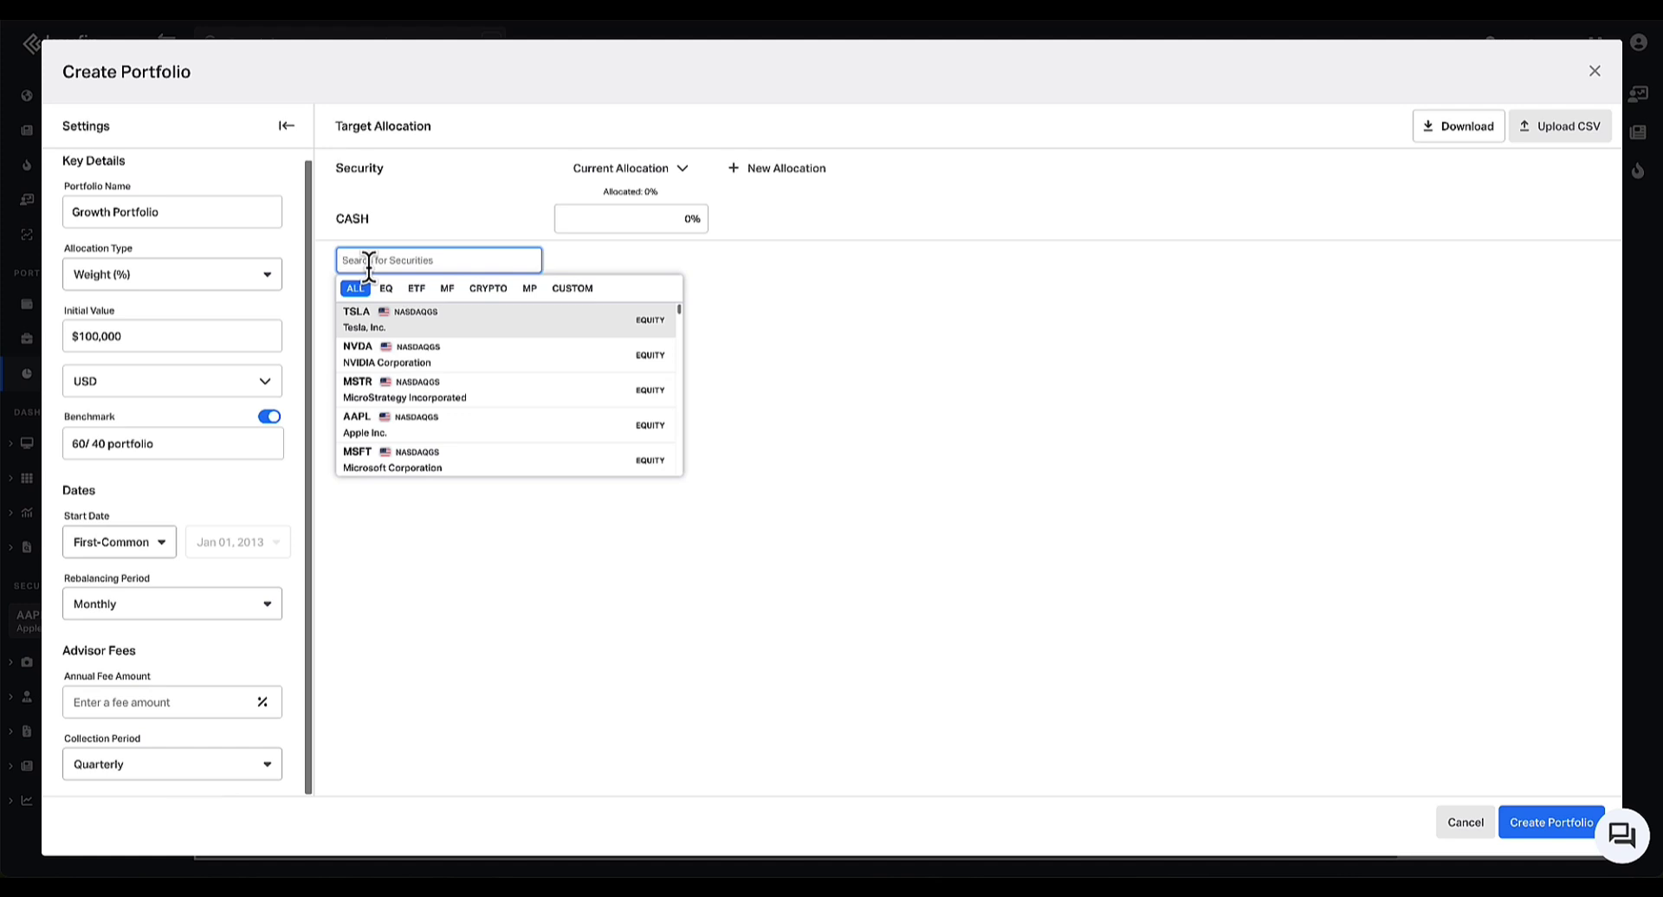
{"action": "type", "text": "qqq"}
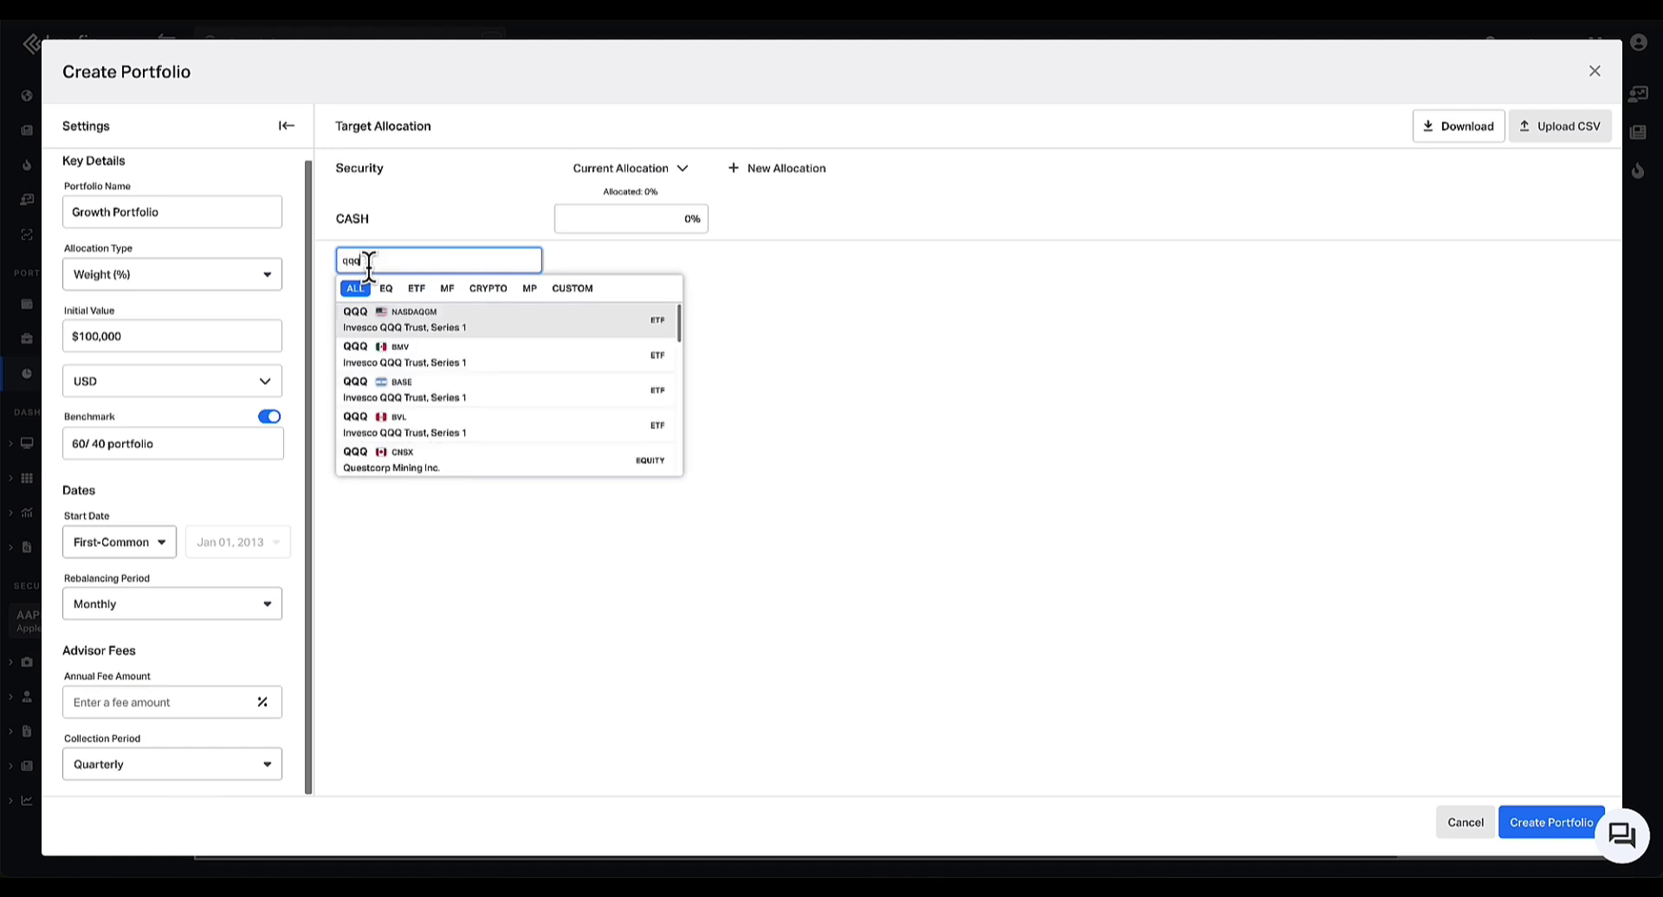
{"action": "left_click", "coordinate": [433, 322]}
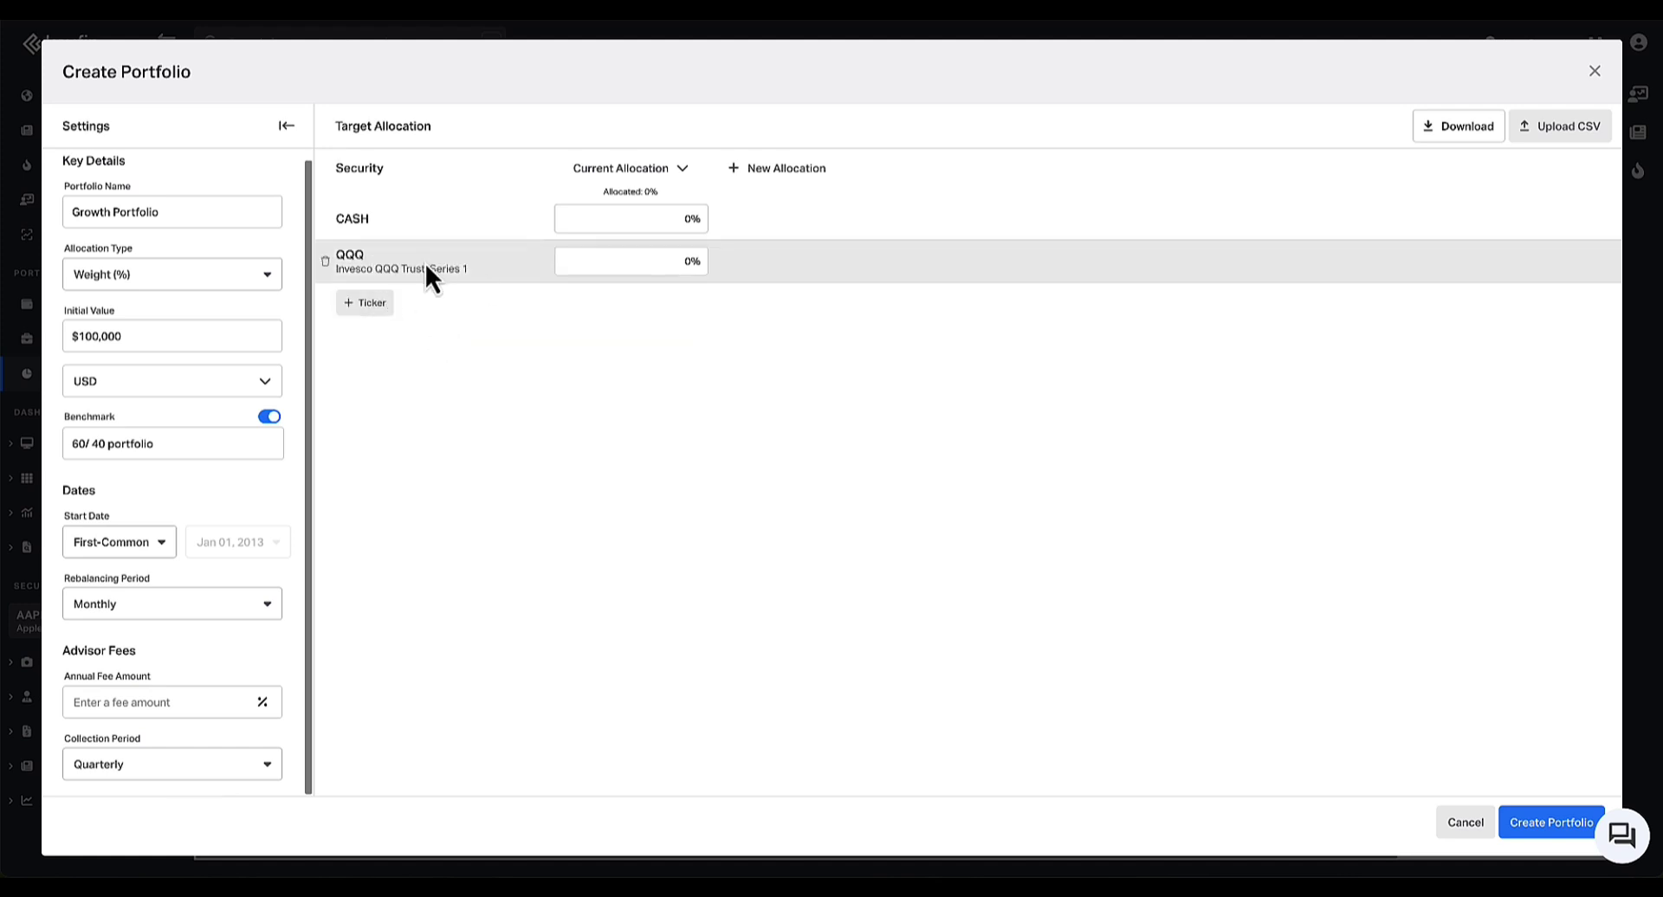
{"action": "left_click", "coordinate": [627, 260]}
{"action": "type", "text": "60"}
Add SPY (SPDR S&P 500 ETF Trust) to the target allocation with a weight of 10%
{"action": "left_click", "coordinate": [362, 302]}
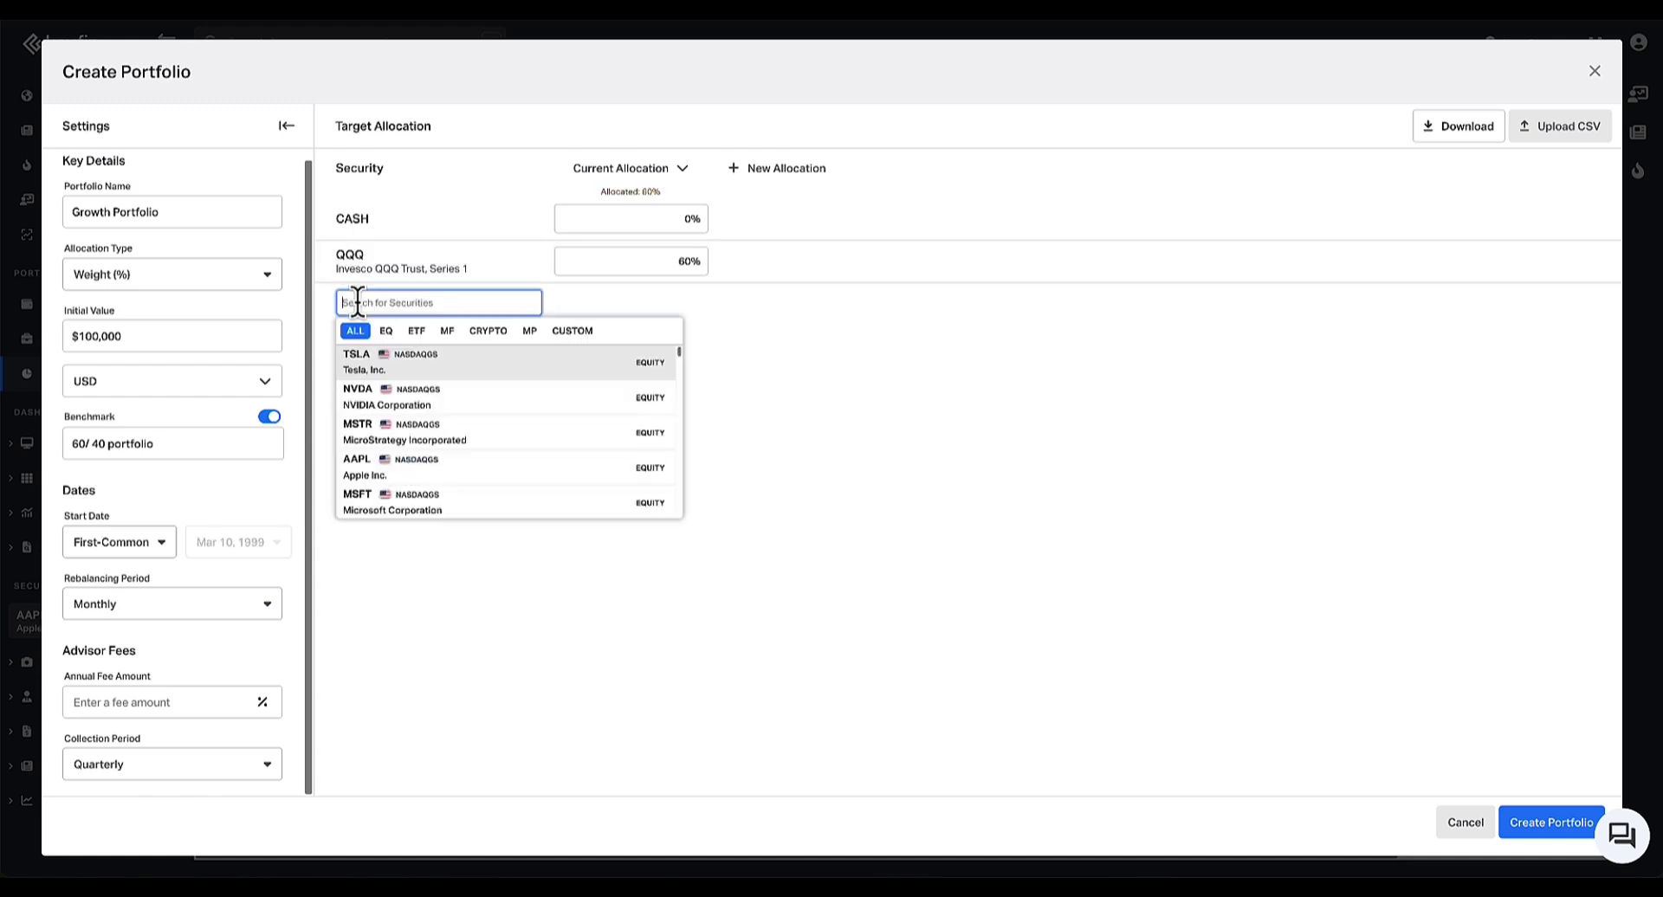
{"action": "type", "text": "spy"}
{"action": "left_click", "coordinate": [400, 358]}
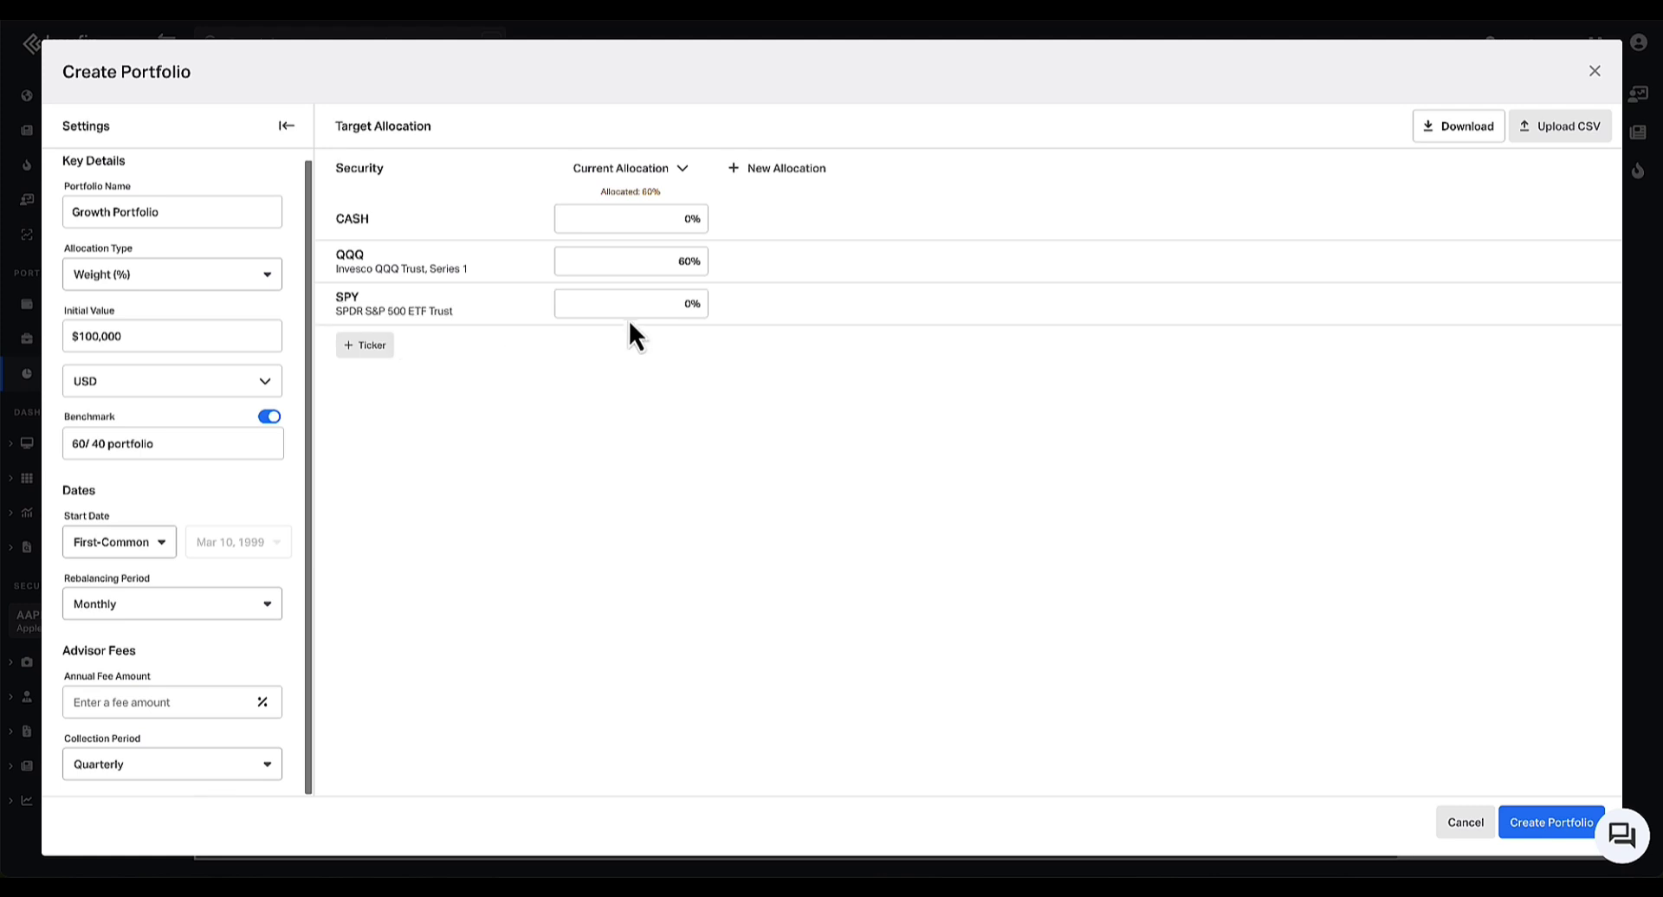
{"action": "left_click", "coordinate": [628, 304]}
{"action": "type", "text": "10"}
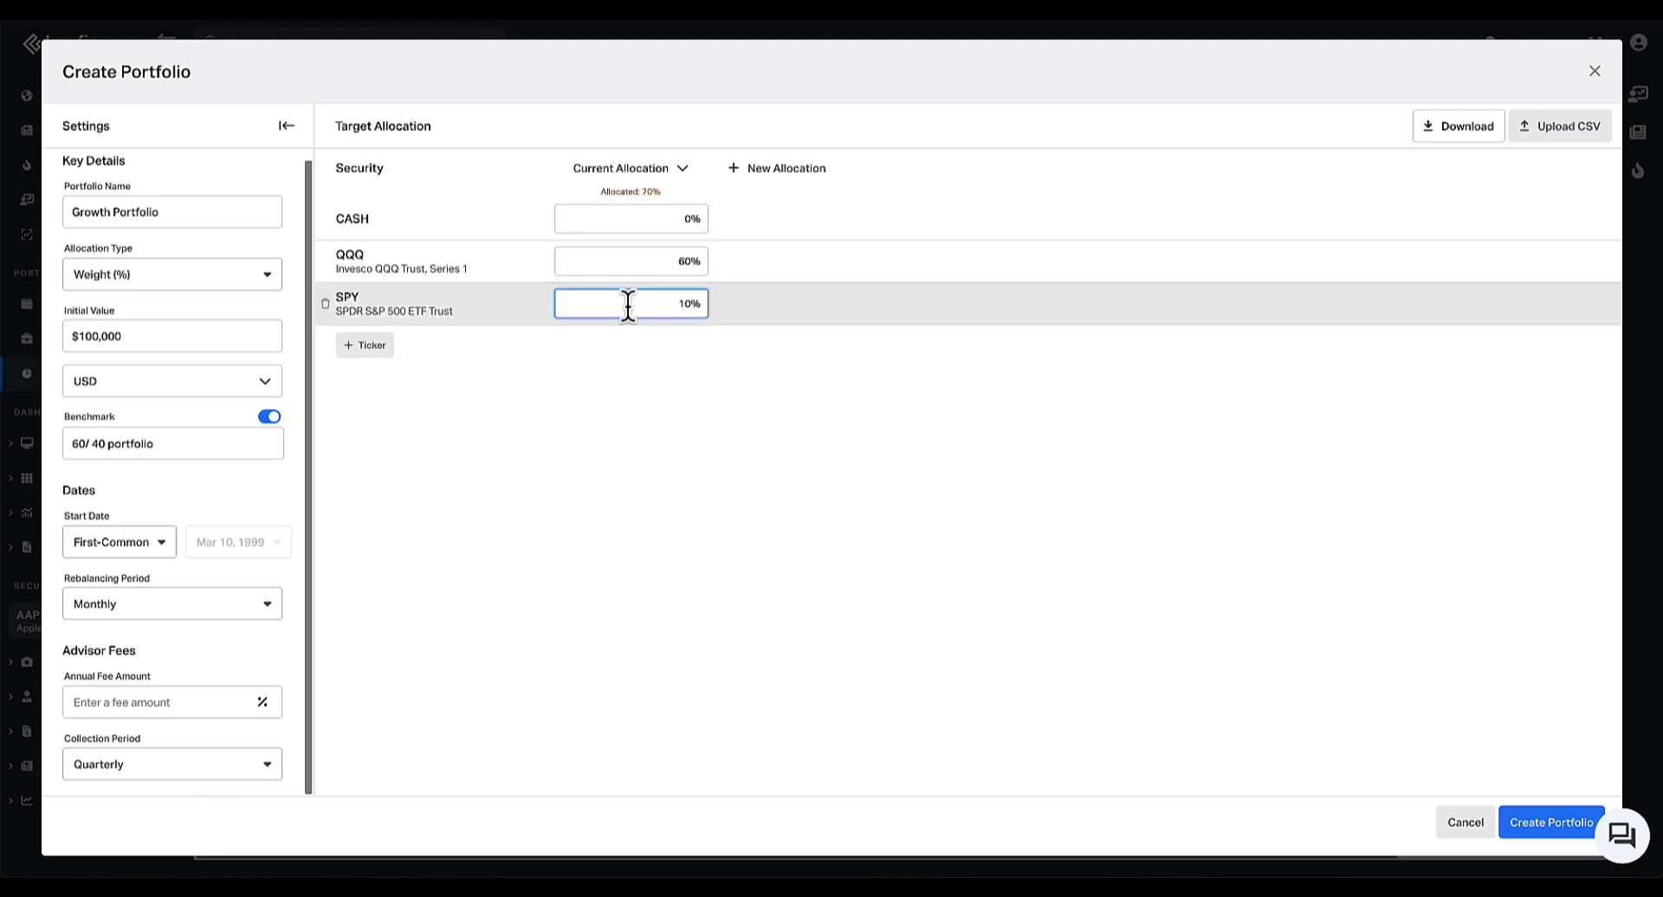
Add the NASDAQGM-listed TLT ETF to the target allocation with a weight of 30%
{"action": "left_click", "coordinate": [368, 345]}
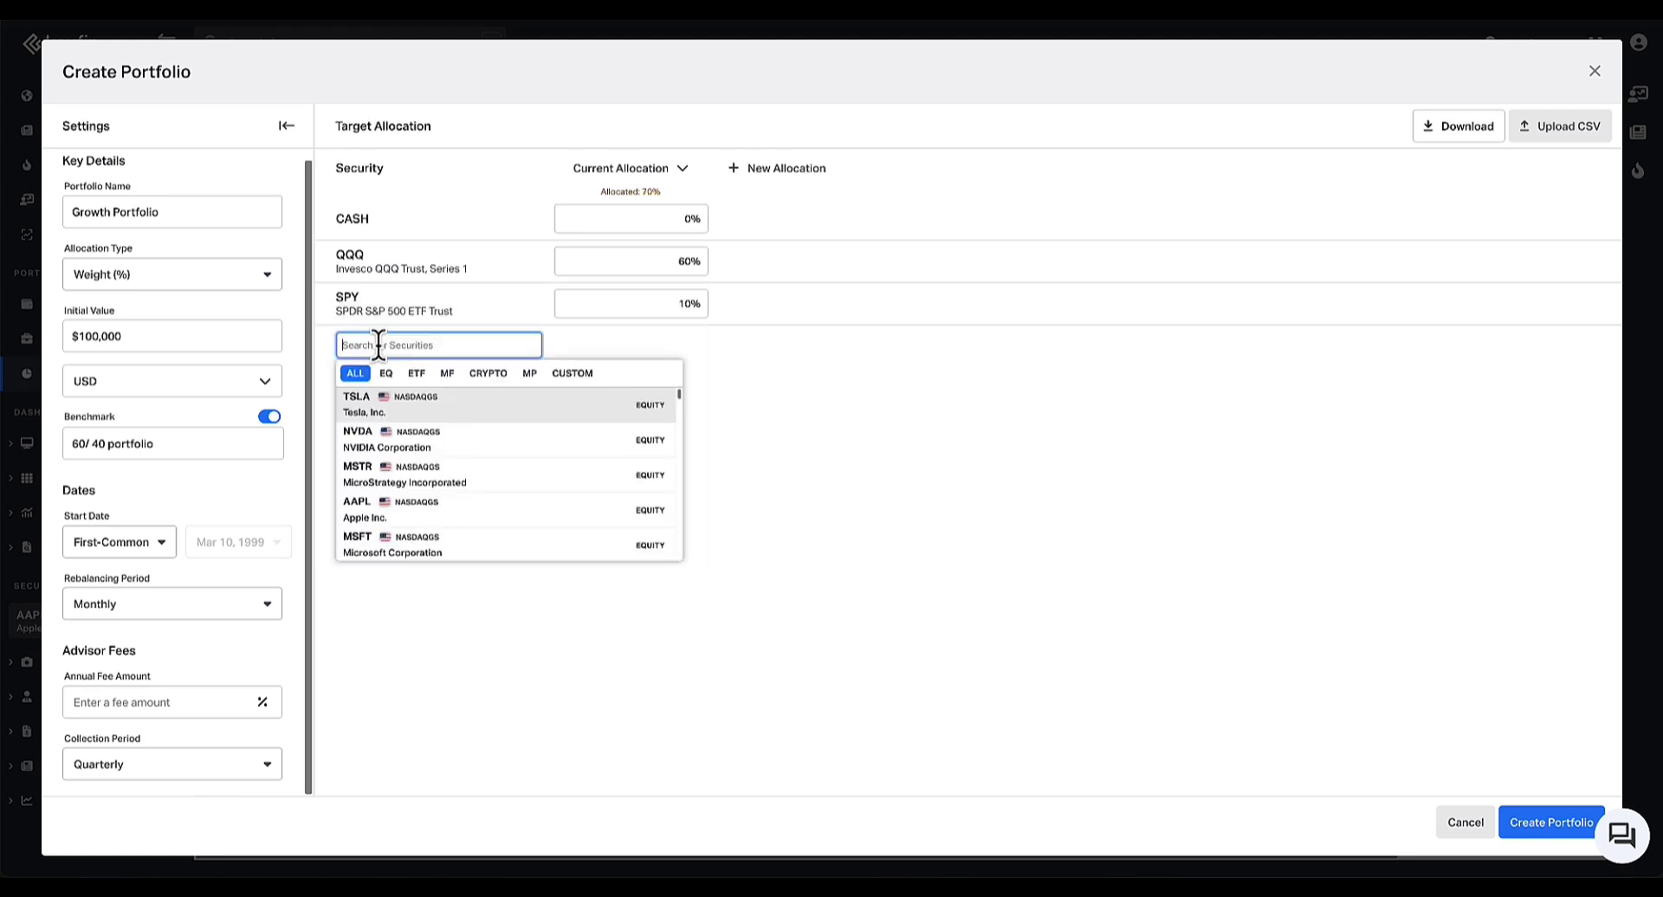
{"action": "type", "text": "tlt"}
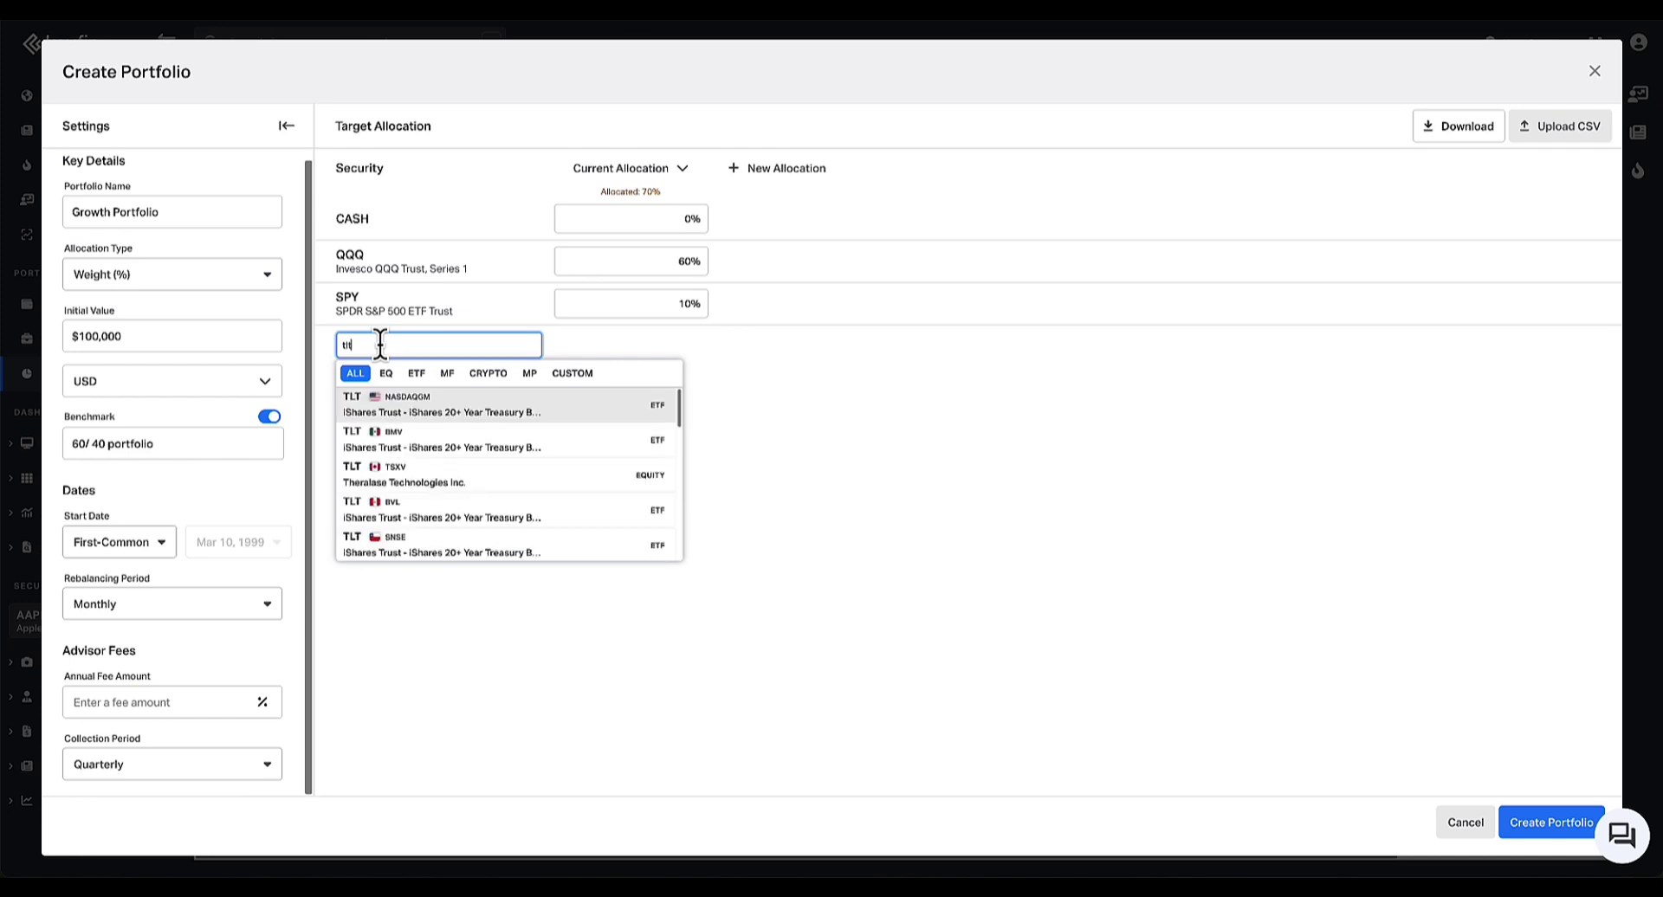
{"action": "left_click", "coordinate": [402, 412]}
{"action": "left_click", "coordinate": [649, 346]}
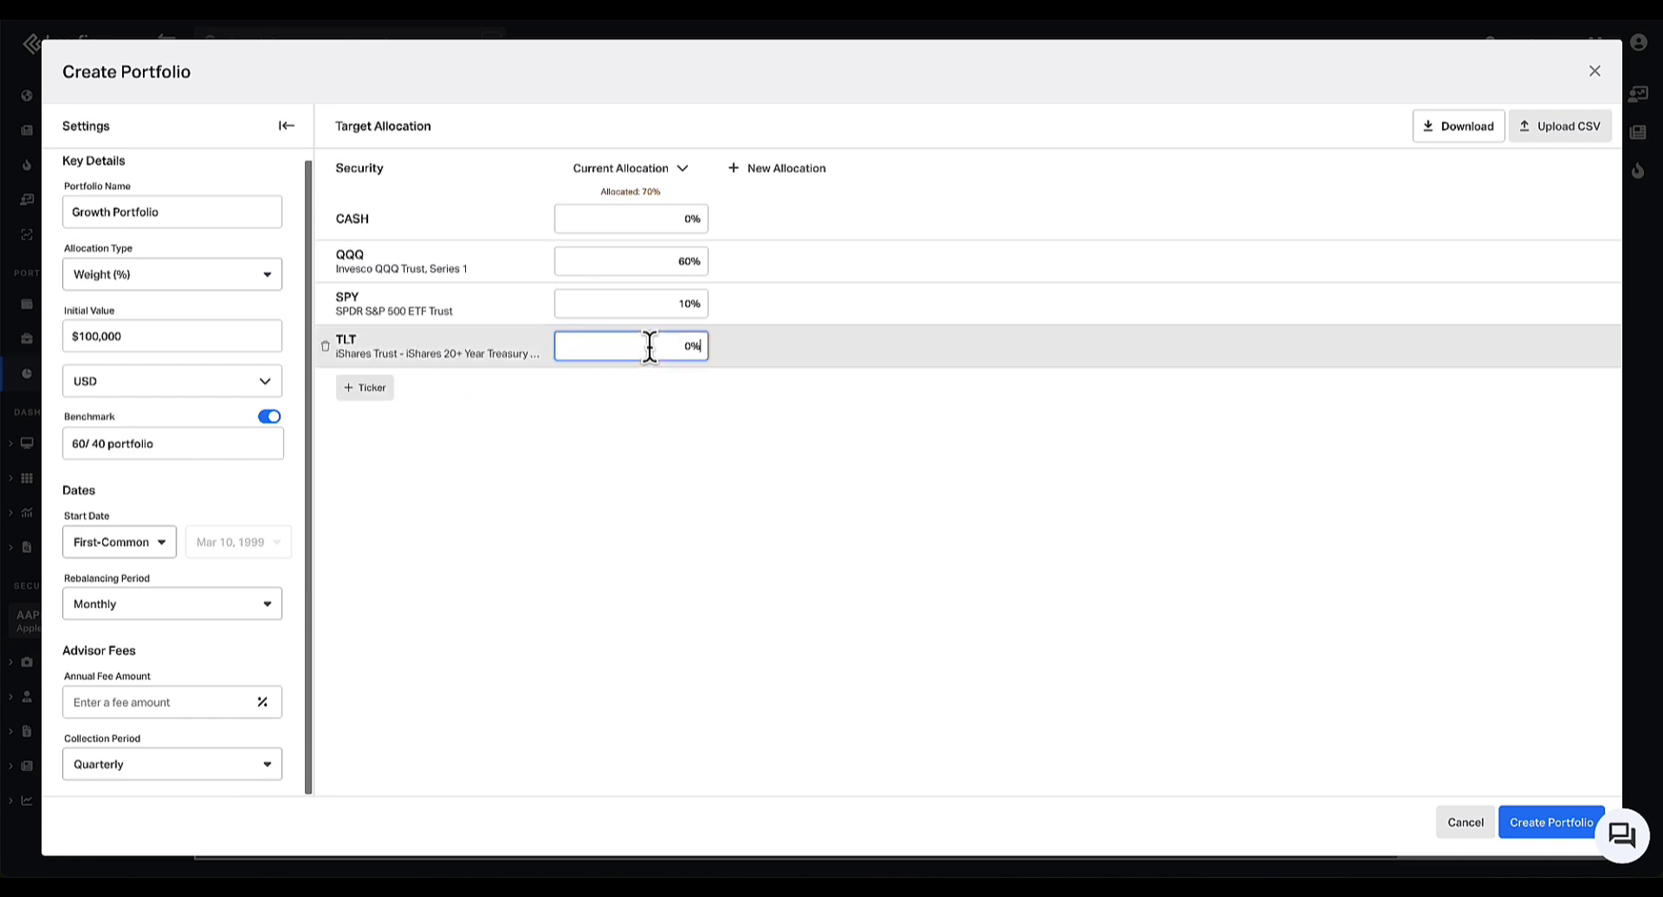
{"action": "type", "text": "30"}
{"action": "left_click", "coordinate": [733, 385]}
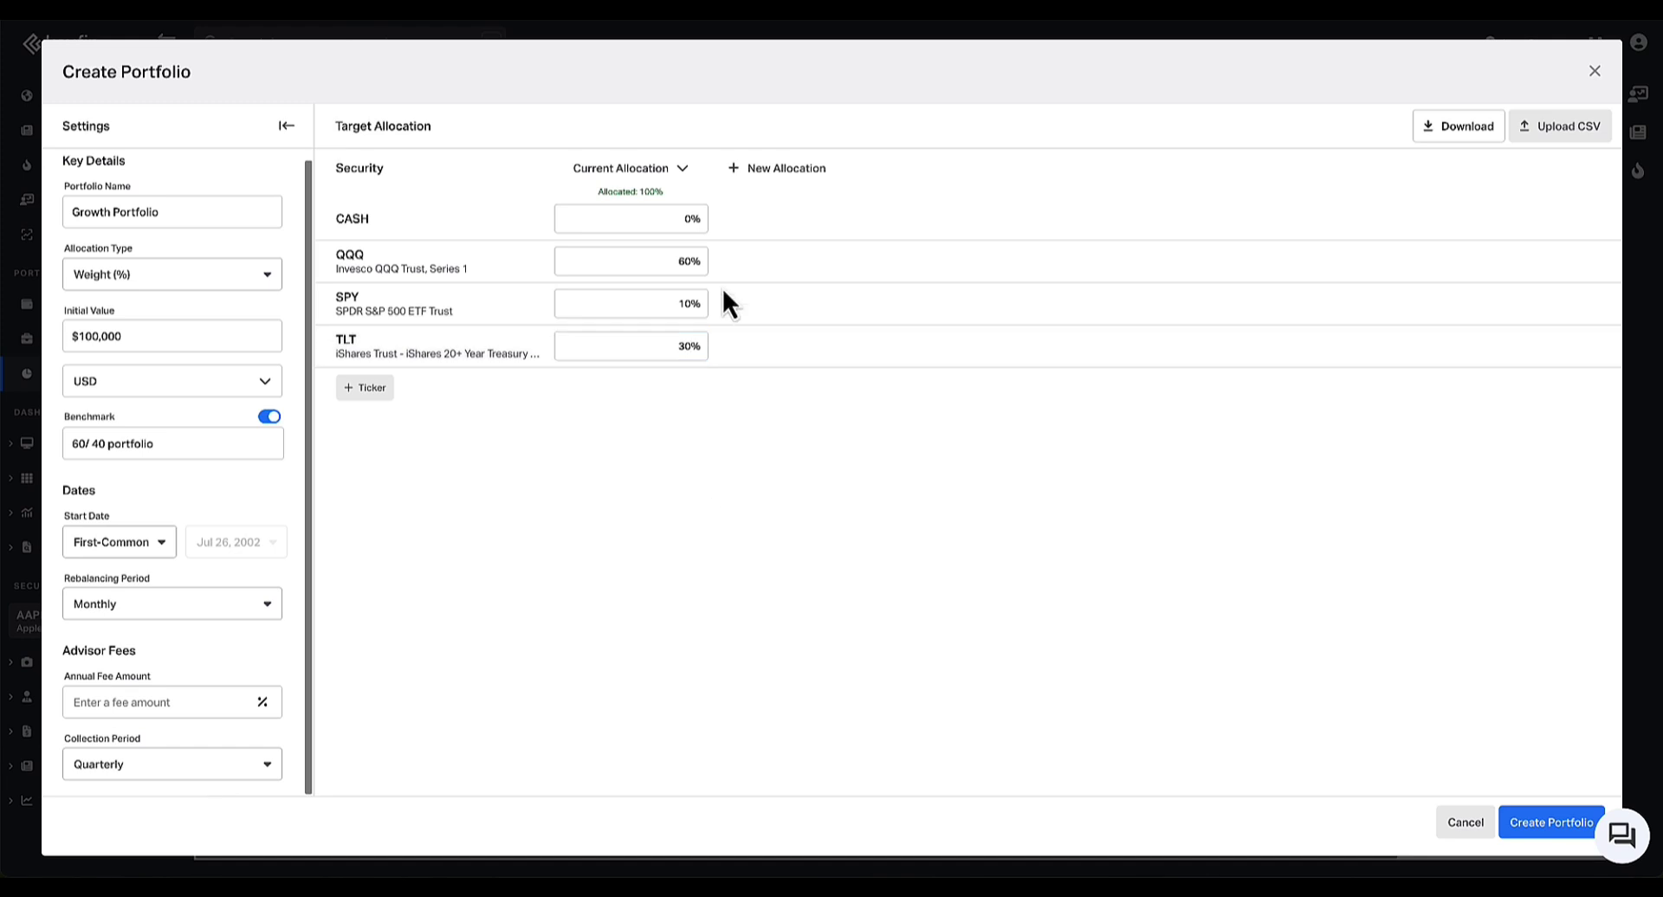
Look at the options for equalizing weights, resetting weights and inserting a date for the current allocation
{"action": "left_click", "coordinate": [684, 170]}
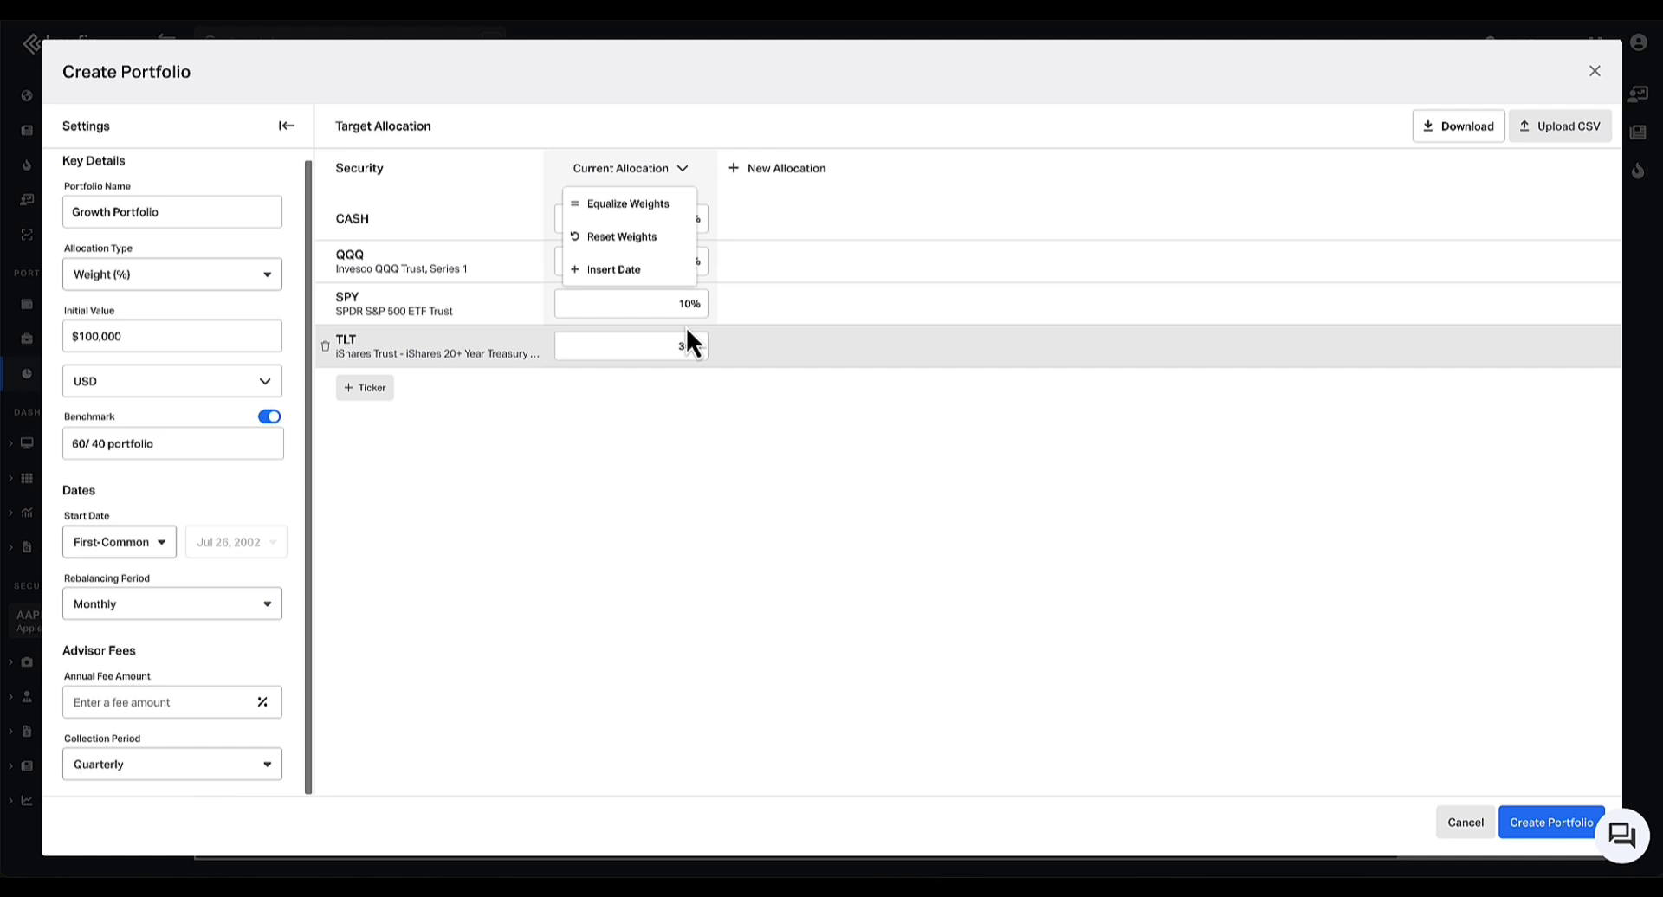
{"action": "left_click", "coordinate": [616, 241]}
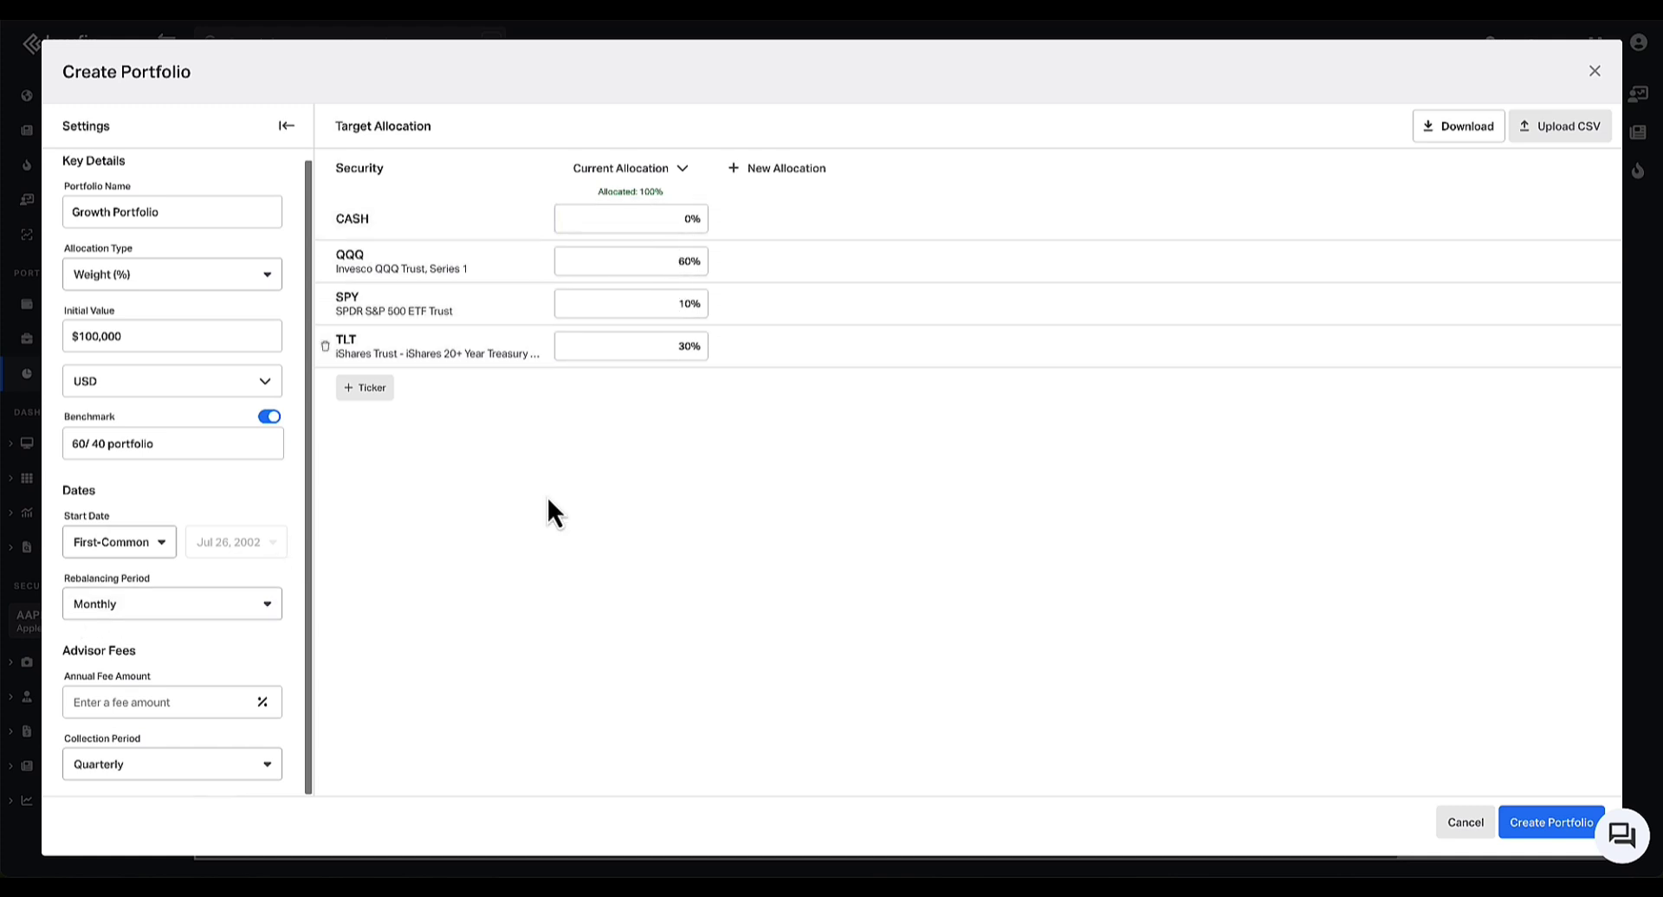
Set the rebalancing period to Quarterly and create the portfolio
{"action": "left_click", "coordinate": [258, 608]}
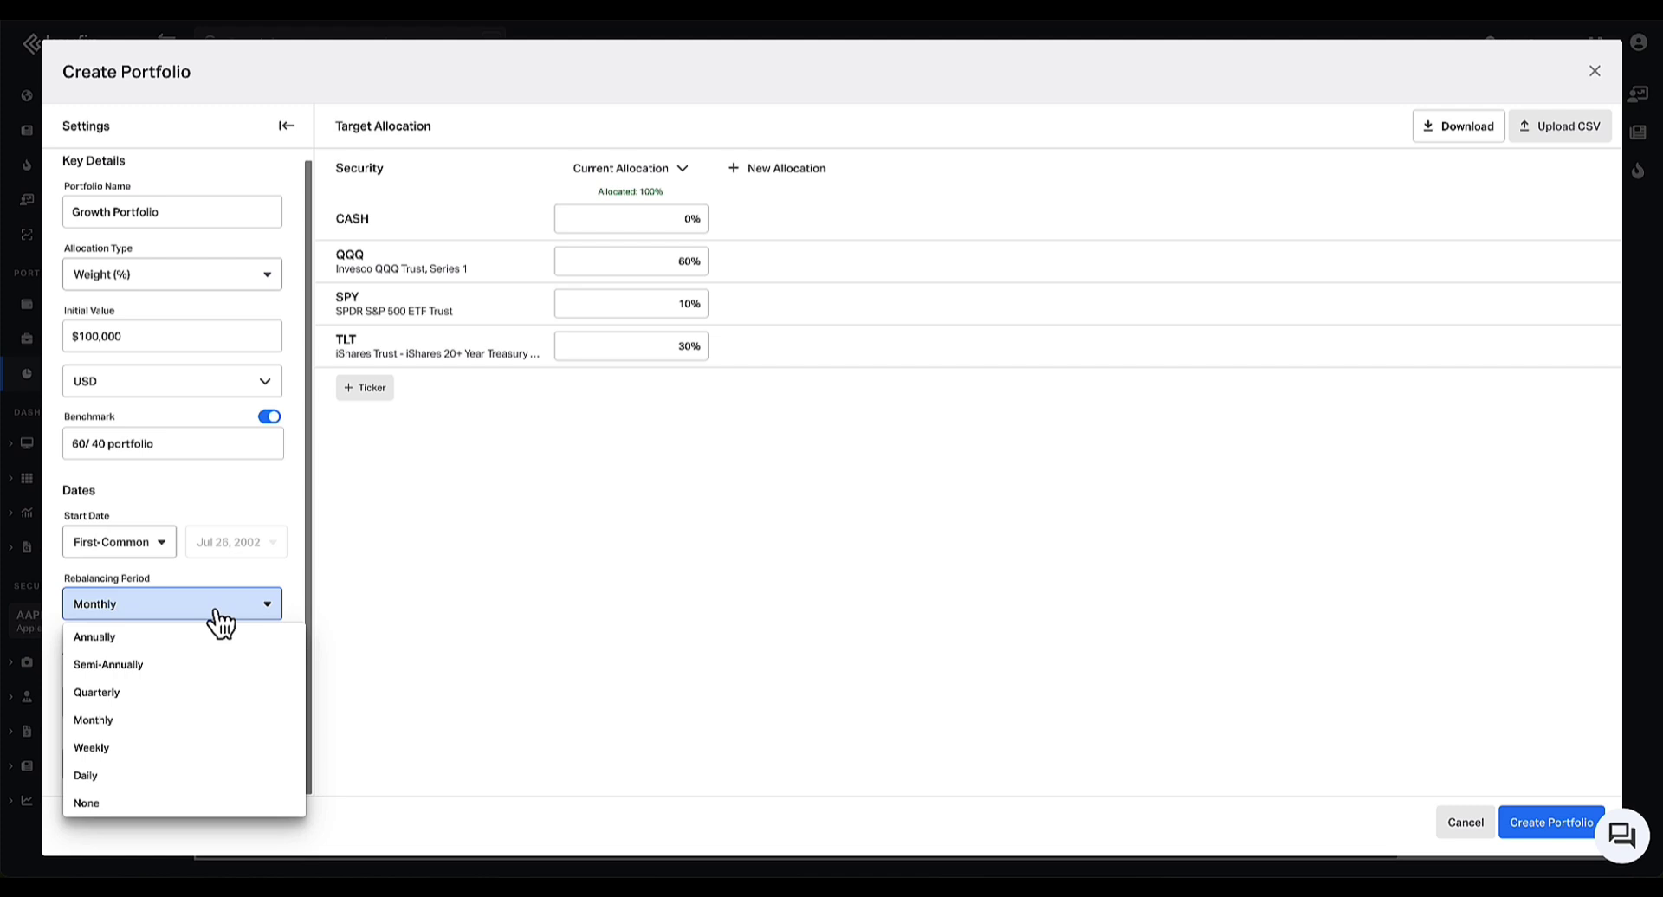
{"action": "left_click", "coordinate": [164, 693]}
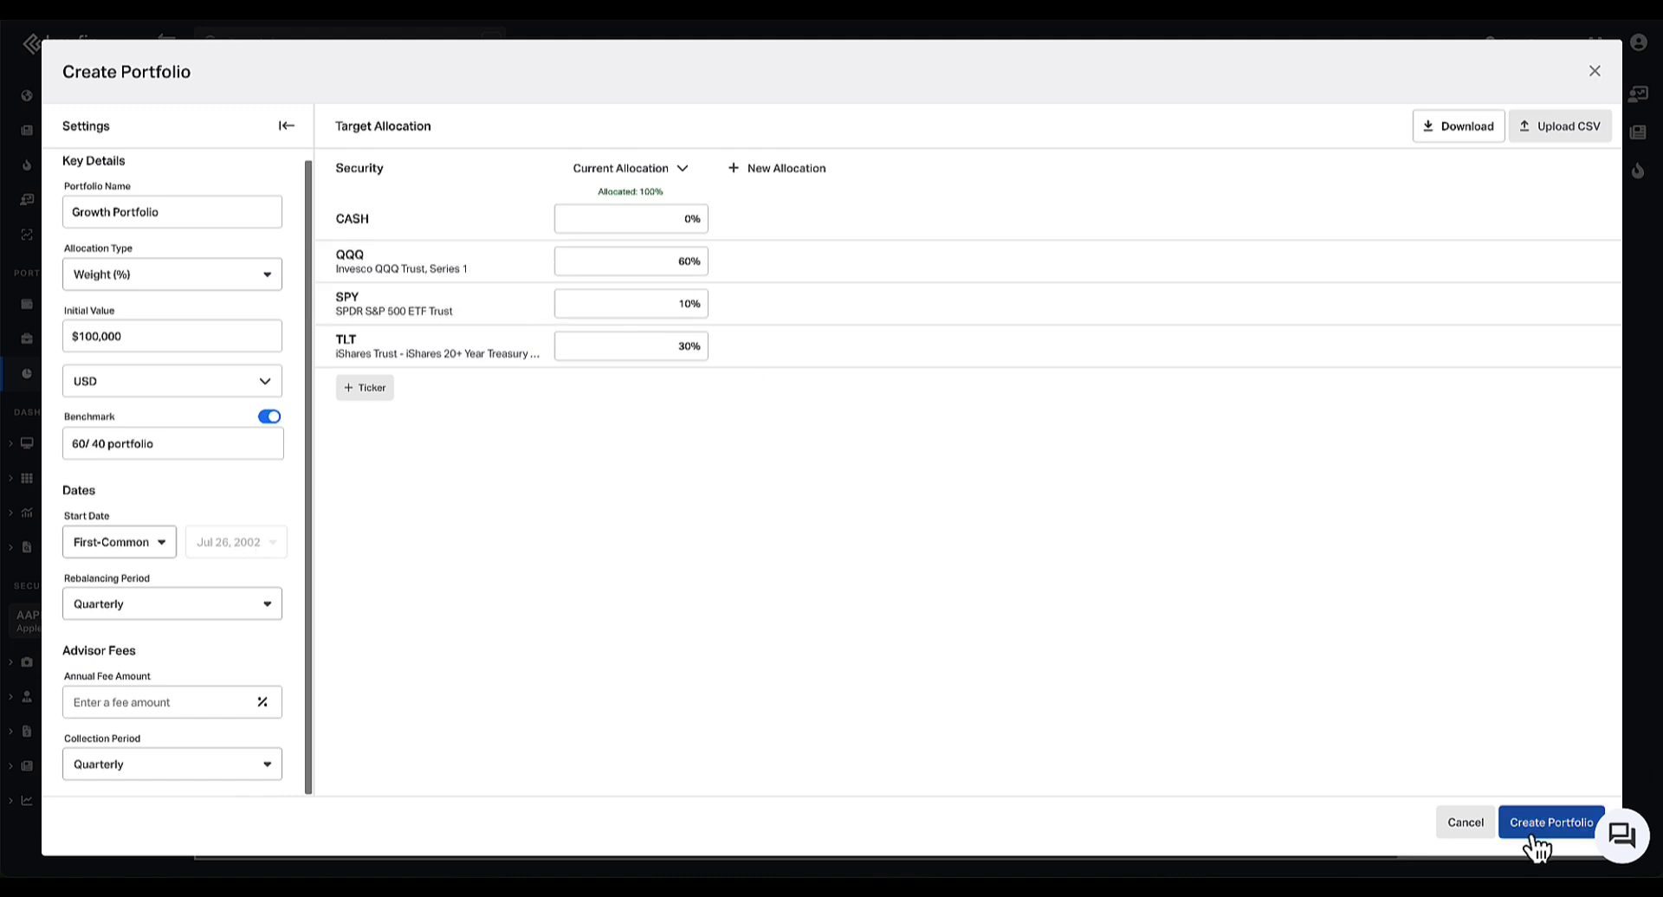
{"action": "left_click", "coordinate": [1535, 832]}
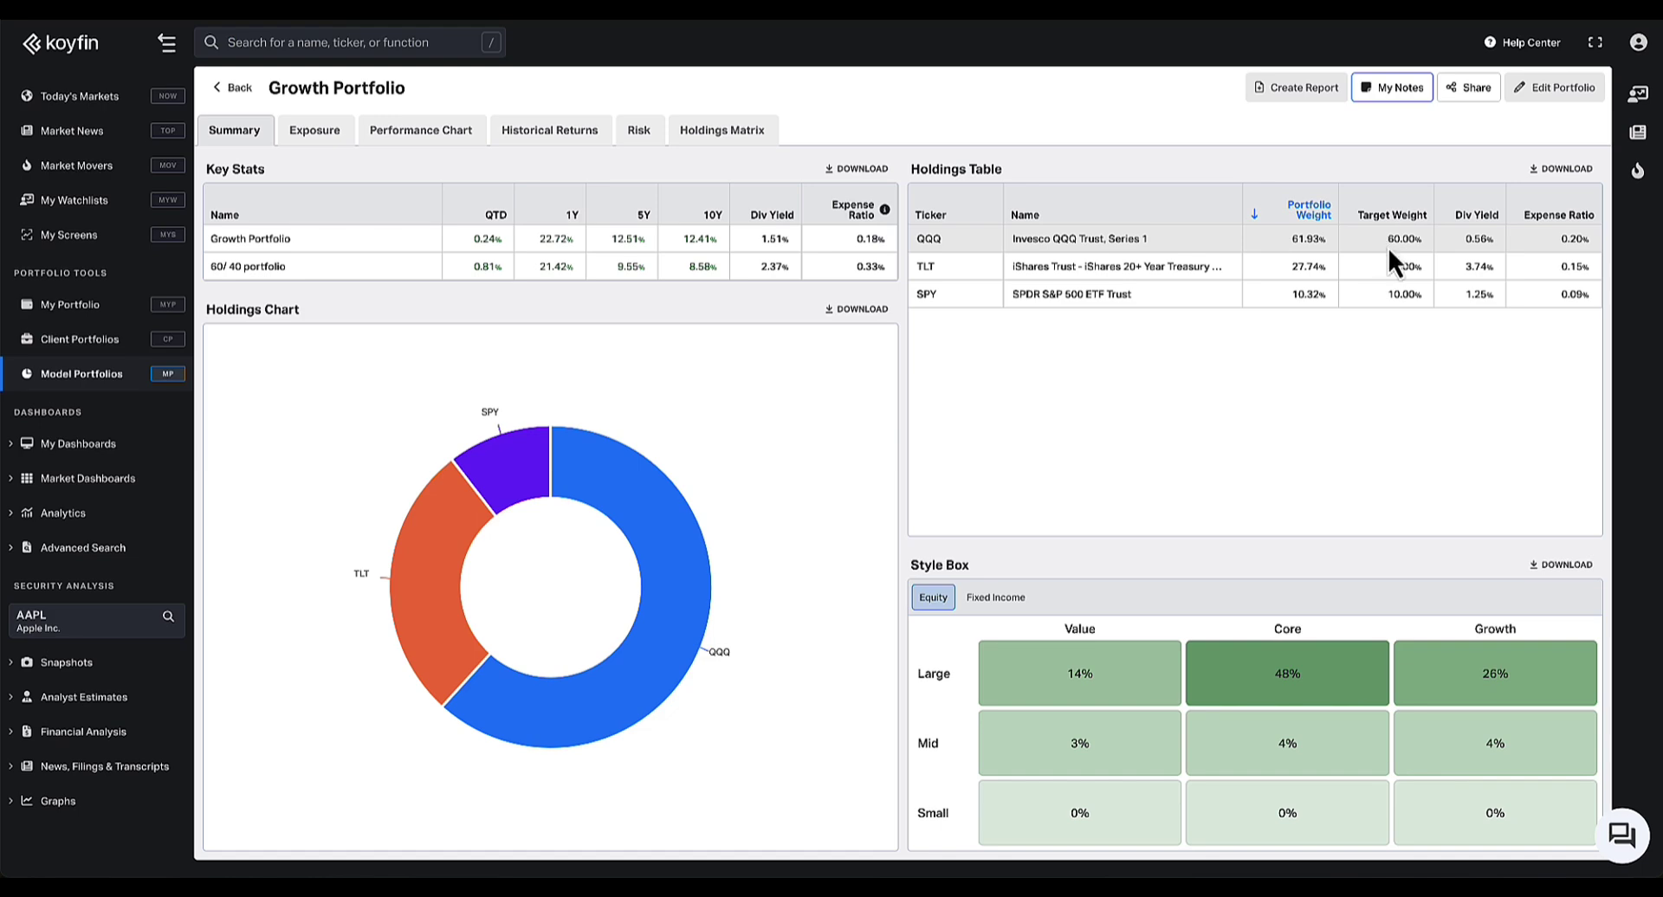
Edit Growth Portfolio to set its rebalancing period to None and save the changes
{"action": "left_click", "coordinate": [1559, 90]}
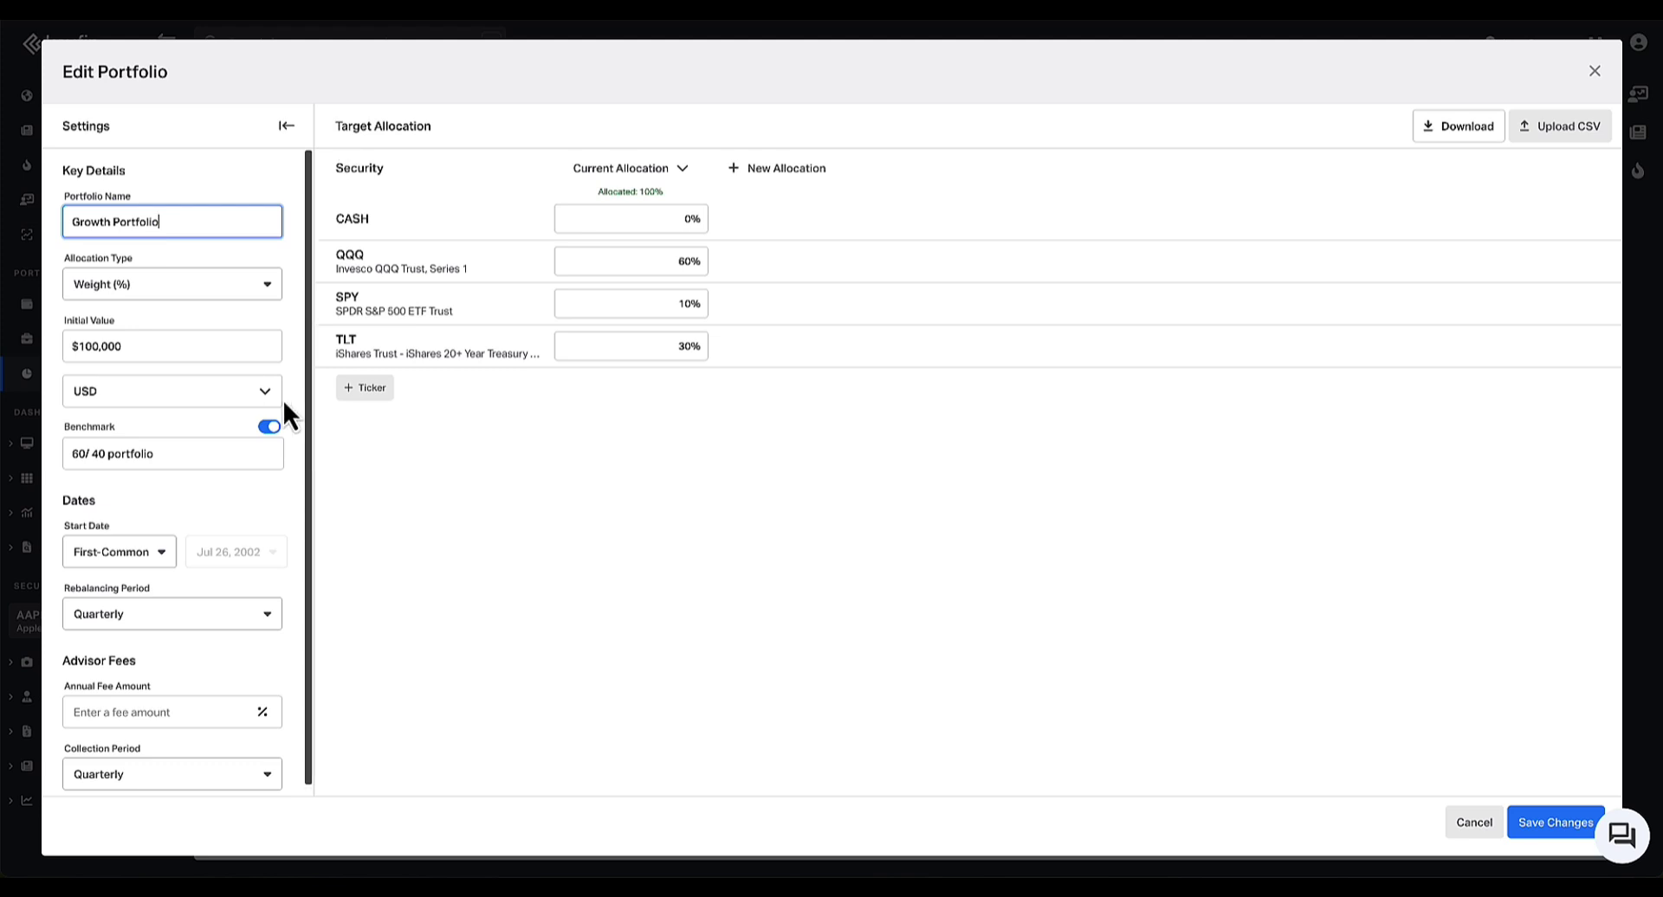
{"action": "scroll", "coordinate": [208, 745], "scroll_direction": "down", "scroll_amount": 1}
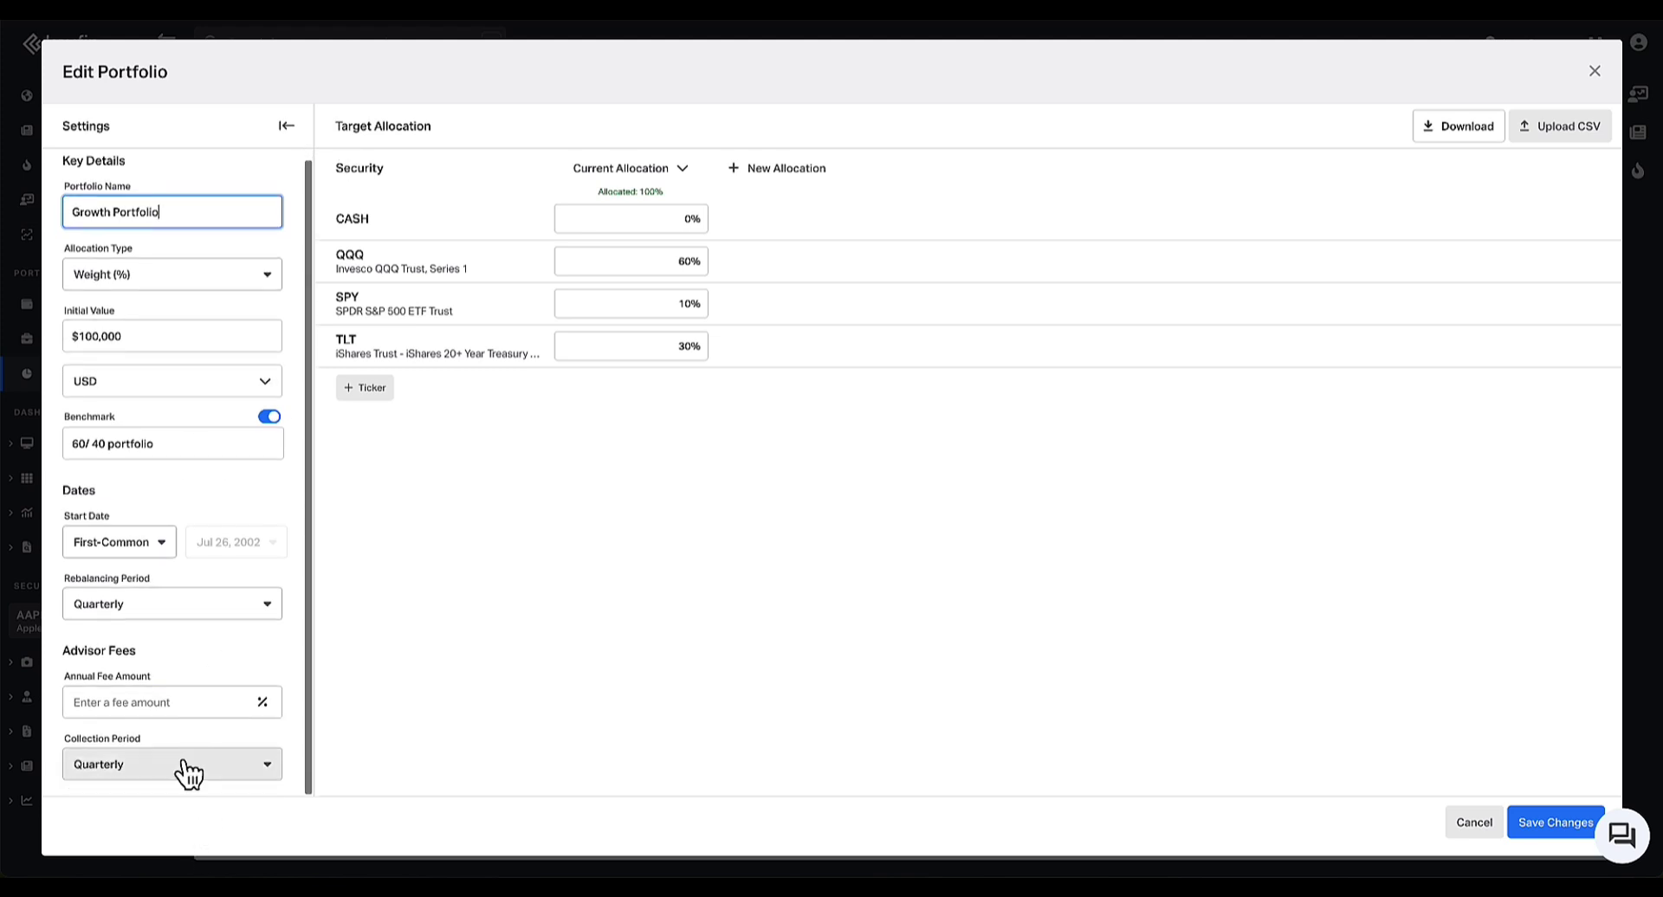
{"action": "left_click", "coordinate": [184, 610]}
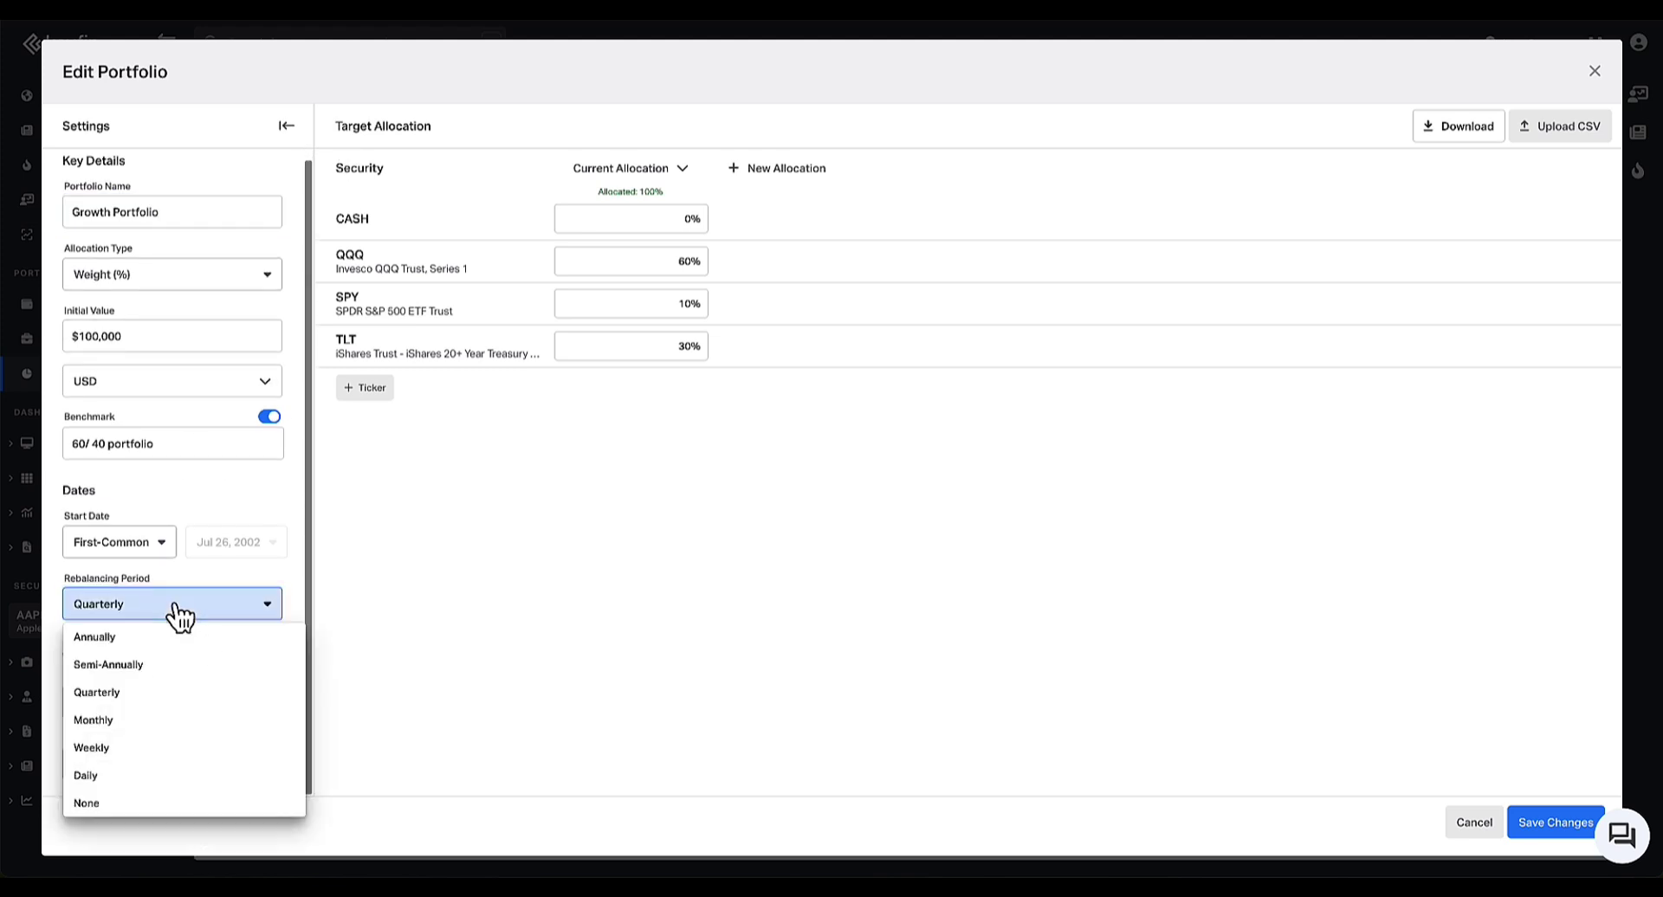
{"action": "left_click", "coordinate": [181, 806]}
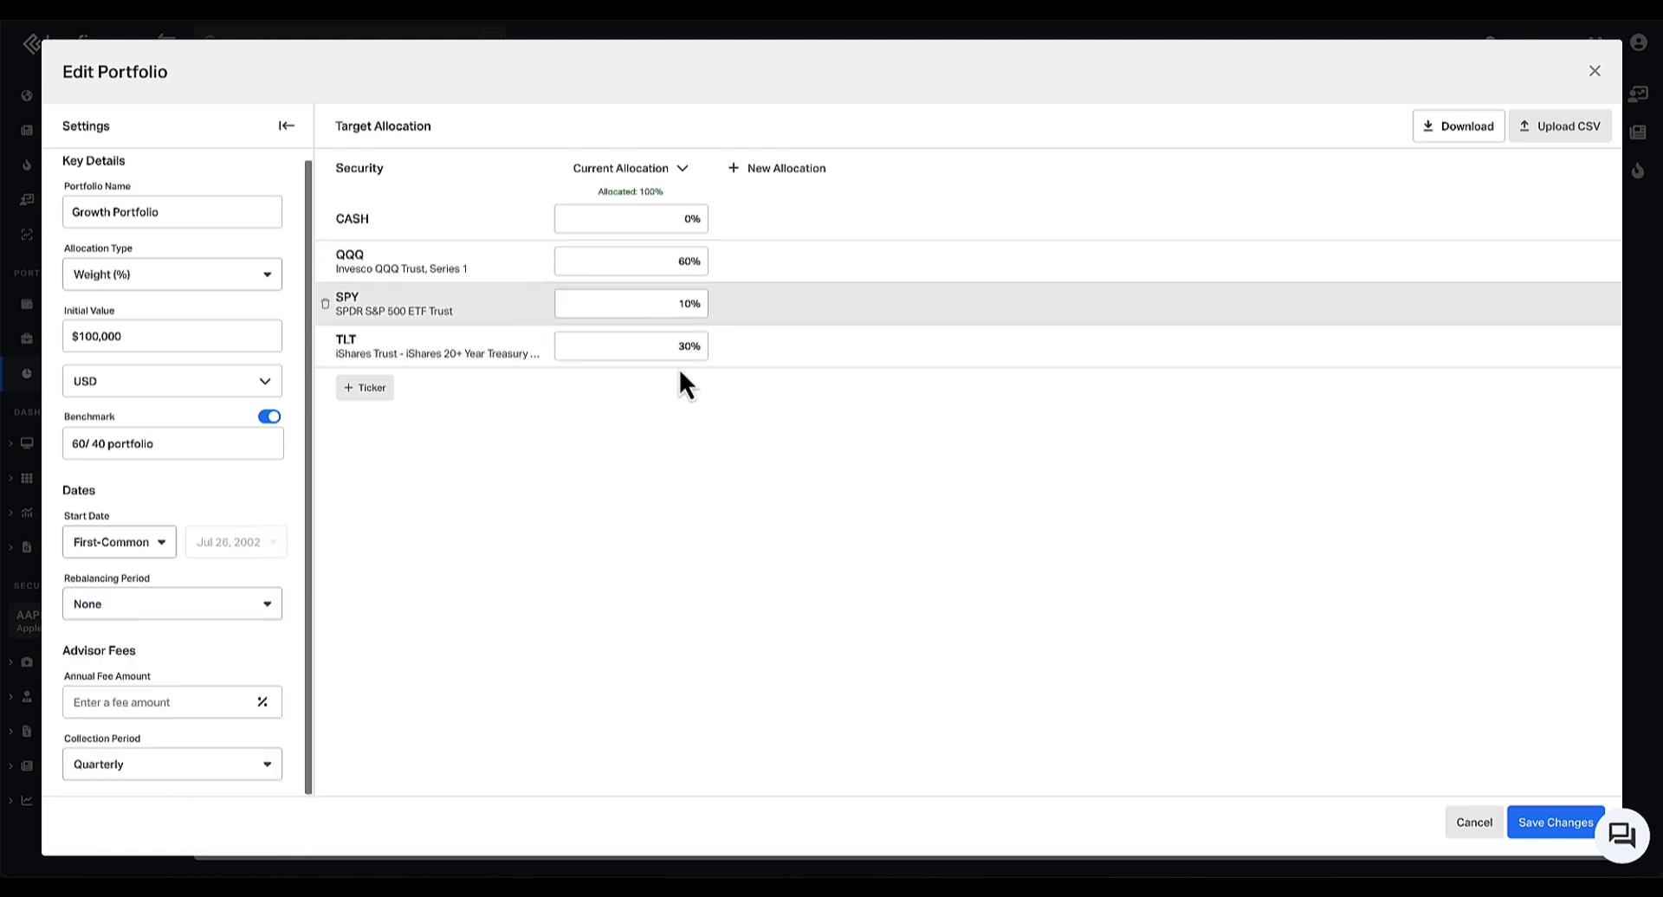
{"action": "left_click", "coordinate": [1550, 823]}
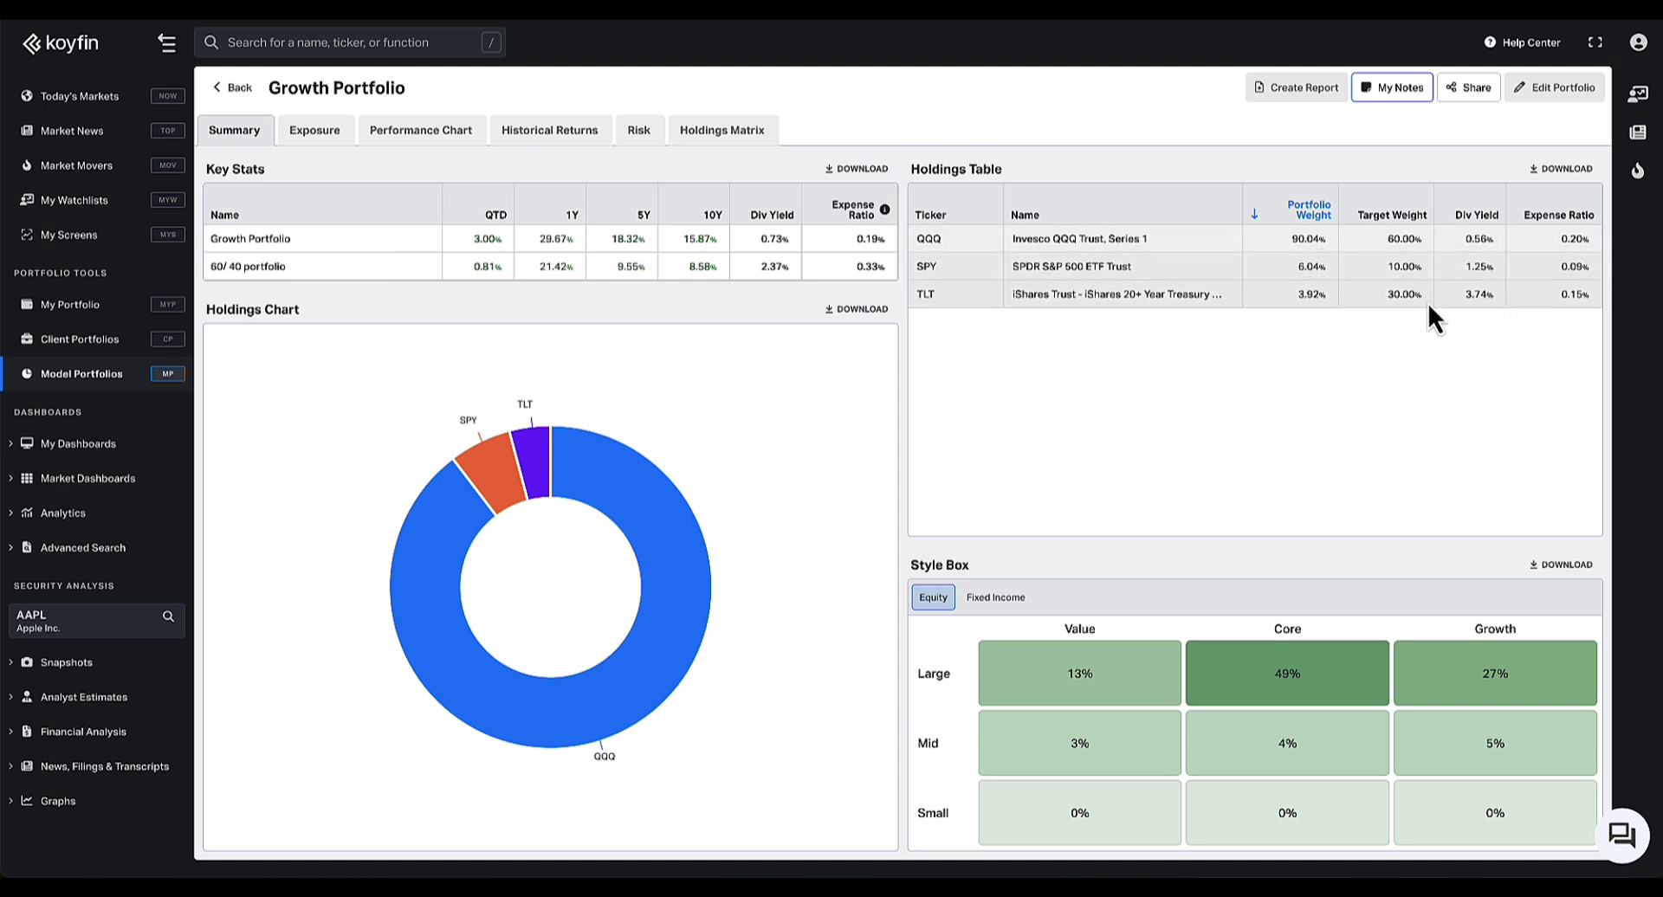
Edit Growth Portfolio to set its rebalancing period to Daily and save the changes
{"action": "left_click", "coordinate": [1574, 96]}
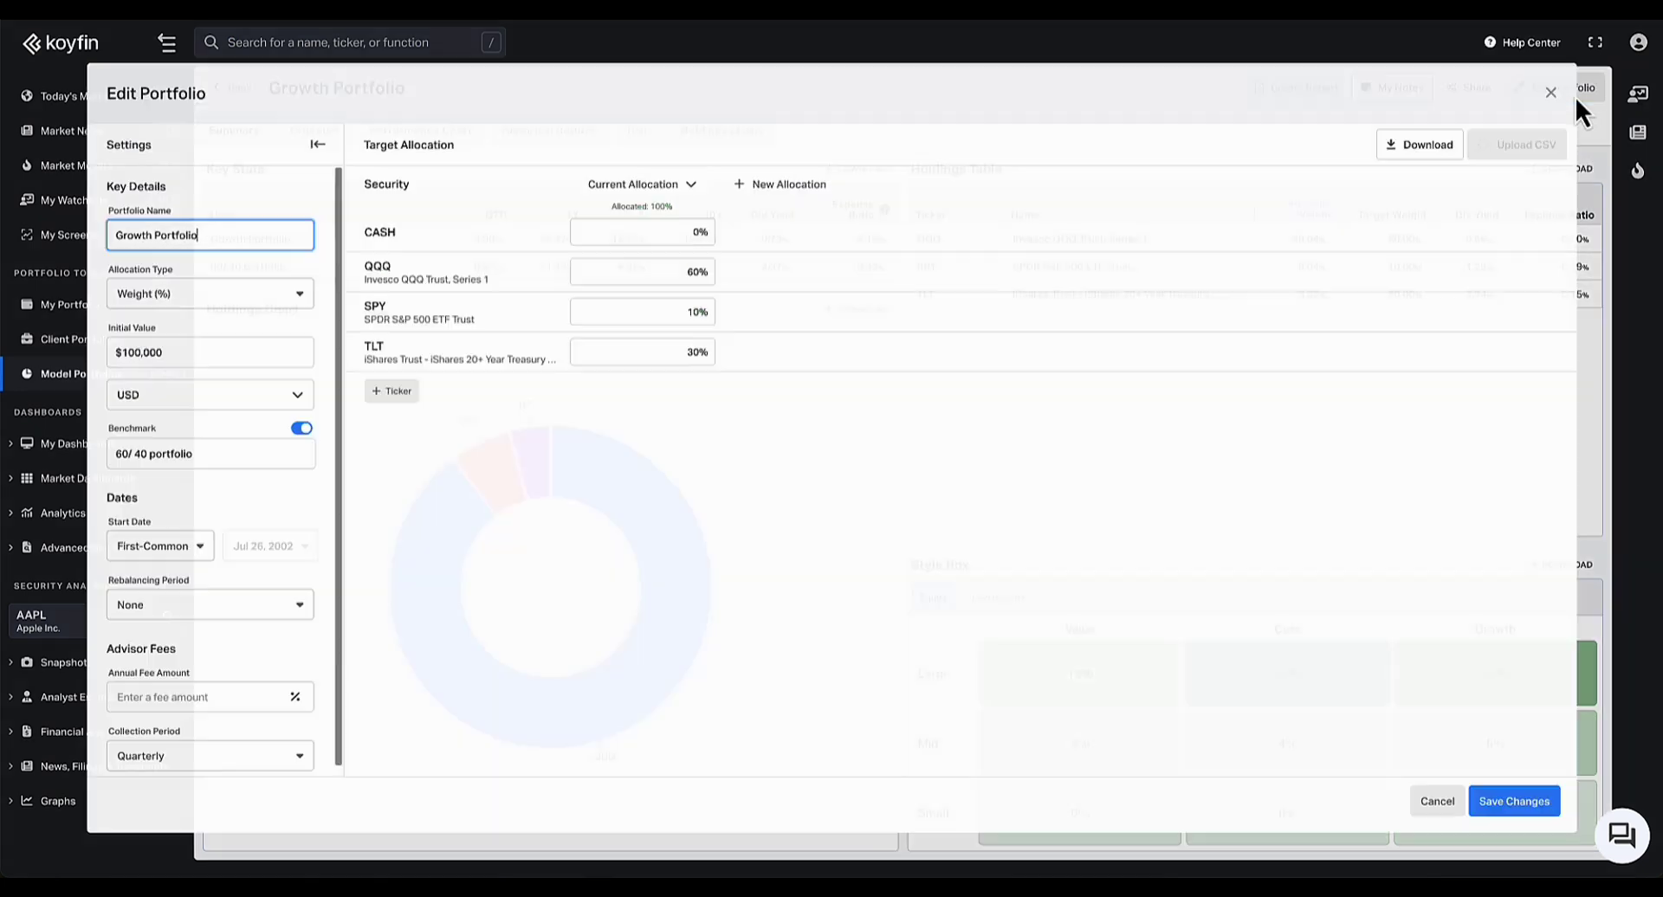
{"action": "left_click", "coordinate": [152, 616]}
{"action": "left_click", "coordinate": [152, 786]}
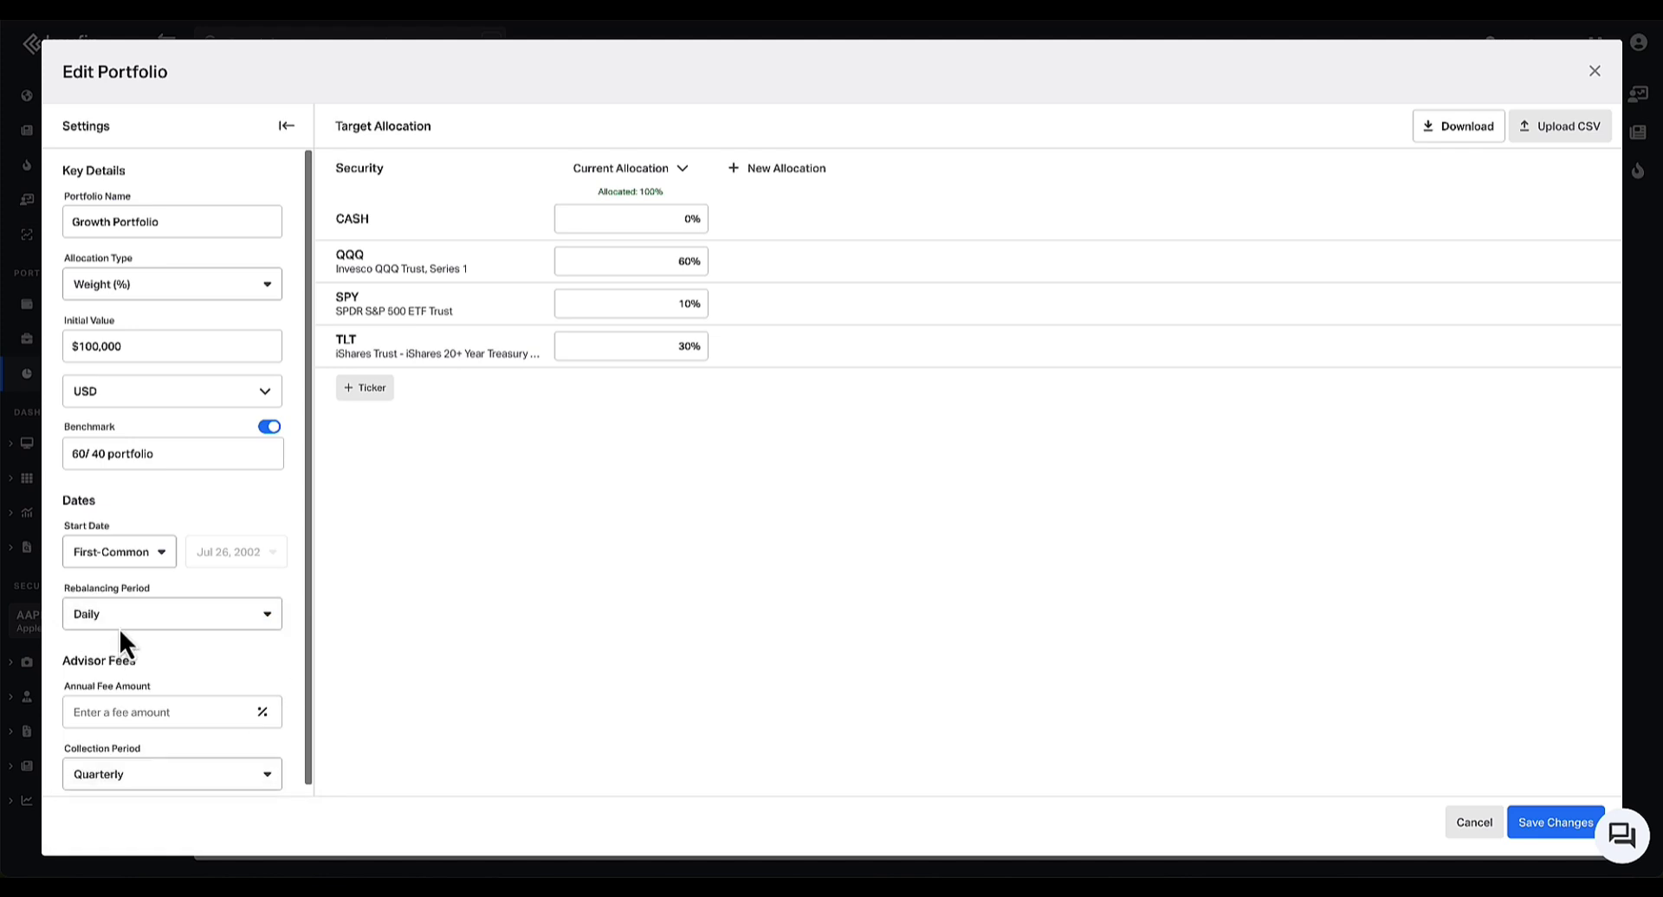
{"action": "left_click", "coordinate": [1556, 825]}
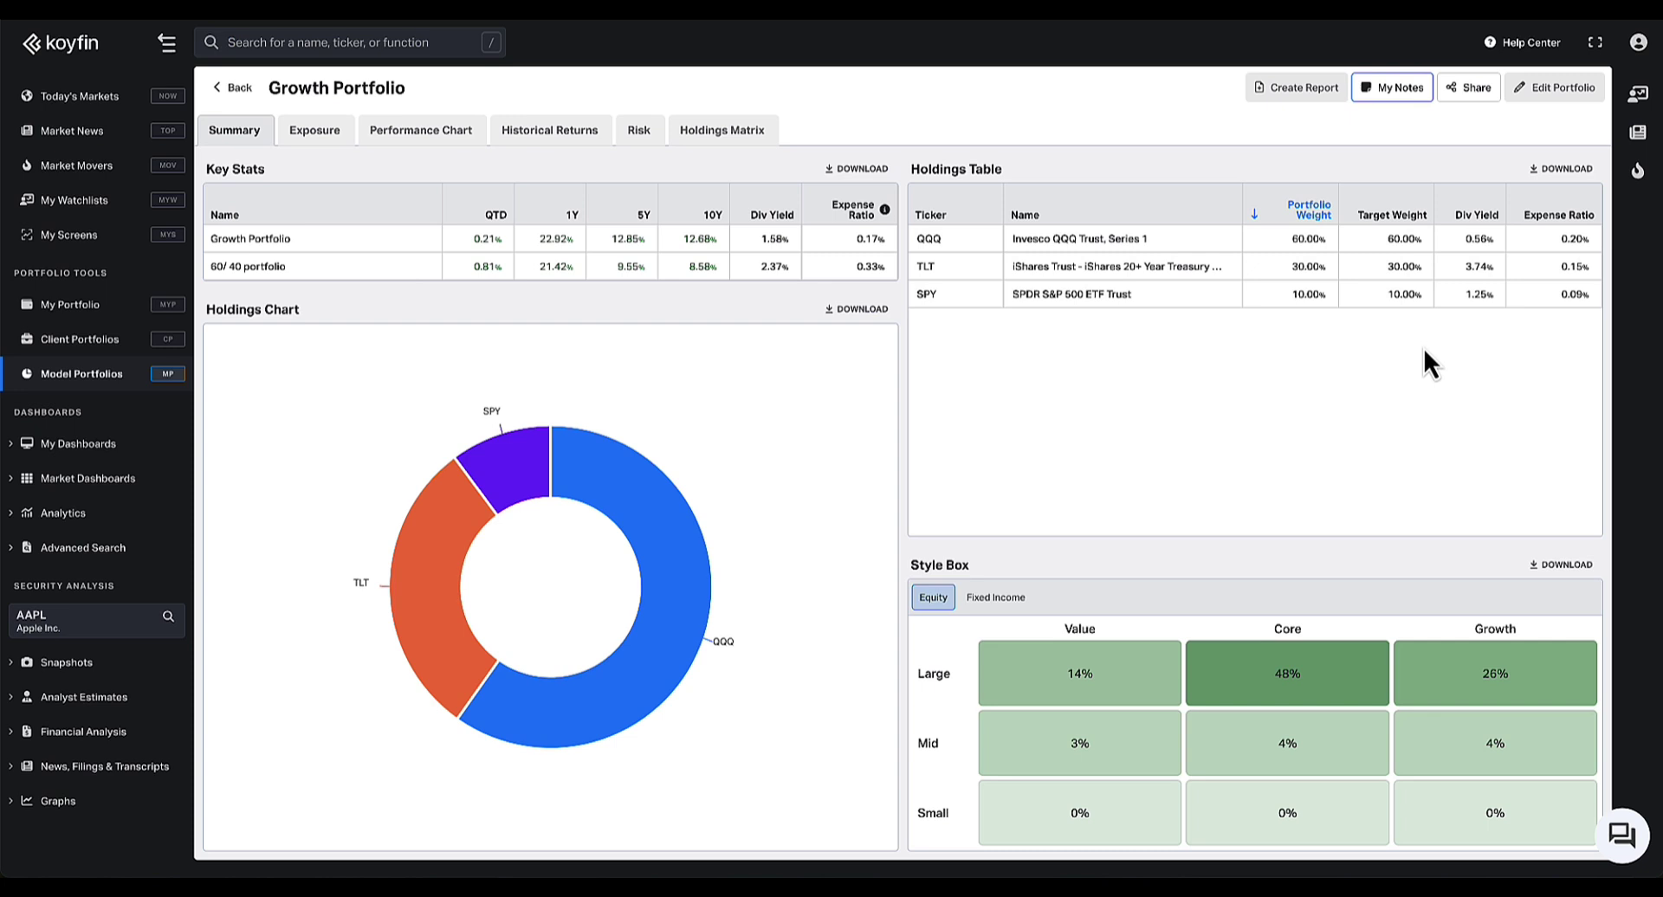
Open Growth Portfolio for editing again and set its rebalancing period to Quarterly
{"action": "left_click", "coordinate": [1556, 88]}
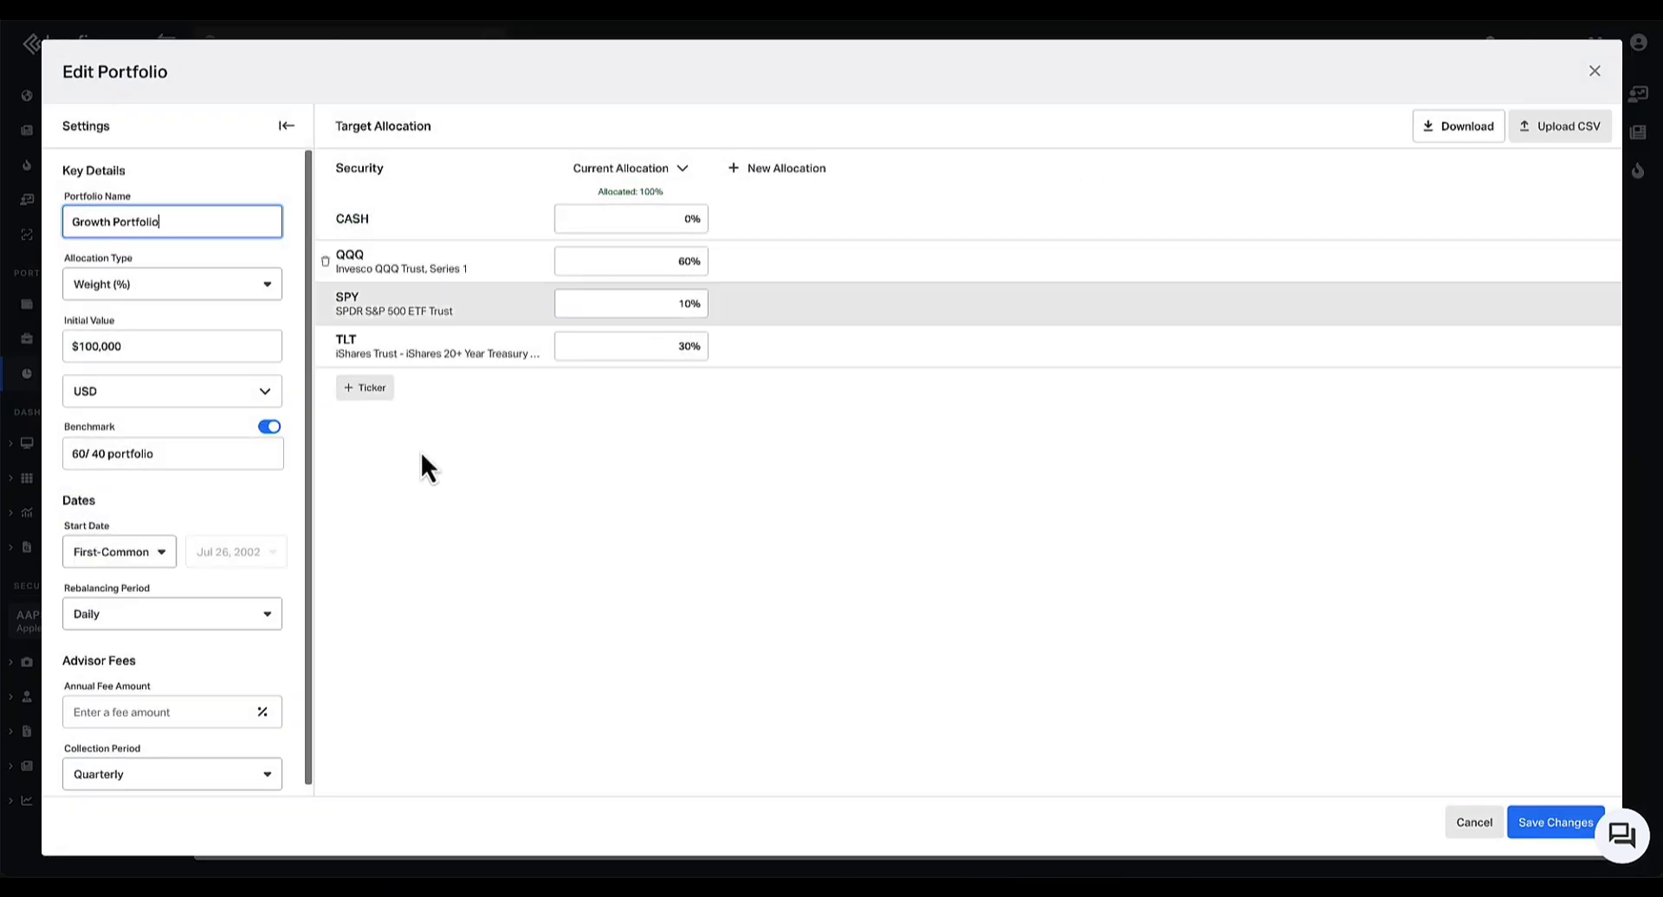
{"action": "left_click", "coordinate": [232, 616]}
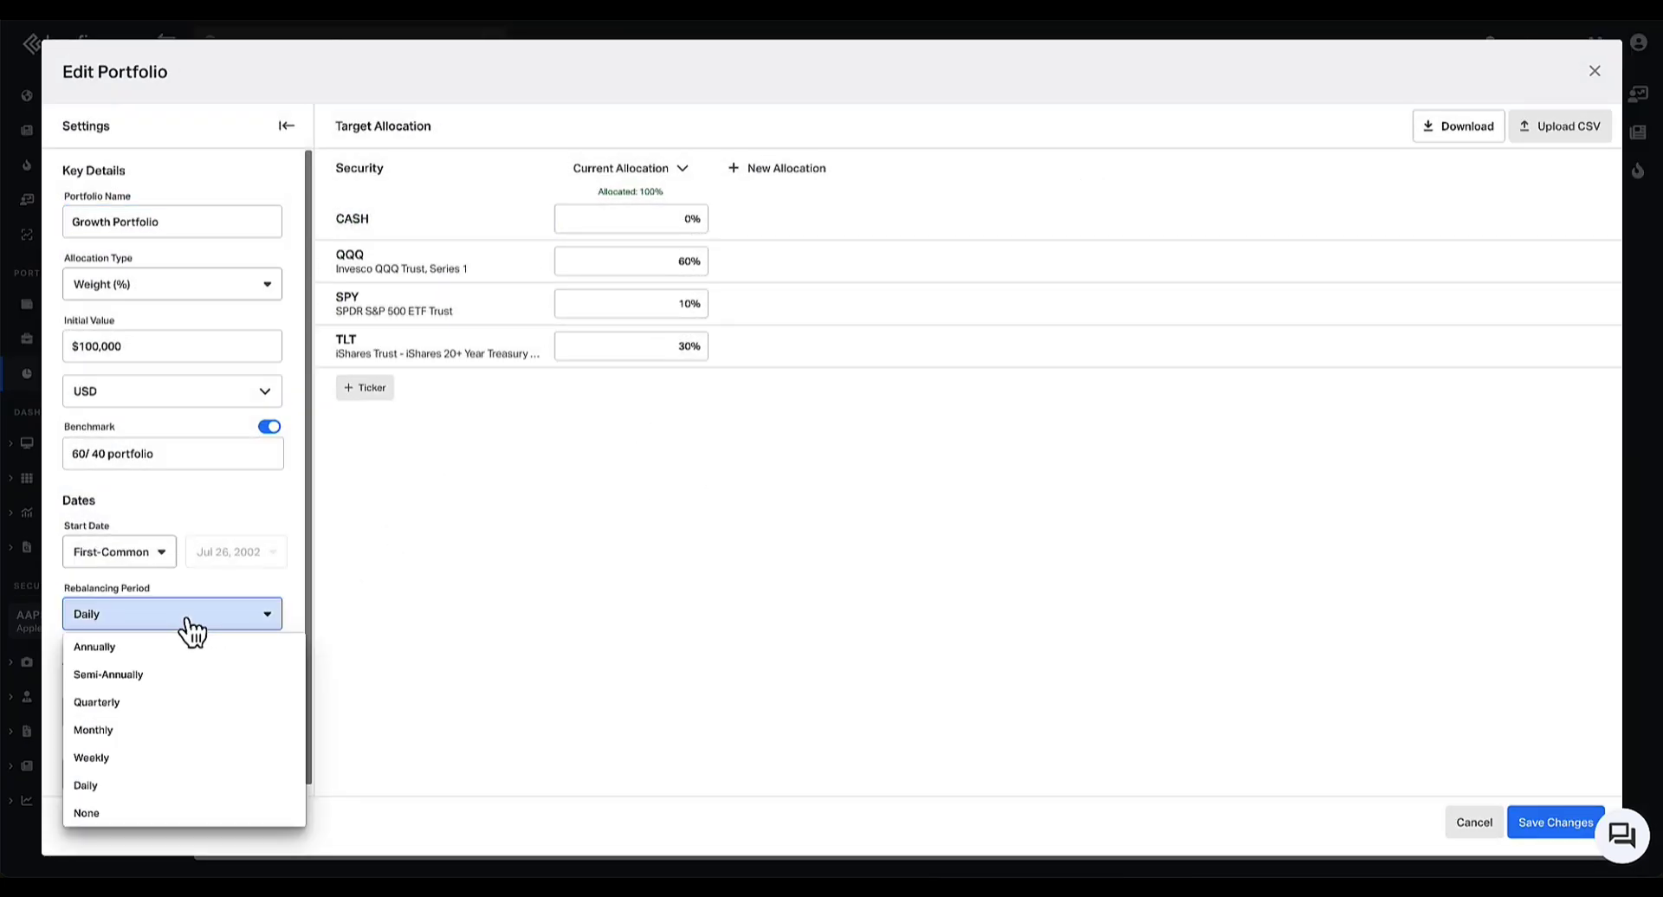
{"action": "left_click", "coordinate": [161, 703]}
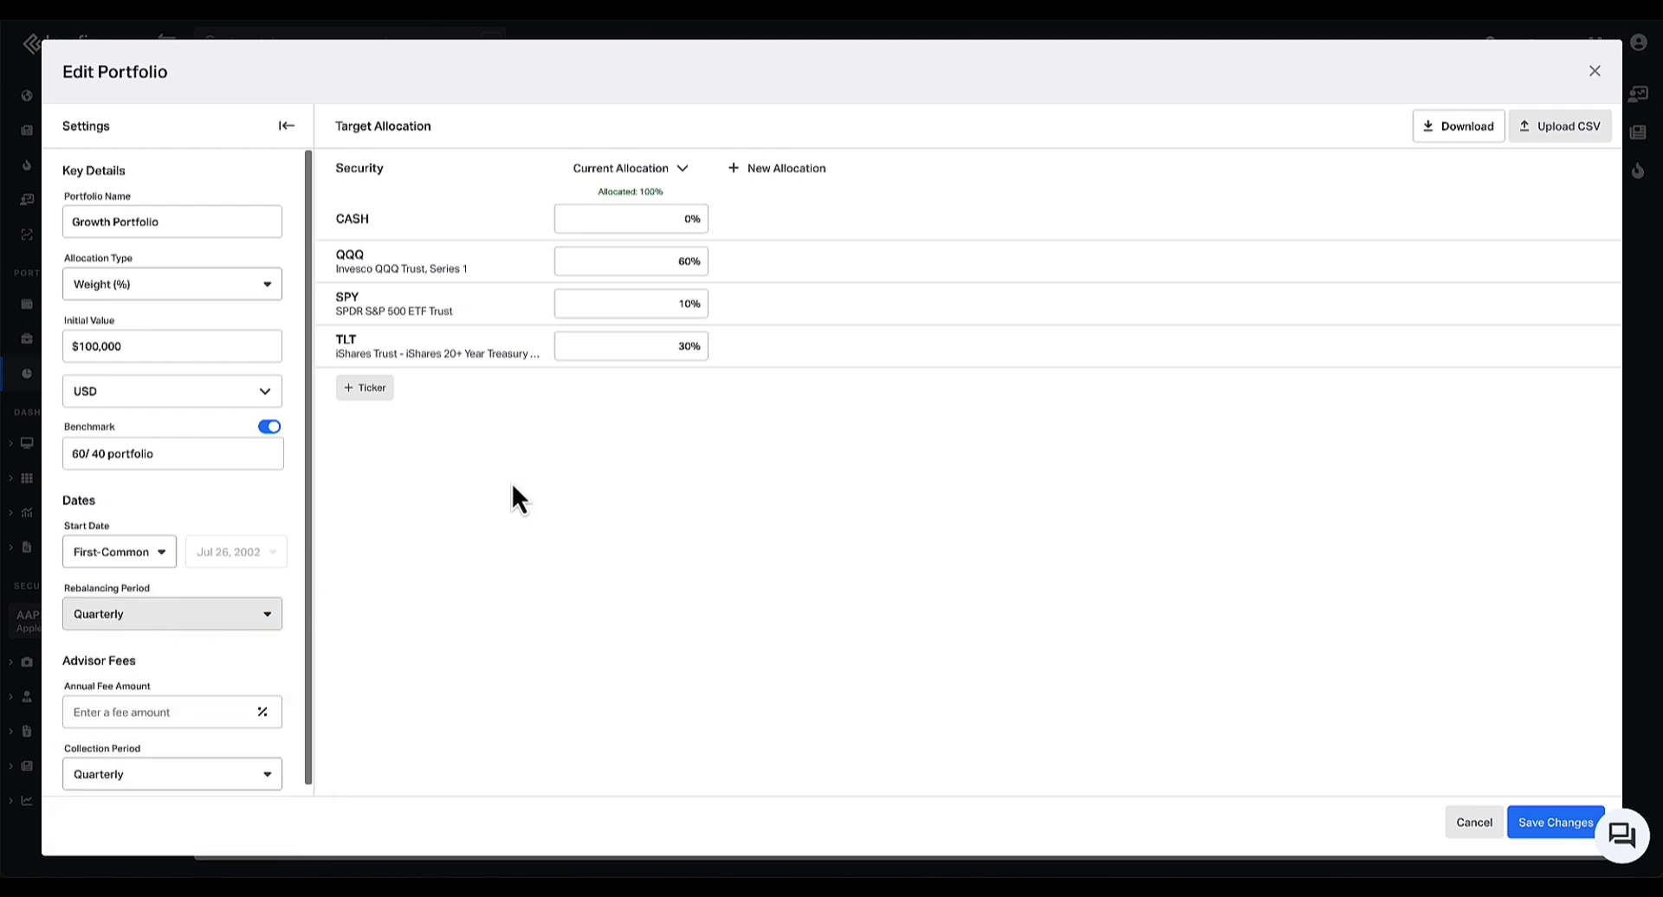
Add a new target allocation to Growth Portfolio dated Jul 31, 2009
{"action": "left_click", "coordinate": [786, 174]}
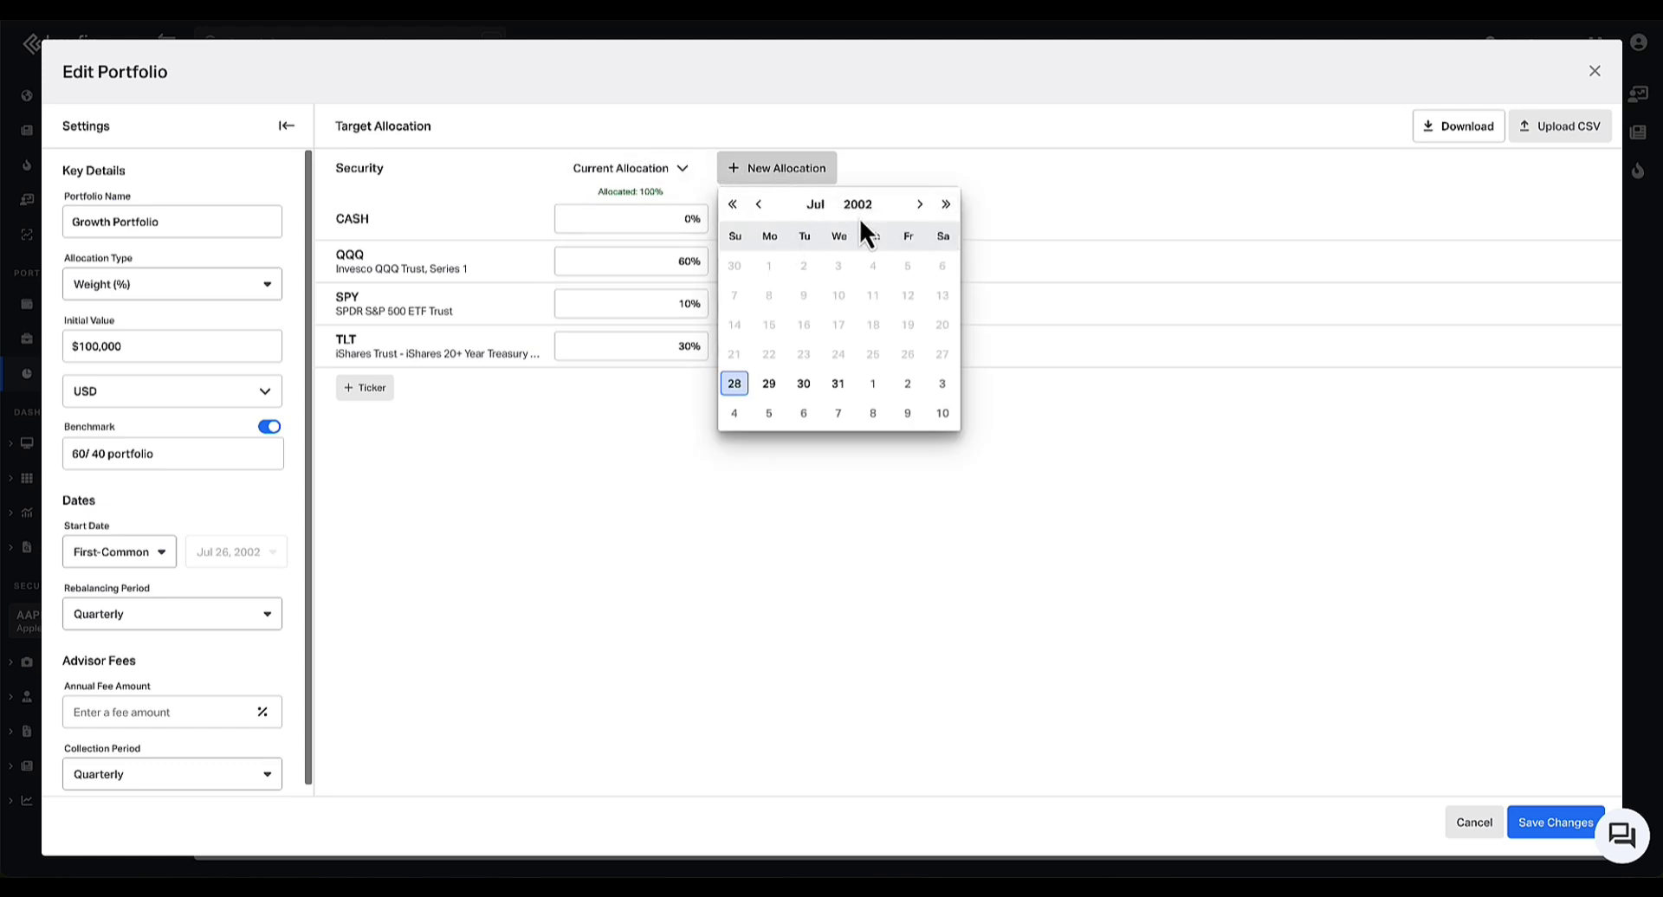
{"action": "left_click", "coordinate": [684, 143]}
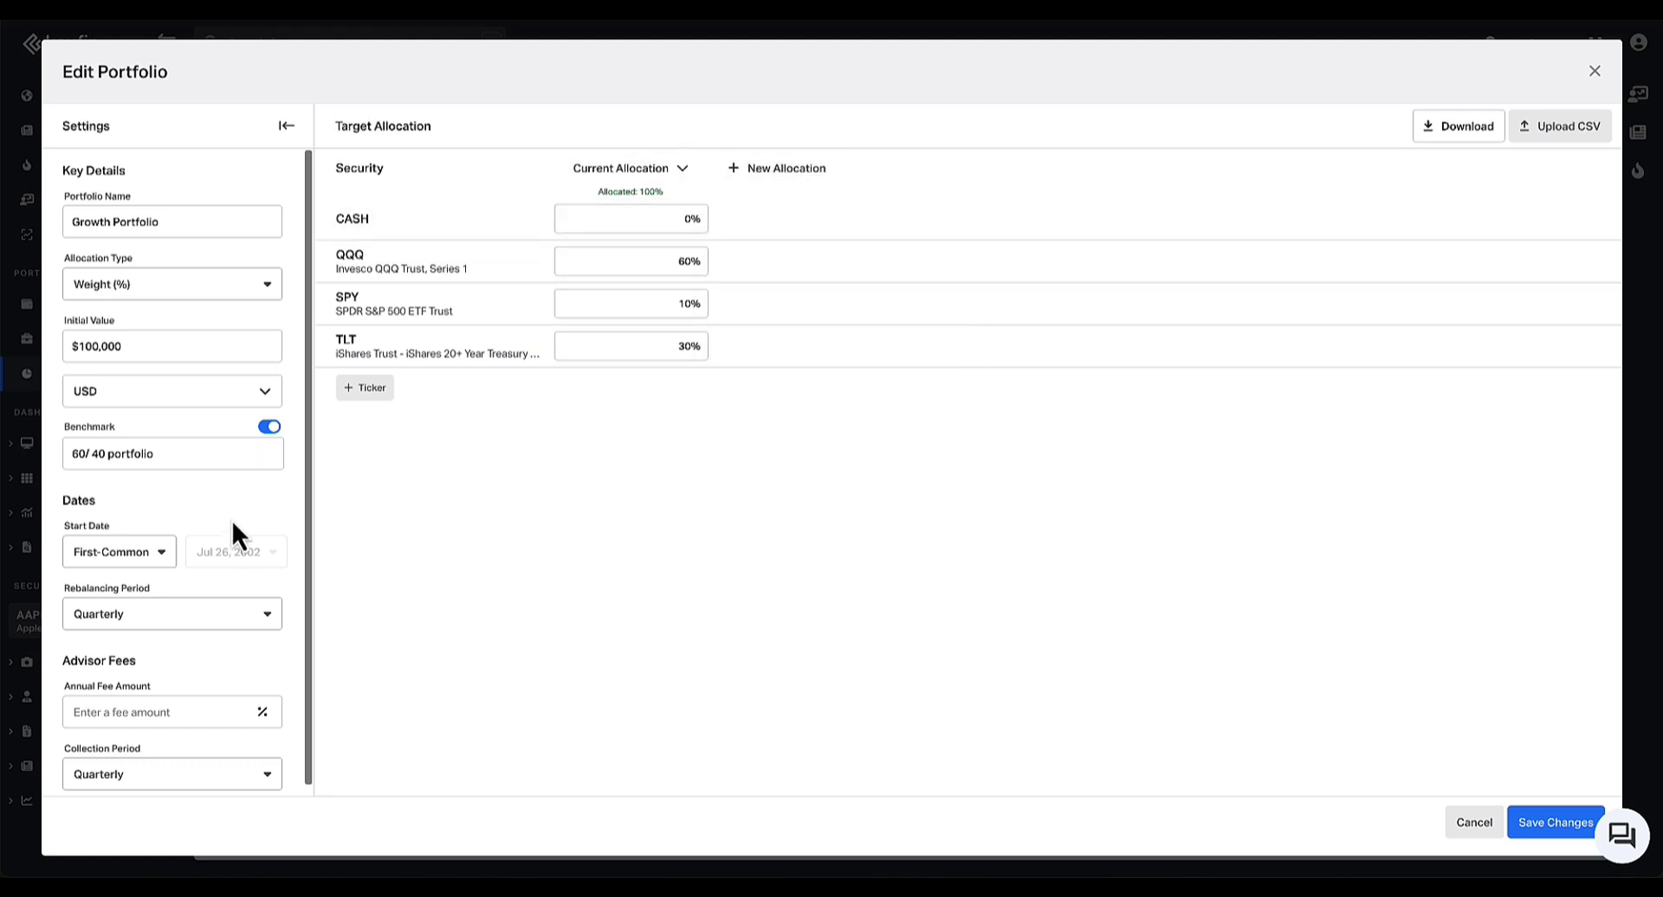
{"action": "left_click", "coordinate": [776, 174]}
{"action": "left_click", "coordinate": [947, 205]}
{"action": "left_click", "coordinate": [947, 205]}
{"action": "left_click", "coordinate": [947, 206]}
{"action": "left_click", "coordinate": [947, 206]}
{"action": "left_click", "coordinate": [947, 205]}
{"action": "left_click", "coordinate": [946, 205]}
{"action": "left_click", "coordinate": [946, 205]}
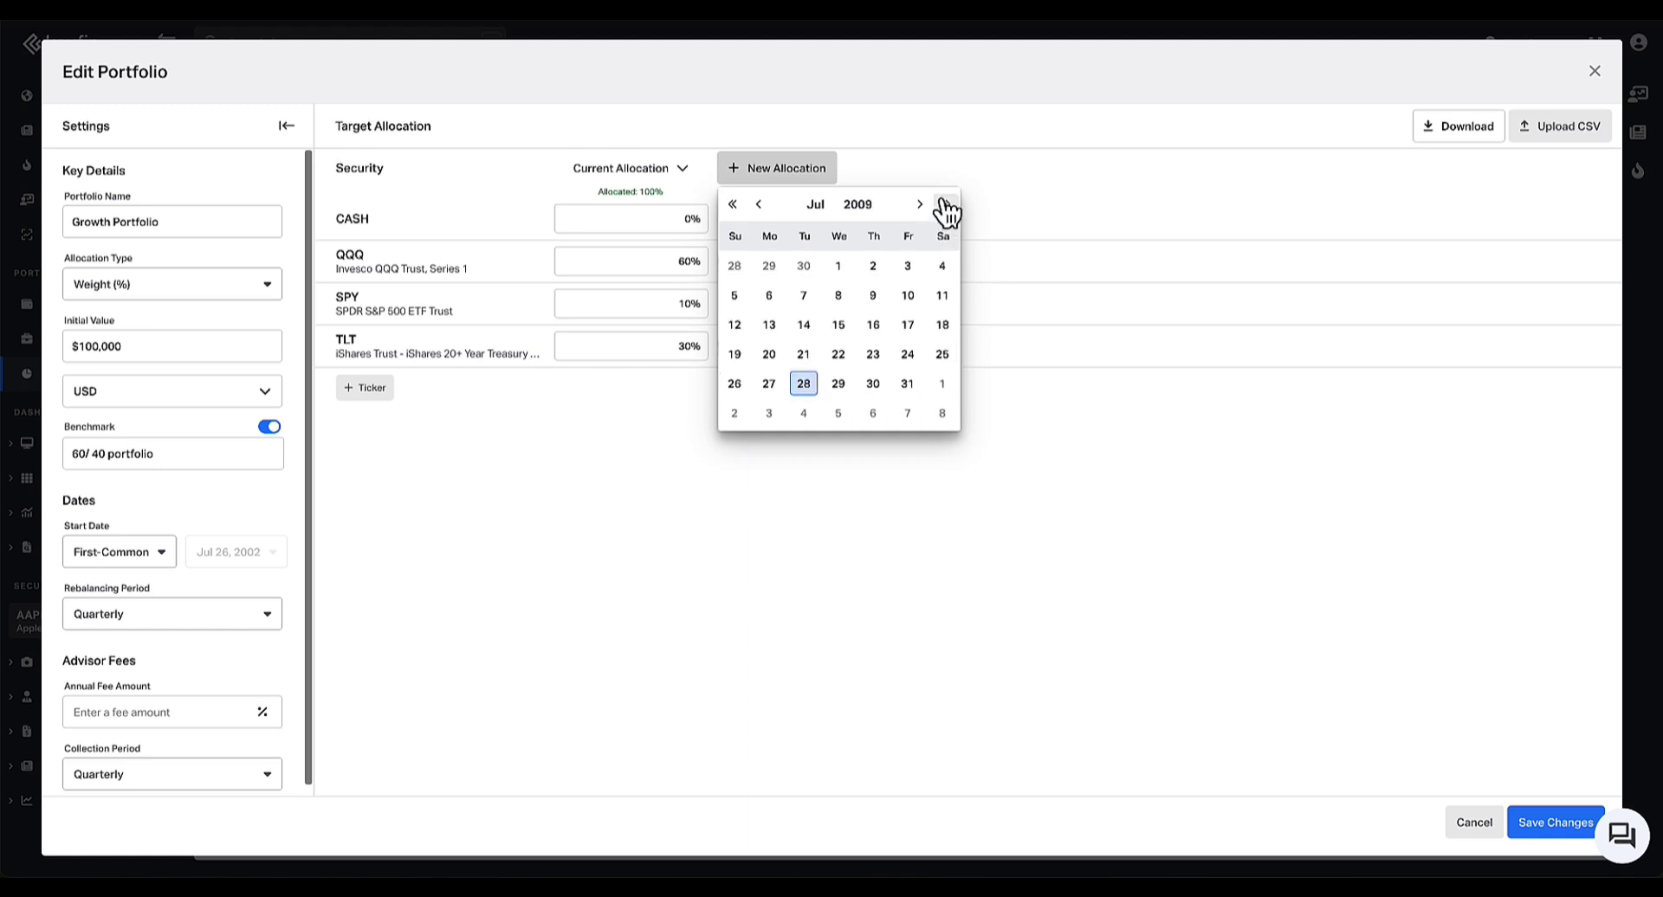
{"action": "left_click", "coordinate": [909, 387]}
Set the Jul 31, 2009 allocation to 30% QQQ, 20% SPY and 50% TLT, and save the changes
{"action": "double_click", "coordinate": [759, 261]}
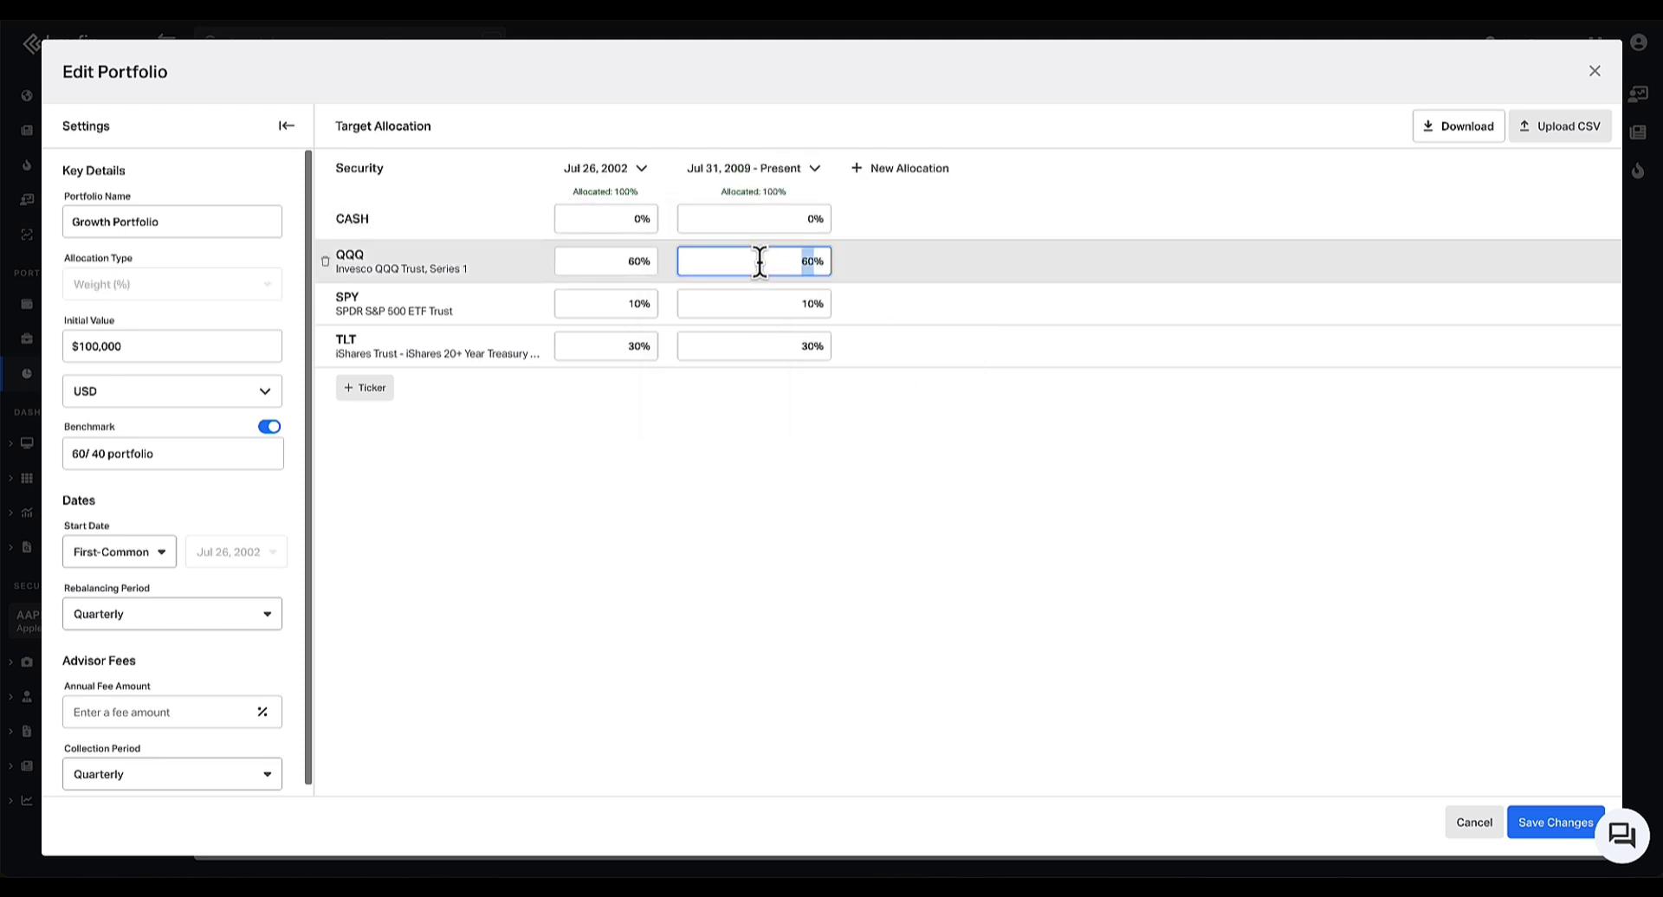
{"action": "type", "text": "30"}
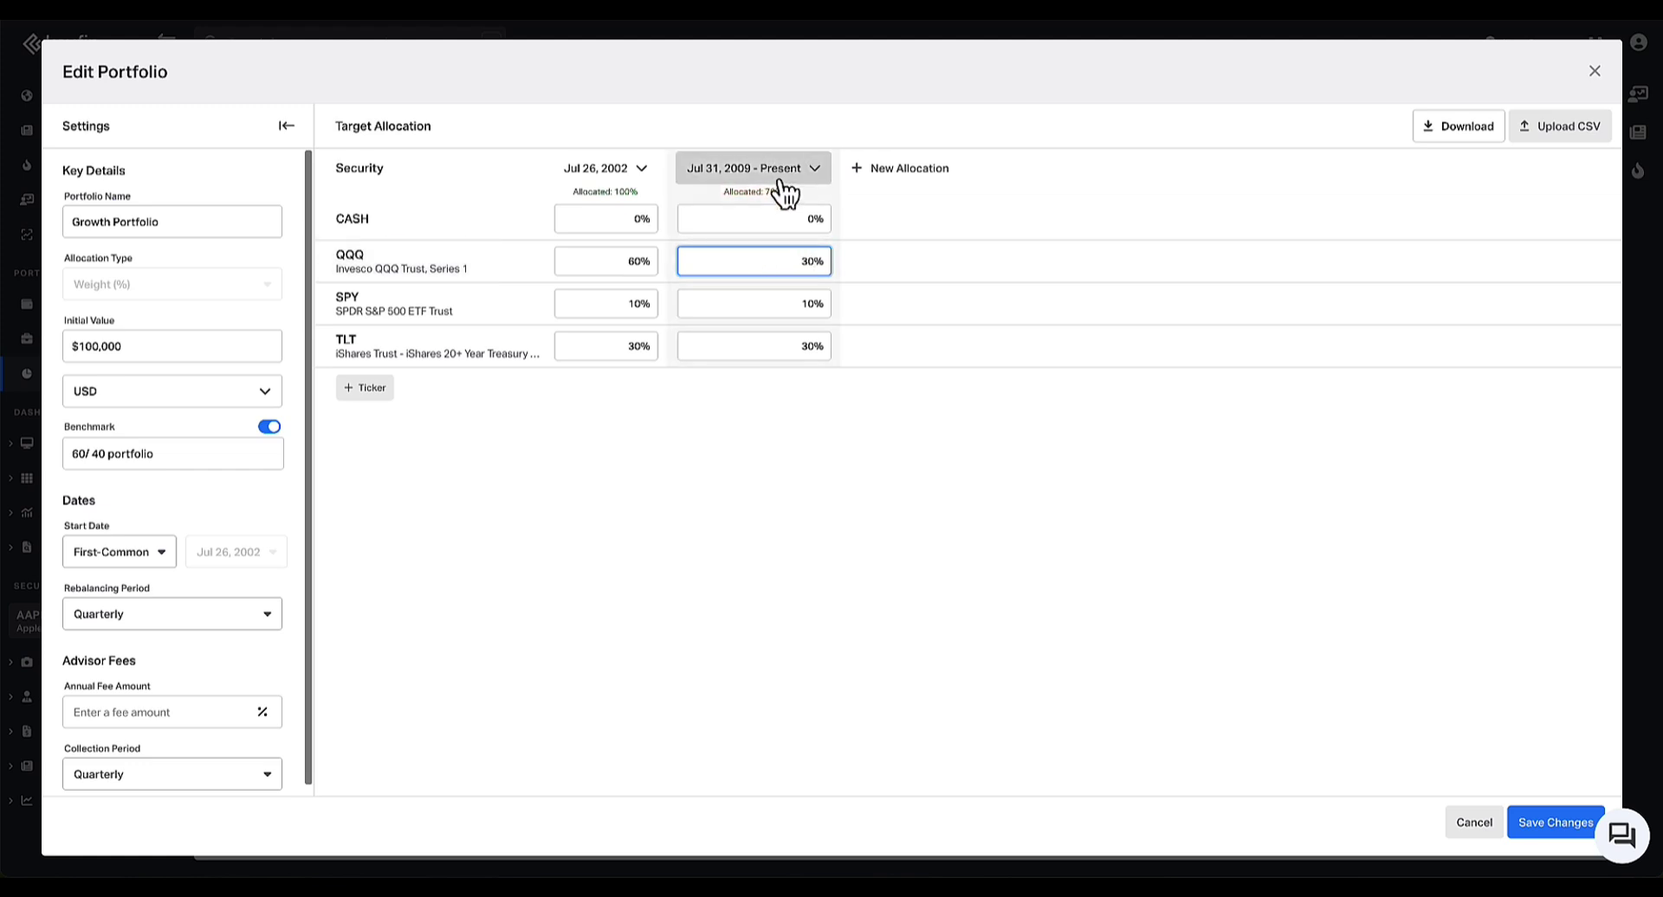
{"action": "double_click", "coordinate": [769, 303]}
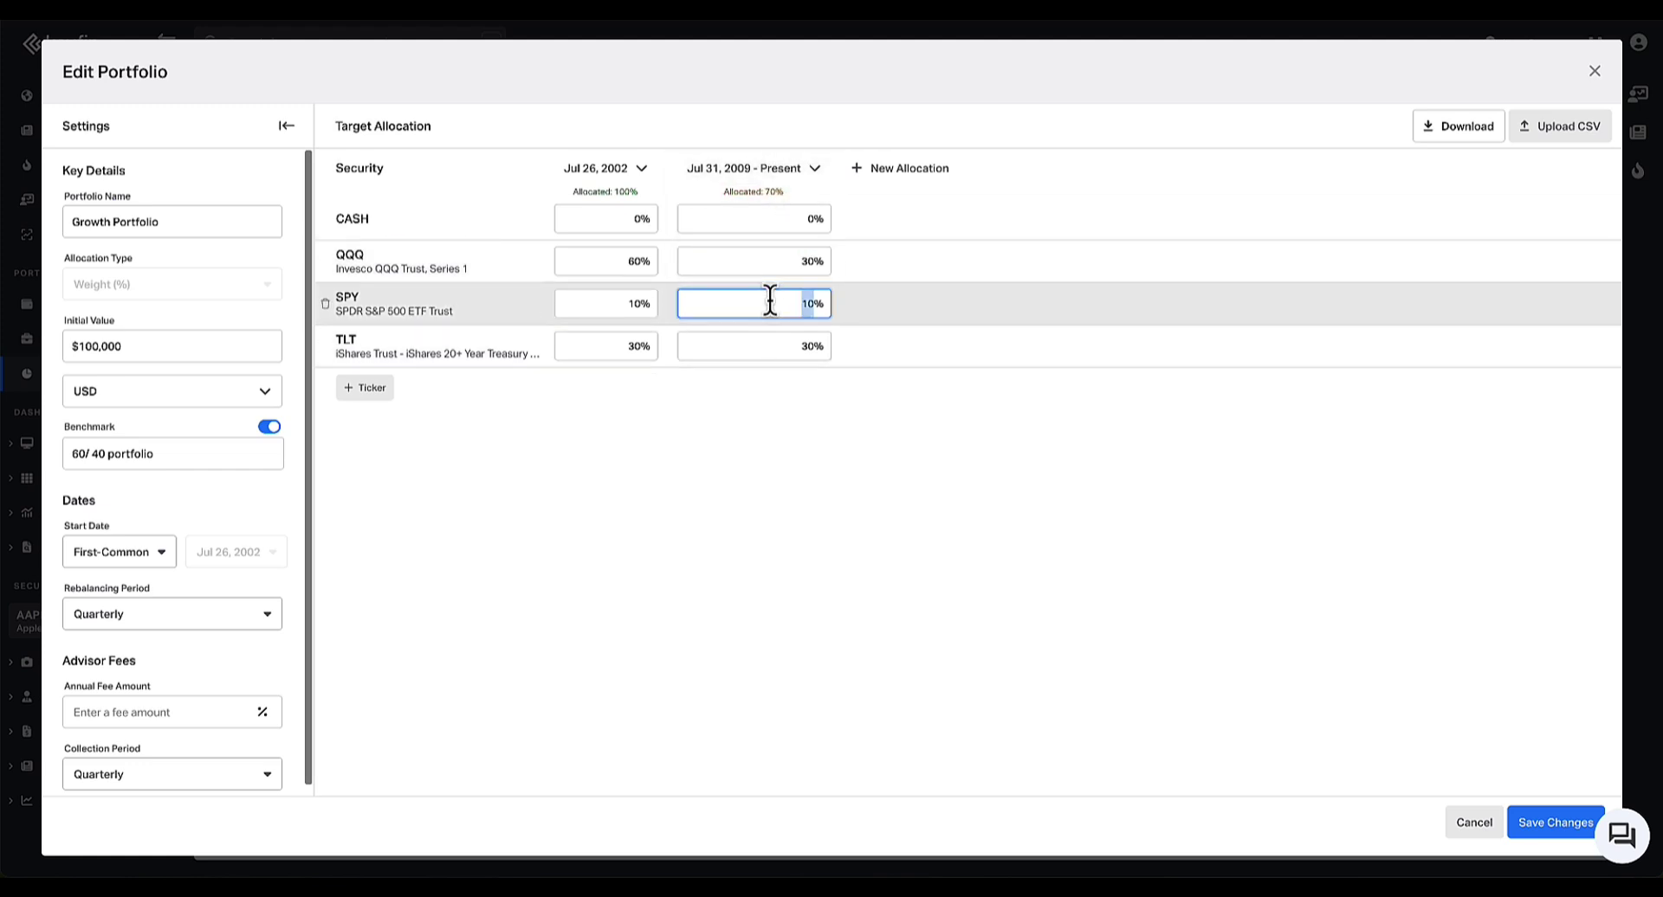
{"action": "type", "text": "20"}
{"action": "left_click", "coordinate": [798, 488]}
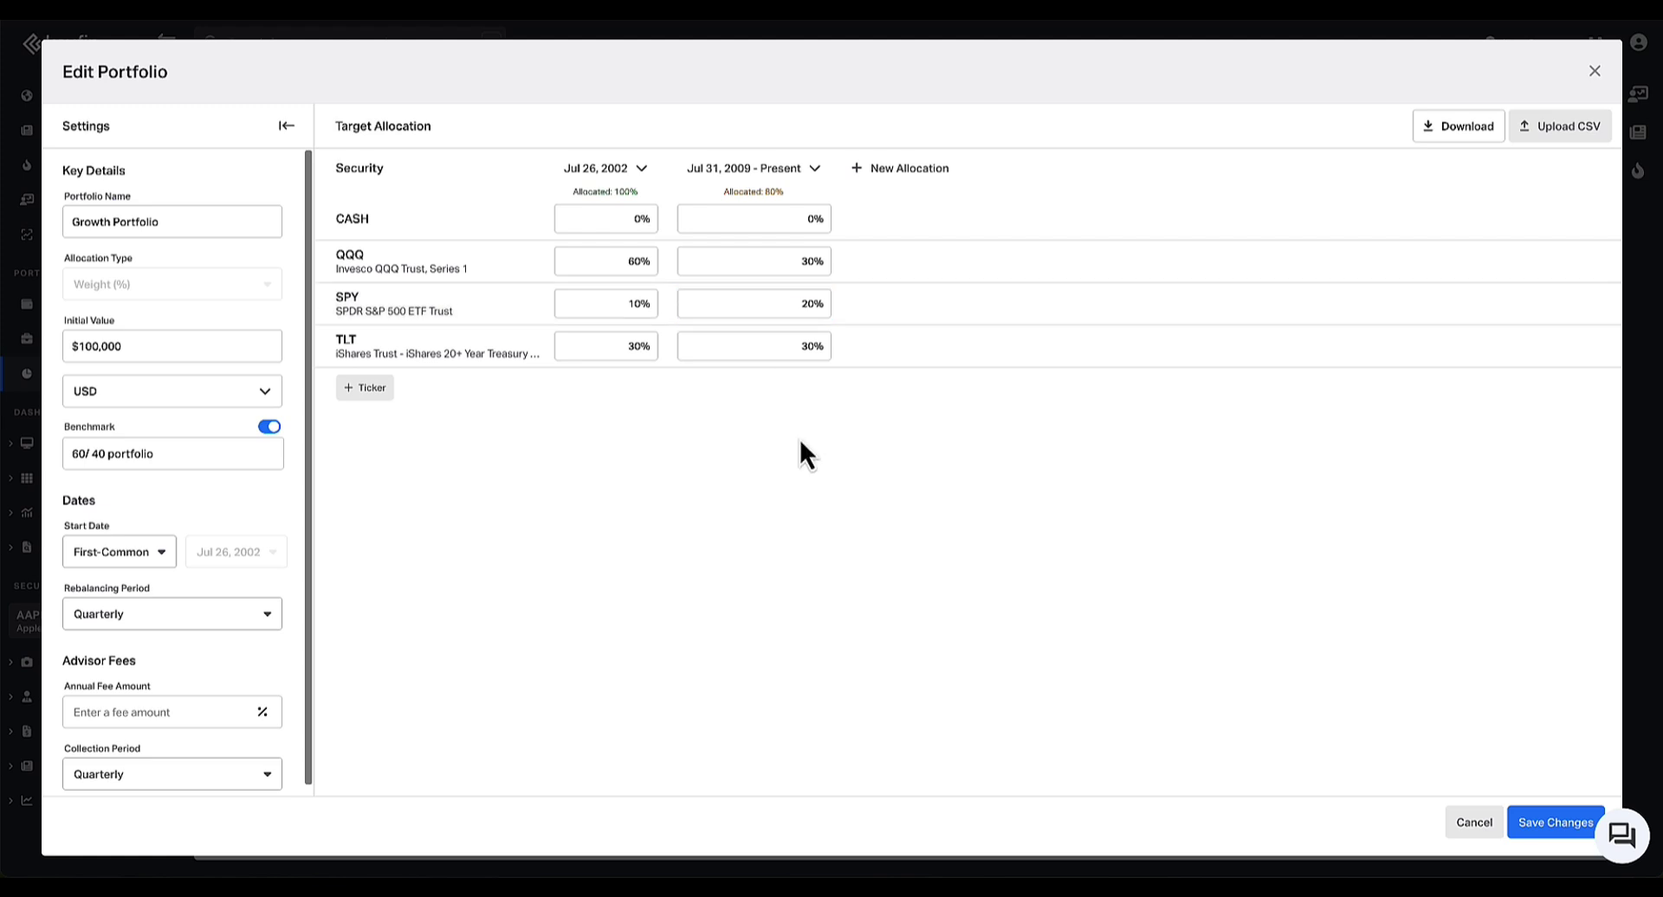
{"action": "left_click", "coordinate": [780, 346]}
{"action": "type", "text": "5"}
{"action": "left_click", "coordinate": [786, 475]}
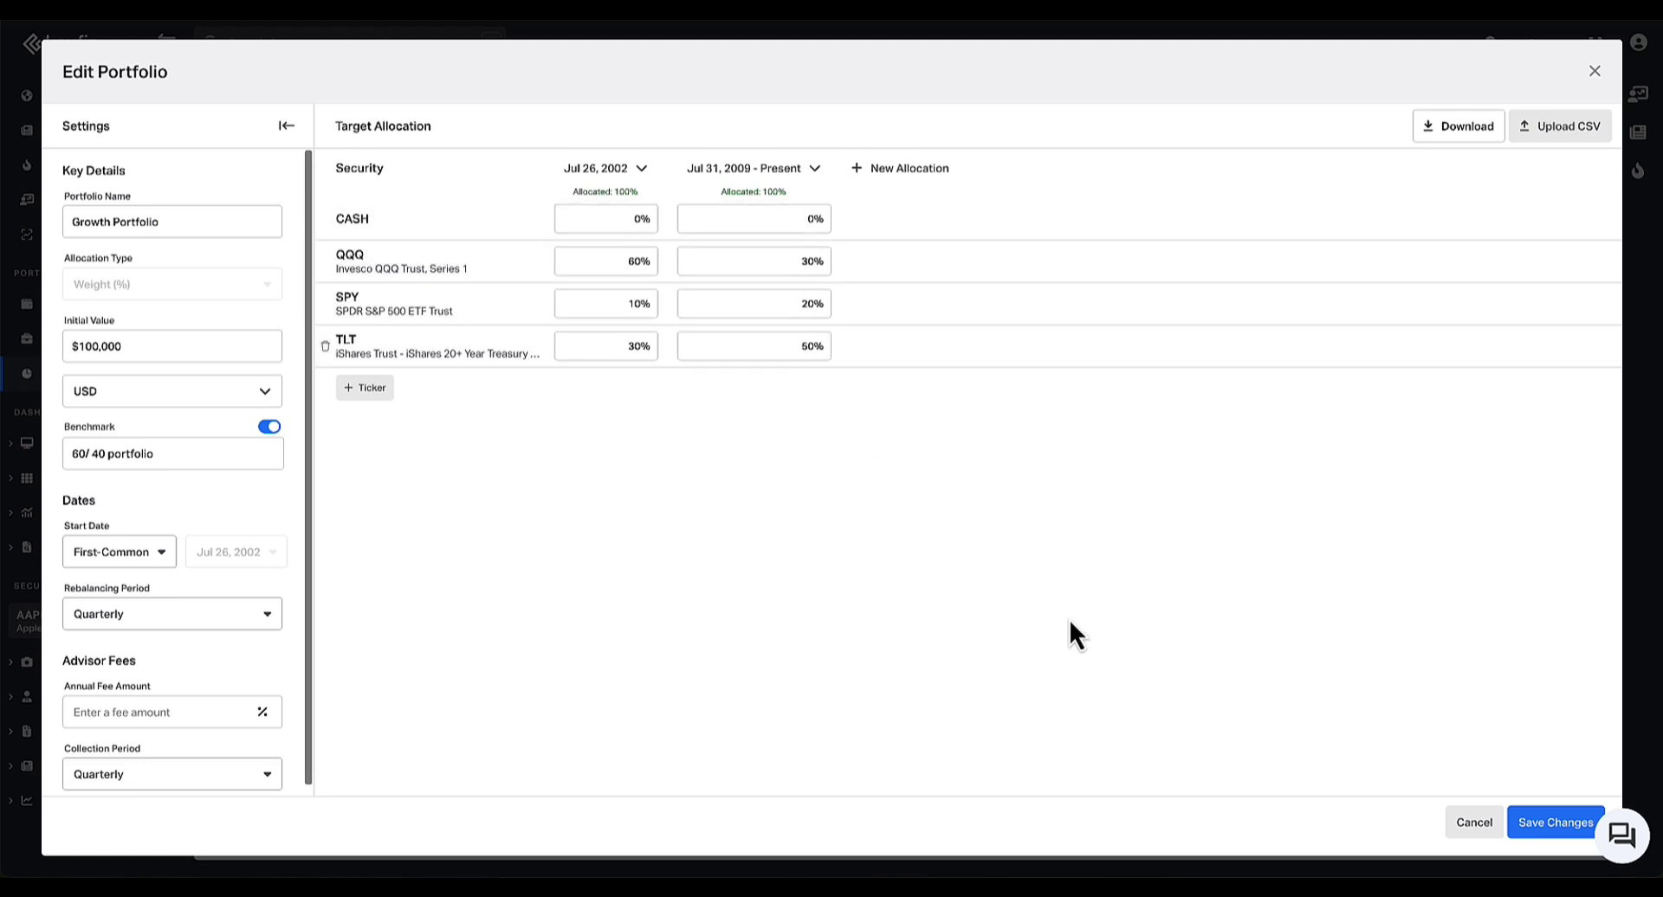
{"action": "left_click", "coordinate": [1564, 829]}
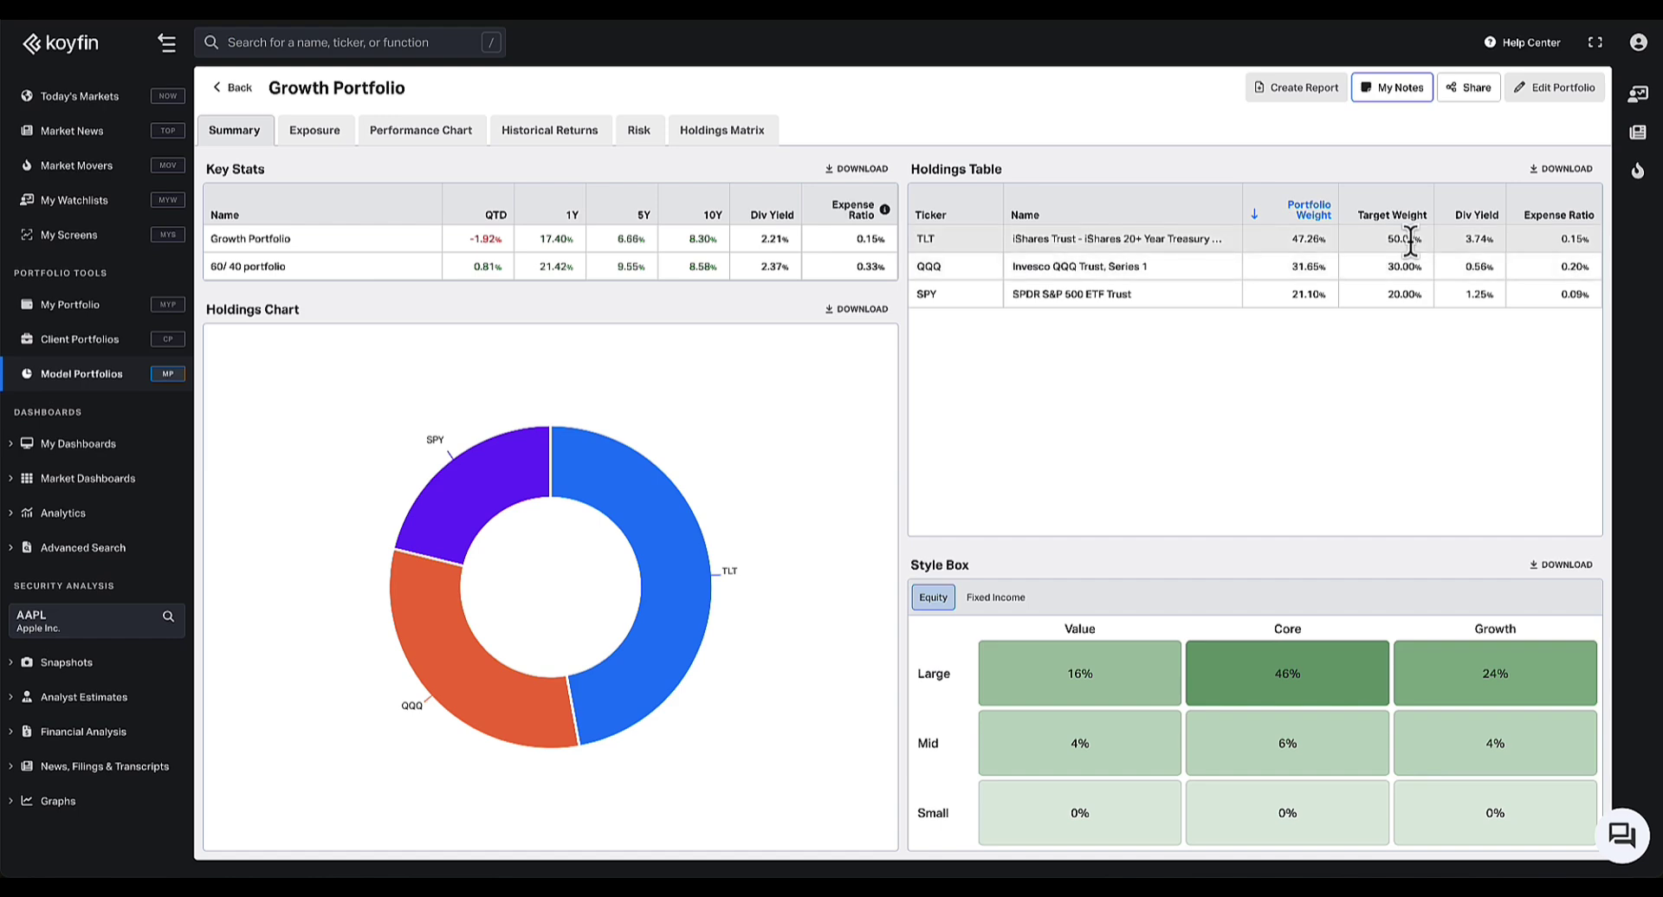
Reopen the portfolio for editing and add a third target allocation dated Aug 31, 2012
{"action": "left_click", "coordinate": [1554, 90]}
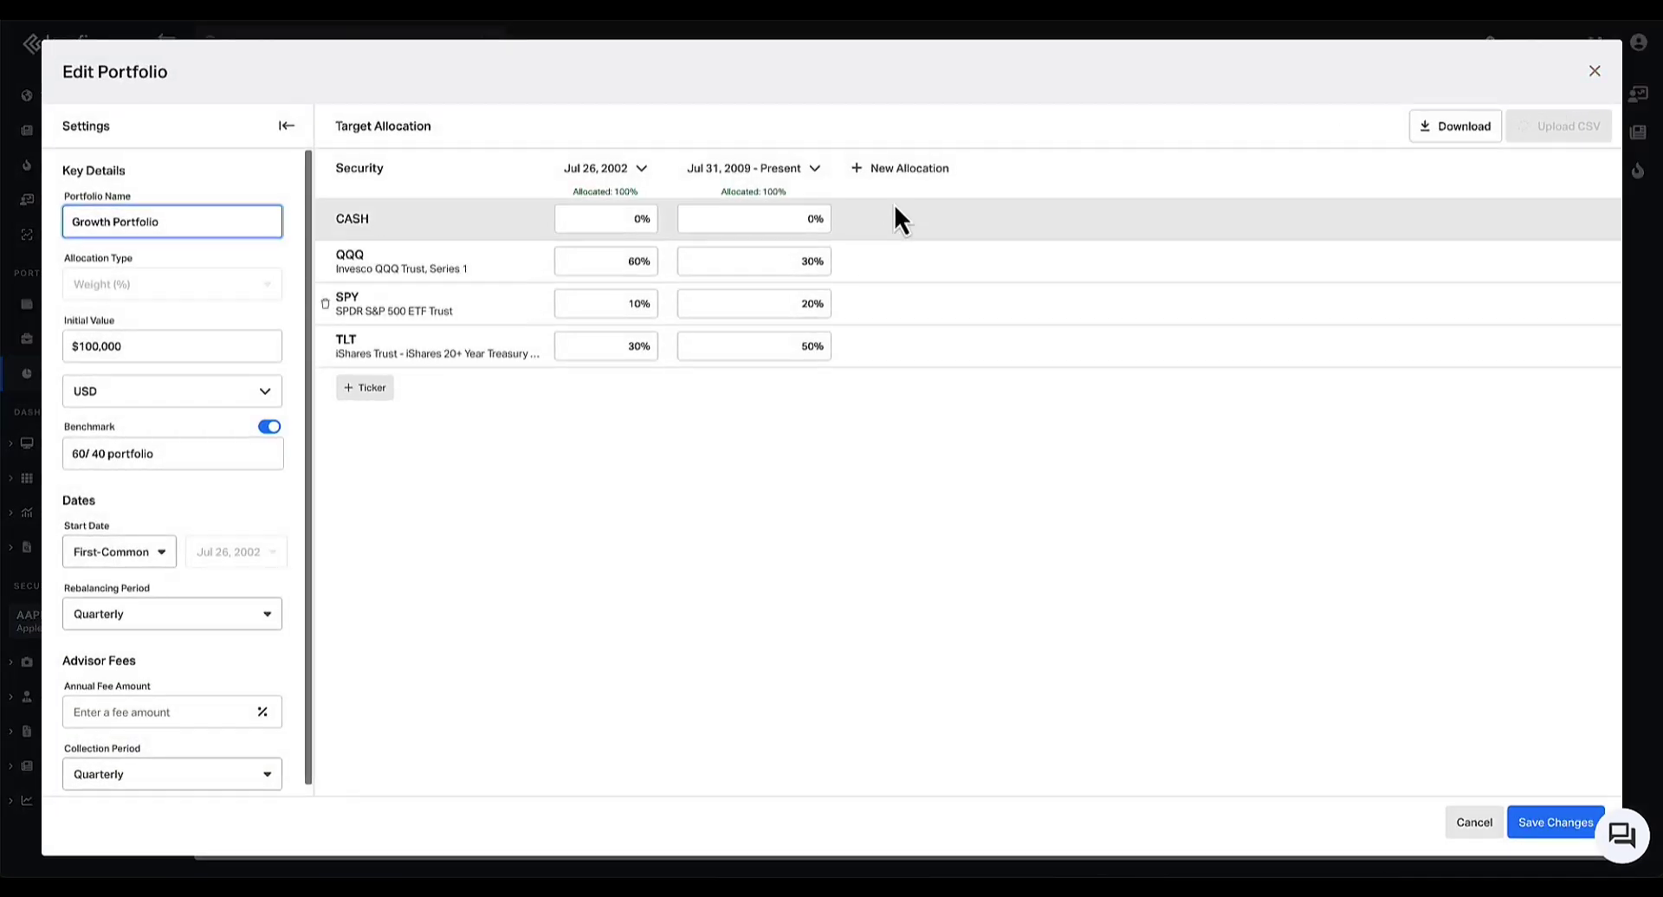
{"action": "left_click", "coordinate": [922, 174]}
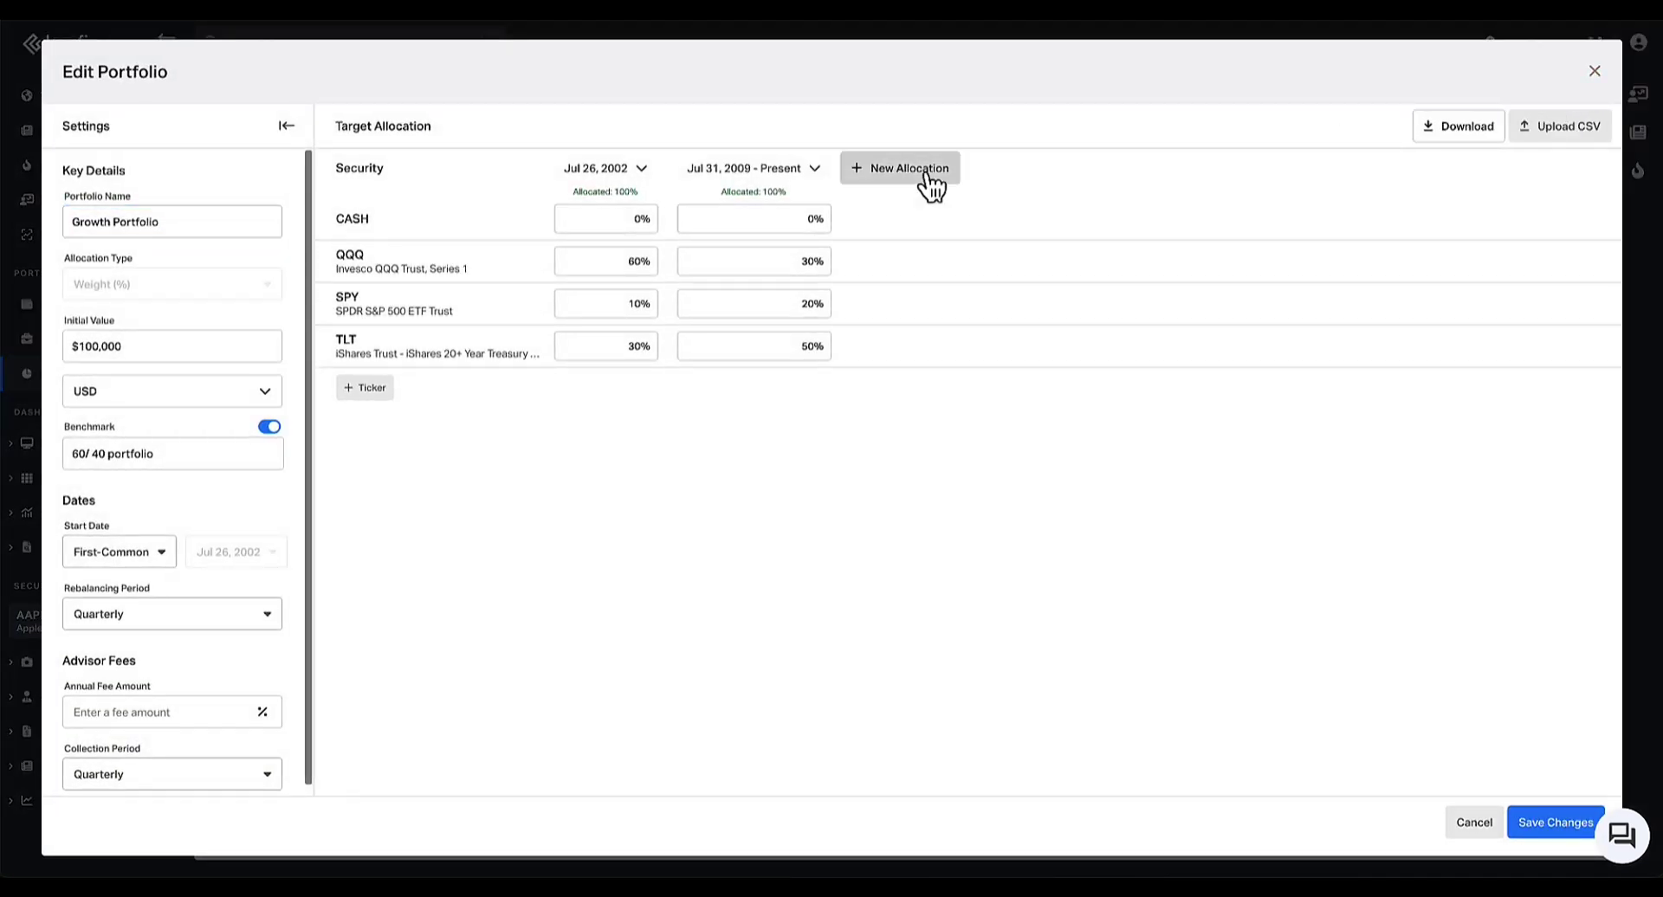
{"action": "left_click", "coordinate": [1068, 204]}
{"action": "double_click", "coordinate": [1068, 204]}
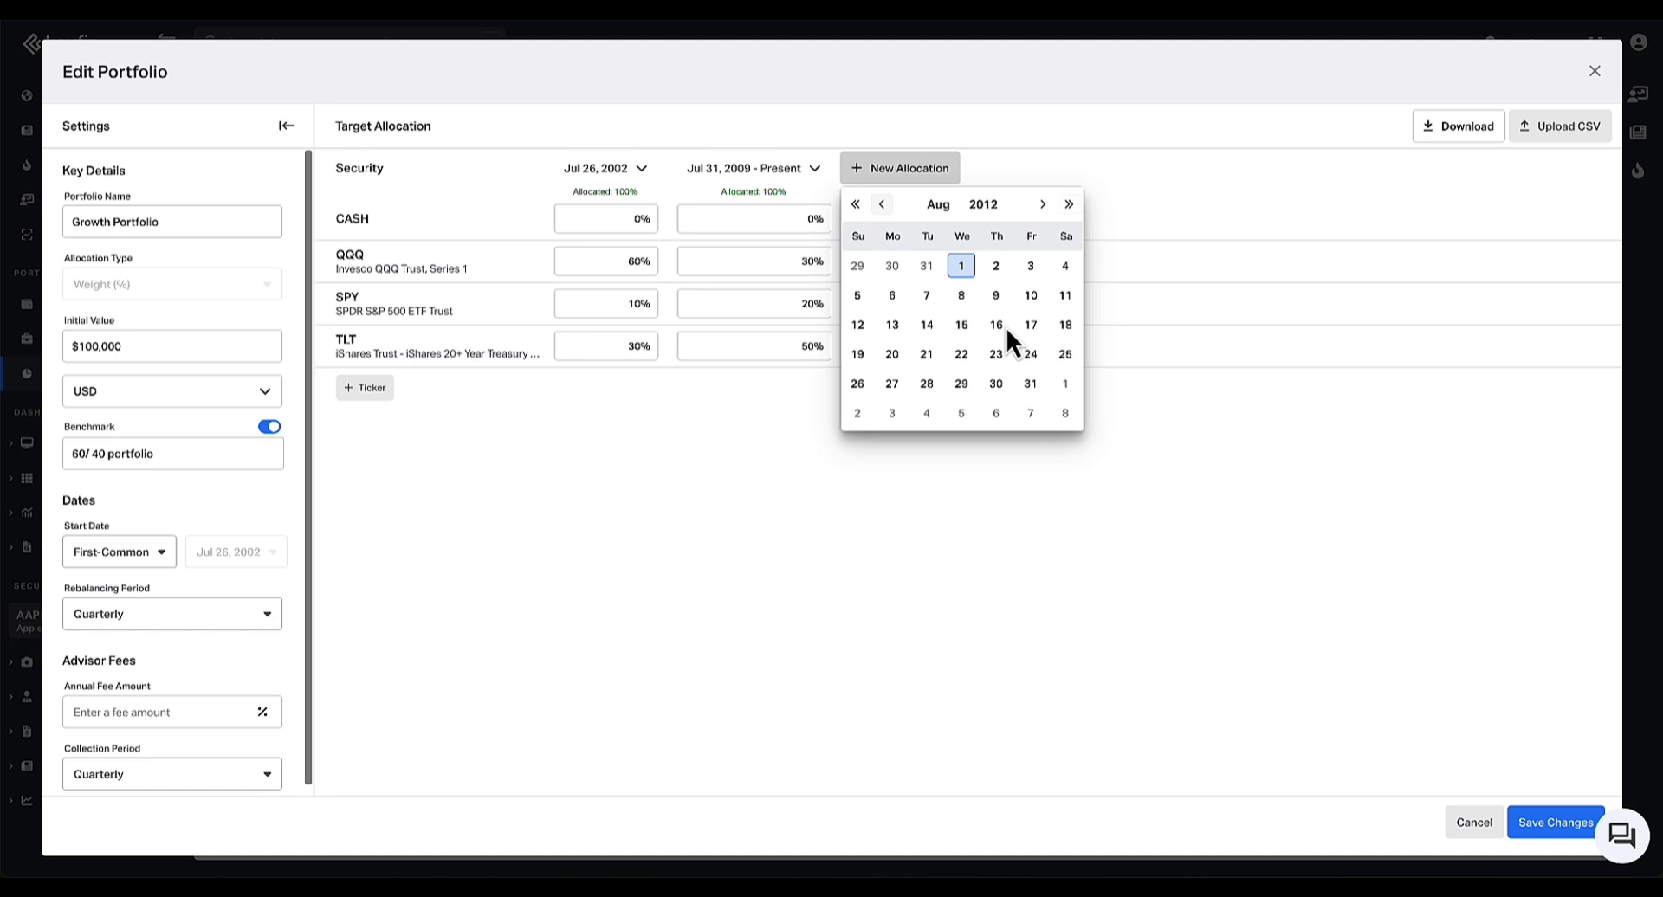
{"action": "left_click", "coordinate": [1030, 383]}
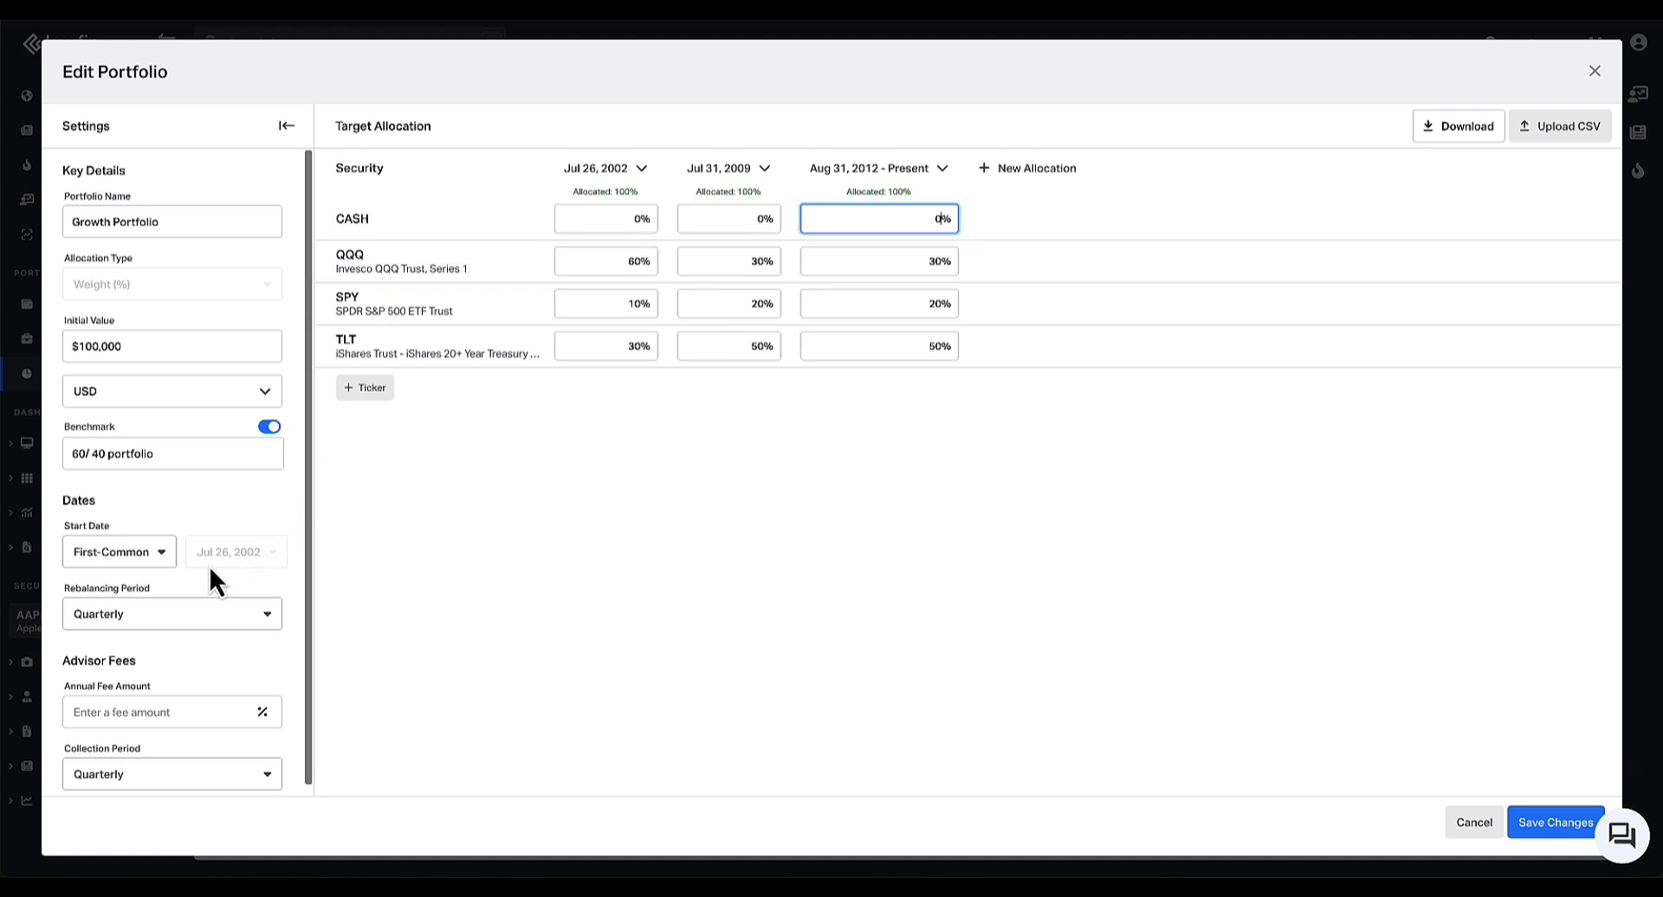
Remove the Aug 31, 2012 and Jul 31, 2009 allocations, keeping only the original one
{"action": "left_click", "coordinate": [939, 171]}
{"action": "left_click", "coordinate": [880, 338]}
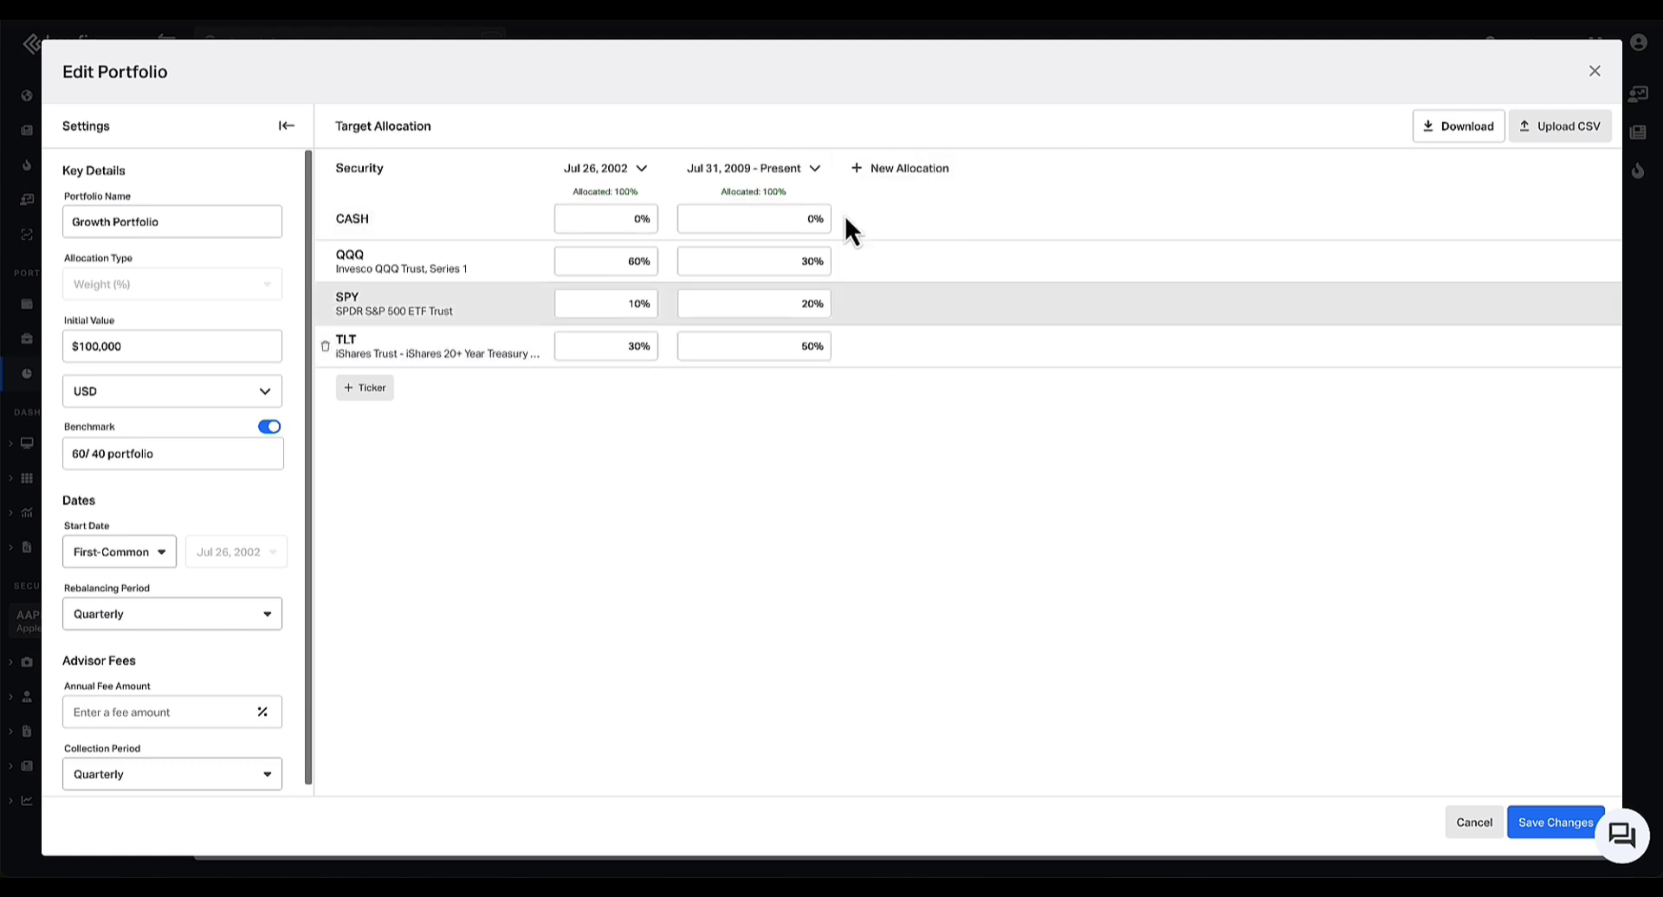
{"action": "left_click", "coordinate": [820, 176]}
{"action": "left_click", "coordinate": [817, 372]}
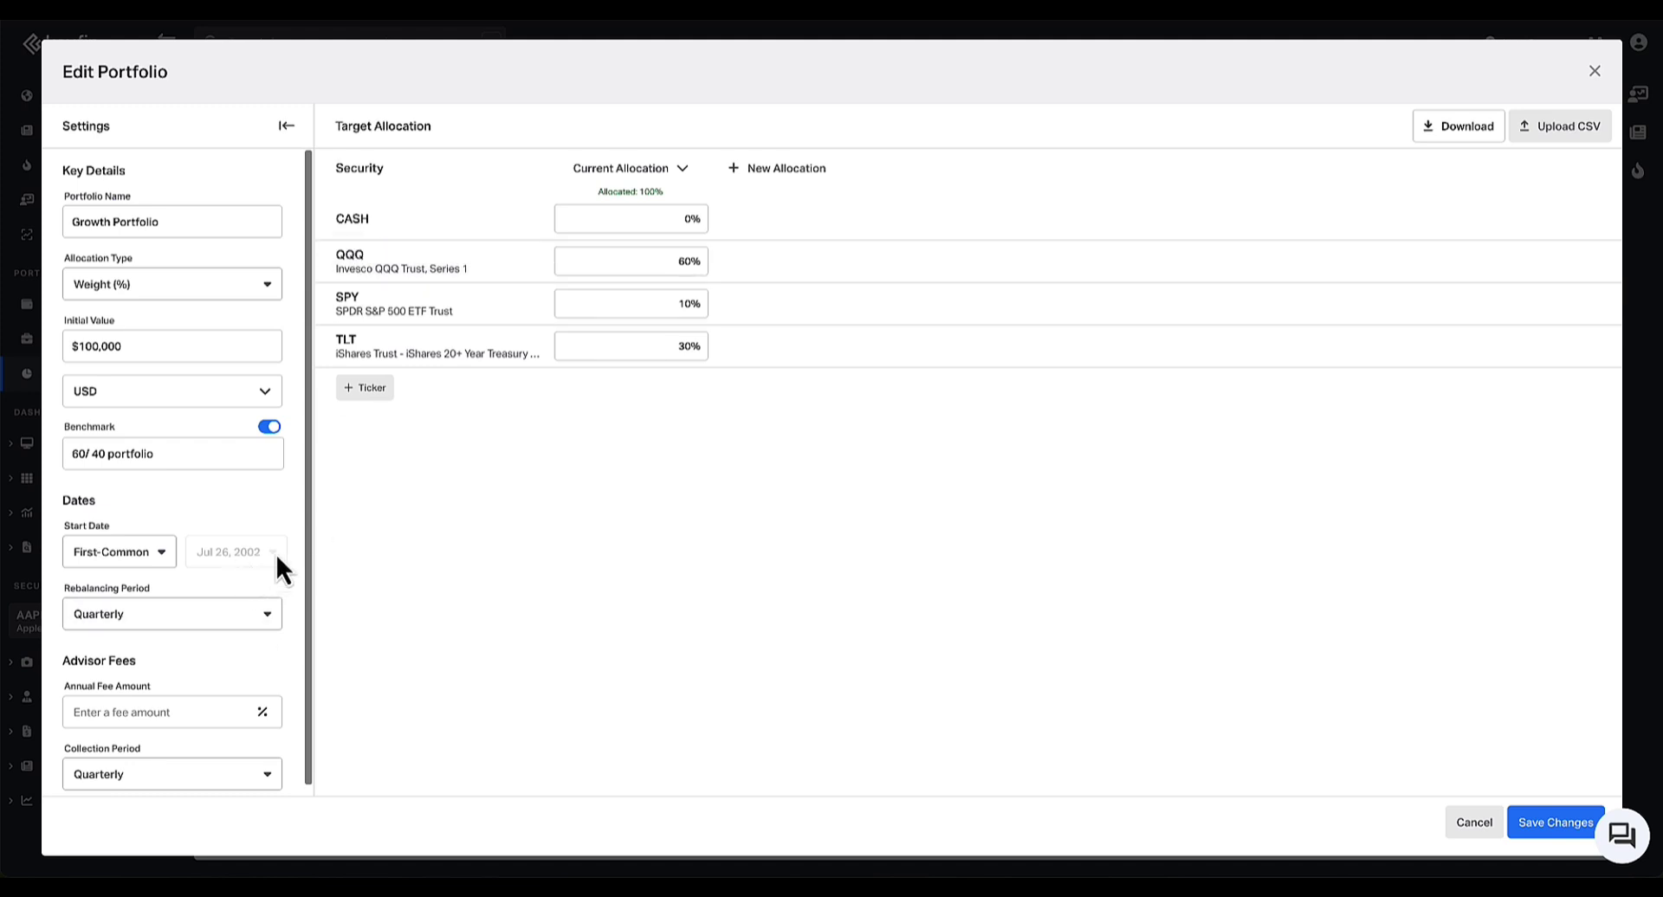
Add the NYSE-listed RDDT (Reddit) to the allocation at 10% and set the QQQ weight to 50%
{"action": "left_click", "coordinate": [362, 387]}
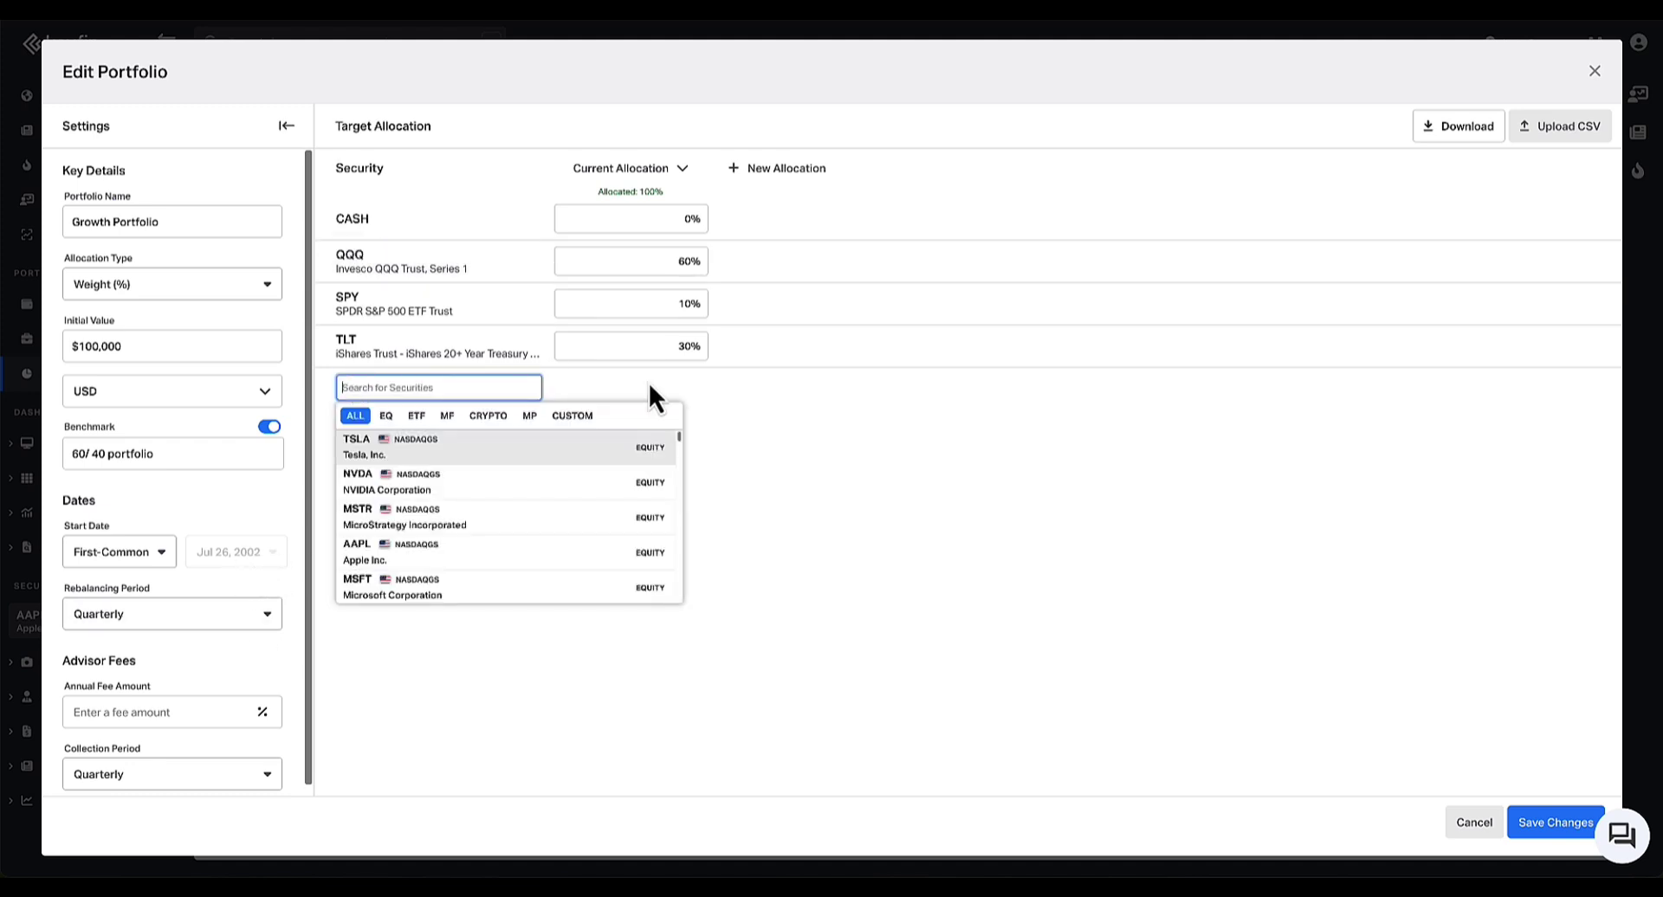
{"action": "type", "text": "rddt"}
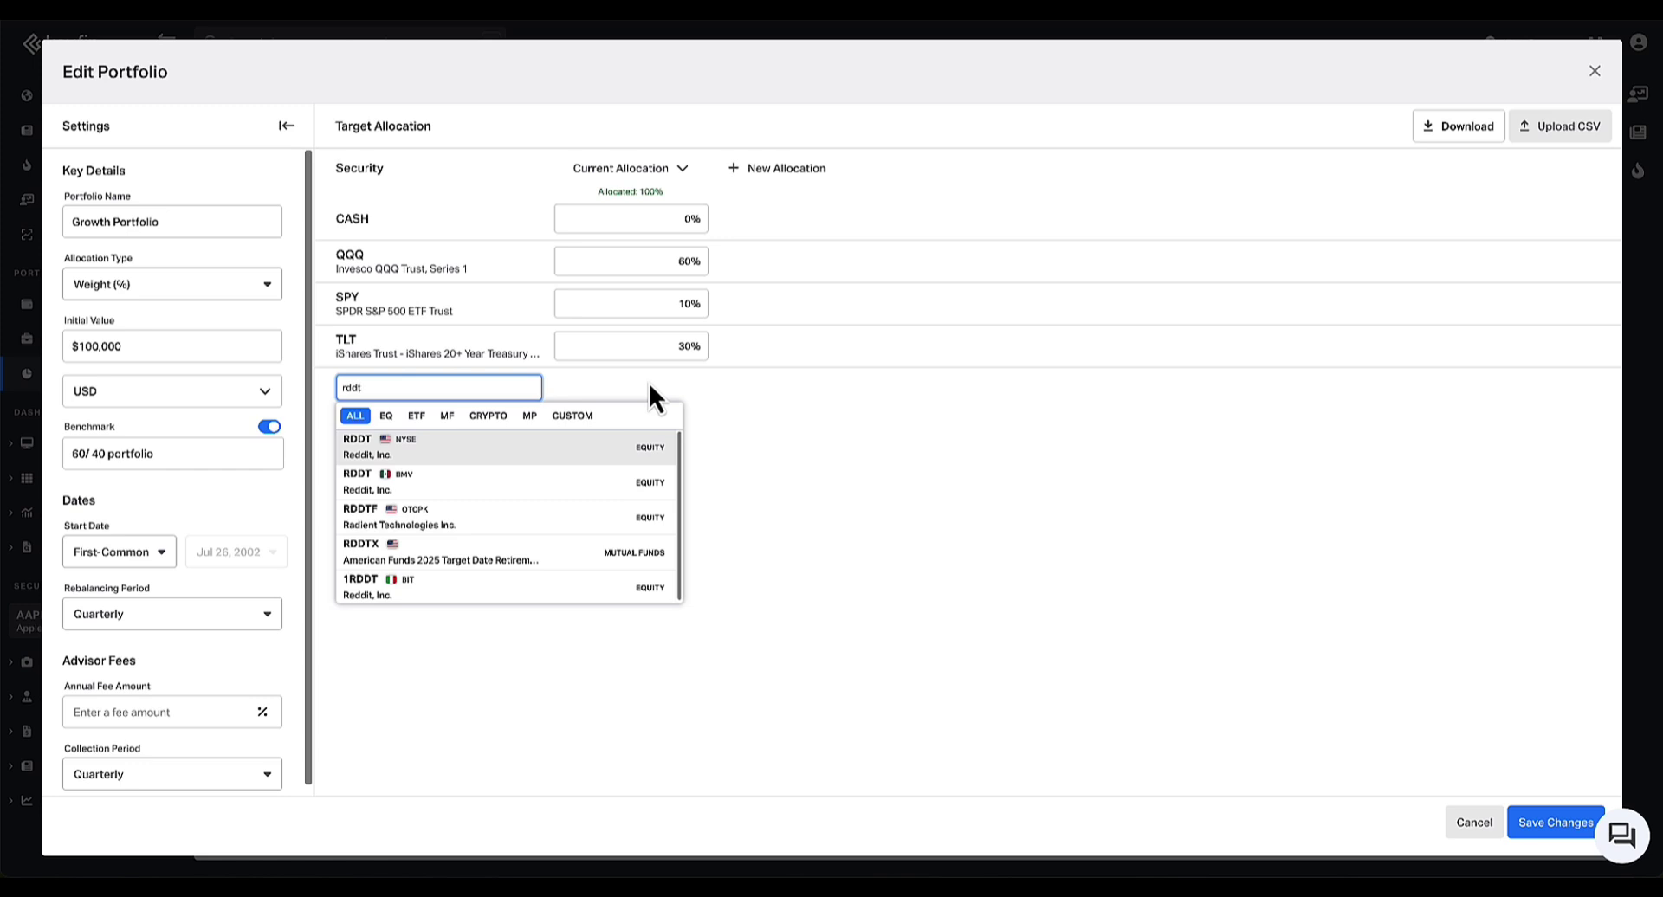
{"action": "left_click", "coordinate": [494, 450]}
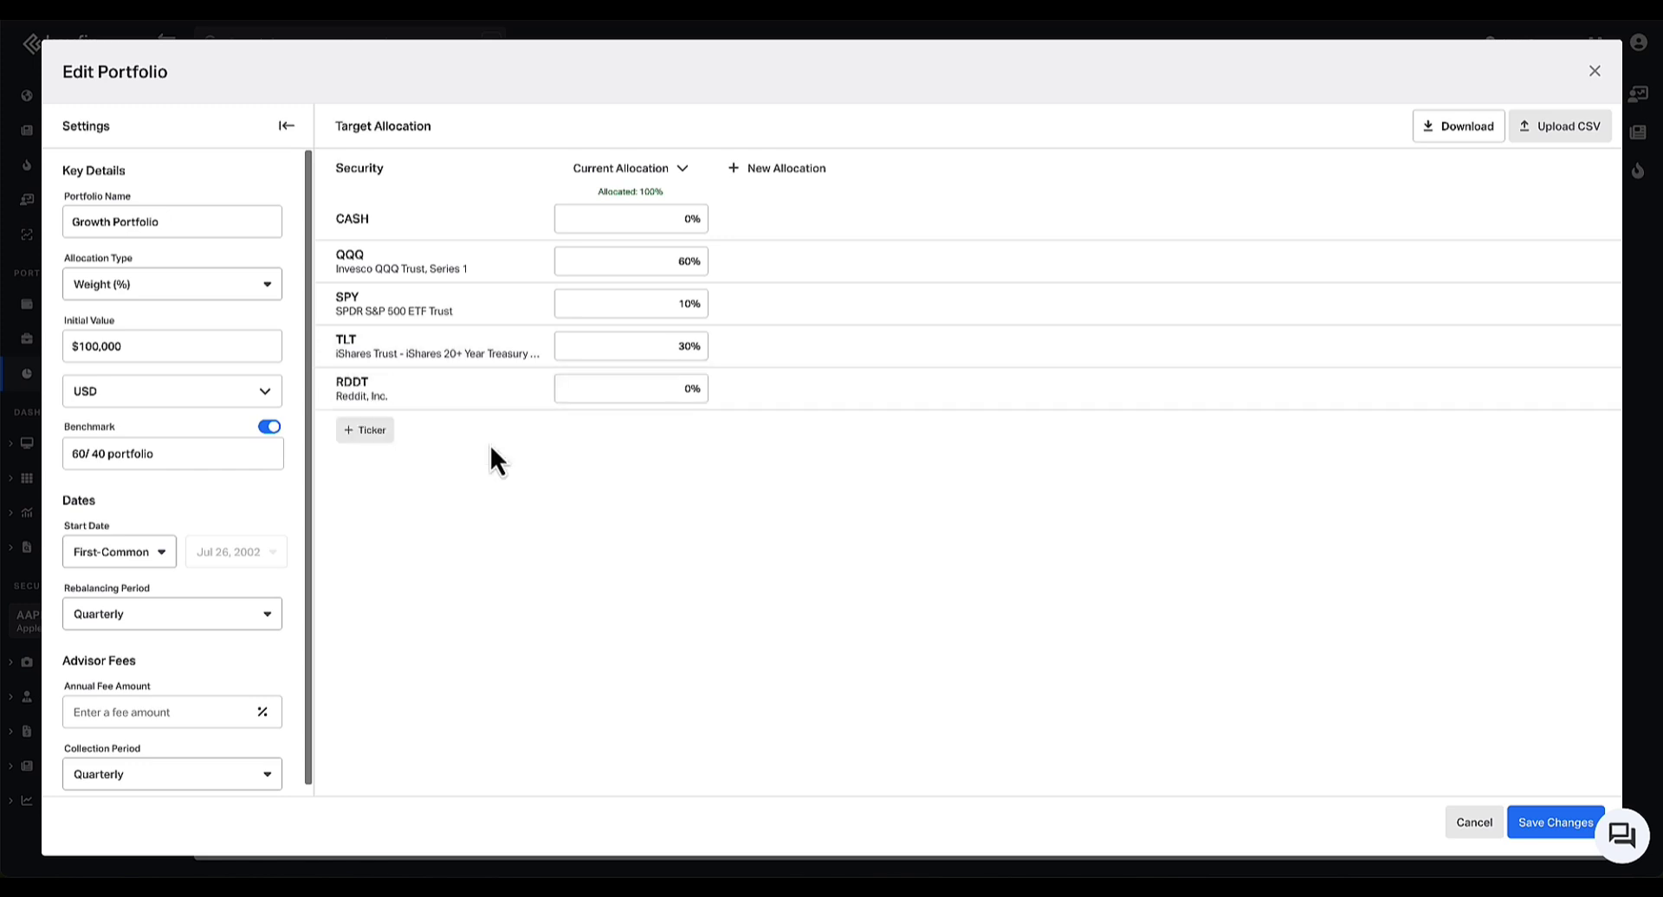
{"action": "left_click", "coordinate": [647, 395]}
{"action": "type", "text": "10"}
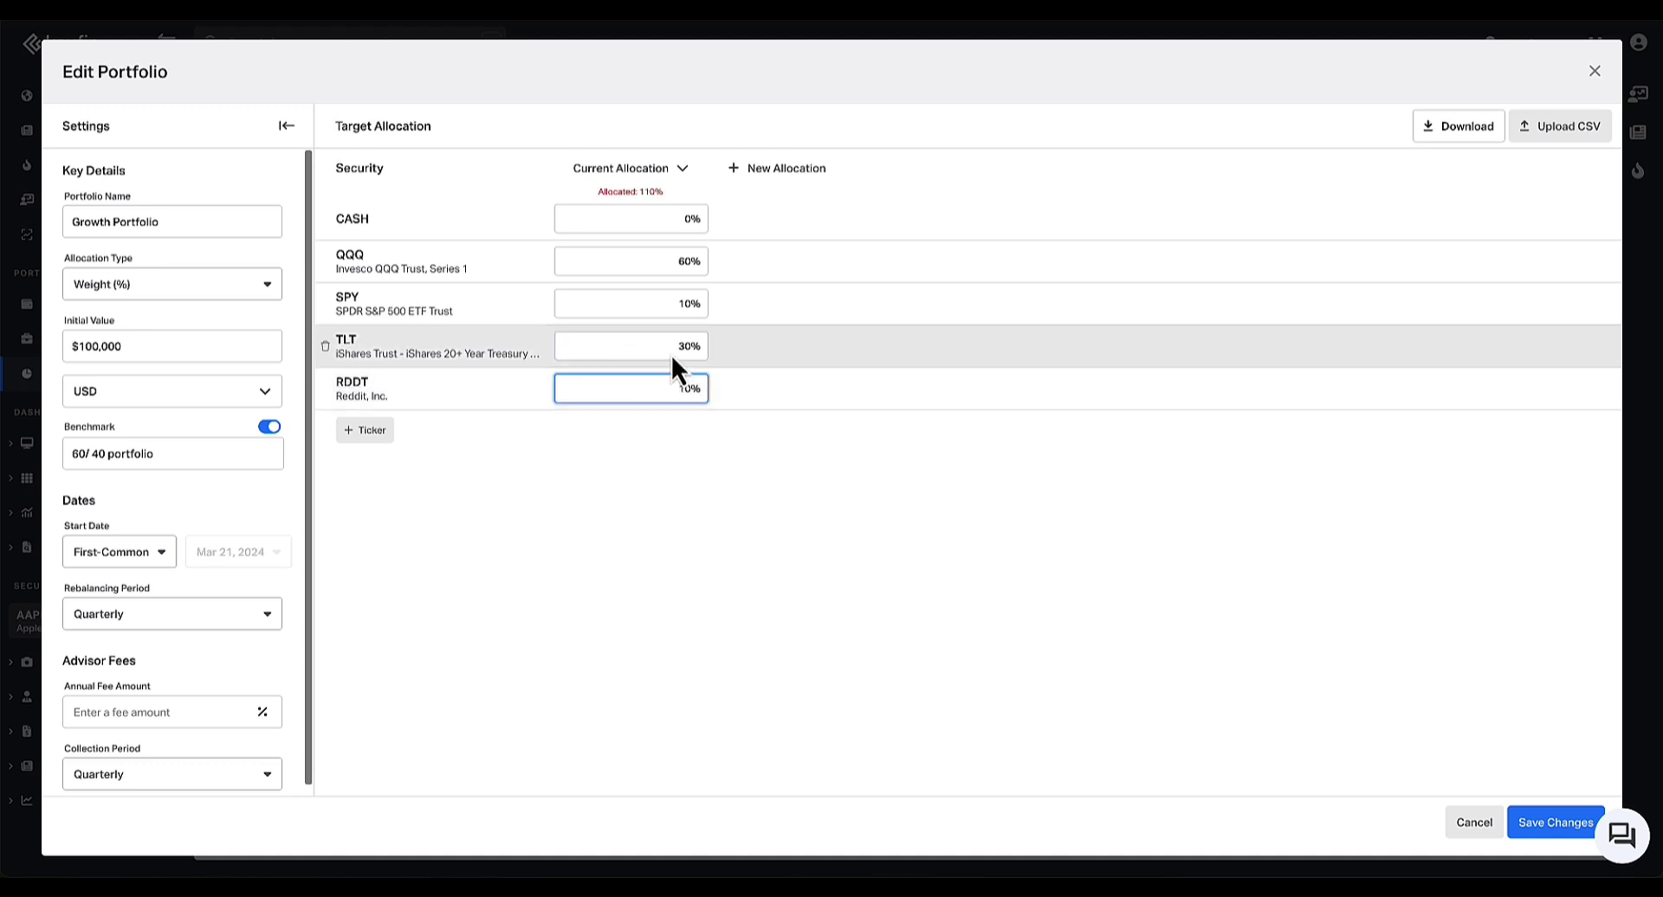
{"action": "left_click", "coordinate": [659, 262]}
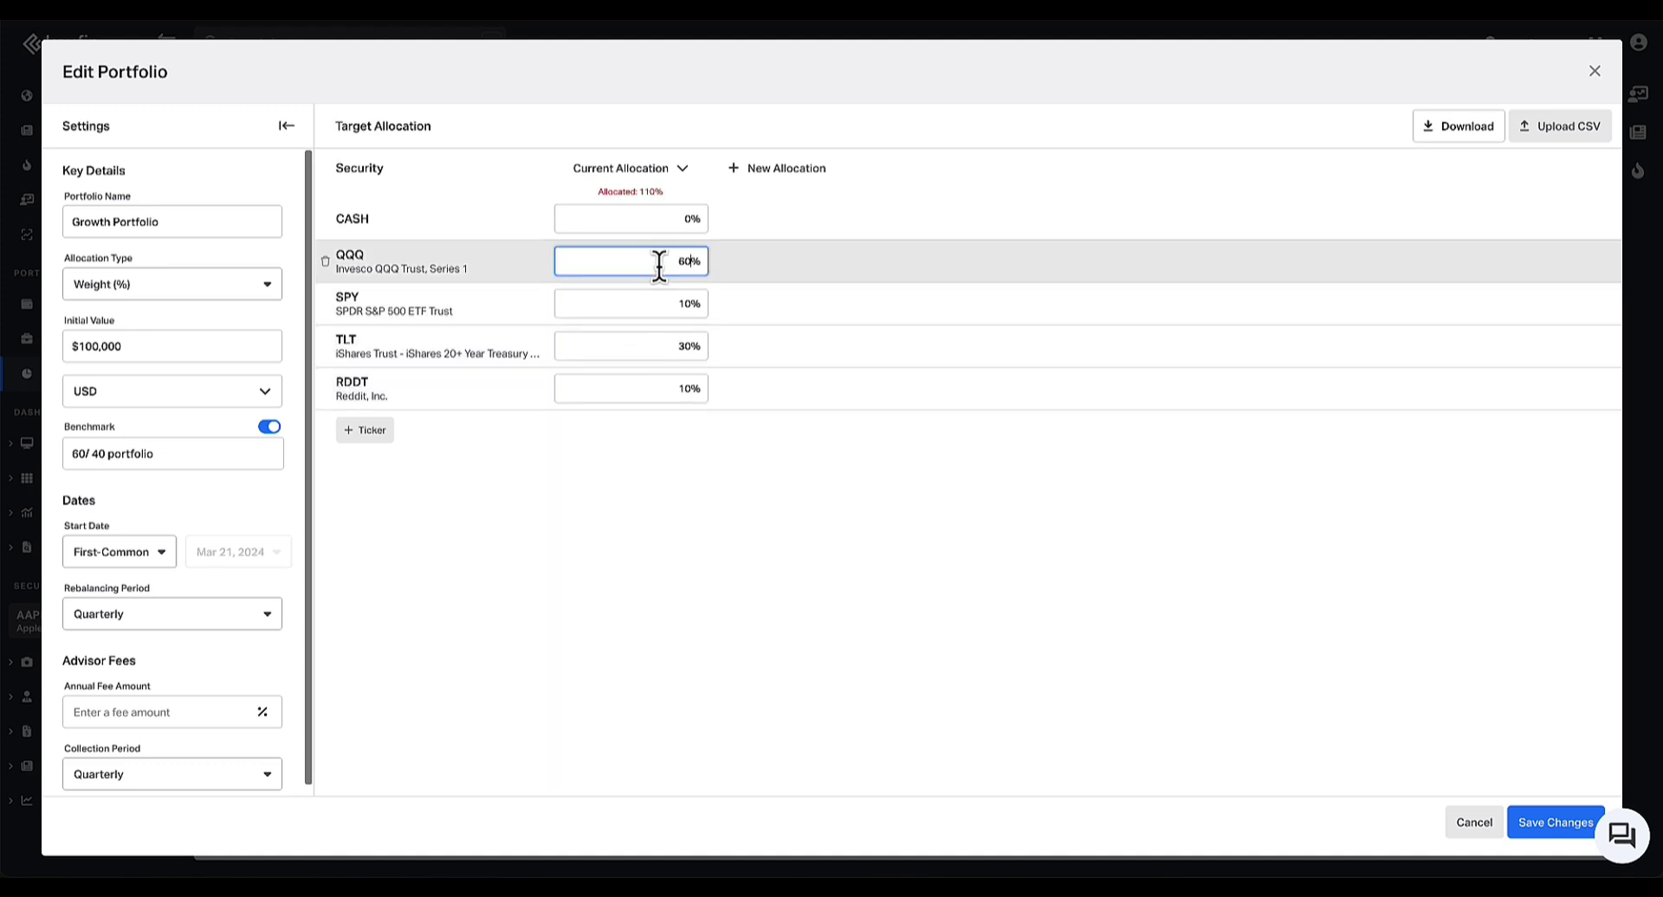
{"action": "left_click", "coordinate": [657, 513]}
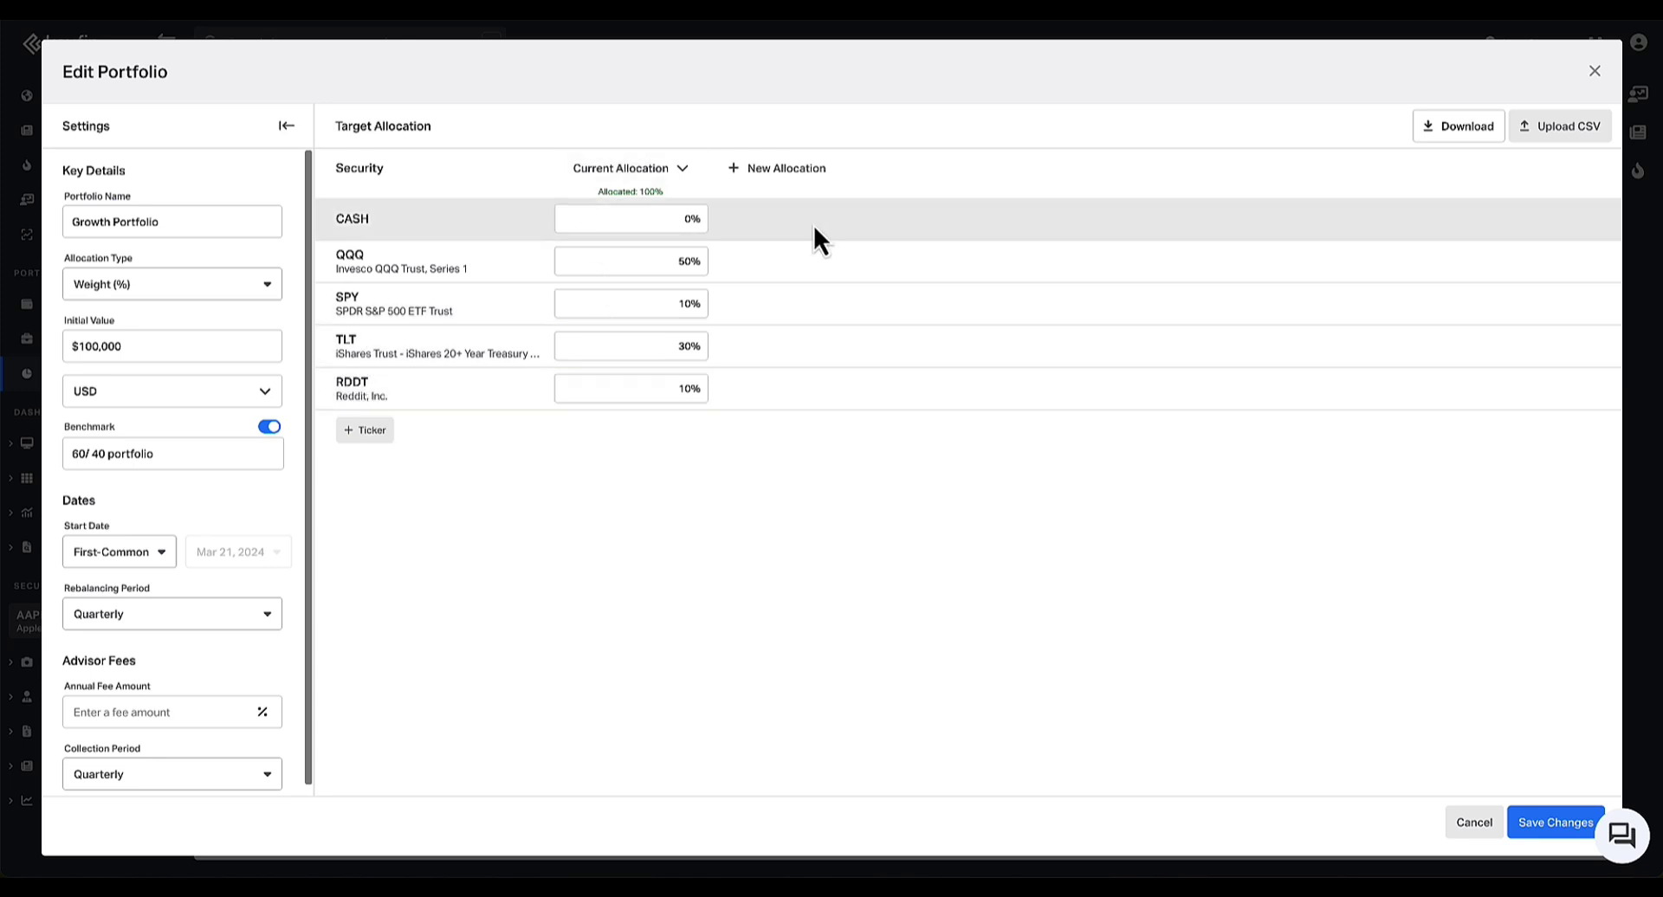
Try an allocation dated Mar 25, 2024 with RDDT set to 0% in the earlier allocation, and cancel the portfolio edits
{"action": "left_click", "coordinate": [784, 173]}
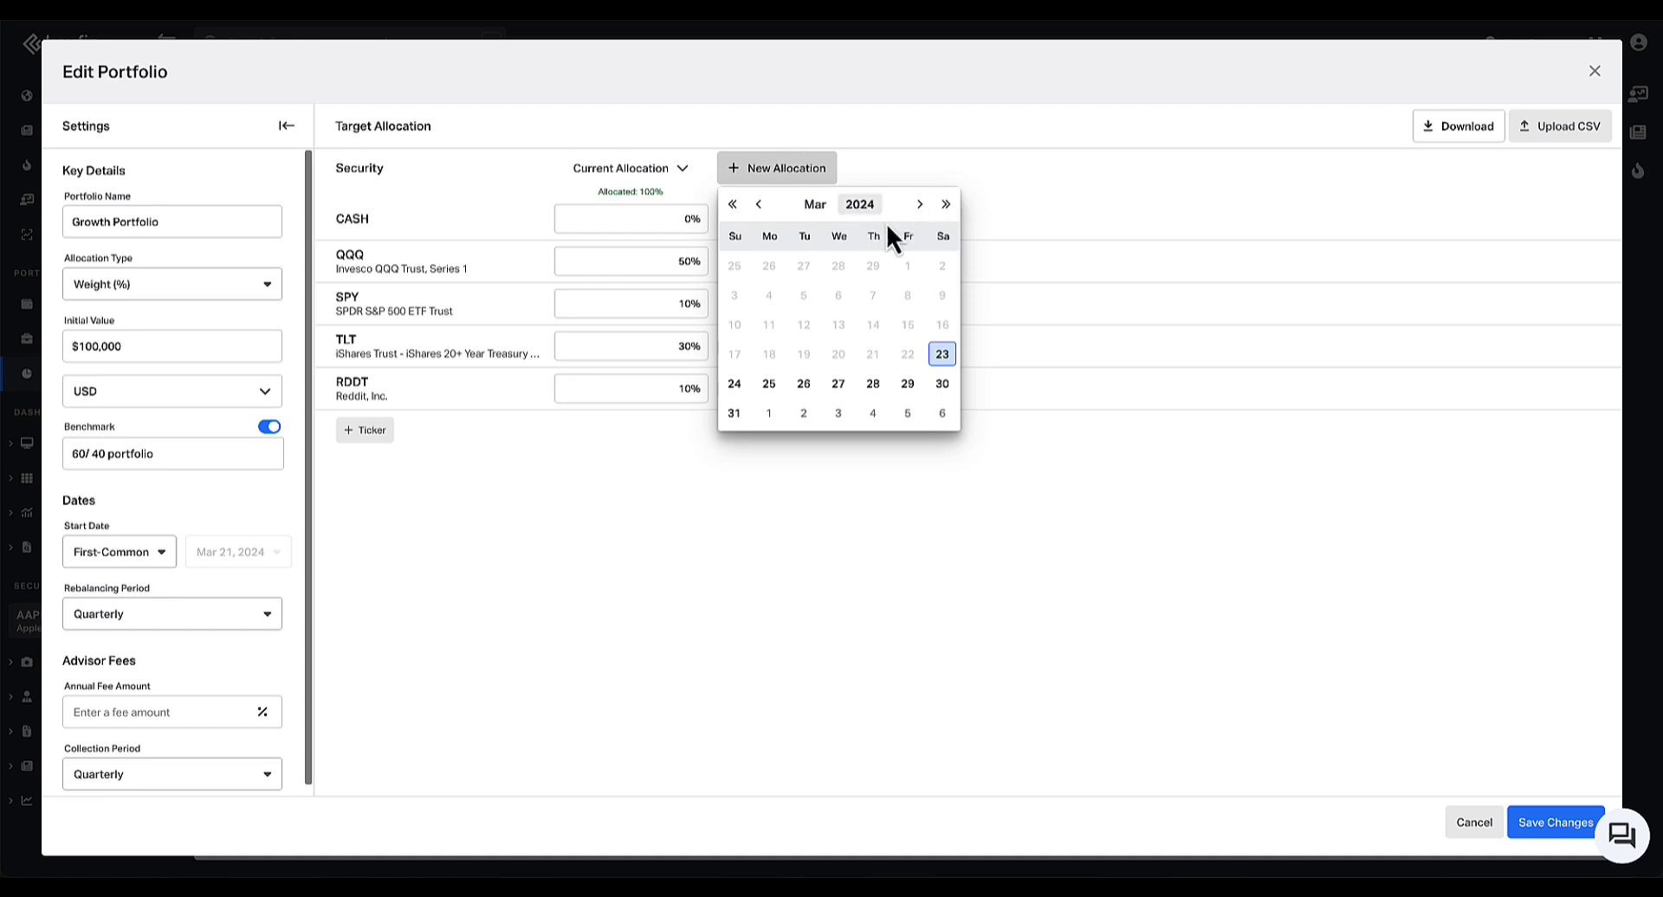
{"action": "left_click", "coordinate": [769, 384]}
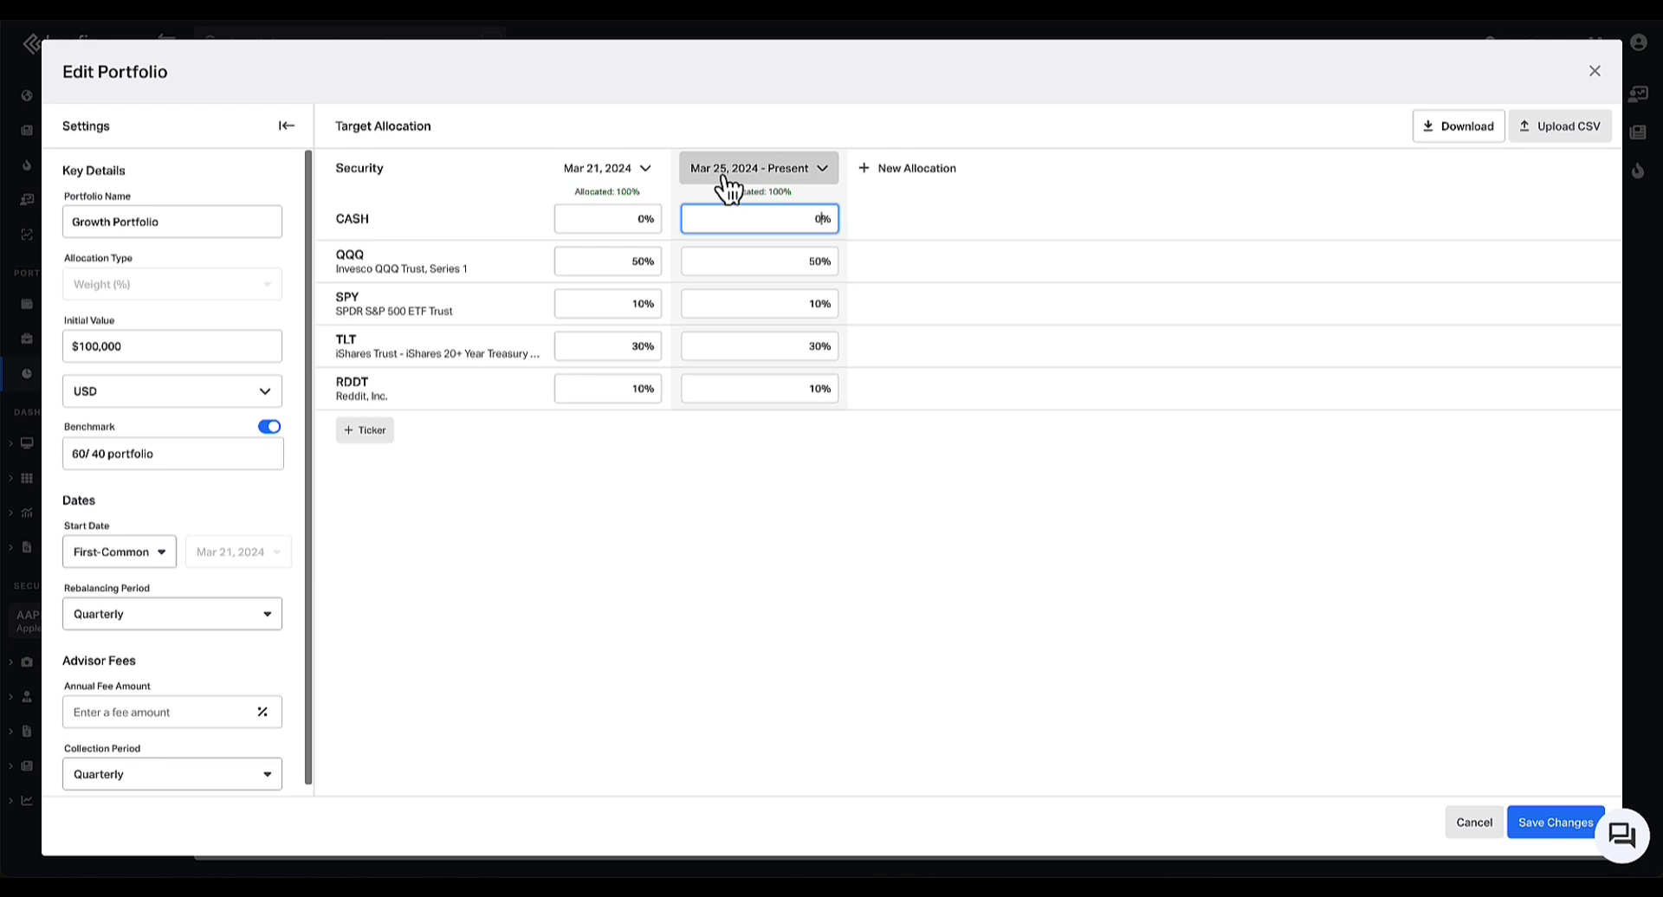
{"action": "left_click", "coordinate": [612, 390]}
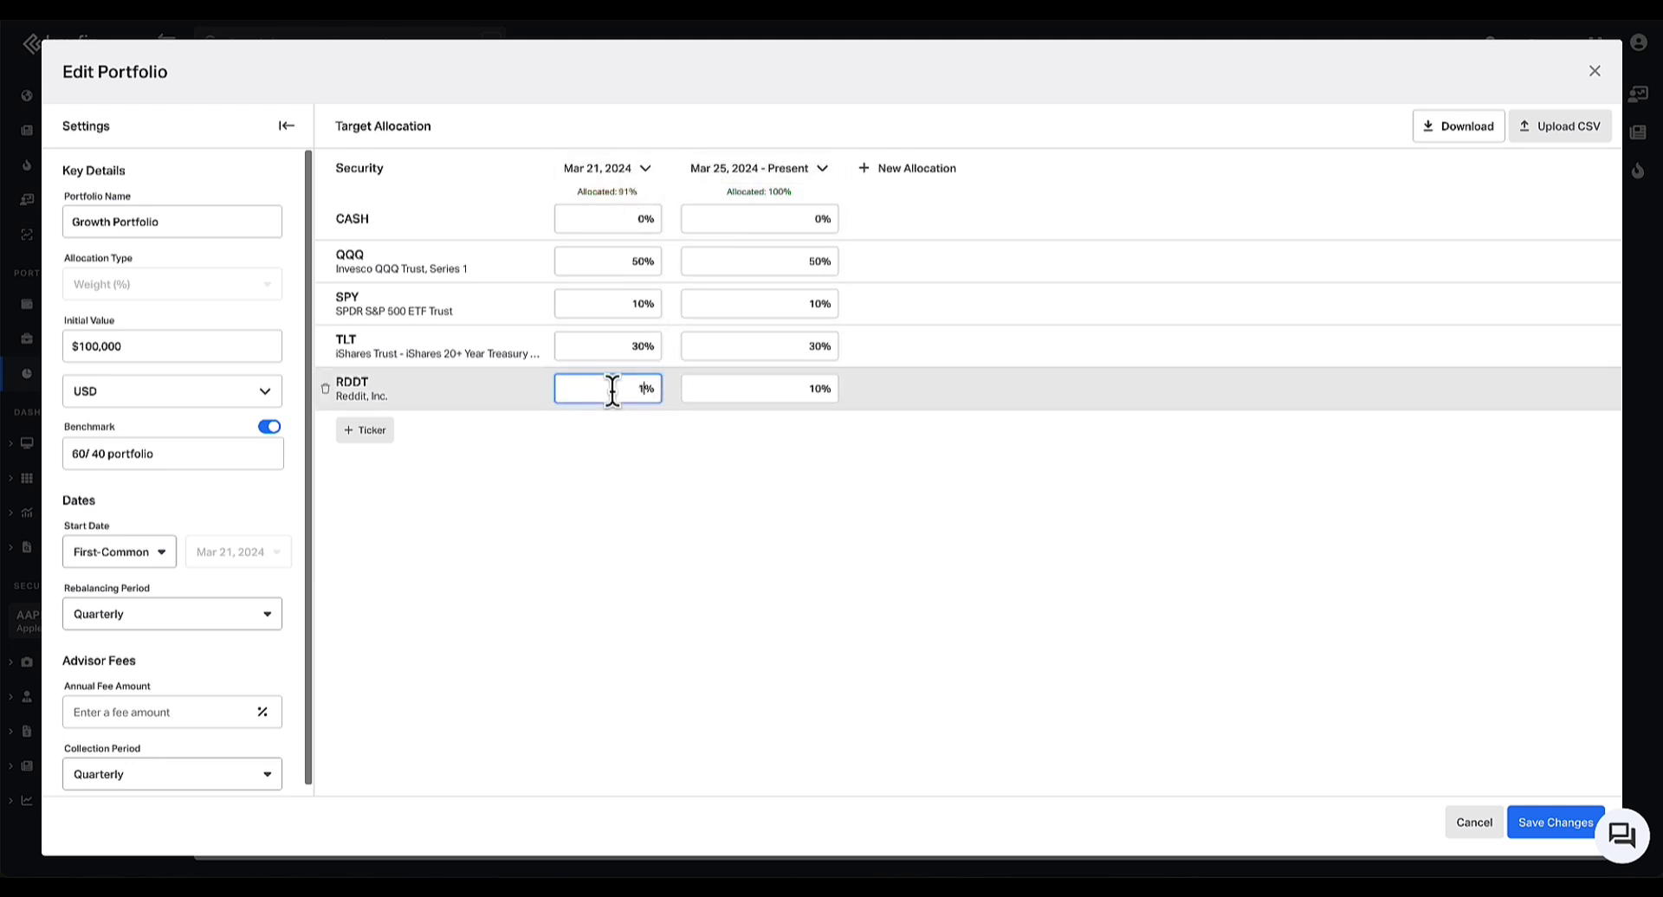
{"action": "key", "text": "BackSpace"}
{"action": "left_click", "coordinate": [667, 538]}
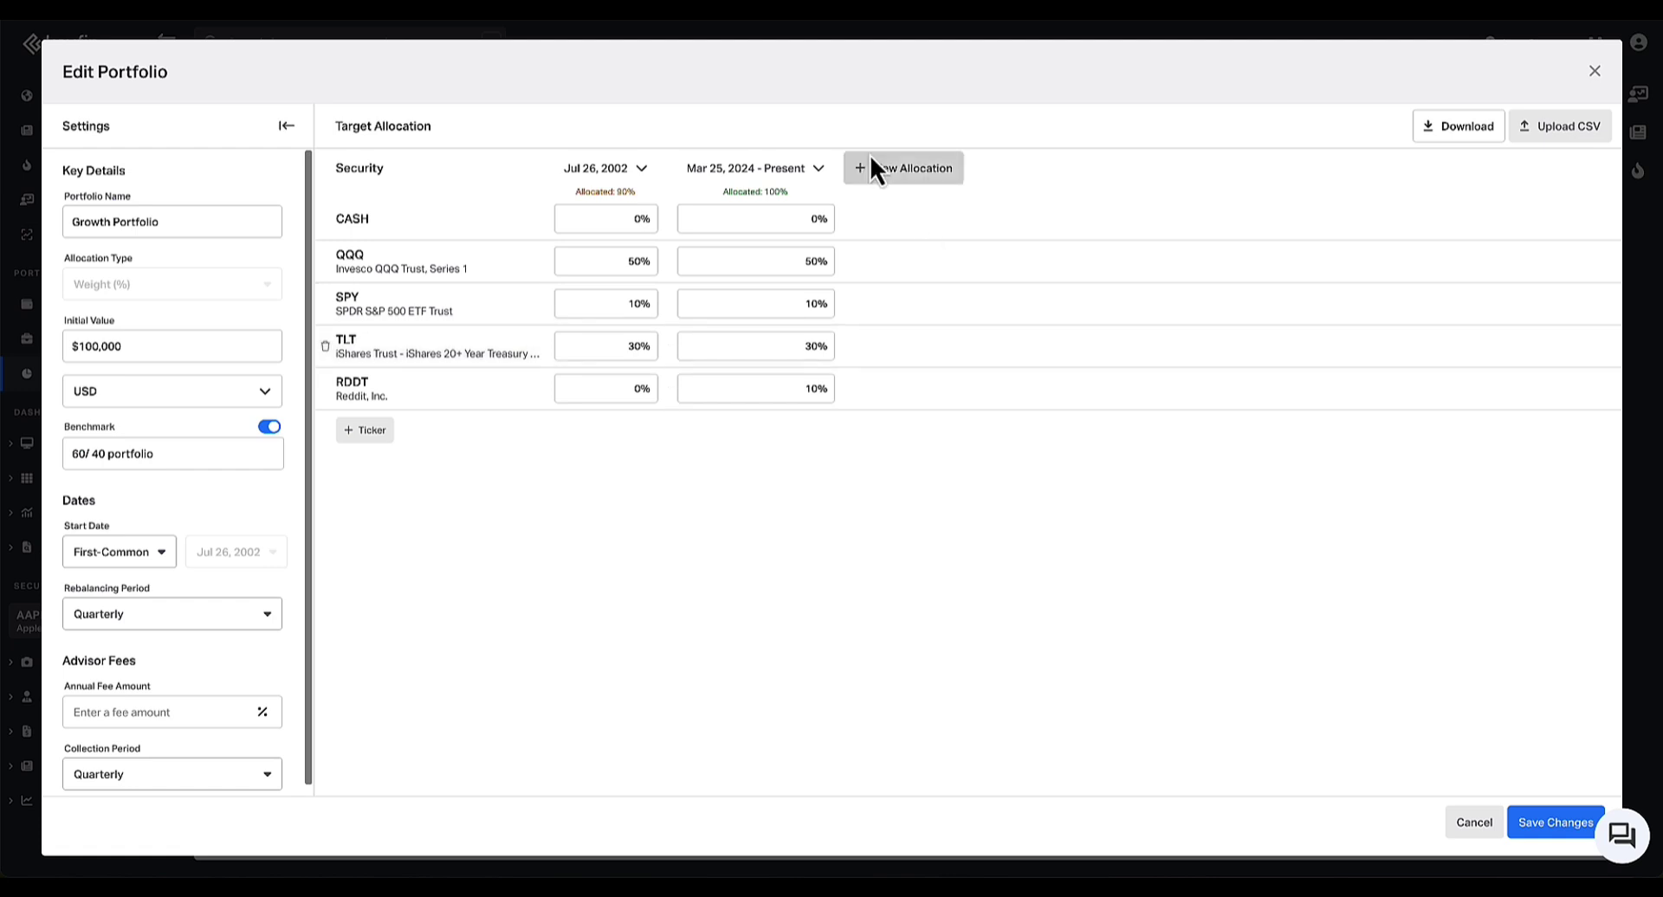
{"action": "left_click", "coordinate": [1474, 825]}
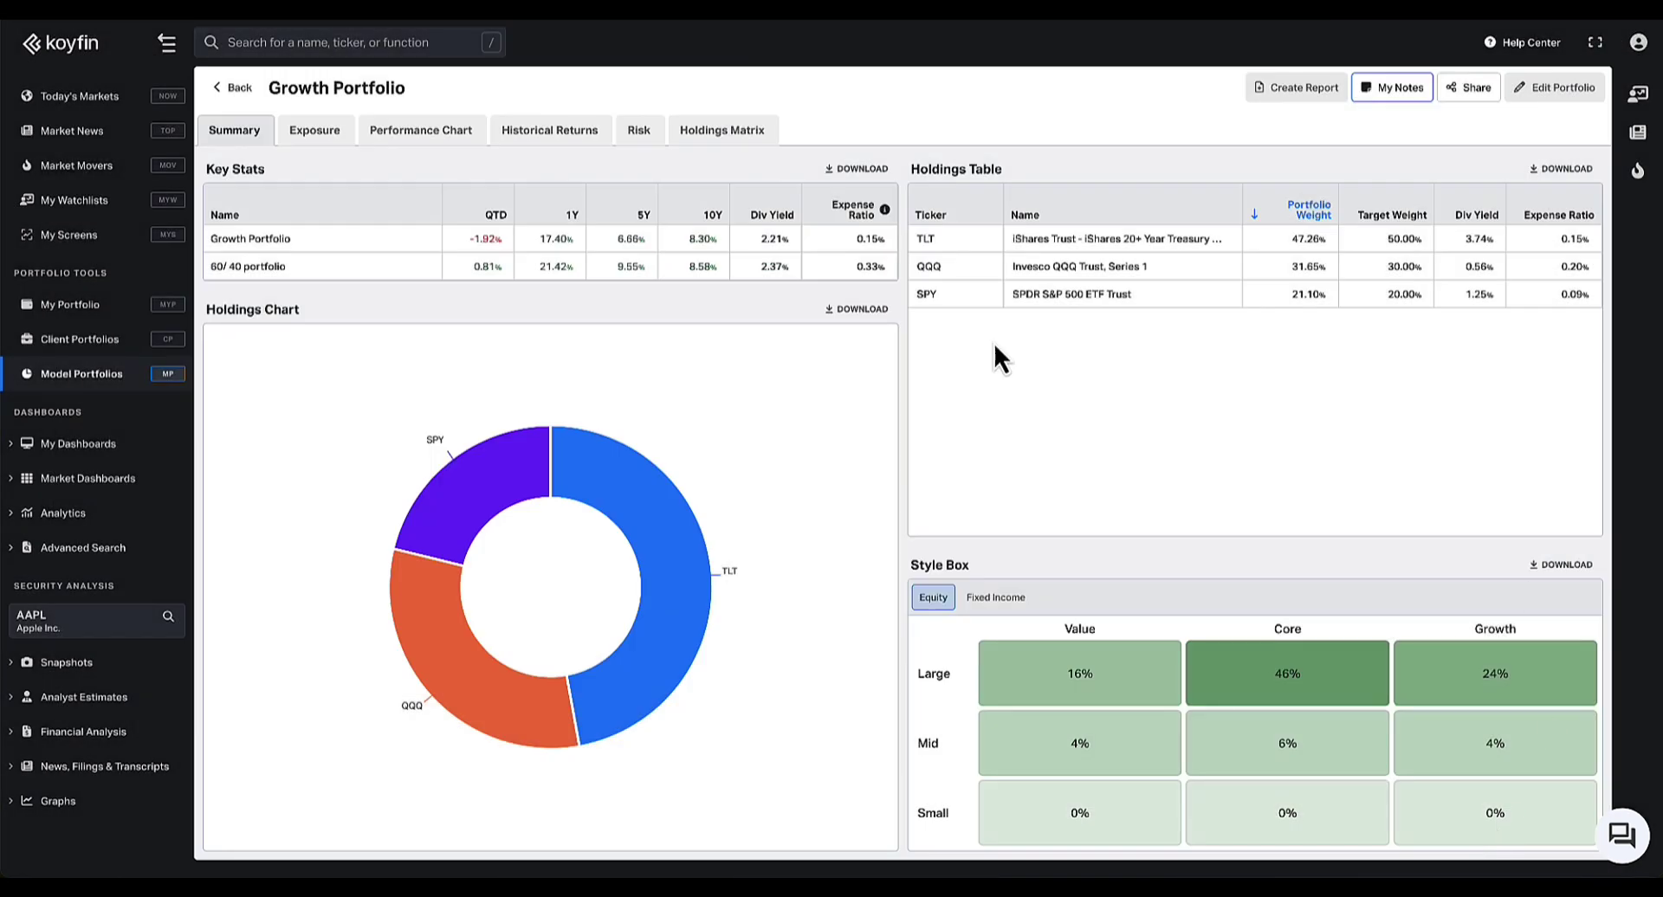
Check Growth Portfolio's saved target allocations in its edit settings and return to the Model Portfolios list
{"action": "left_click", "coordinate": [1545, 88]}
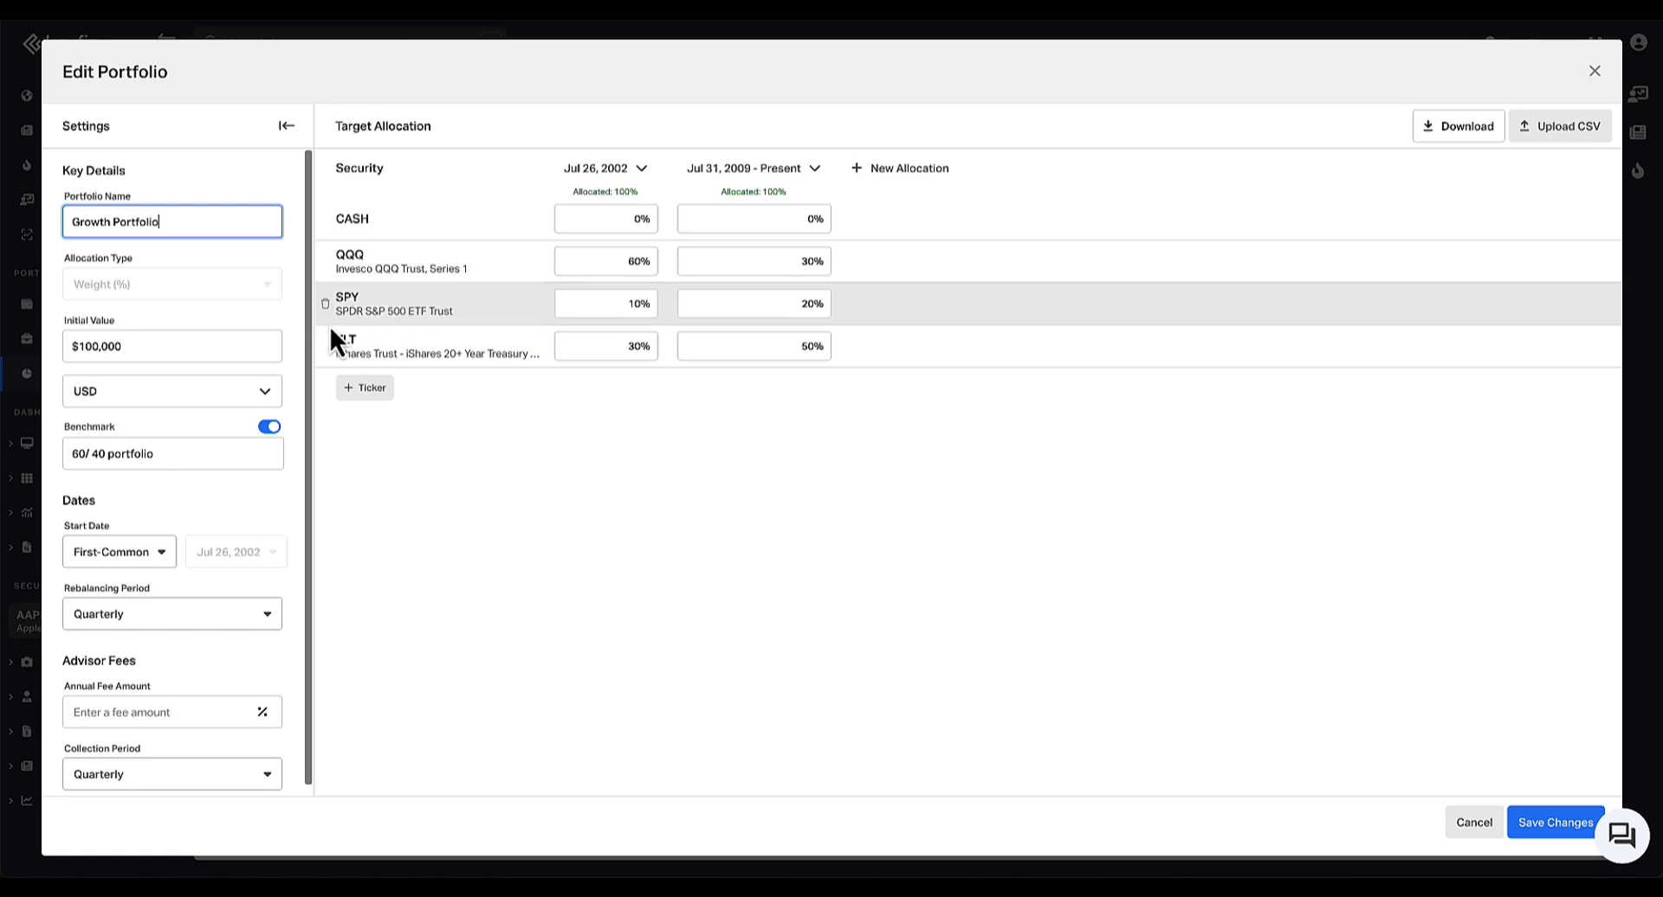
{"action": "left_click", "coordinate": [1594, 71]}
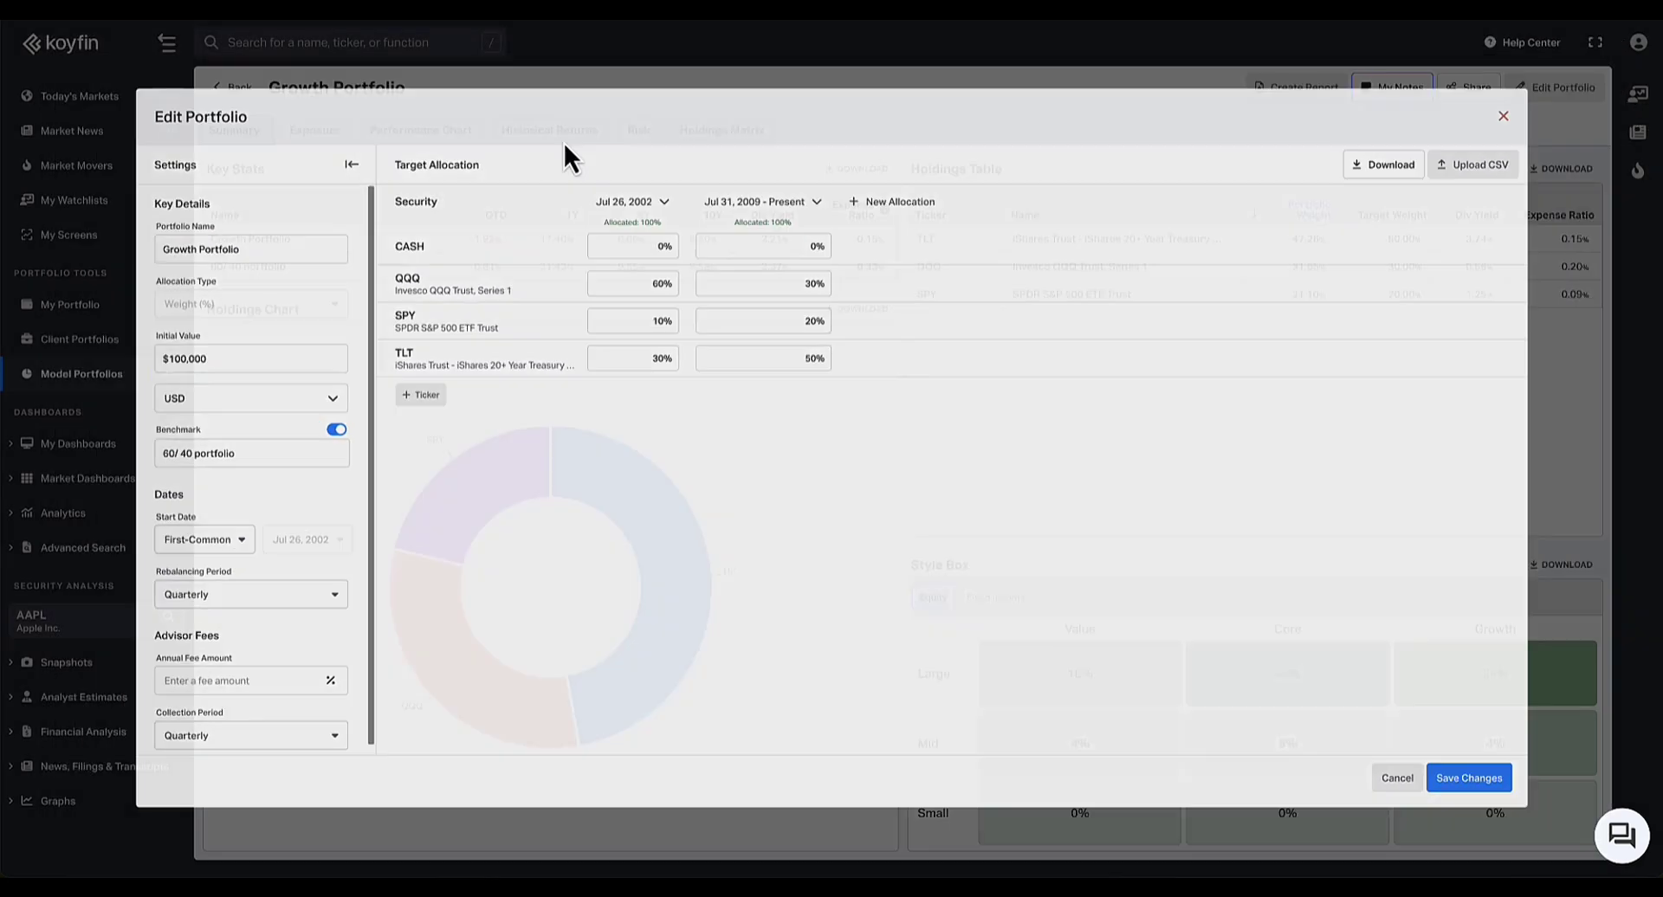
{"action": "left_click", "coordinate": [216, 92]}
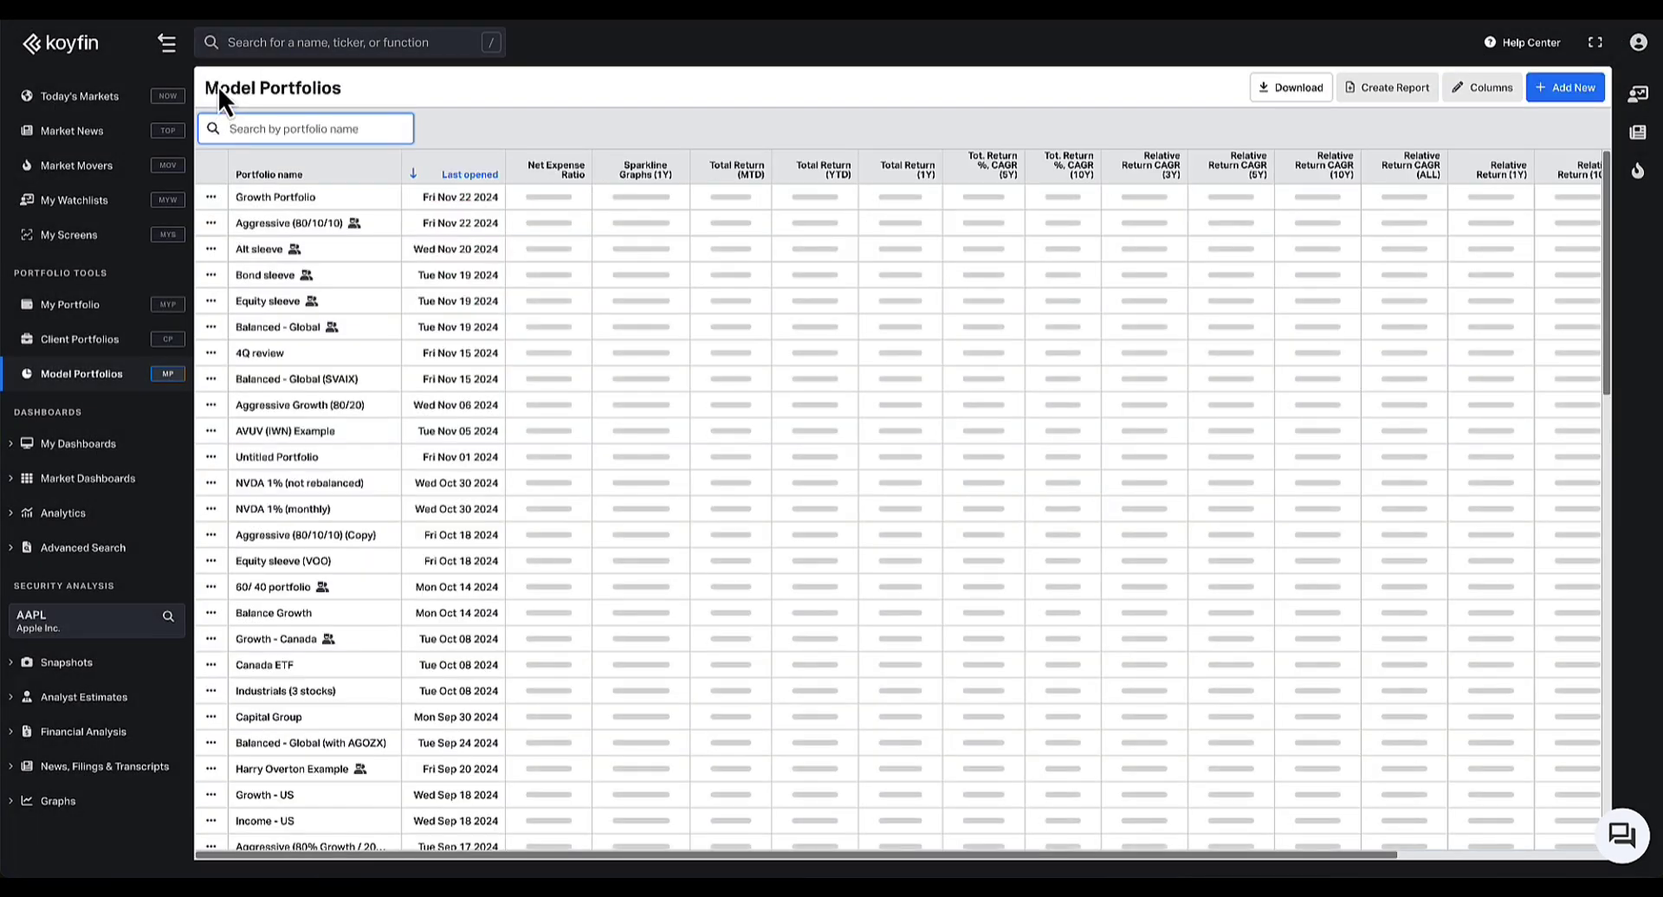
Review the Equity sleeve portfolio's holdings and target allocation settings, and return to the Model Portfolios list
{"action": "left_click", "coordinate": [250, 303]}
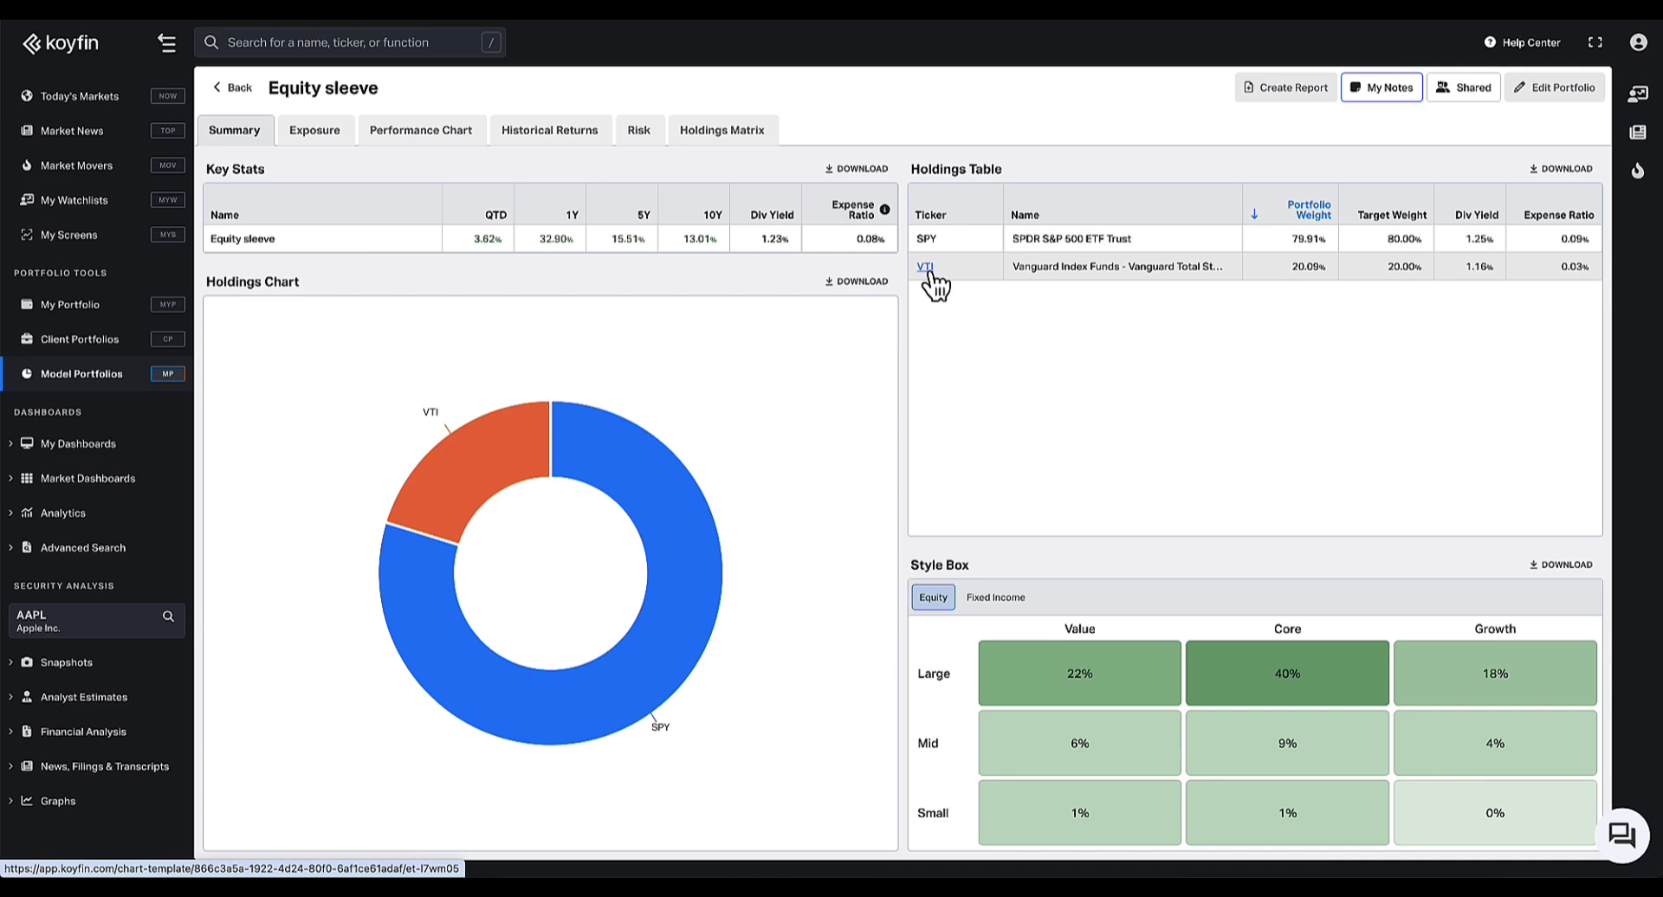
{"action": "left_click", "coordinate": [1560, 89]}
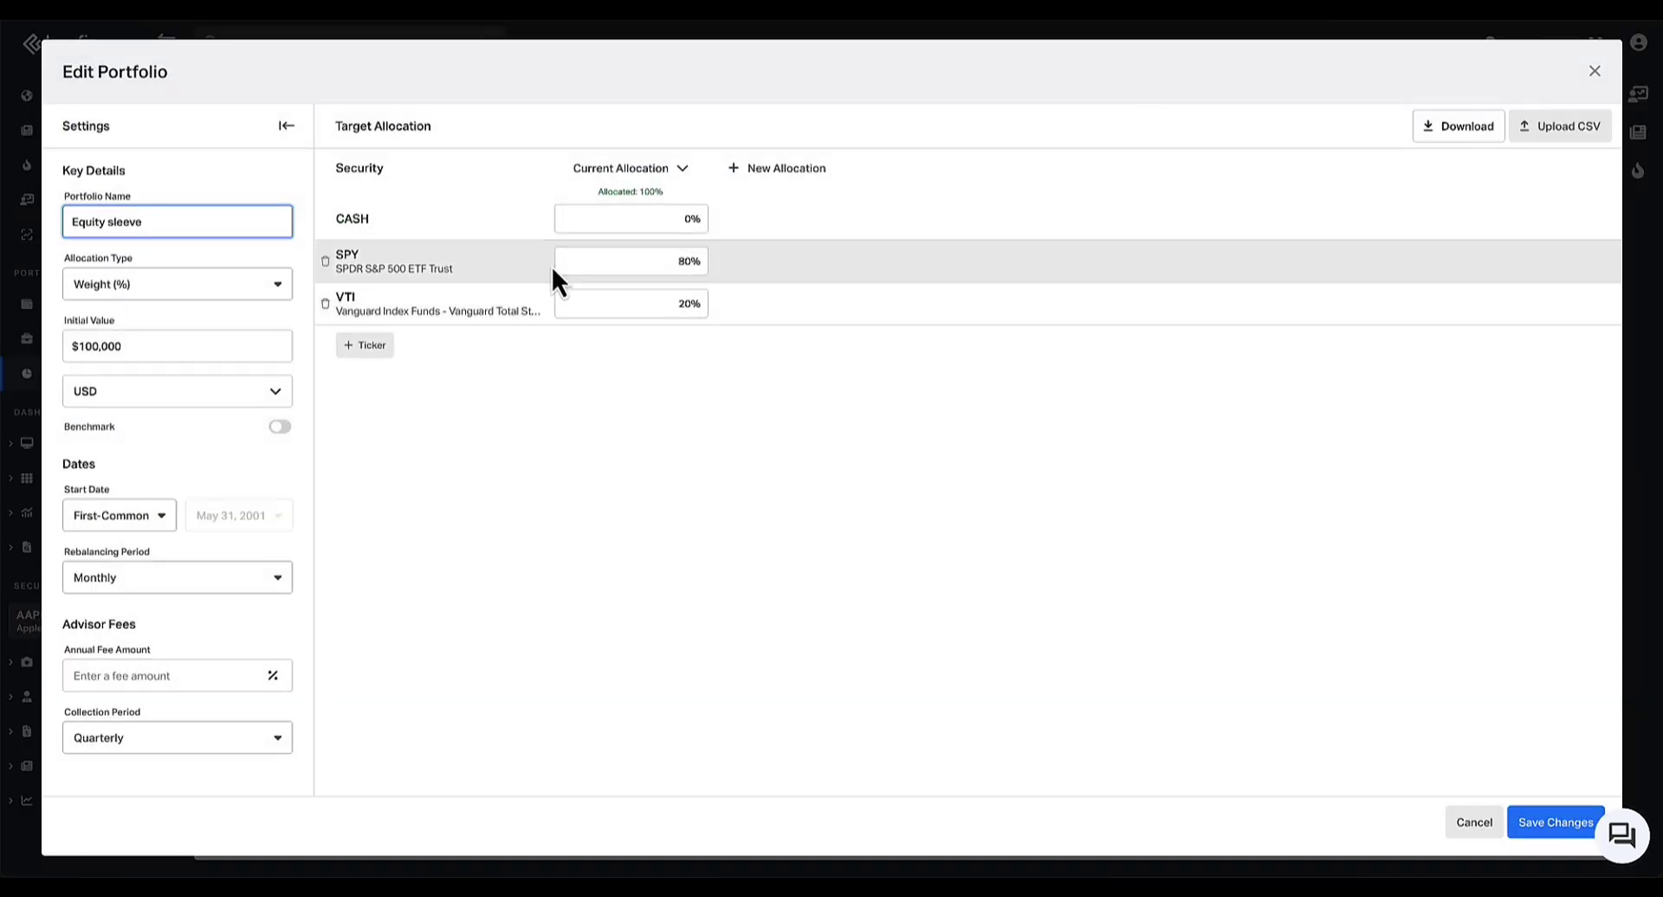
{"action": "left_click", "coordinate": [1594, 71]}
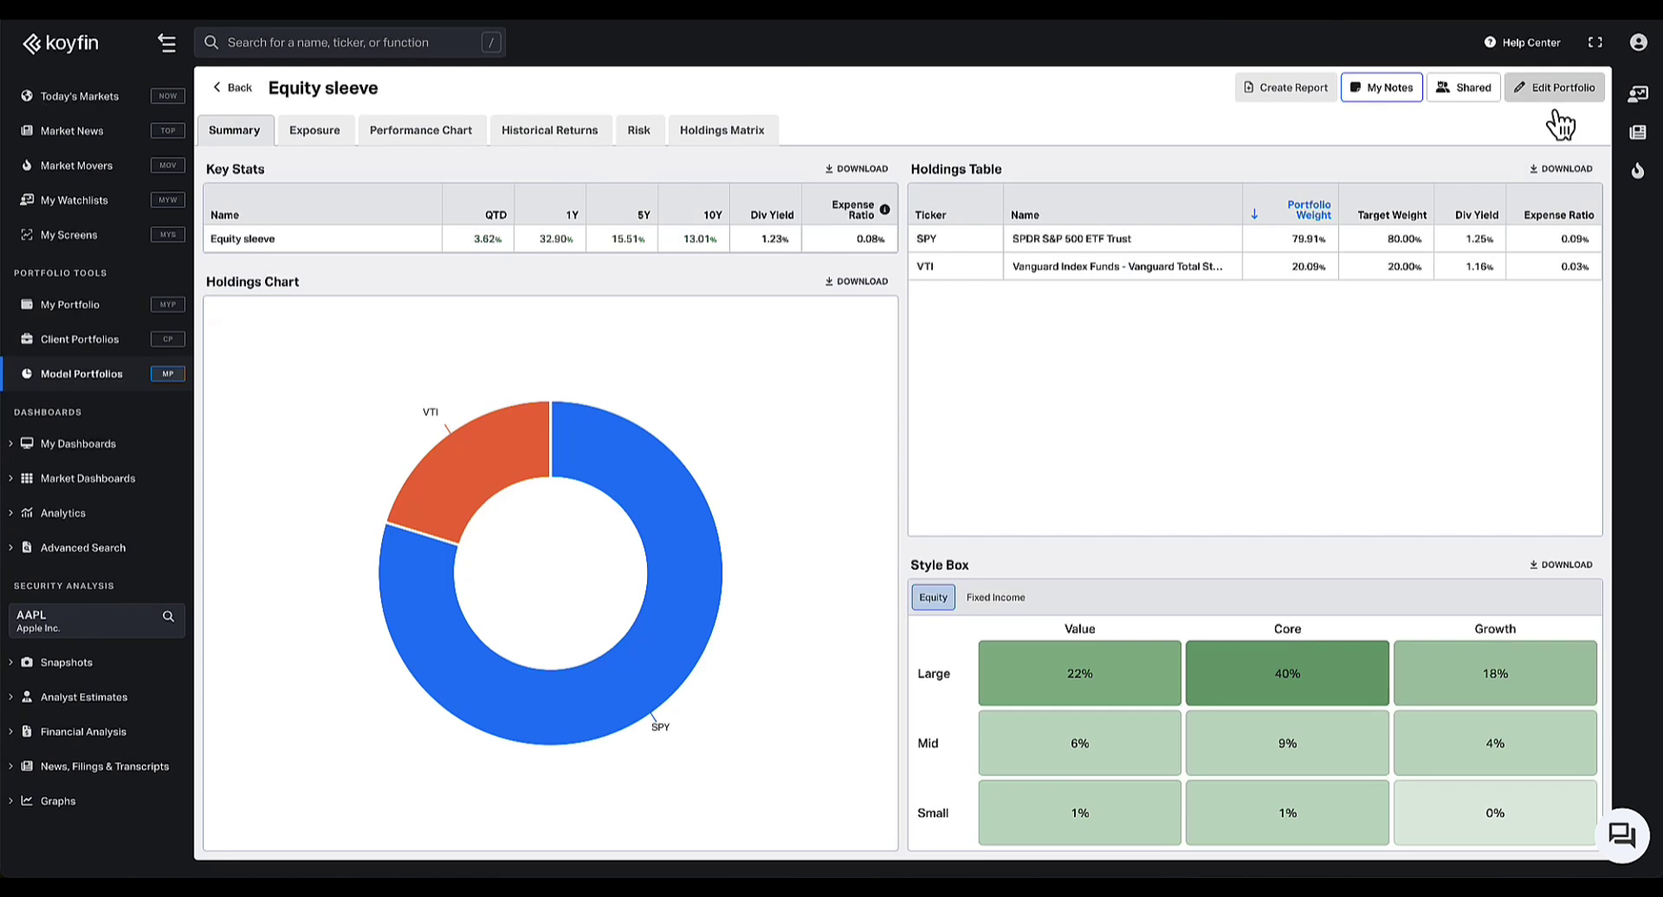
{"action": "left_click", "coordinate": [236, 89]}
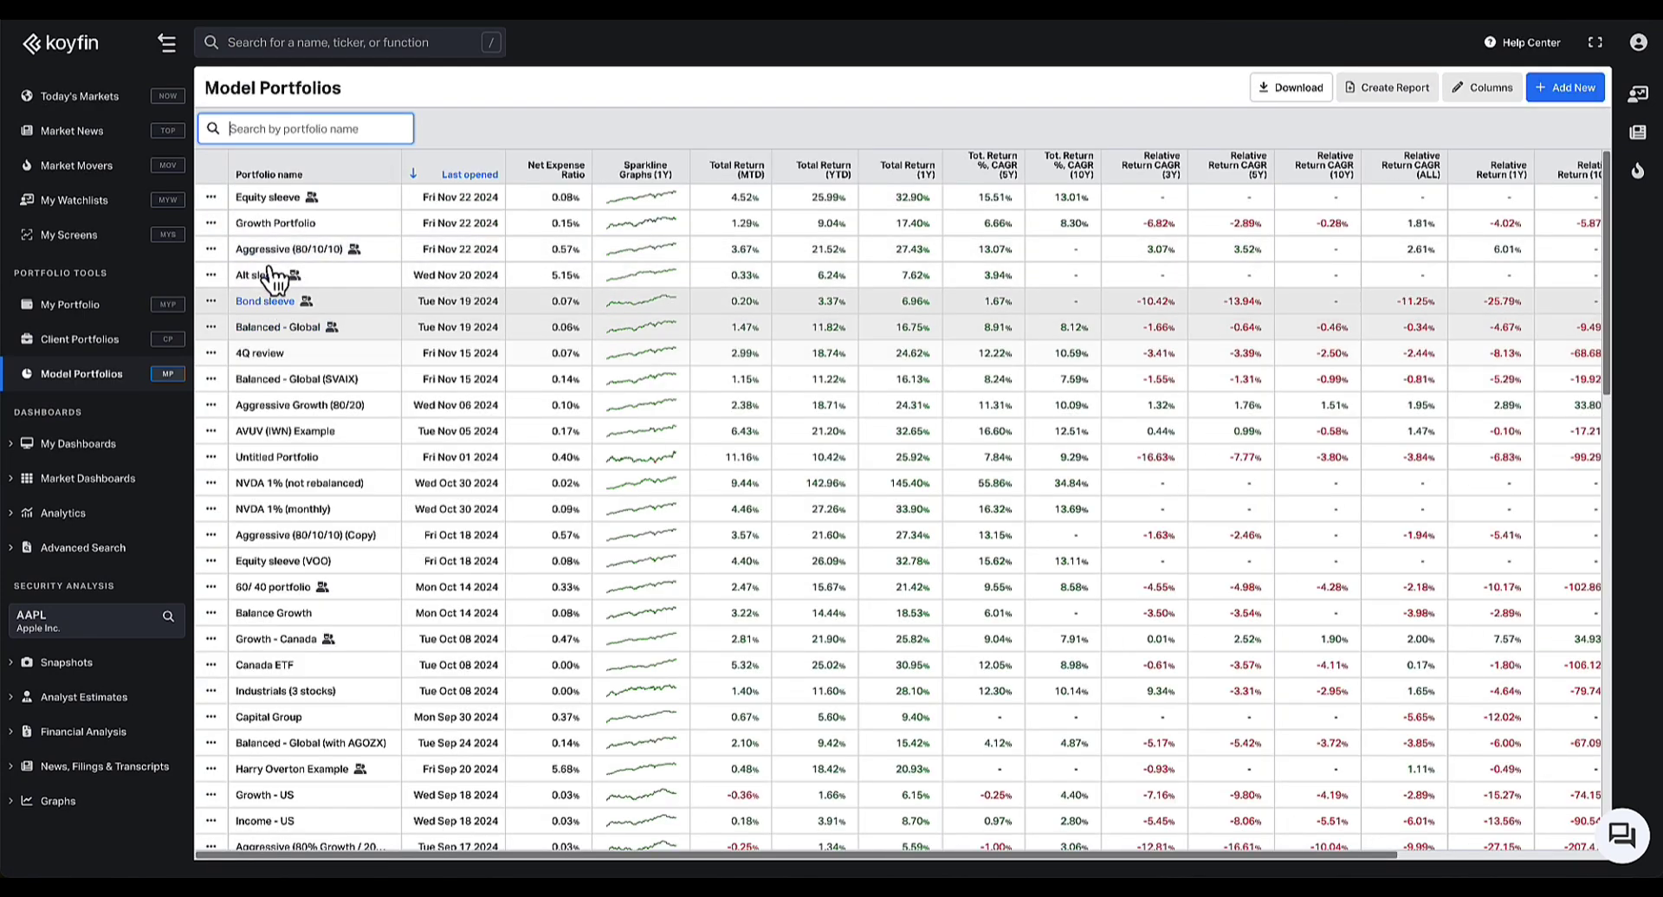
Review the holdings summaries of the Bond sleeve and Alt sleeve portfolios, returning to the Model Portfolios list after each
{"action": "left_click", "coordinate": [262, 303]}
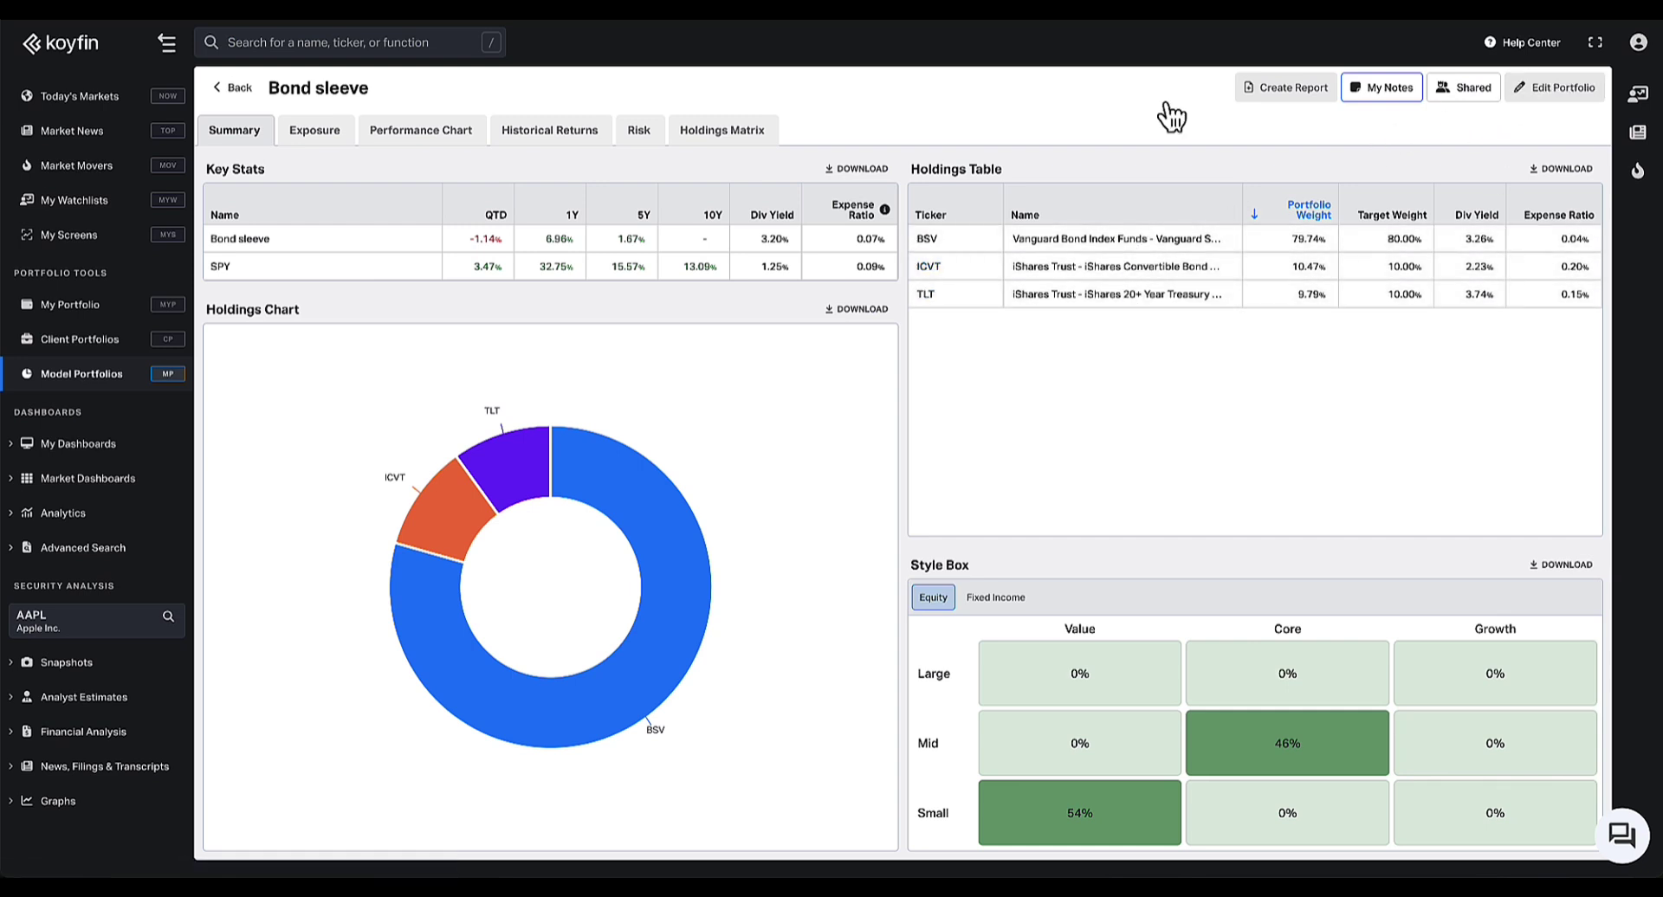
{"action": "left_click", "coordinate": [221, 88]}
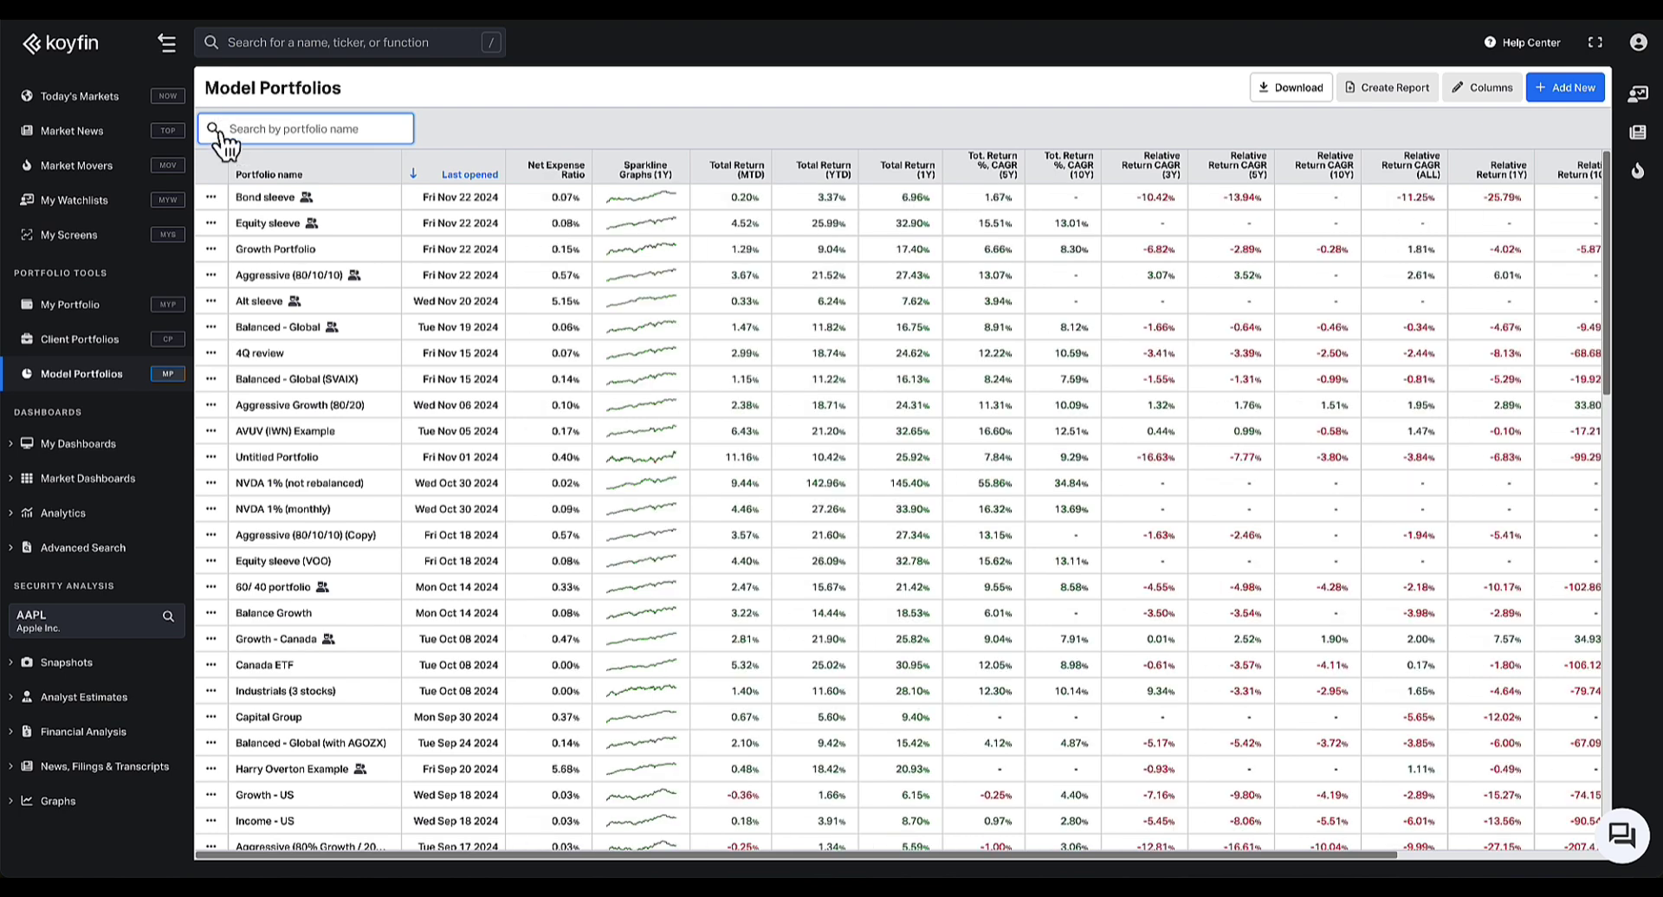
{"action": "left_click", "coordinate": [260, 303]}
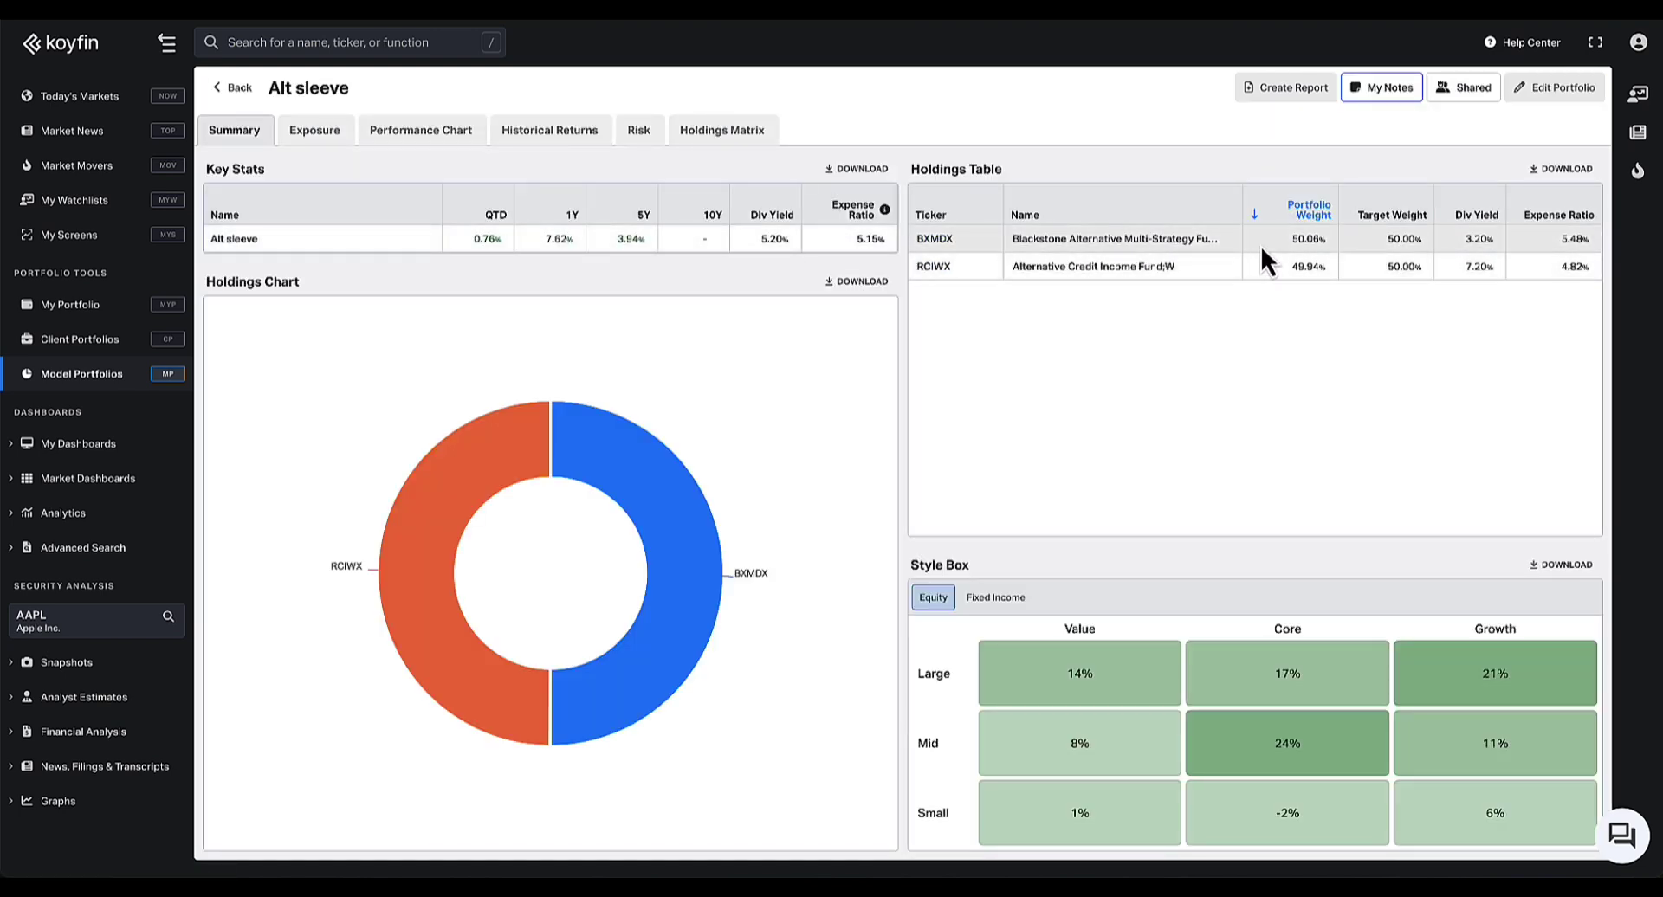
{"action": "left_click", "coordinate": [242, 89]}
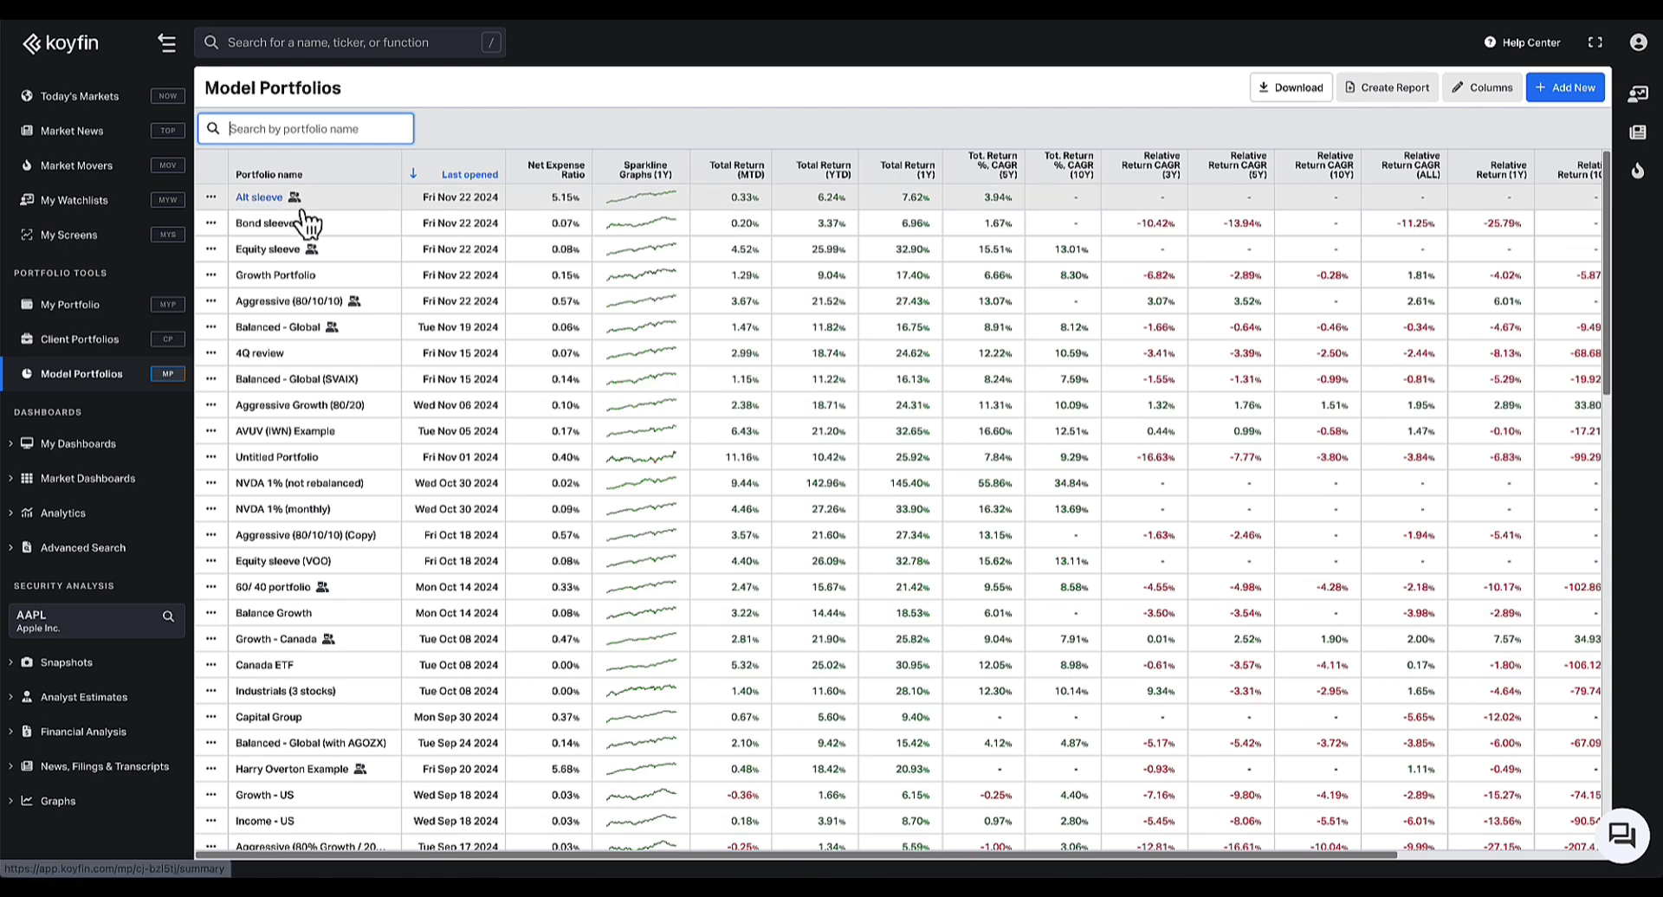
Check the Aggressive (80/10/10) target allocation, browse the model portfolios available as holdings, and save the portfolio without adding any
{"action": "left_click", "coordinate": [261, 303]}
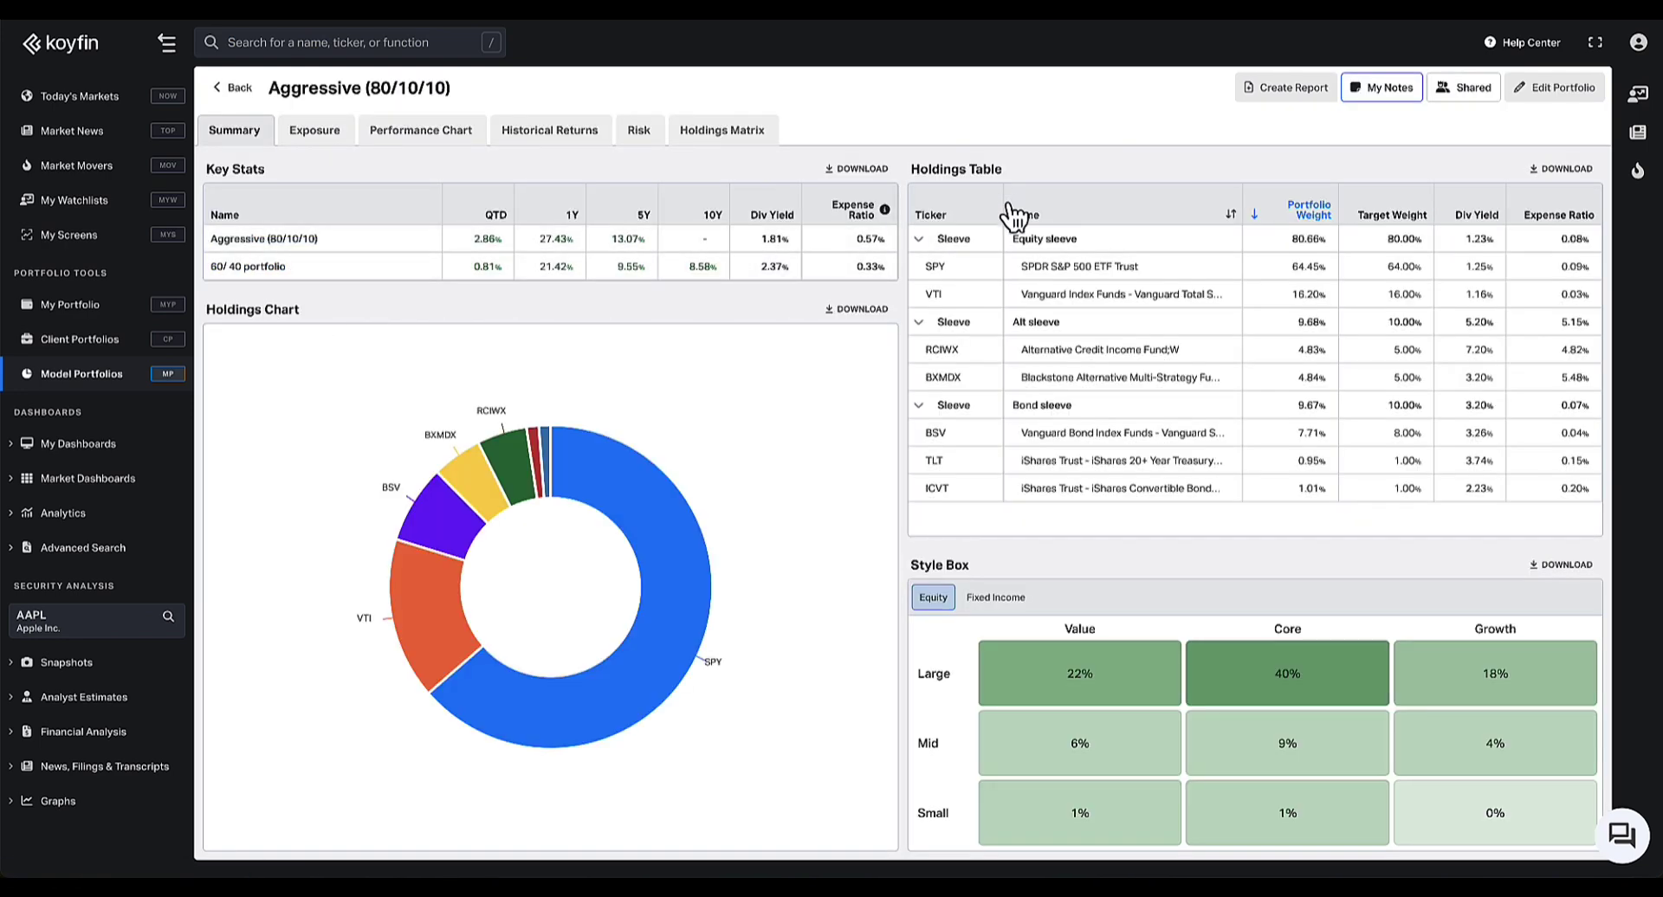
{"action": "left_click", "coordinate": [1541, 89]}
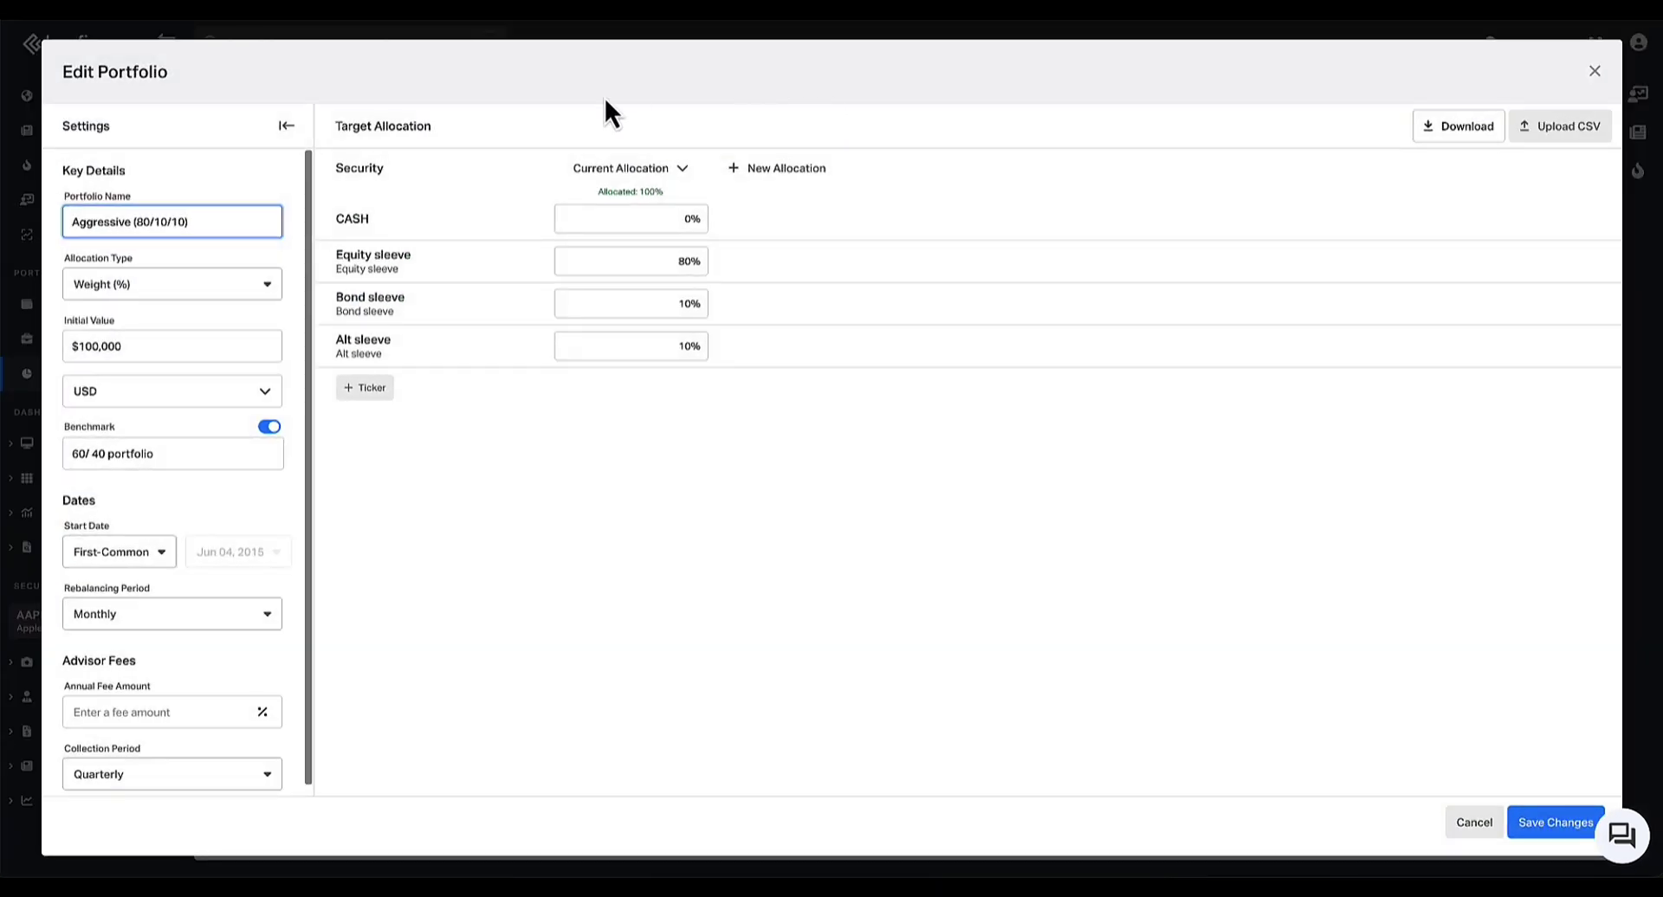
{"action": "left_click", "coordinate": [365, 389]}
{"action": "left_click", "coordinate": [390, 419]}
{"action": "left_click", "coordinate": [419, 420]}
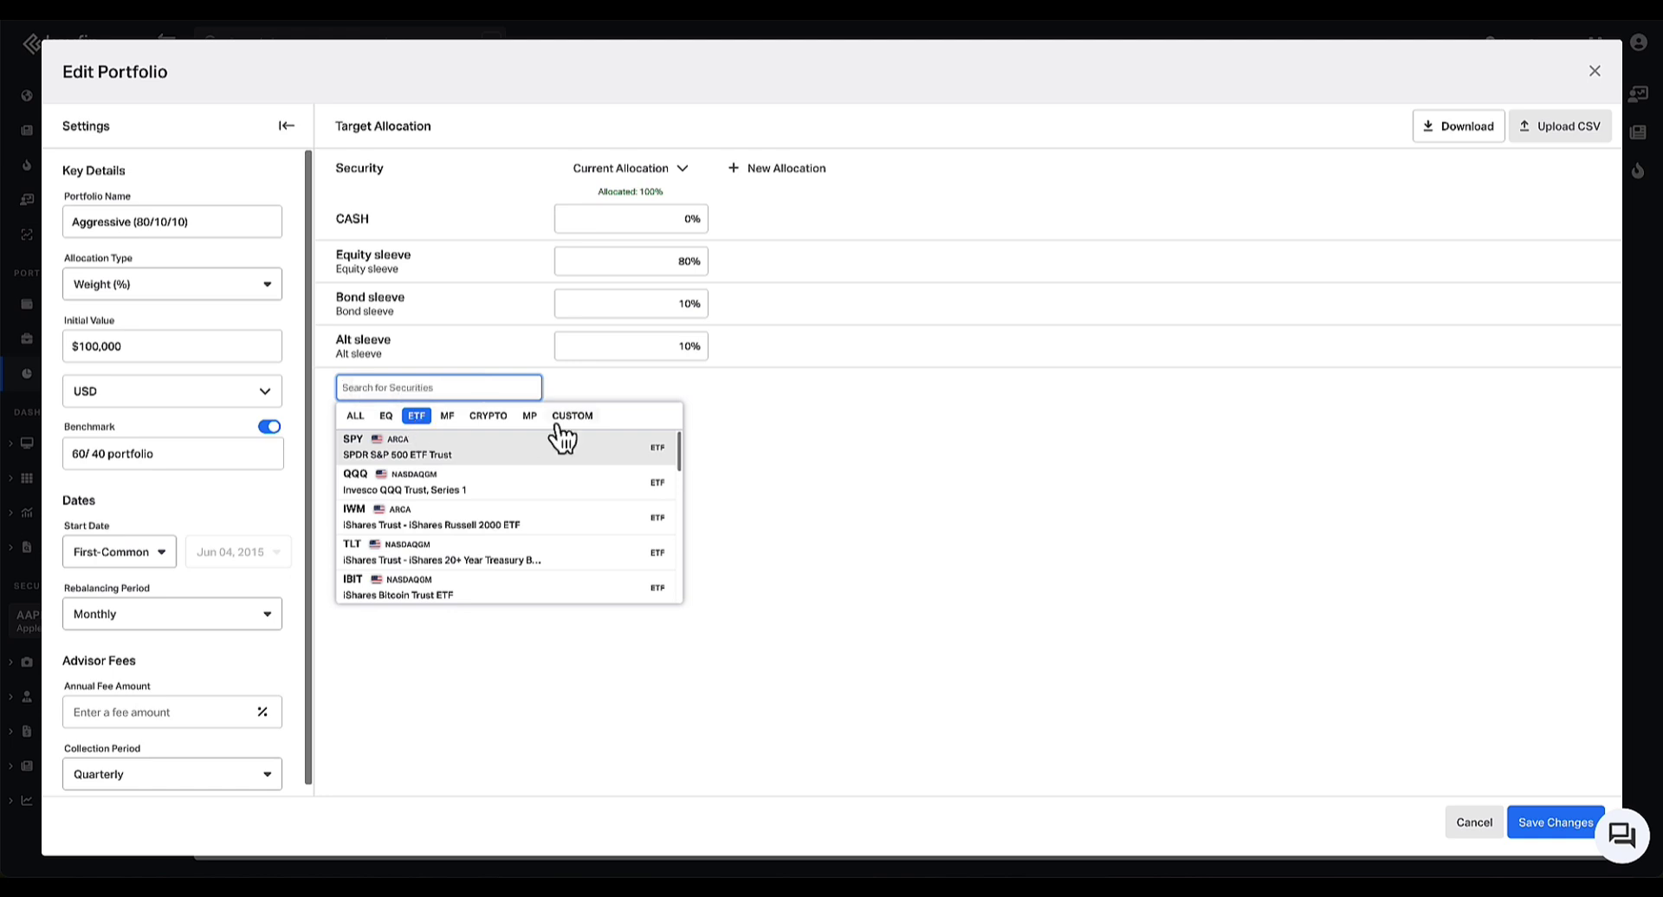
{"action": "left_click", "coordinate": [529, 417]}
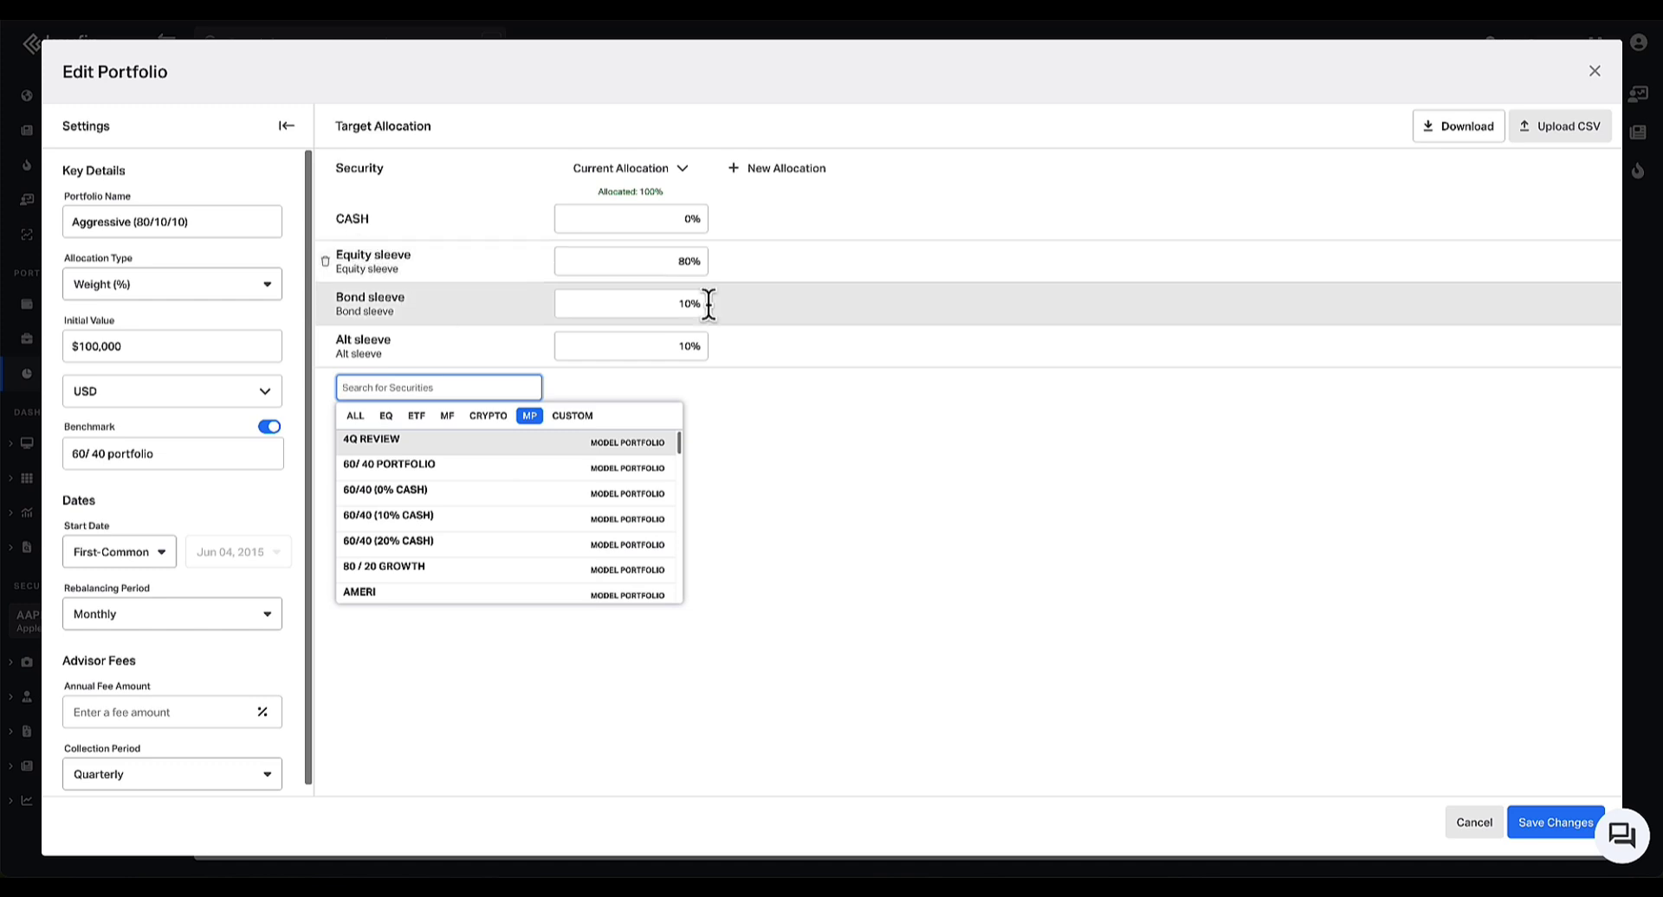
{"action": "left_click", "coordinate": [846, 460]}
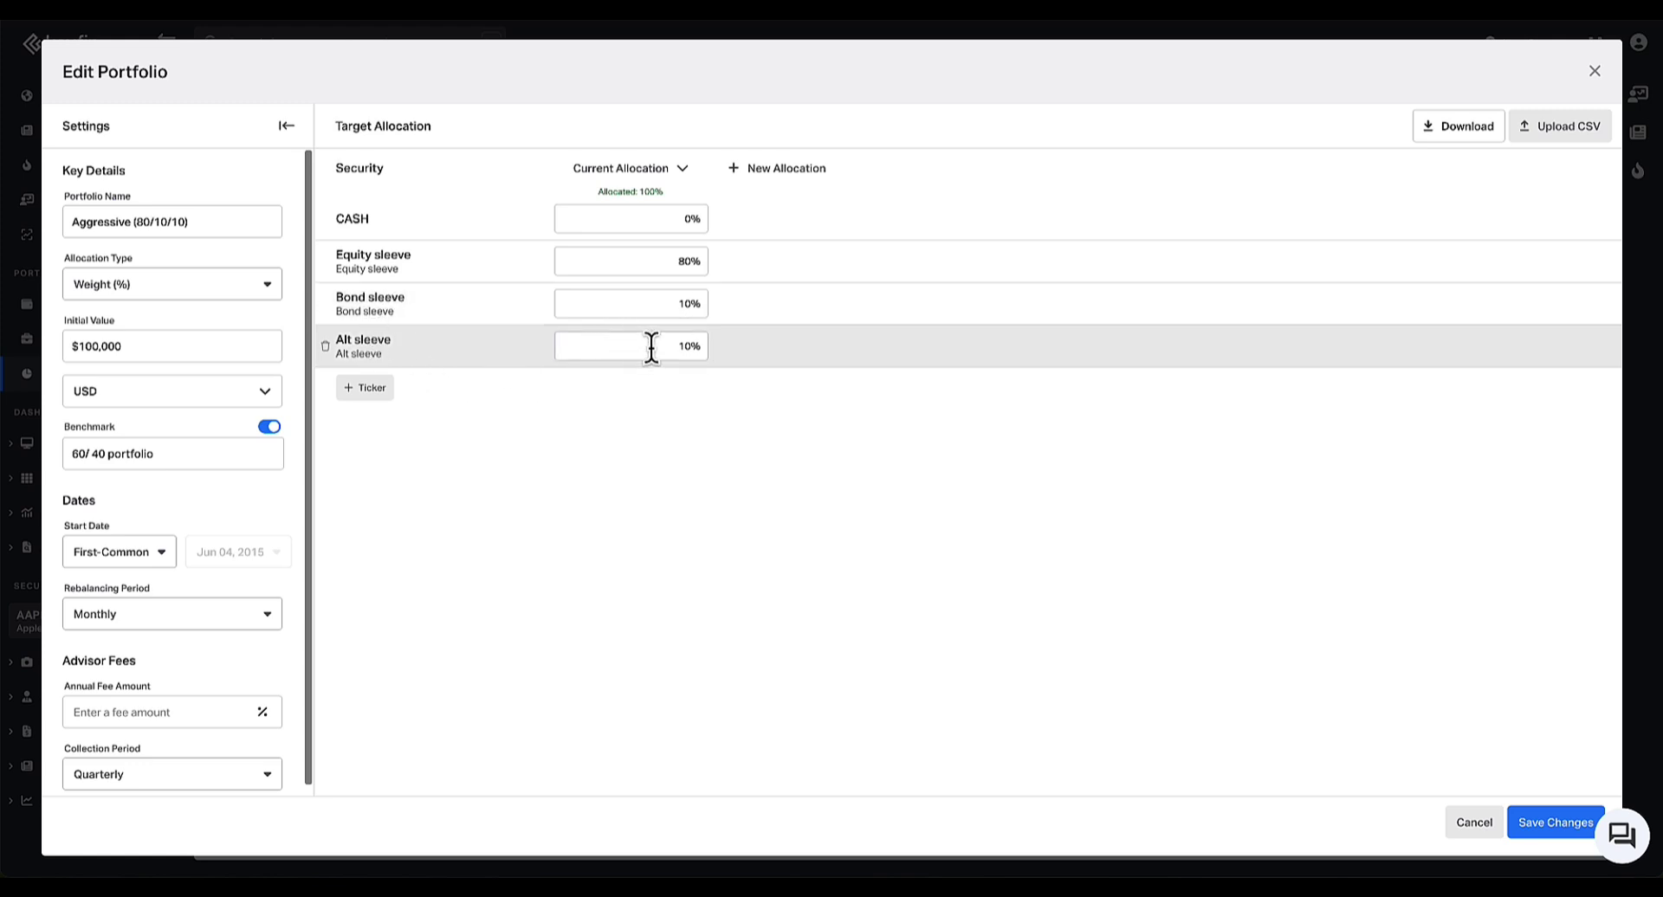
{"action": "left_click", "coordinate": [1548, 825]}
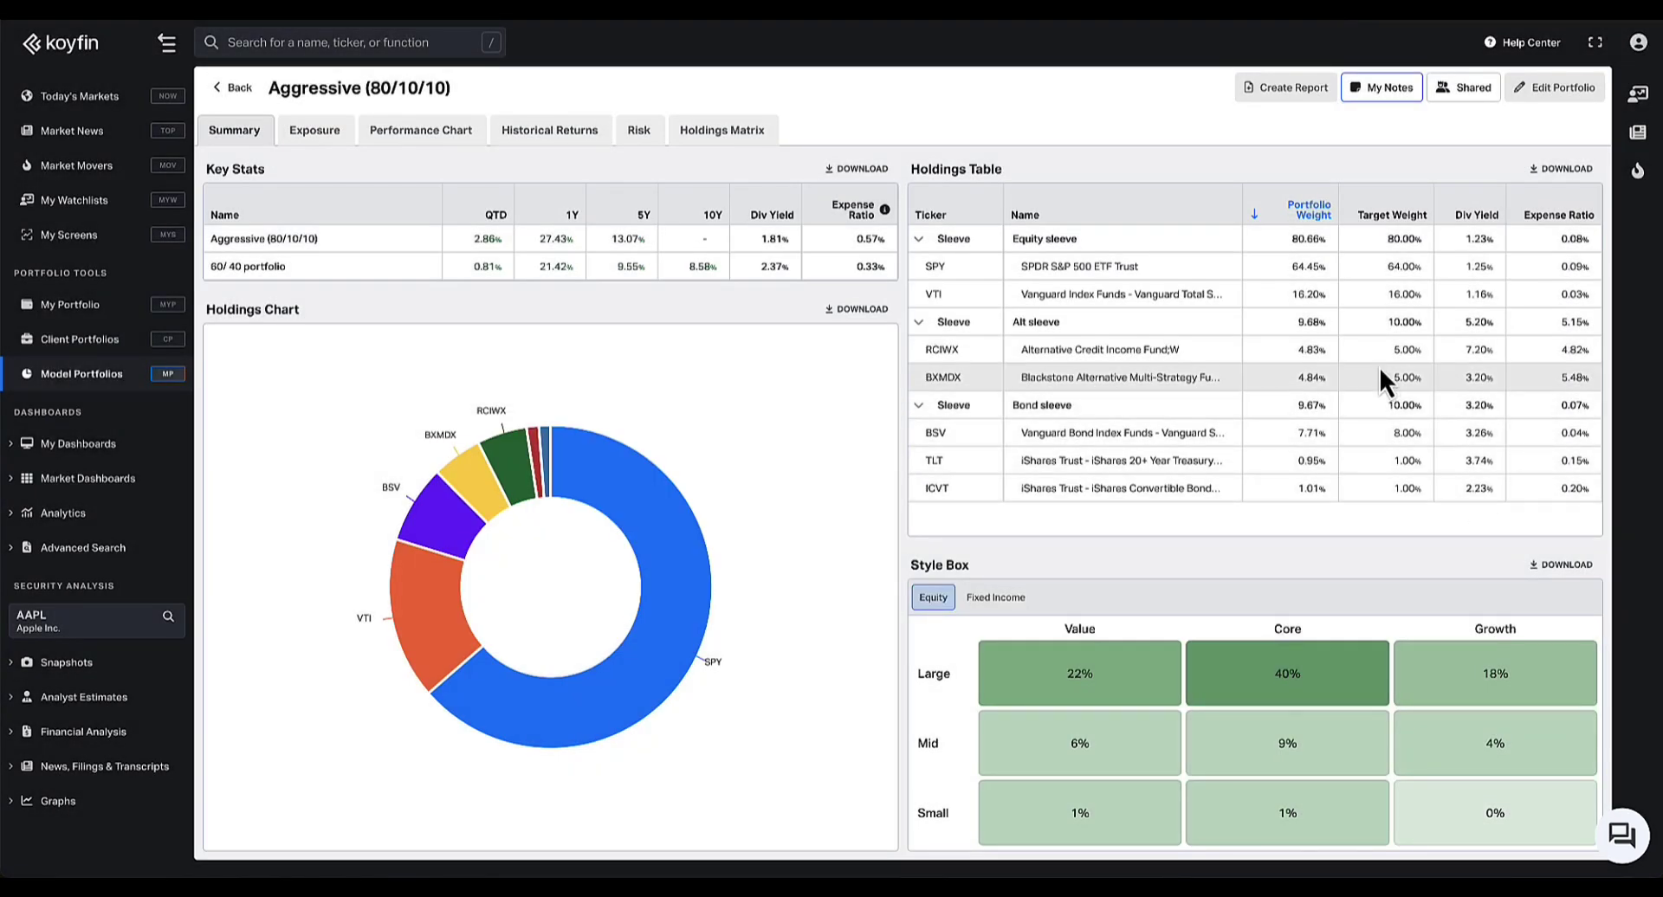
Examine the Equity sleeve entry in the Aggressive (80/10/10) holdings table and return to the Model Portfolios list
{"action": "left_click", "coordinate": [940, 245]}
{"action": "left_click", "coordinate": [944, 246]}
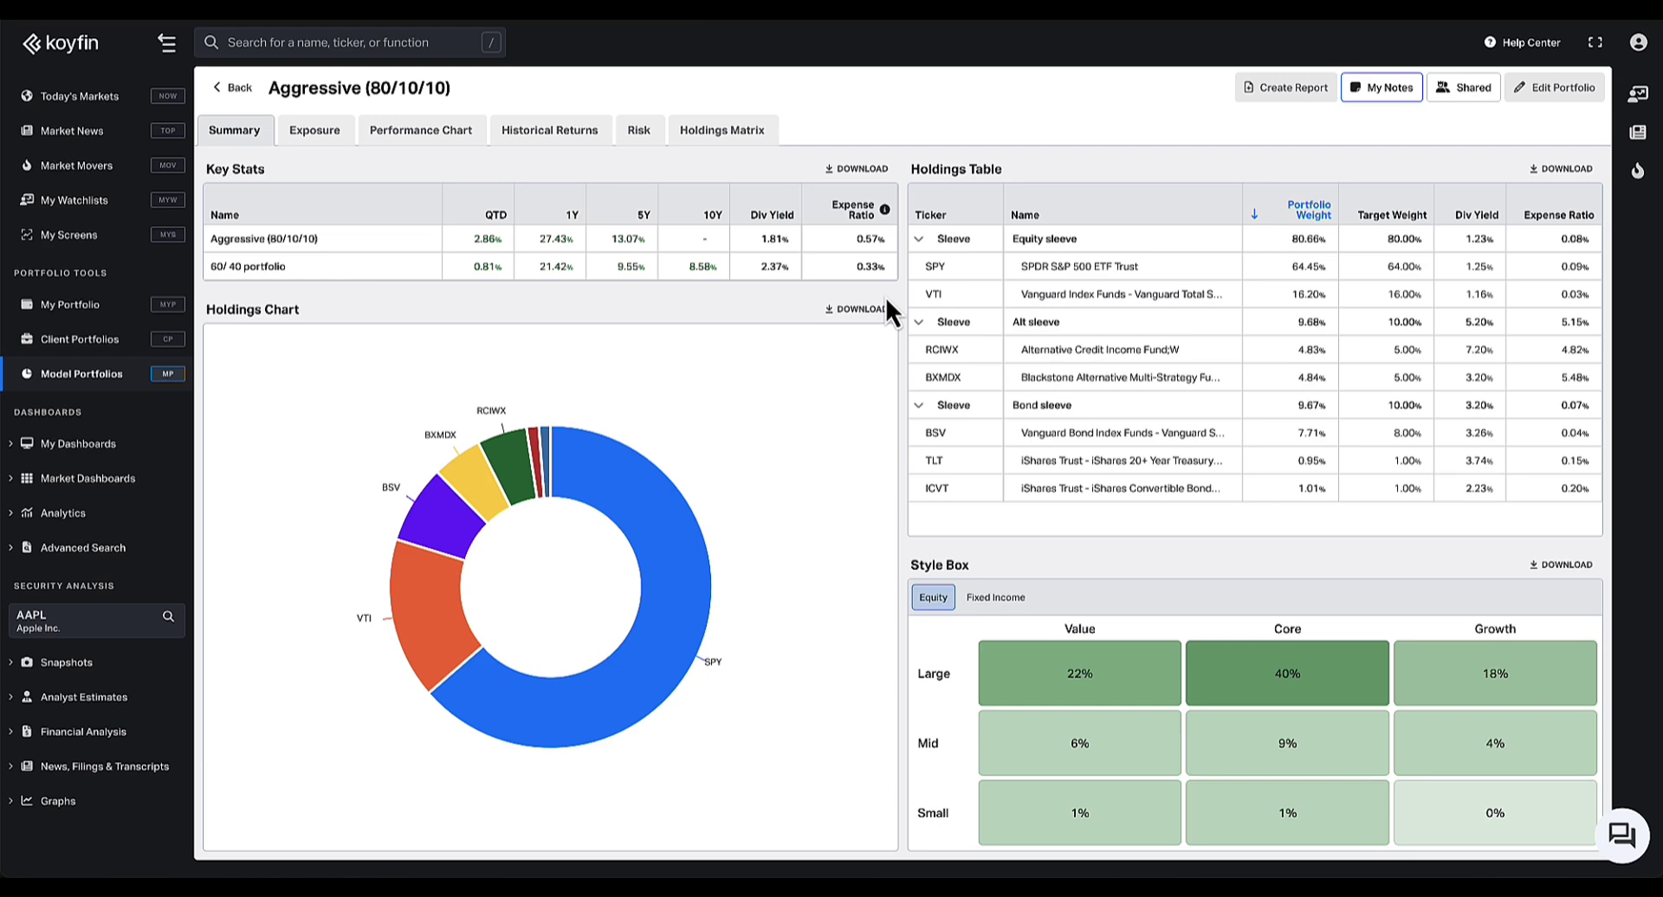
{"action": "left_click", "coordinate": [224, 85]}
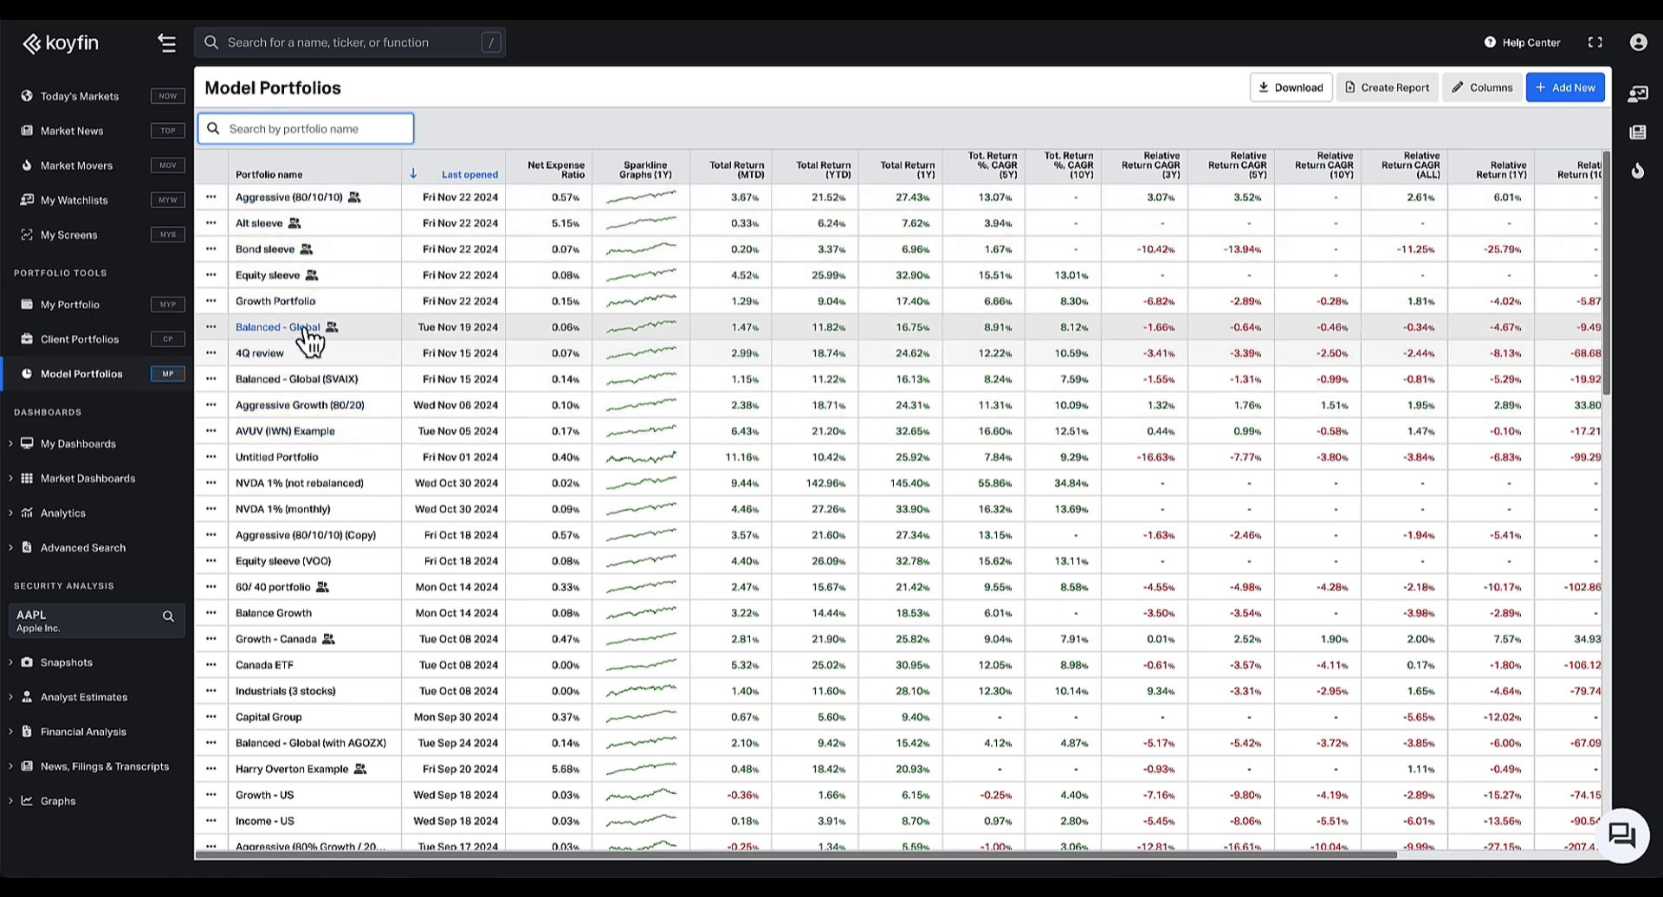
Open the Balanced - Global portfolio and view its style box for Fixed Income, switching back to Equity
{"action": "left_click", "coordinate": [303, 327]}
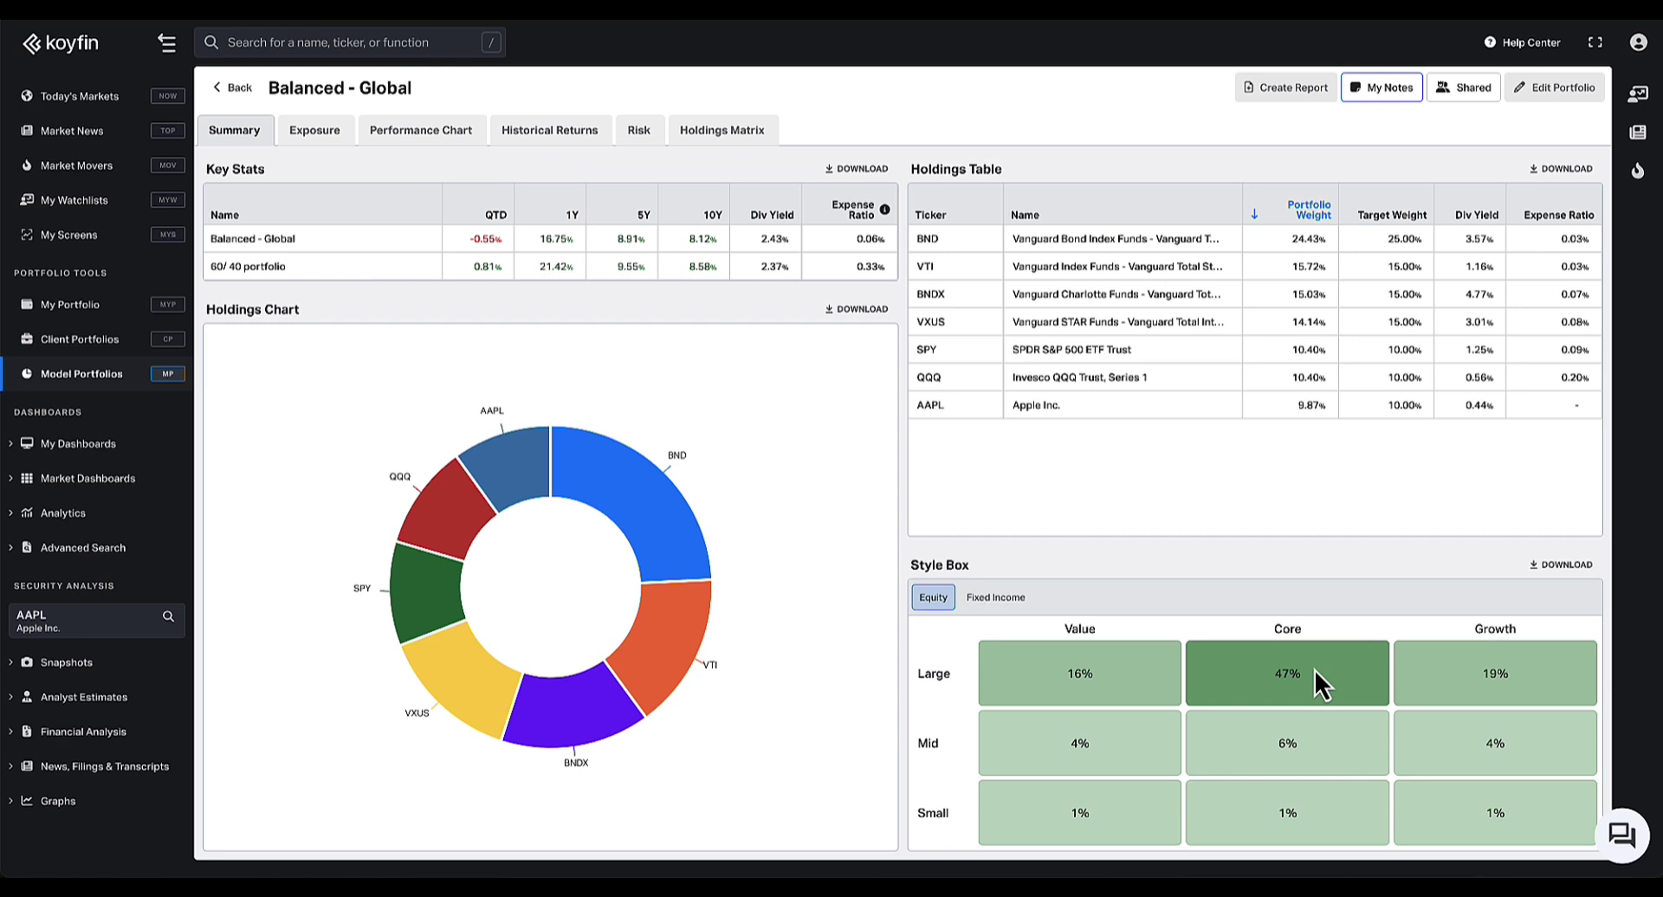
{"action": "left_click", "coordinate": [1000, 600]}
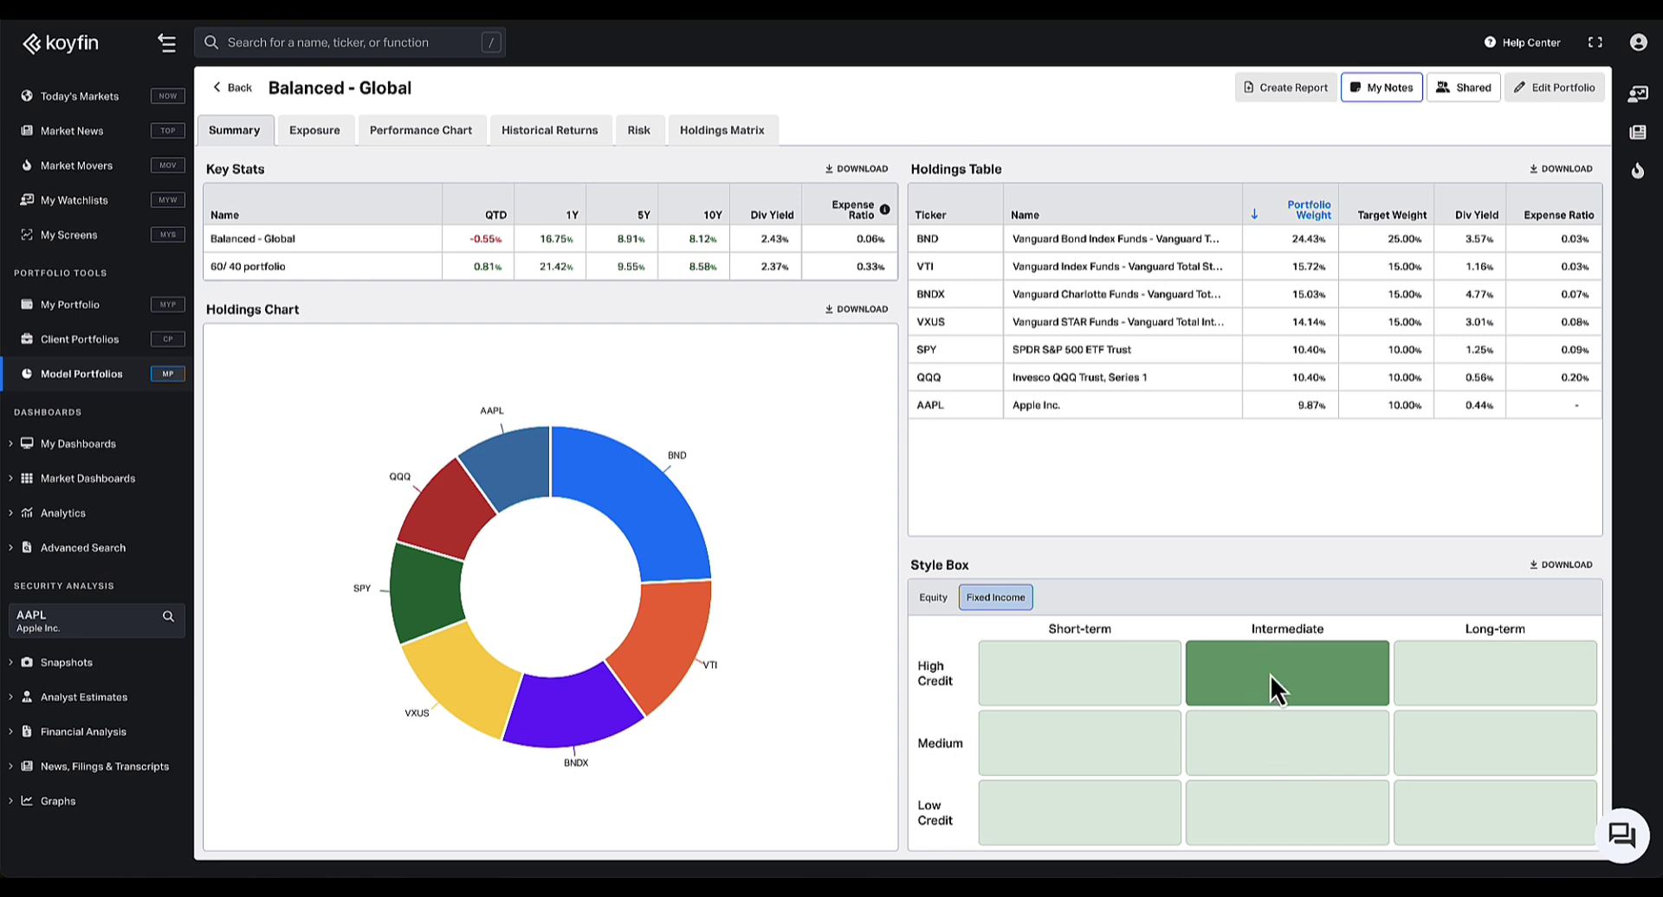
{"action": "left_click", "coordinate": [933, 598]}
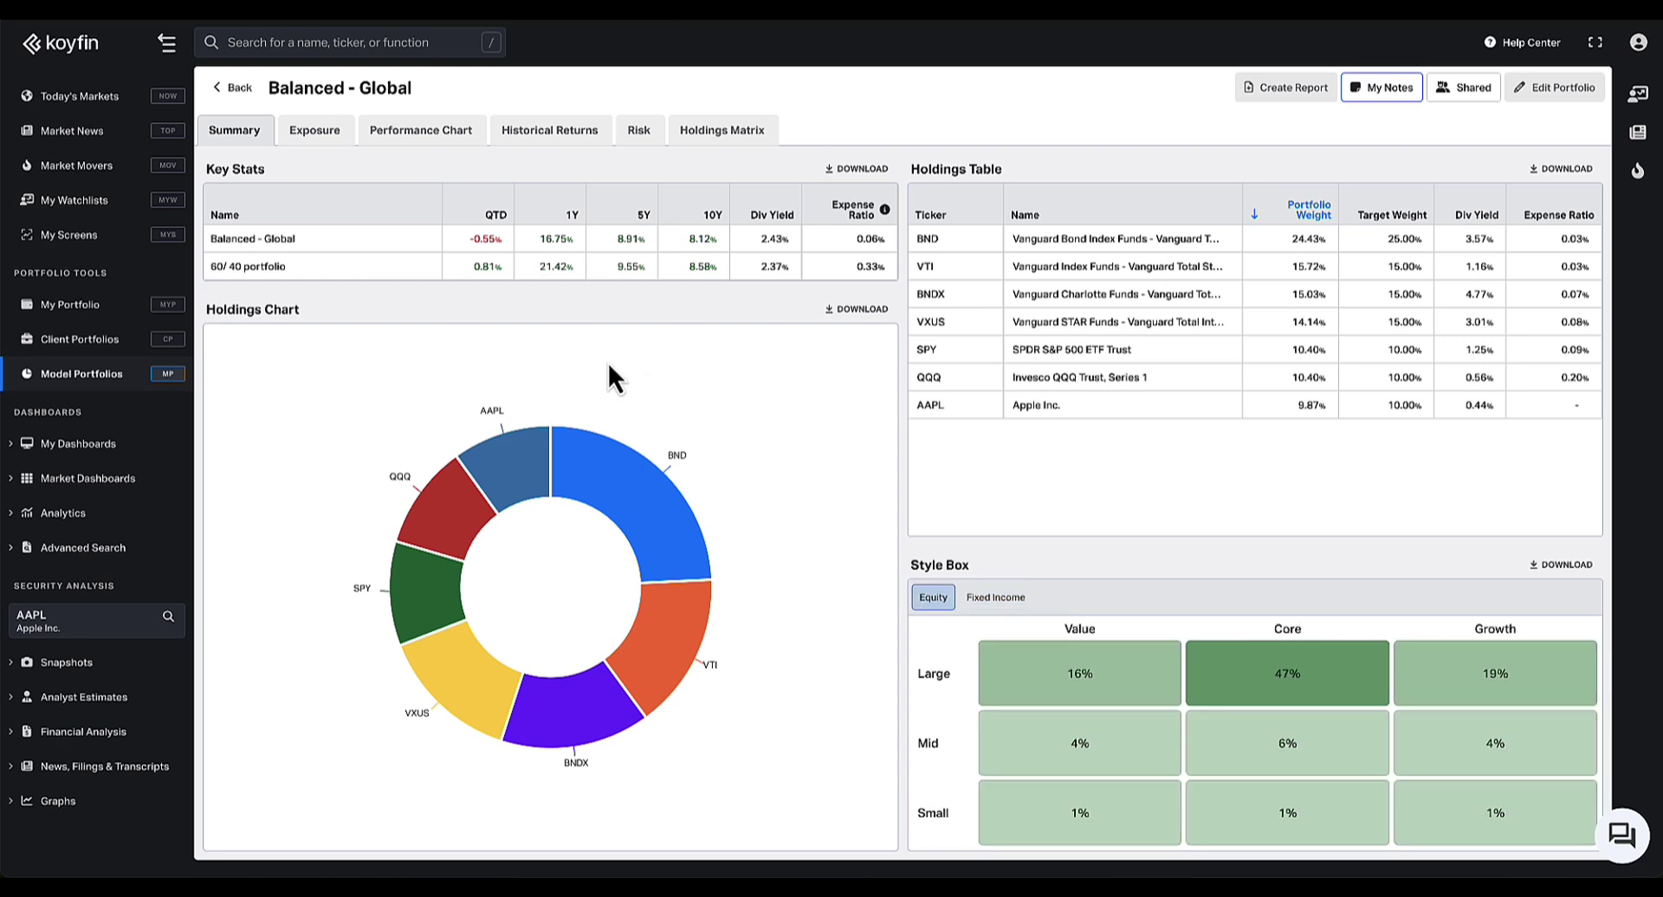
Show Balanced - Global's asset allocation exposure and check the benchmark in its edit settings, cancelling without changes
{"action": "left_click", "coordinate": [308, 139]}
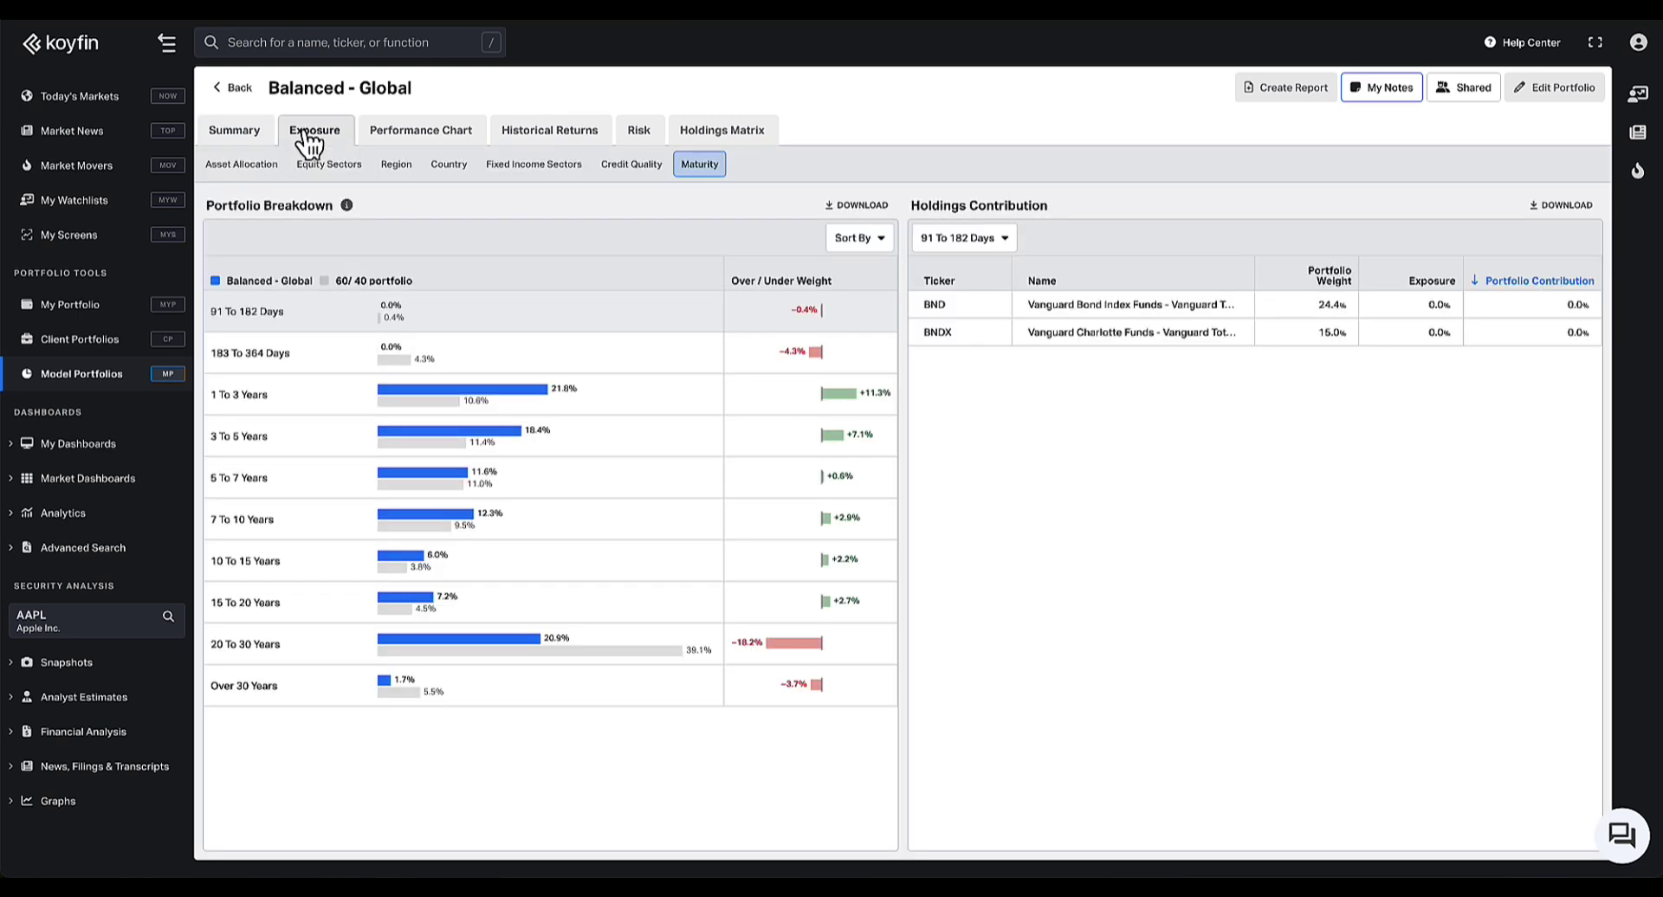
{"action": "left_click", "coordinate": [255, 173]}
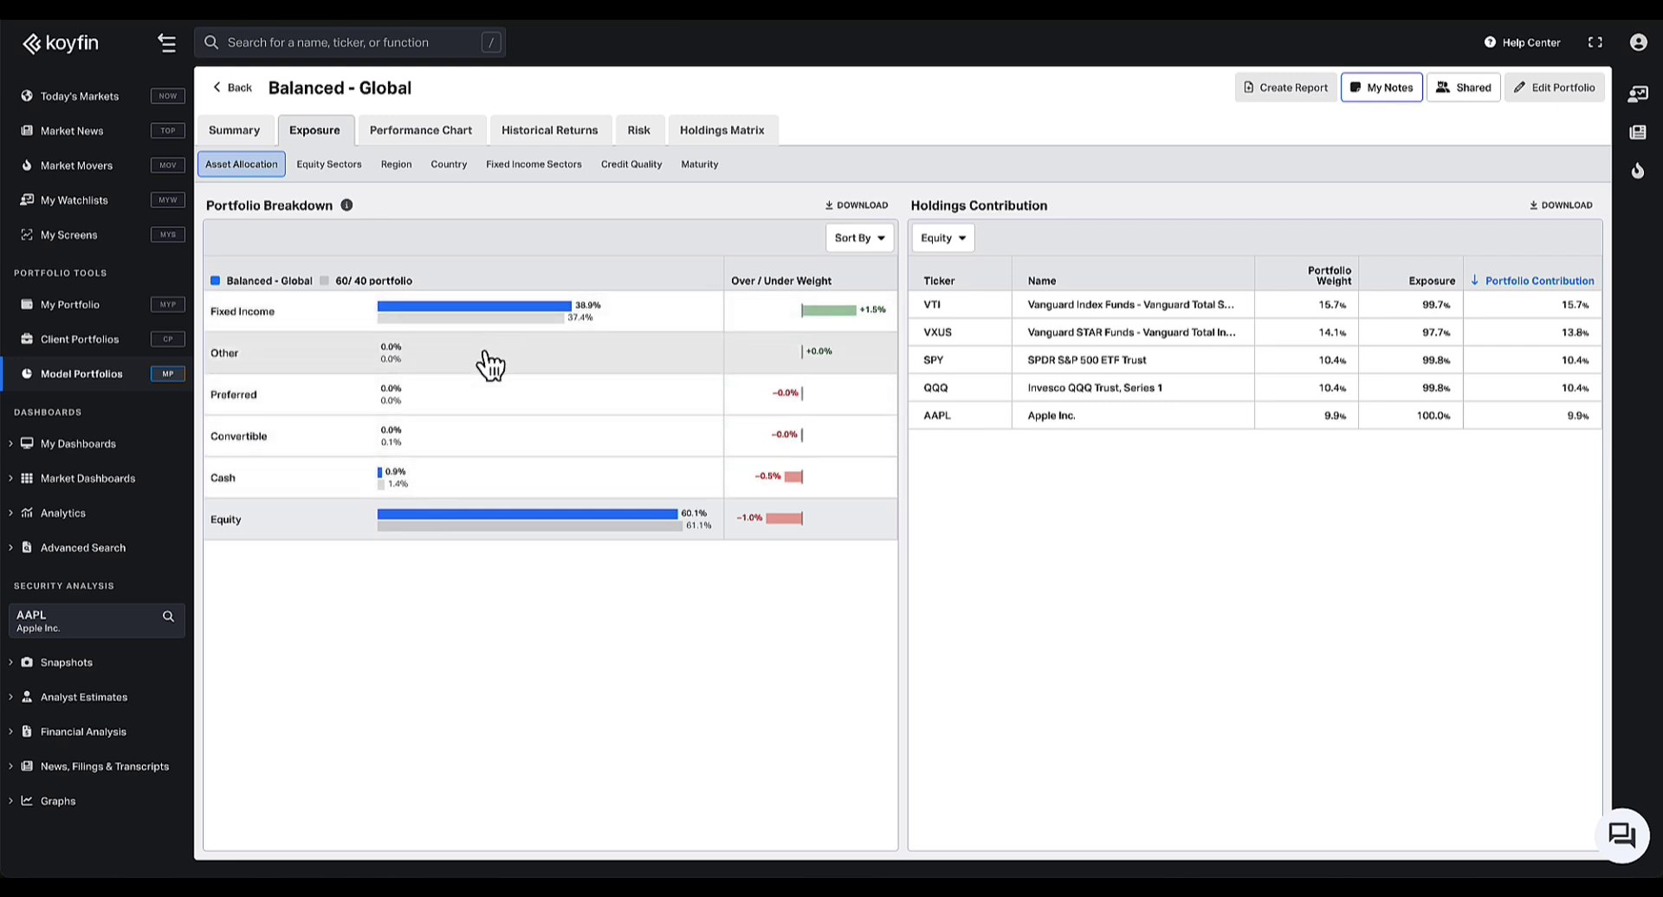
{"action": "left_click", "coordinate": [1555, 87]}
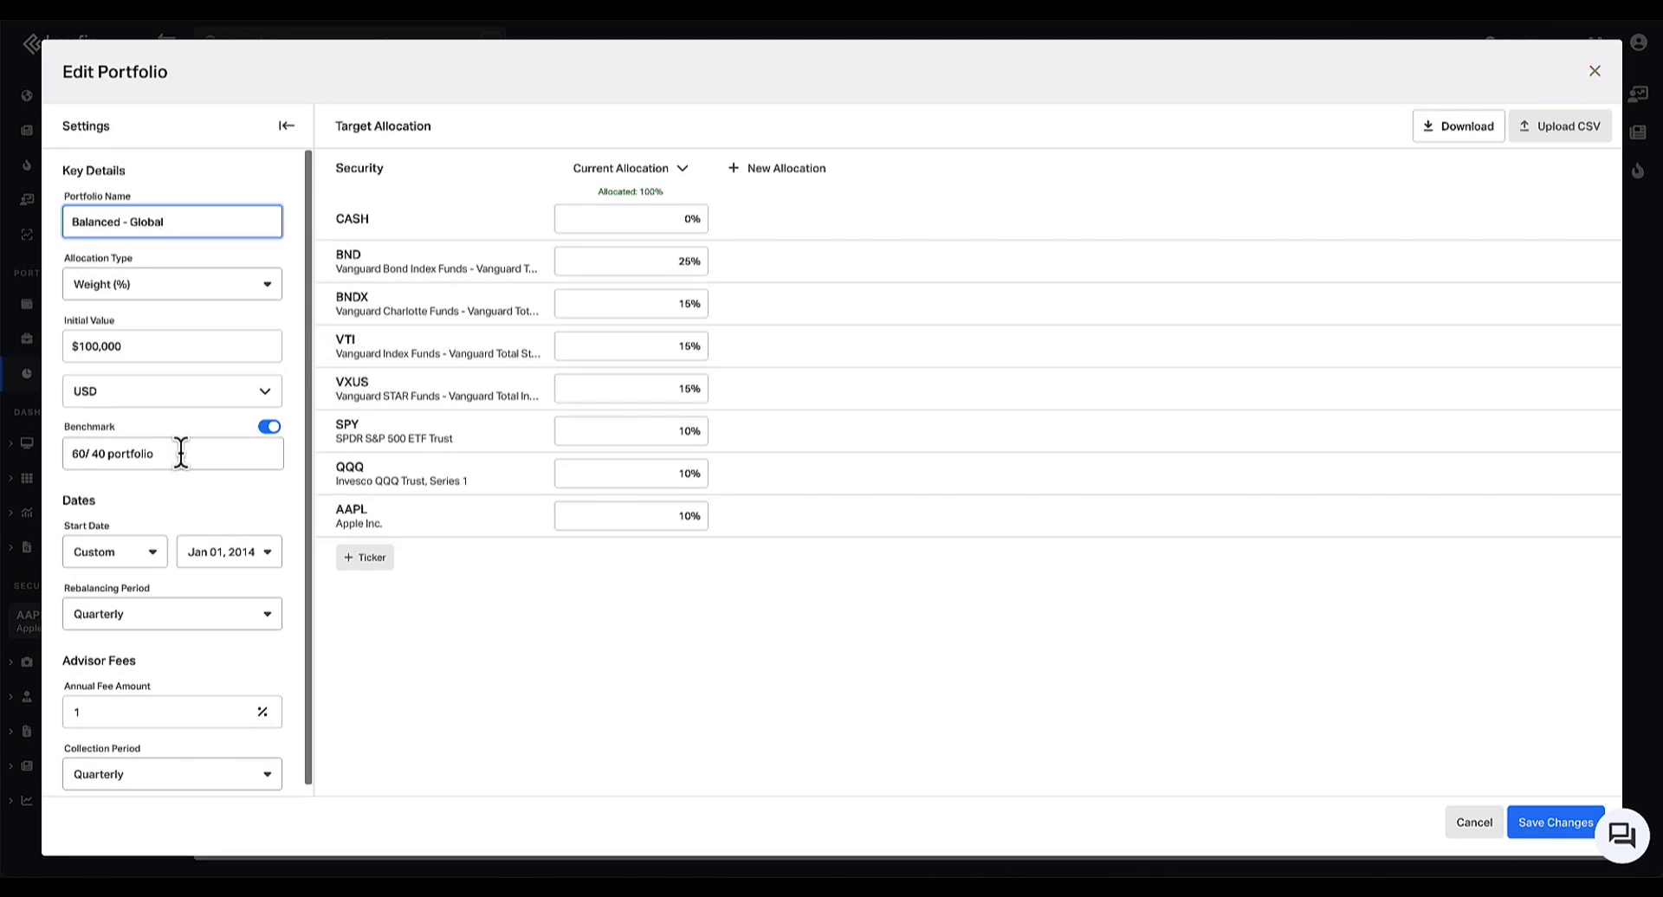
{"action": "left_click", "coordinate": [1464, 821]}
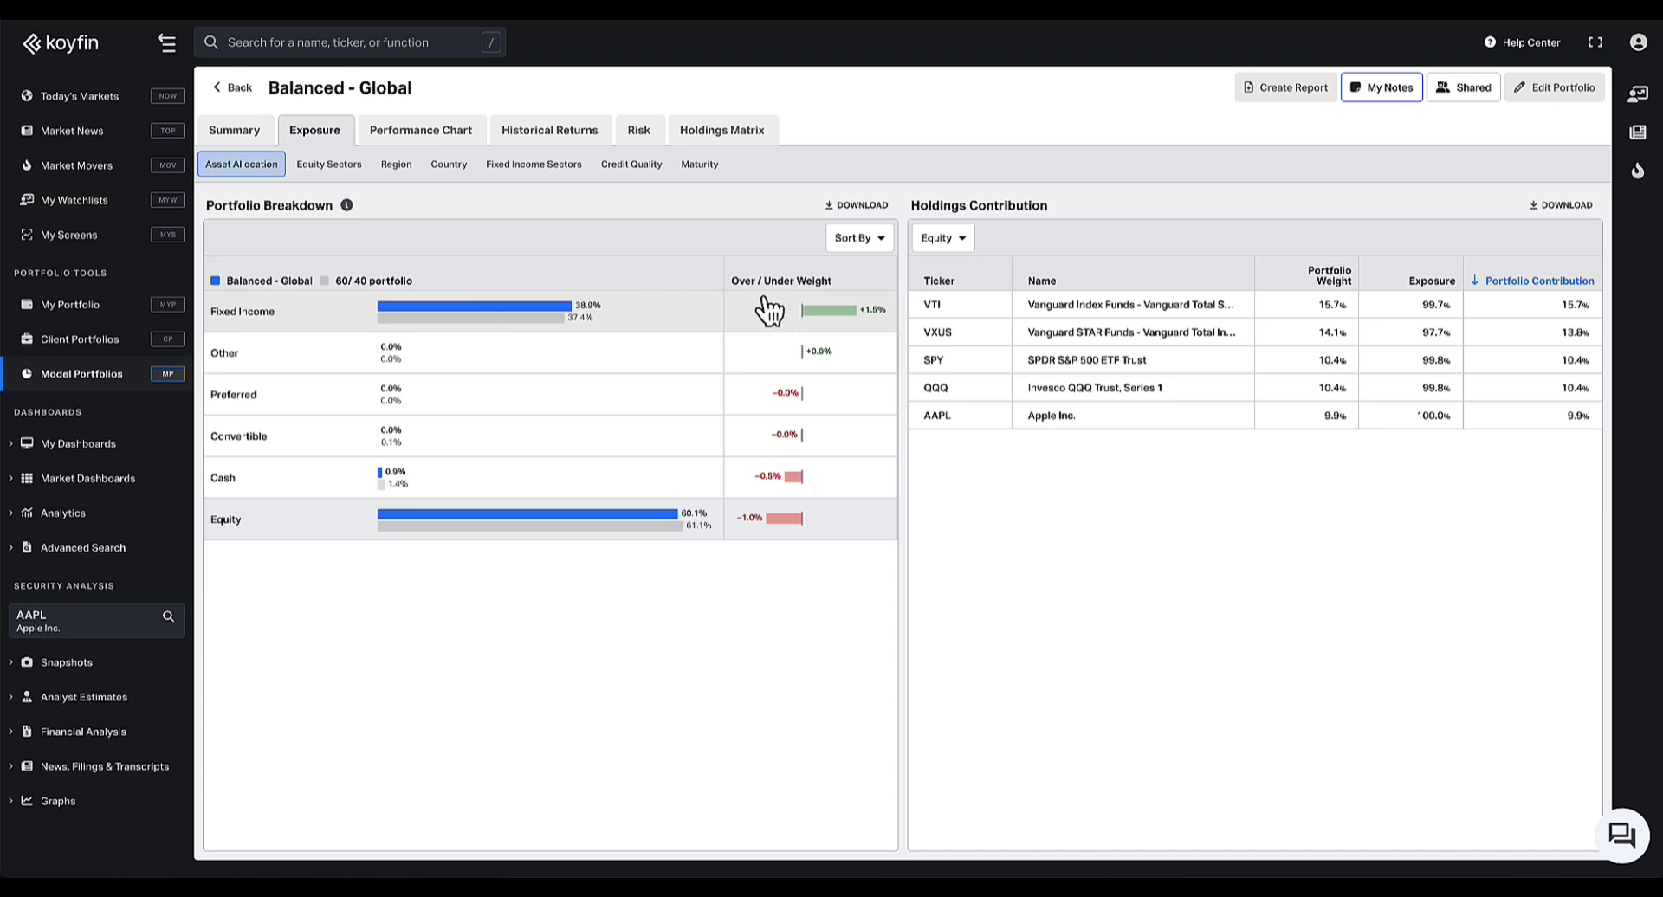
View the holdings contributing to the Fixed Income and Equity allocations and to the Information Technology equity sector
{"action": "left_click", "coordinate": [648, 320]}
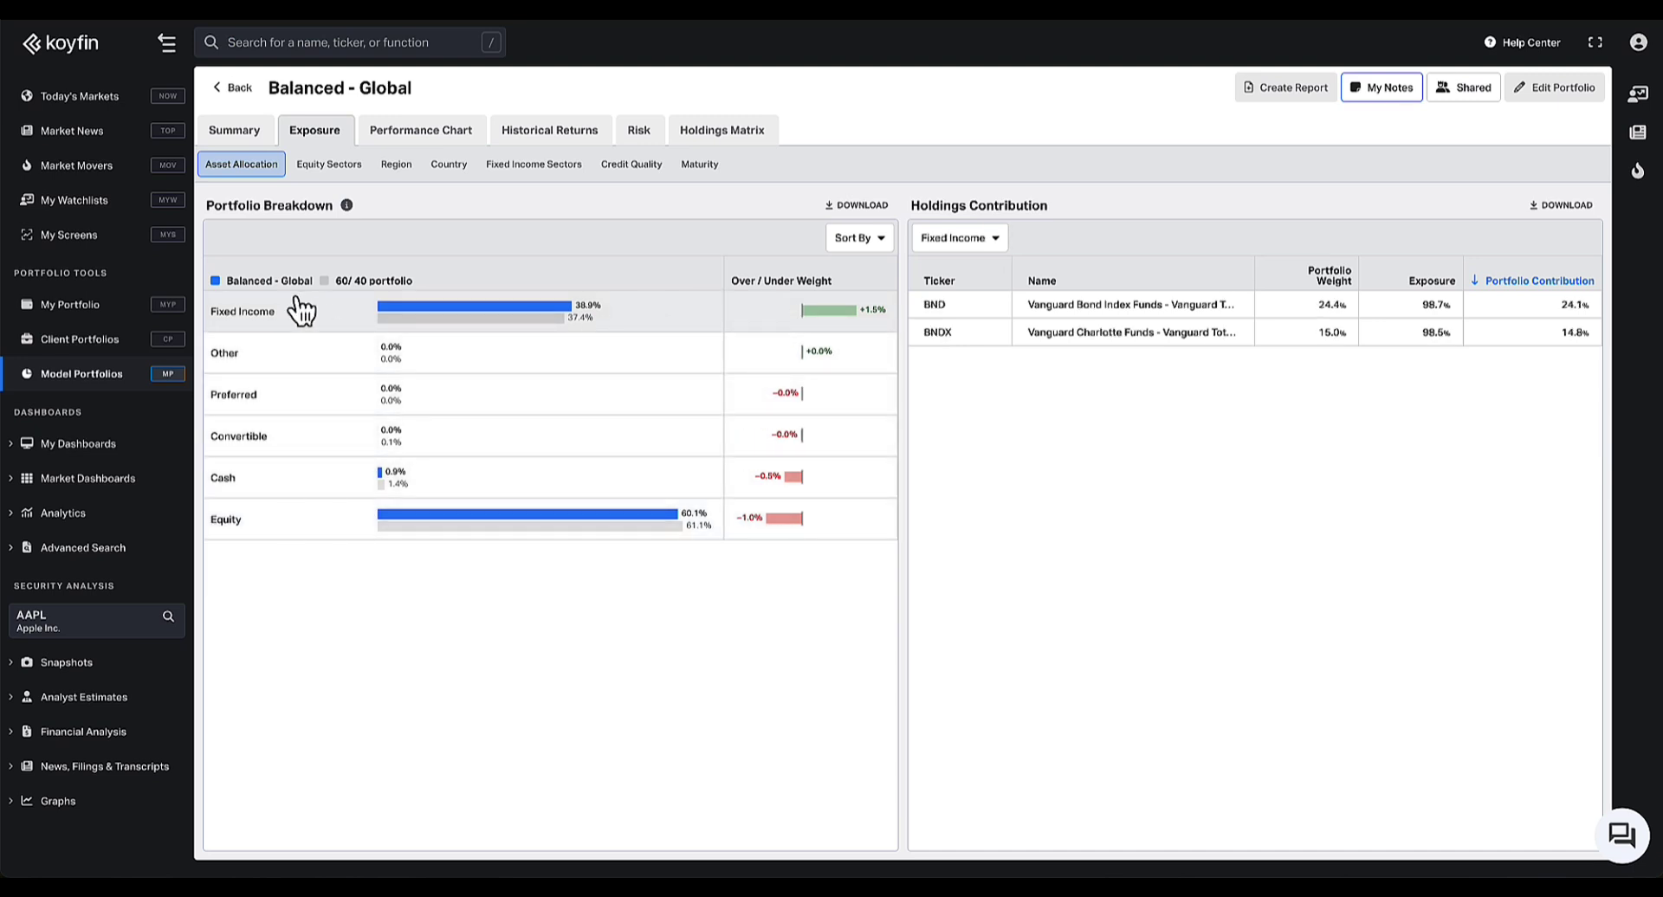
{"action": "left_click", "coordinate": [308, 530]}
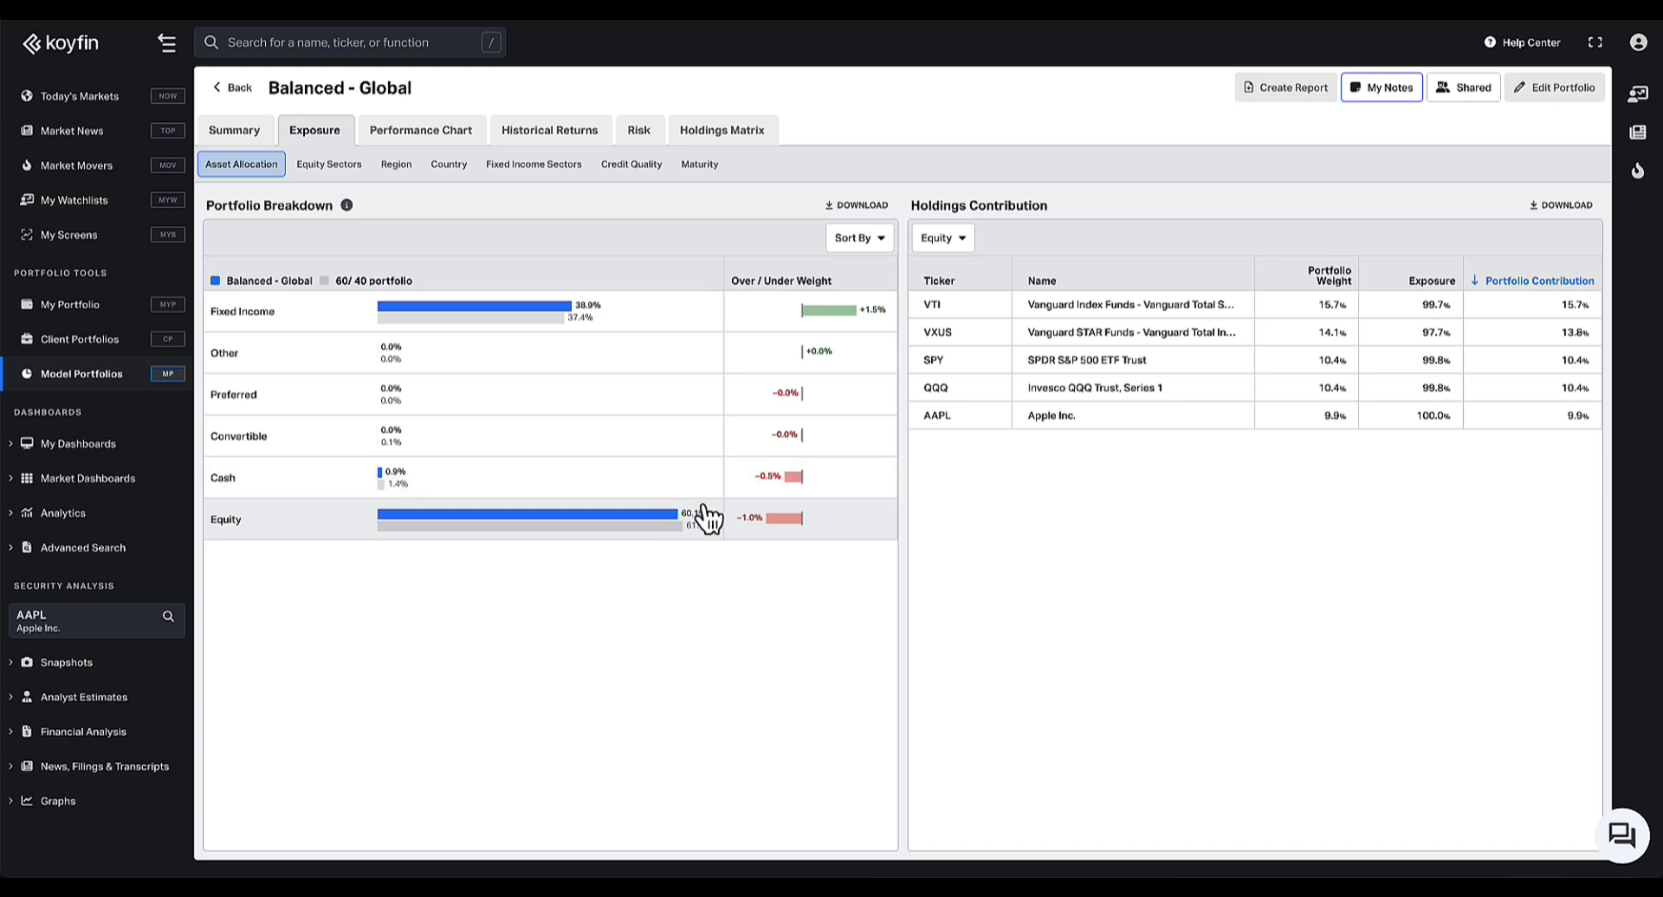
{"action": "left_click", "coordinate": [320, 173]}
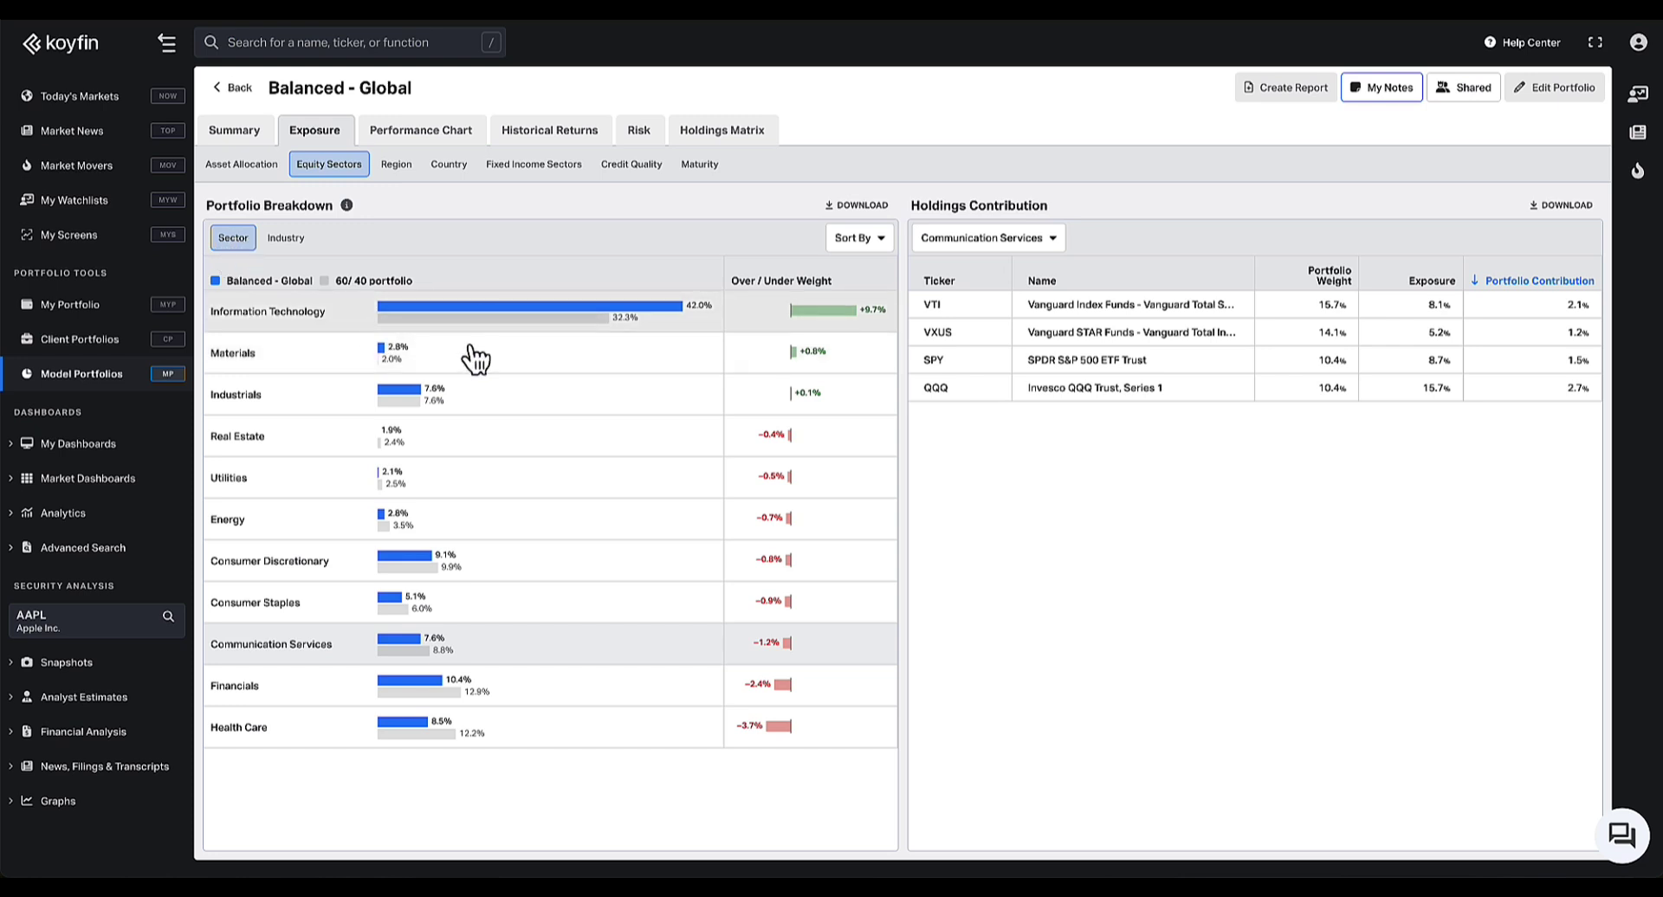
{"action": "left_click", "coordinate": [524, 316]}
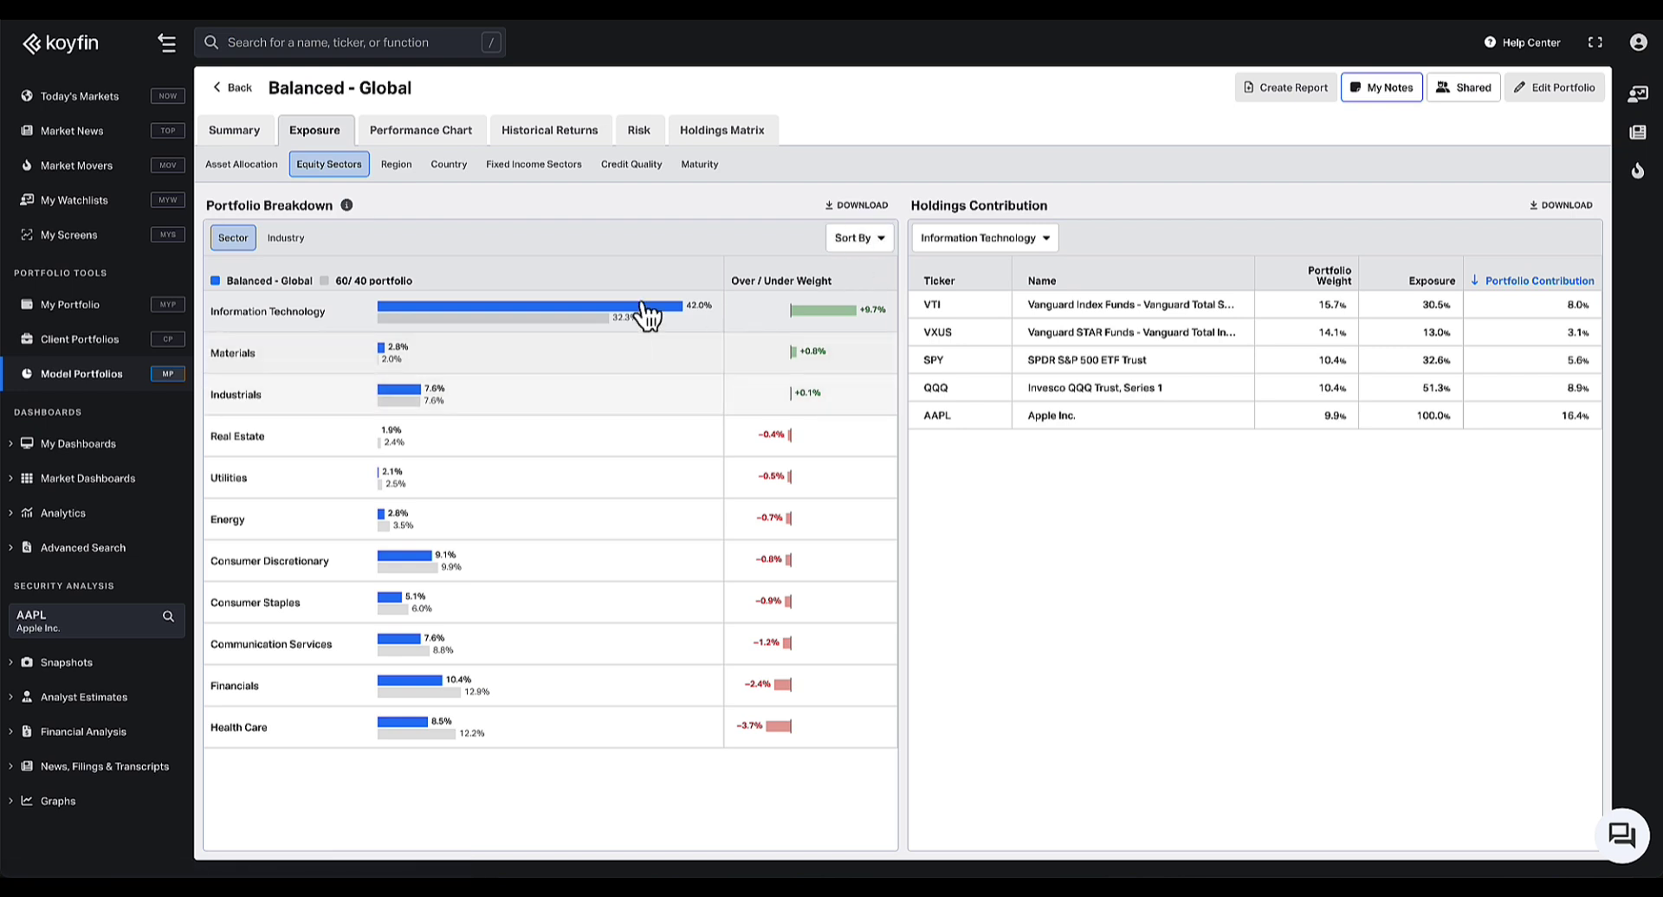
Compare the equity sector breakdown sorted by Exposure and by Name, and restore sorting by Over / Under Weight
{"action": "left_click", "coordinate": [873, 242]}
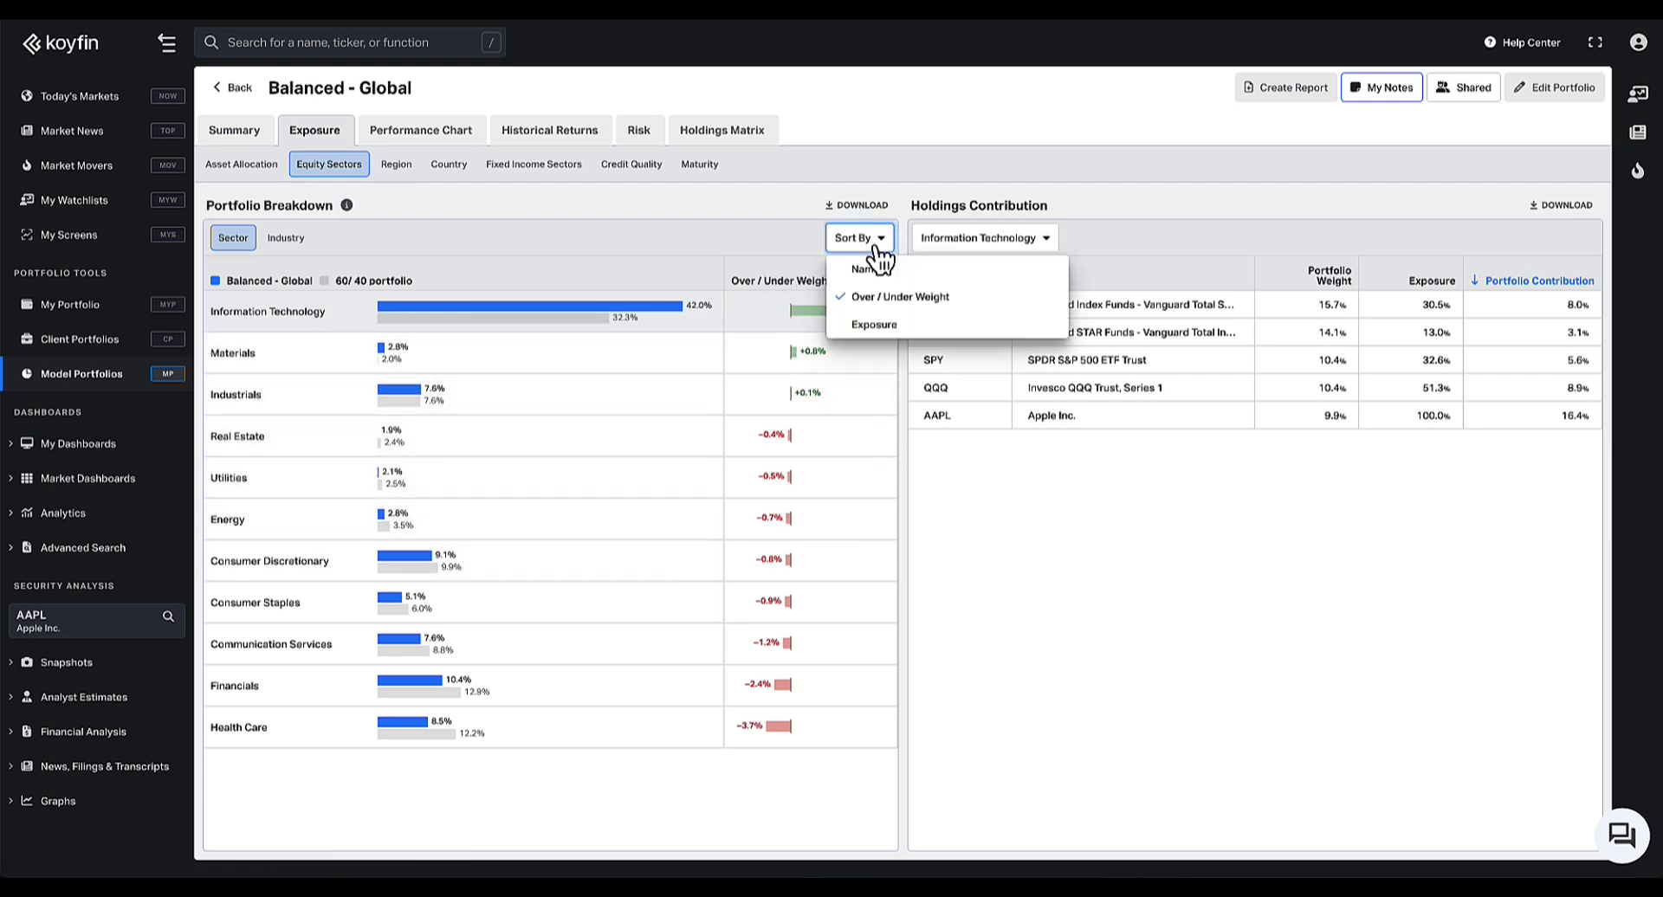
{"action": "left_click", "coordinate": [887, 322]}
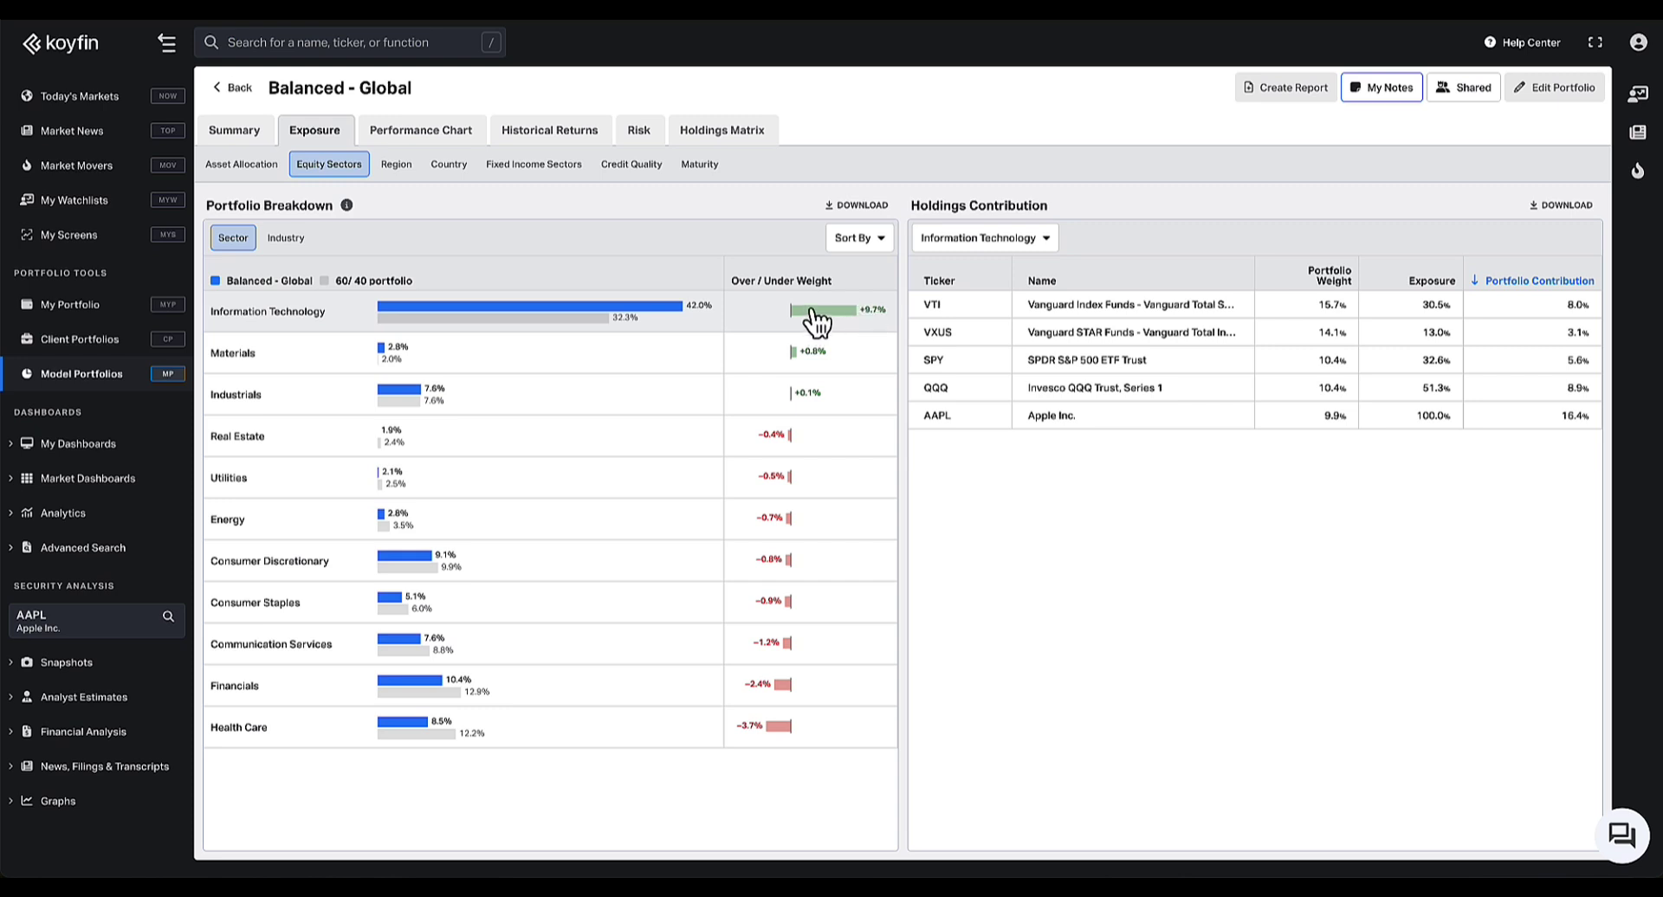
{"action": "left_click", "coordinate": [853, 242]}
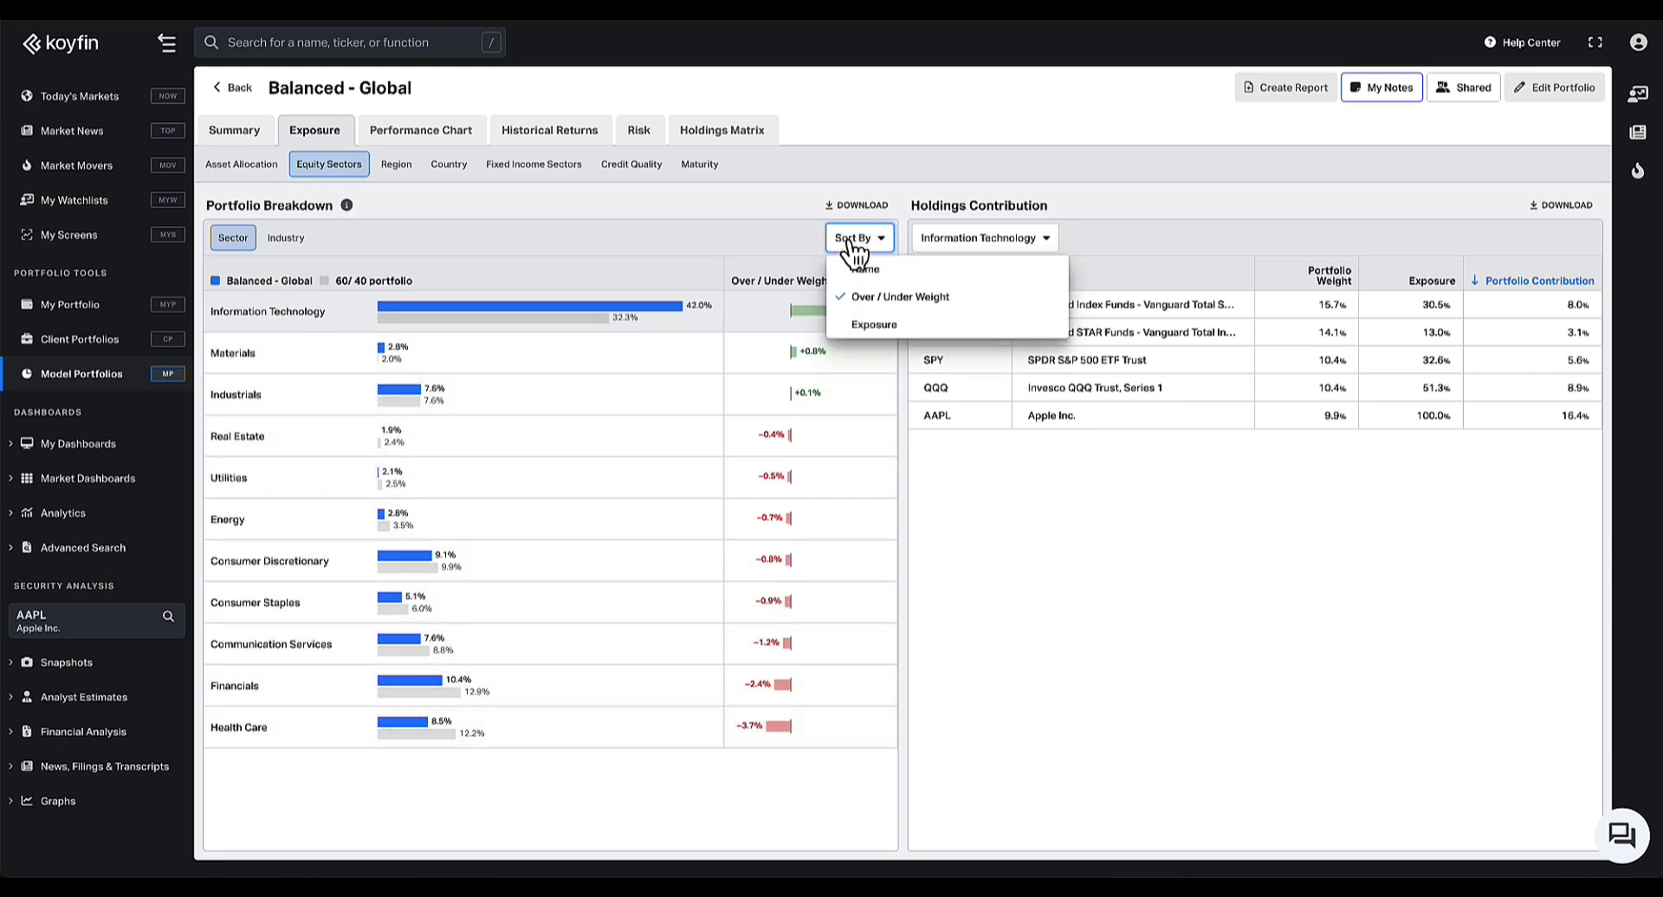
{"action": "left_click", "coordinate": [865, 327]}
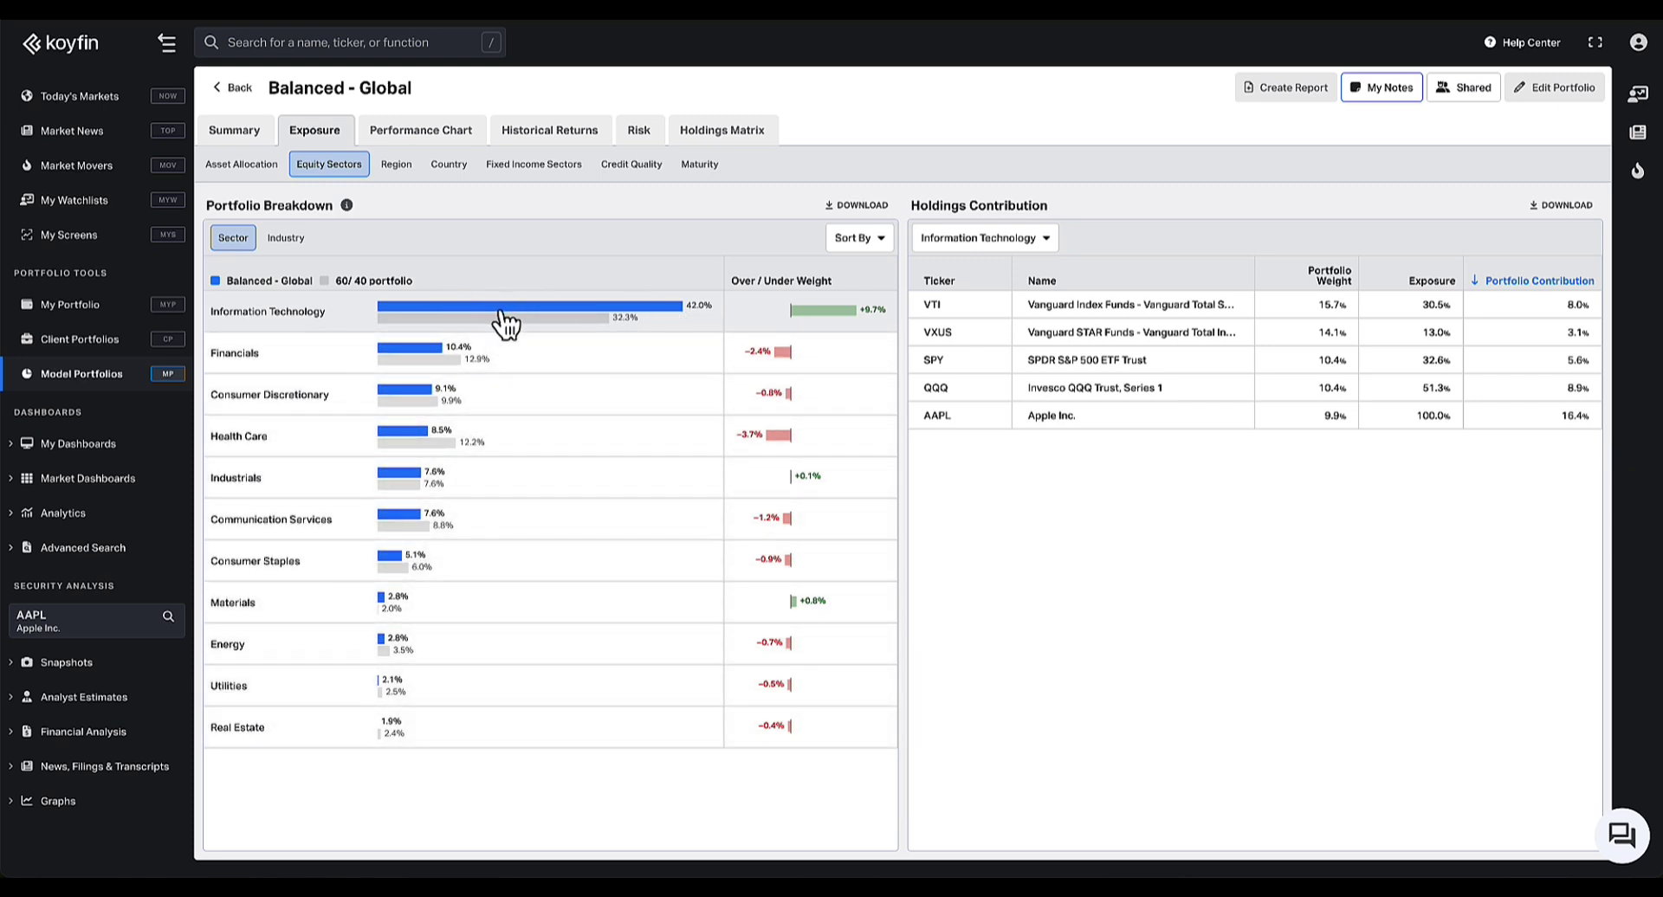
{"action": "left_click", "coordinate": [849, 240]}
{"action": "left_click", "coordinate": [859, 269]}
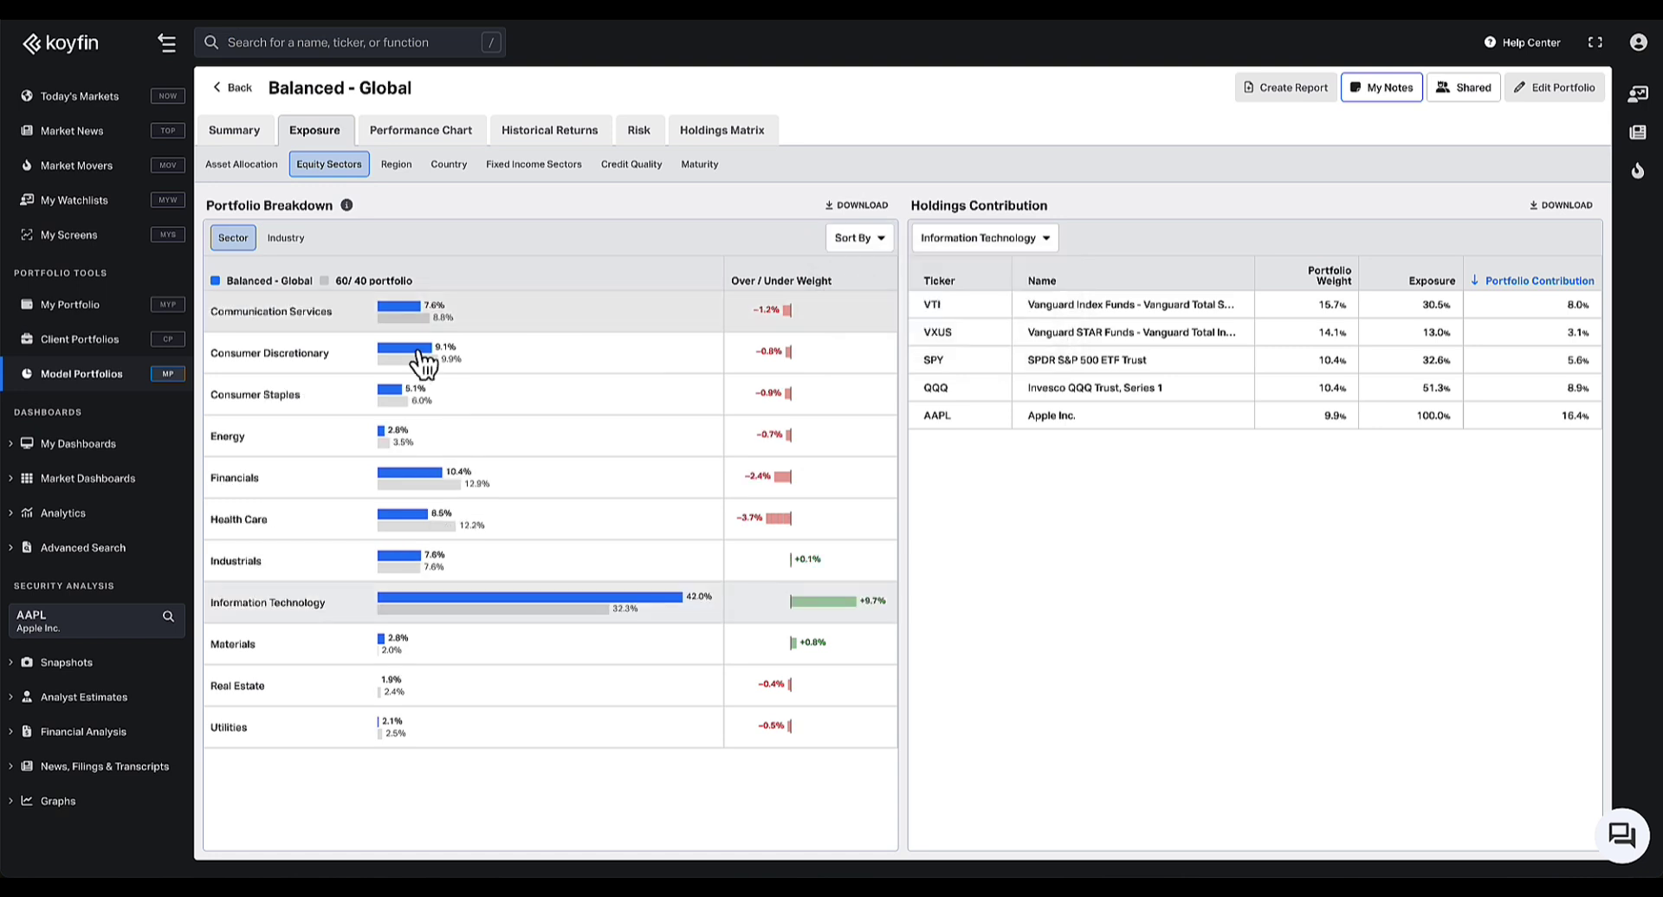
{"action": "left_click", "coordinate": [856, 241]}
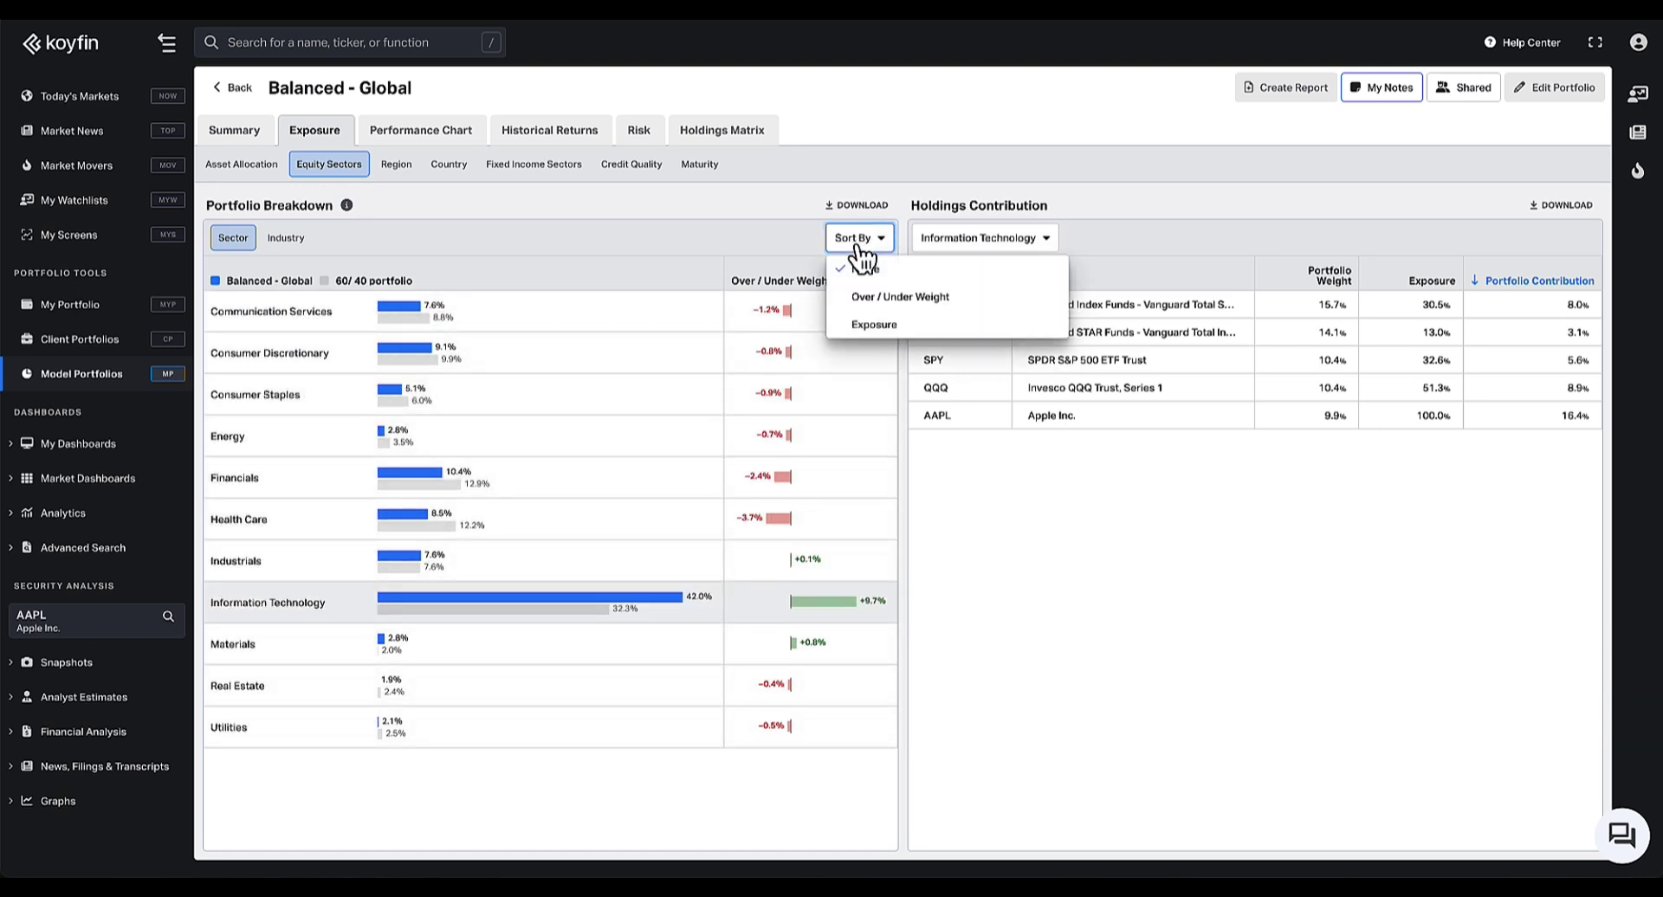
{"action": "left_click", "coordinate": [875, 297]}
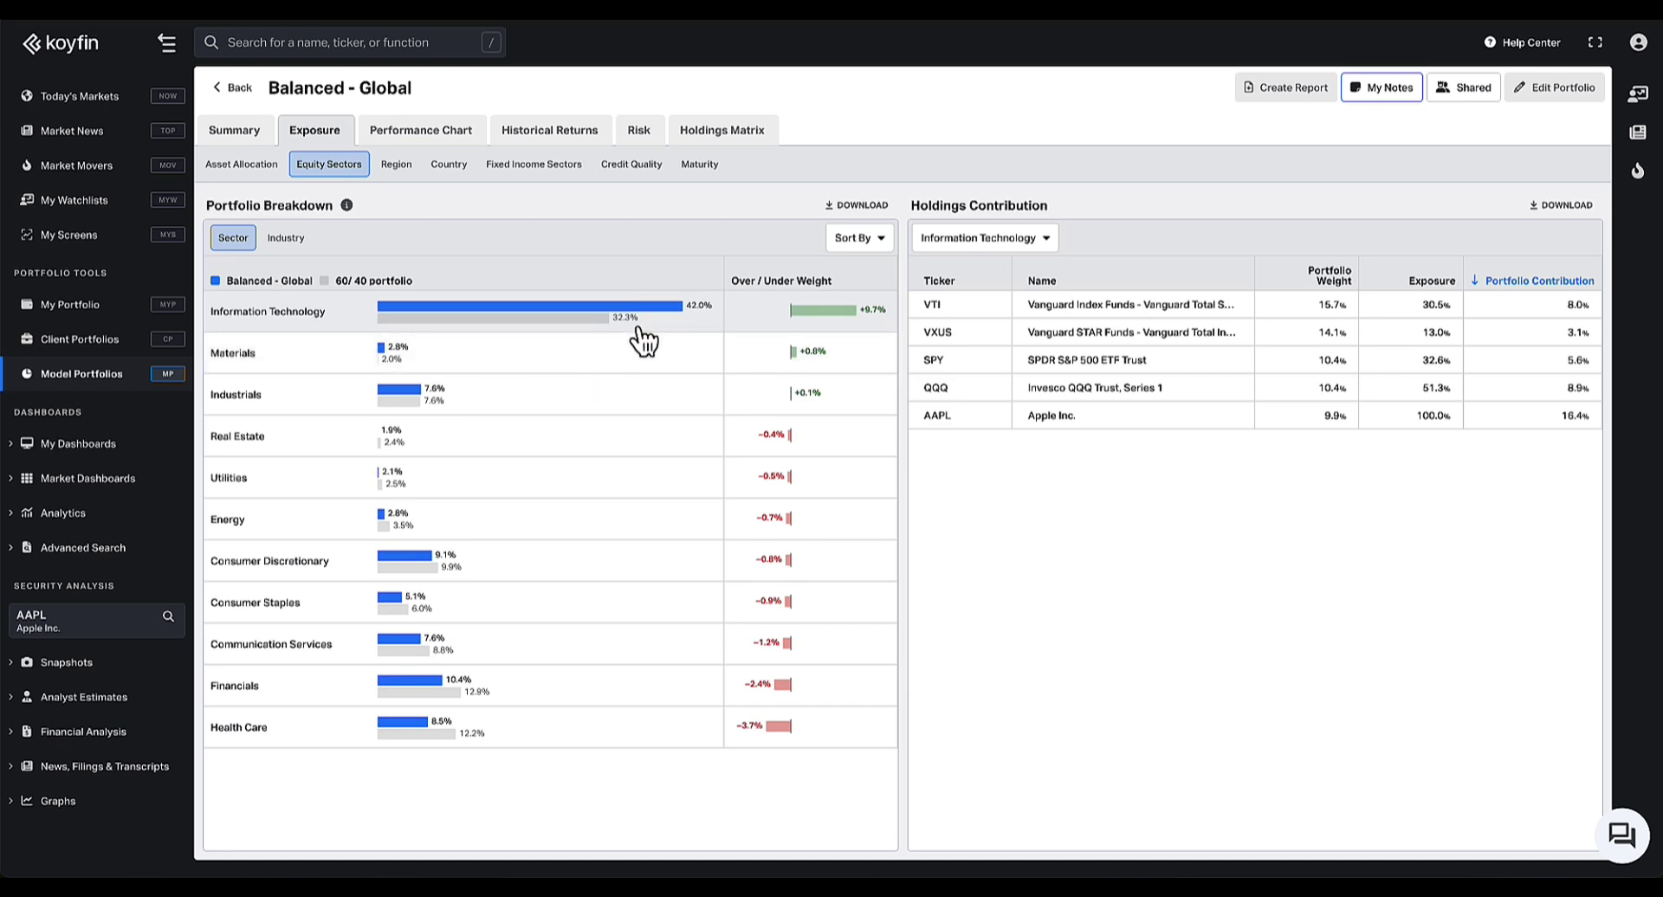
View the equity exposure by industry and the holdings contributing to Technology Hardware, Storage and Peripherals, returning to the sector breakdown
{"action": "left_click", "coordinate": [279, 239]}
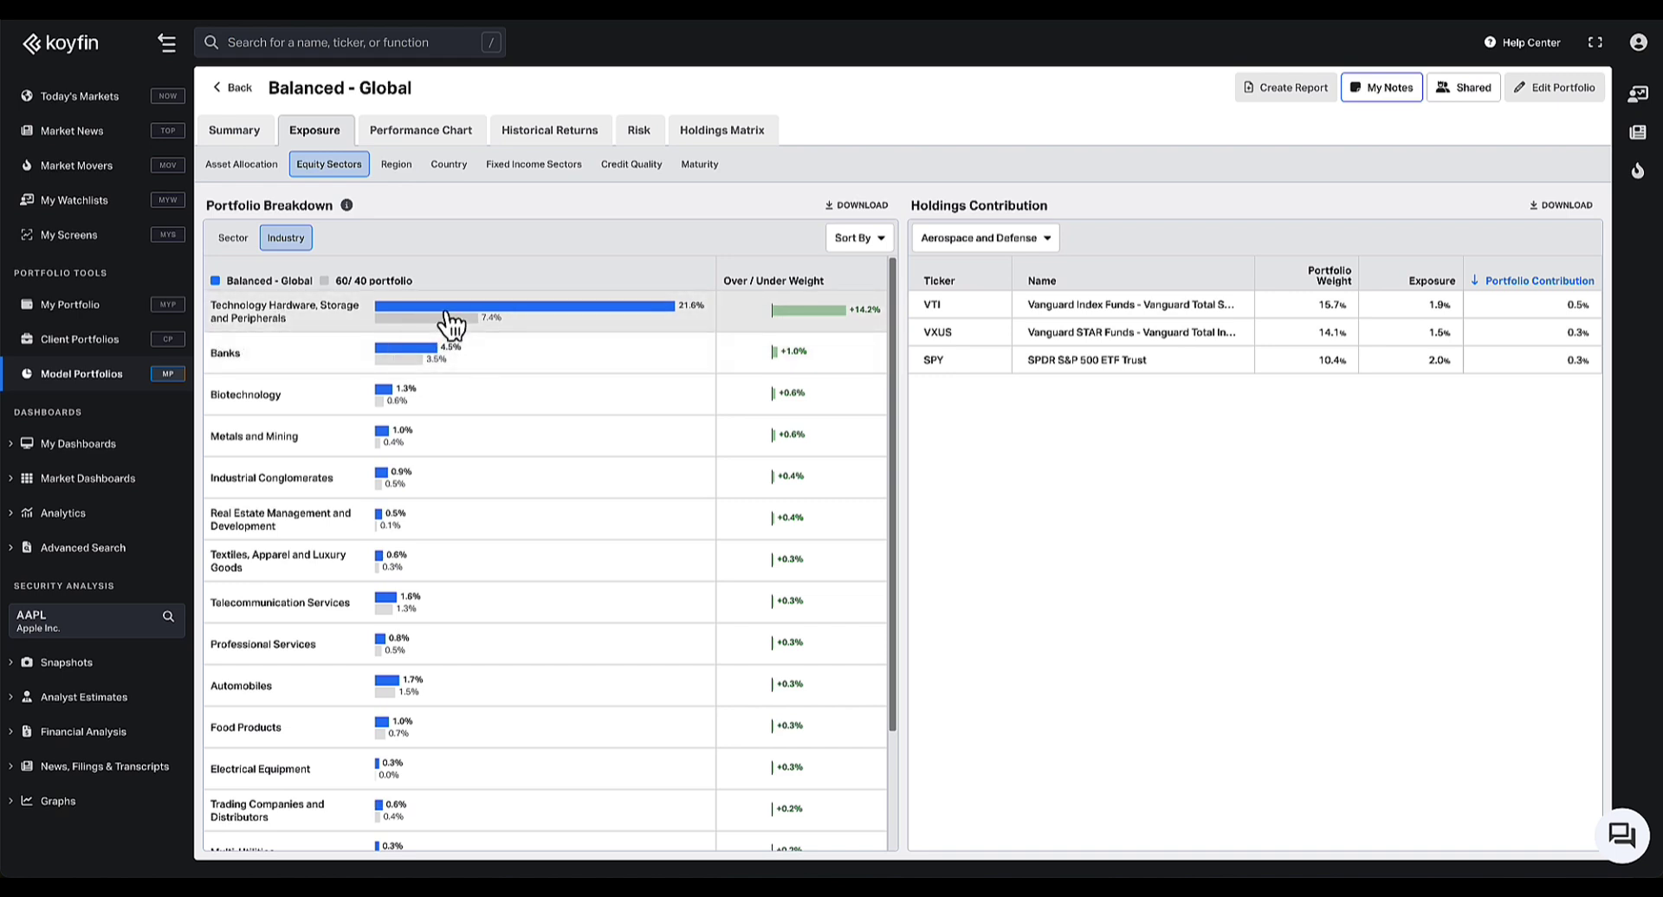
{"action": "left_click", "coordinate": [329, 326]}
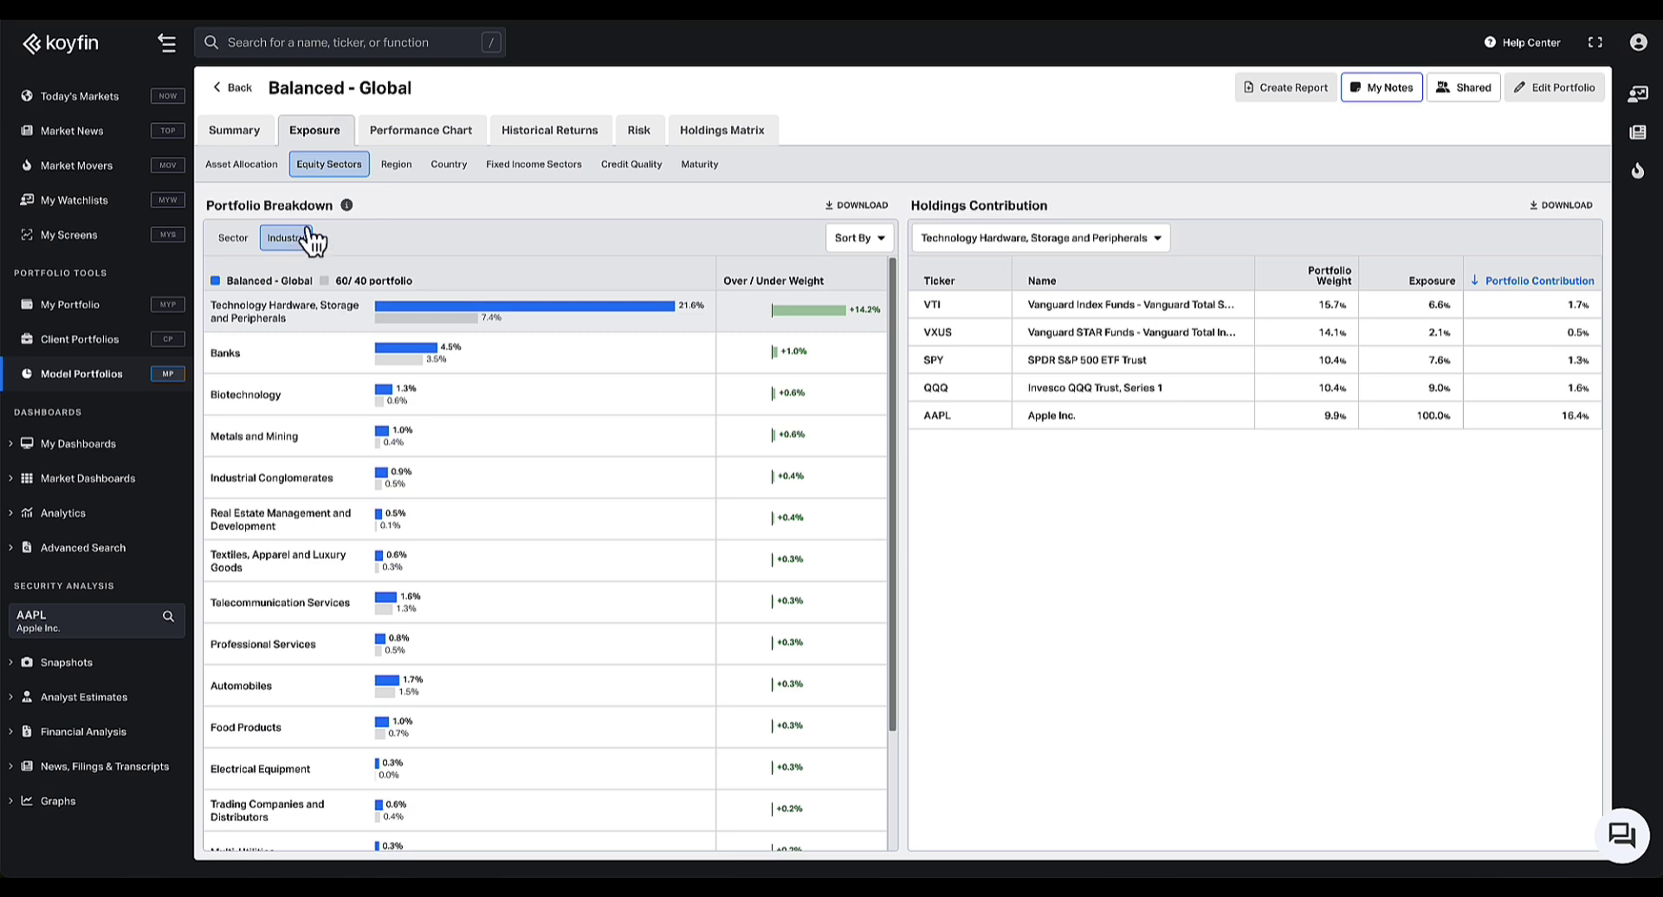
{"action": "left_click", "coordinate": [234, 240]}
Examine Balanced - Global's exposure by region and by country against the 60/40 portfolio
{"action": "left_click", "coordinate": [396, 164]}
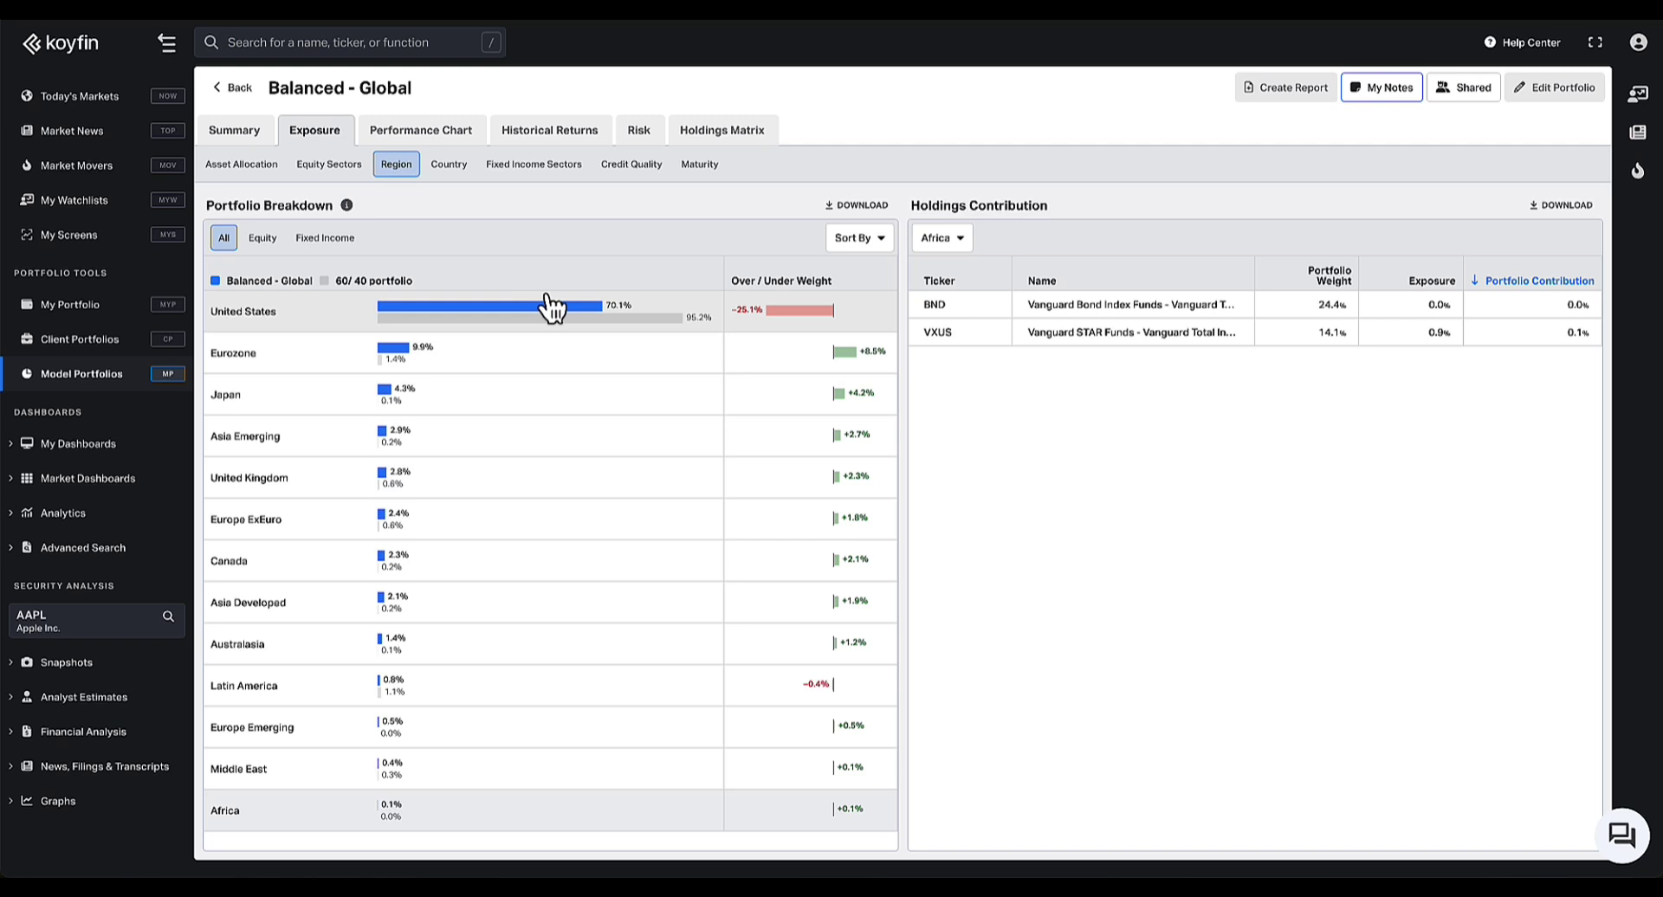
{"action": "left_click", "coordinate": [450, 167]}
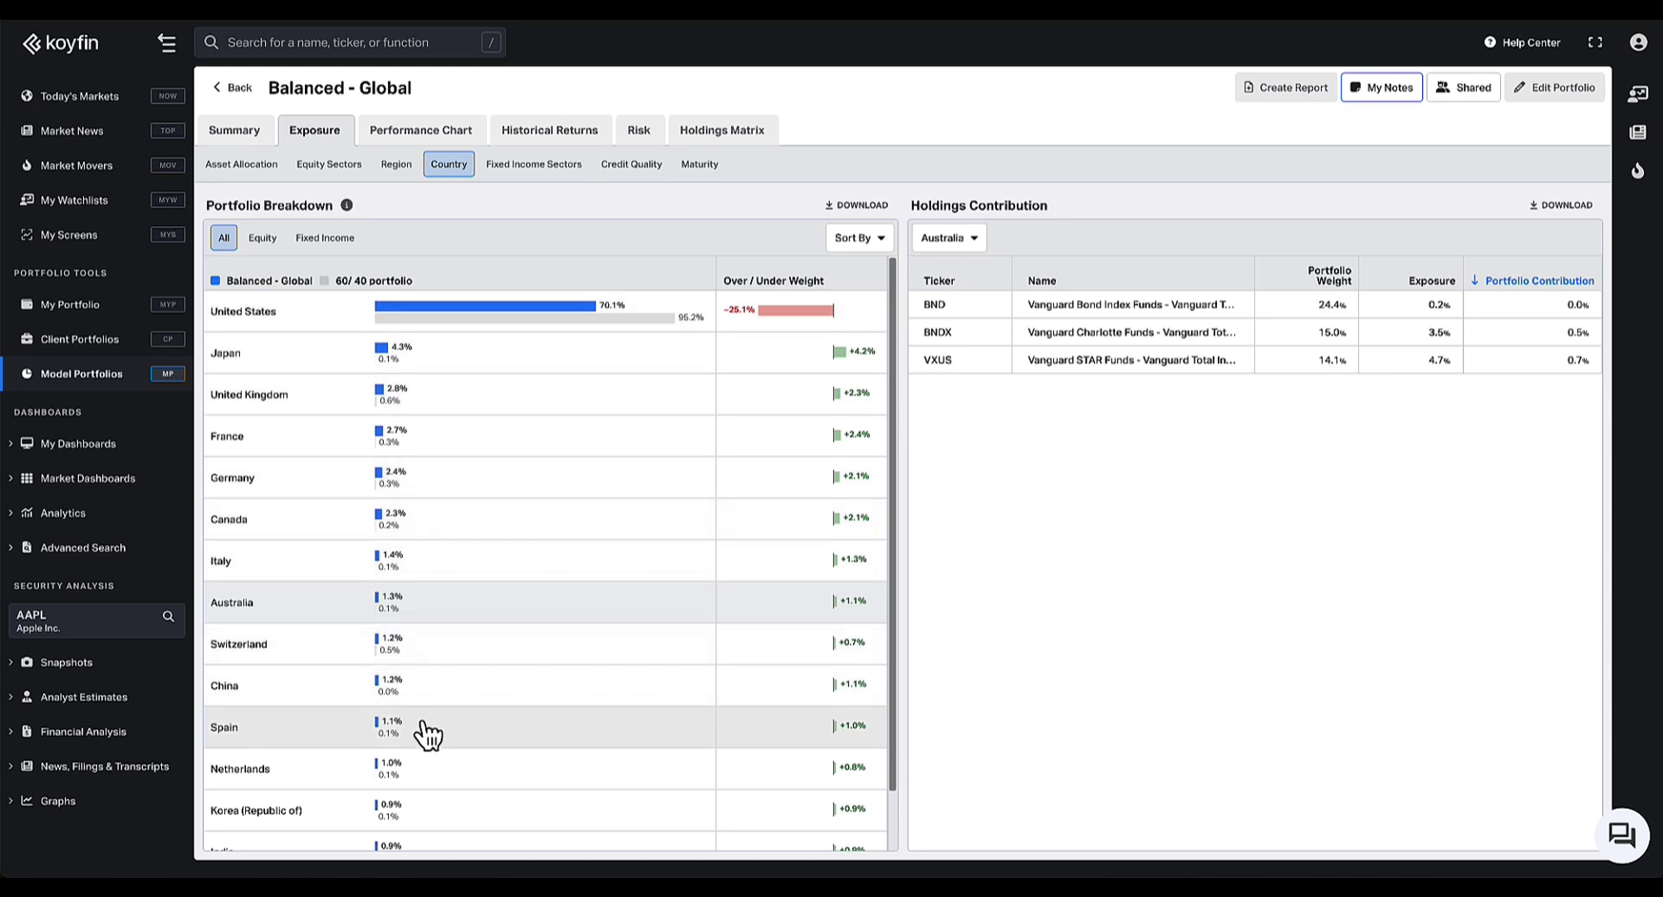
View the fixed income sector exposure in detailed form and switch back to the high-level breakdown
{"action": "left_click", "coordinate": [544, 166]}
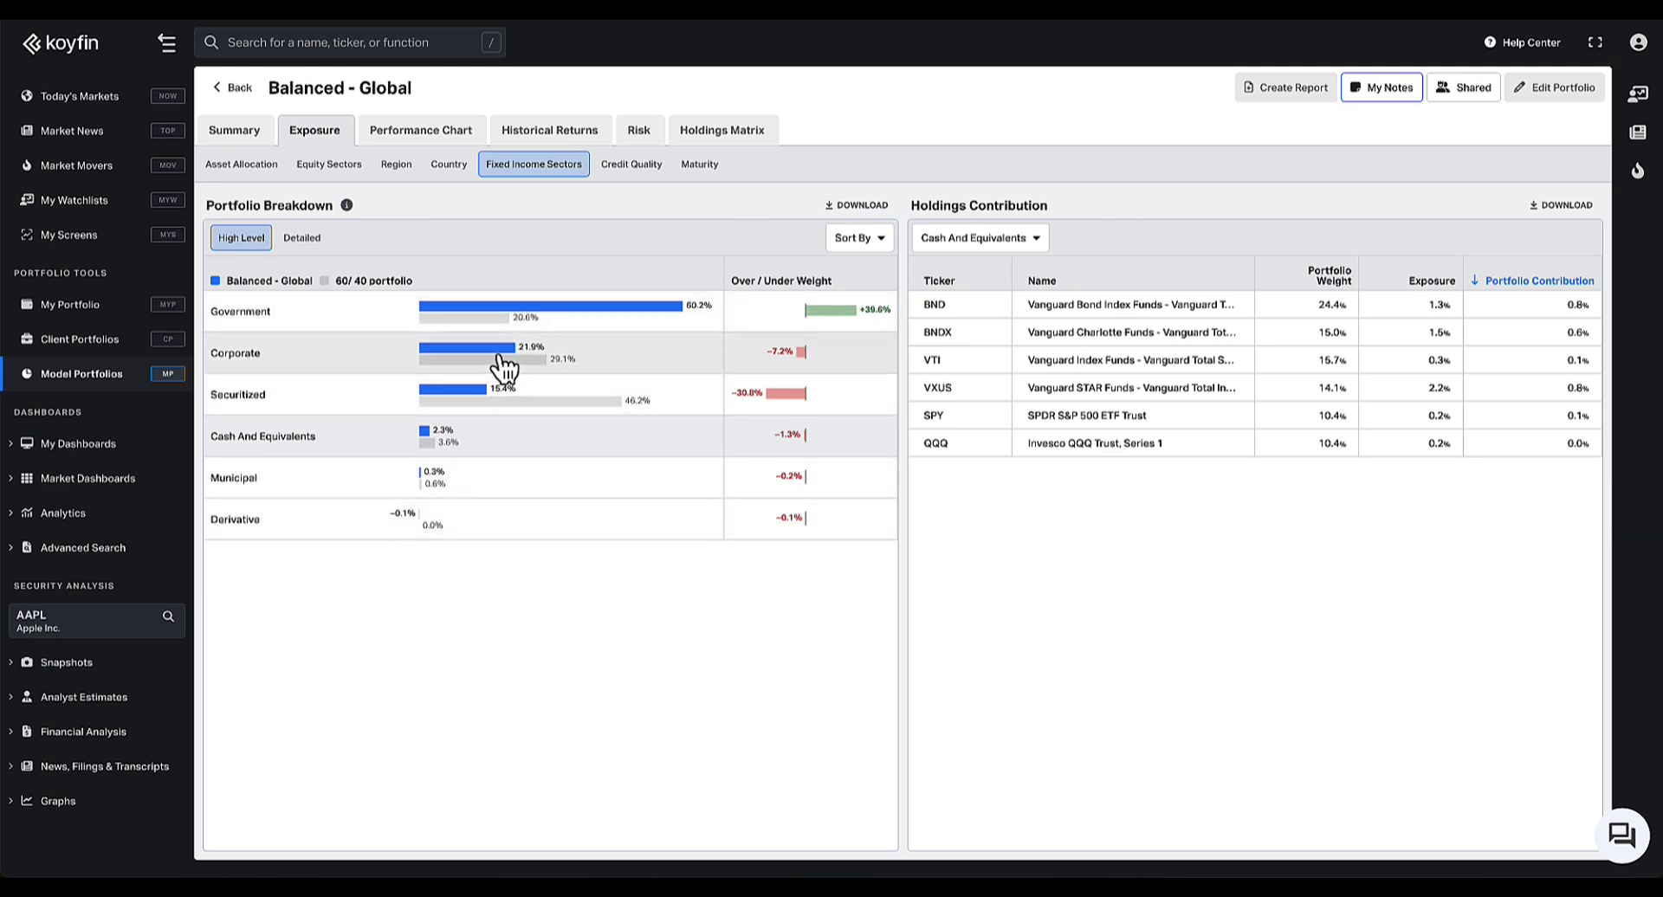
{"action": "left_click", "coordinate": [302, 237]}
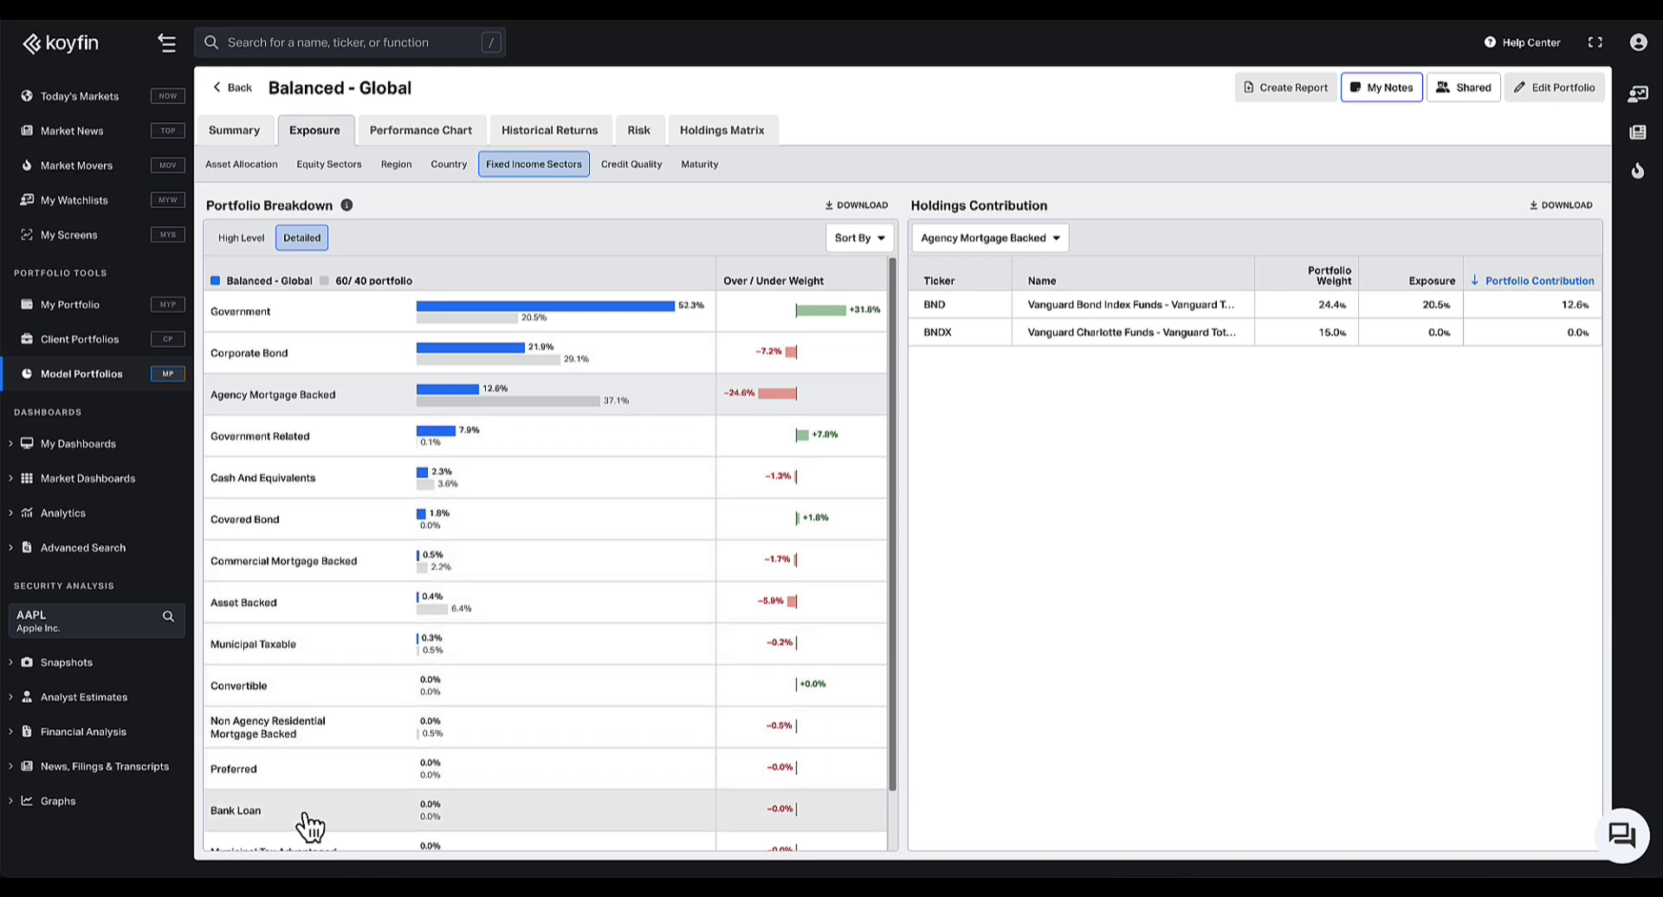
{"action": "left_click", "coordinate": [241, 237]}
Examine the fixed income exposure by credit quality and by maturity, returning to the asset allocation breakdown
{"action": "left_click", "coordinate": [629, 166]}
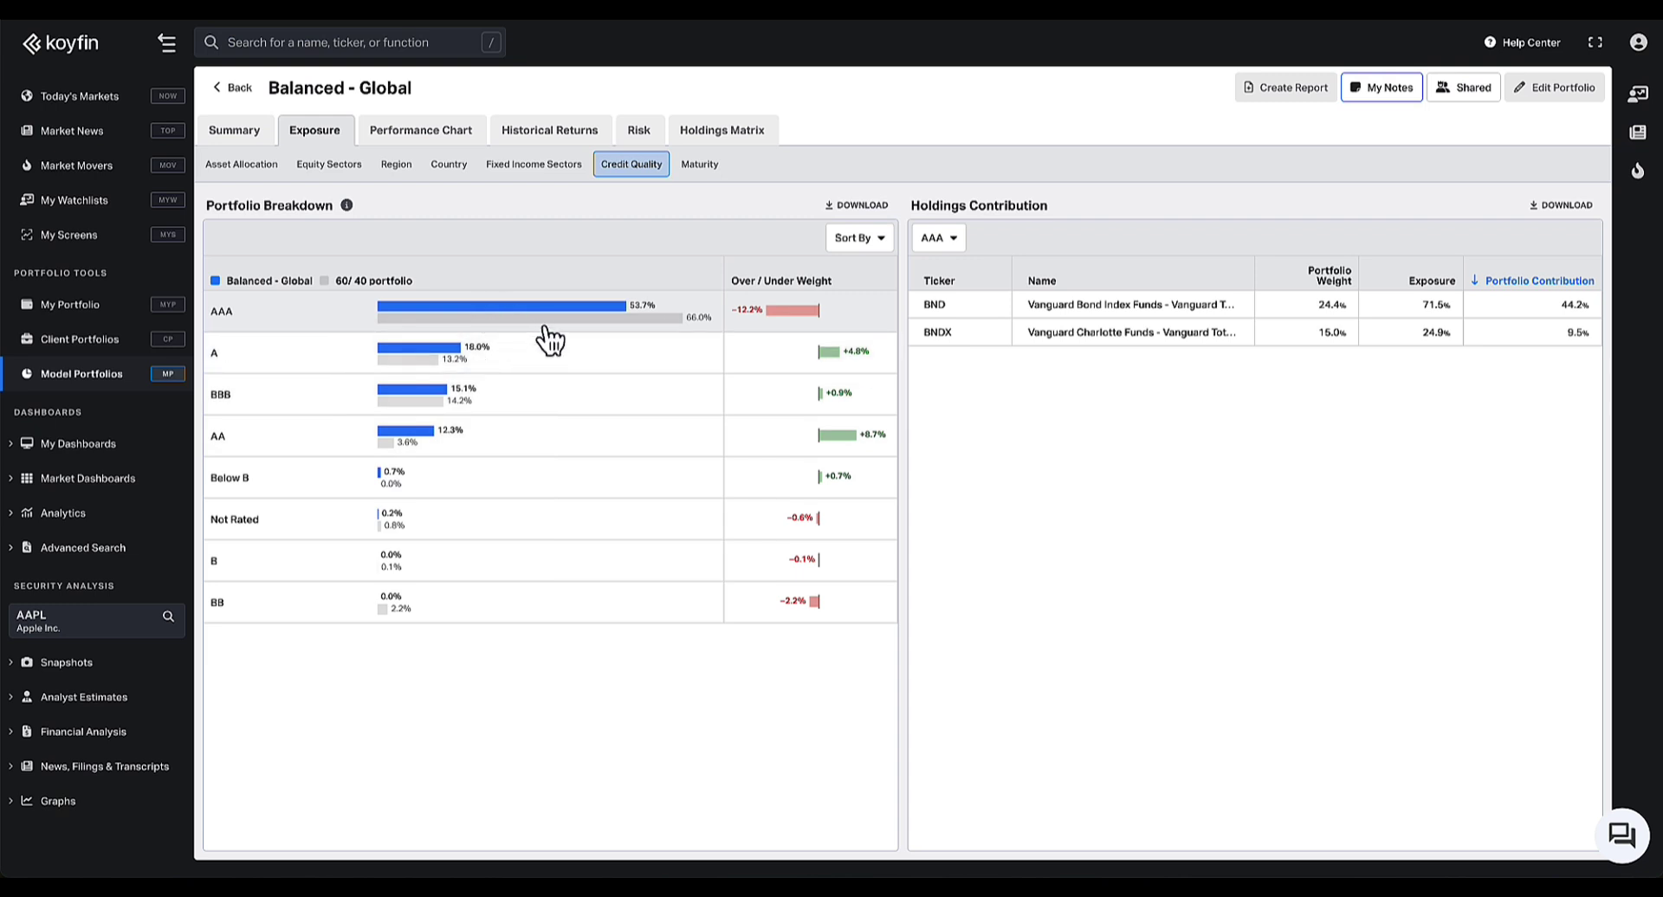
{"action": "left_click", "coordinate": [694, 167]}
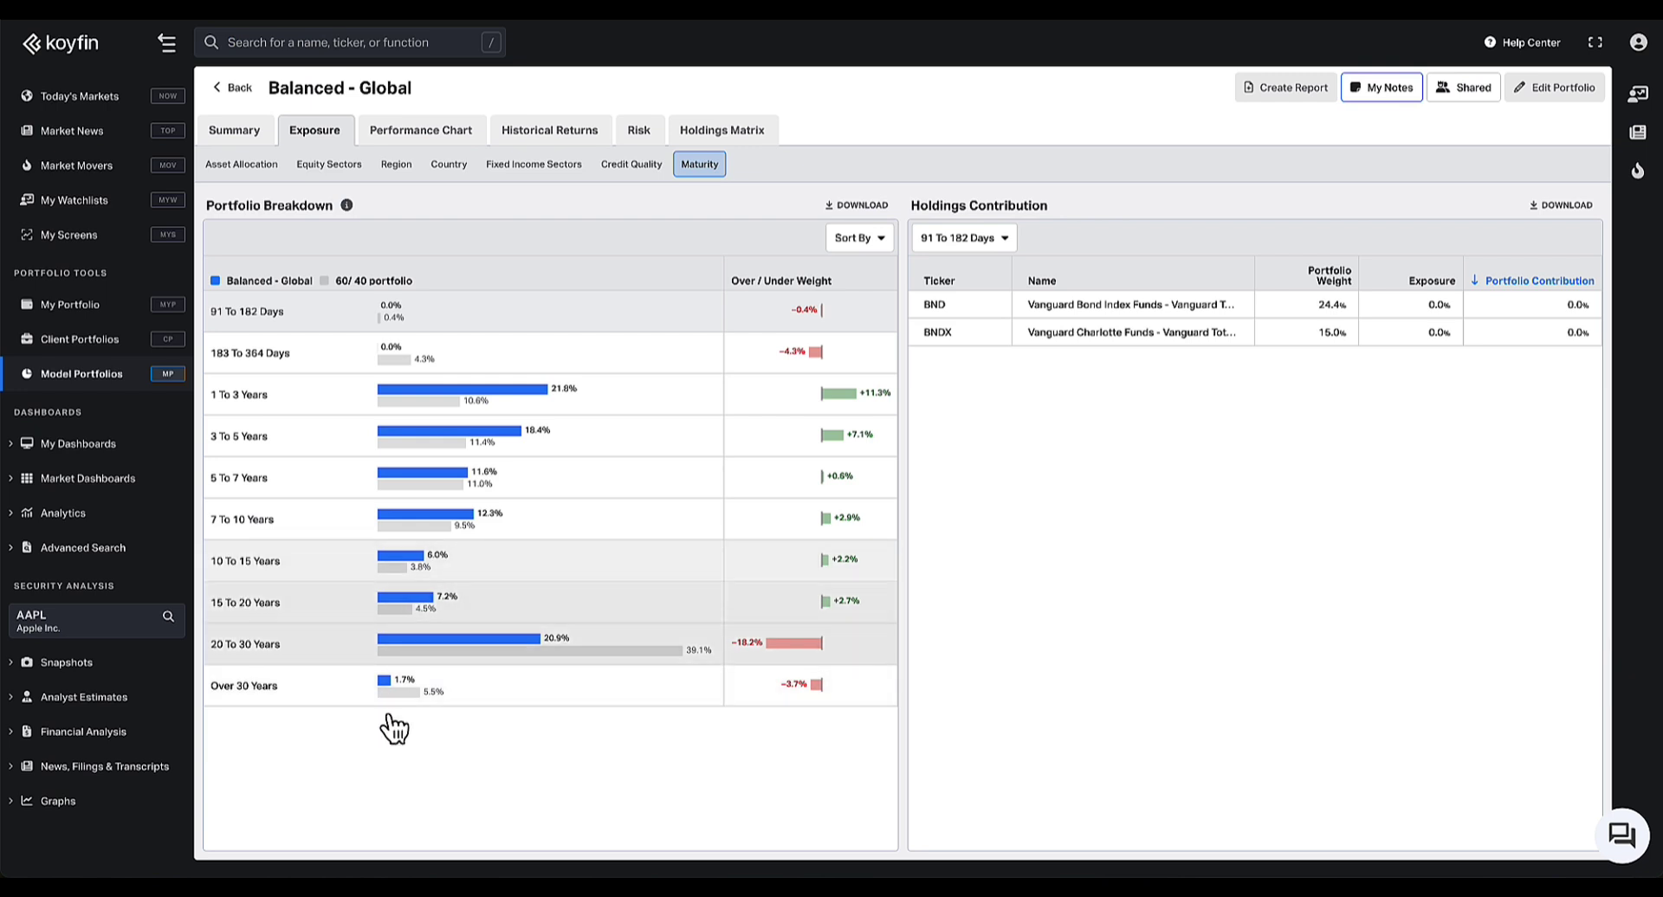
{"action": "left_click", "coordinate": [275, 167]}
View Balanced - Global's performance chart against the benchmark over 20 years and over all available history
{"action": "left_click", "coordinate": [404, 139]}
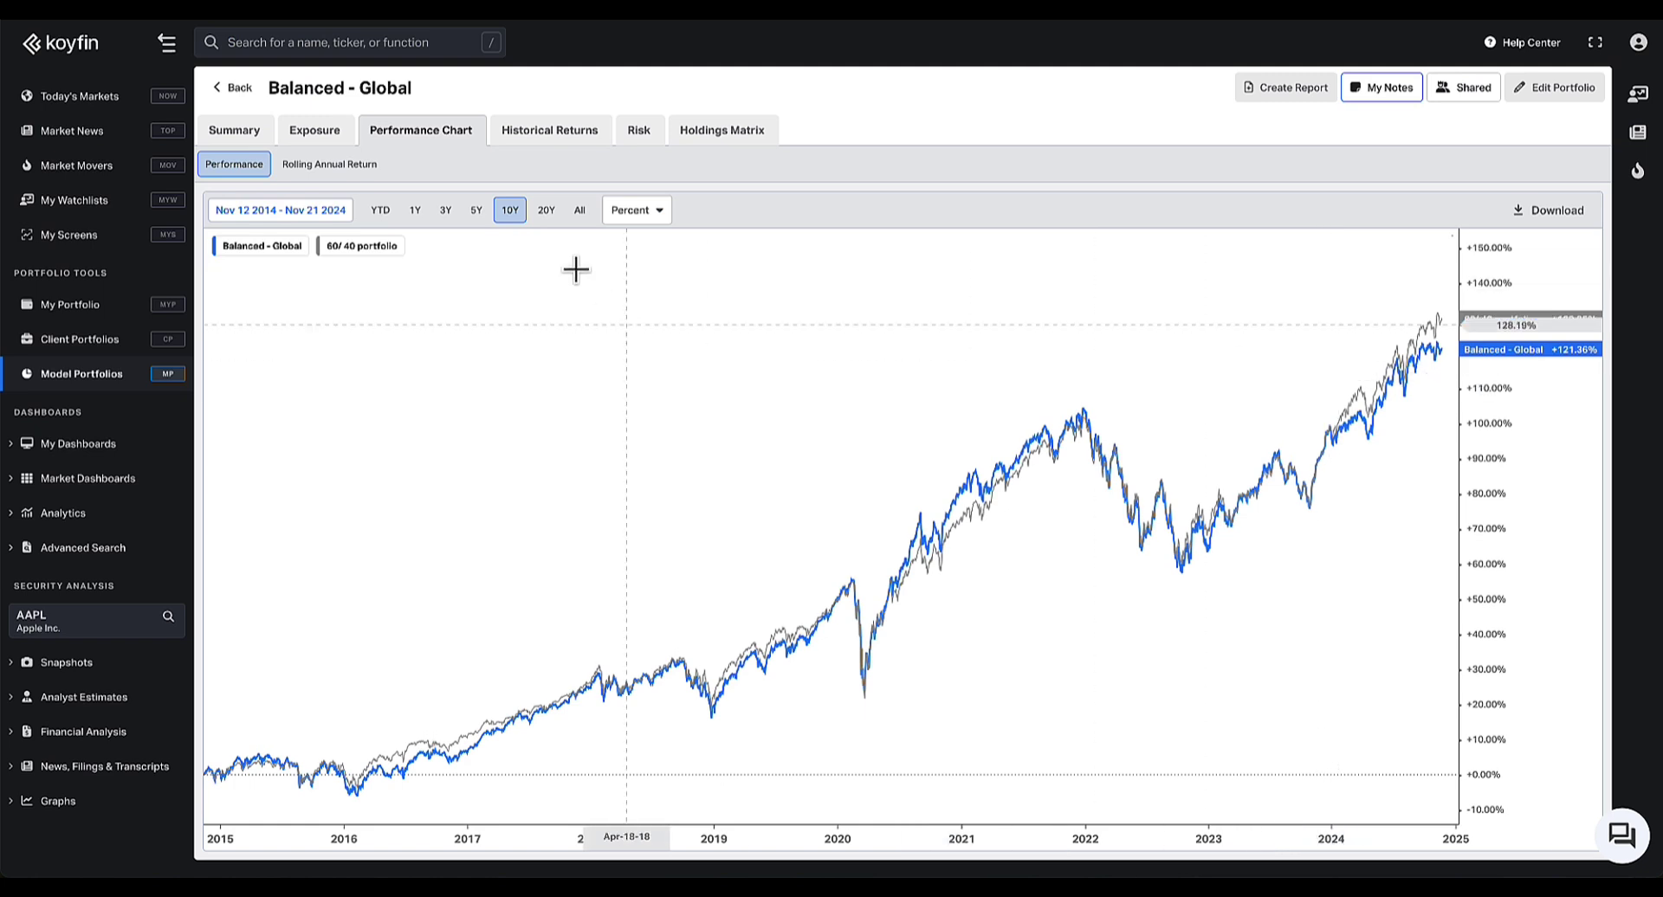
{"action": "left_click", "coordinate": [546, 210]}
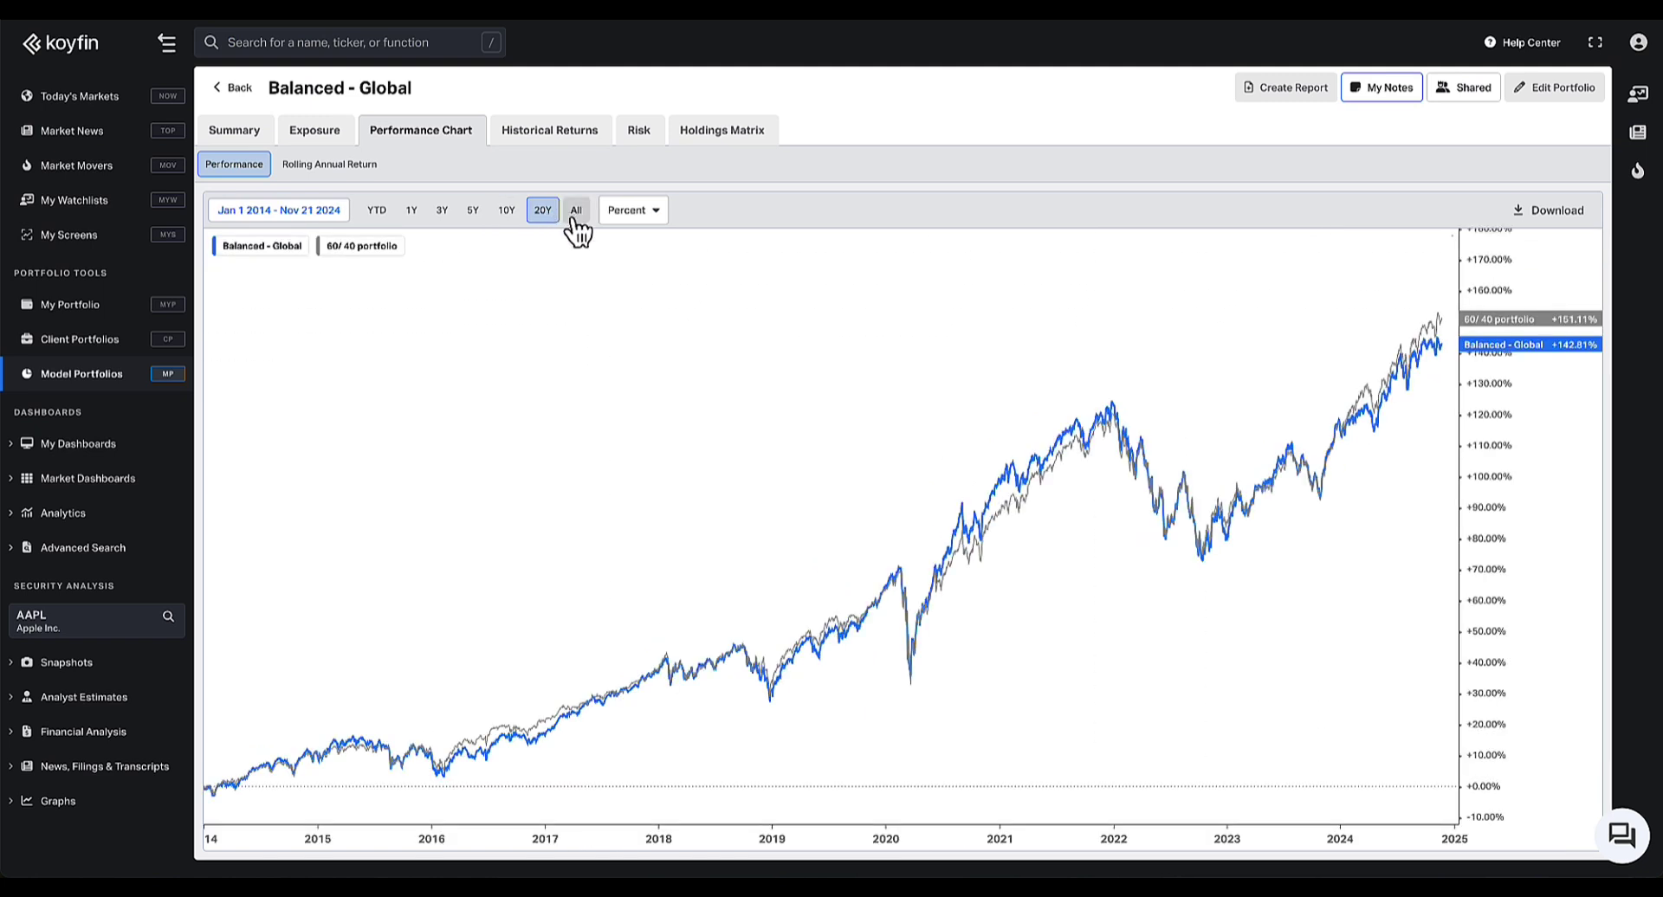
{"action": "left_click", "coordinate": [593, 212]}
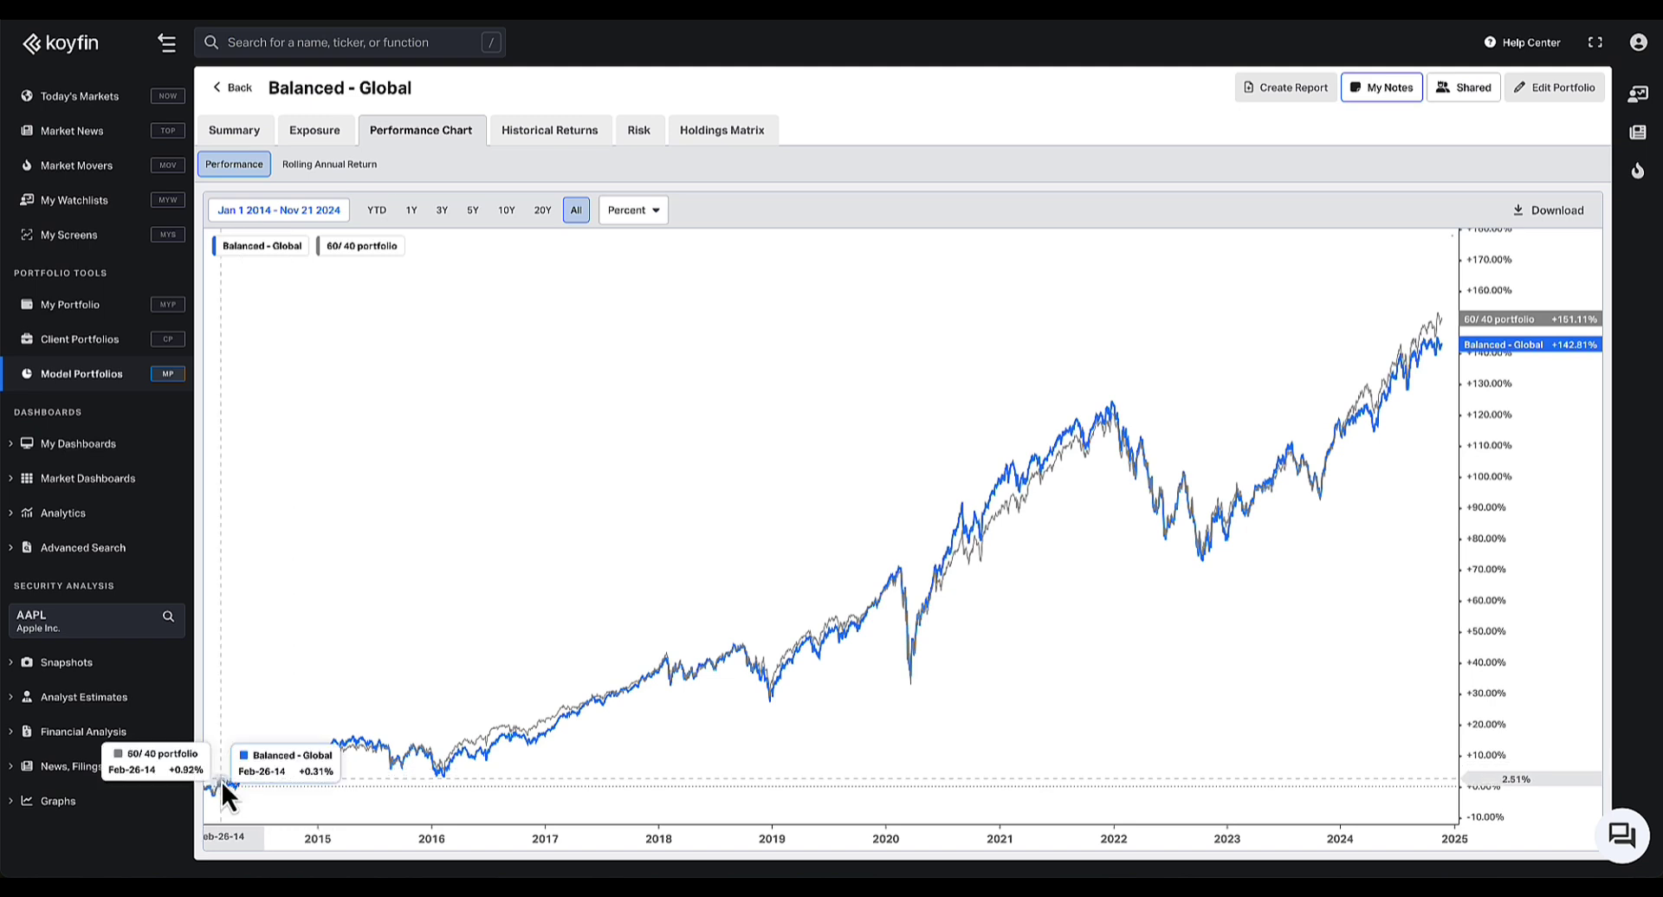
Chart the rolling annual return with a 5-year return period, and return to the performance view
{"action": "left_click", "coordinate": [302, 183]}
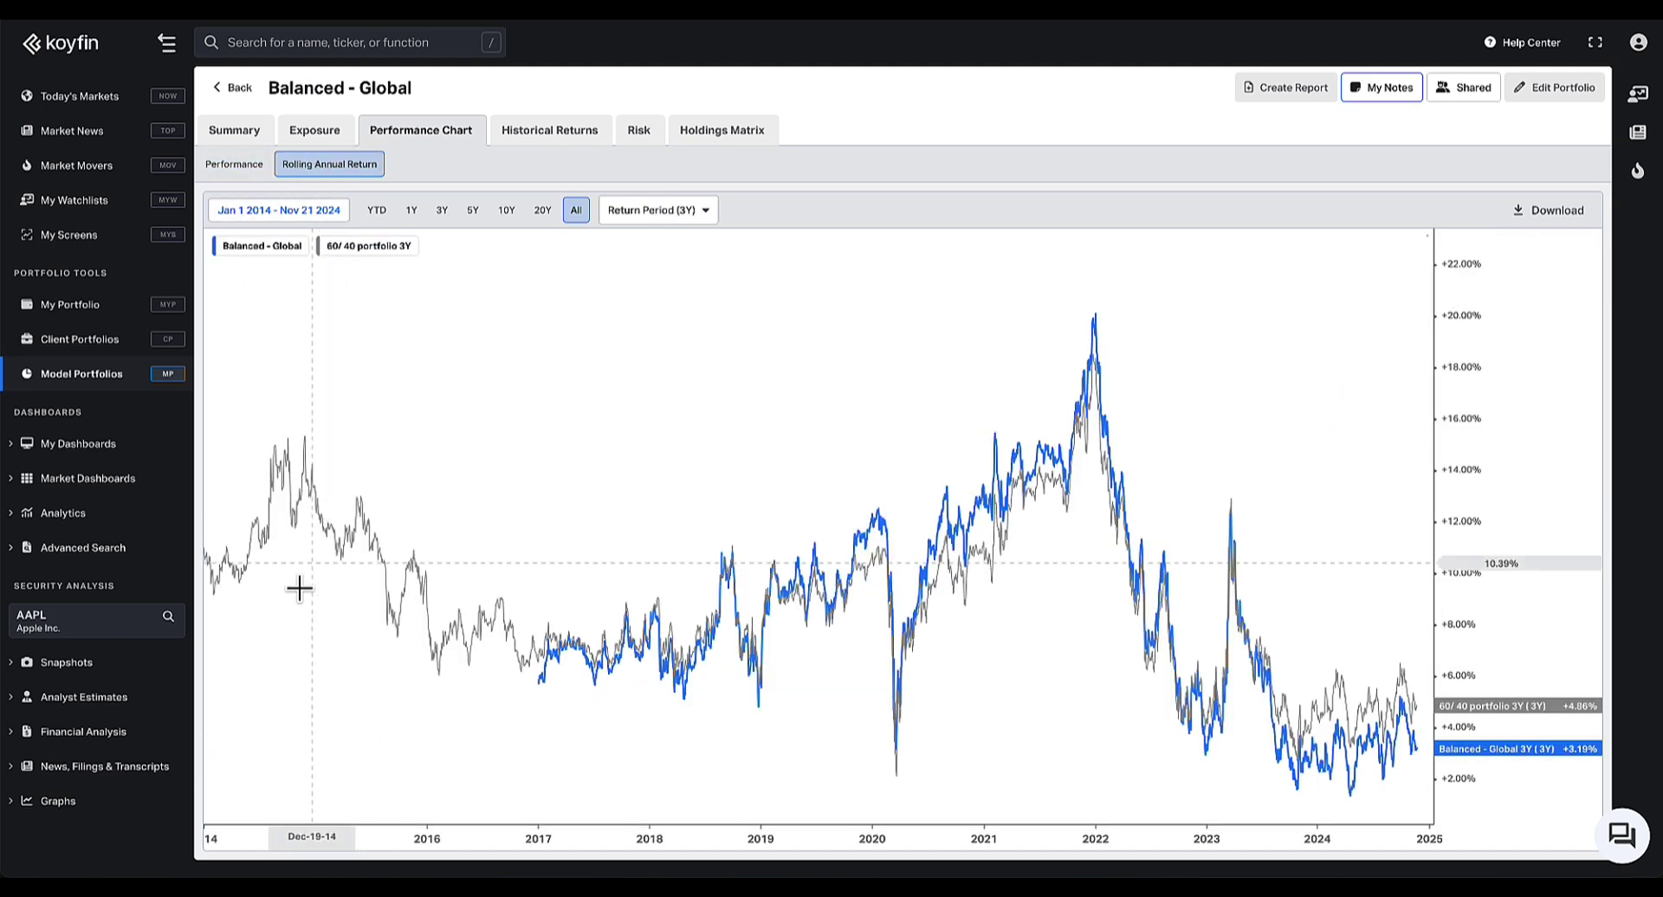
{"action": "left_click", "coordinate": [704, 217]}
{"action": "left_click", "coordinate": [625, 296]}
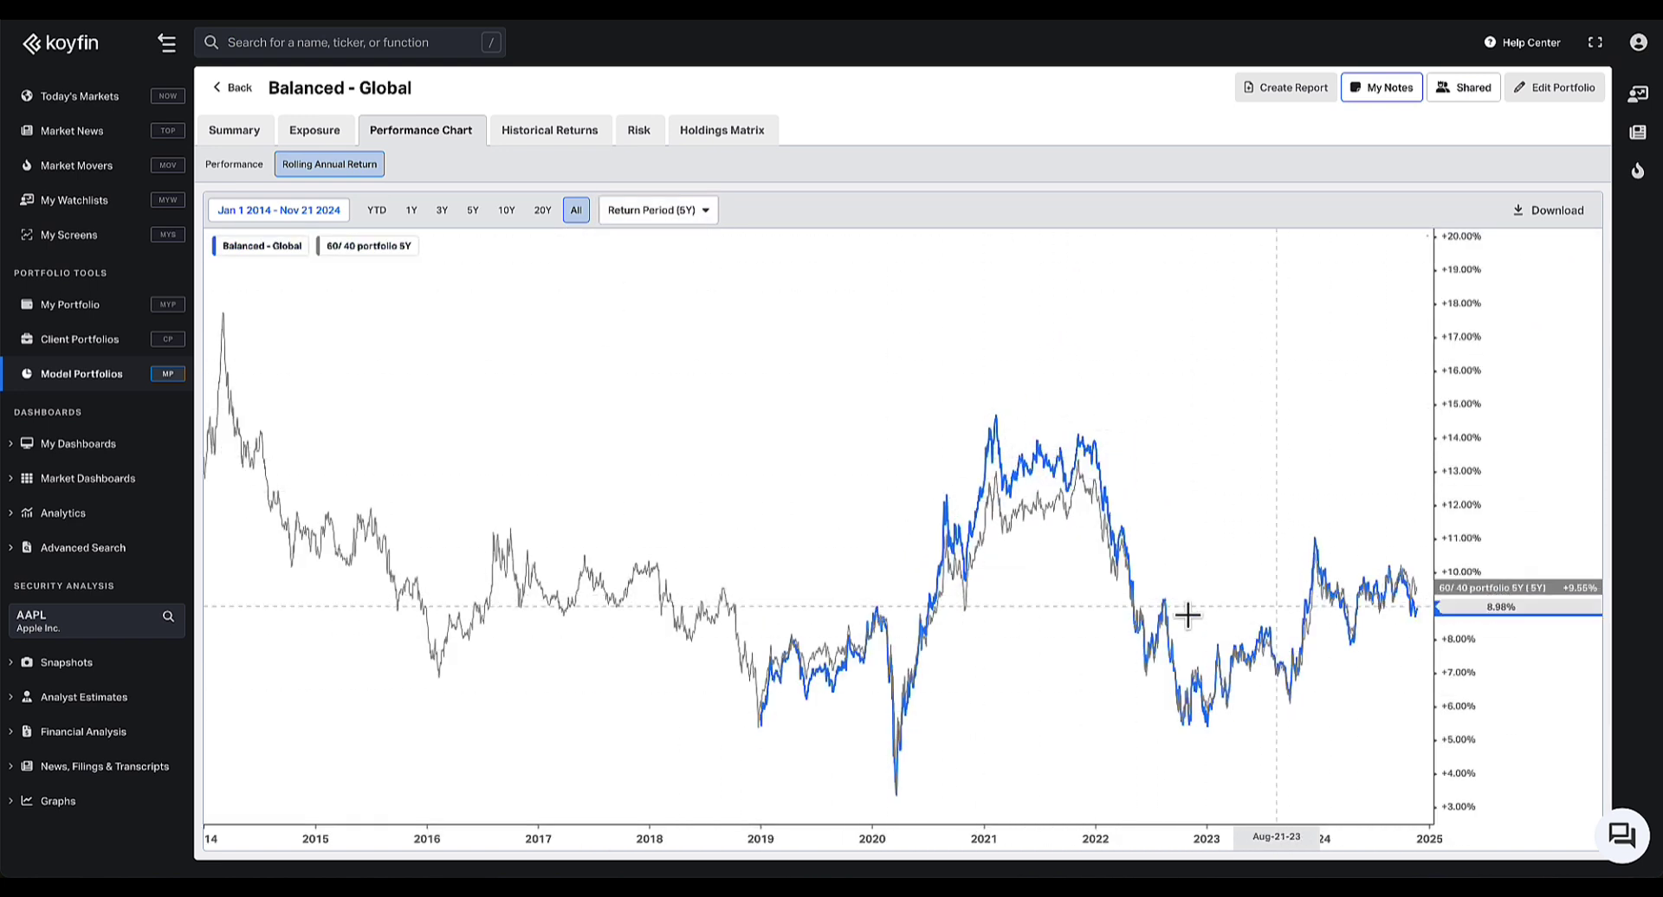
{"action": "left_click", "coordinate": [238, 171]}
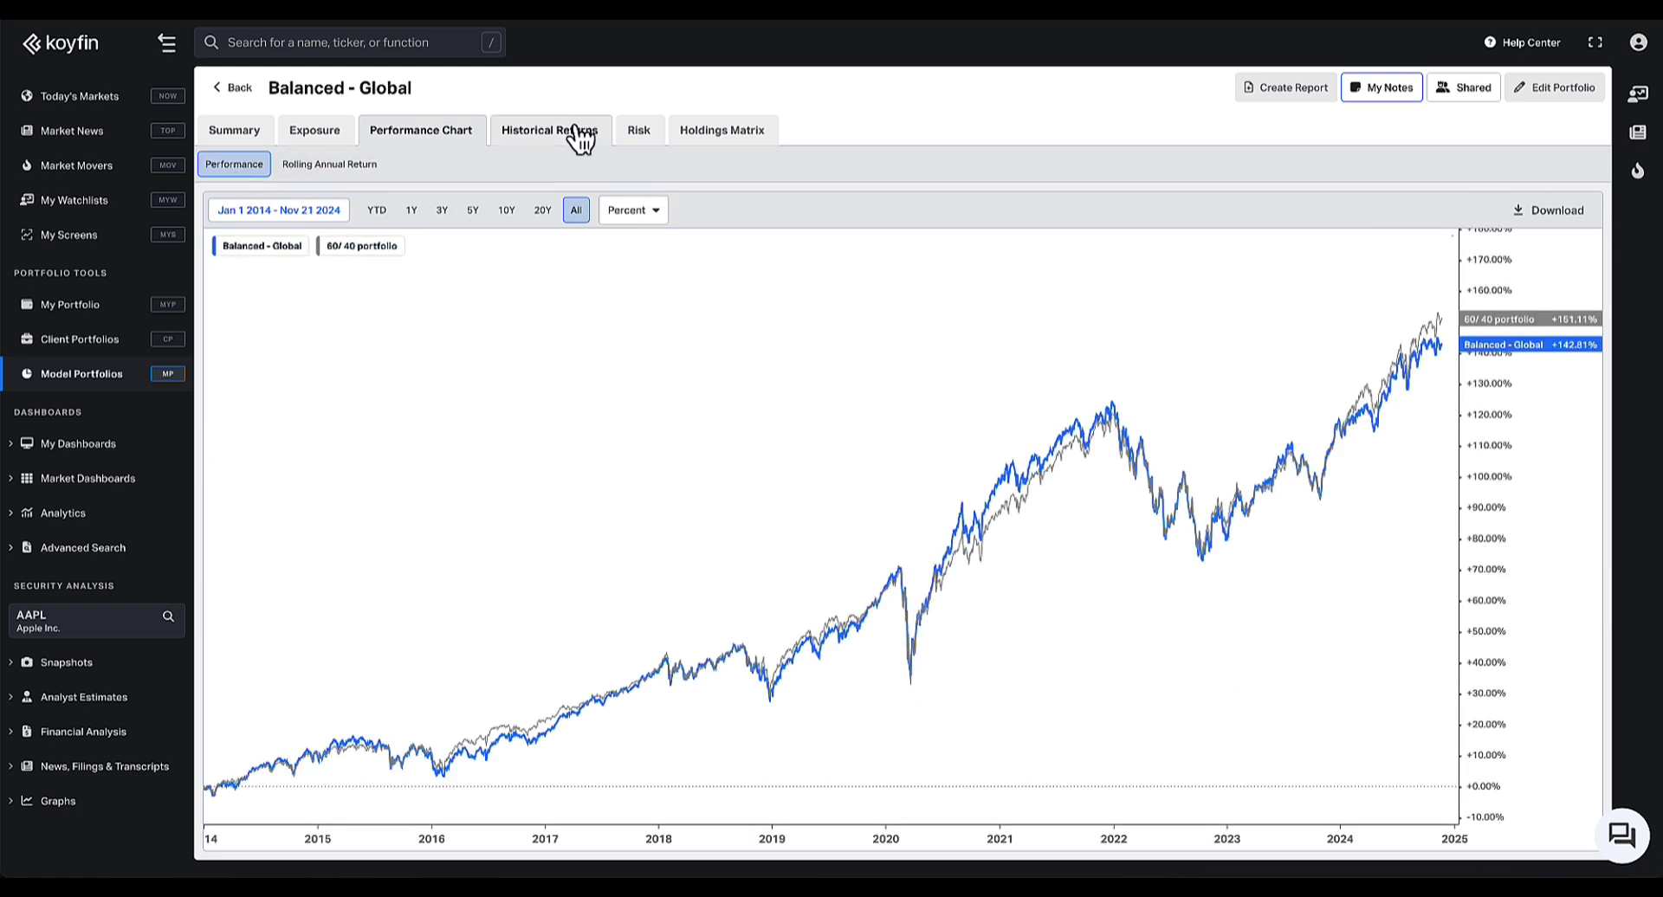
Compare the historical monthly returns for the benchmark and net of benchmark, switching back to the portfolio's returns
{"action": "left_click", "coordinate": [576, 135]}
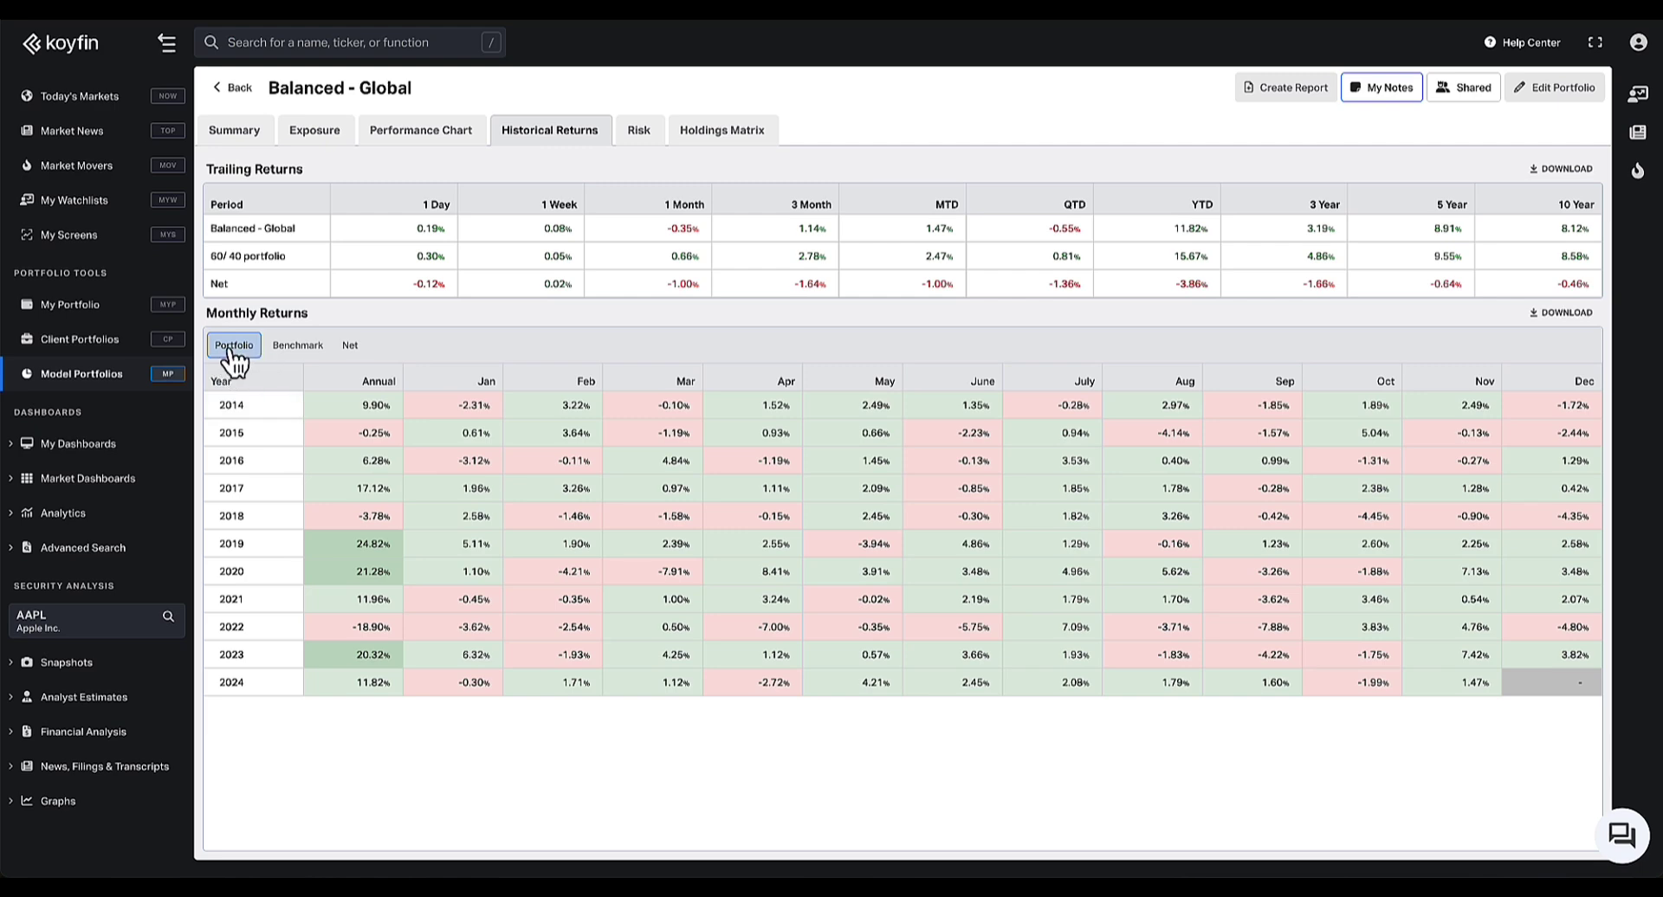
{"action": "left_click", "coordinate": [301, 346]}
{"action": "left_click", "coordinate": [349, 346]}
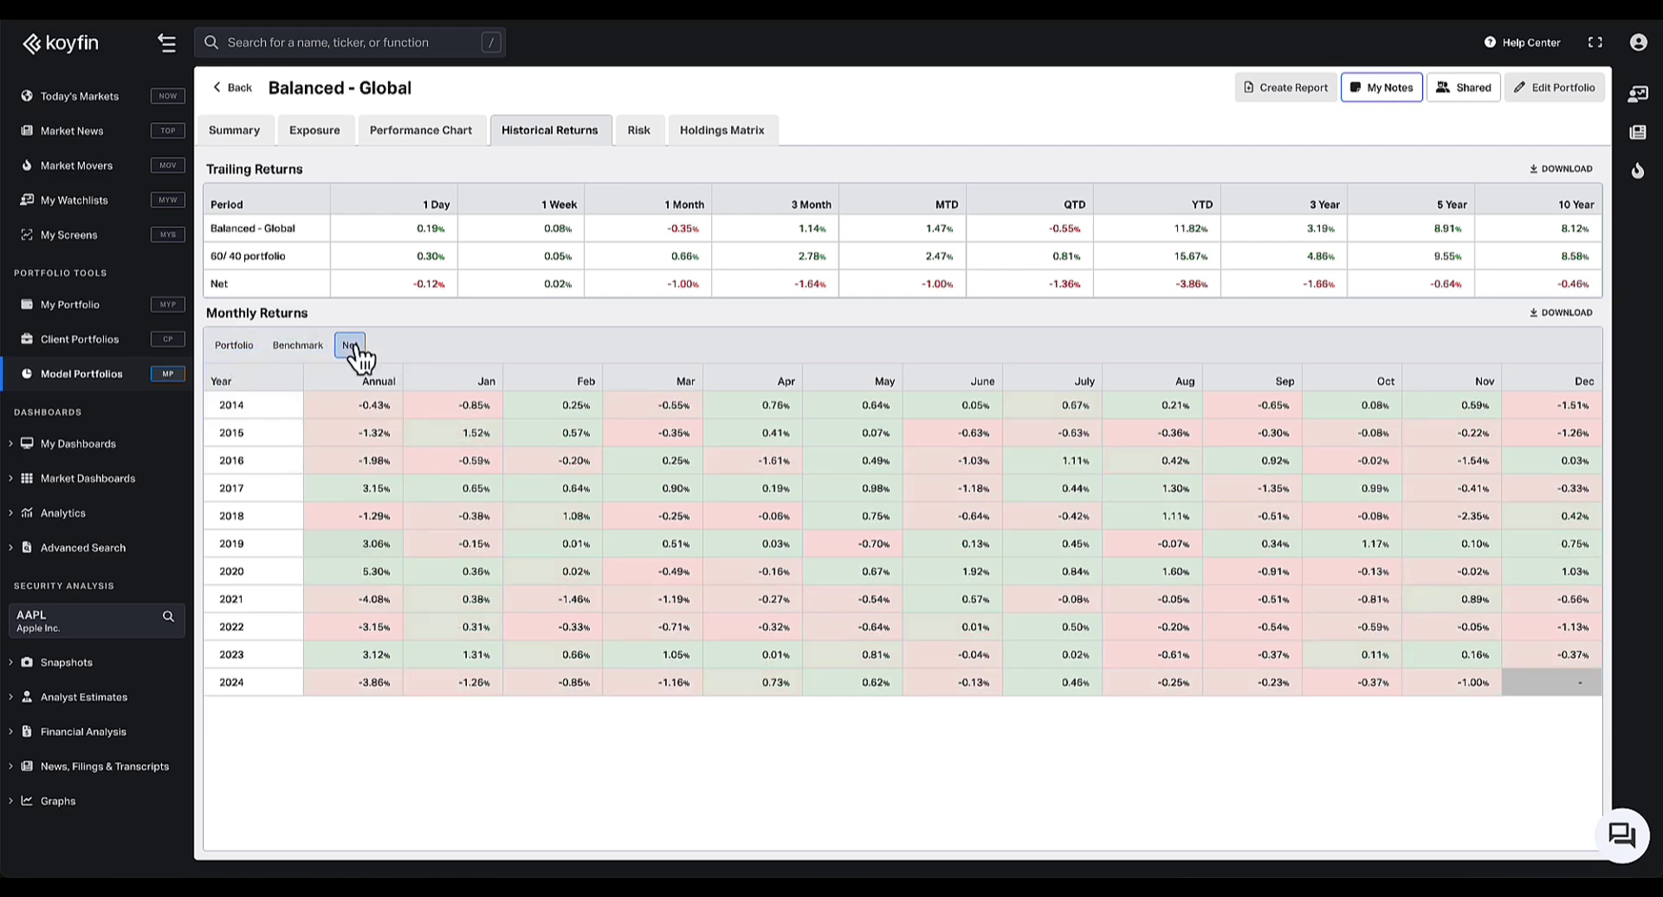
{"action": "left_click", "coordinate": [227, 347]}
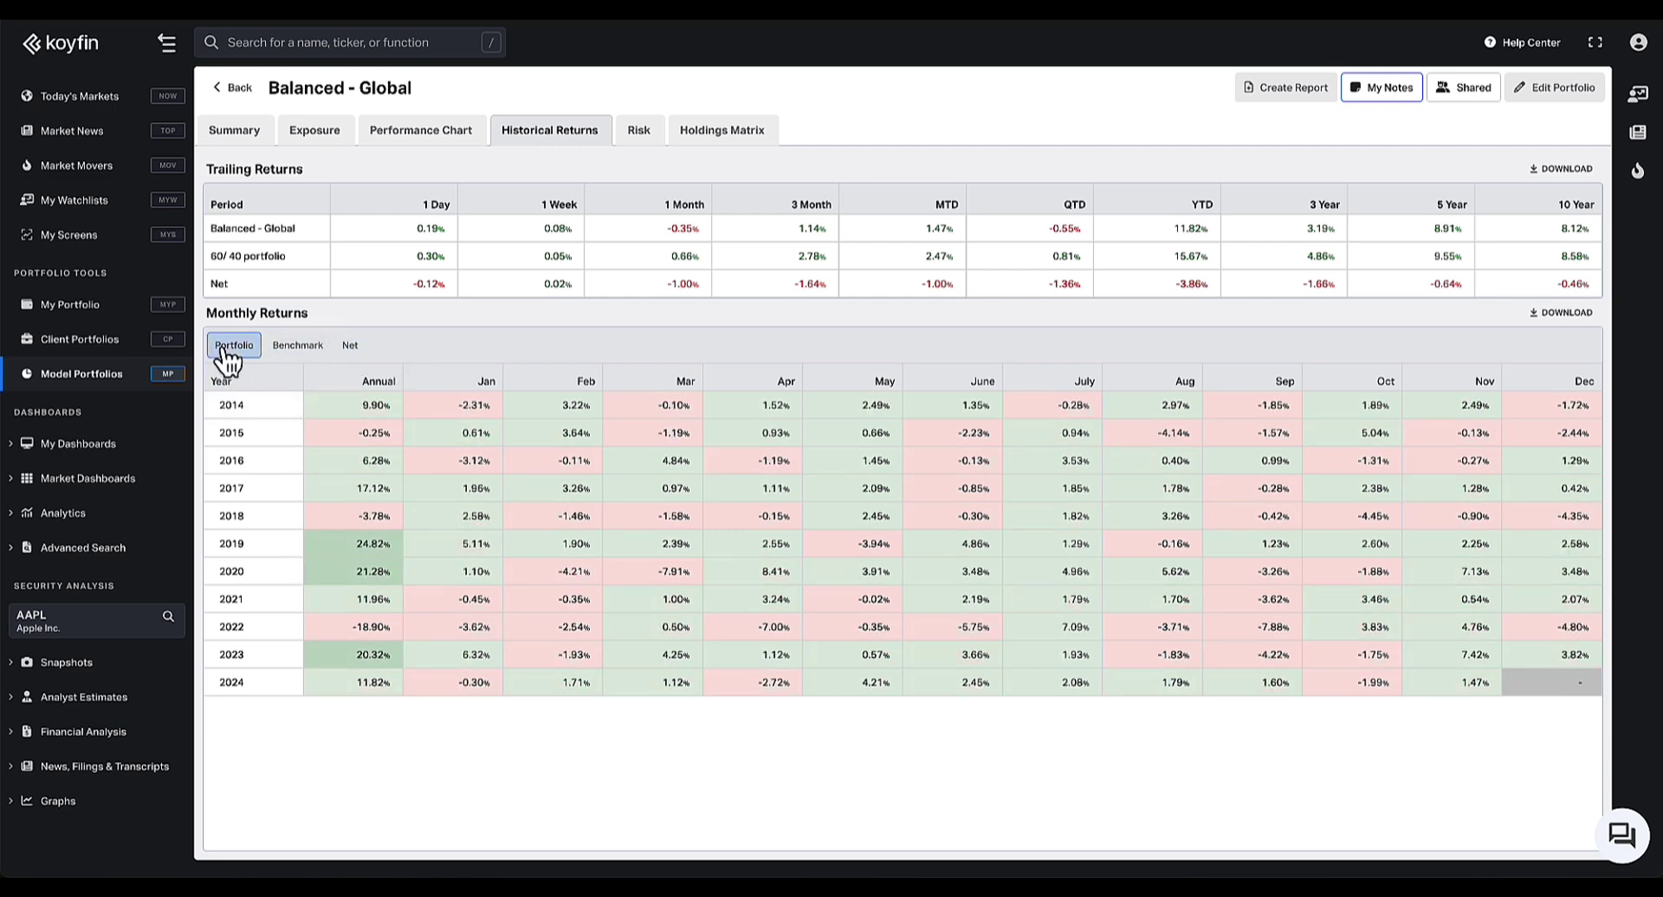
Examine Balanced - Global's quantitative risk metrics and drawdown chart, and view its underlying securities in the Holdings Matrix
{"action": "left_click", "coordinate": [635, 131]}
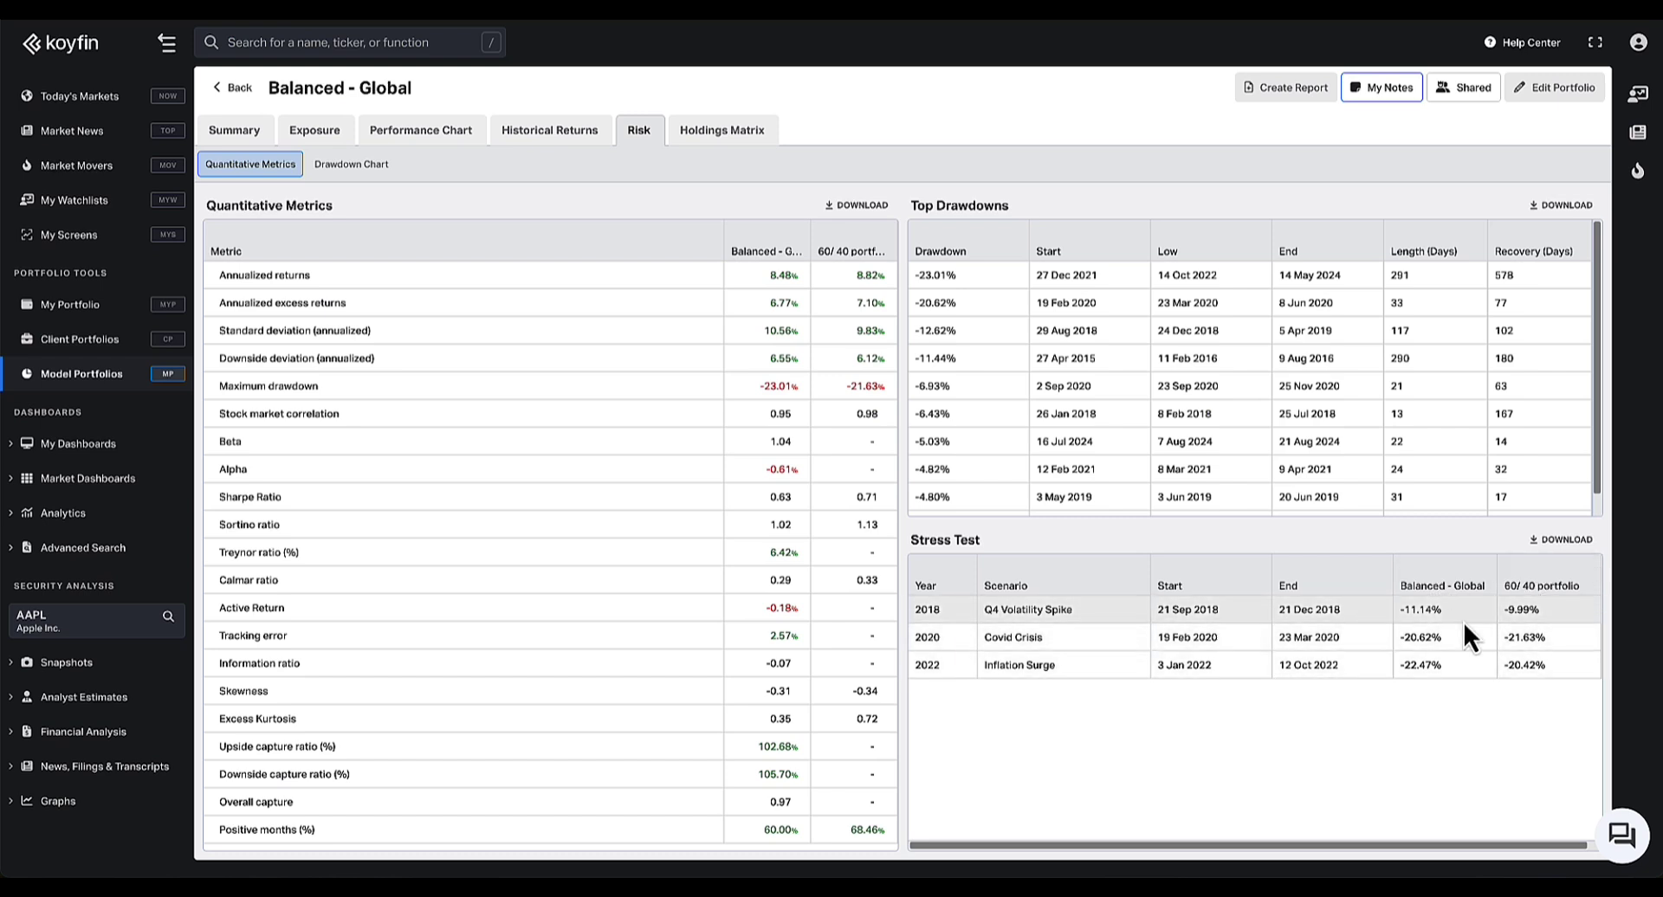
{"action": "left_click", "coordinate": [352, 166]}
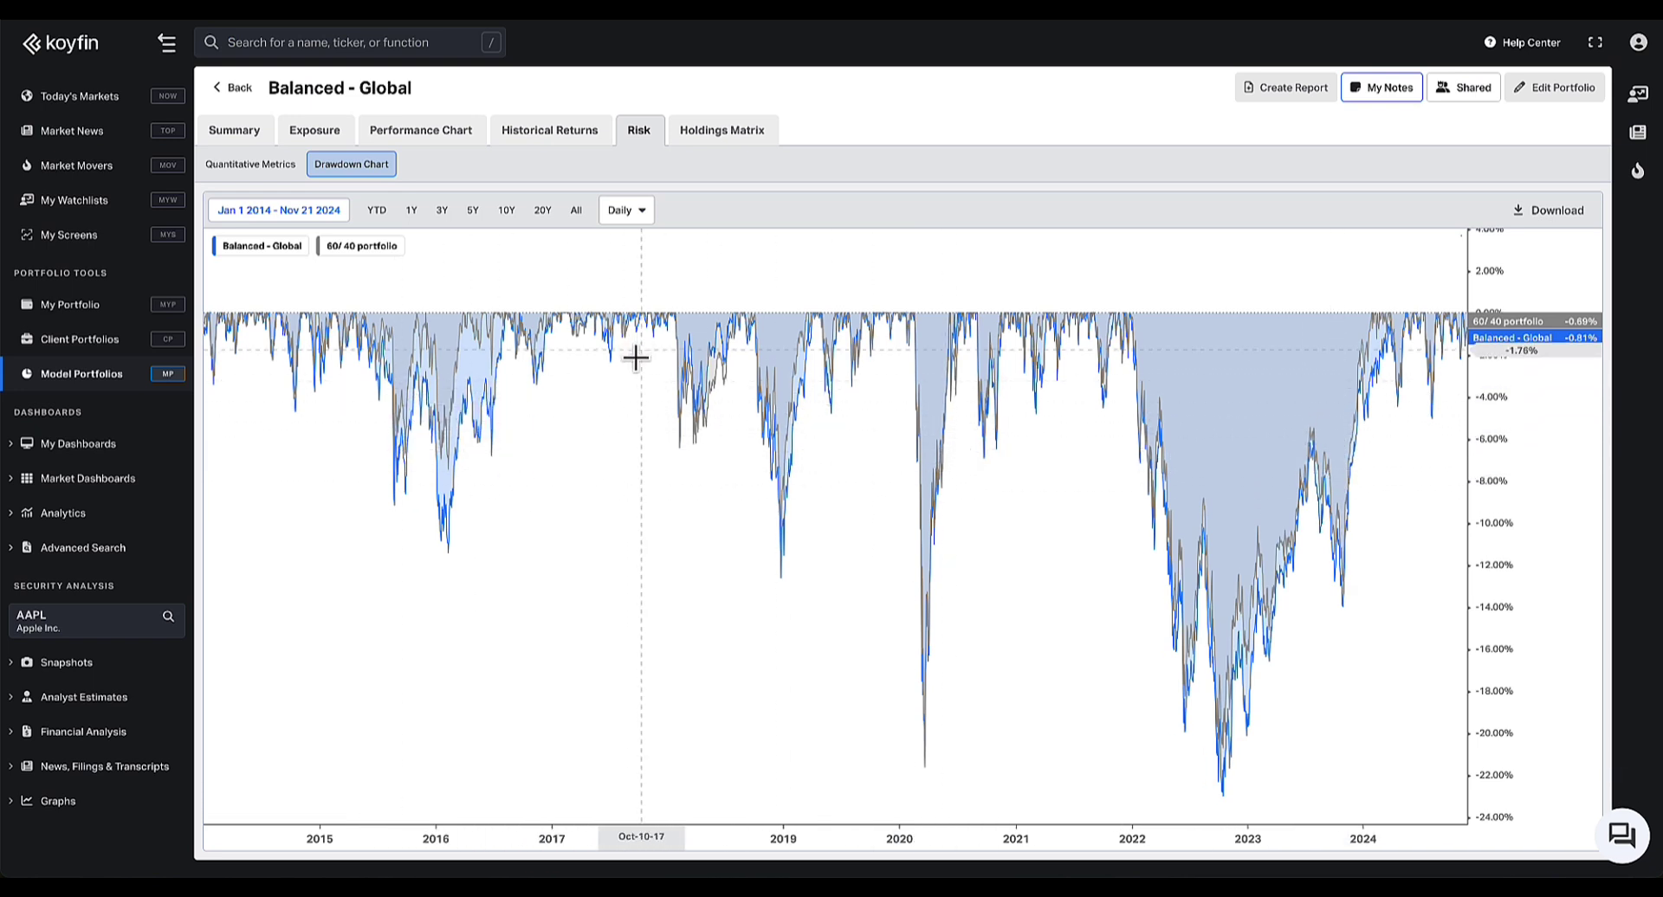
{"action": "left_click", "coordinate": [723, 137]}
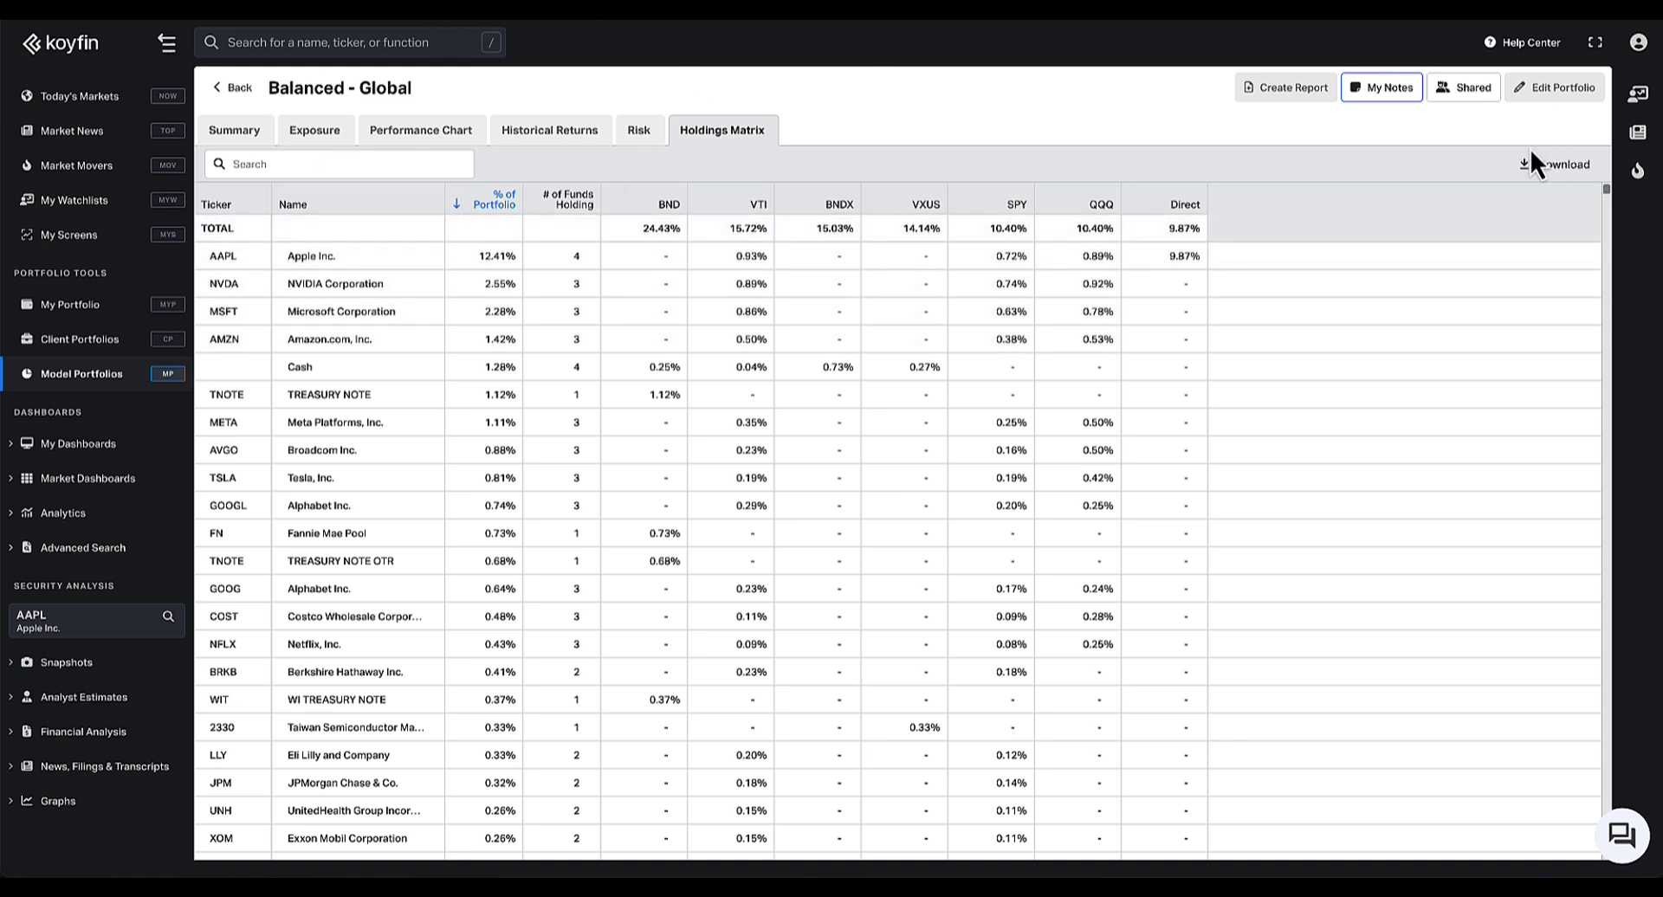
Revisit the risk and historical returns pages, and go back to the Model Portfolios list
{"action": "left_click", "coordinate": [640, 132]}
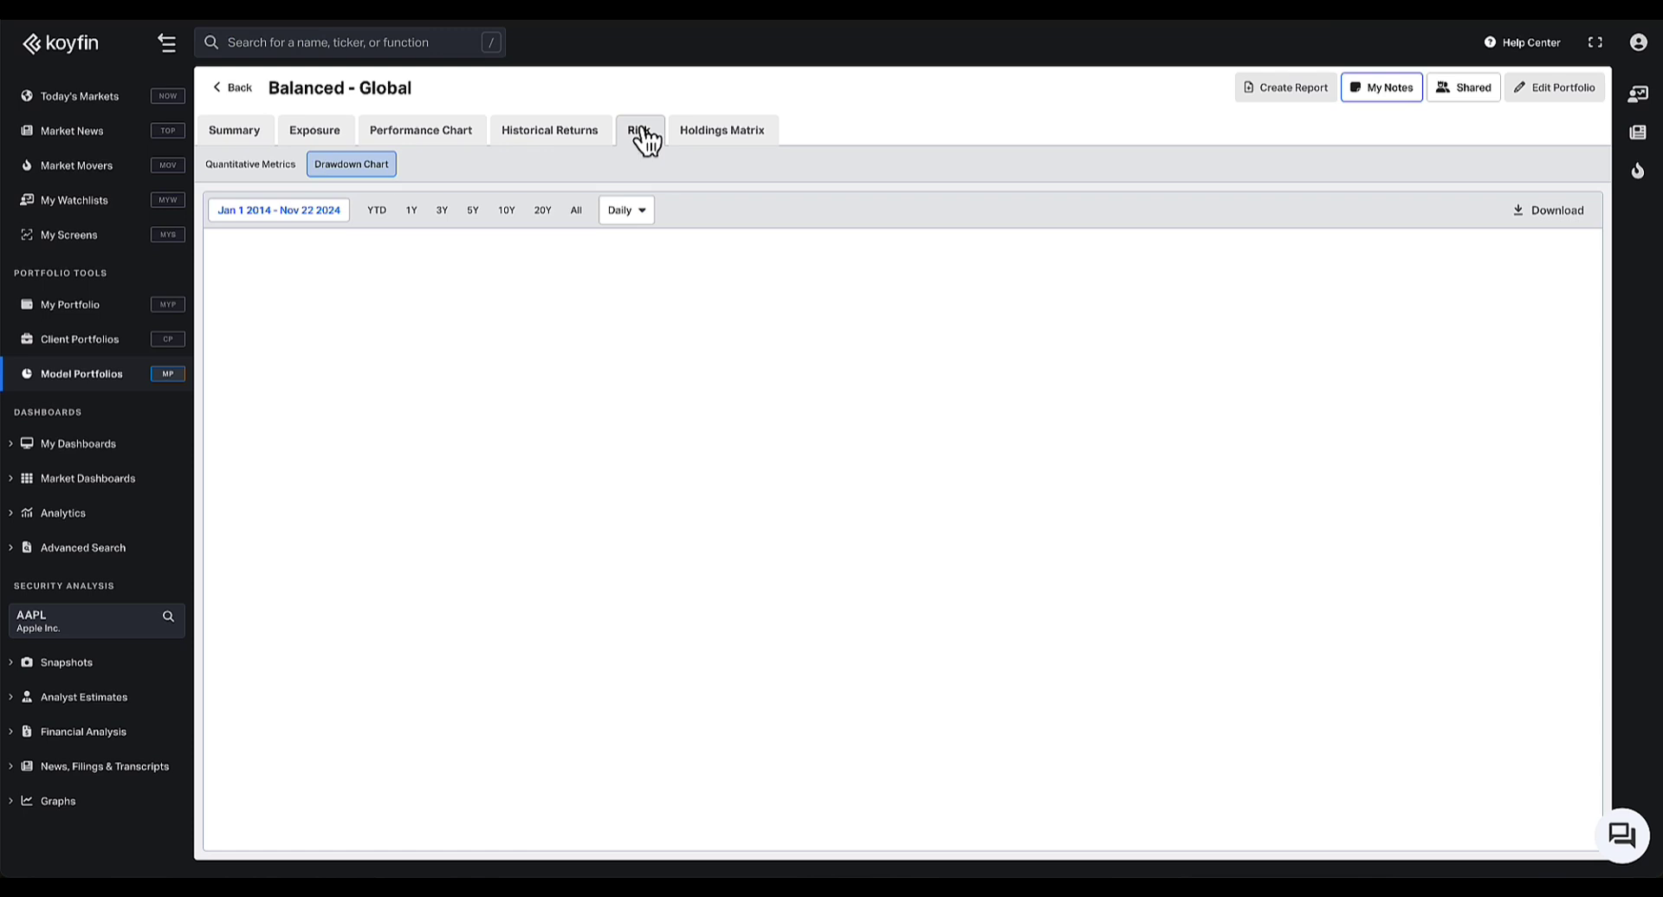
{"action": "left_click", "coordinate": [551, 132]}
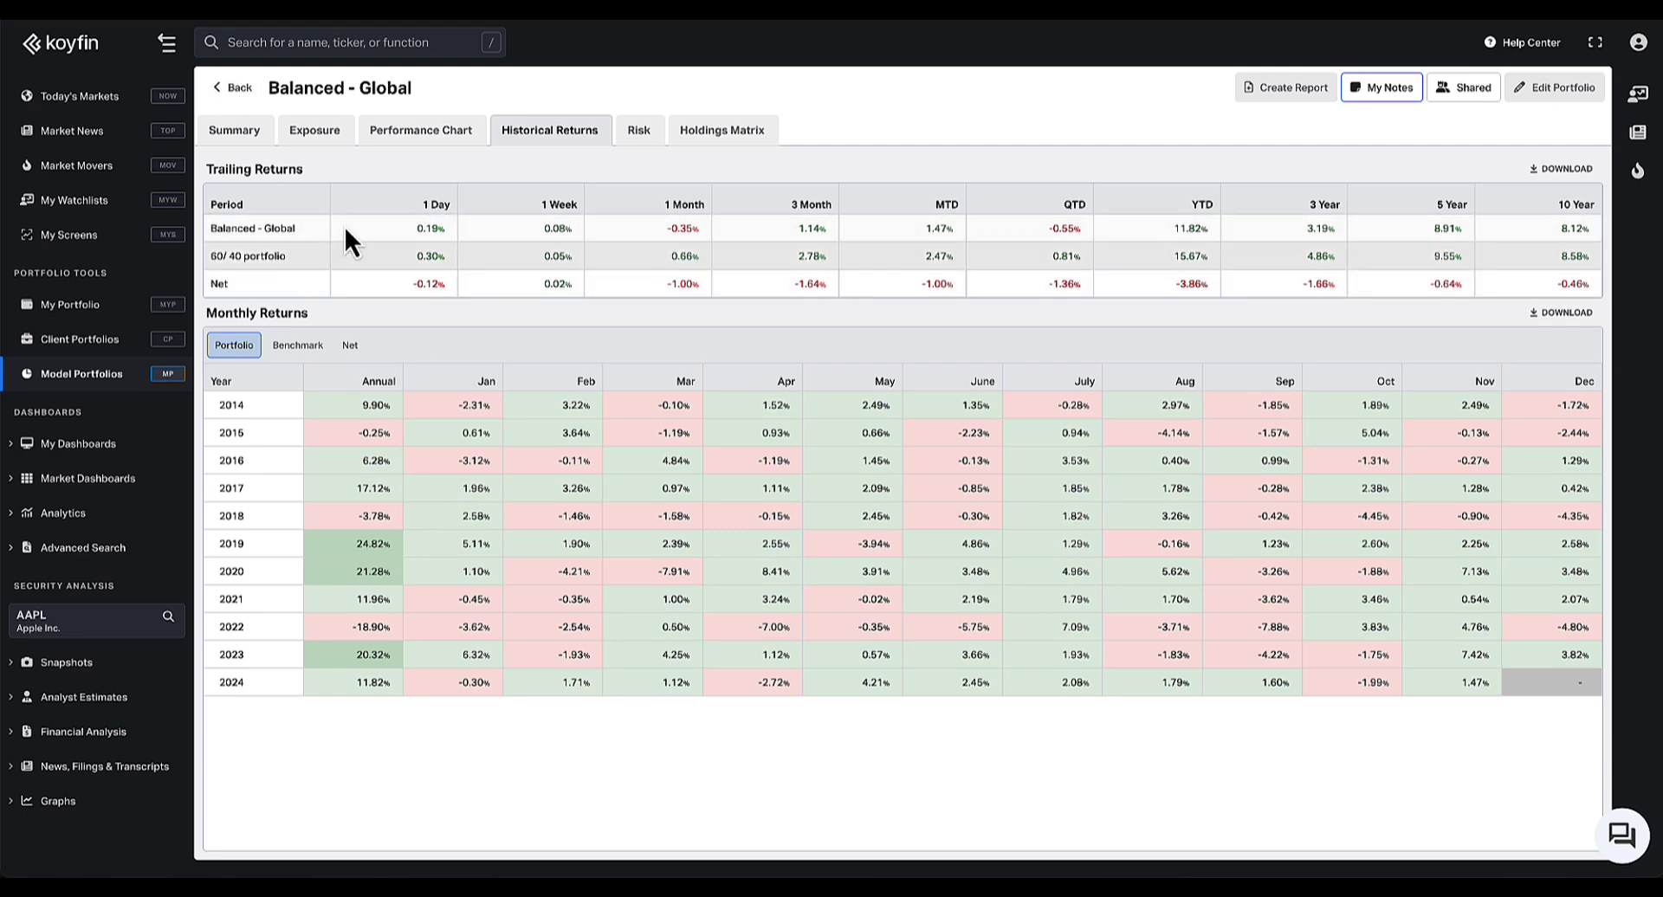
{"action": "left_click", "coordinate": [225, 89]}
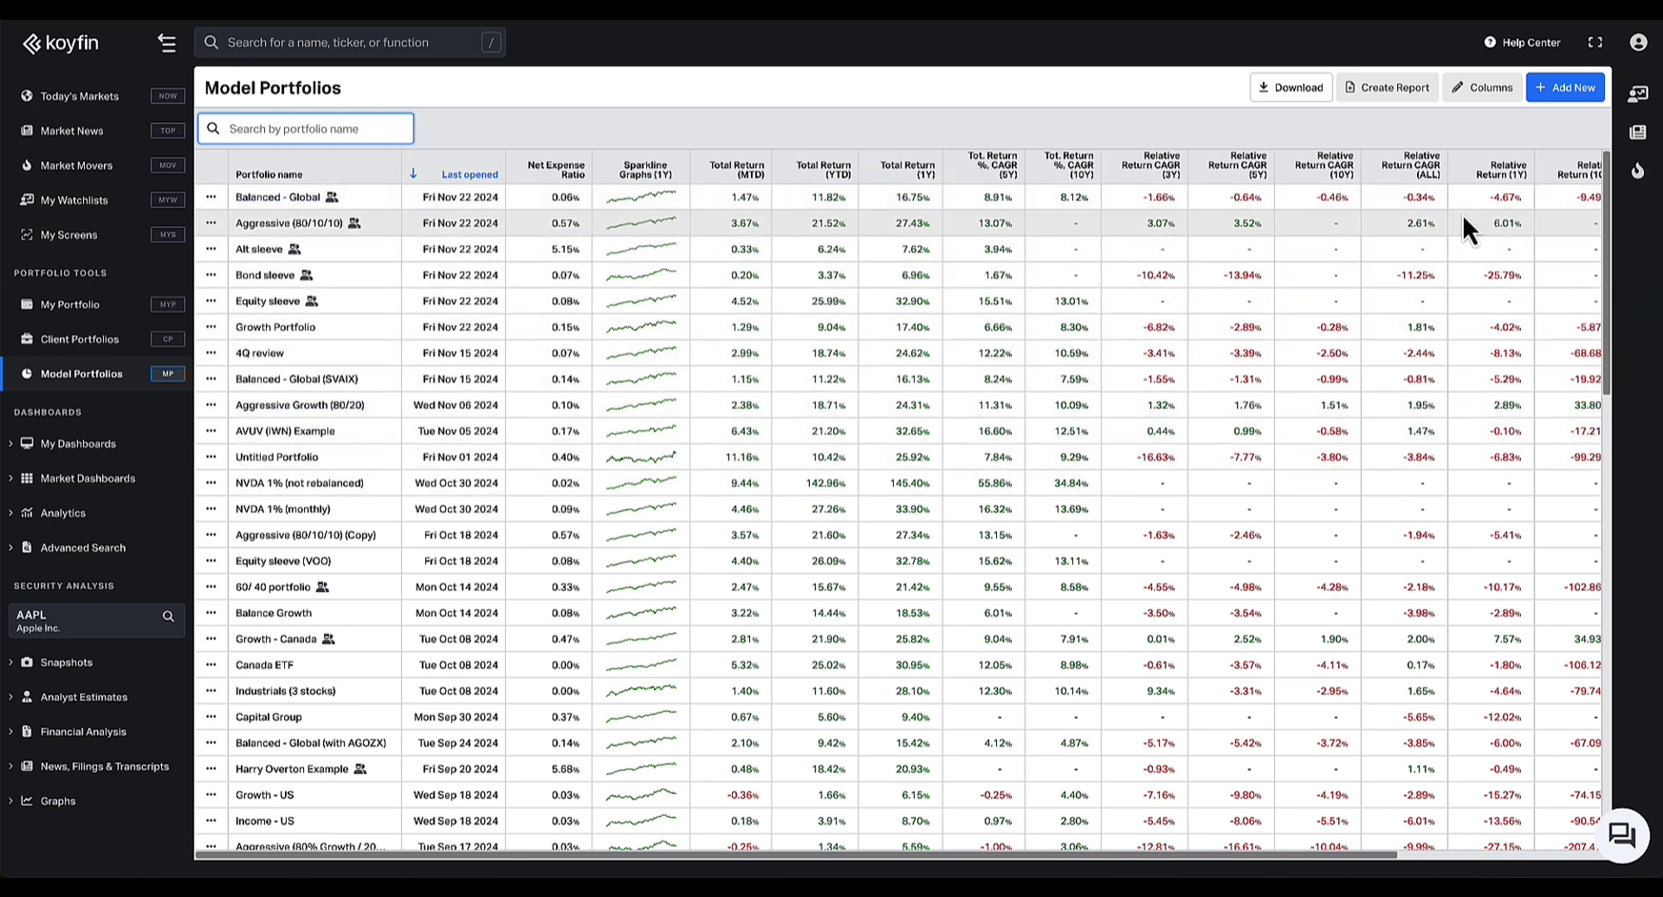
Add the Dividend Yield (Model Portfolio) column to the Model Portfolios list and check it in the table
{"action": "left_click", "coordinate": [1488, 91]}
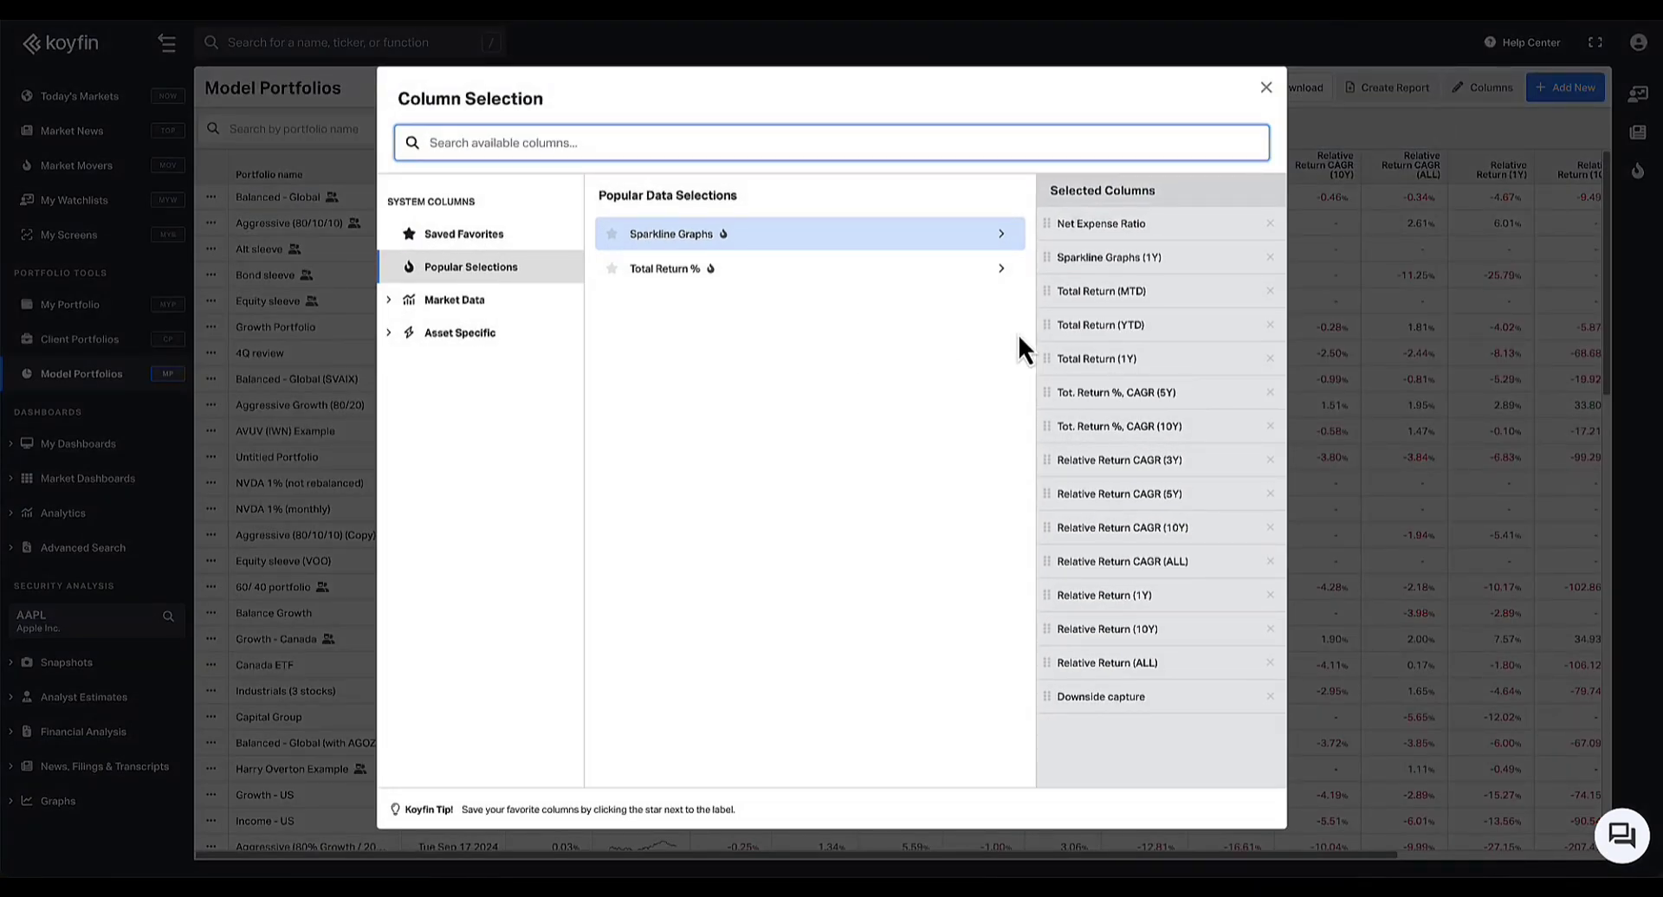
{"action": "left_click", "coordinate": [457, 304]}
{"action": "left_click", "coordinate": [460, 407]}
{"action": "left_click", "coordinate": [465, 374]}
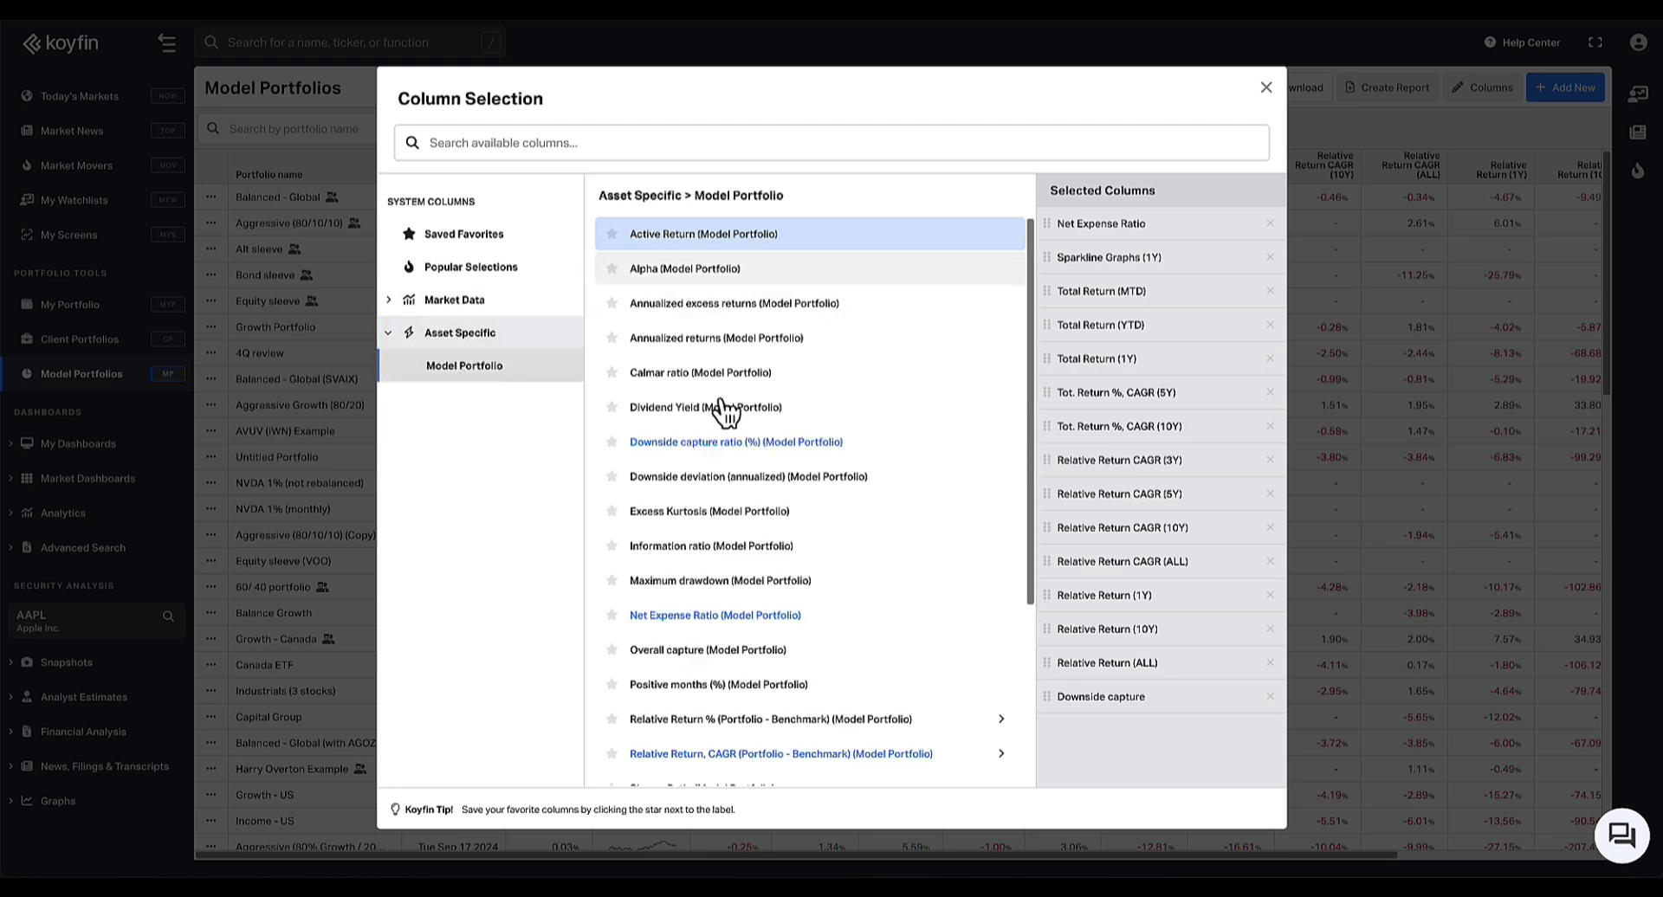
{"action": "left_click", "coordinate": [691, 414]}
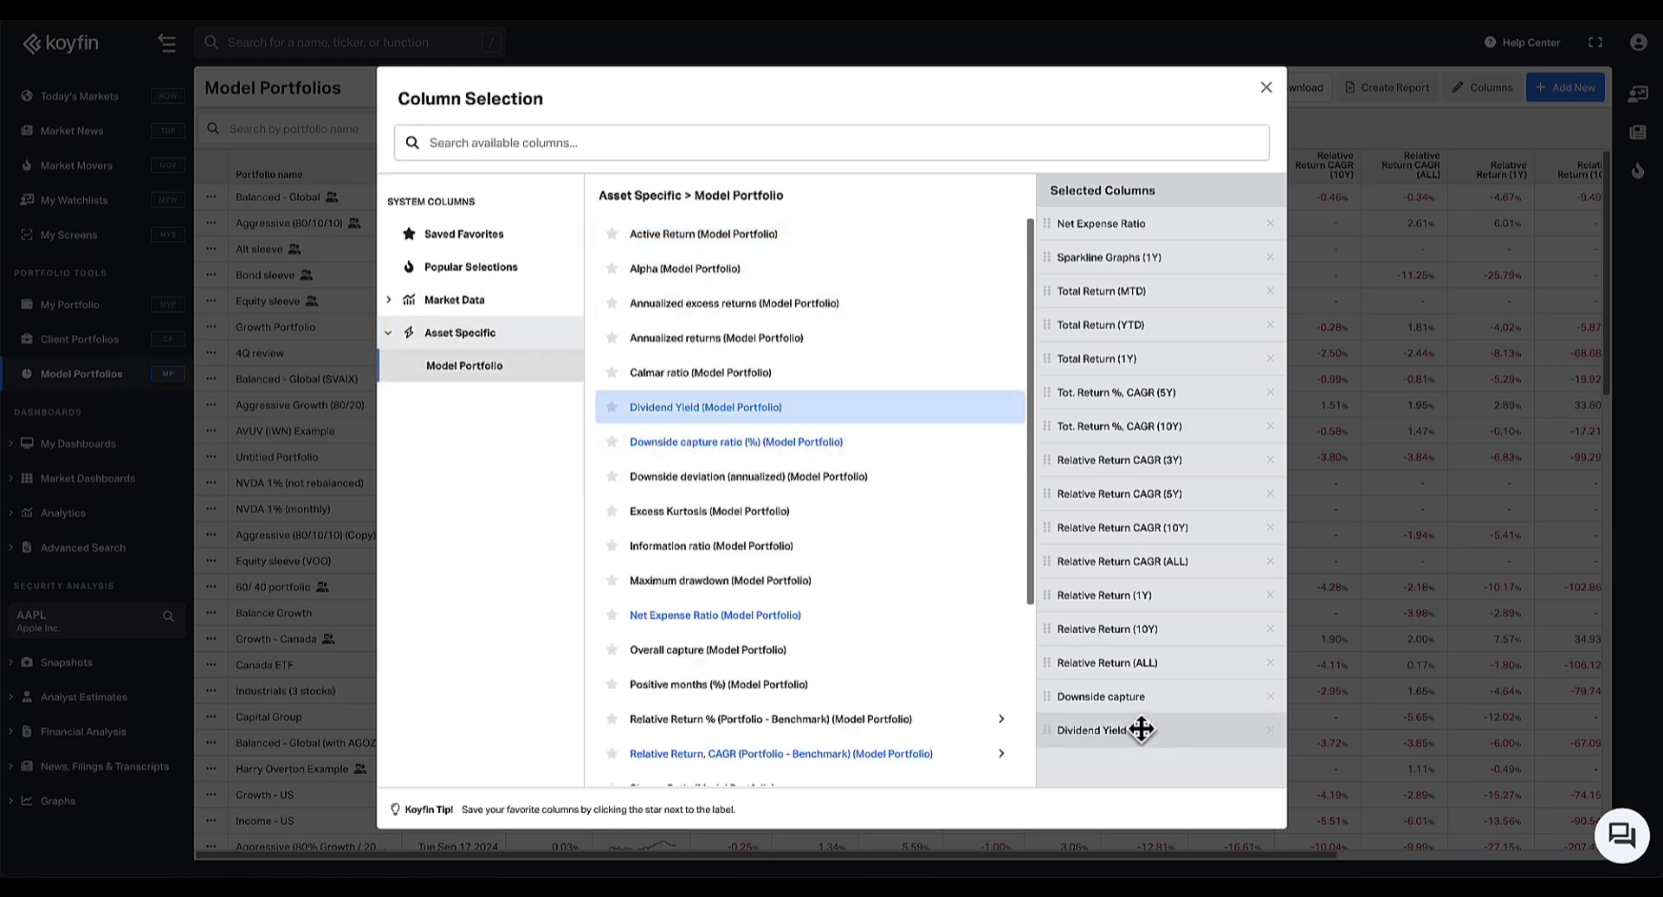
{"action": "left_click", "coordinate": [1270, 90]}
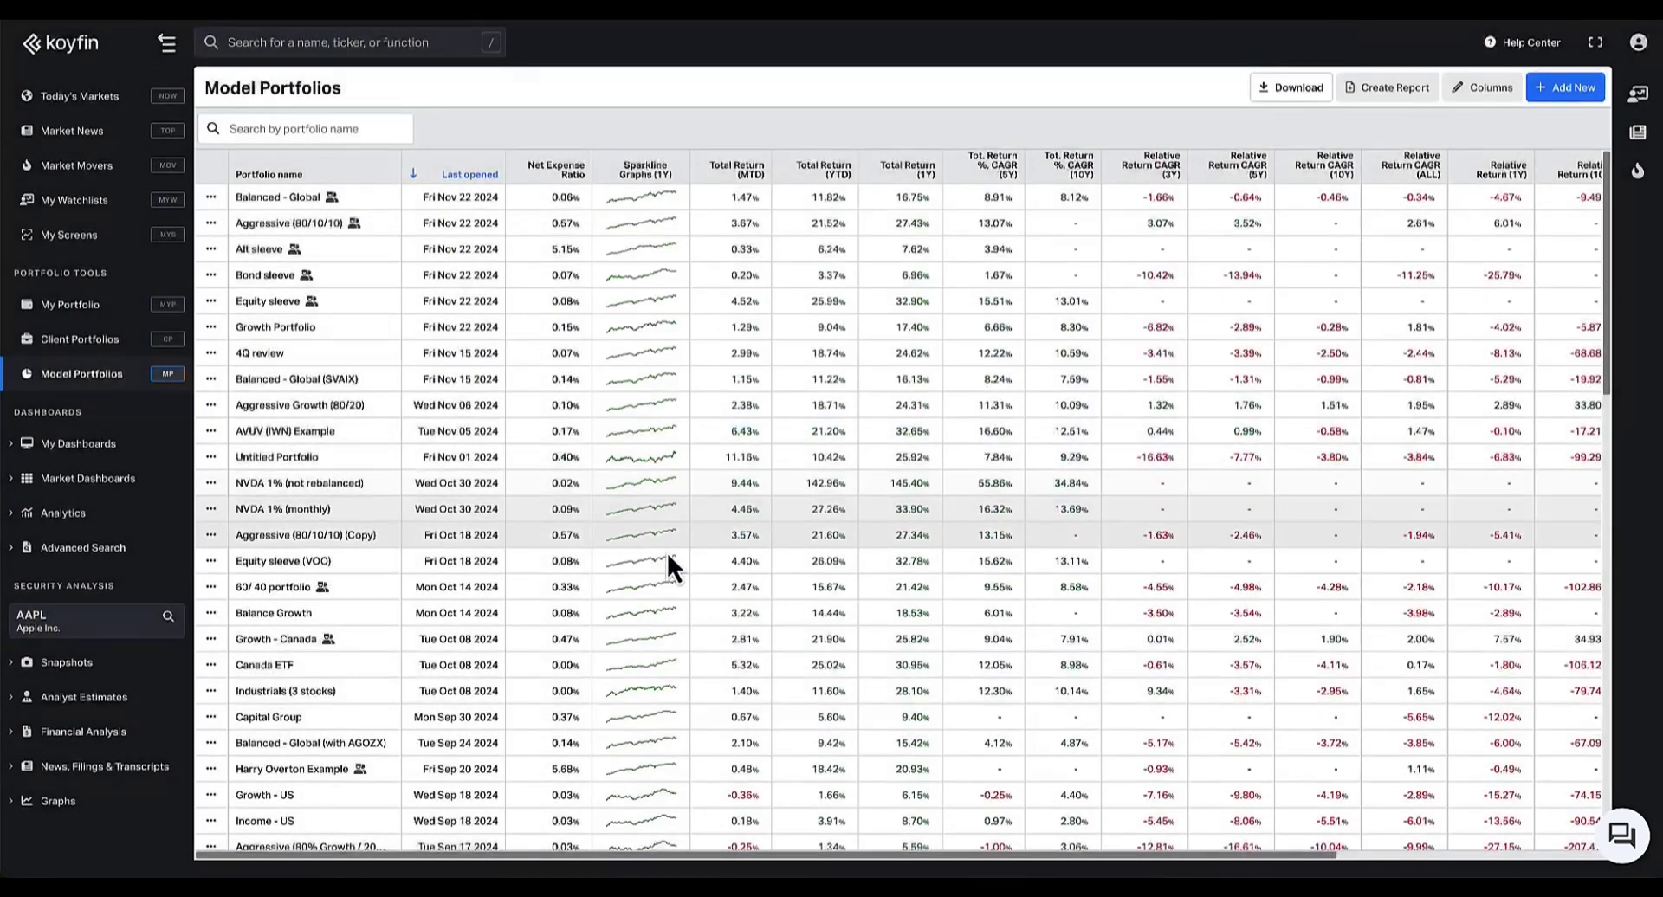
{"action": "scroll", "coordinate": [781, 534], "scroll_direction": "right", "scroll_amount": 5}
{"action": "scroll", "coordinate": [782, 534], "scroll_direction": "down", "scroll_amount": 7}
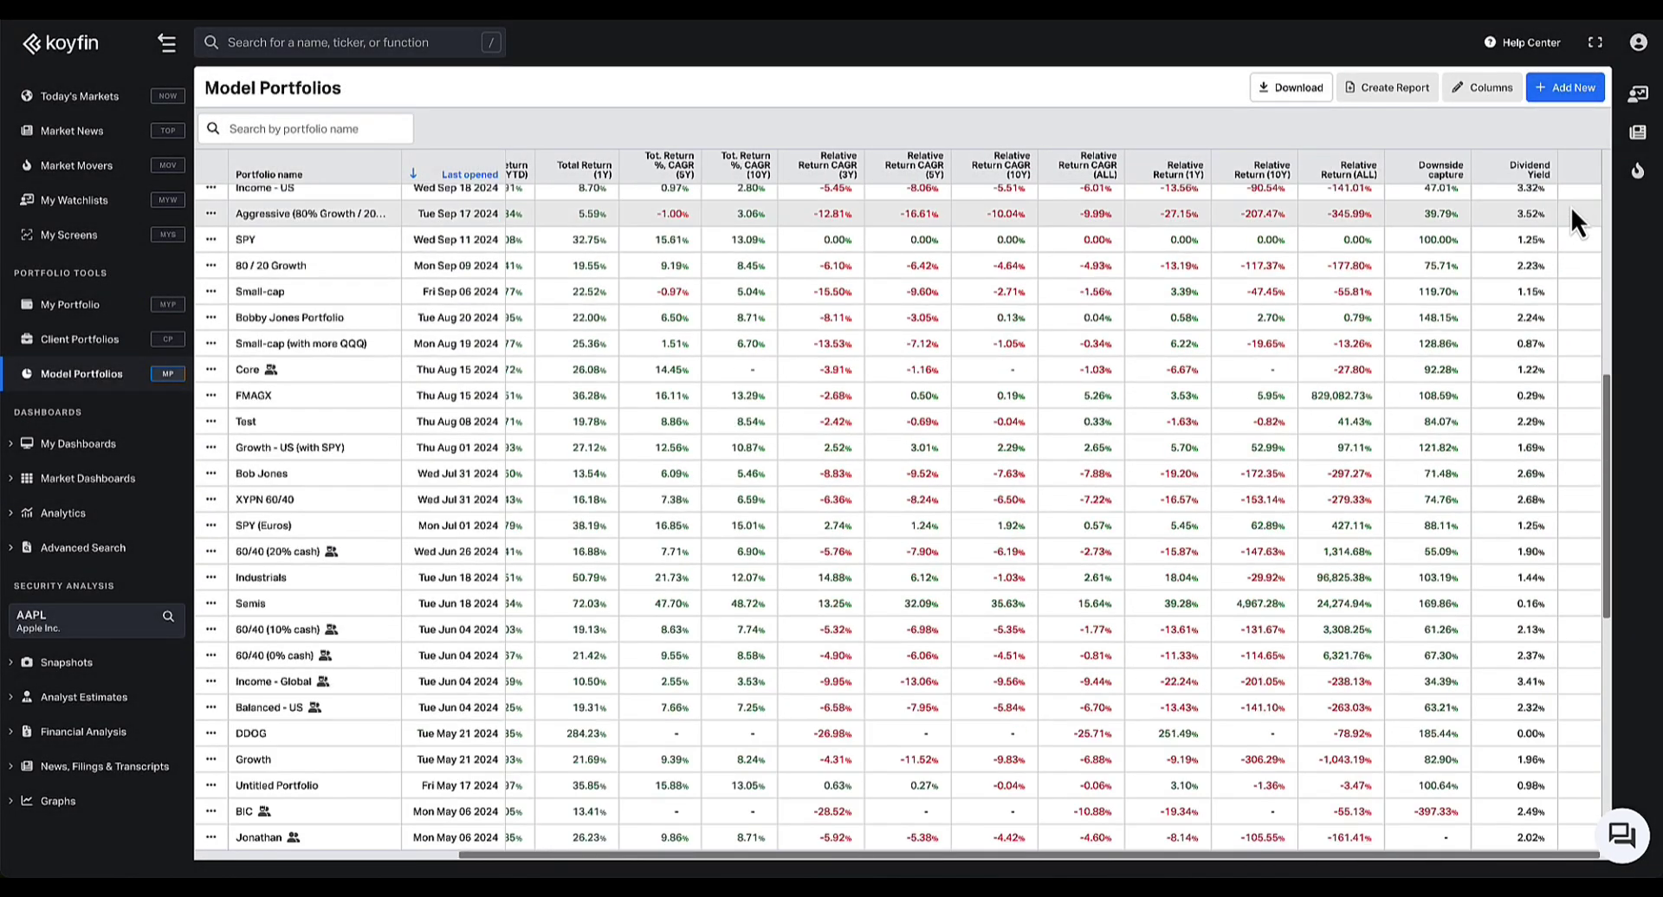
{"action": "scroll", "coordinate": [1505, 320], "scroll_direction": "left", "scroll_amount": 5}
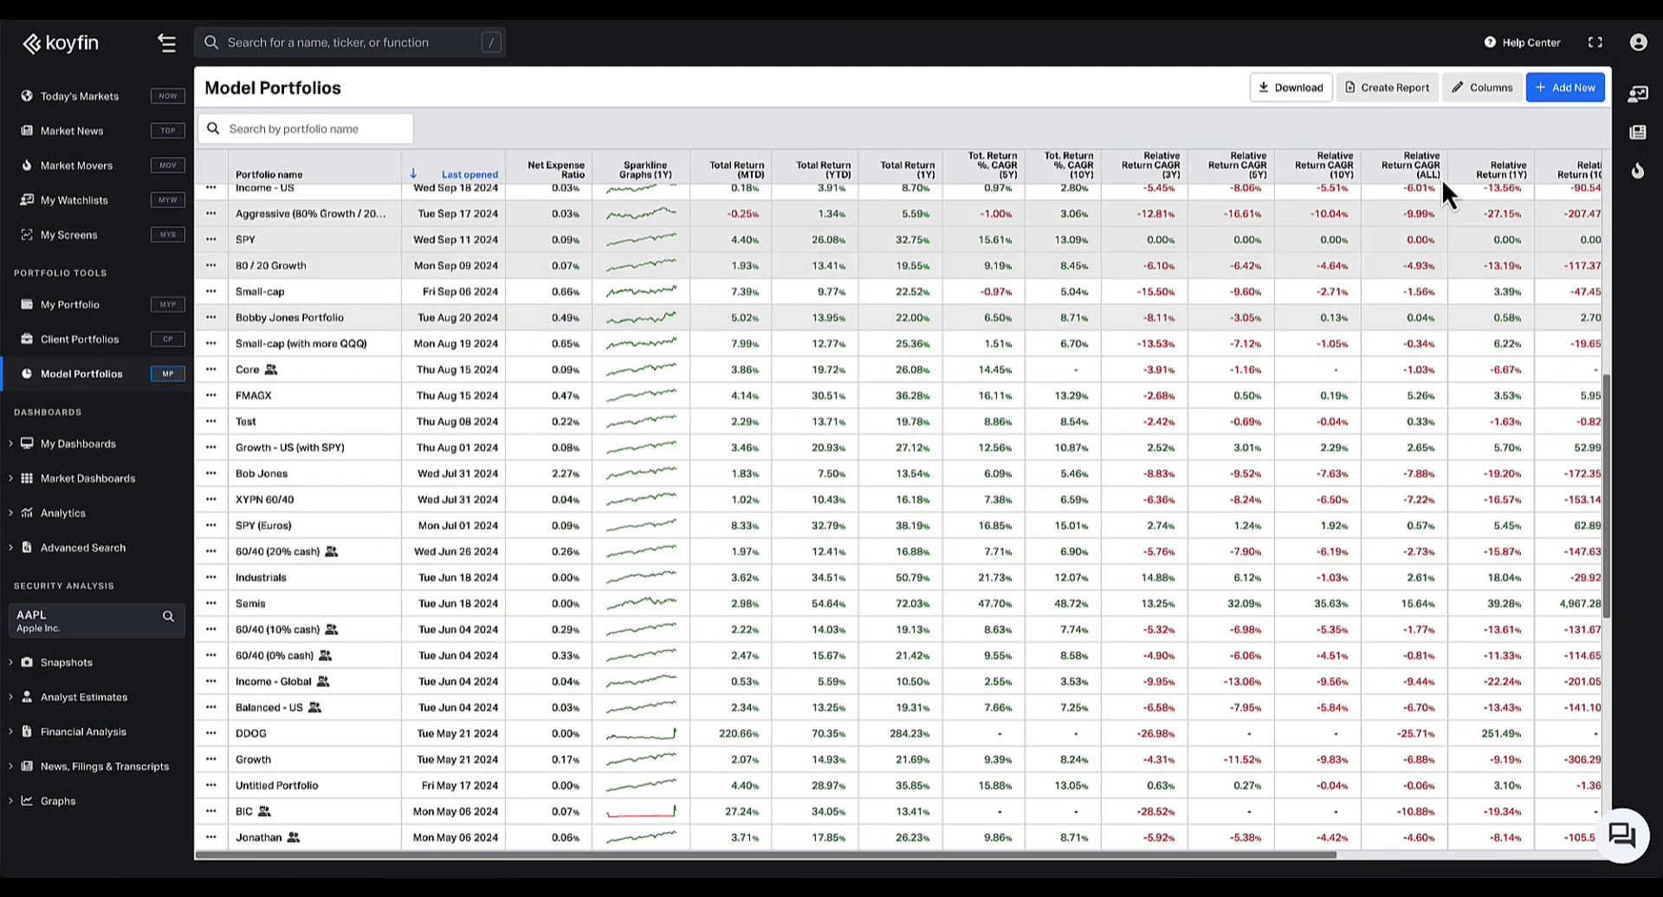
Review the model-portfolio-specific metrics available as columns, closing the selection without changes
{"action": "left_click", "coordinate": [1489, 94]}
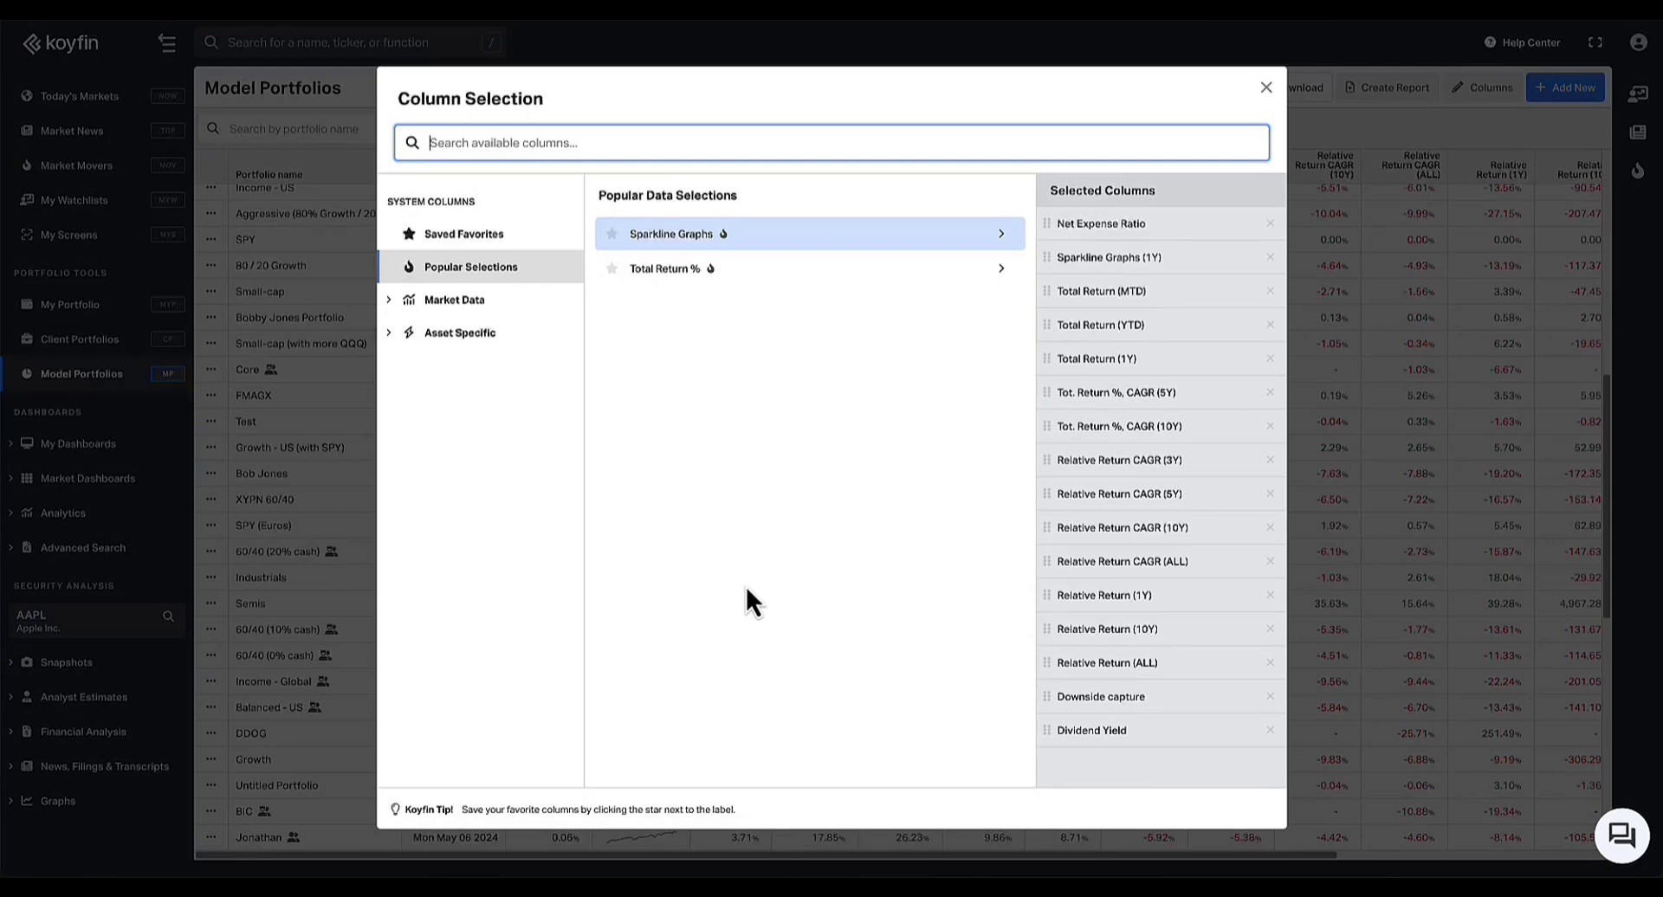
{"action": "left_click", "coordinate": [430, 339]}
{"action": "left_click", "coordinate": [446, 364]}
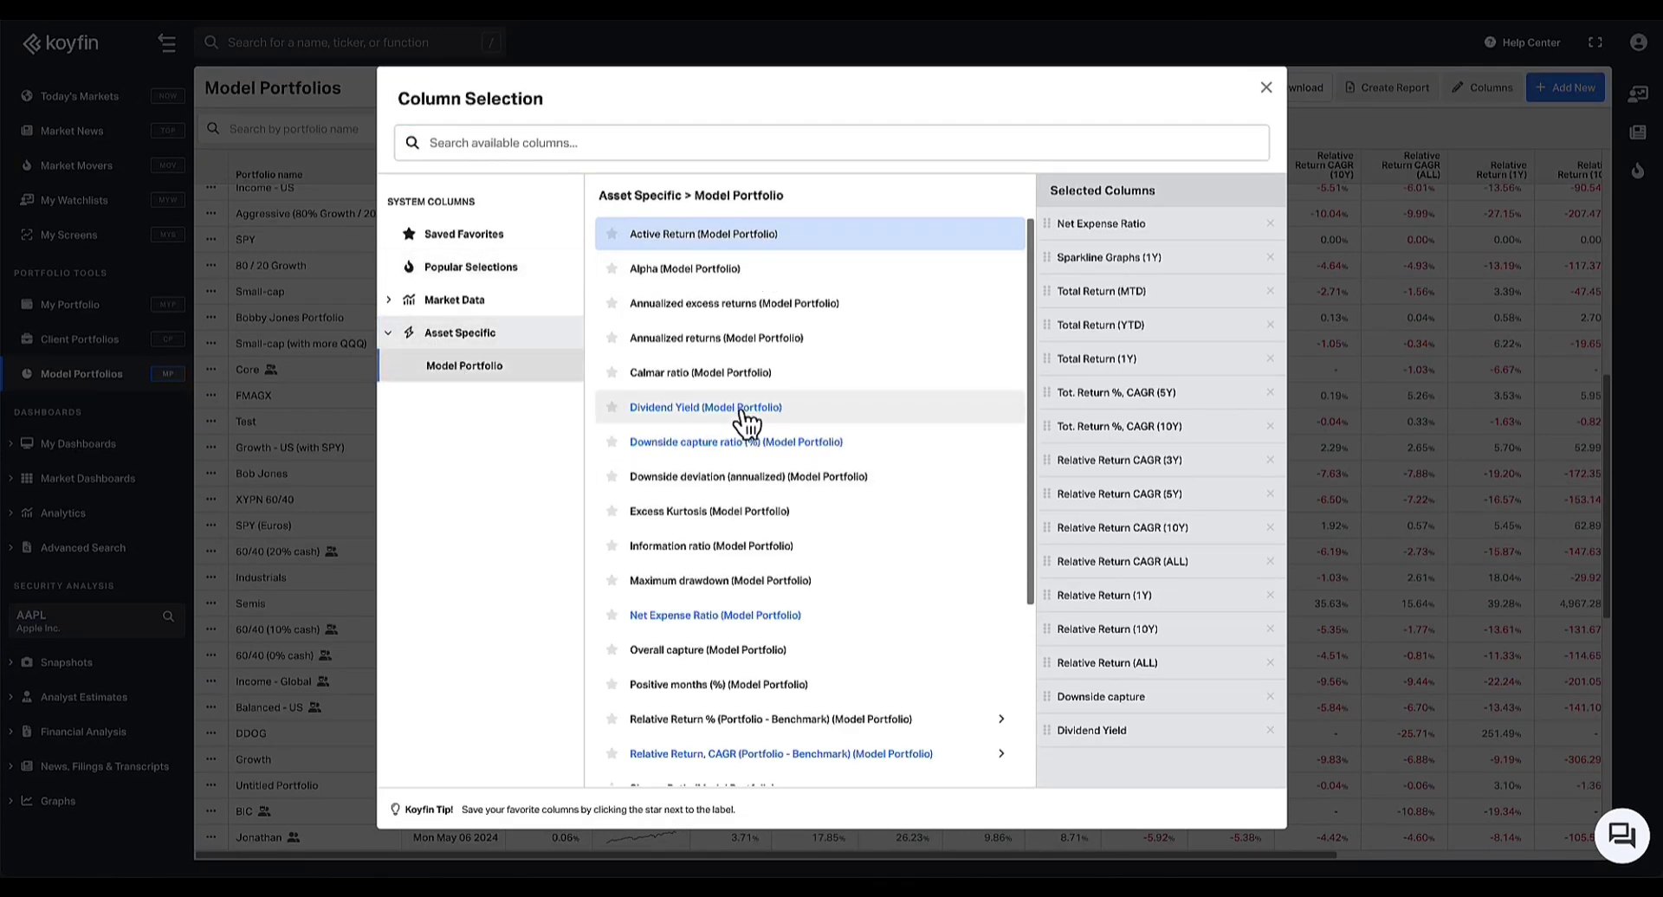
{"action": "scroll", "coordinate": [746, 474], "scroll_direction": "down", "scroll_amount": 3}
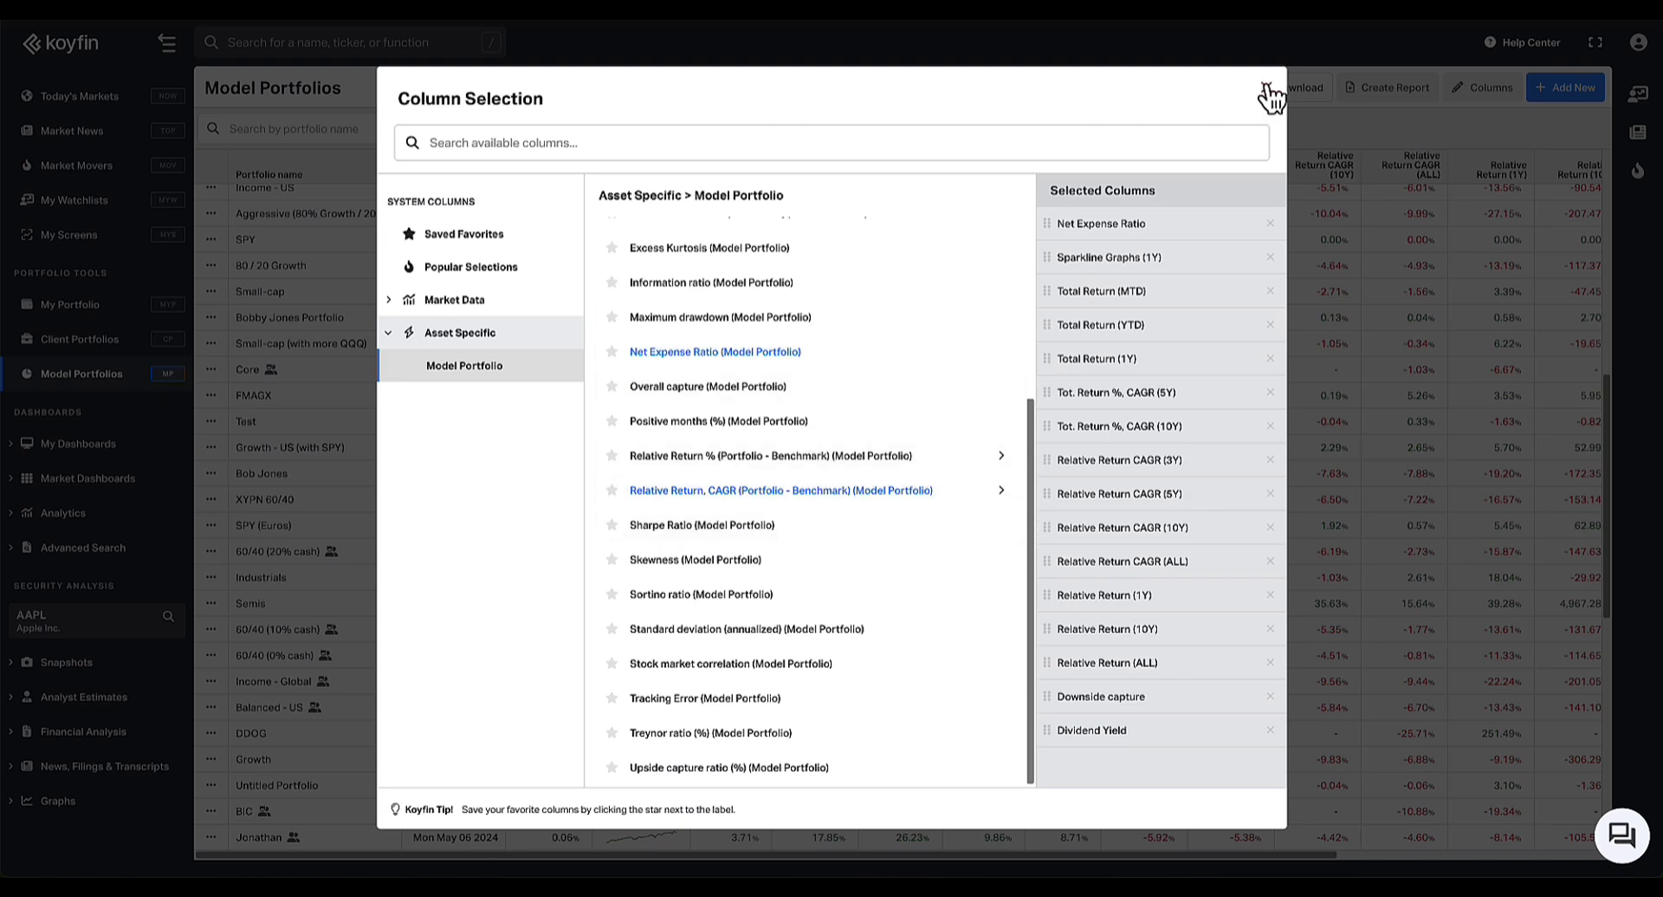
{"action": "left_click", "coordinate": [1267, 88]}
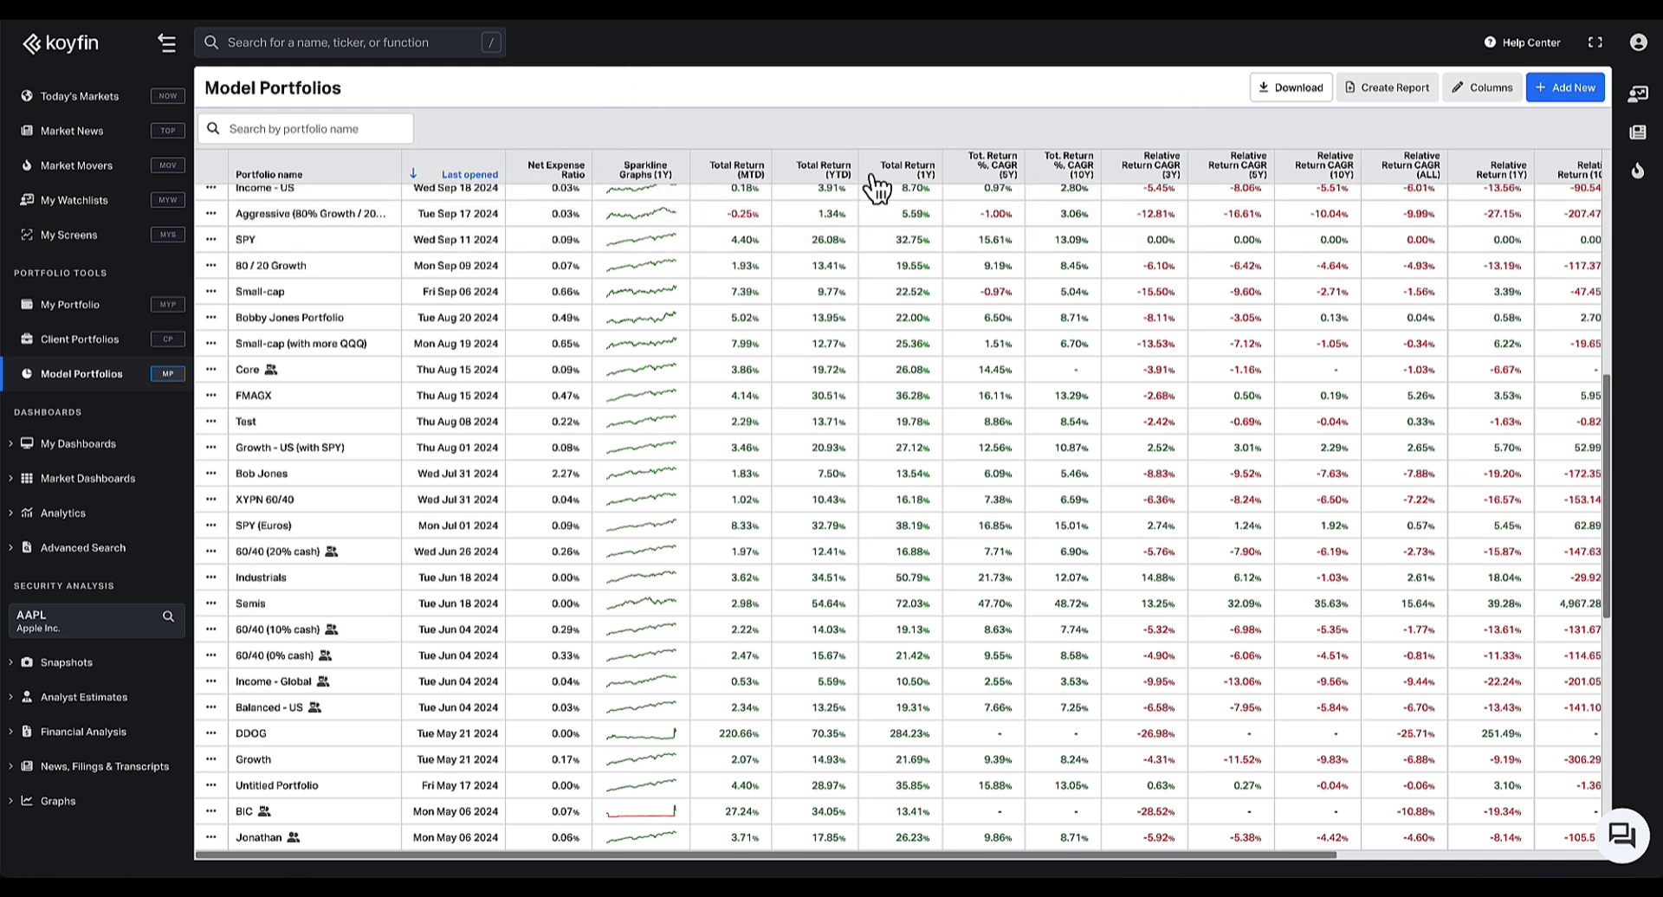
Open the summary of the Balanced - Global portfolio from the Model Portfolios list
{"action": "scroll", "coordinate": [479, 289], "scroll_direction": "up", "scroll_amount": 8}
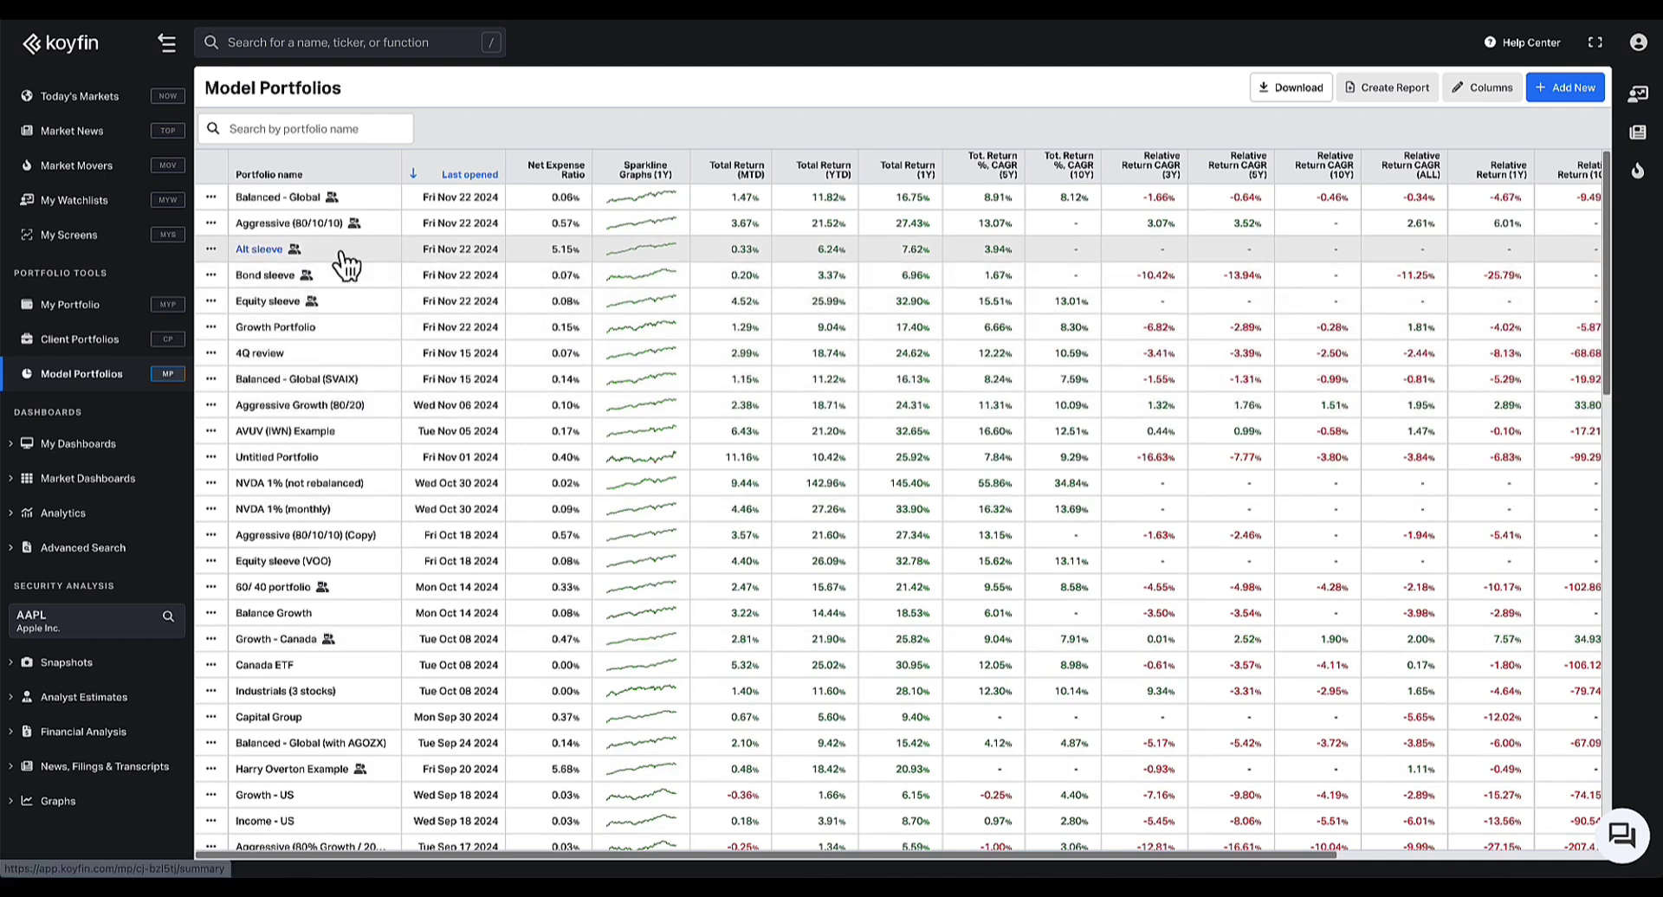
{"action": "left_click", "coordinate": [300, 198]}
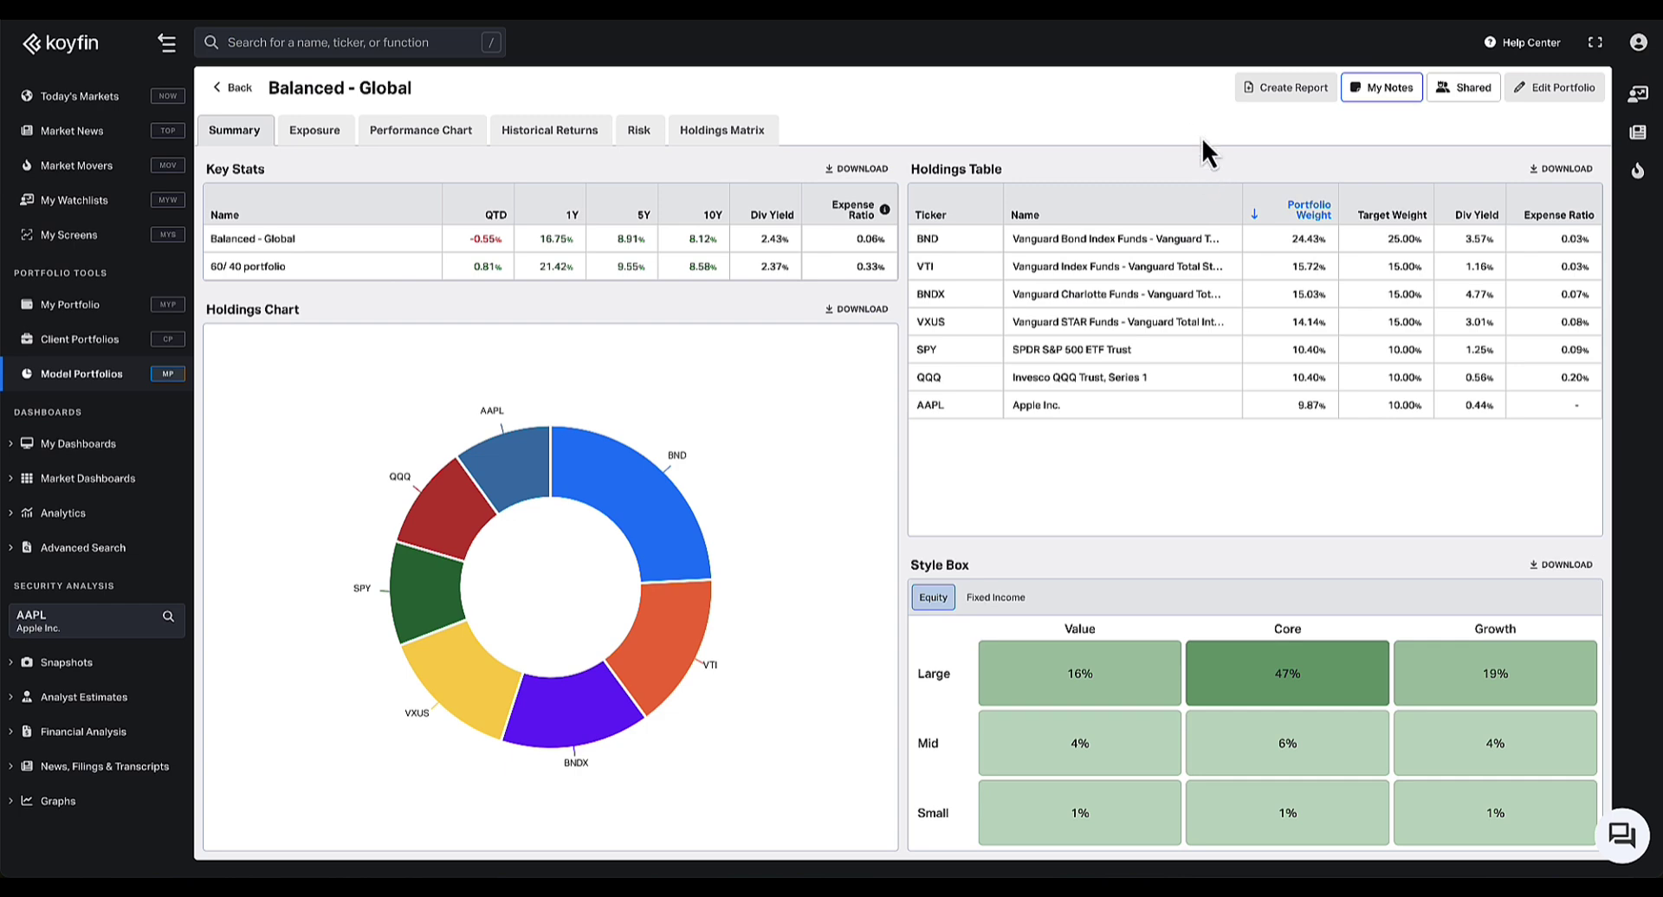
Review the sharing settings of the Balanced - Global portfolio and the suggested teams to invite, and return to the Model Portfolios list
{"action": "left_click", "coordinate": [1477, 92]}
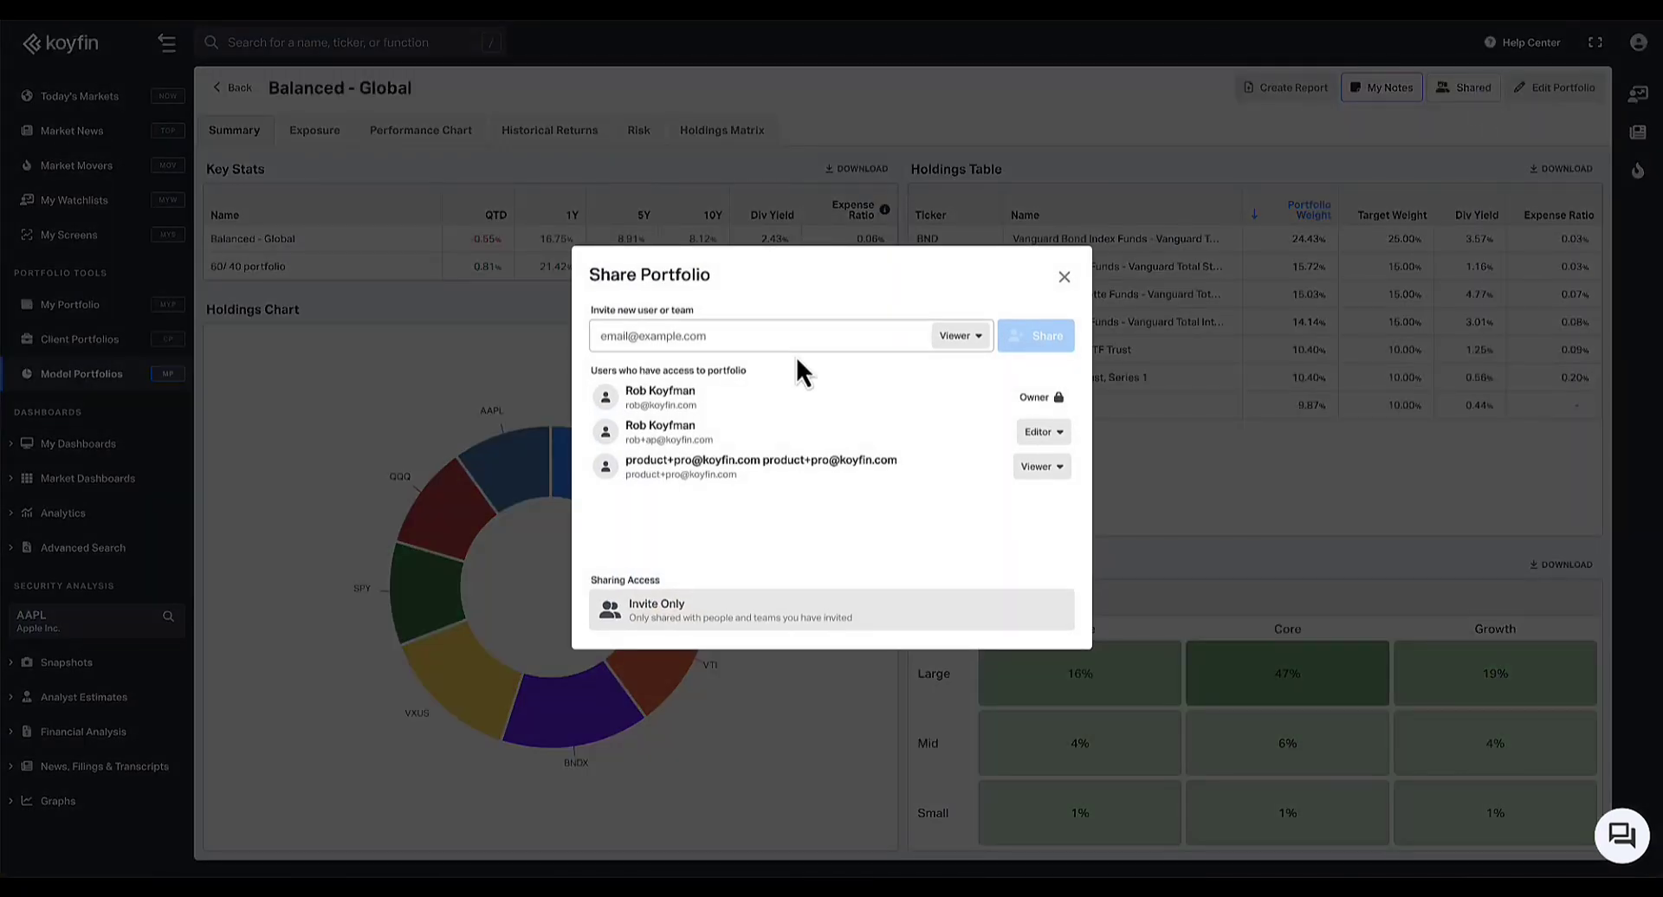
{"action": "left_click", "coordinate": [669, 335]}
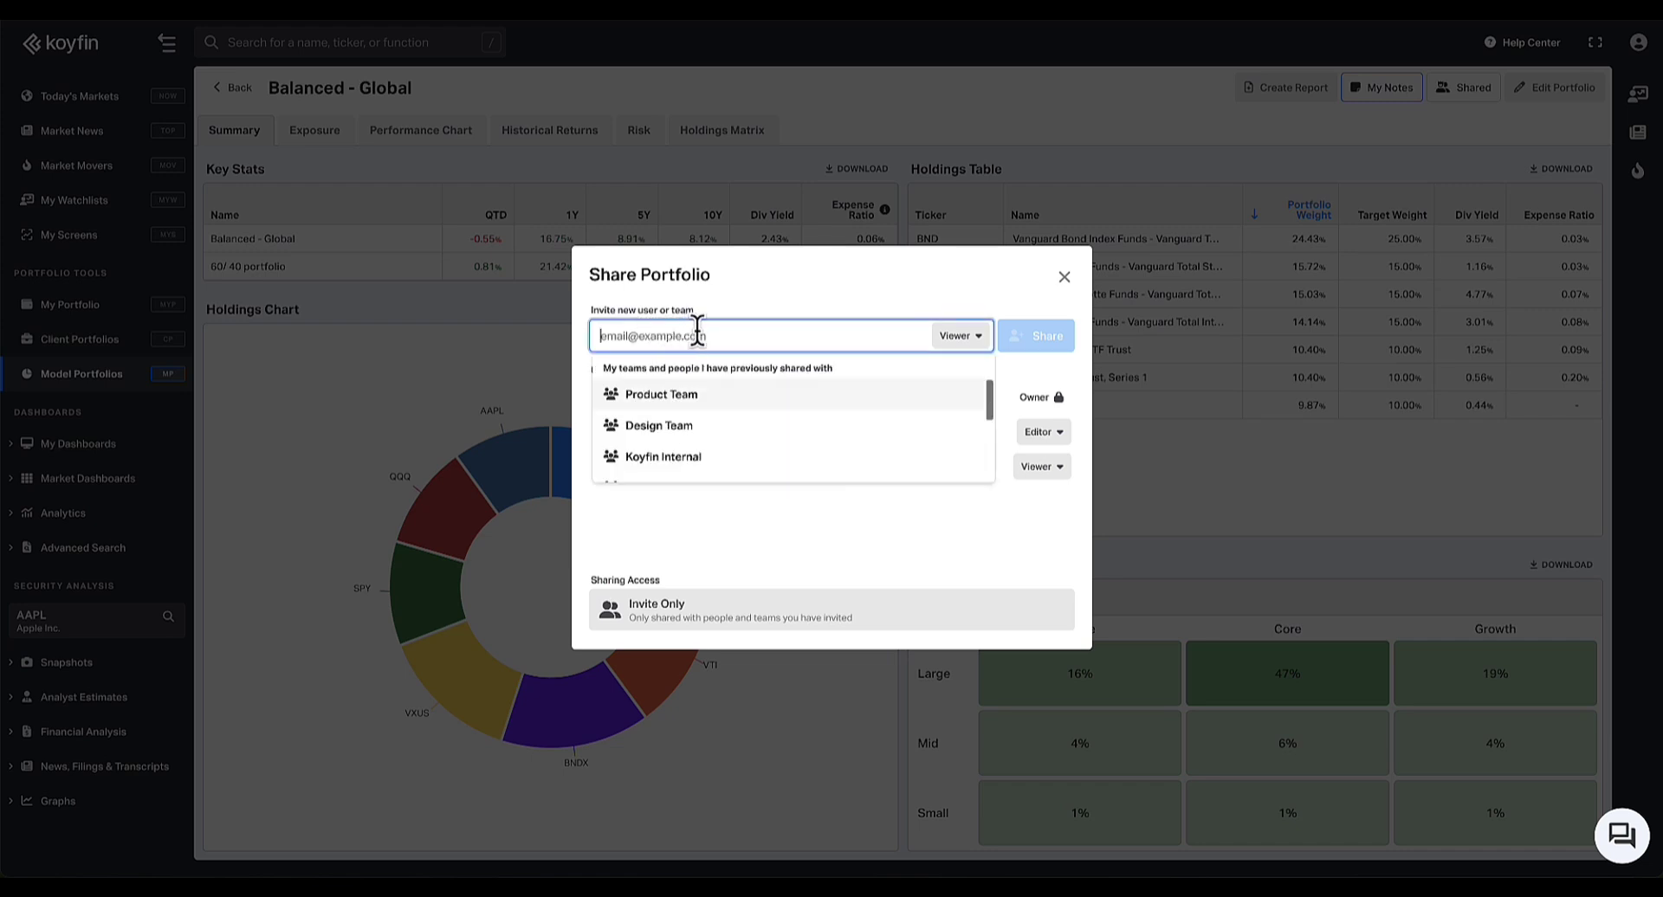
{"action": "left_click", "coordinate": [642, 376]}
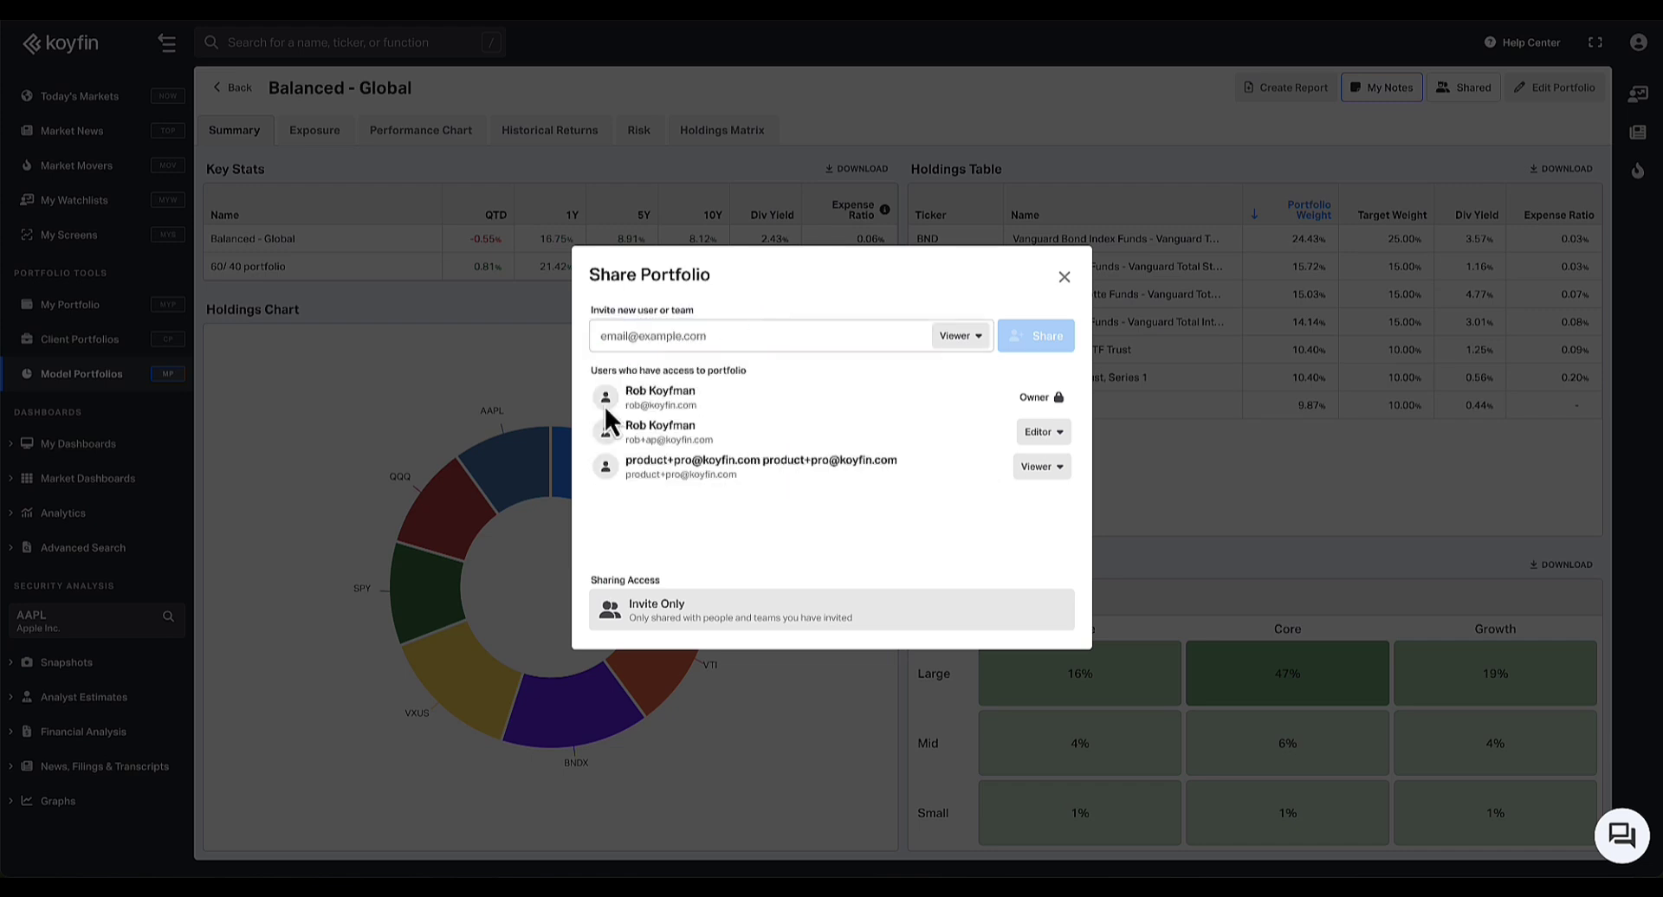
{"action": "left_click", "coordinate": [1065, 277]}
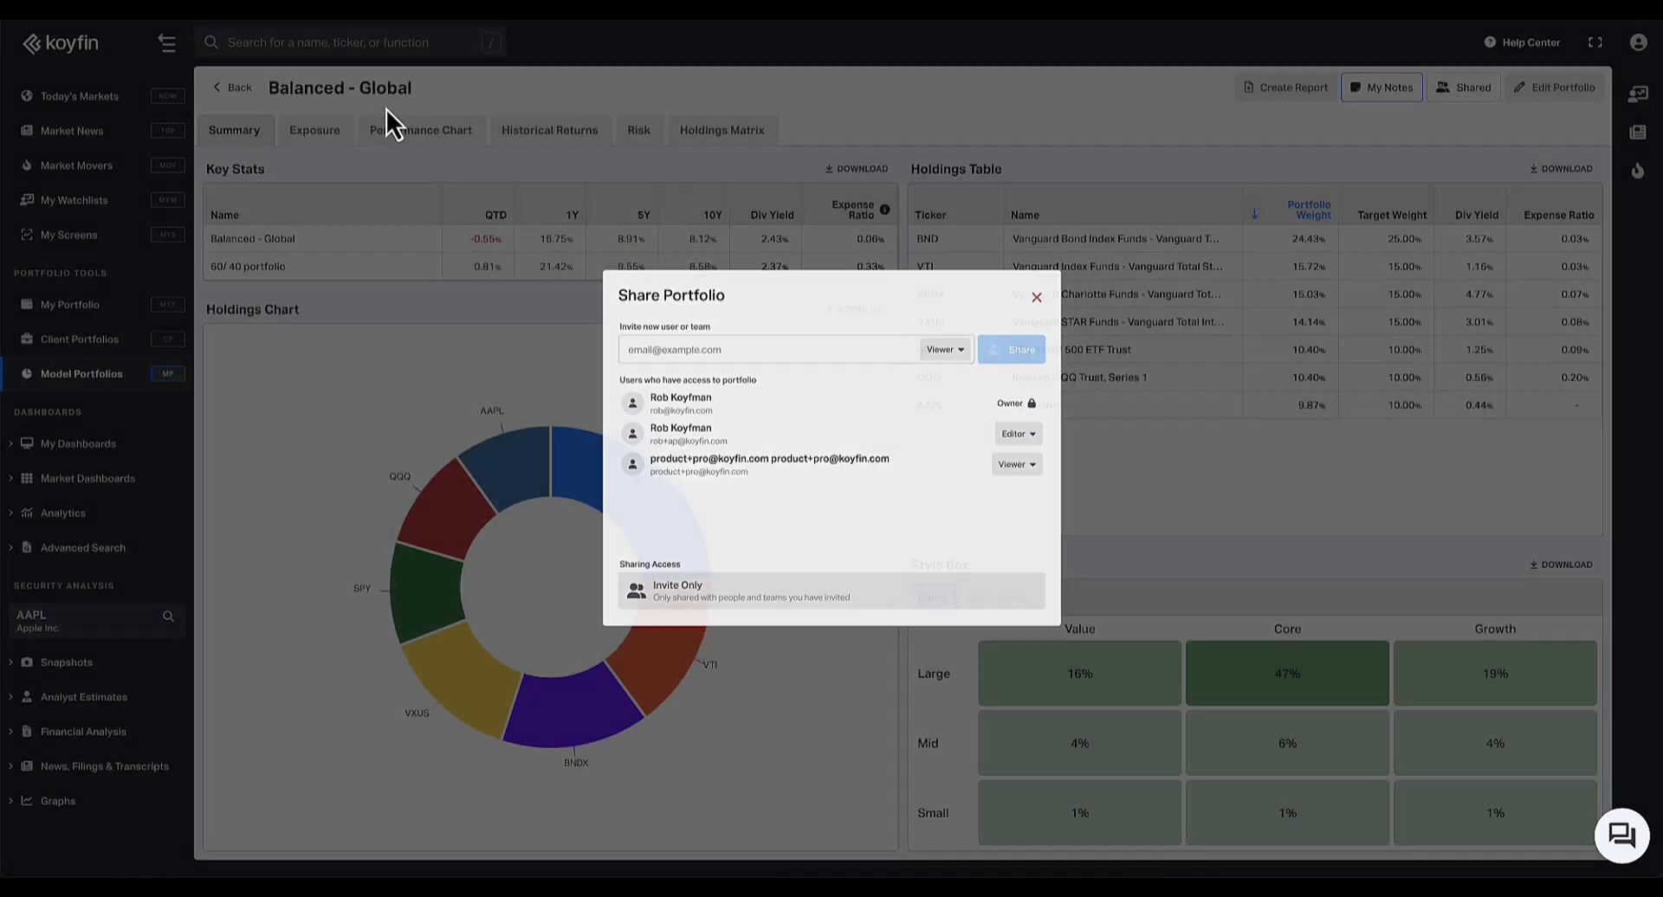
{"action": "left_click", "coordinate": [238, 88]}
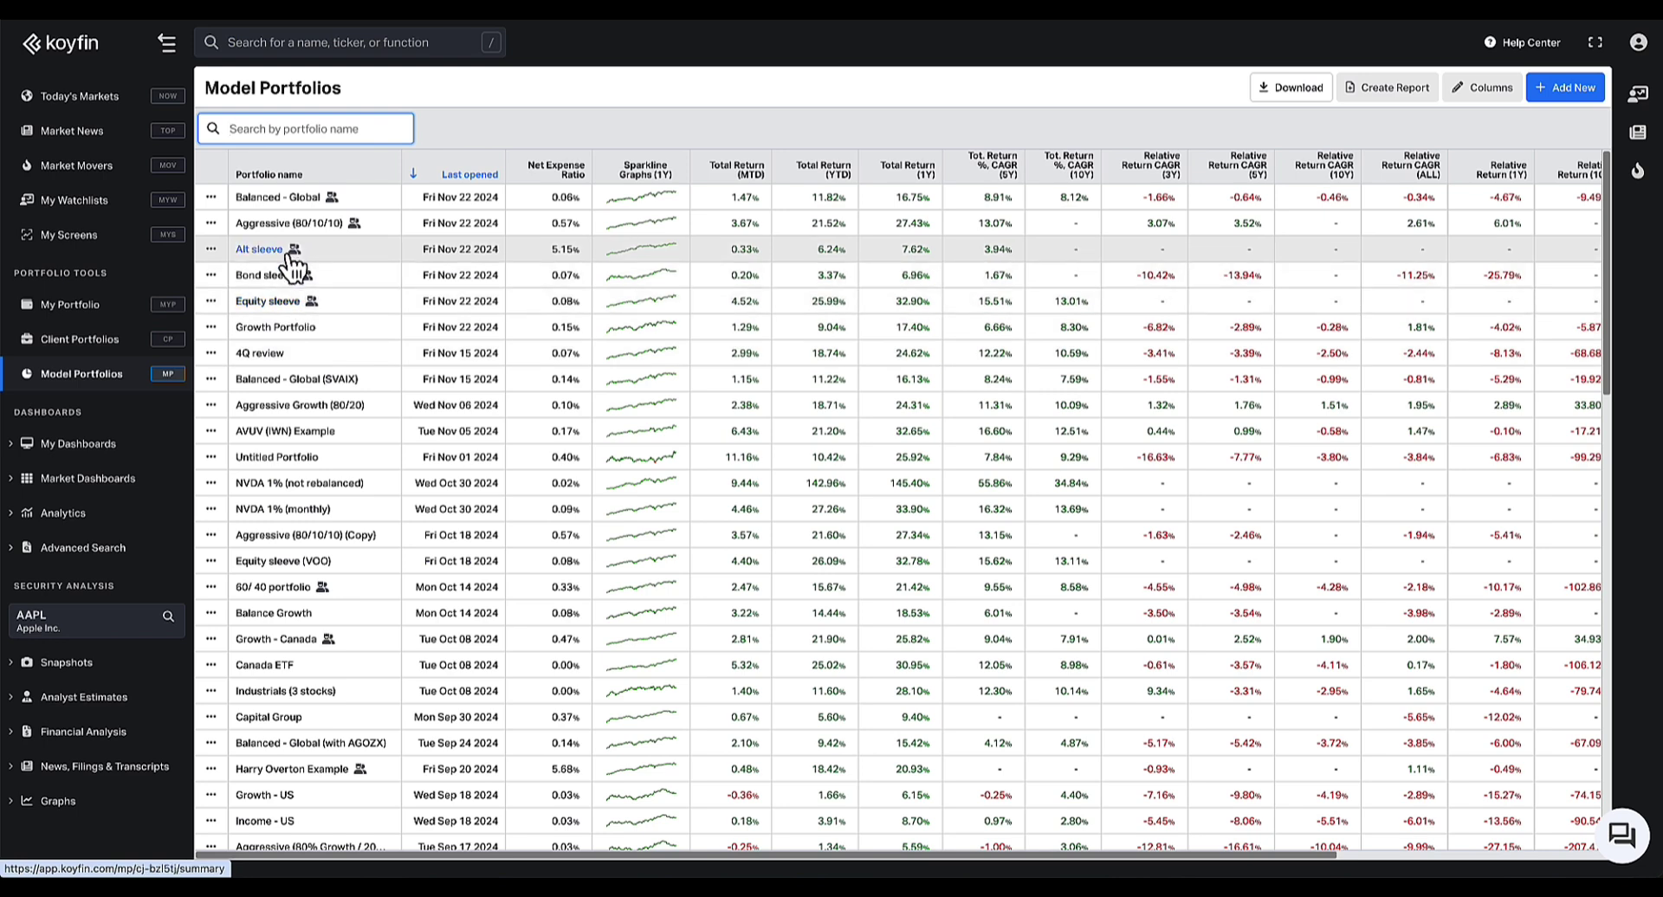
{"action": "mouse_move", "coordinate": [294, 260]}
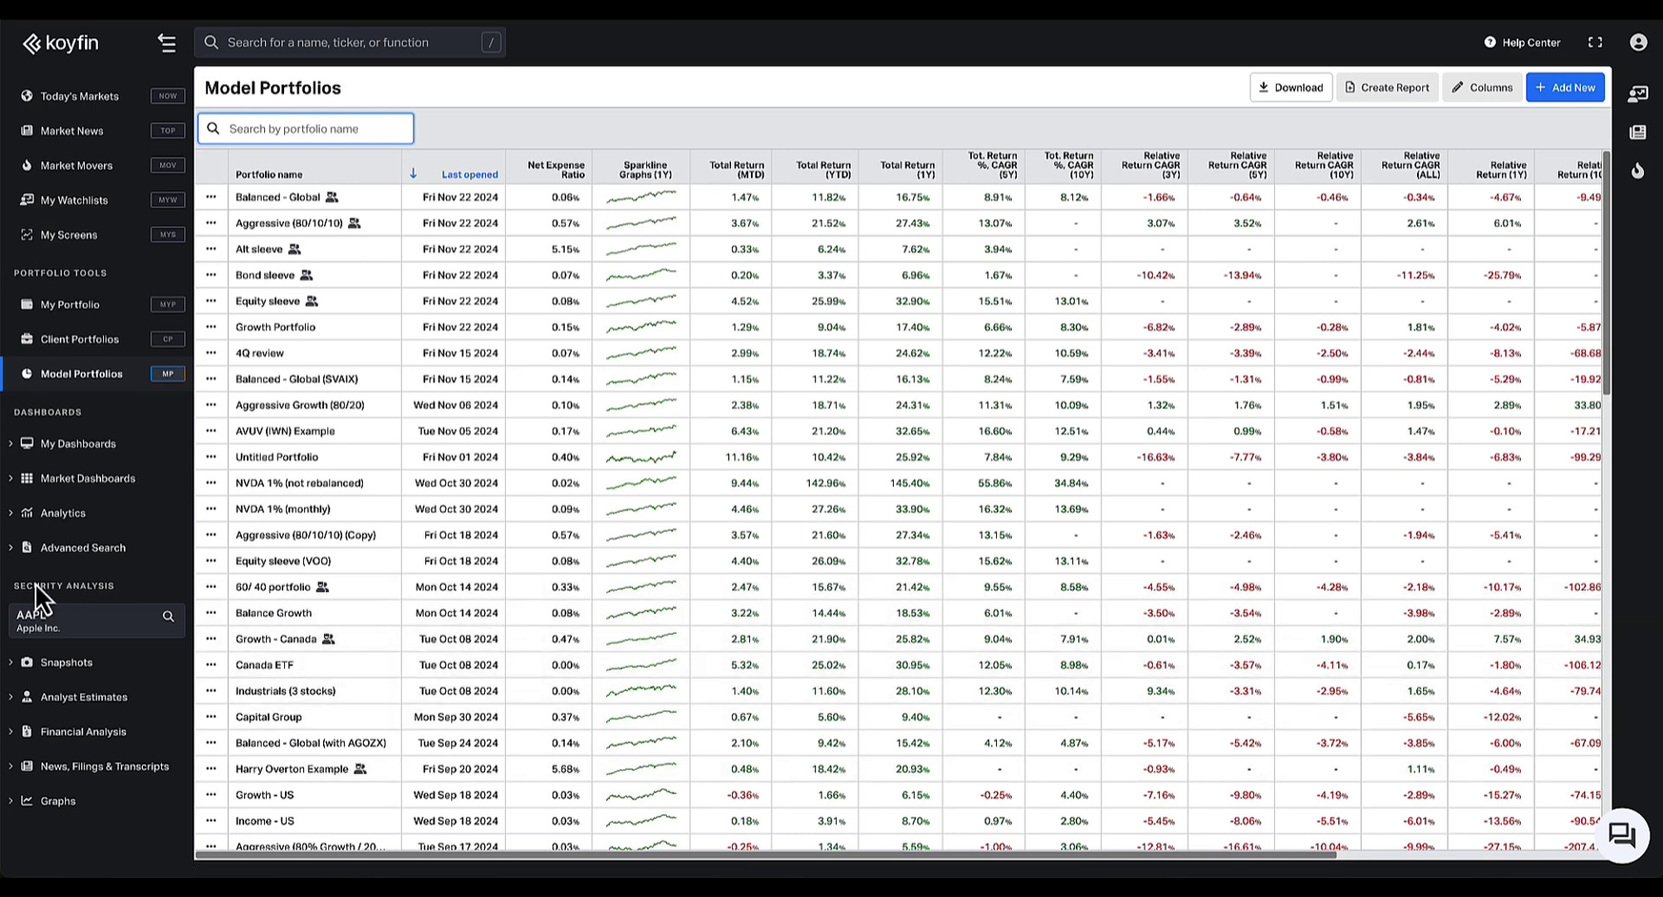
Load the Balanced - Global model portfolio as the security to analyze and open its Performance graph
{"action": "left_click", "coordinate": [39, 622]}
{"action": "left_click", "coordinate": [372, 652]}
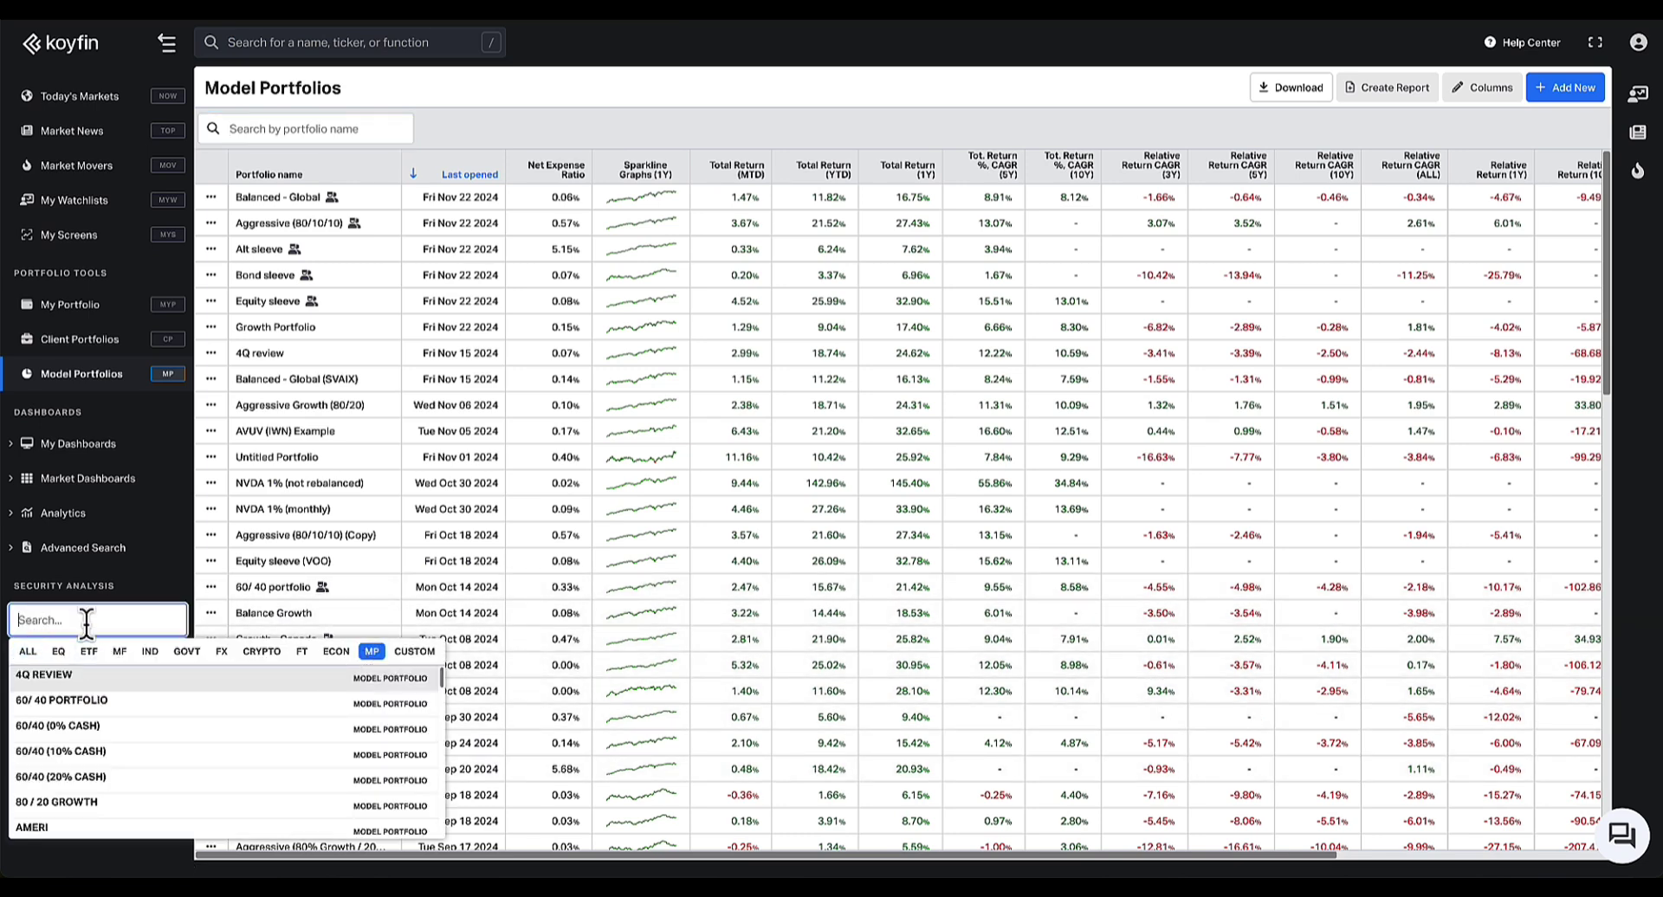
{"action": "type", "text": "balanced"}
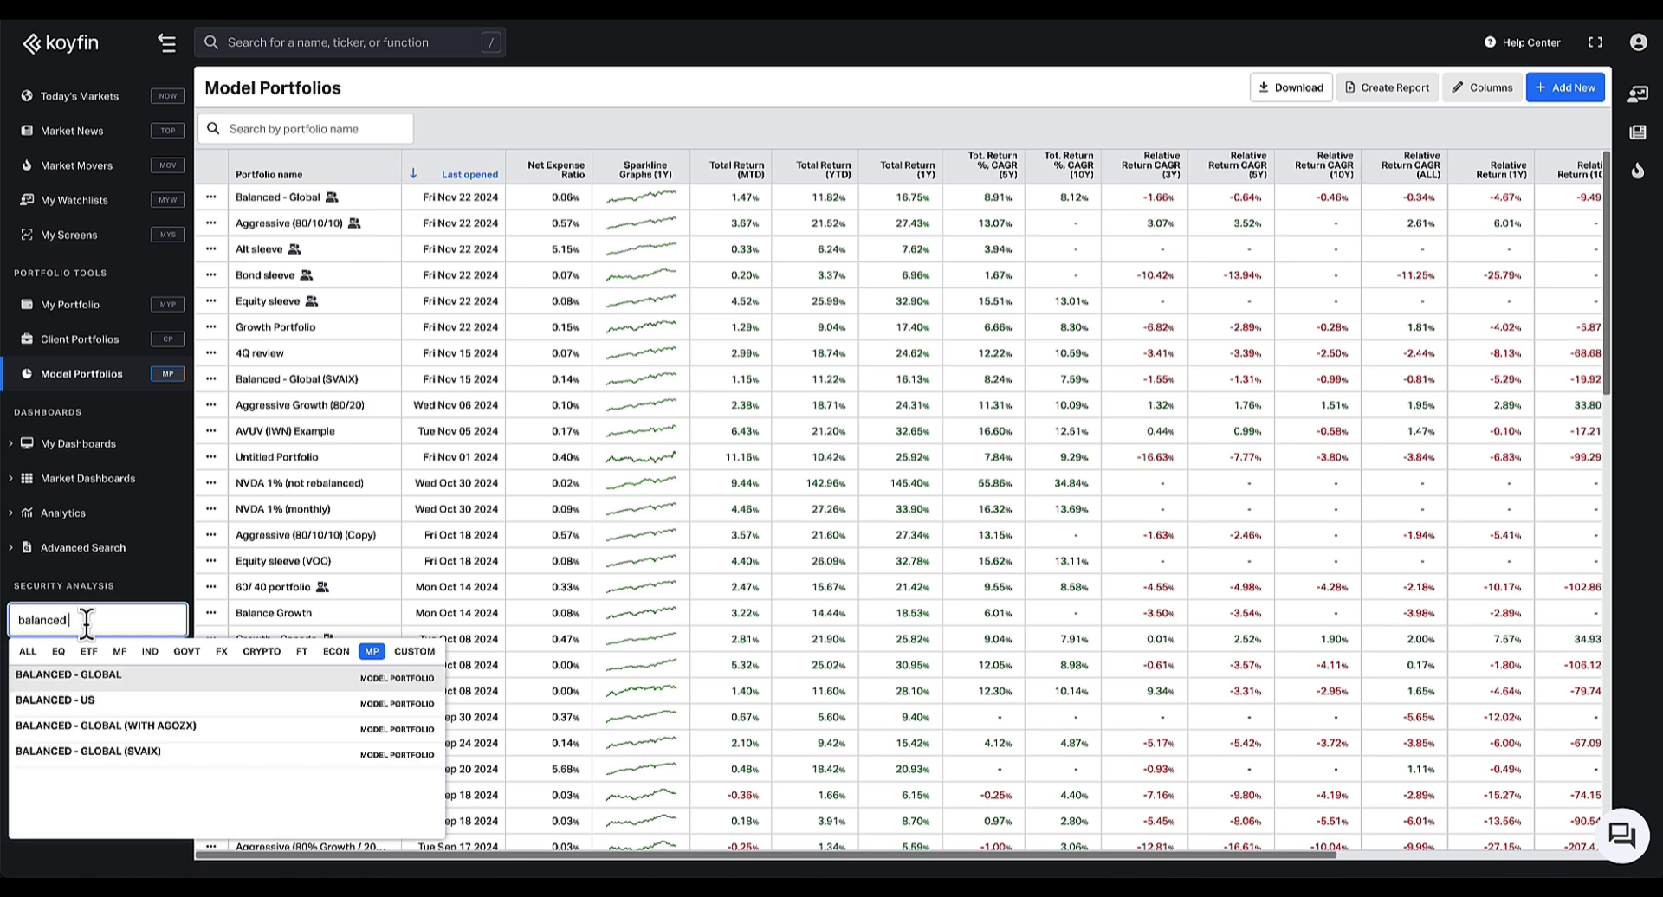
{"action": "left_click", "coordinate": [105, 689]}
{"action": "left_click", "coordinate": [61, 663]}
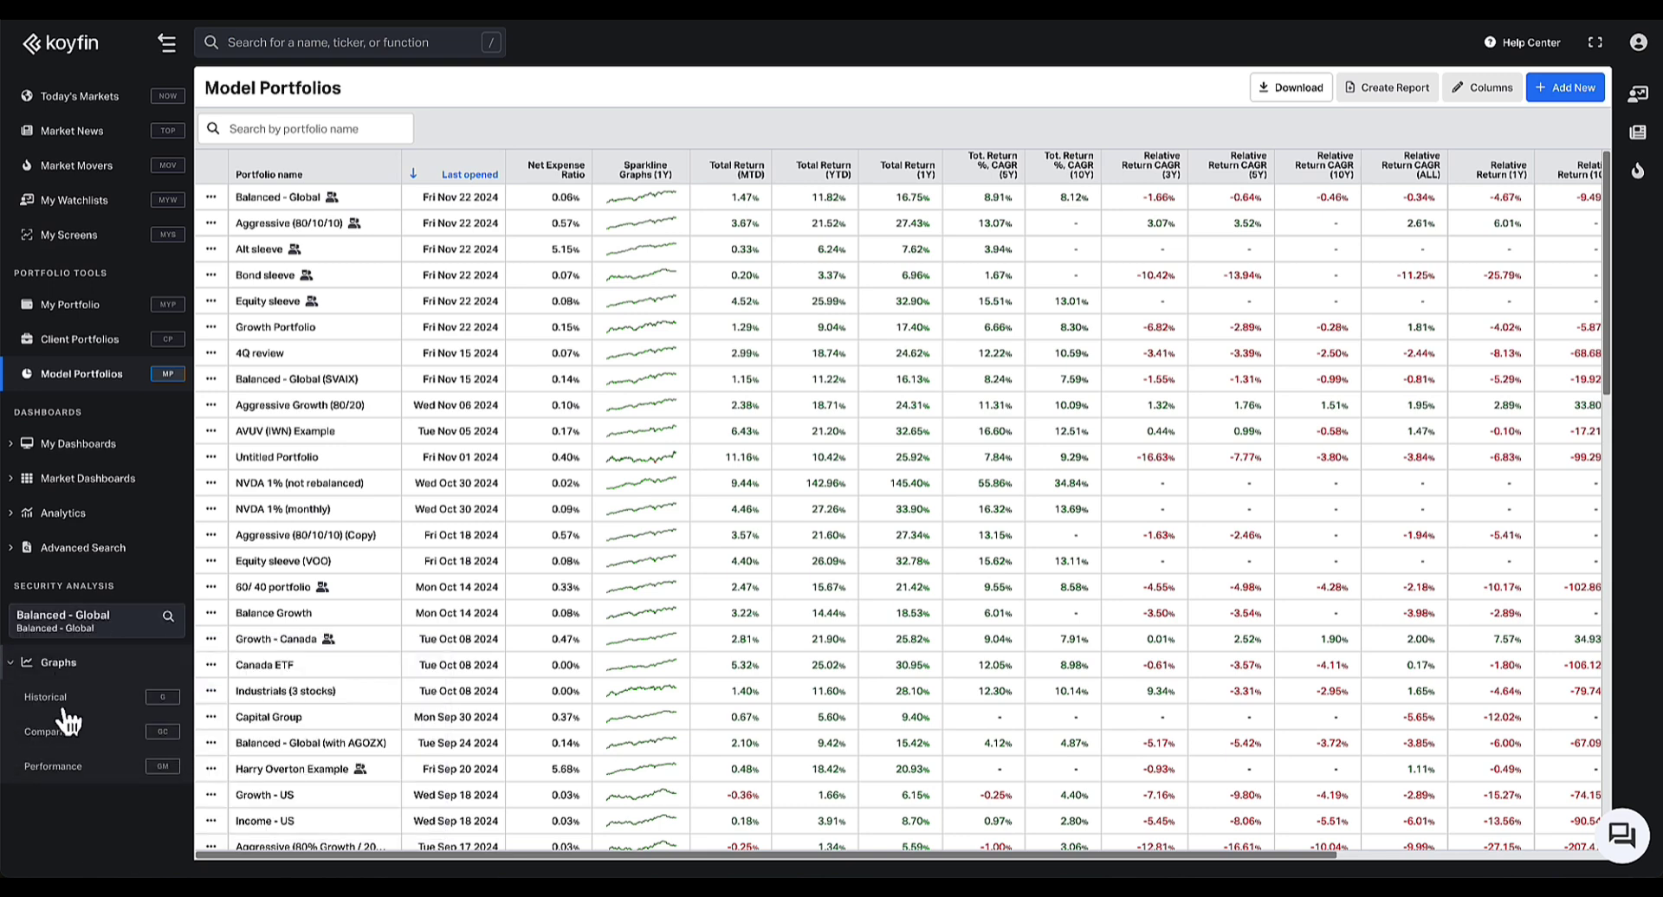
{"action": "left_click", "coordinate": [52, 767]}
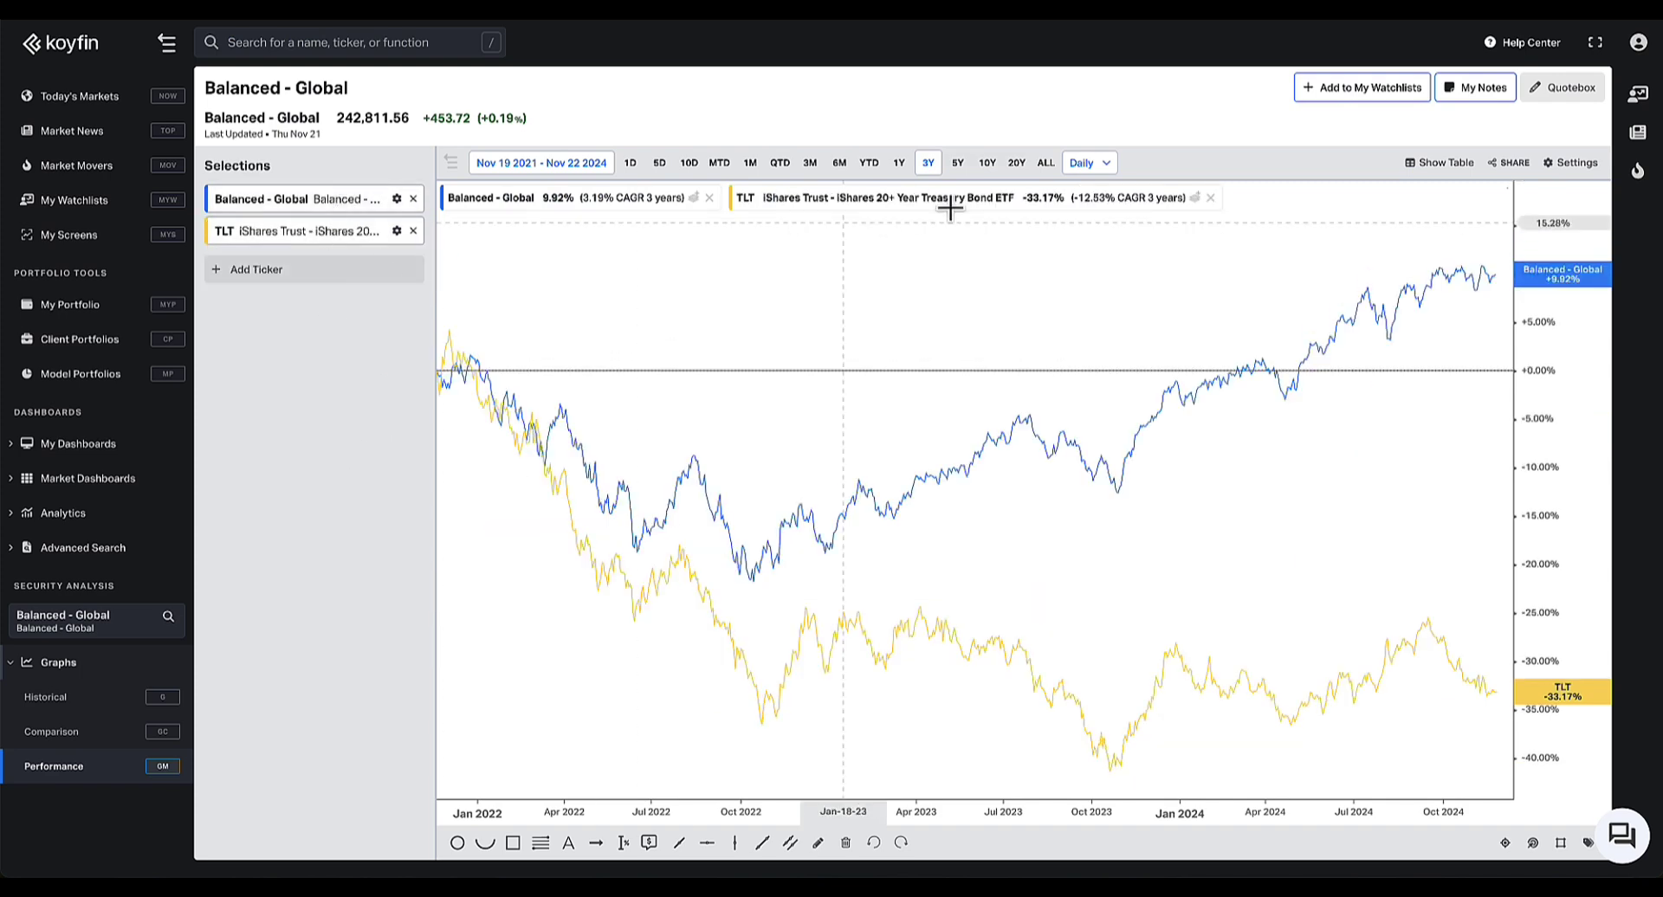
Set the performance graph's range to 20Y and add SPY (SPDR S&P 500 ETF Trust) to the comparison
{"action": "left_click", "coordinate": [1018, 167]}
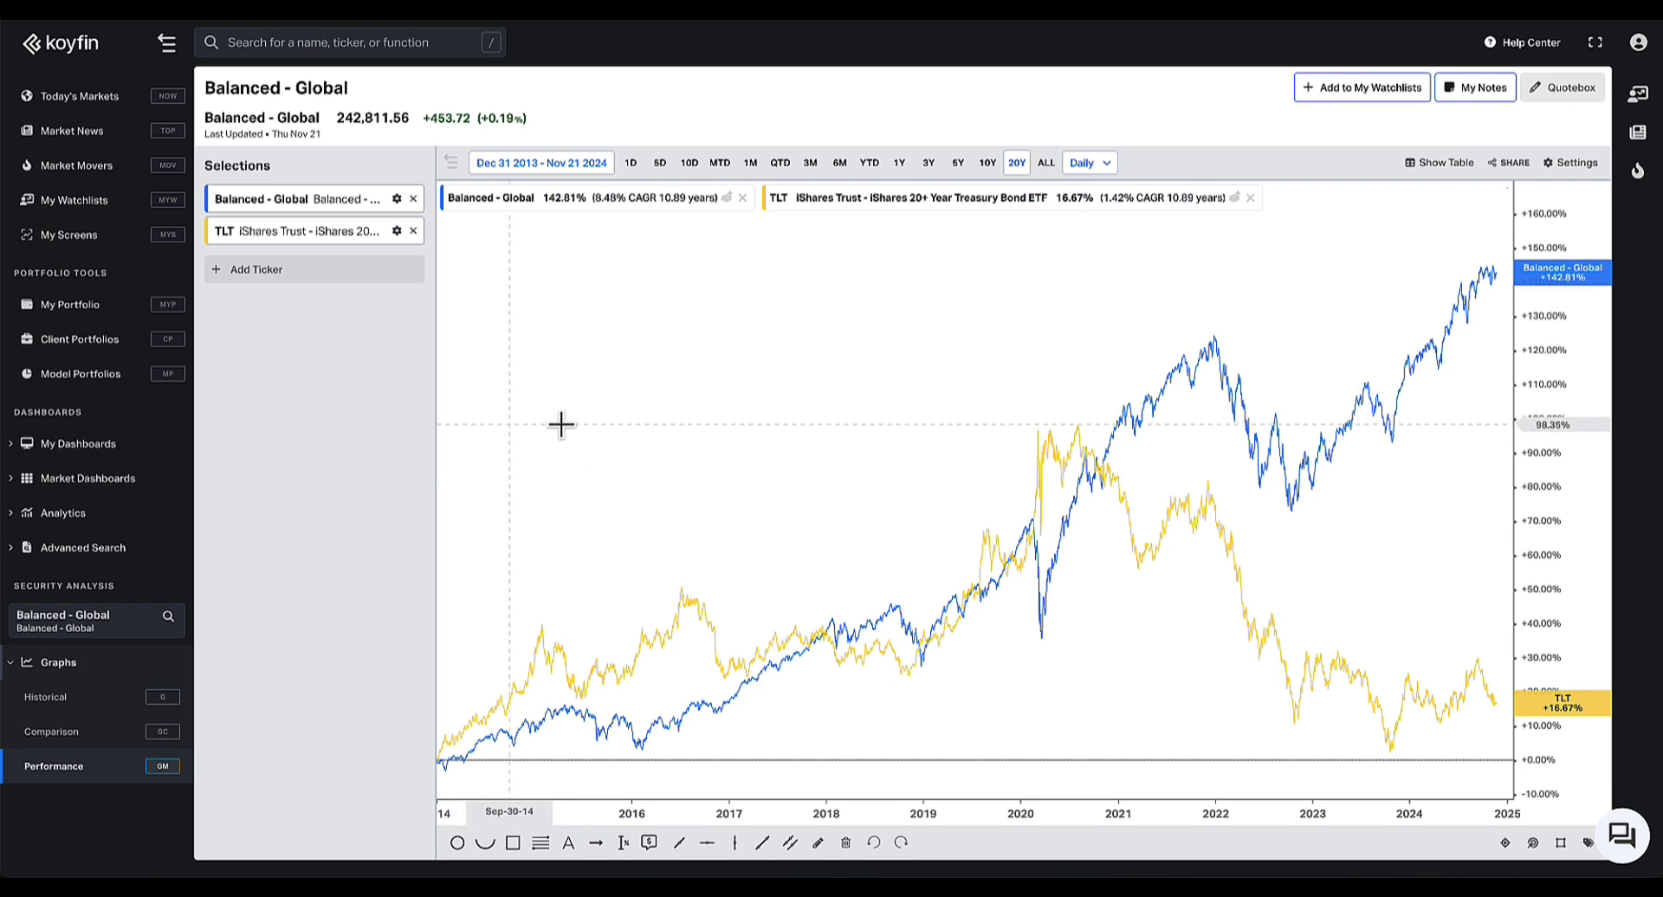
{"action": "left_click", "coordinate": [251, 267]}
{"action": "type", "text": "spy"}
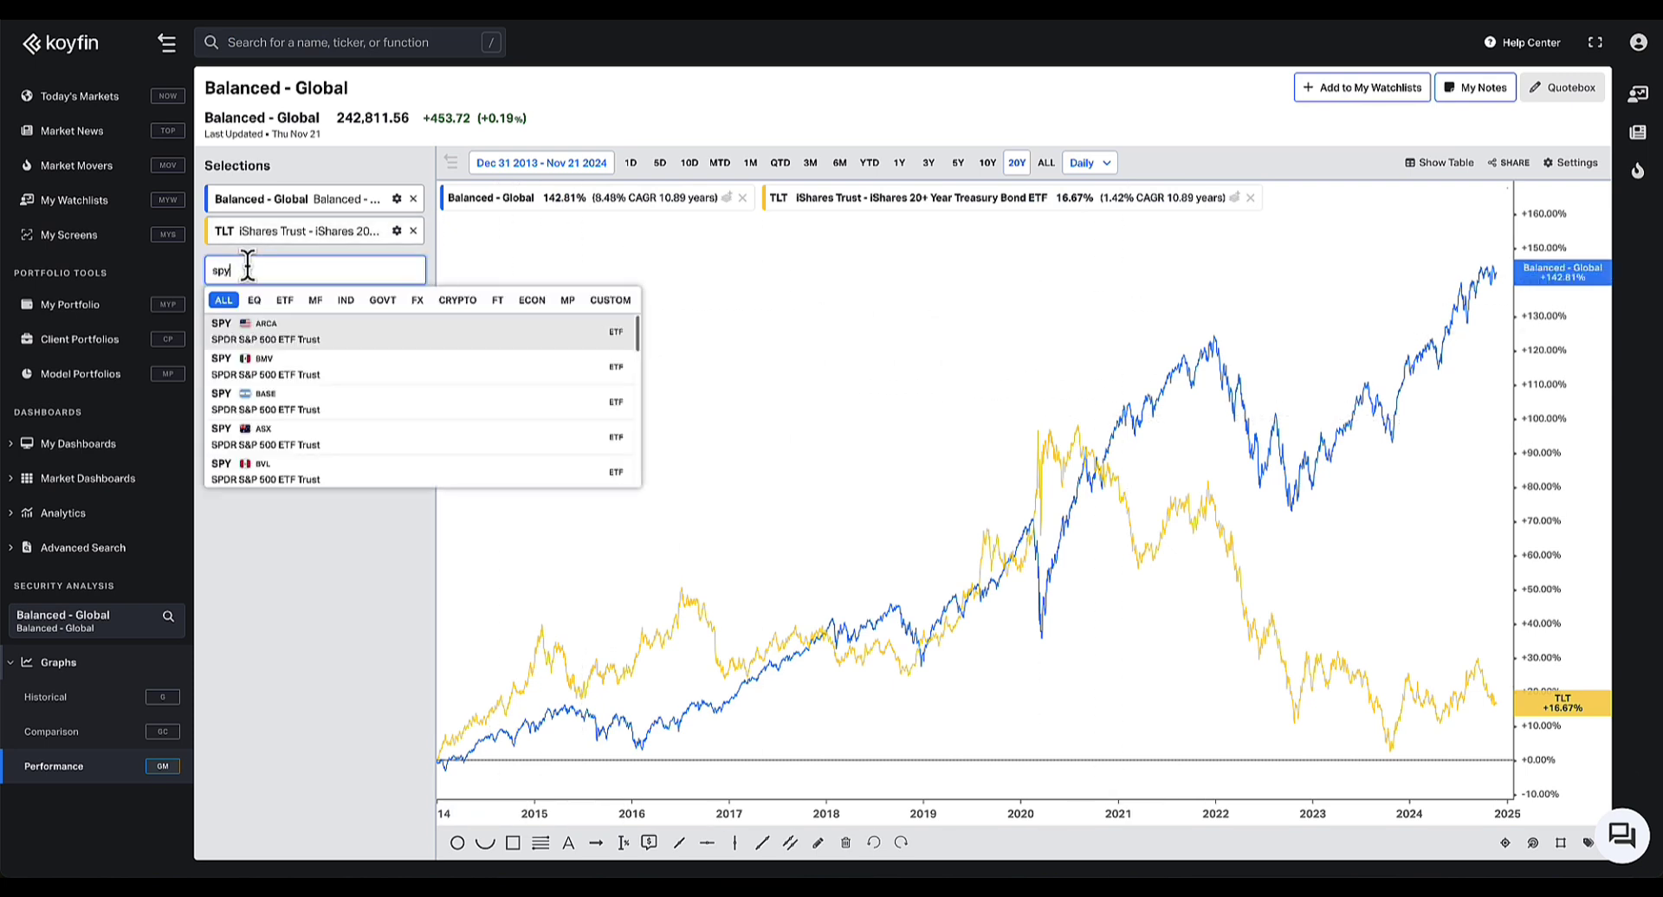
{"action": "key", "text": "Return"}
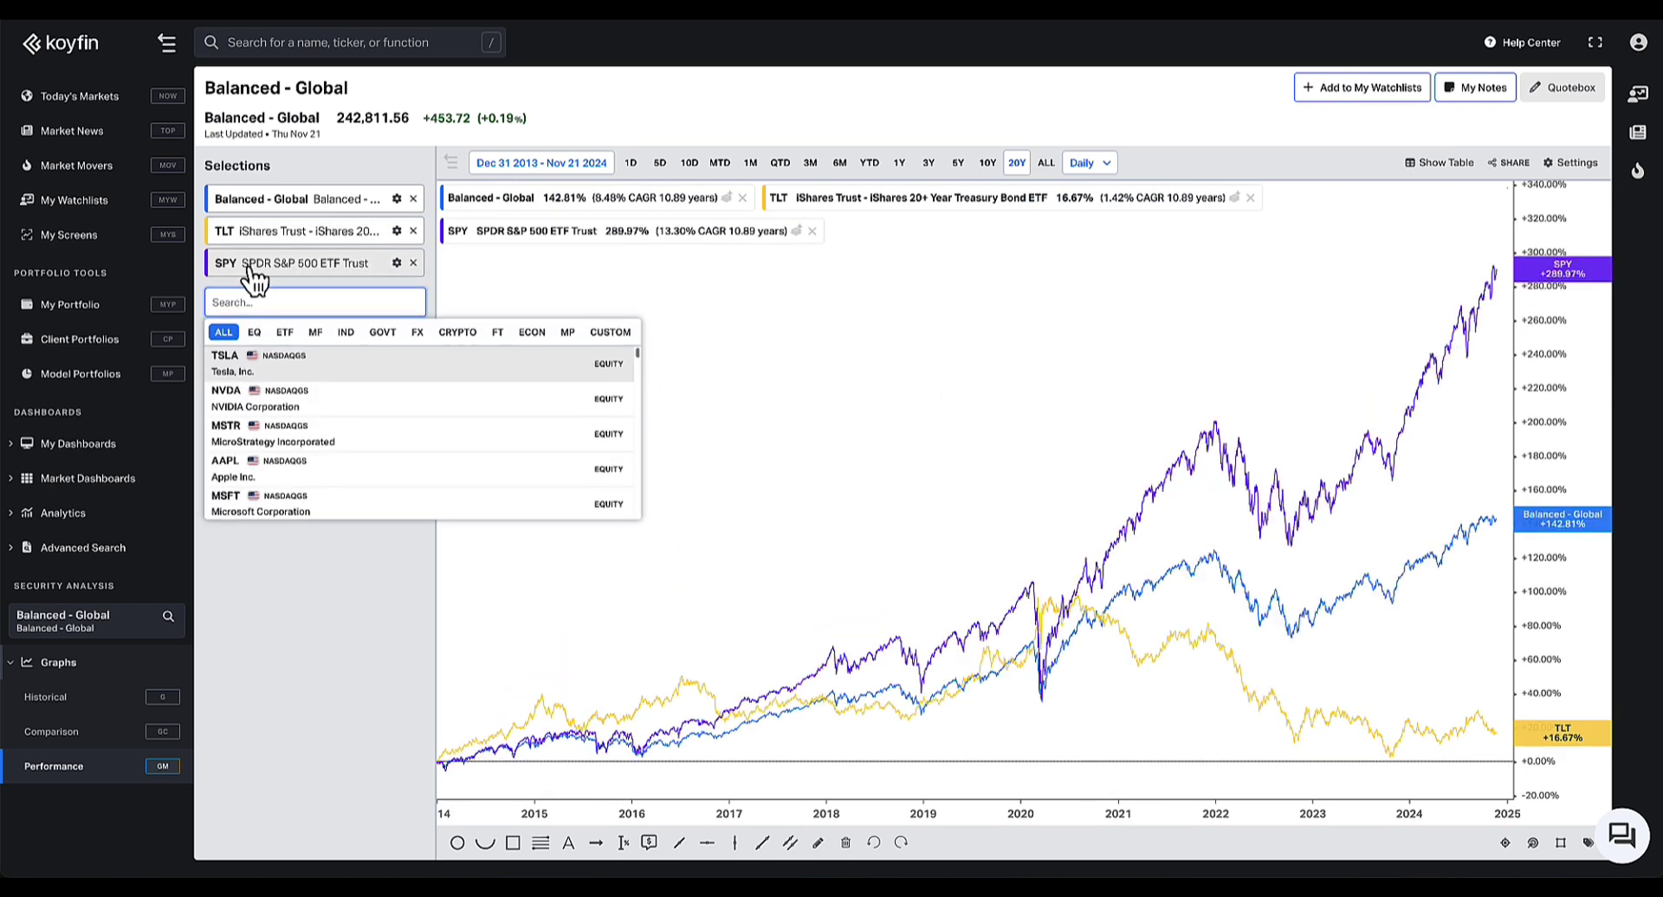
Add the Balanced - US model portfolio to the performance graph
{"action": "left_click", "coordinate": [567, 332]}
{"action": "scroll", "coordinate": [303, 425], "scroll_direction": "down", "scroll_amount": 8}
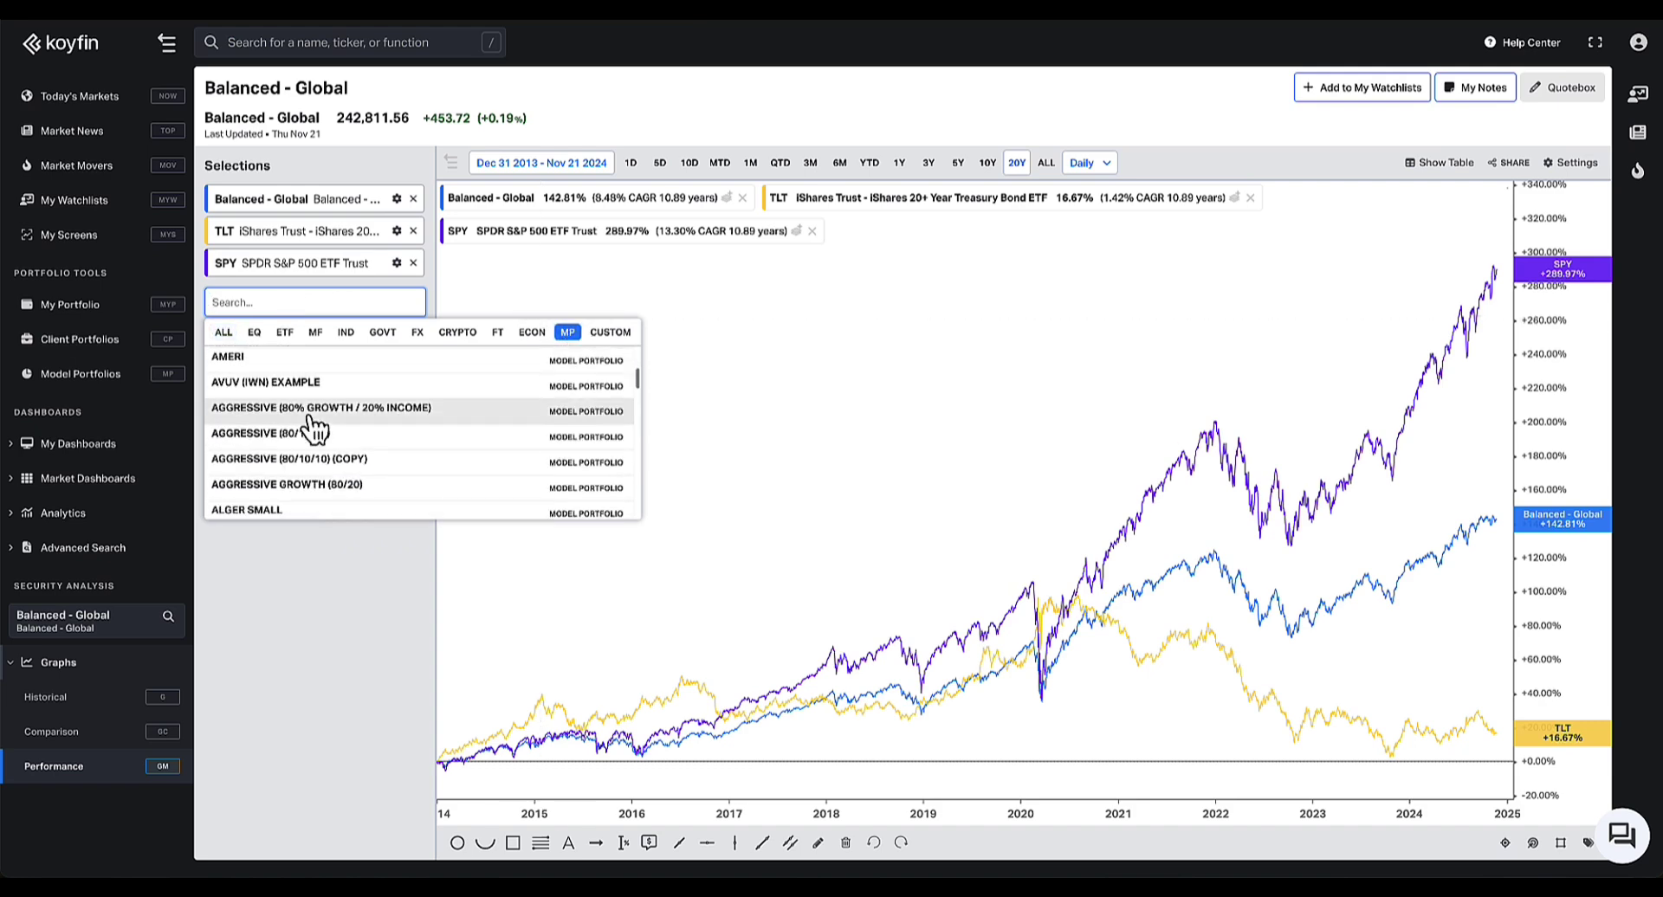
{"action": "scroll", "coordinate": [311, 433], "scroll_direction": "down", "scroll_amount": 6}
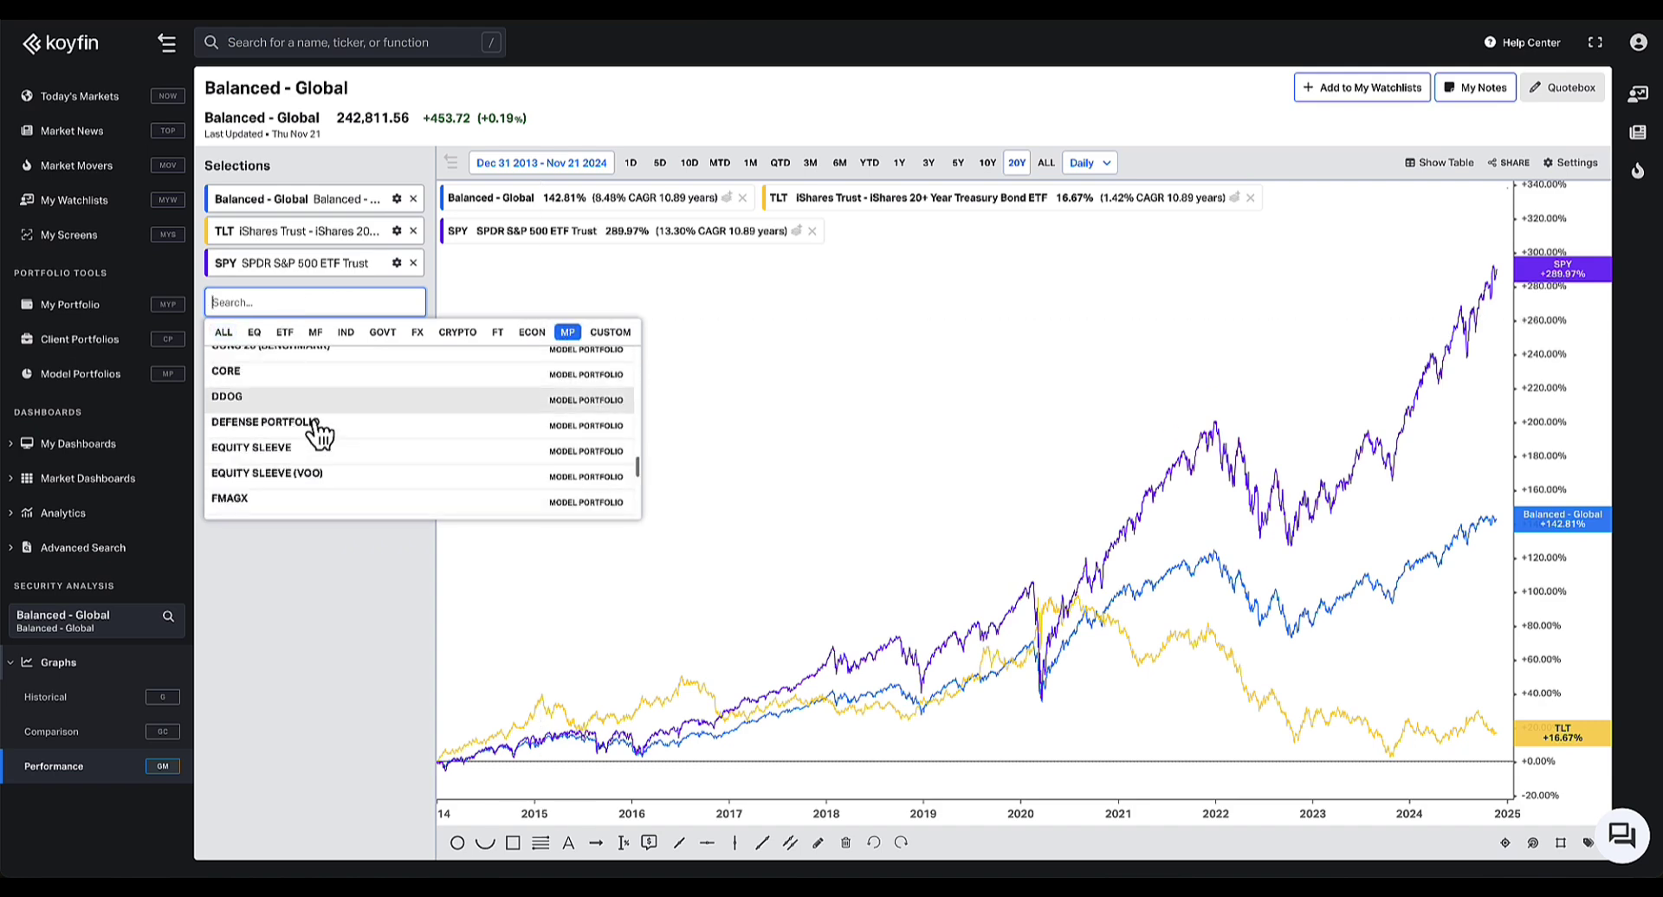
{"action": "type", "text": "ba"}
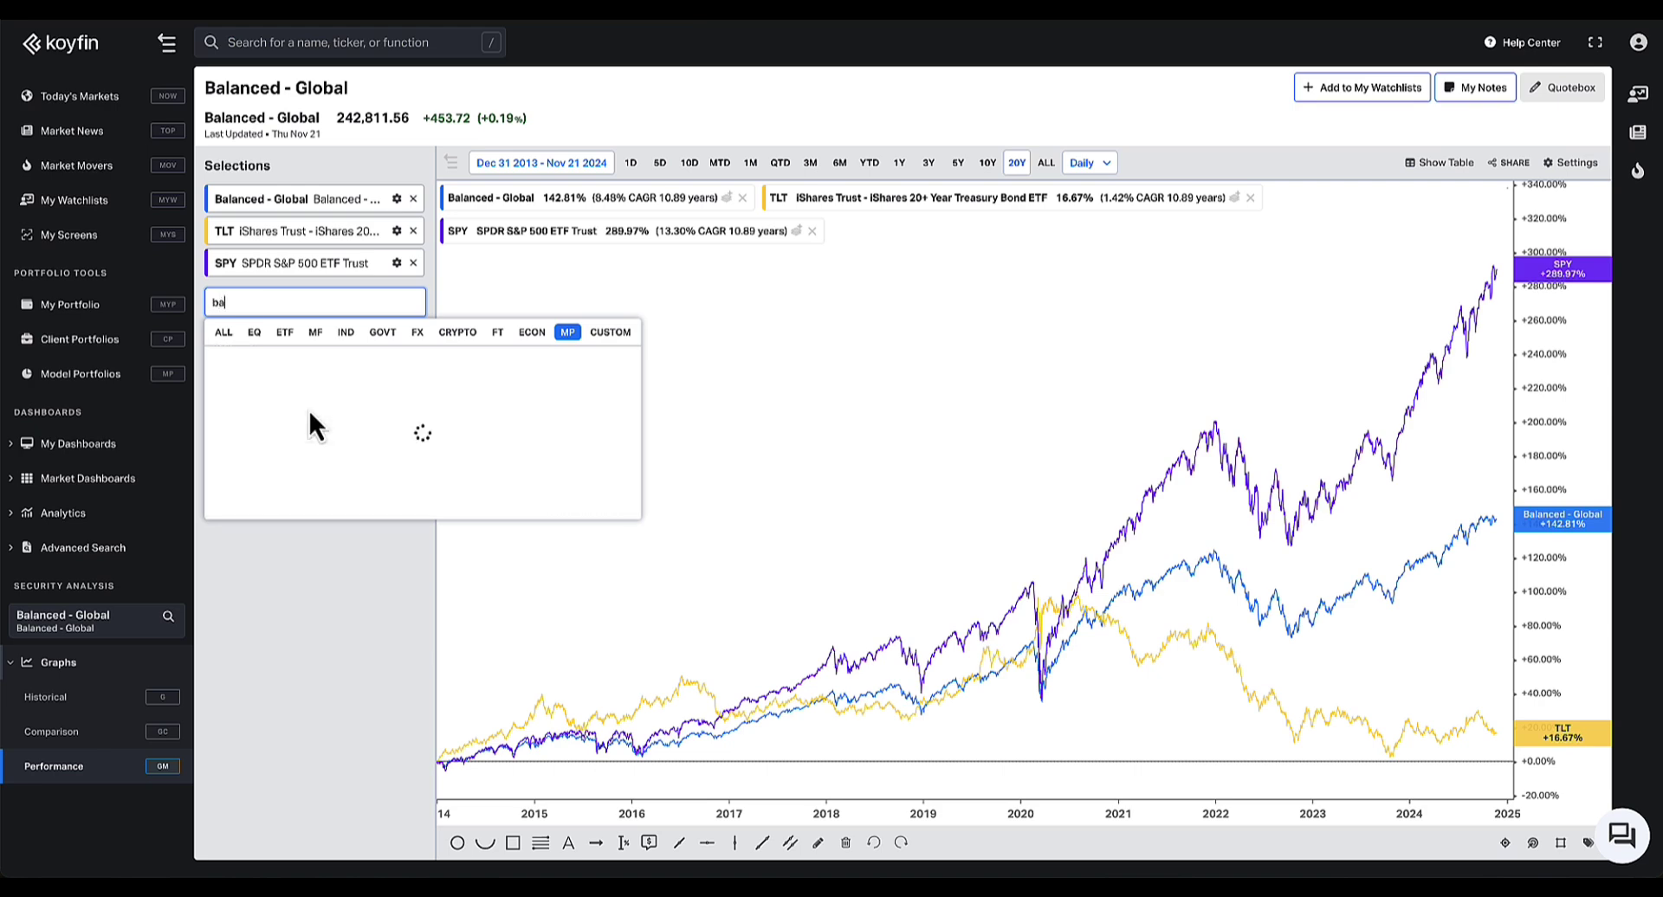
{"action": "left_click", "coordinate": [299, 384]}
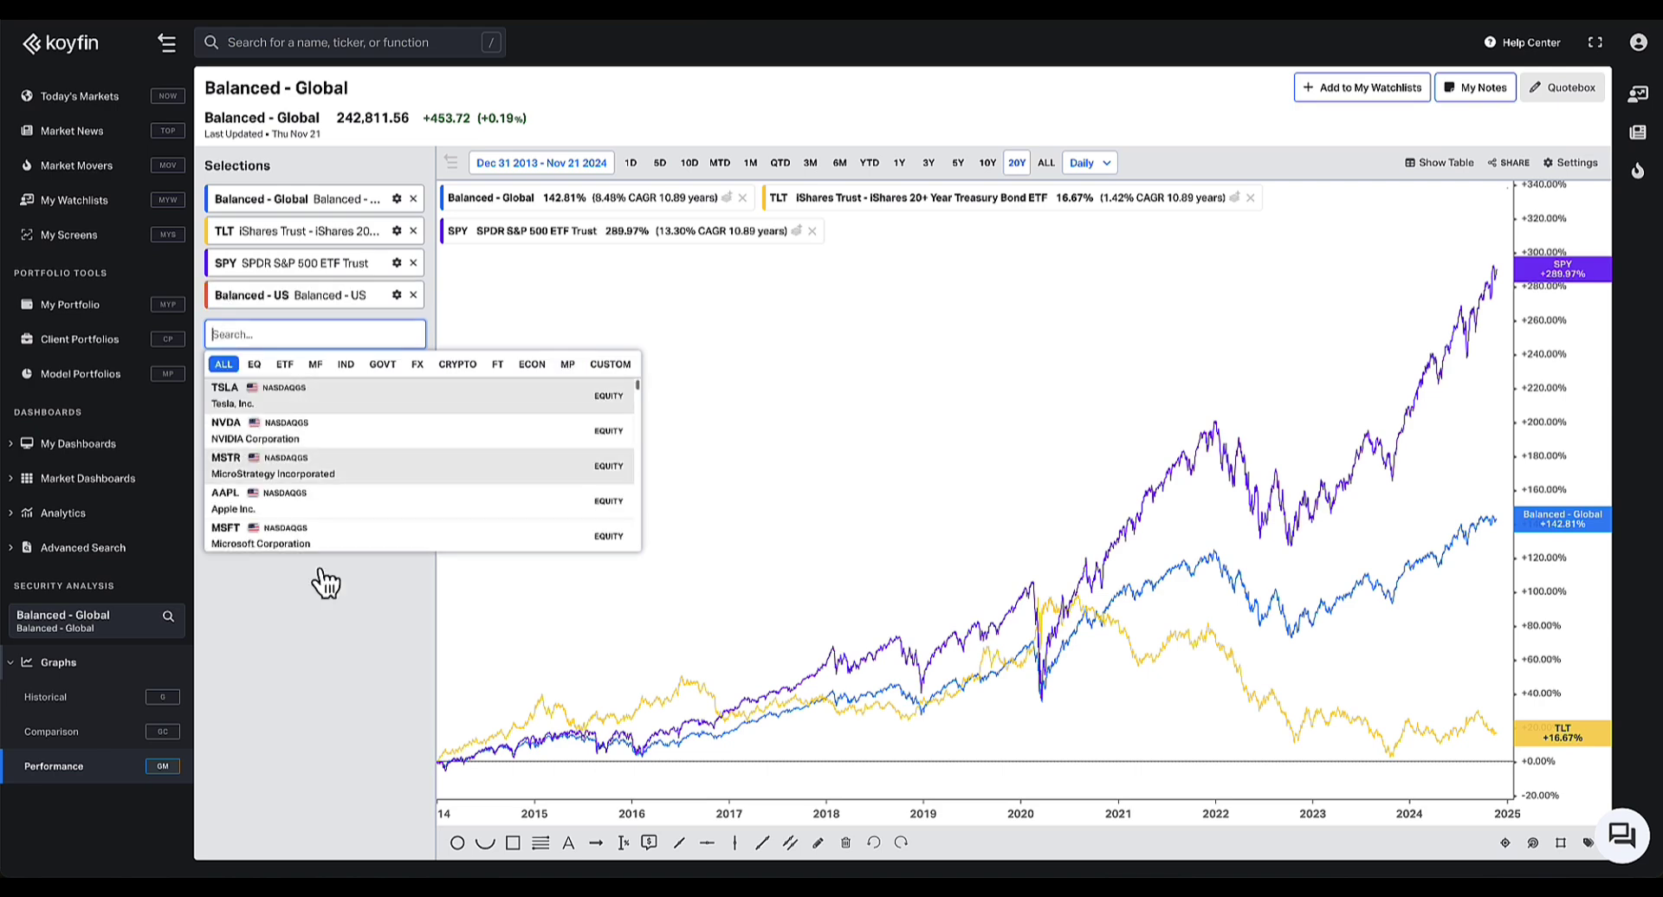
{"action": "key", "text": "Escape"}
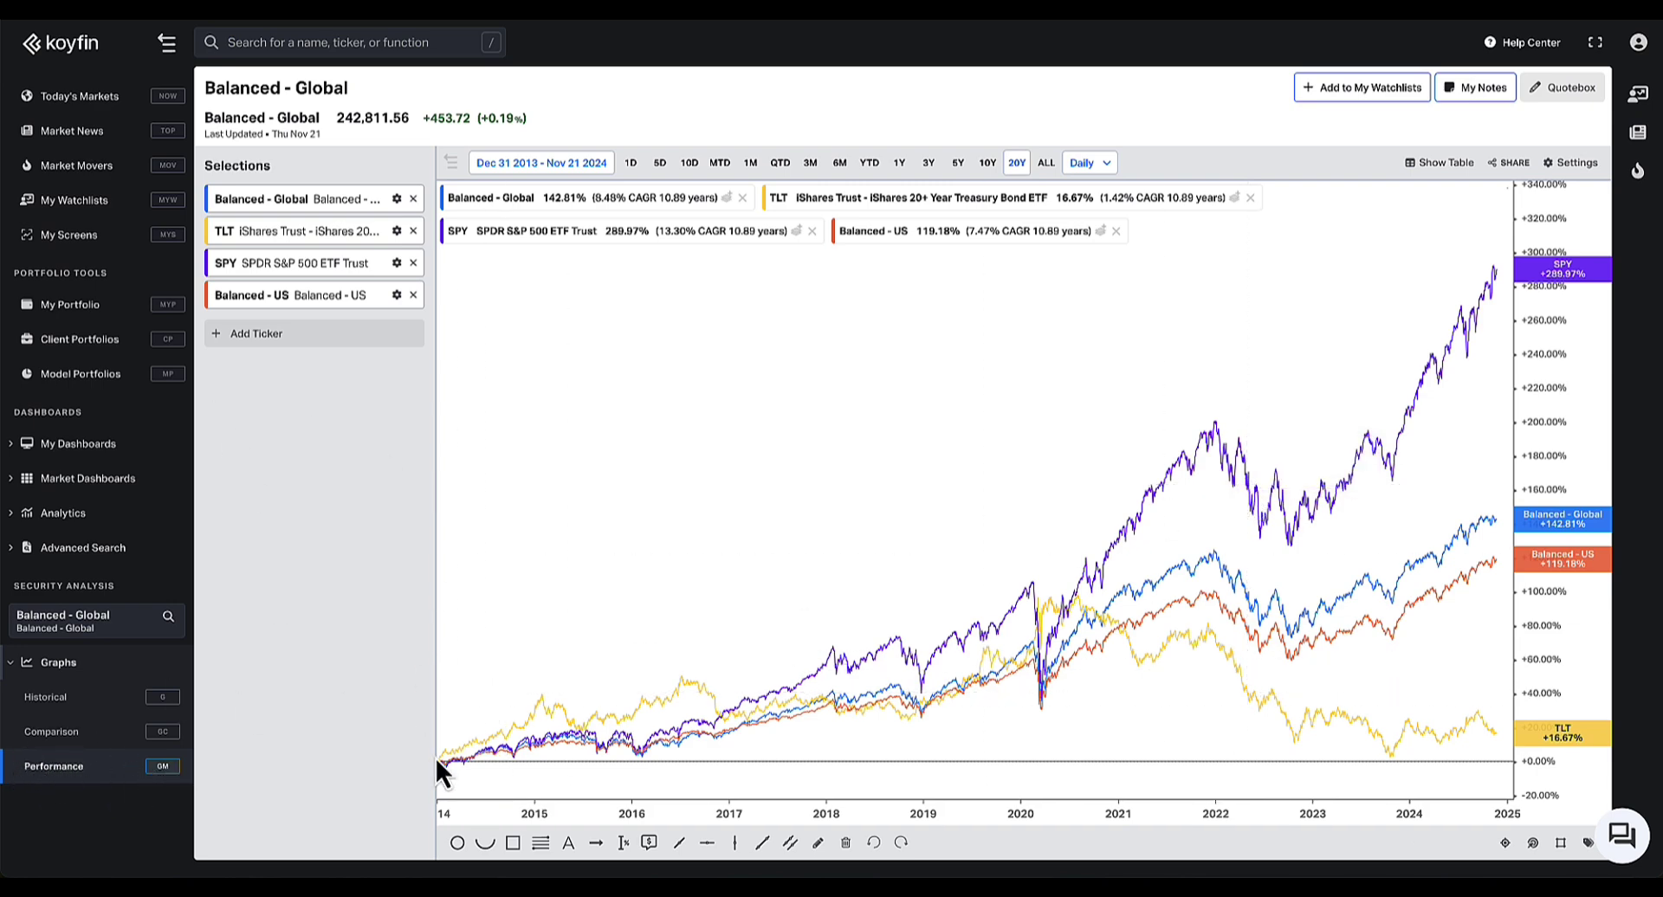
{"action": "mouse_move", "coordinate": [1596, 272]}
Show Balanced - Global's Historical graph as a line over 20Y, without the SMA (18D)
{"action": "left_click", "coordinate": [48, 698]}
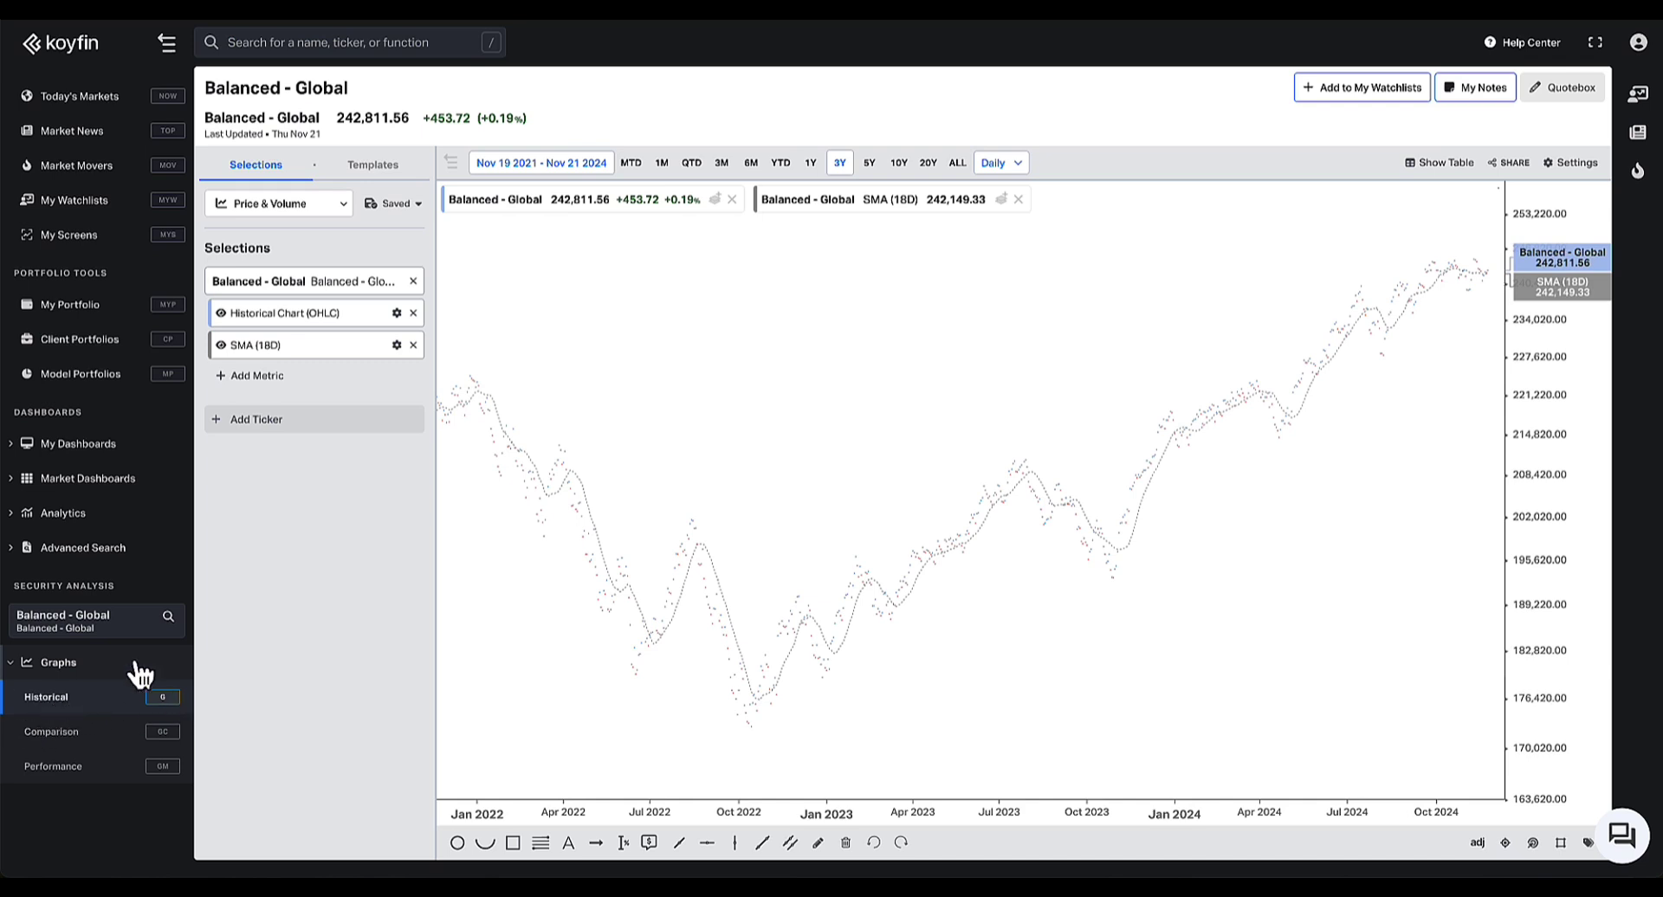
{"action": "left_click", "coordinate": [413, 344]}
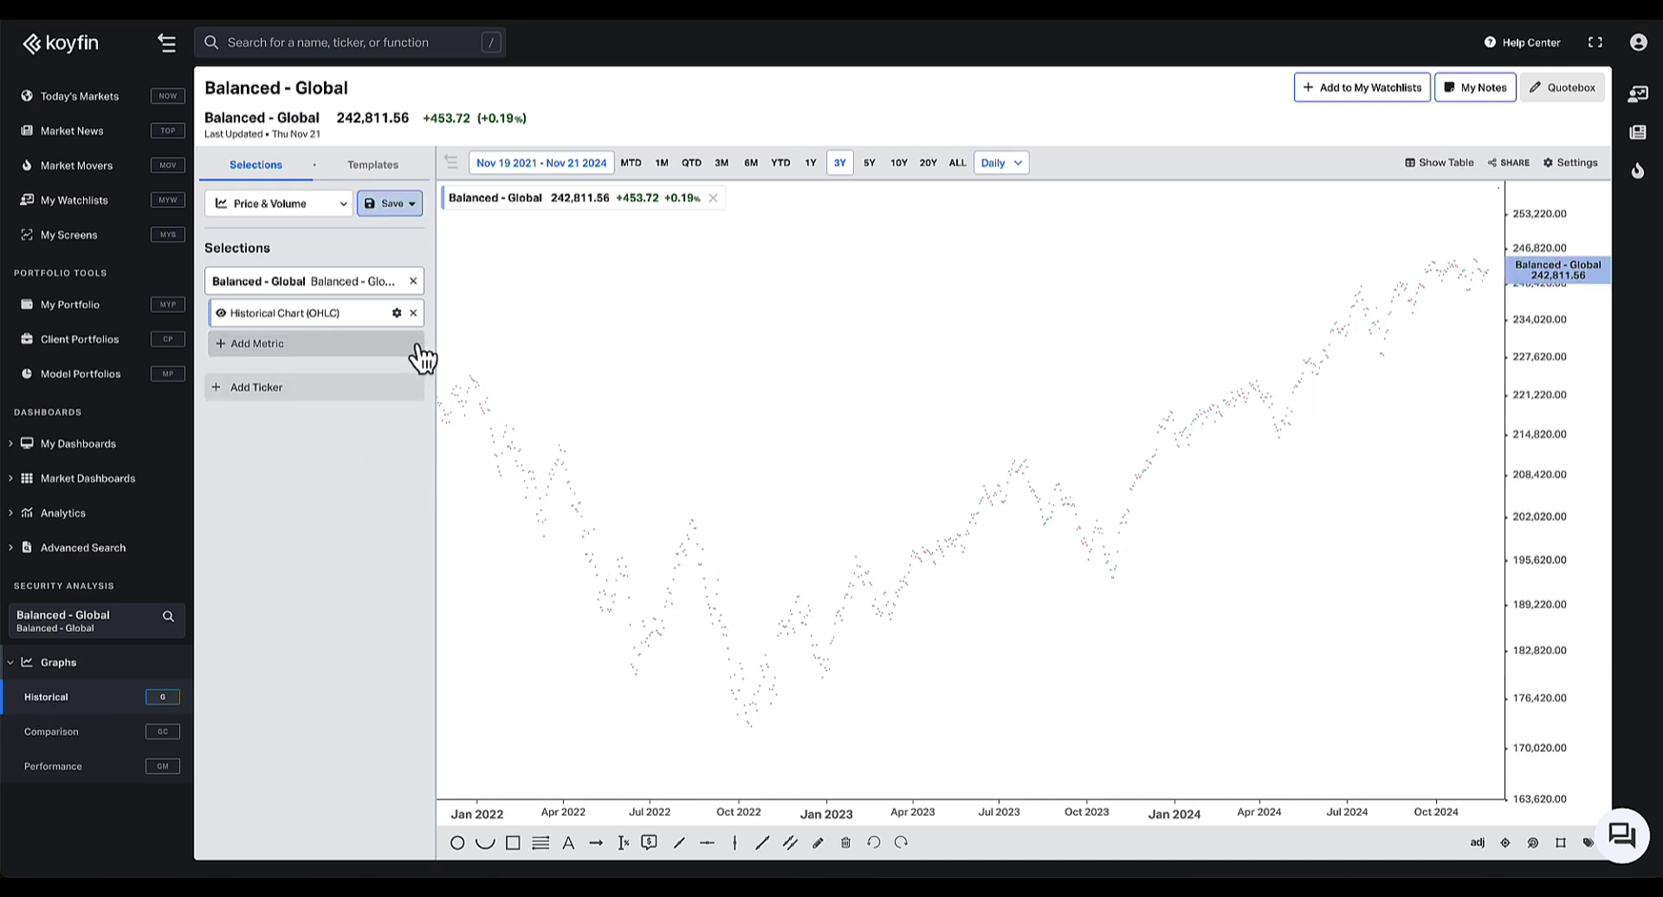
{"action": "left_click", "coordinate": [396, 313]}
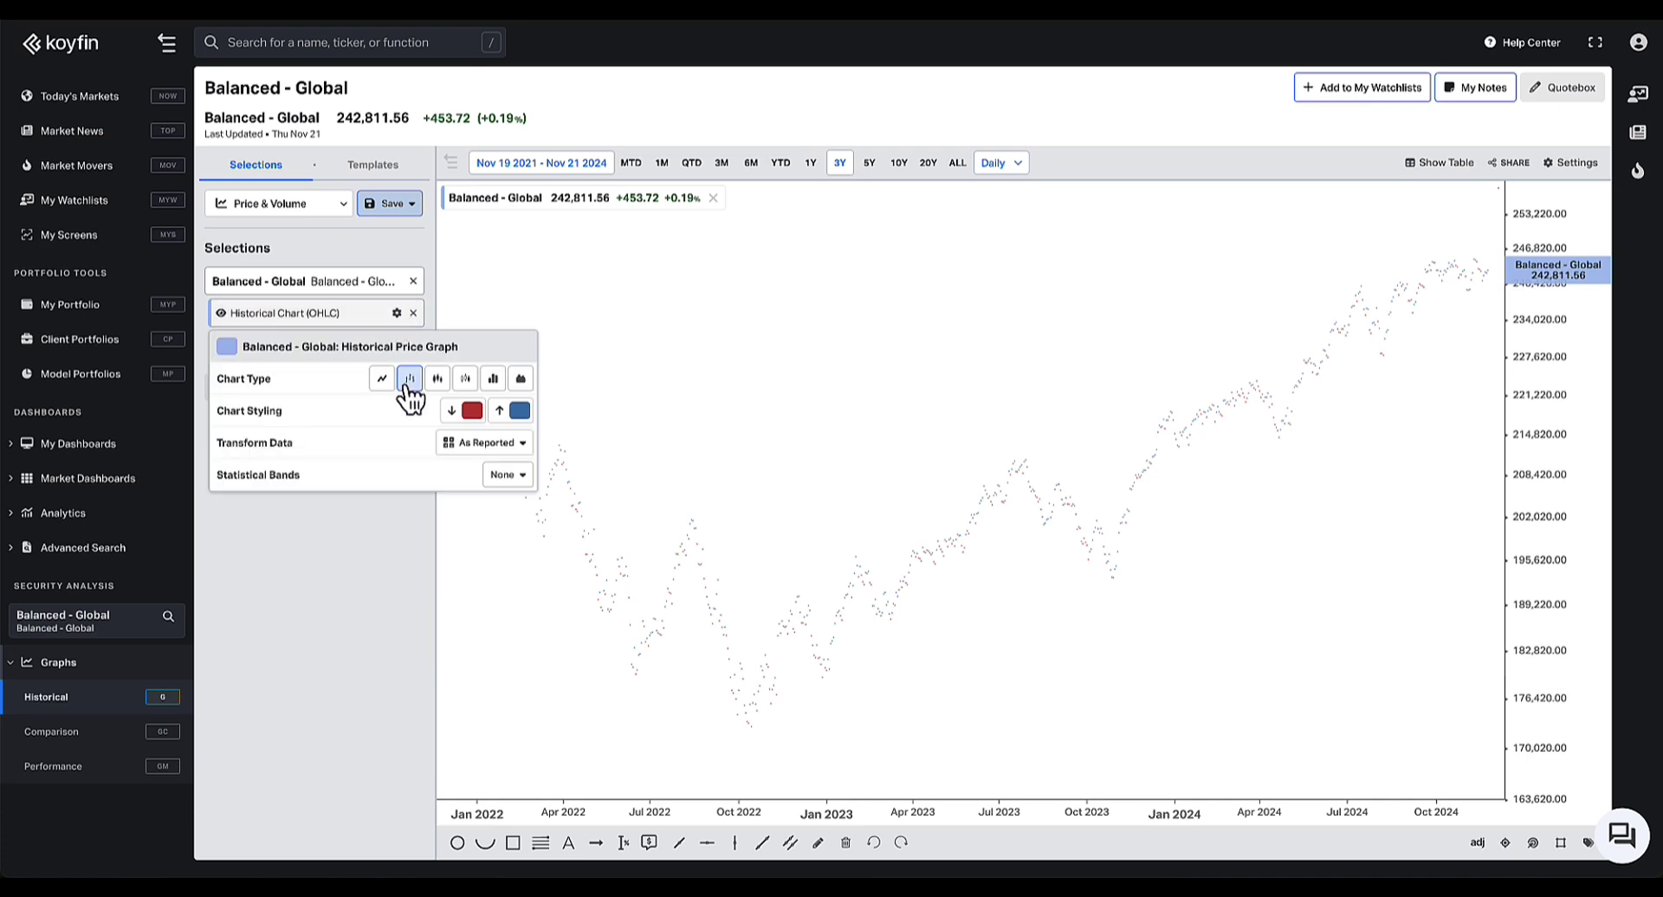
{"action": "left_click", "coordinate": [382, 378]}
{"action": "left_click", "coordinate": [927, 163]}
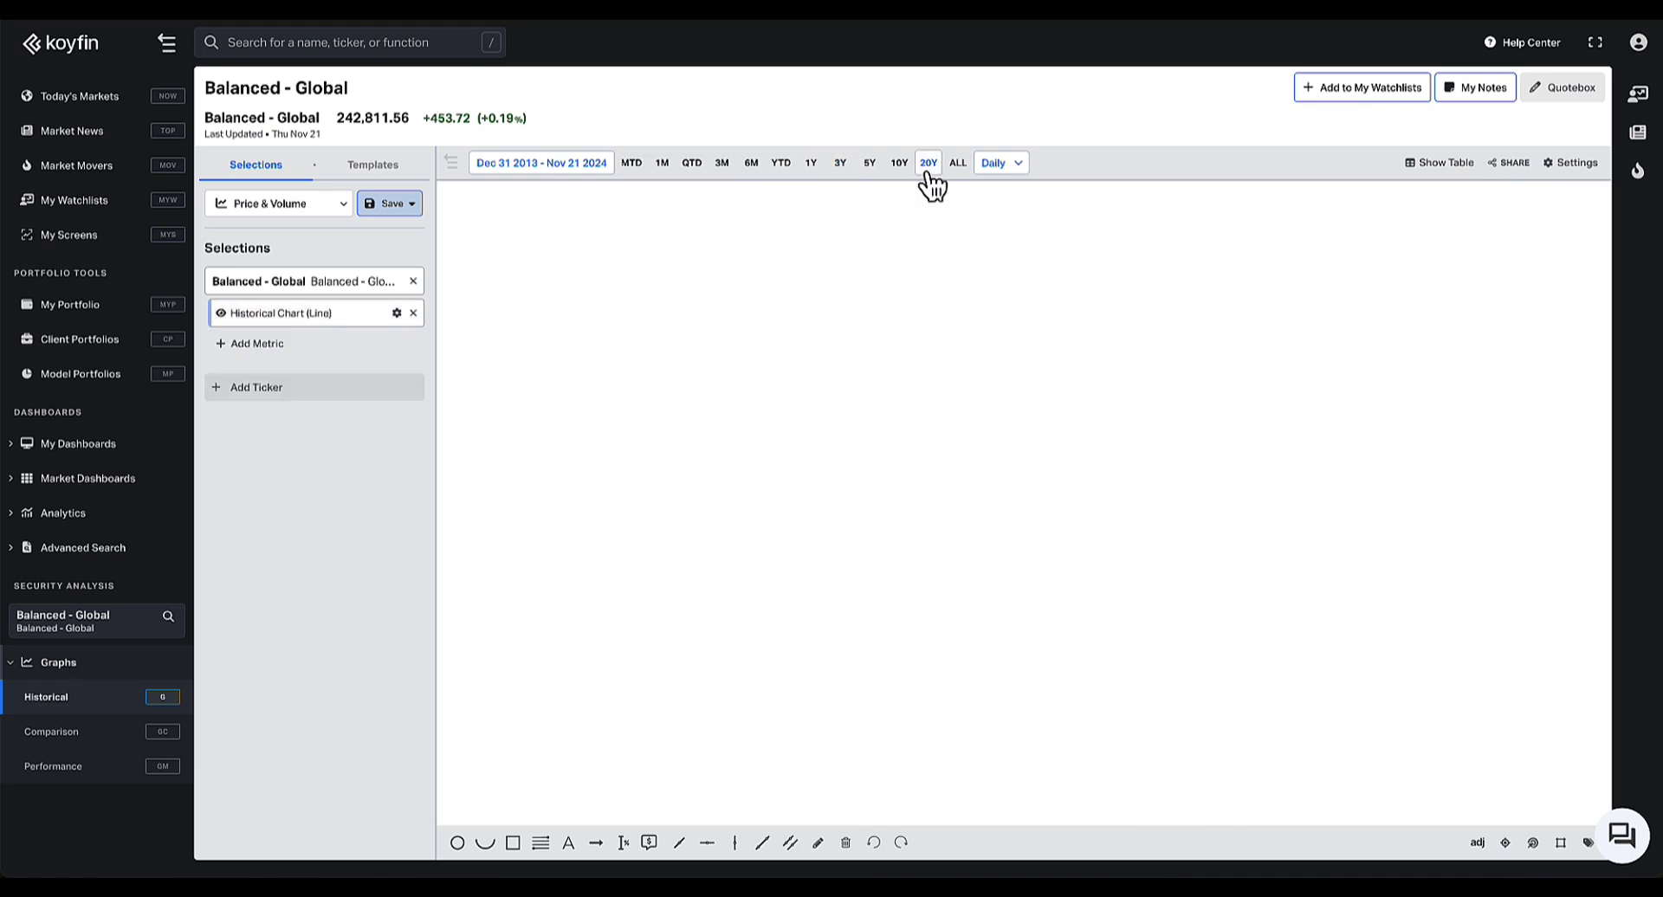
Add the Drawdown % from peak and Correlation metrics to the Balanced - Global historical graph
{"action": "left_click", "coordinate": [267, 347]}
{"action": "type", "text": "dr"}
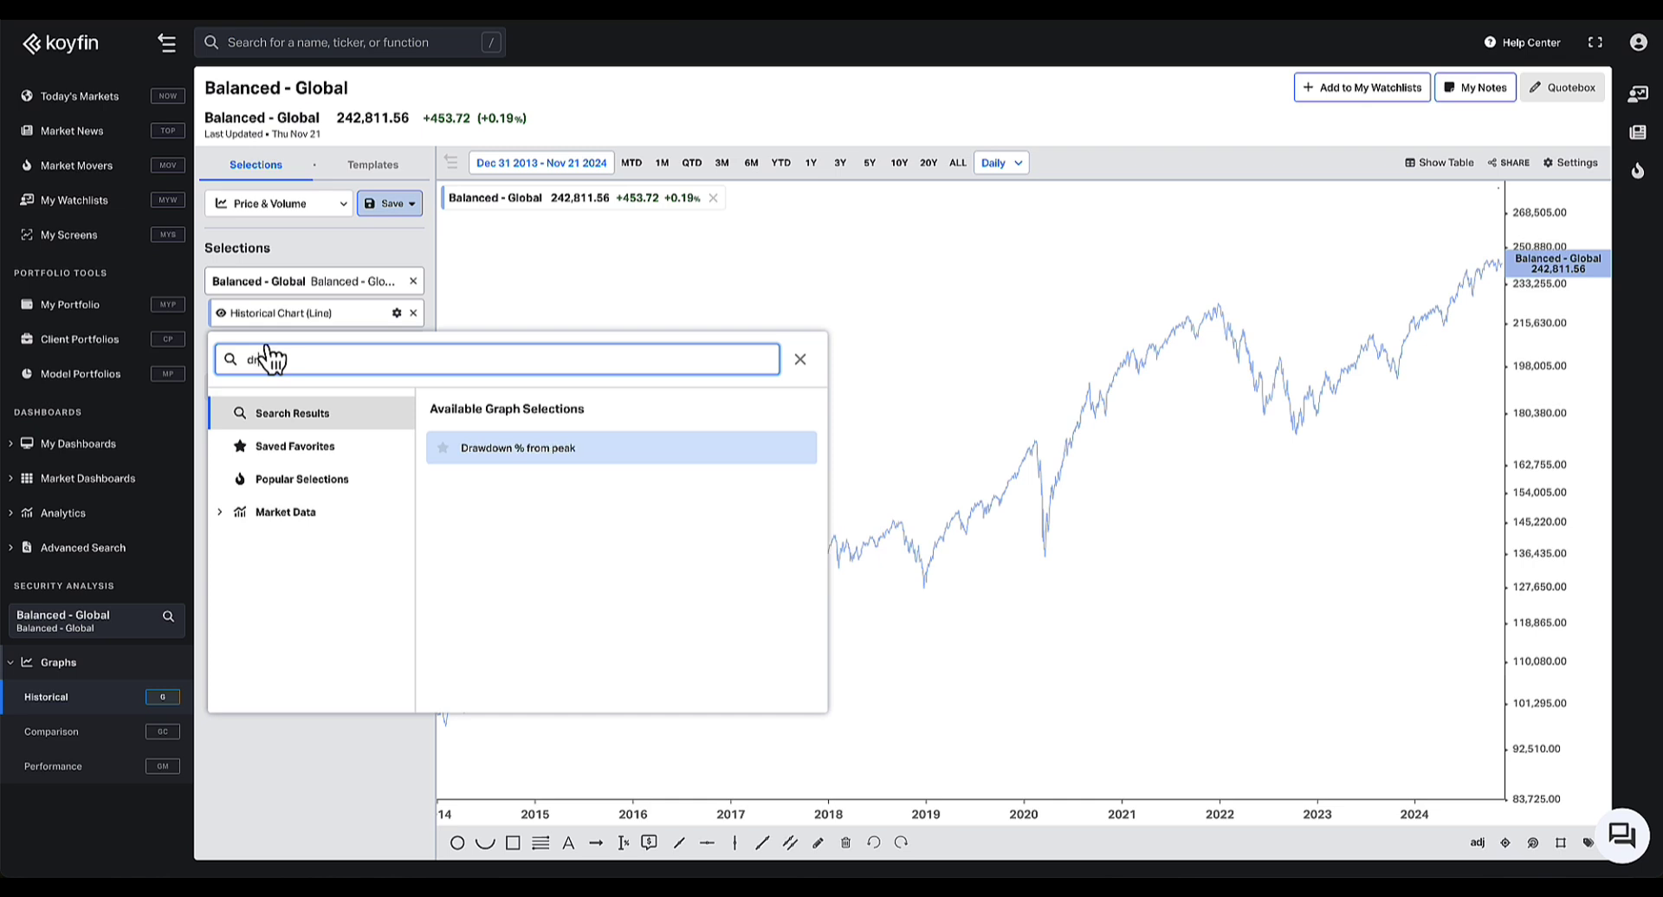
{"action": "key", "text": "Return"}
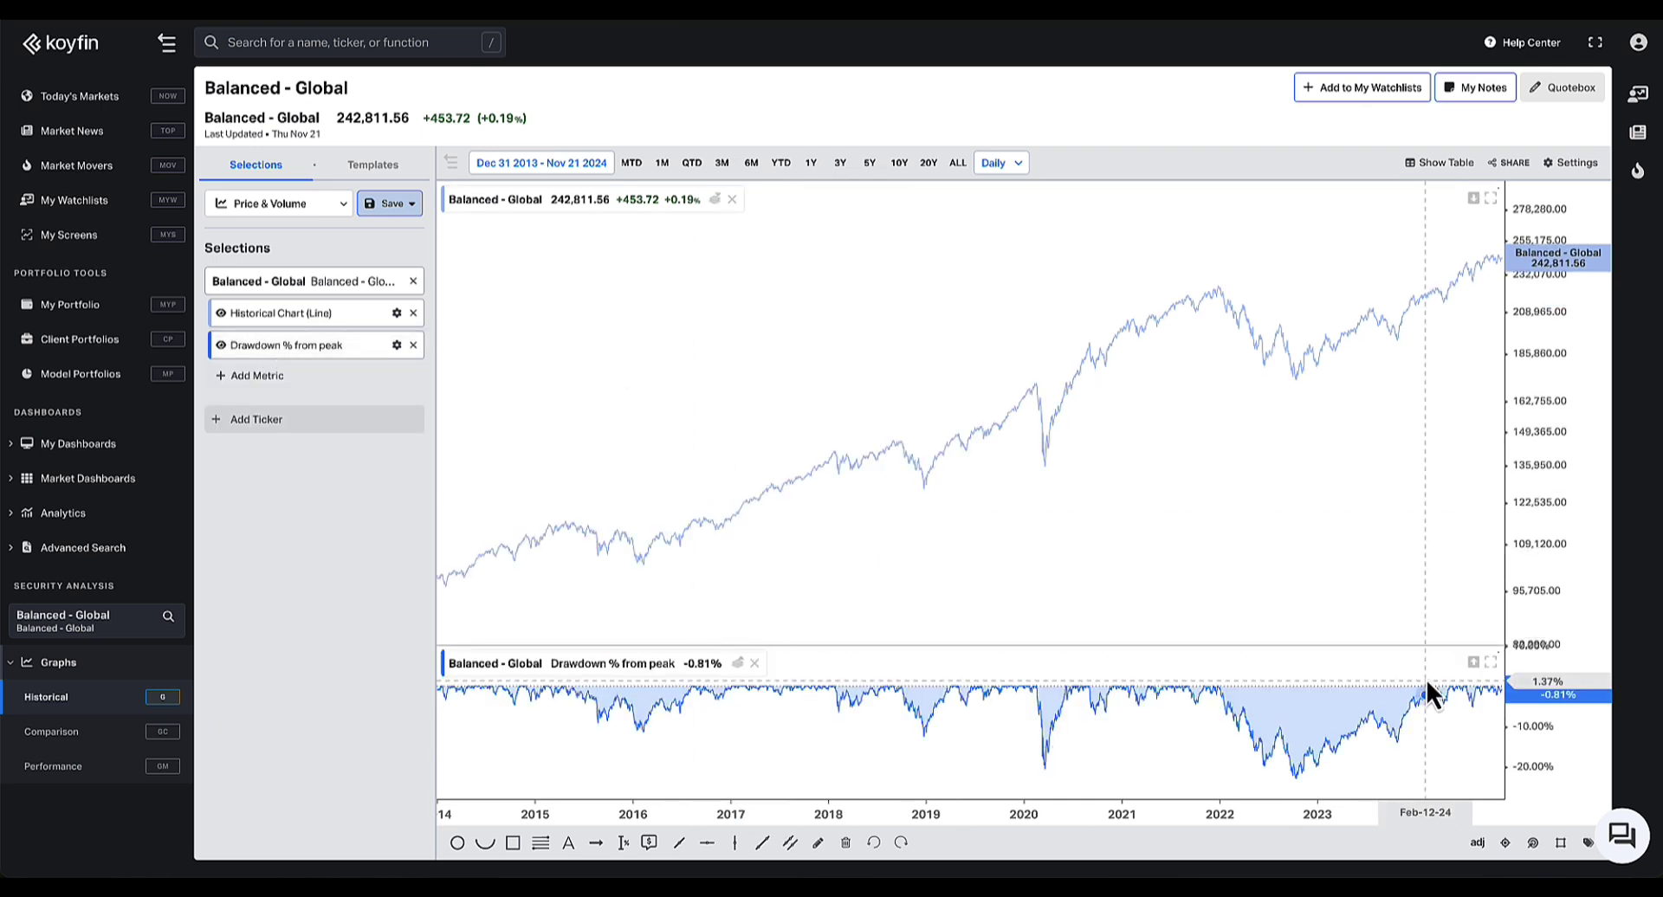
{"action": "left_click", "coordinate": [286, 379]}
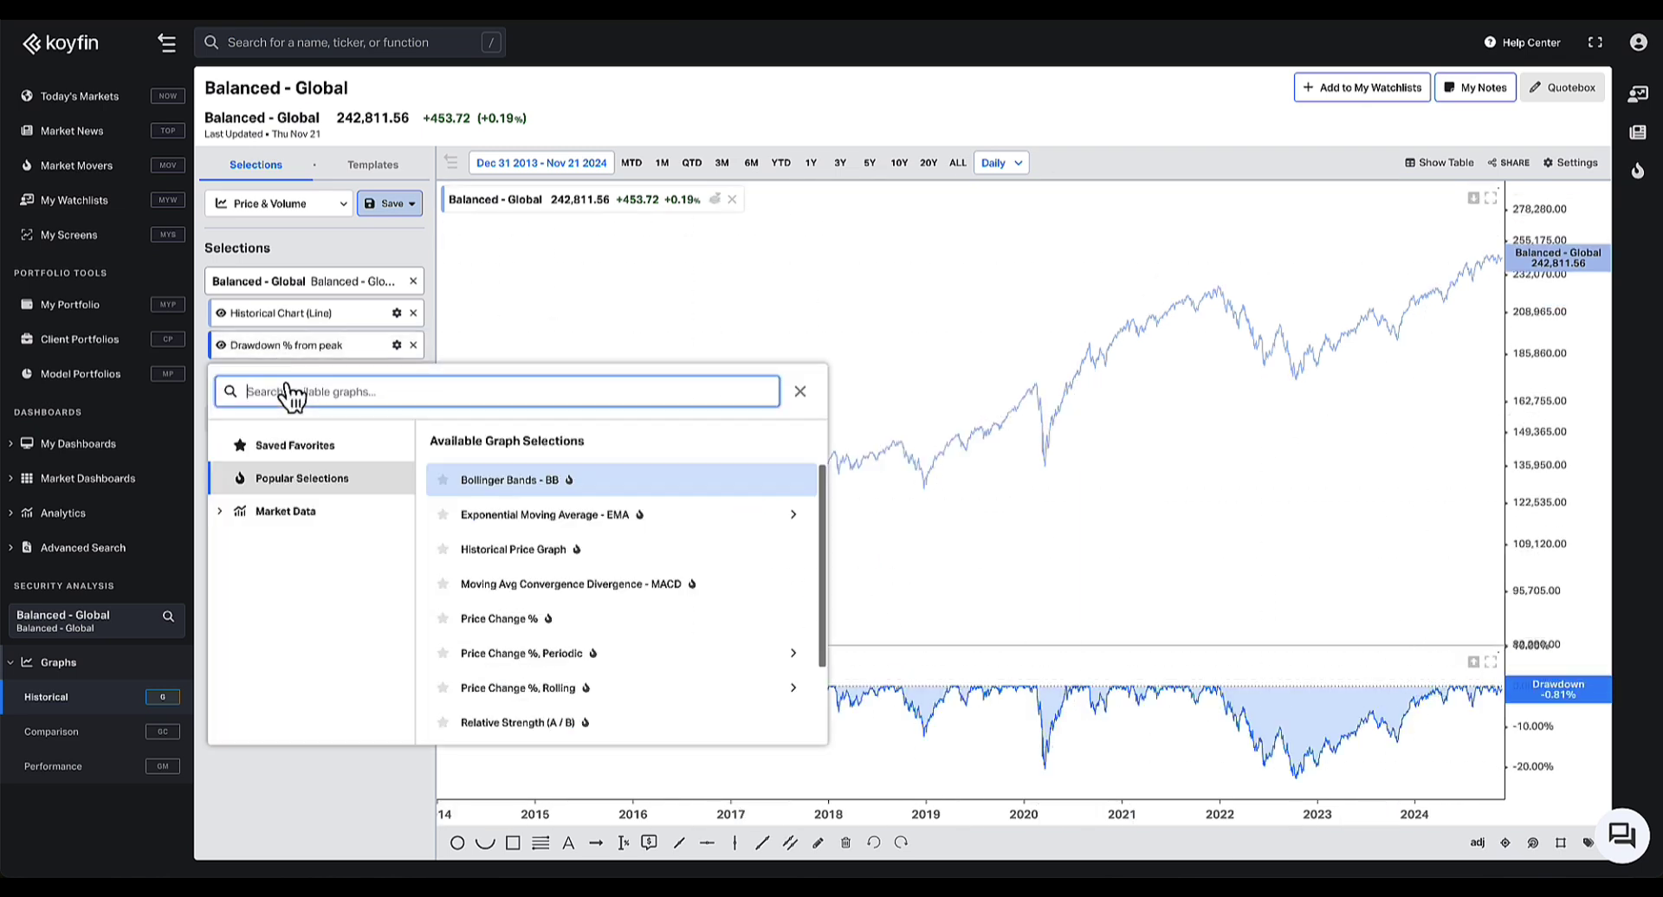
{"action": "type", "text": "corr"}
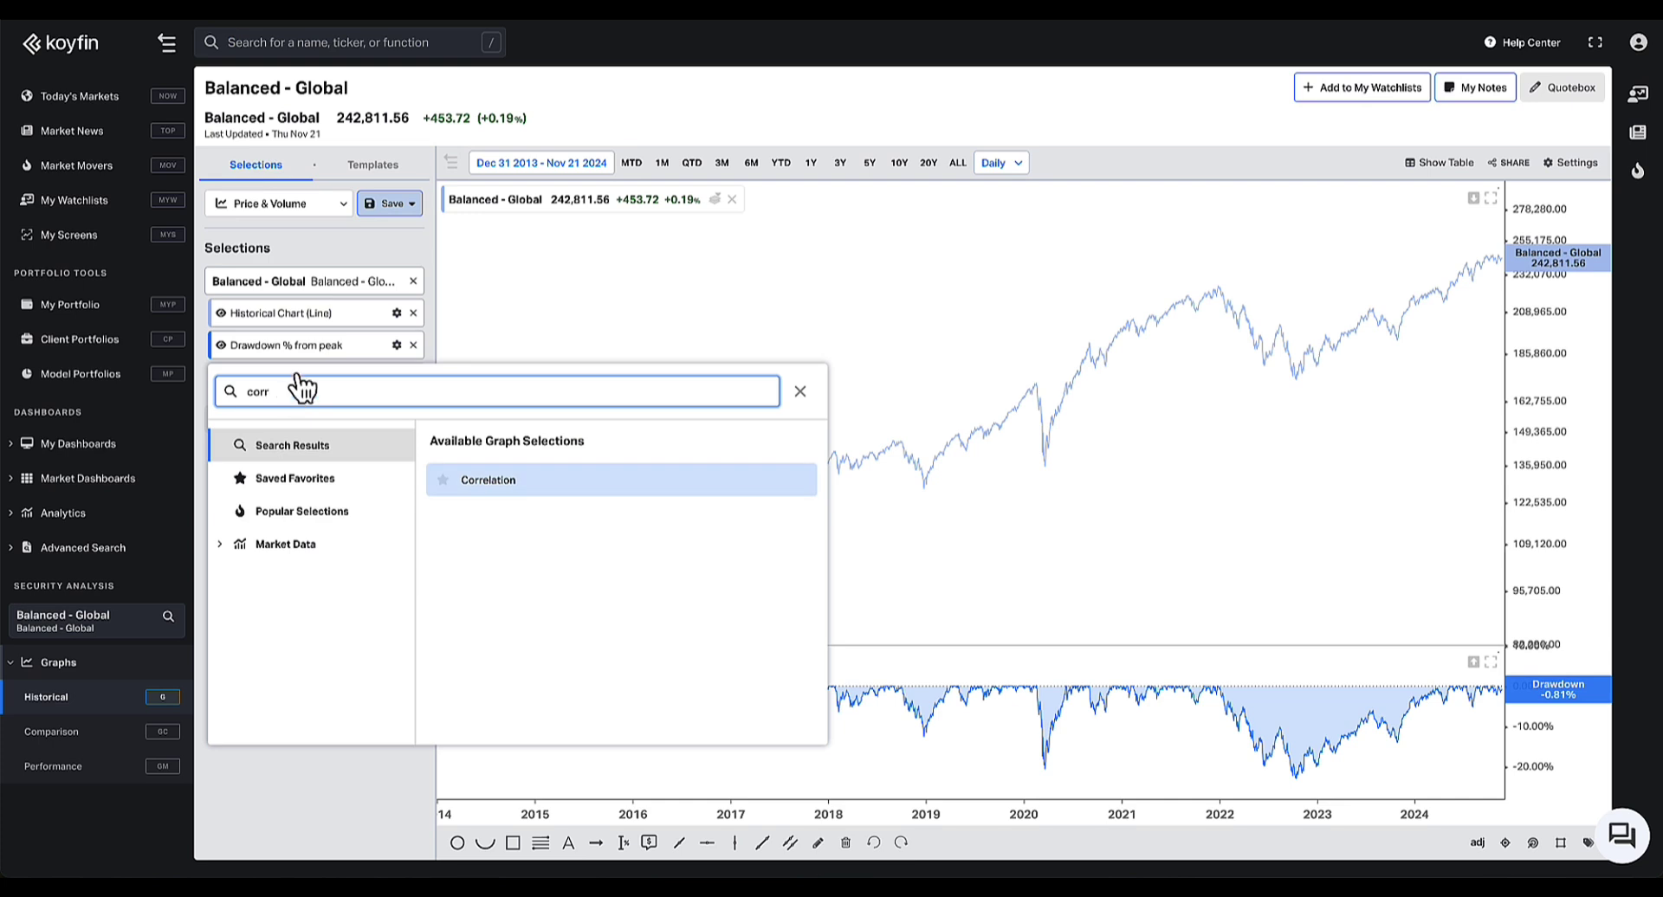
{"action": "left_click", "coordinate": [558, 481]}
Set the correlation metric to compare against CL1 (WTI Crude Oil) with a period length of 63
{"action": "left_click", "coordinate": [396, 377]}
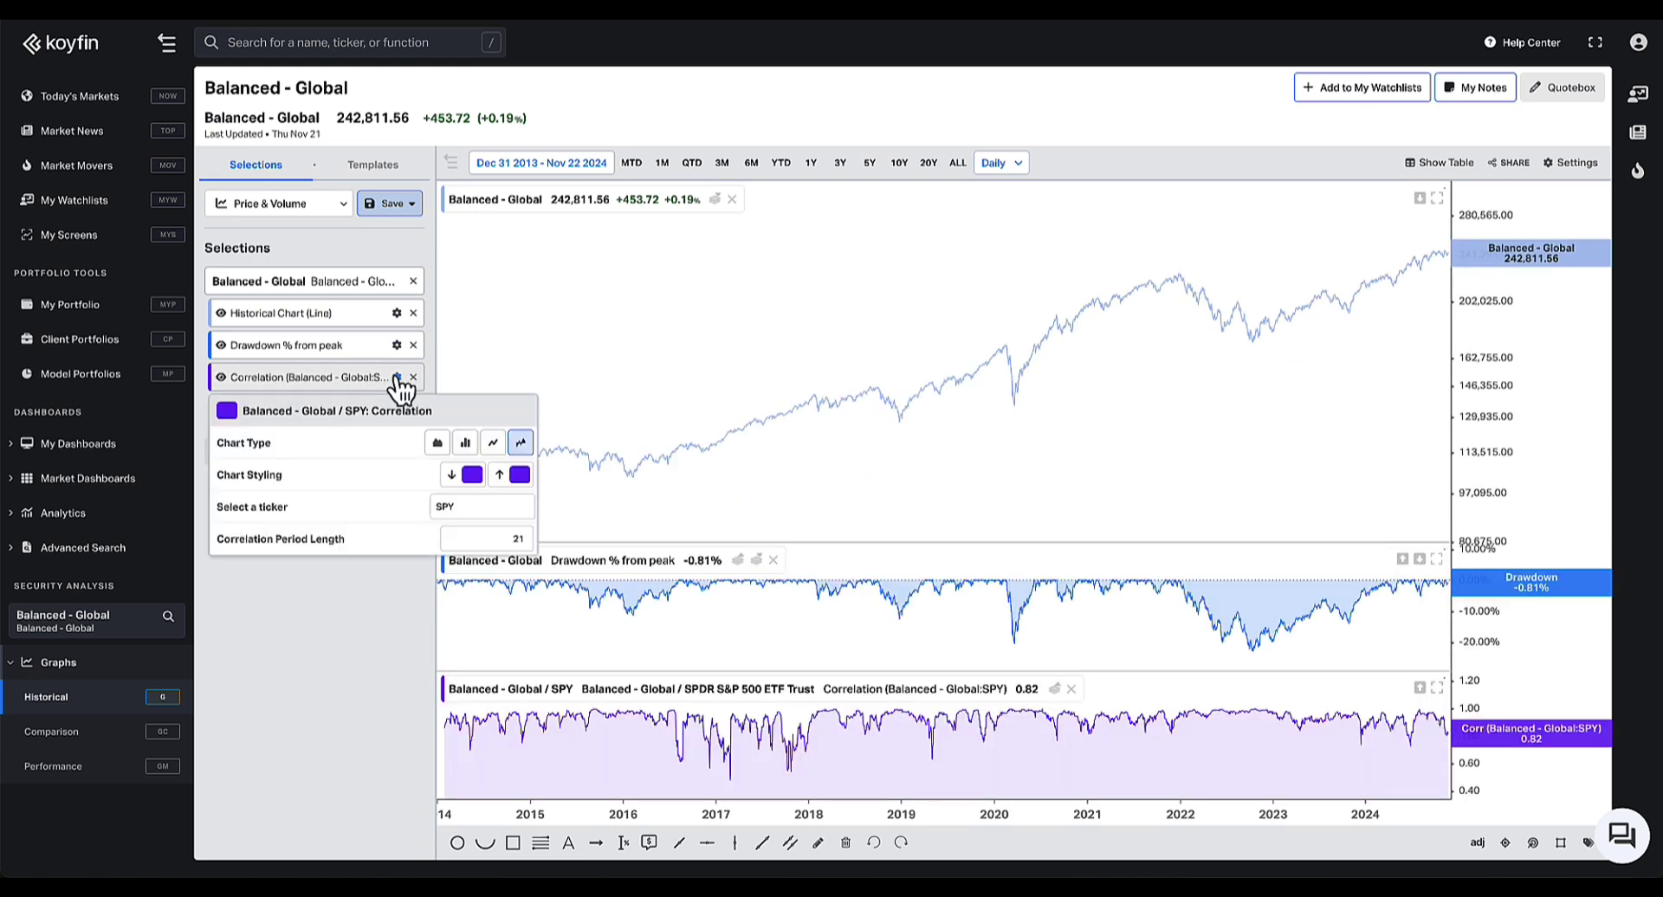
{"action": "left_click", "coordinate": [451, 509]}
{"action": "type", "text": "cl1"}
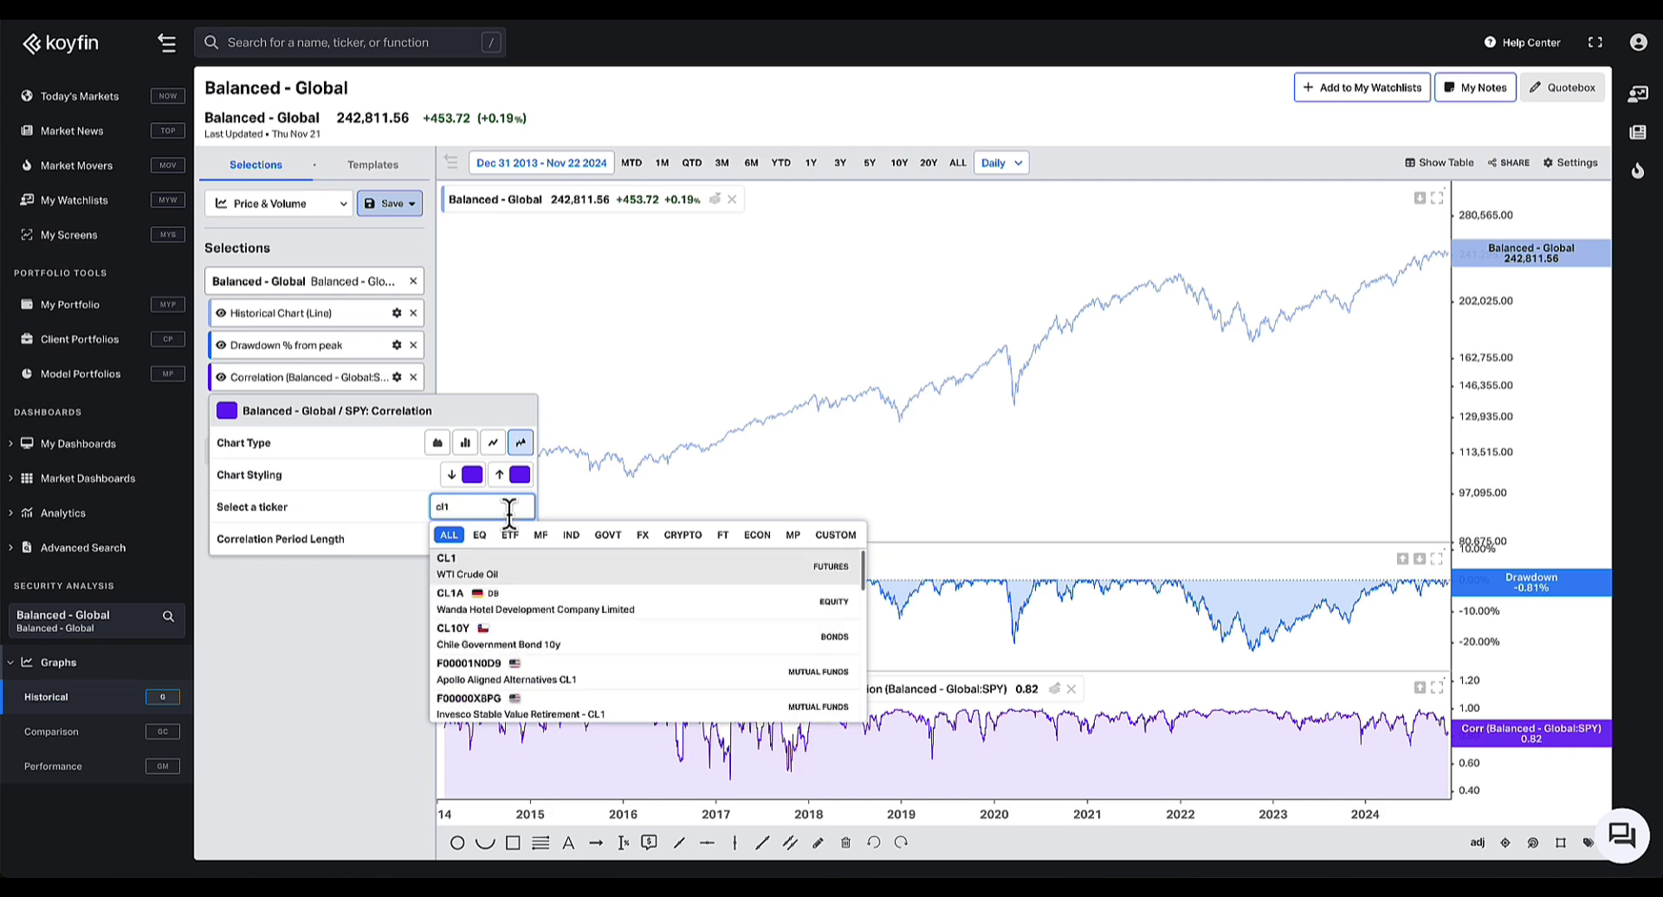
{"action": "left_click", "coordinate": [482, 565]}
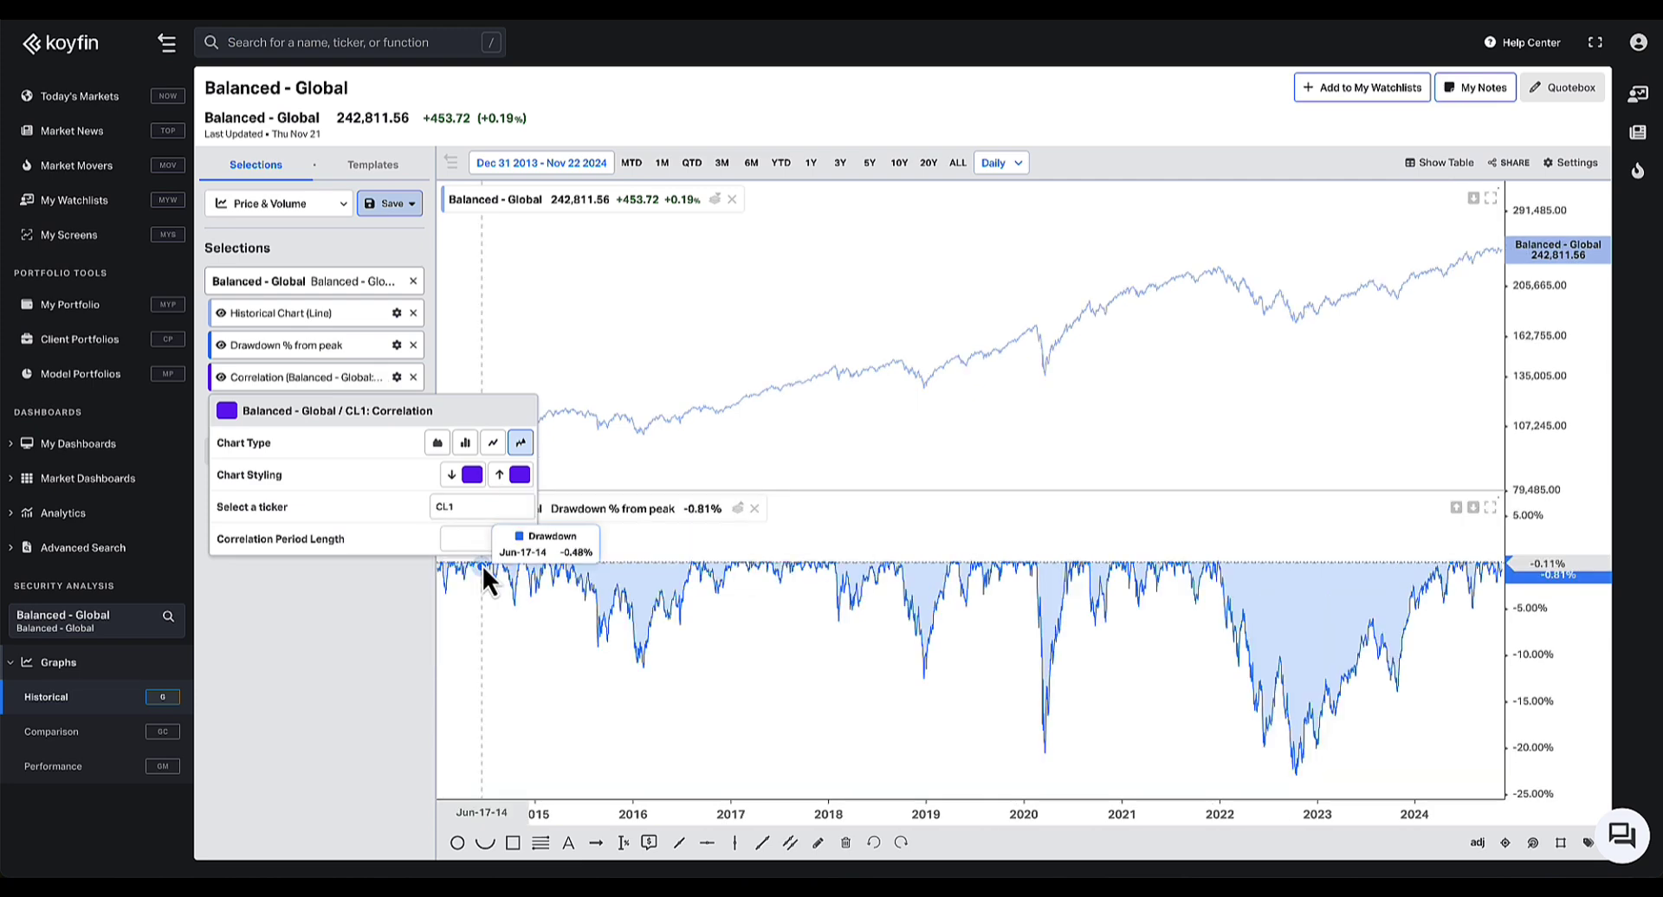
{"action": "left_click", "coordinate": [471, 530]}
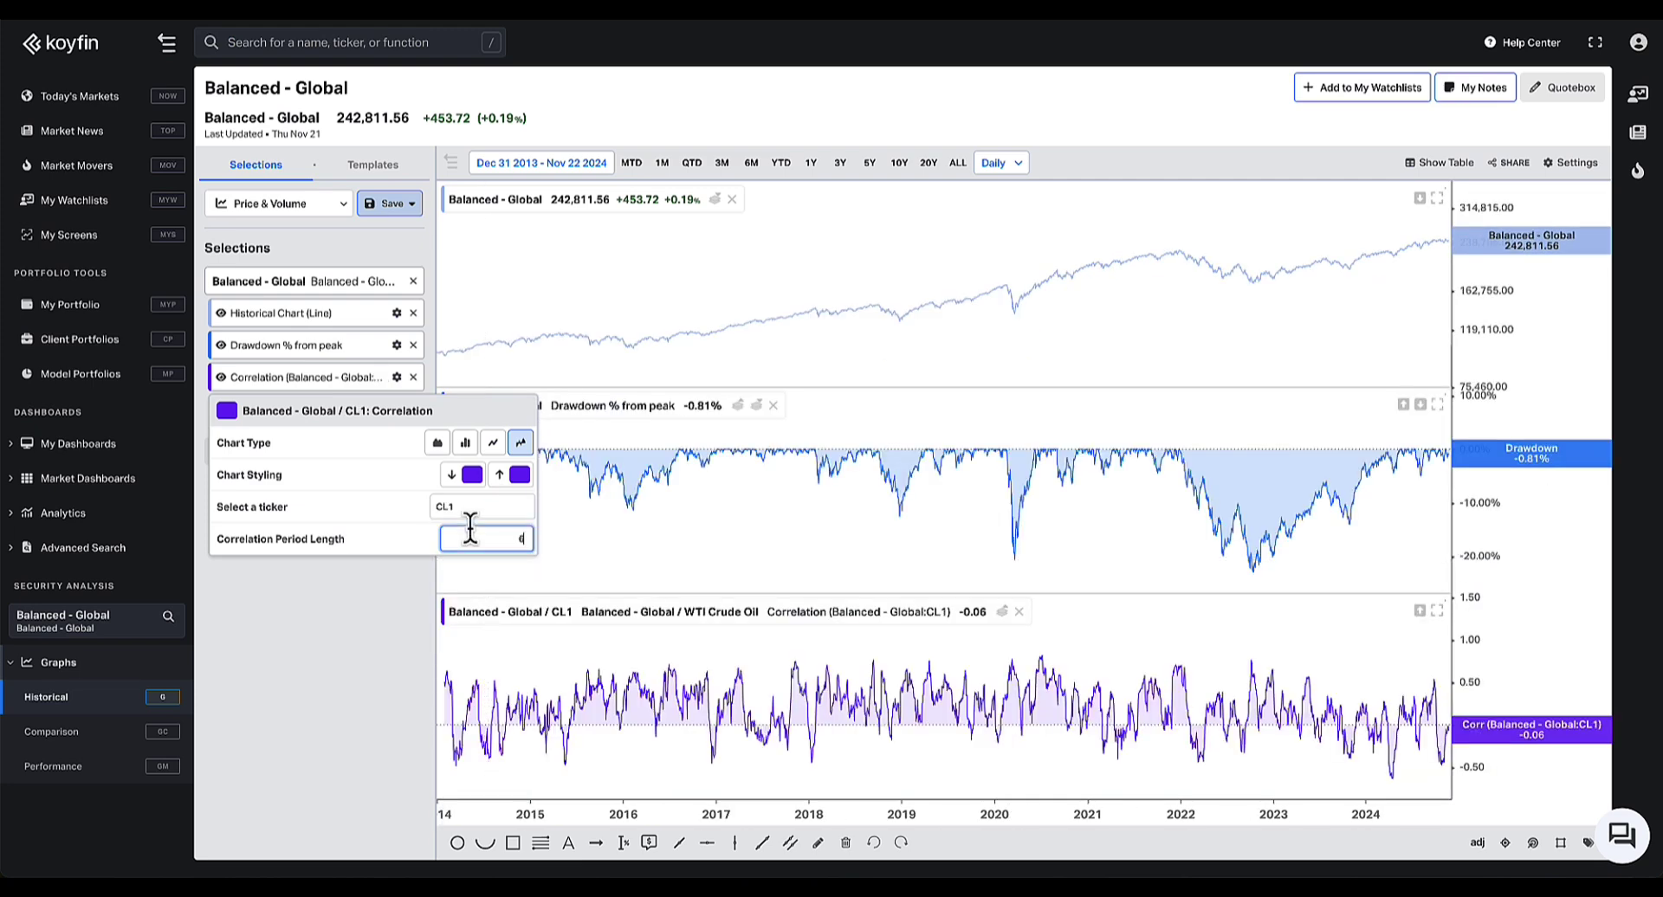
{"action": "type", "text": "63"}
{"action": "key", "text": "Return"}
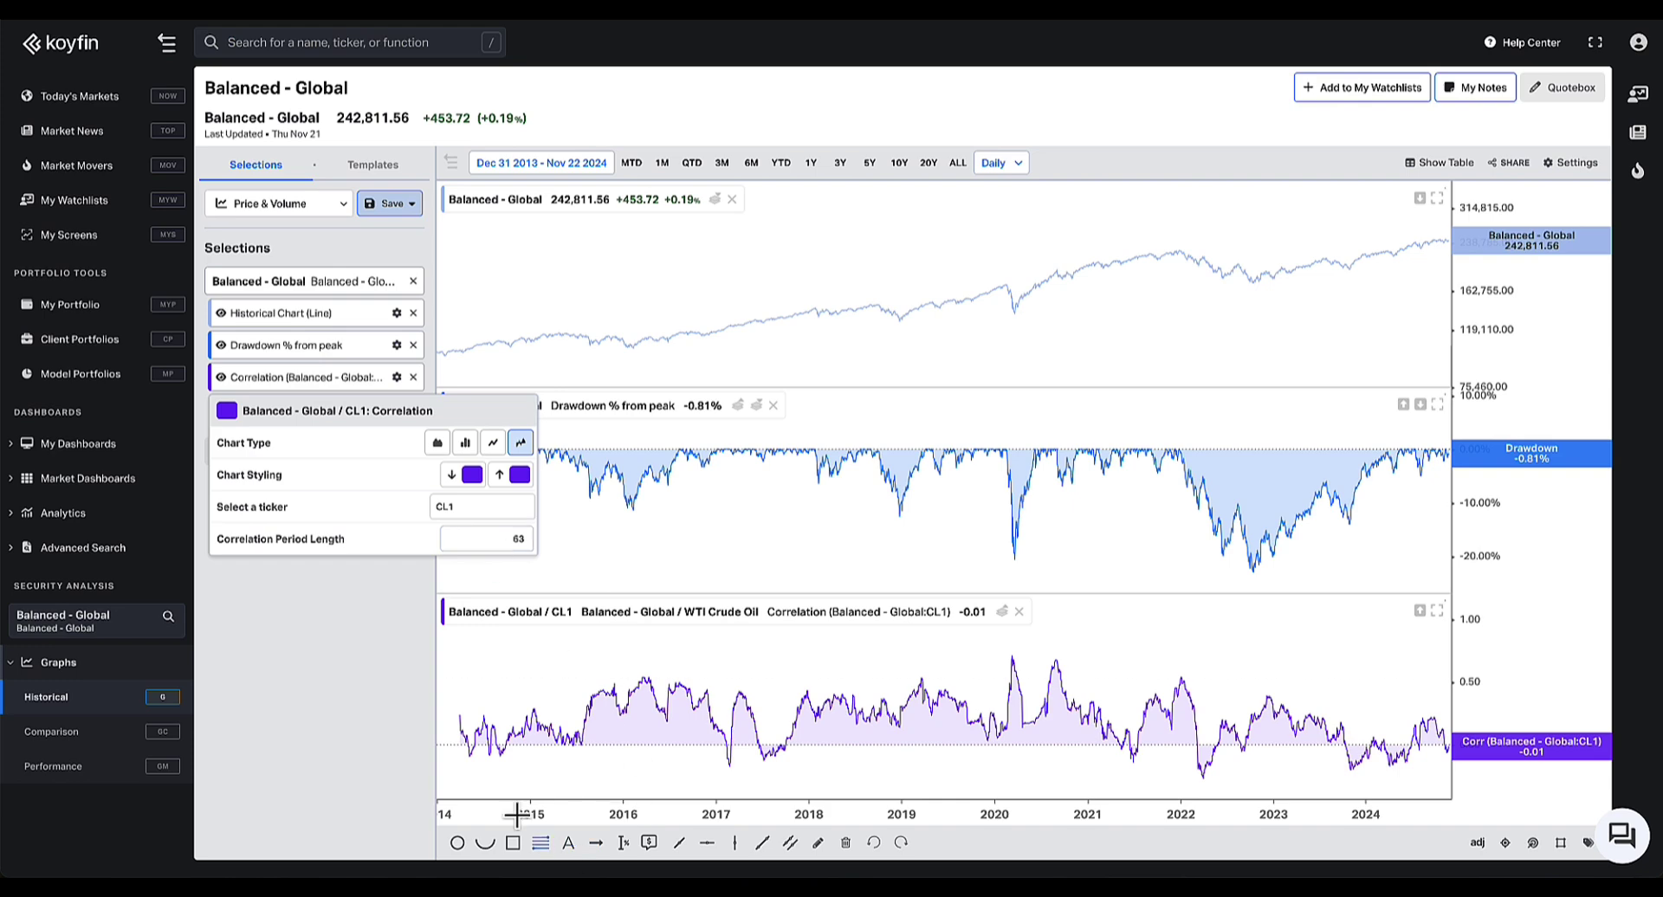
{"action": "left_click", "coordinate": [1031, 734]}
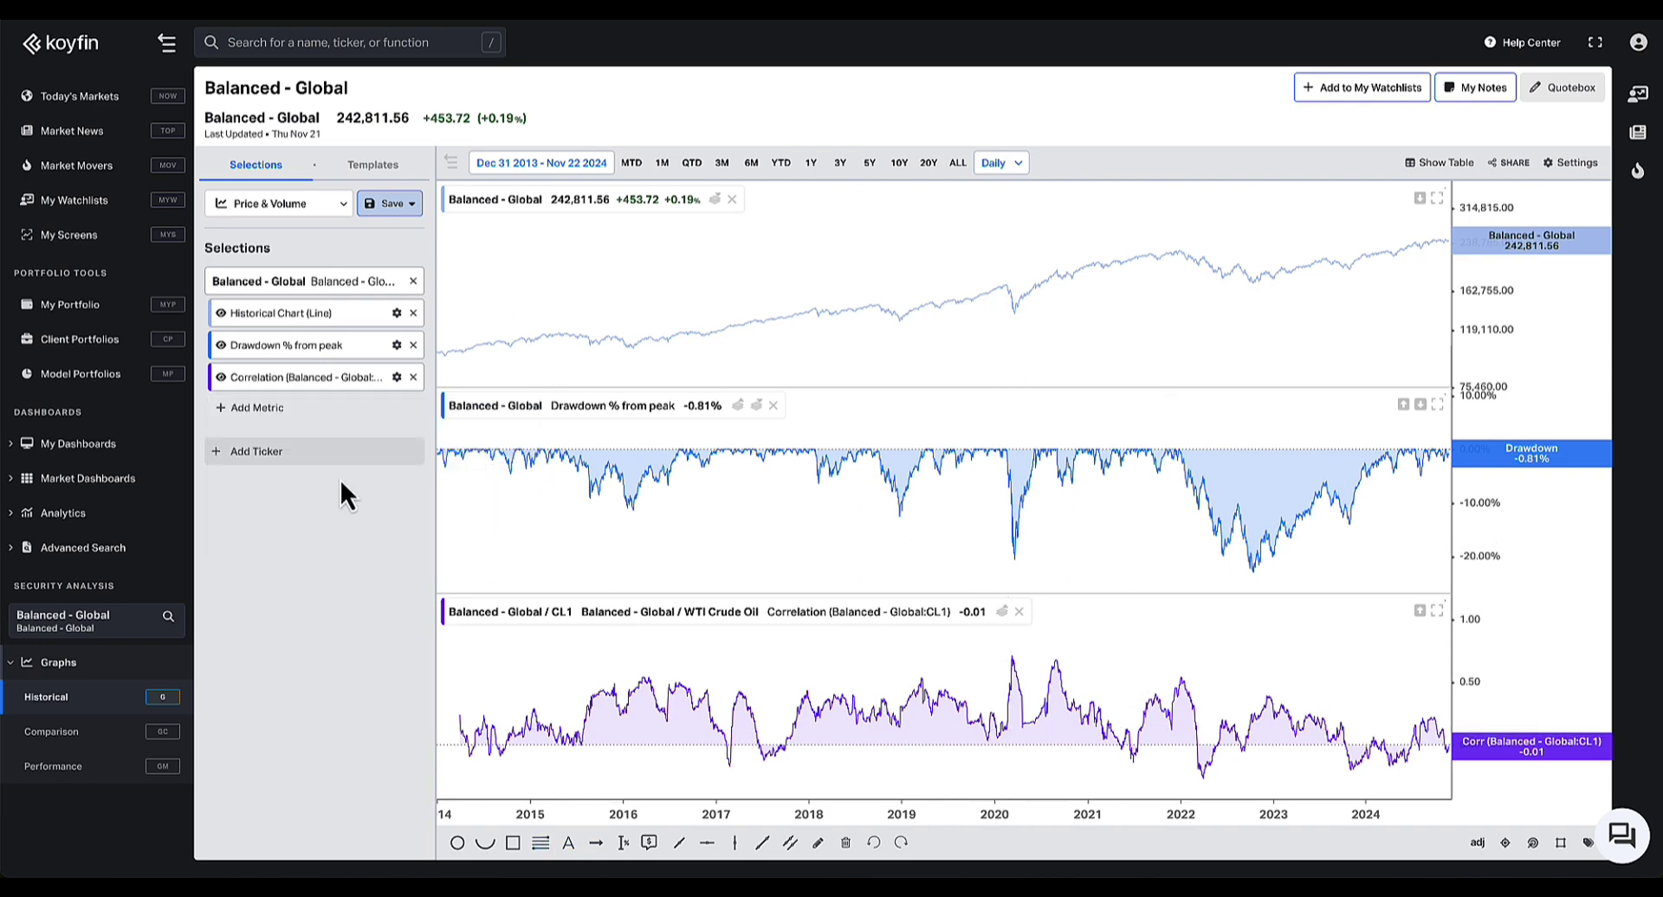
Change the correlation metric's comparison ticker to TLT (iShares 20+ Year Treasury Bond ETF)
{"action": "left_click", "coordinate": [396, 377]}
{"action": "type", "text": "TLT"}
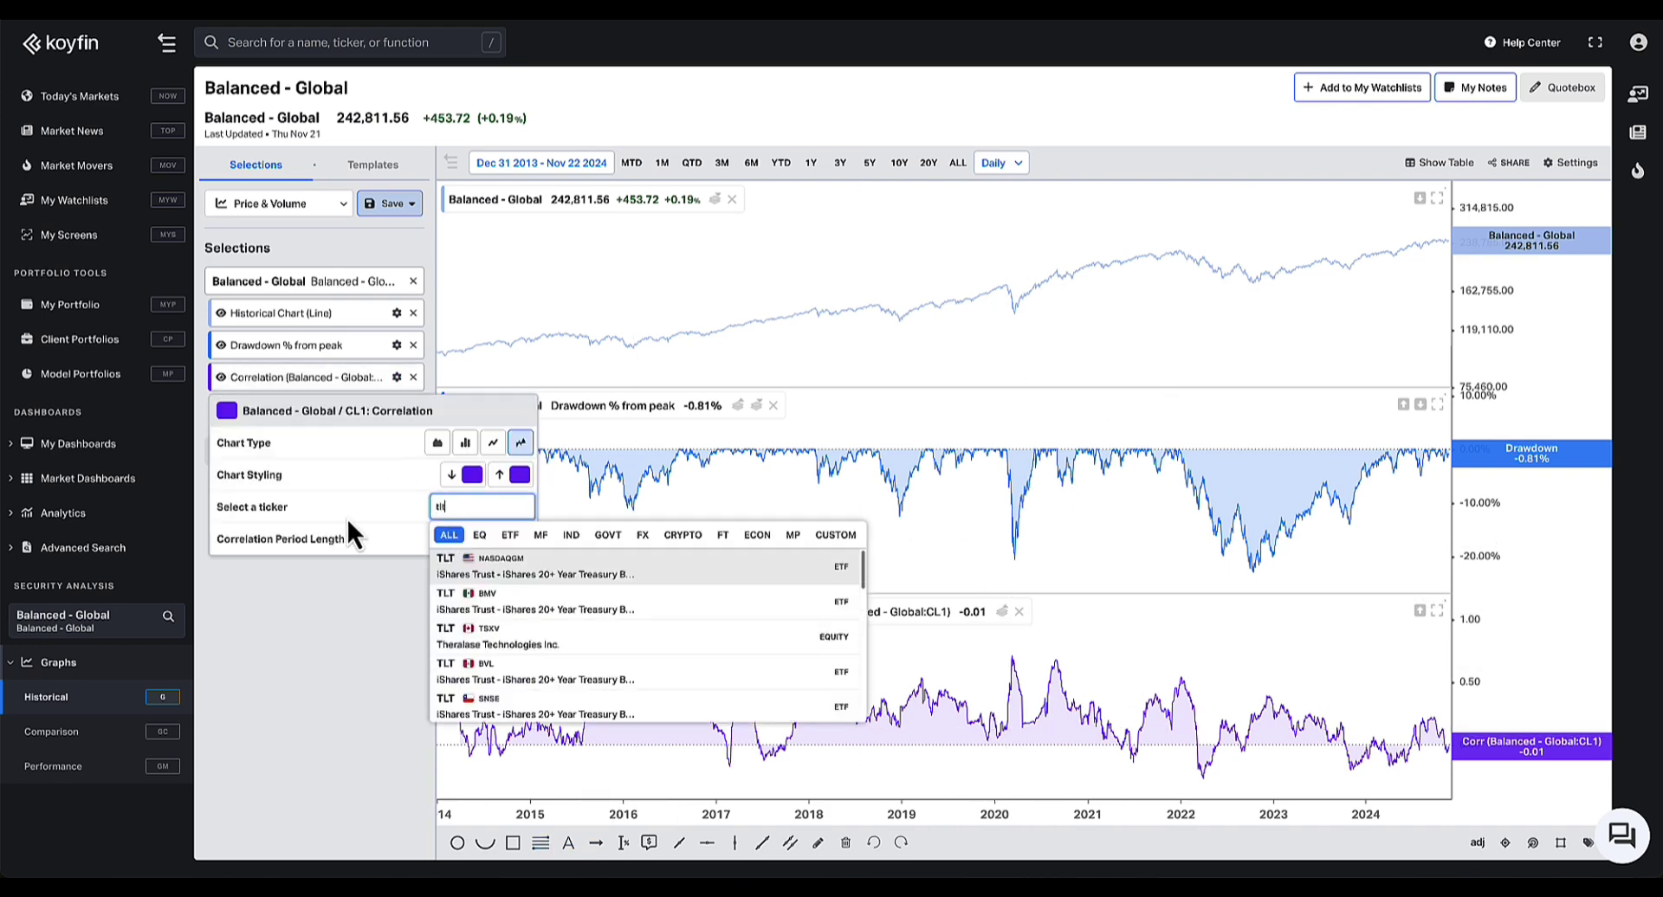
{"action": "key", "text": "Return"}
{"action": "left_click", "coordinate": [299, 700]}
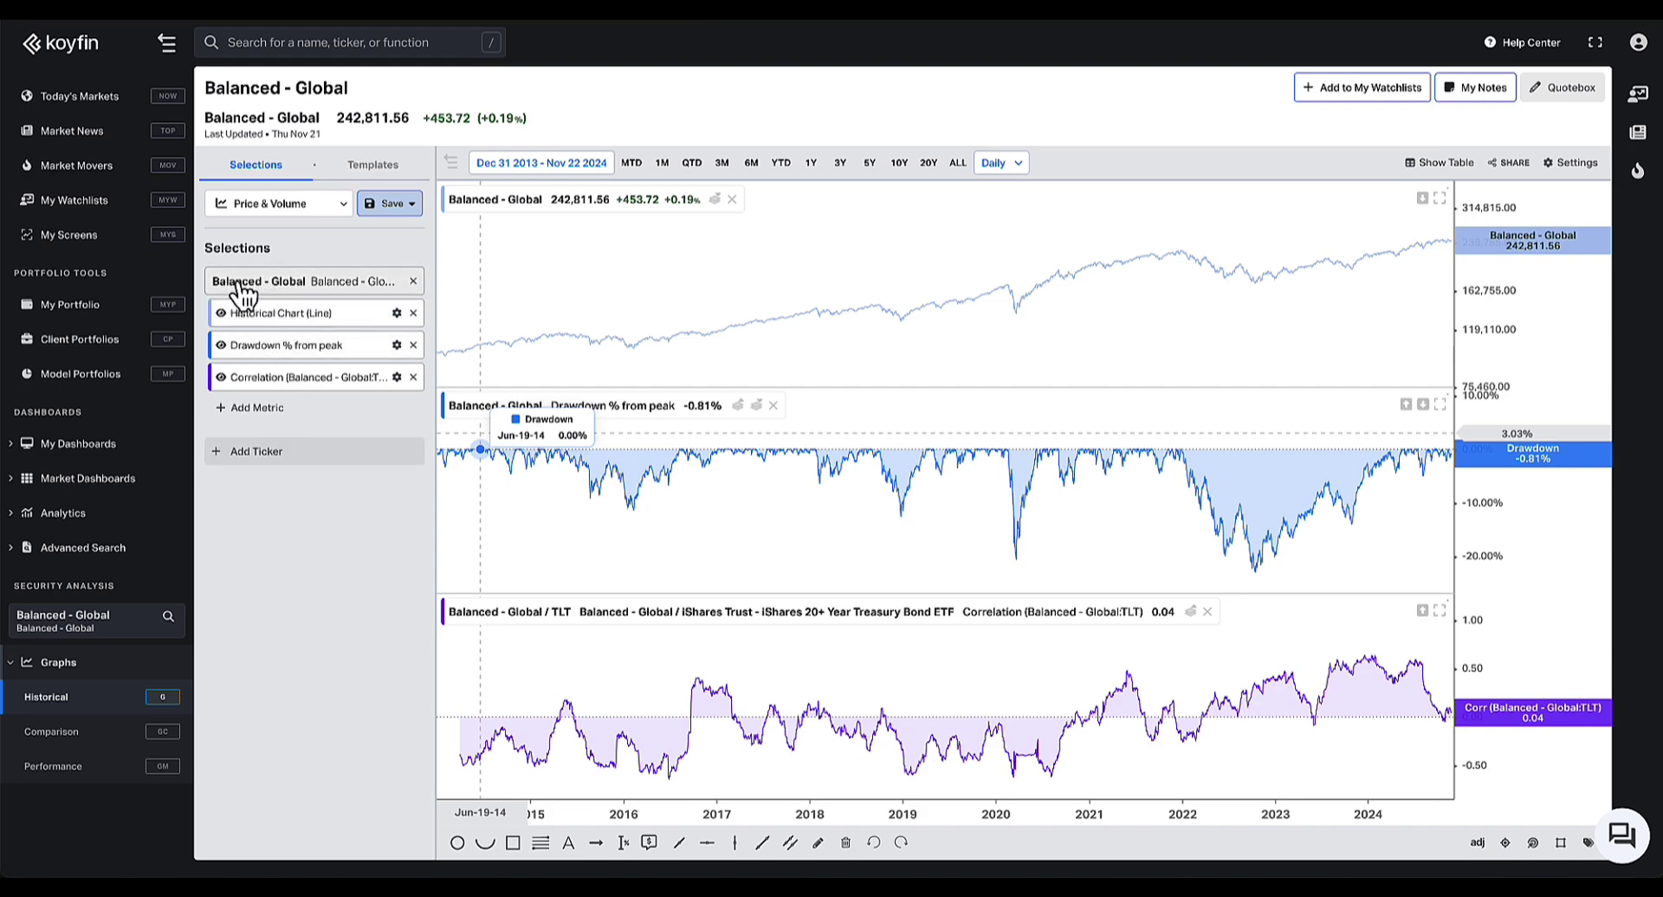
Add the Aggressive (80/10/10) model portfolio to the Balanced - Global historical graph
{"action": "left_click", "coordinate": [250, 459]}
{"action": "left_click", "coordinate": [570, 485]}
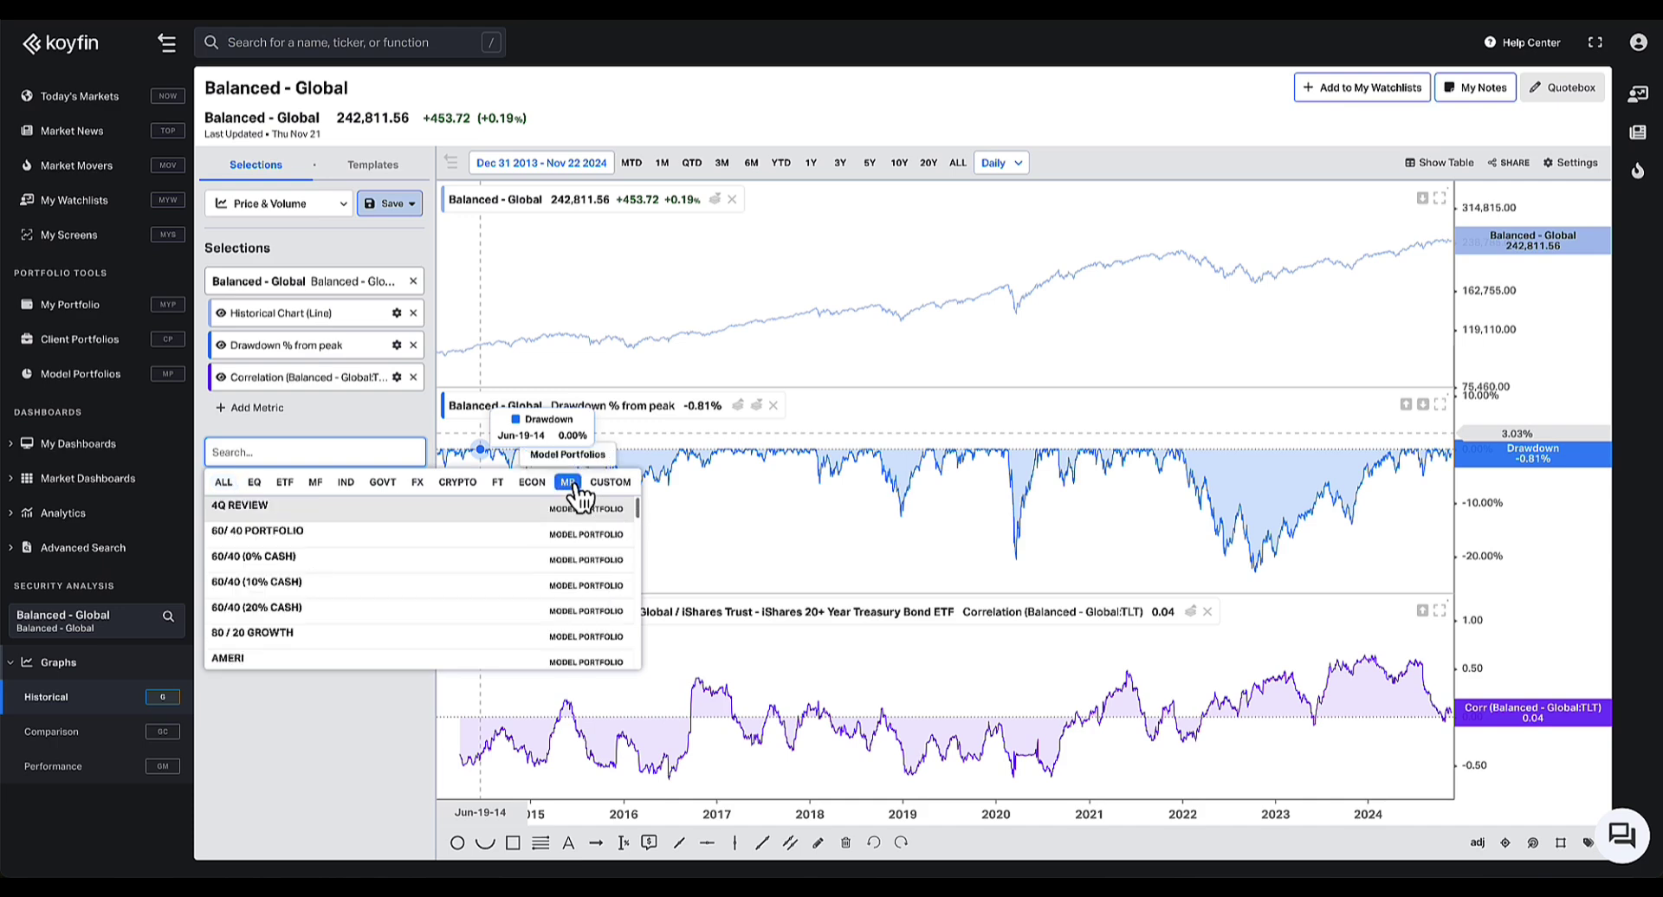
{"action": "scroll", "coordinate": [341, 589], "scroll_direction": "down", "scroll_amount": 3}
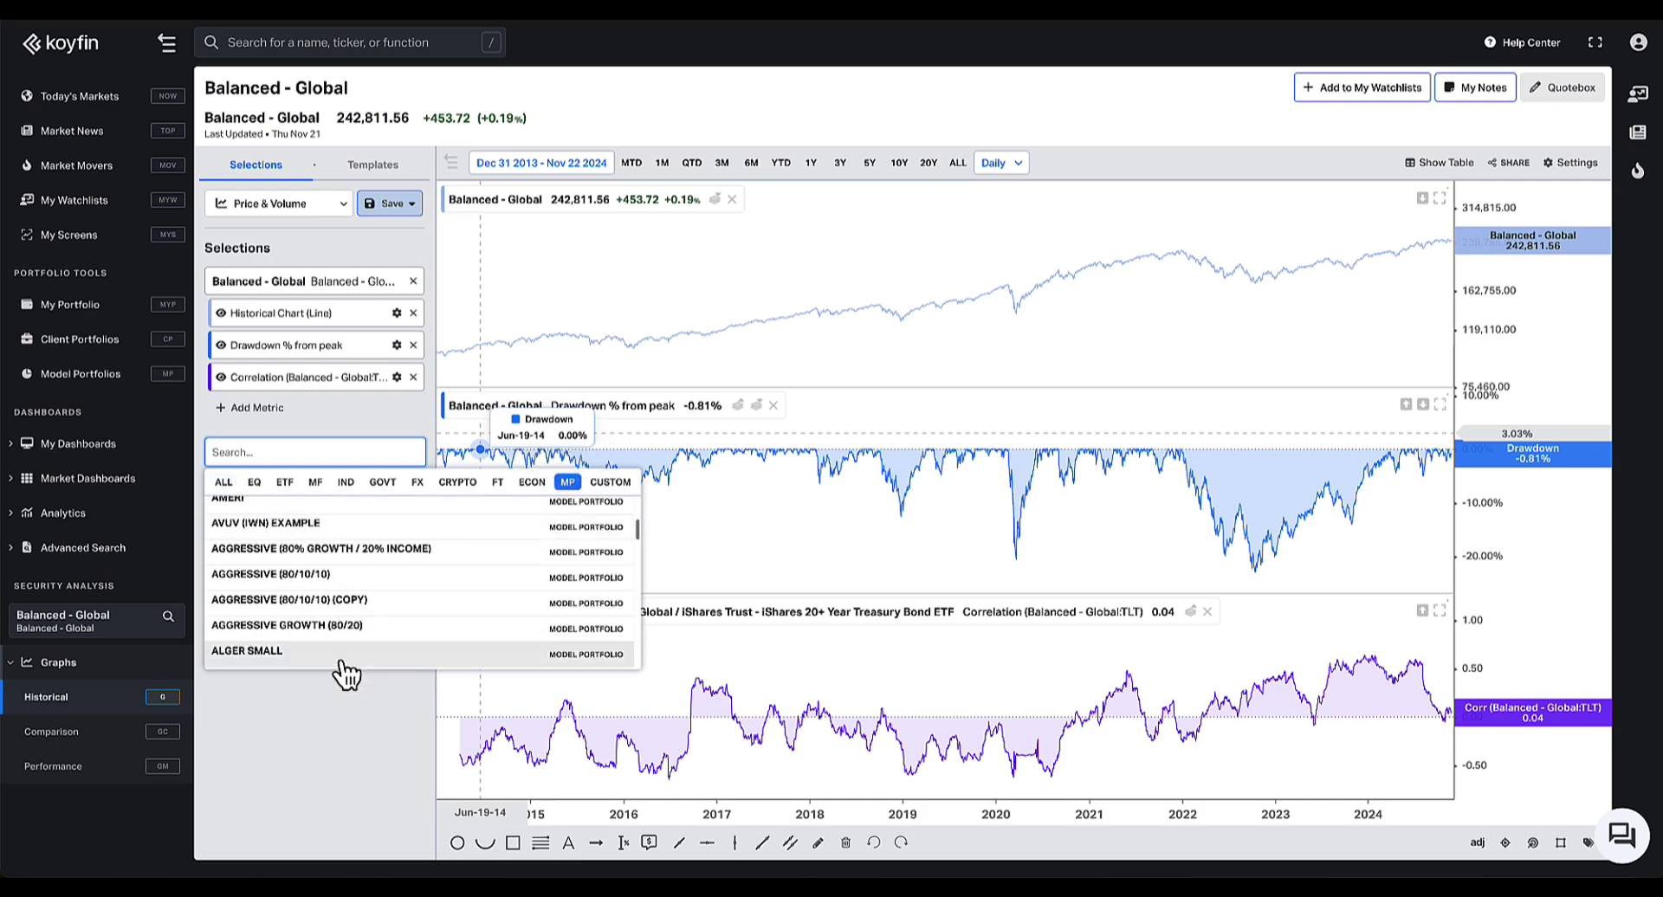
{"action": "scroll", "coordinate": [356, 638], "scroll_direction": "down", "scroll_amount": 2}
{"action": "scroll", "coordinate": [360, 616], "scroll_direction": "up", "scroll_amount": 2}
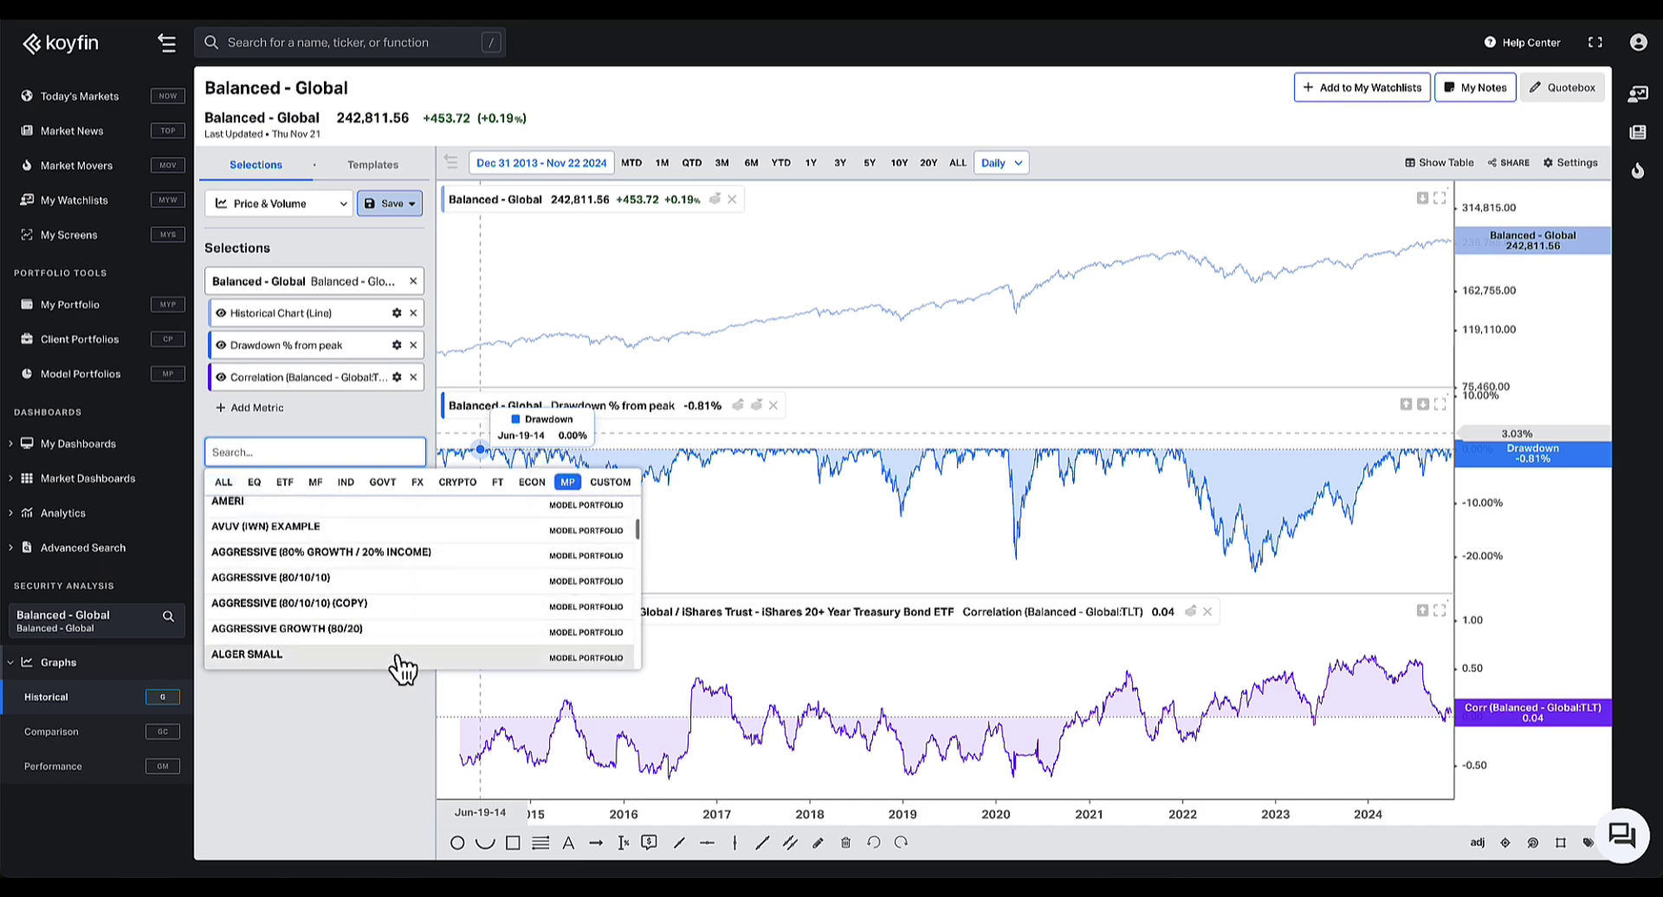
{"action": "left_click", "coordinate": [323, 578]}
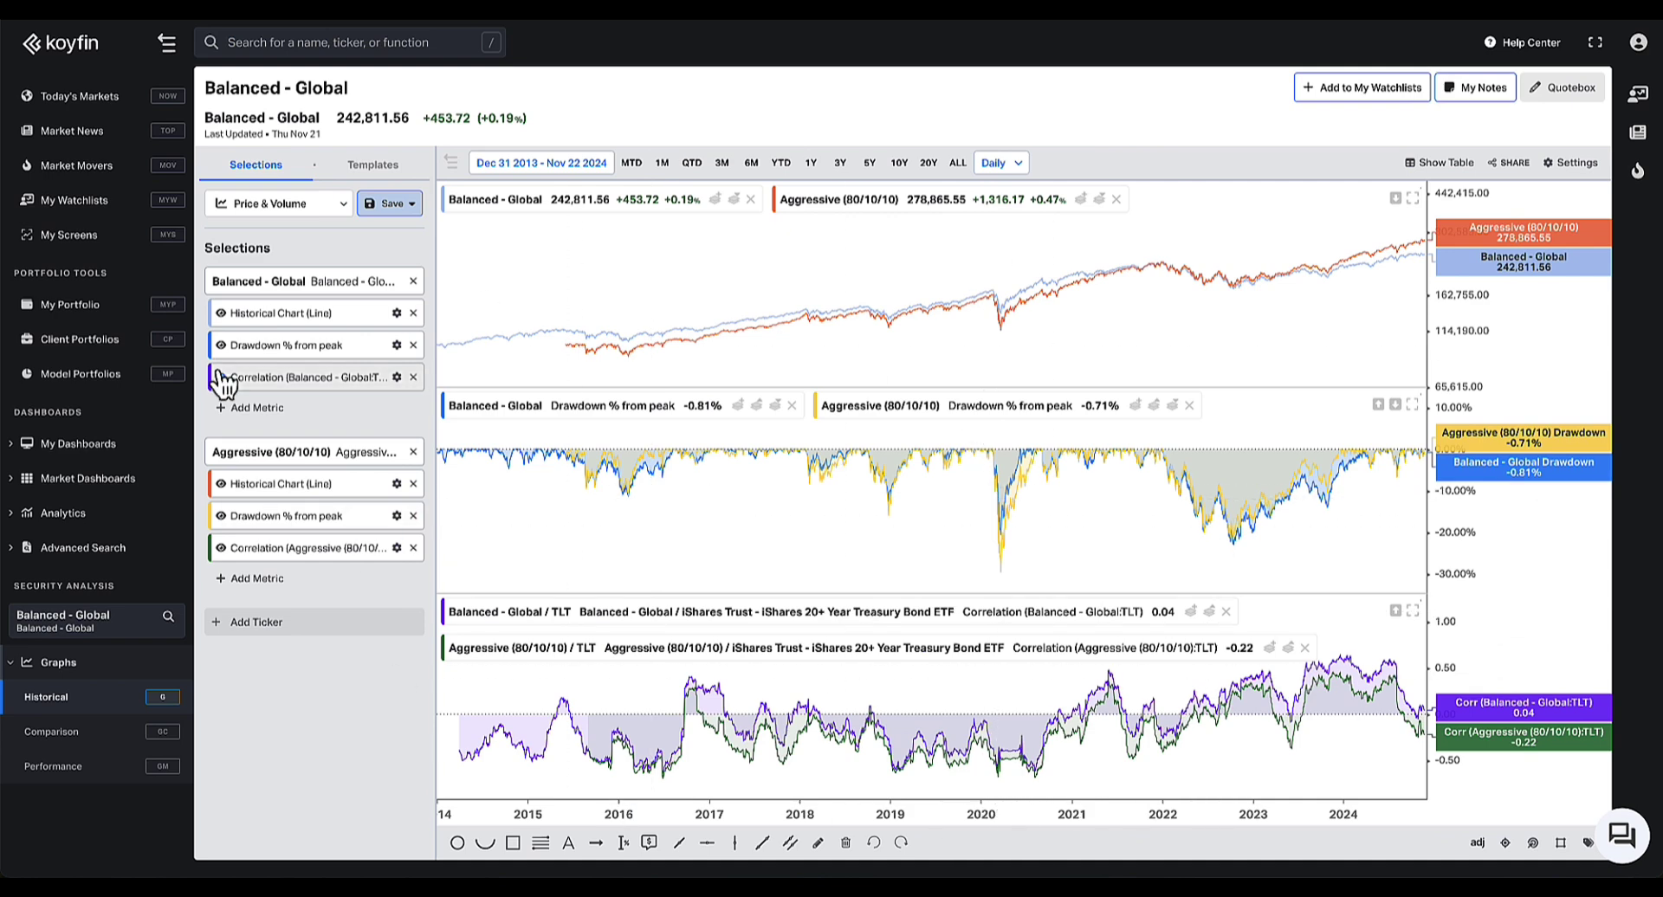
Start a new report from scratch from the Model Portfolios list
{"action": "left_click", "coordinate": [102, 381]}
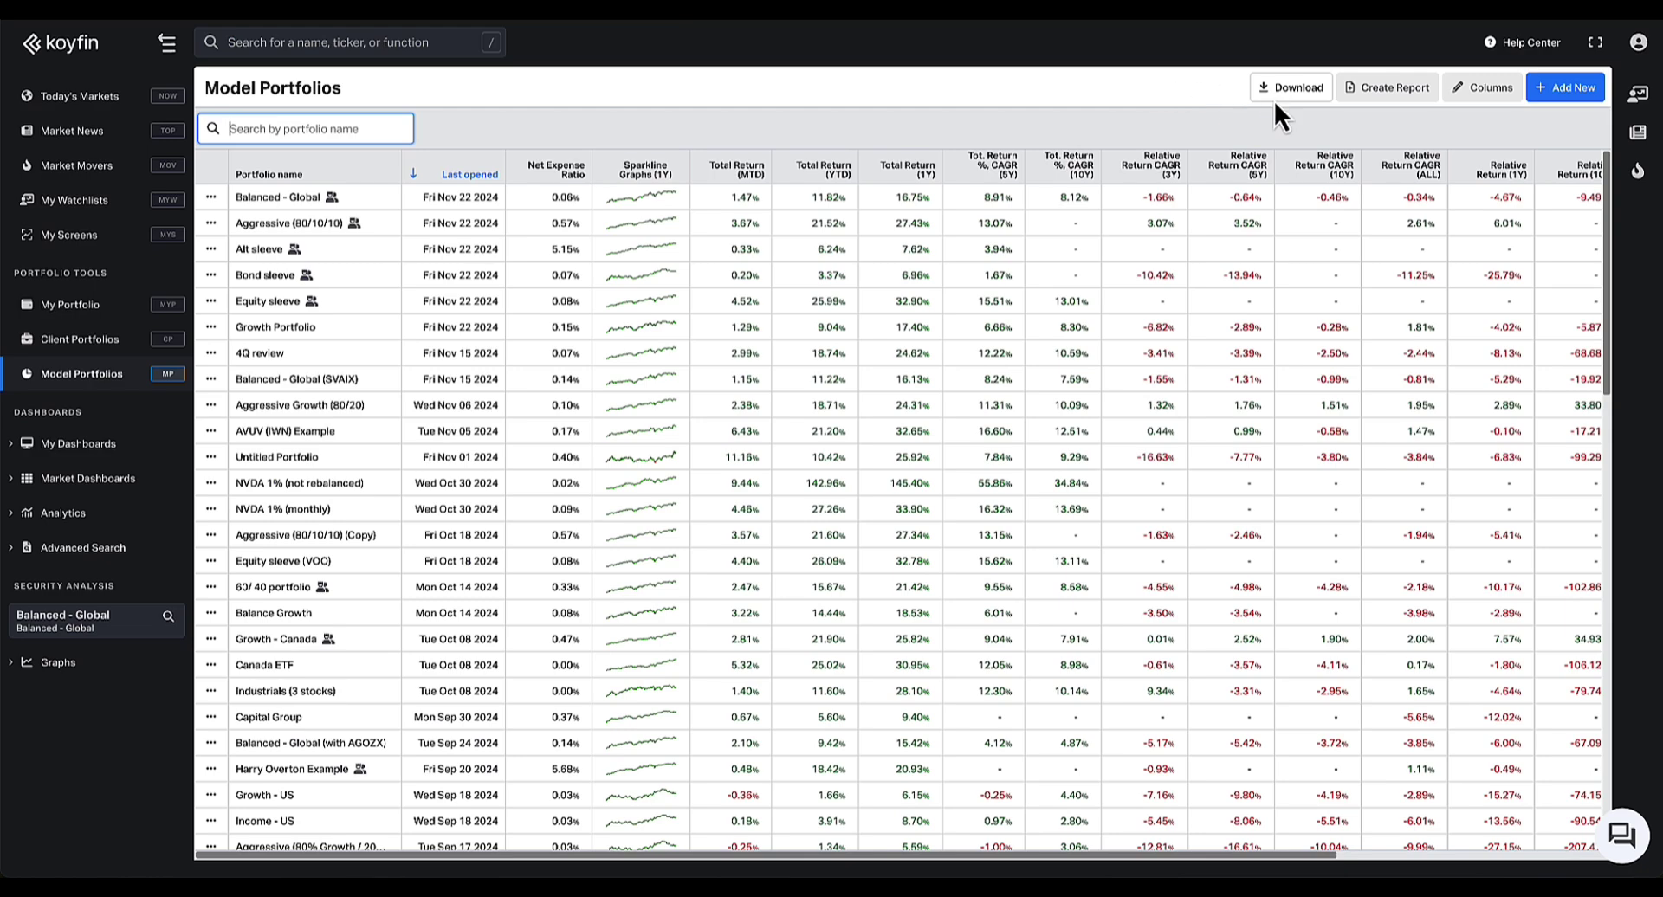
{"action": "left_click", "coordinate": [79, 381]}
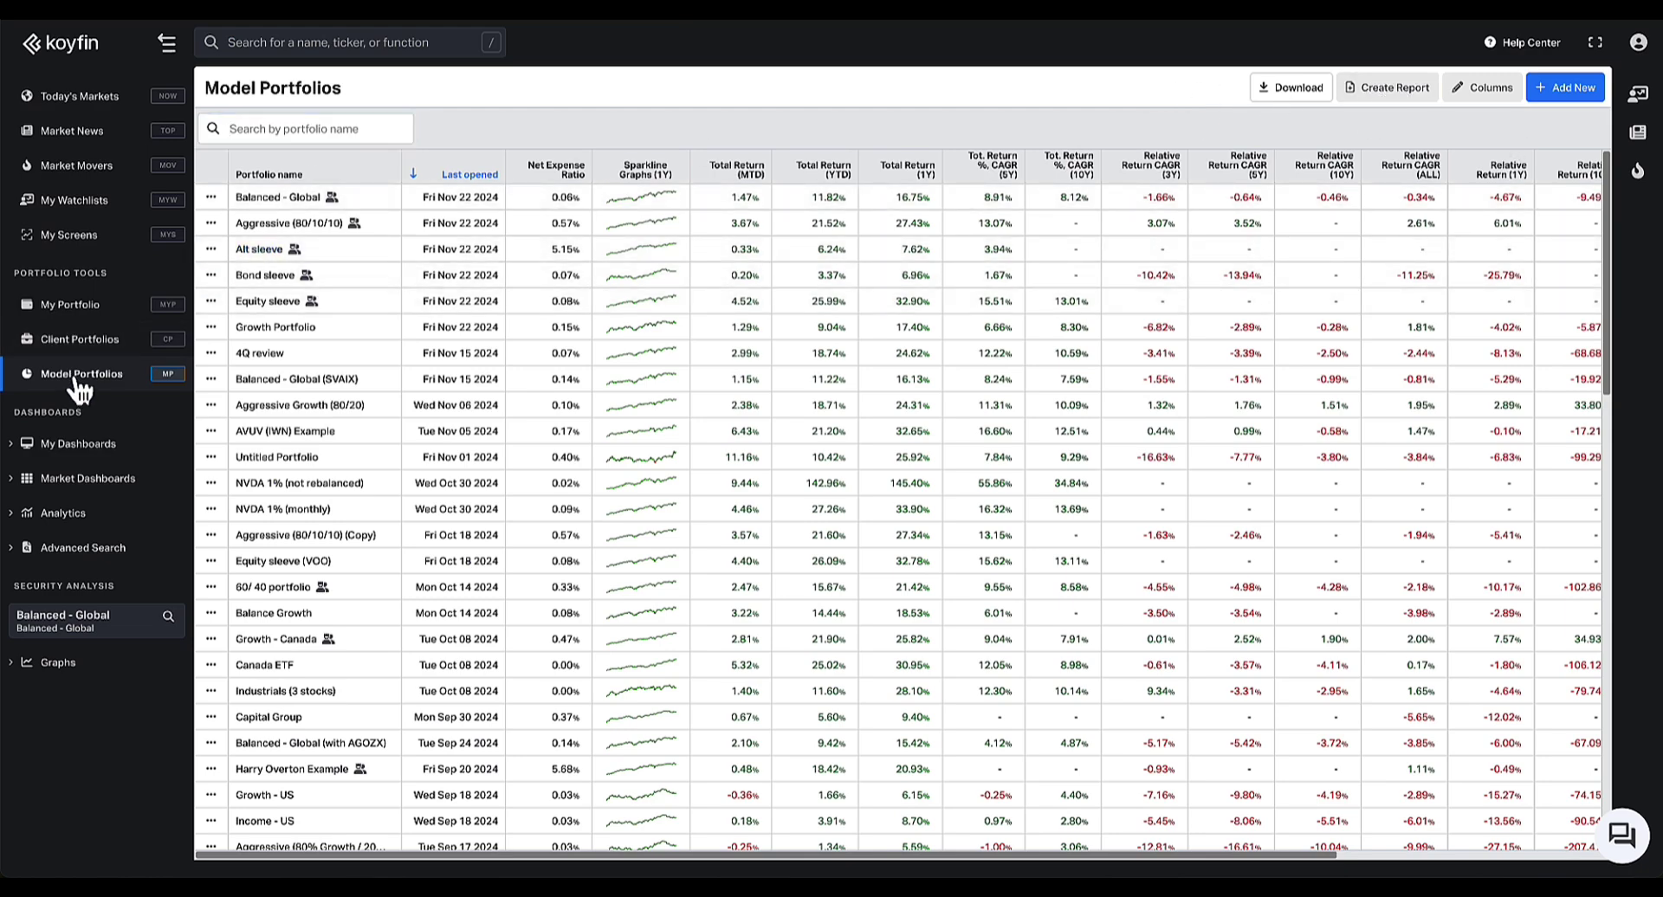
{"action": "left_click", "coordinate": [1384, 90]}
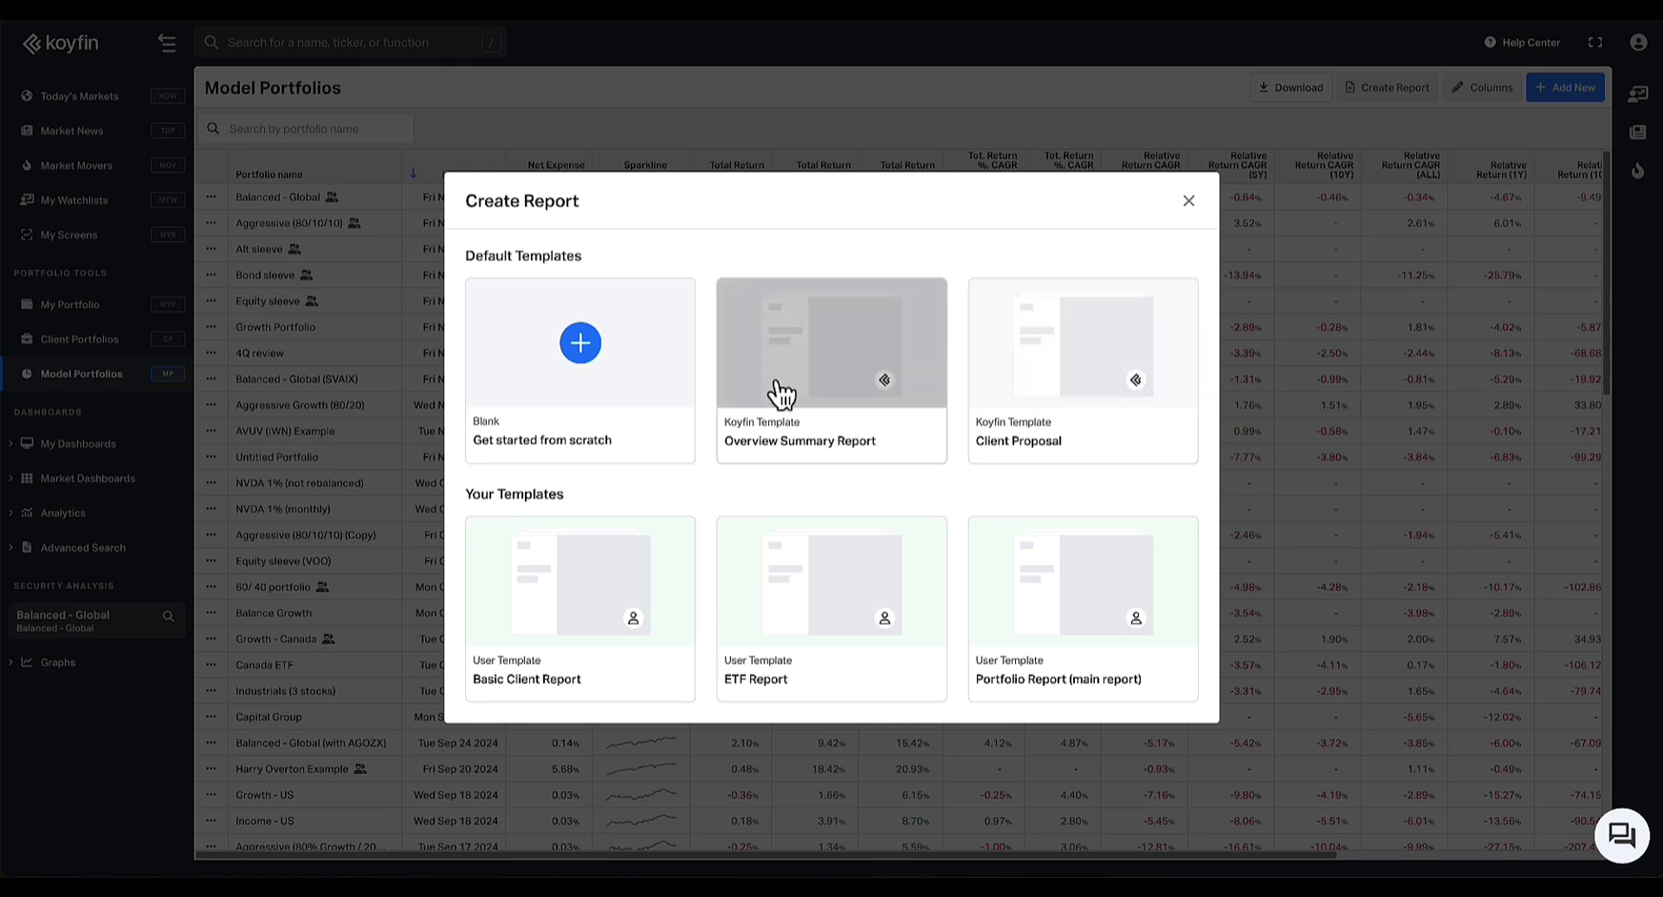
{"action": "left_click", "coordinate": [582, 357]}
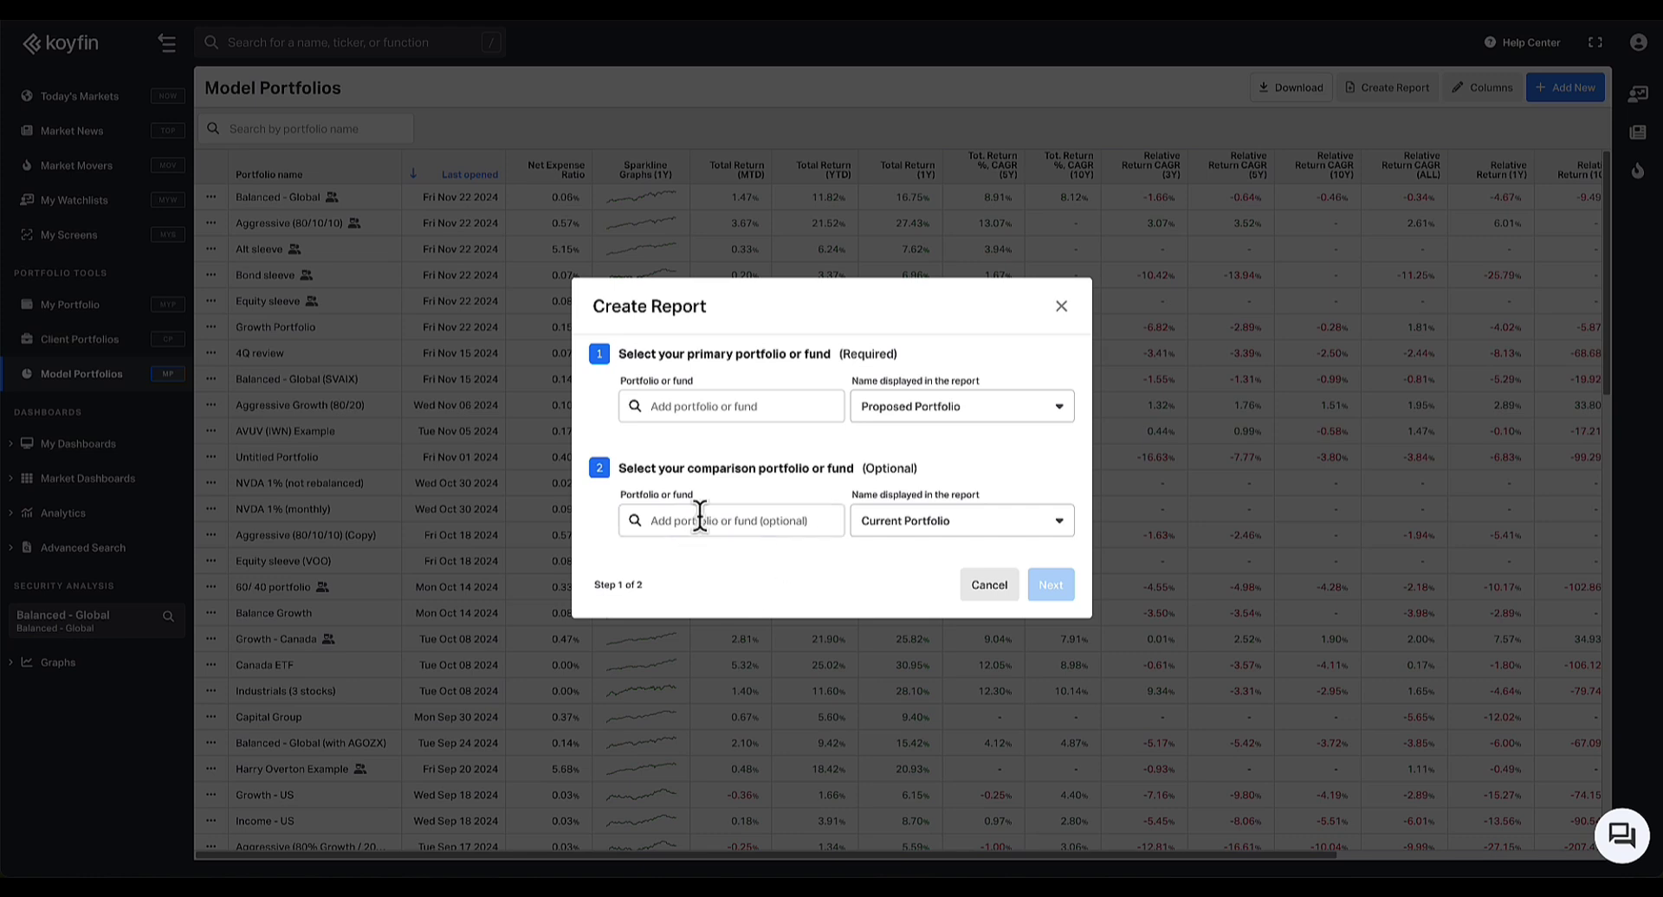
Choose Balanced - Global as the report's primary portfolio and display it As named
{"action": "left_click", "coordinate": [681, 403]}
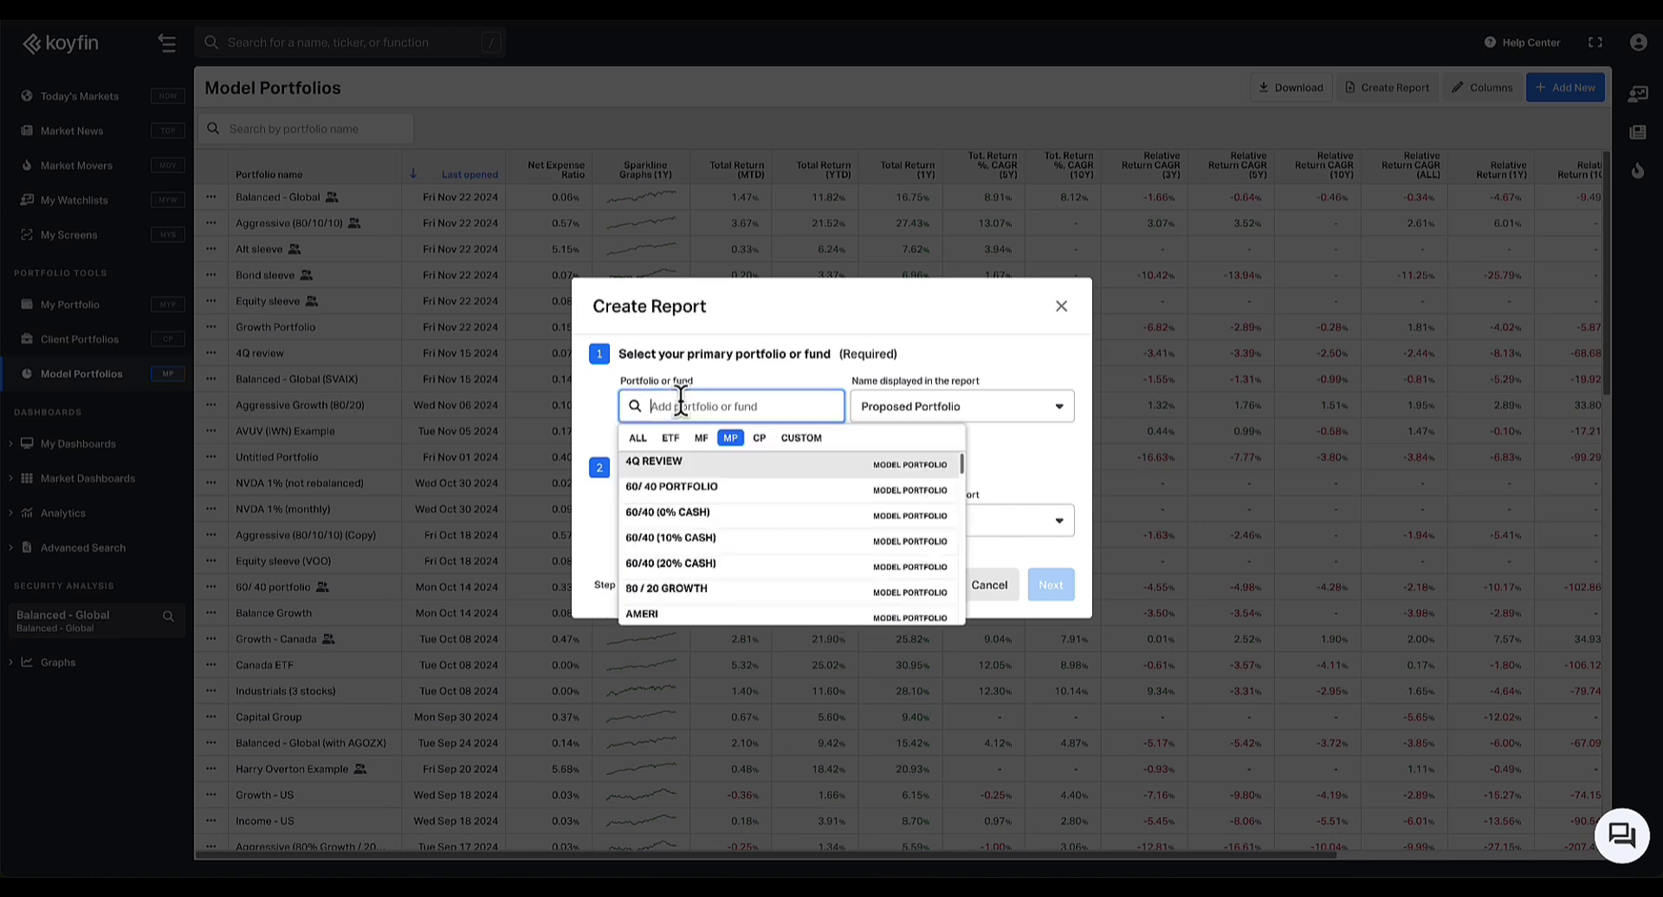
{"action": "type", "text": "blan"}
{"action": "key", "text": "BackSpace"}
{"action": "key", "text": "BackSpace"}
{"action": "key", "text": "BackSpace"}
{"action": "type", "text": "al"}
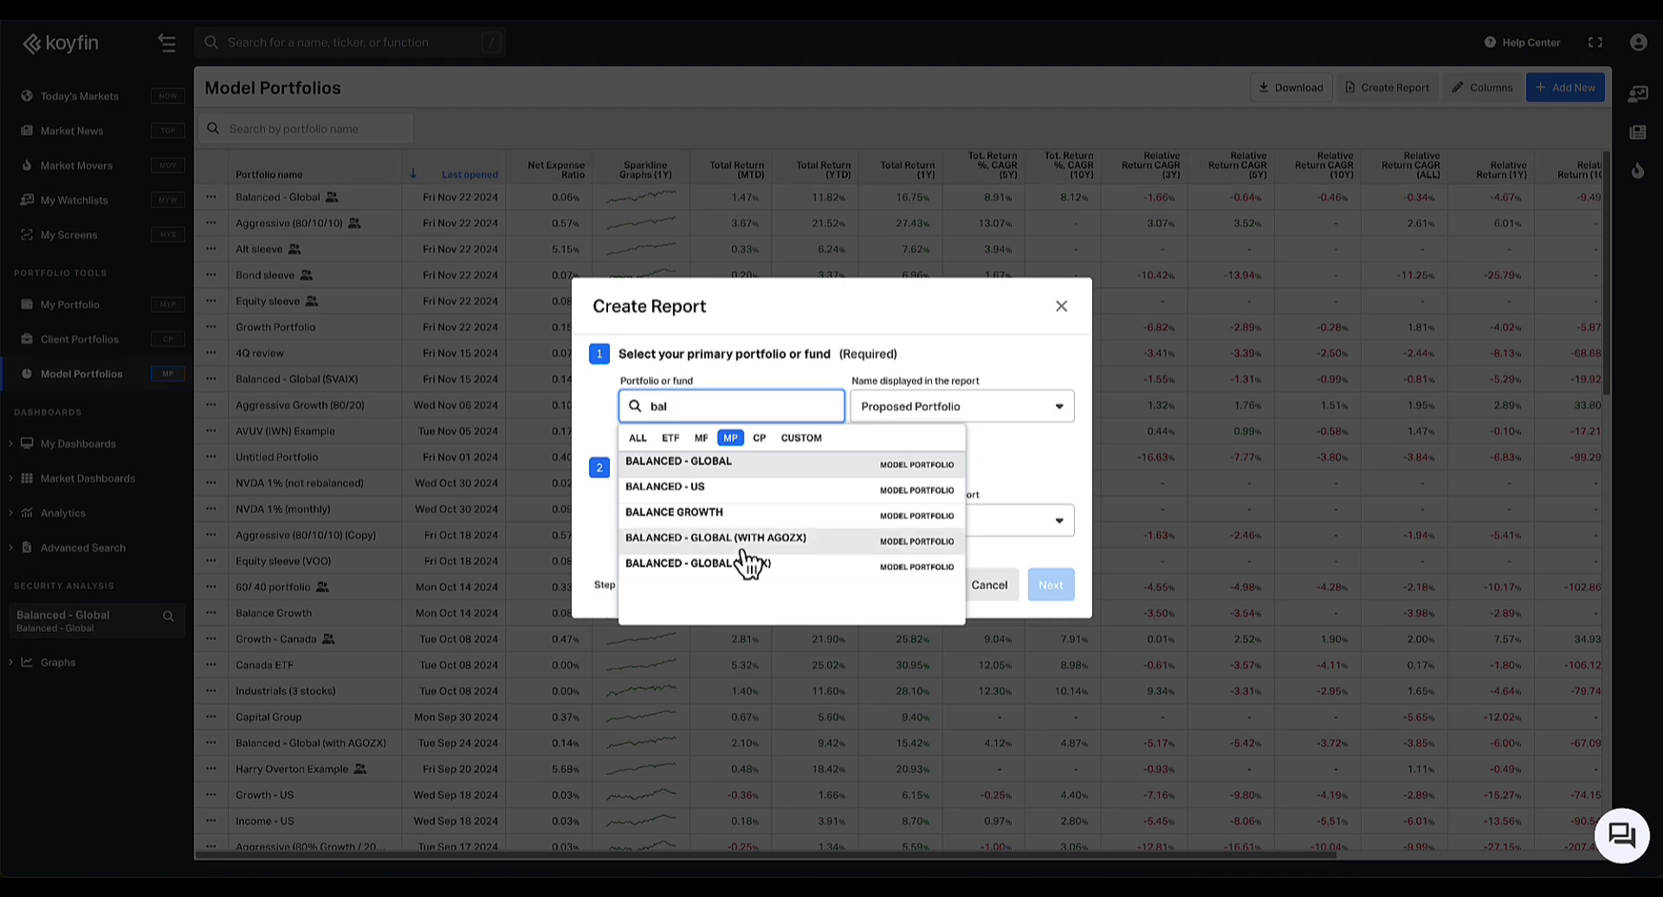
{"action": "left_click", "coordinate": [751, 462]}
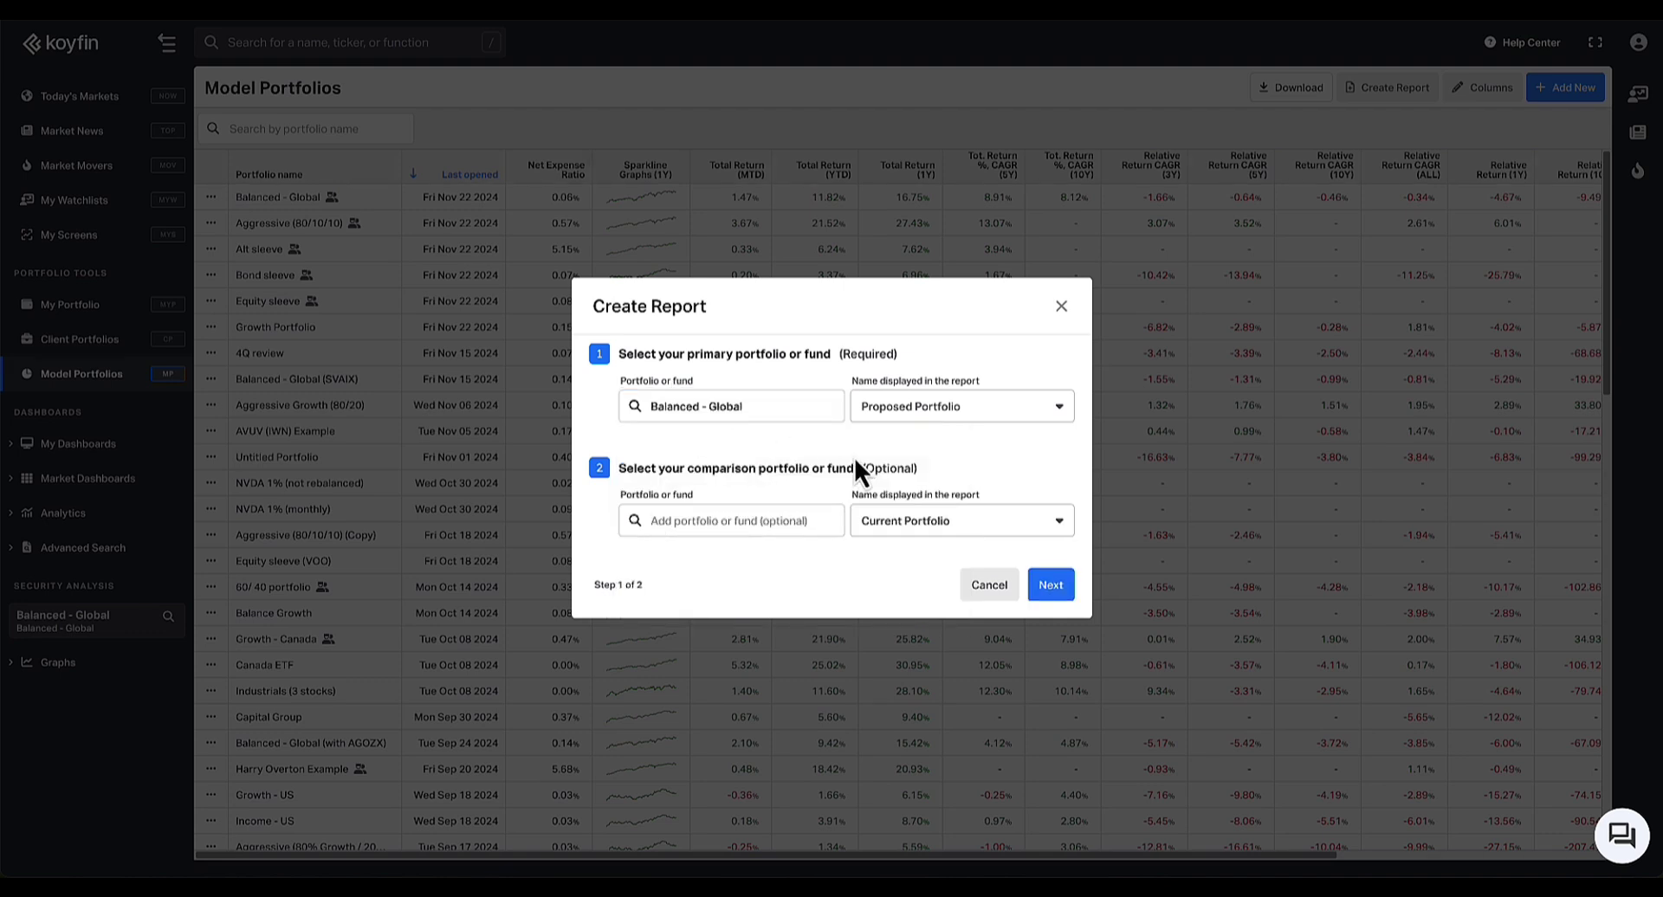
{"action": "left_click", "coordinate": [962, 408]}
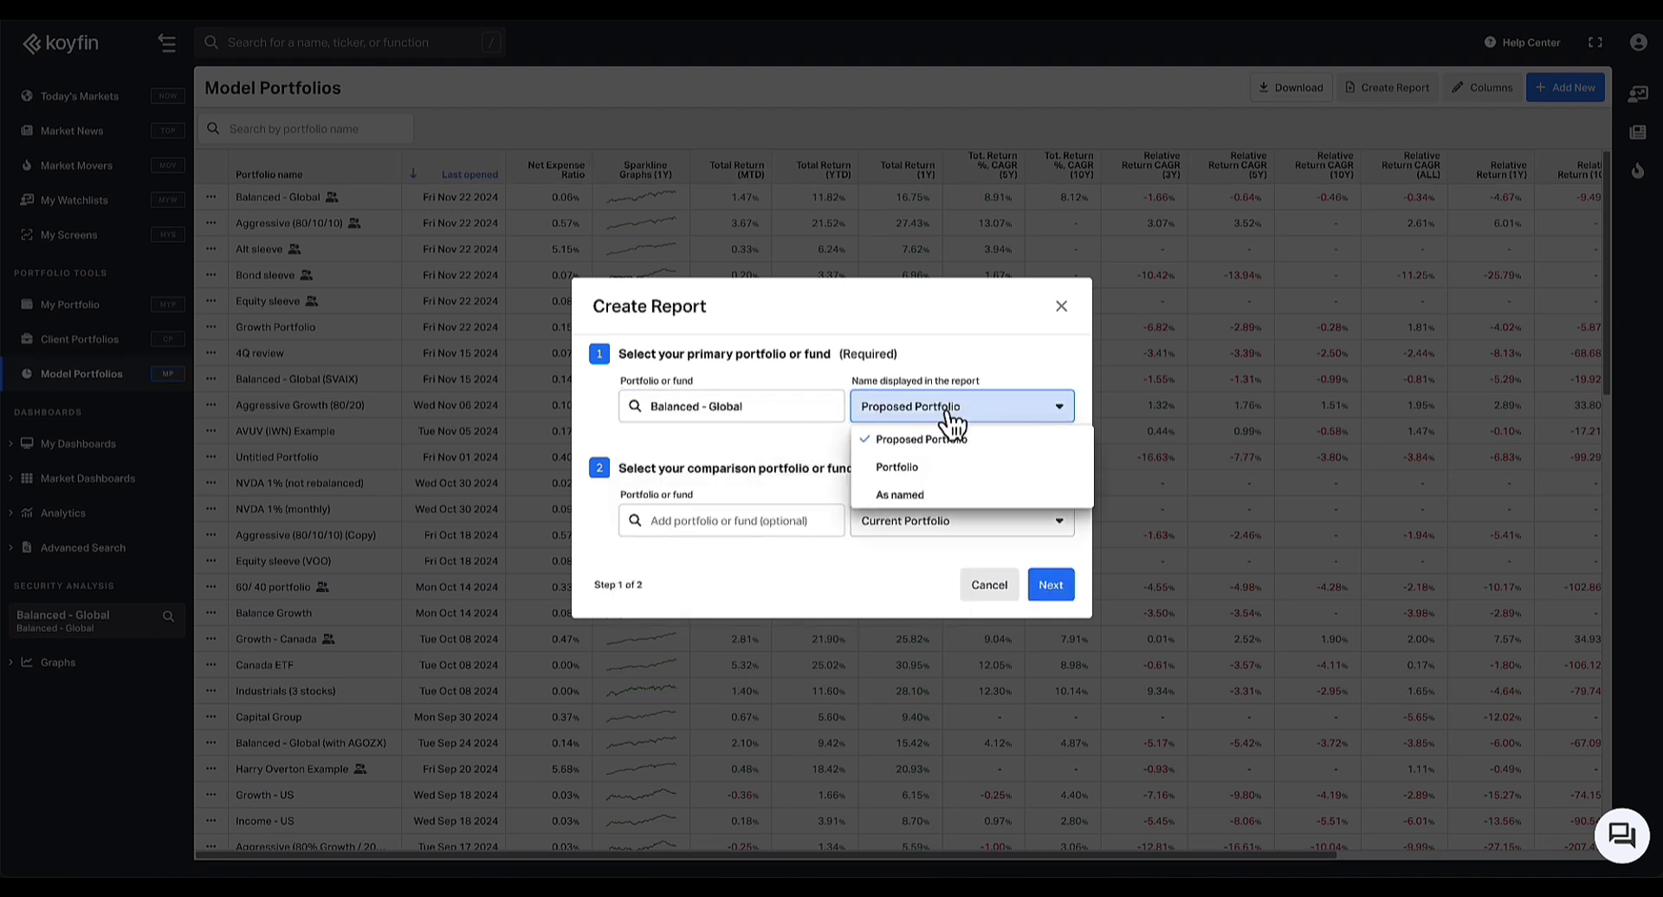
{"action": "left_click", "coordinate": [917, 499]}
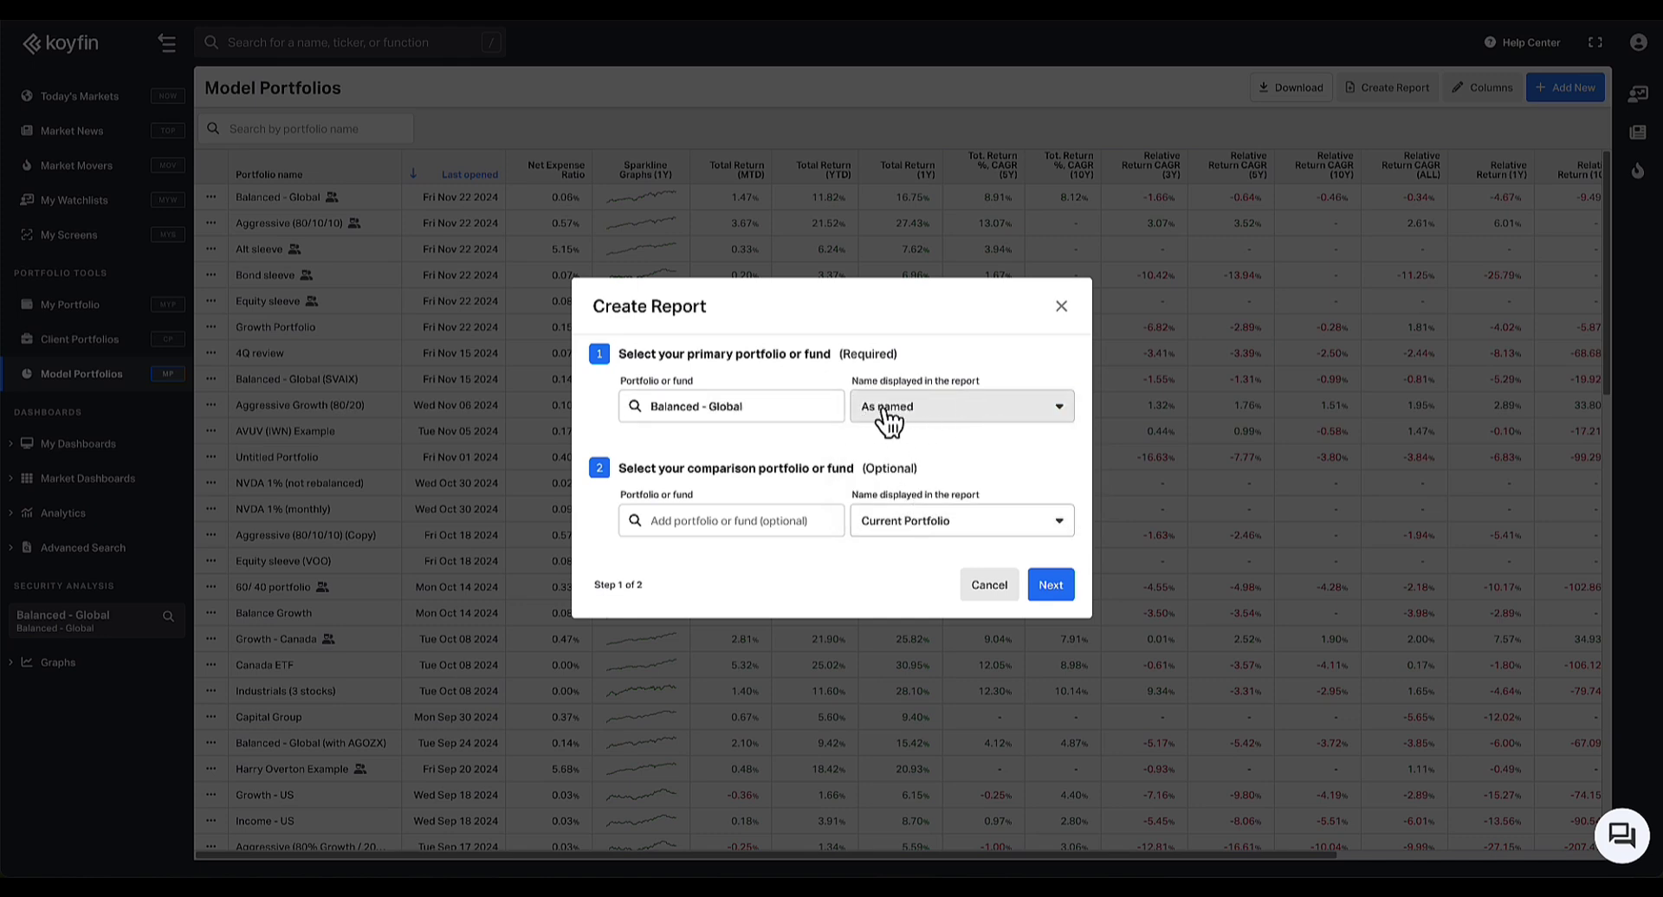
Choose 60/40 portfolio as the comparison, display it as Benchmark, and continue to the report's details
{"action": "left_click", "coordinate": [740, 512]}
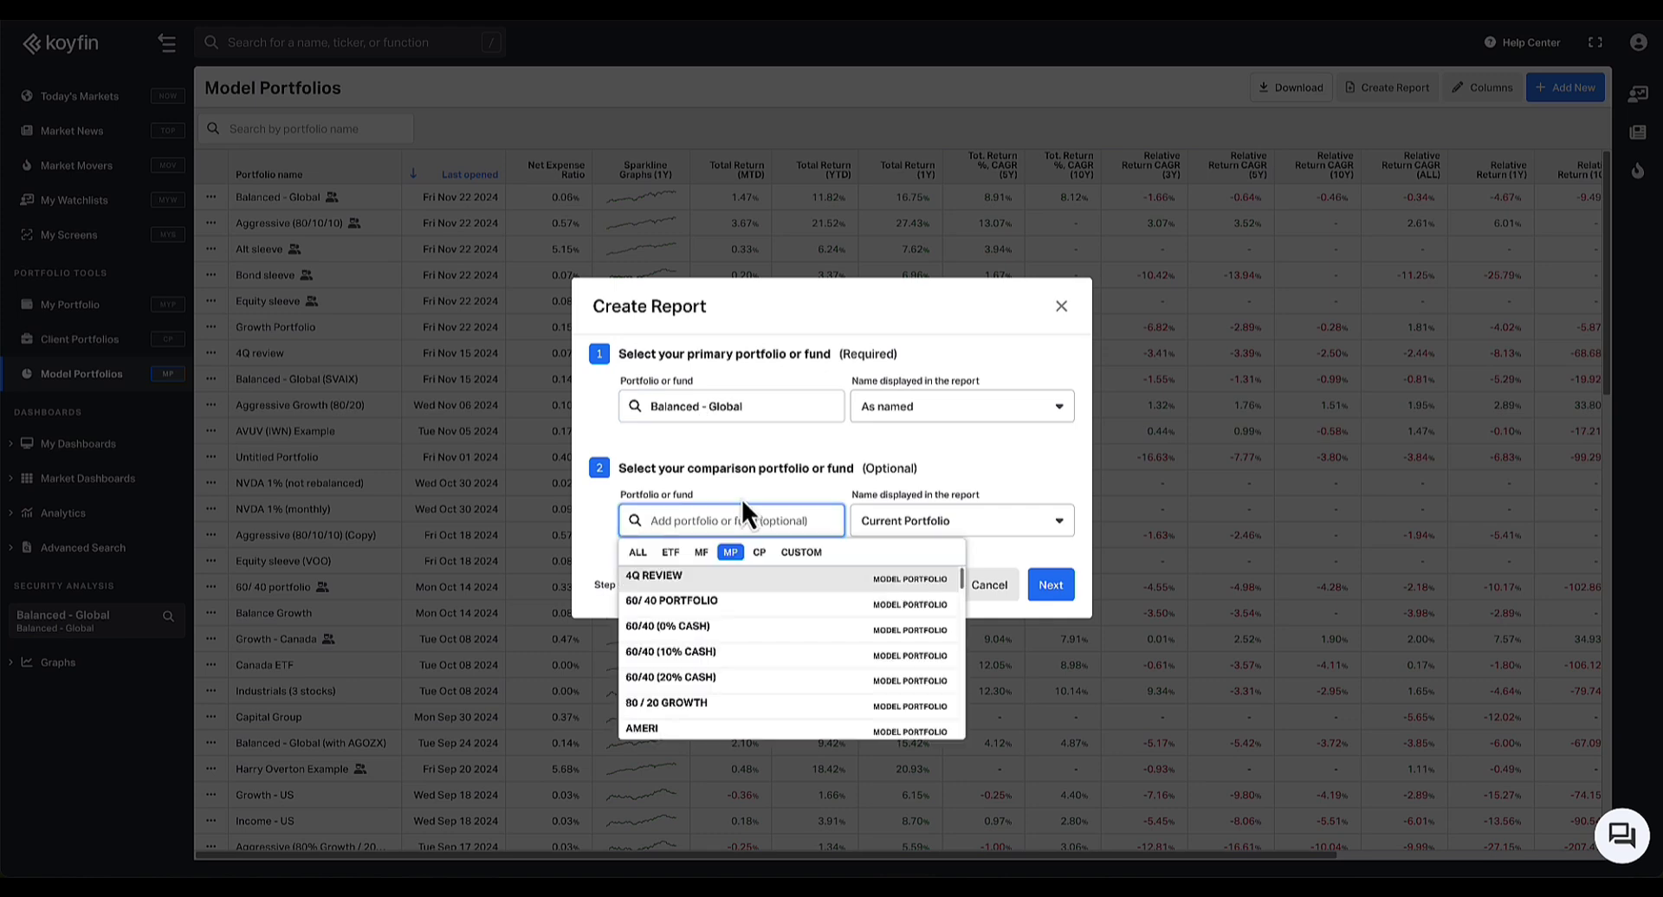
{"action": "left_click", "coordinate": [697, 601]}
{"action": "left_click", "coordinate": [910, 530]}
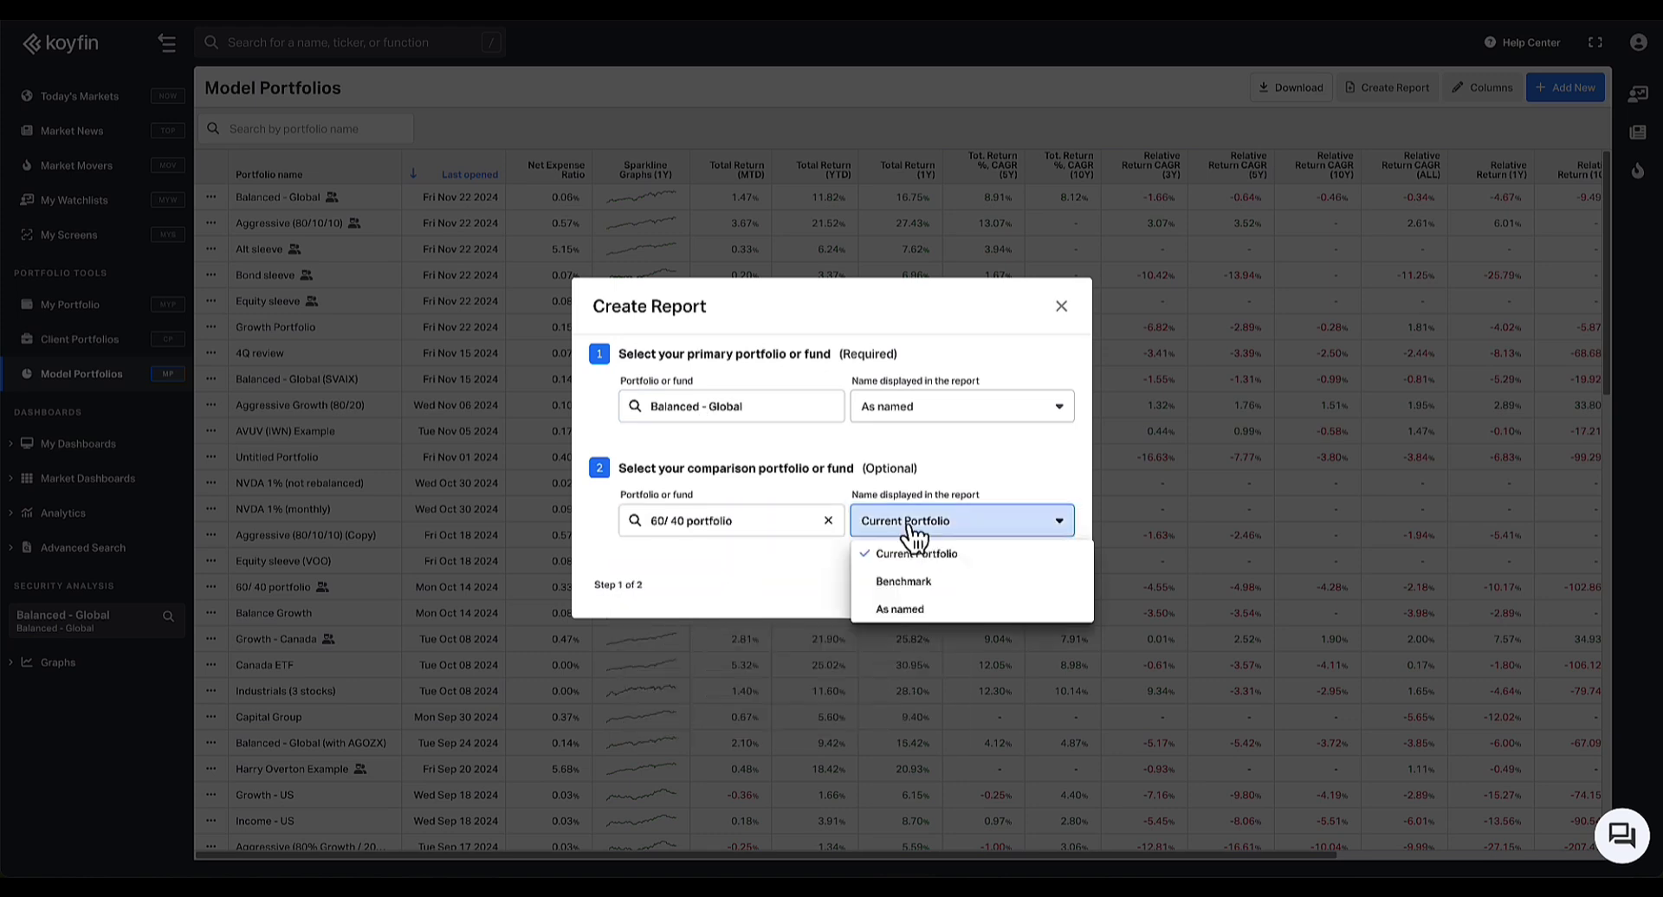
{"action": "left_click", "coordinate": [903, 581]}
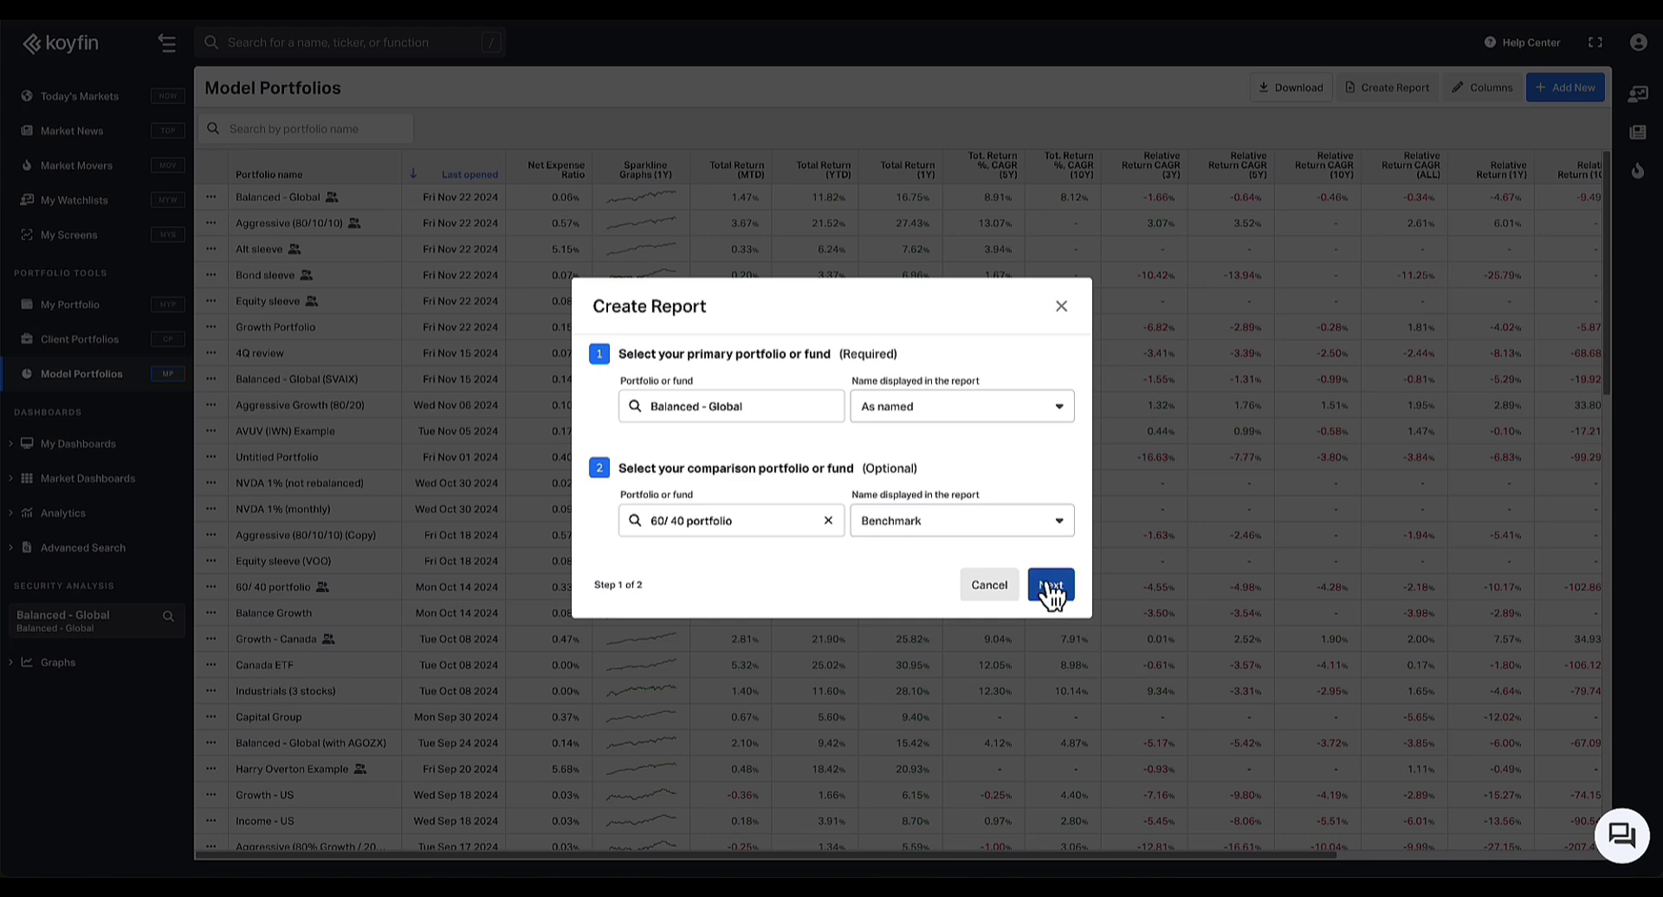
{"action": "left_click", "coordinate": [1050, 587]}
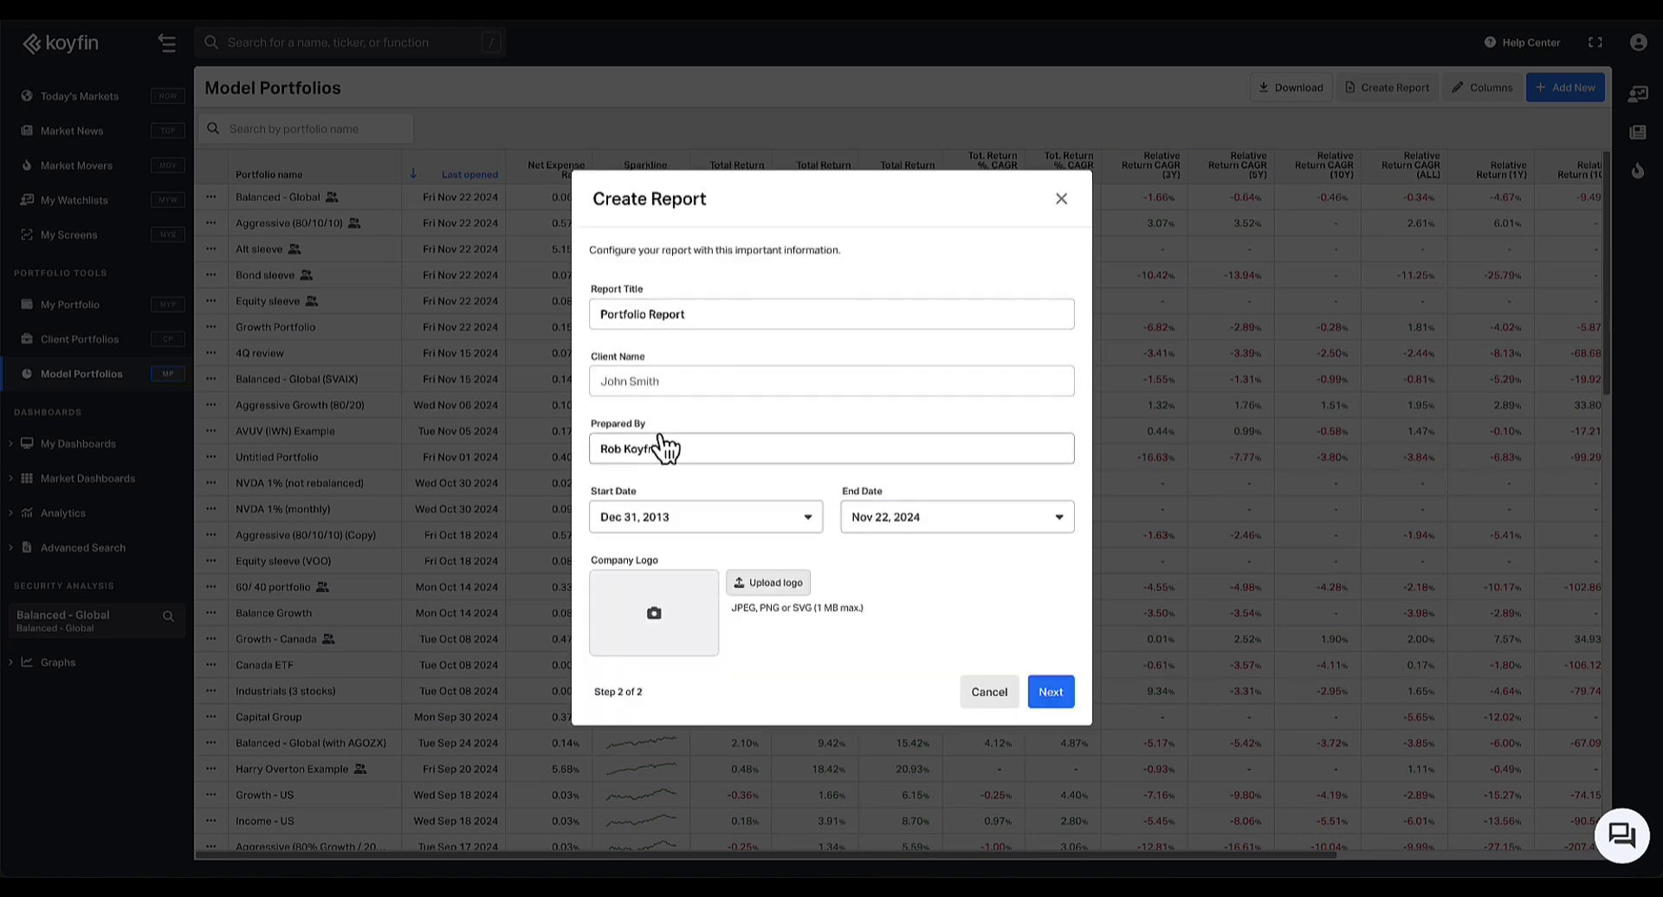
Upload Hightower.png from the iCloud Desktop folder as the company logo and continue to the report editor
{"action": "left_click", "coordinate": [758, 586]}
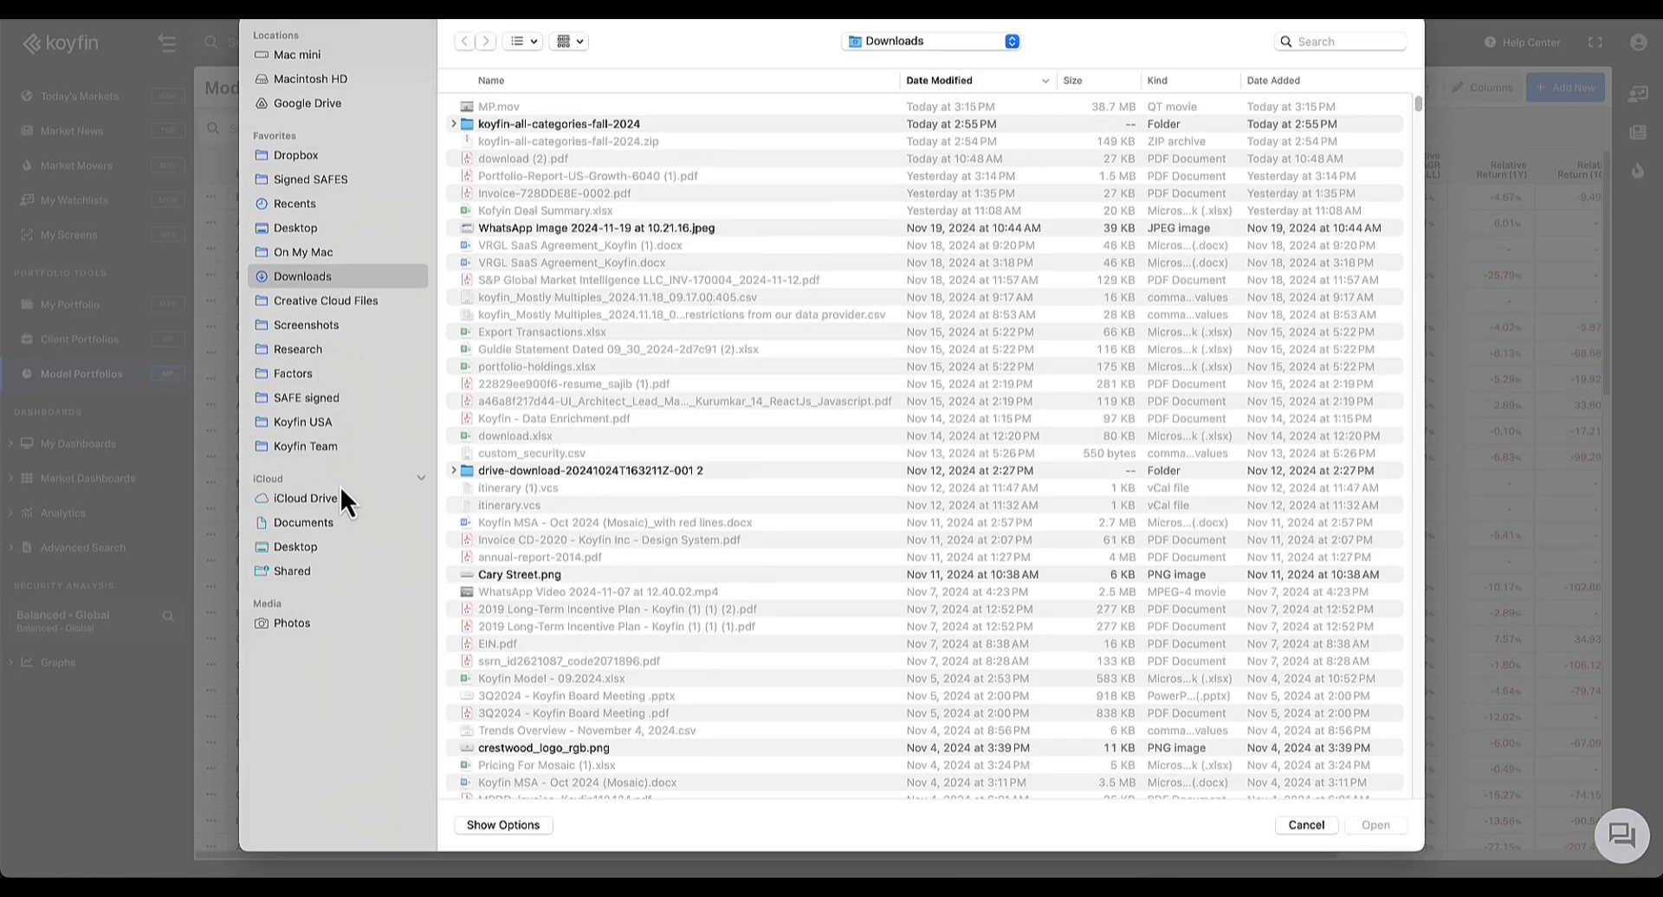
{"action": "left_click", "coordinate": [315, 553]}
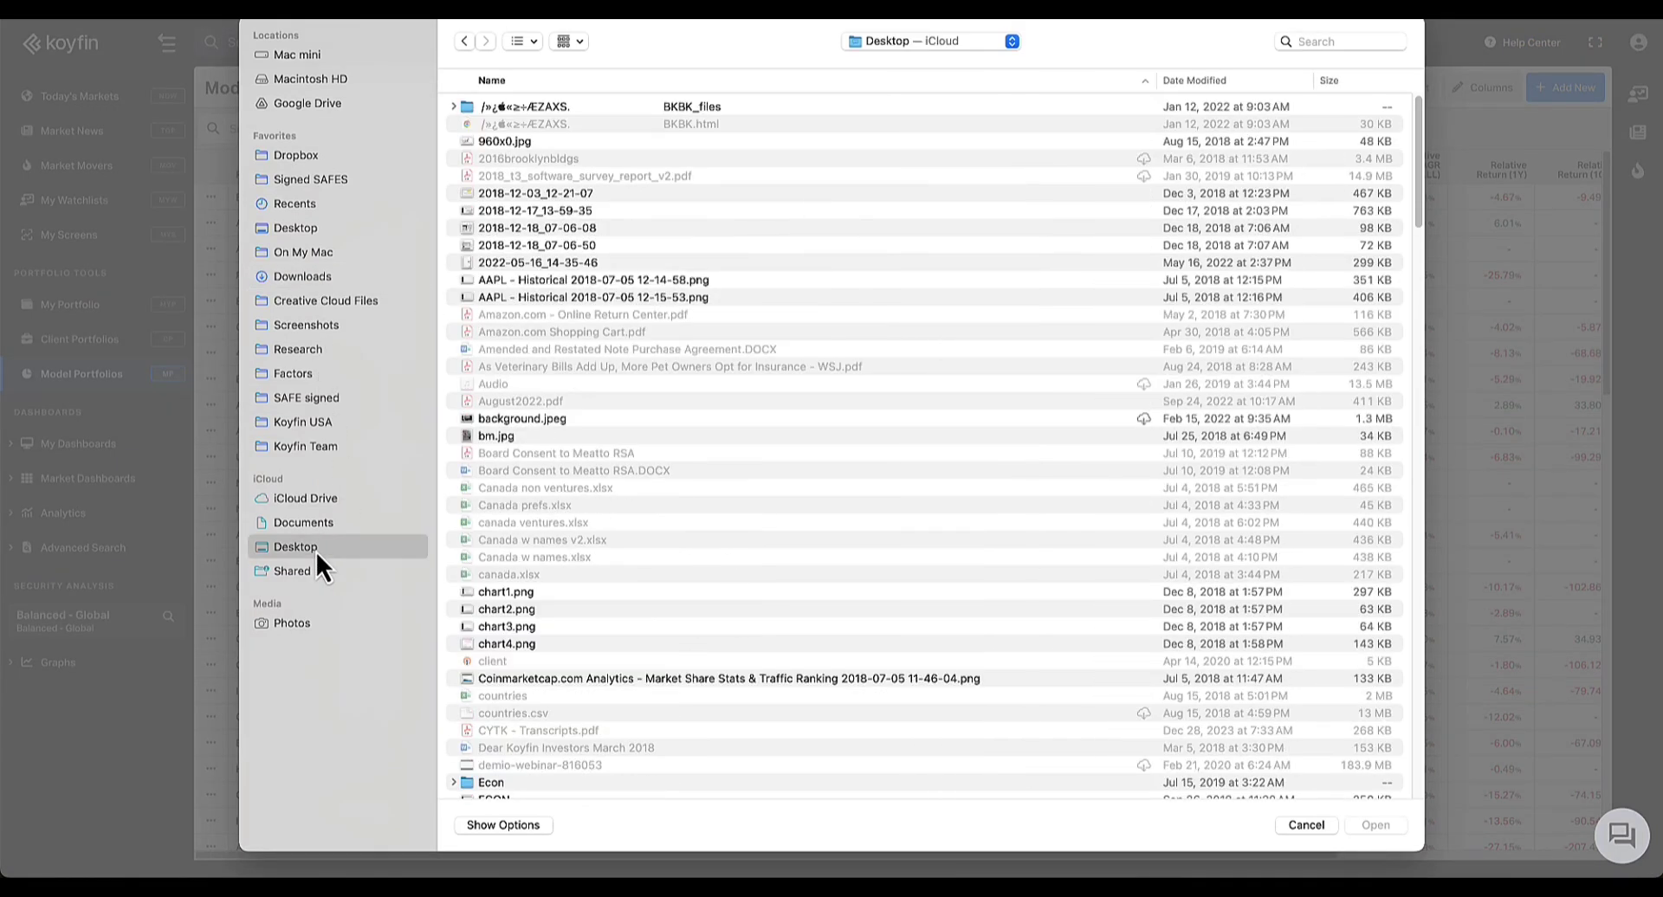
{"action": "scroll", "coordinate": [688, 468], "scroll_direction": "down", "scroll_amount": 15}
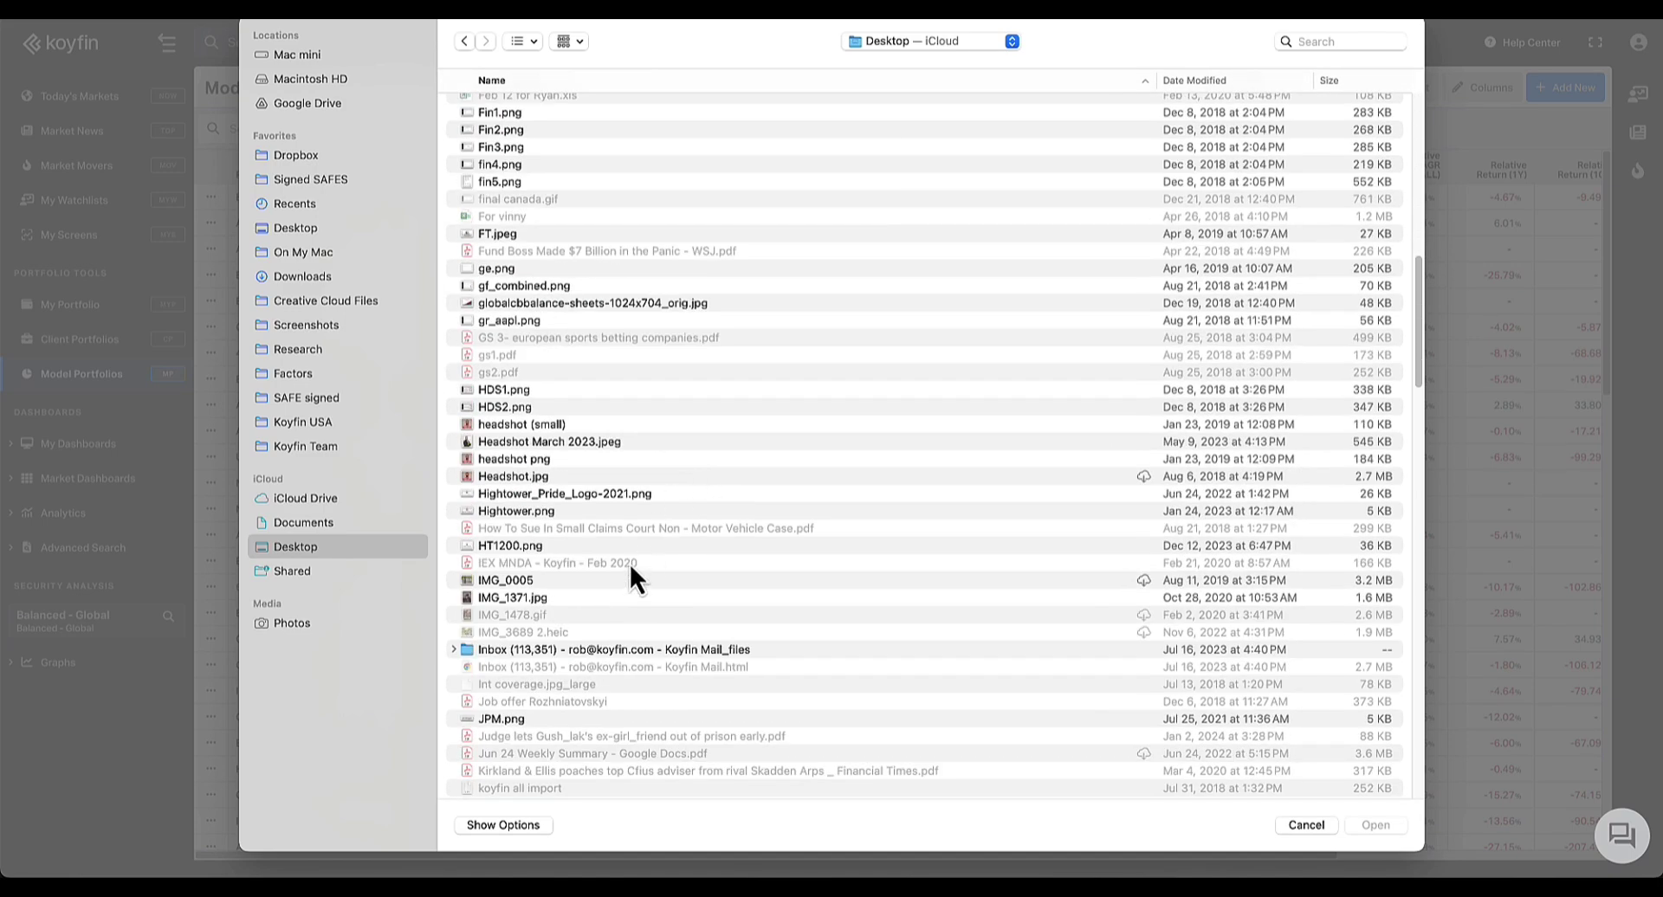
{"action": "double_click", "coordinate": [554, 512]}
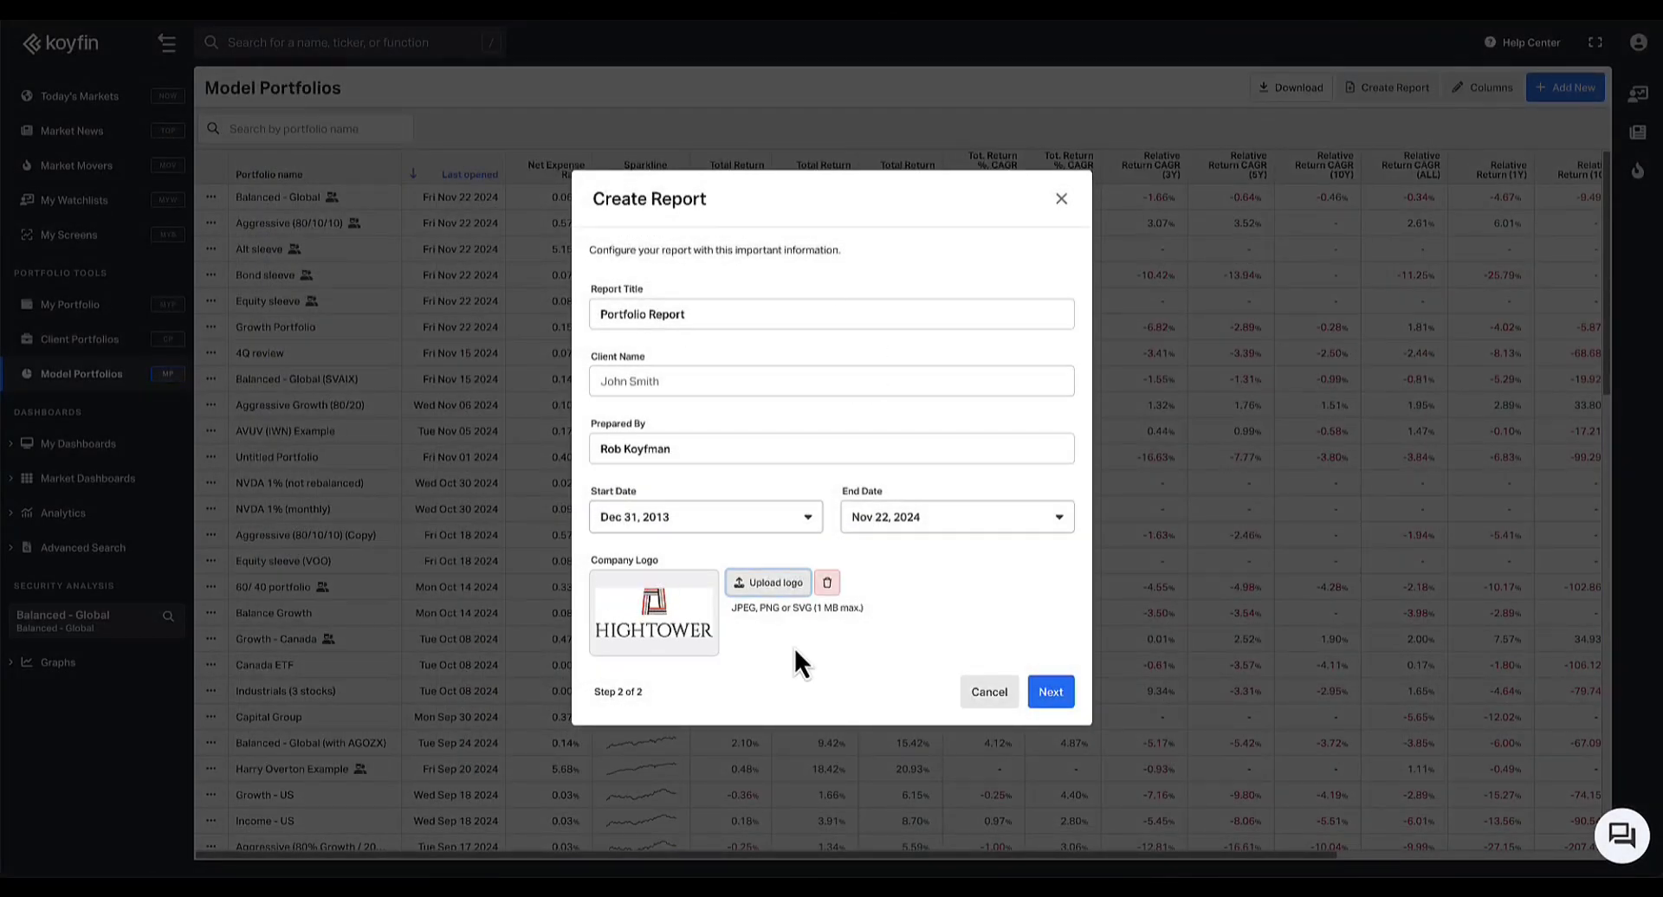
{"action": "left_click", "coordinate": [1048, 697]}
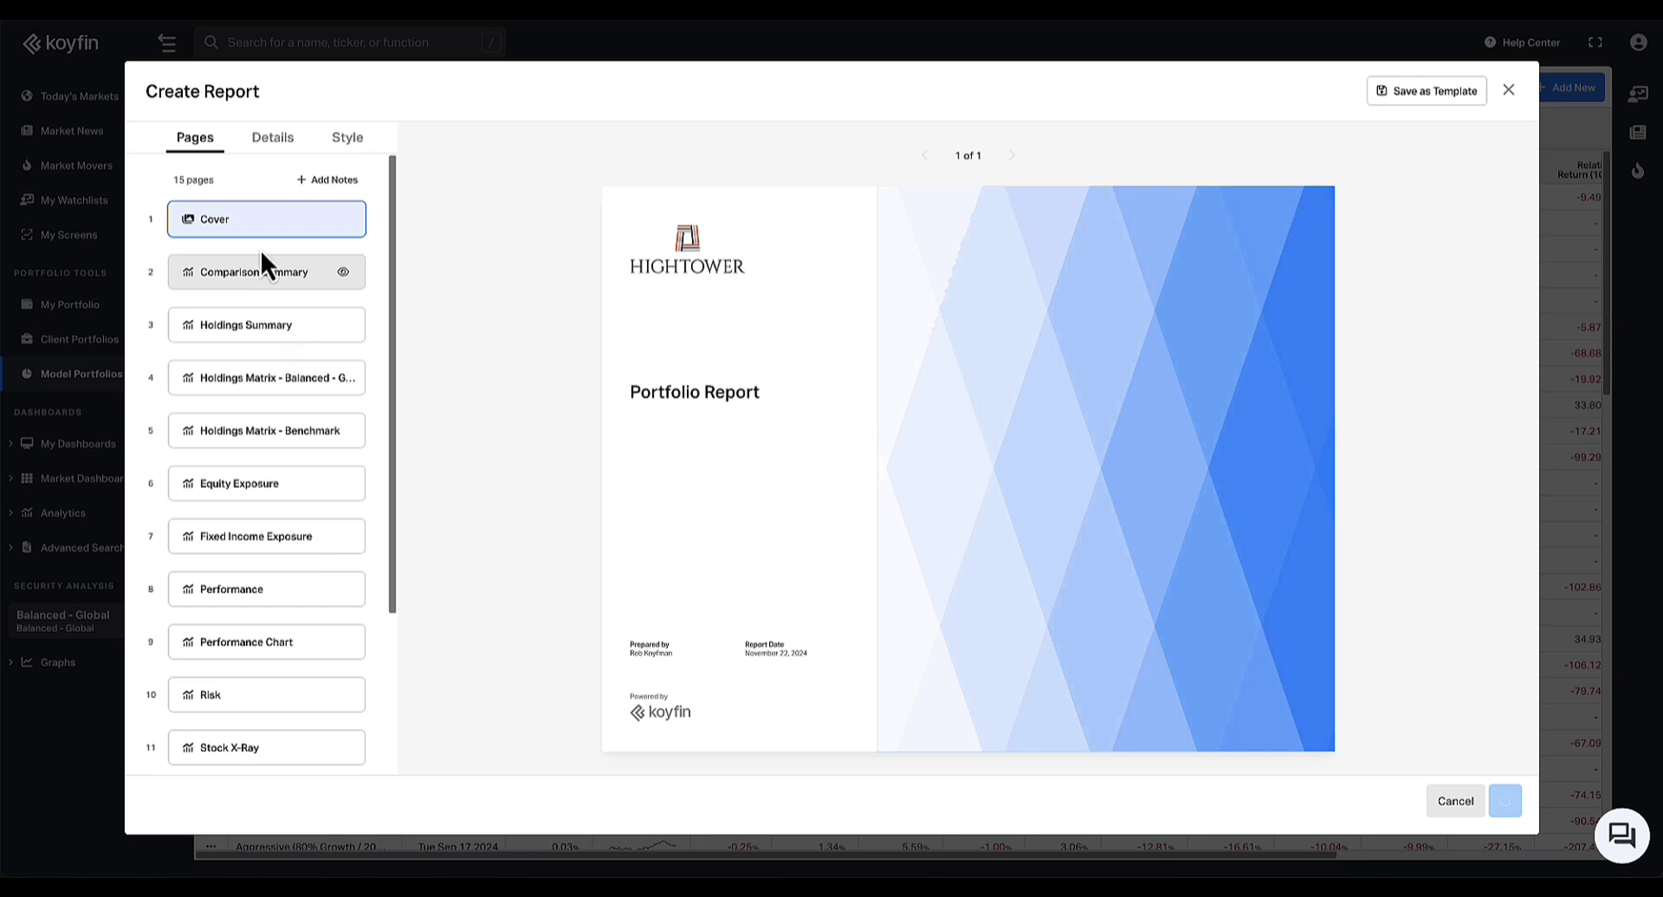
Set the report's cover design to Geometric and its brand color to the muted blue #3C6A9B
{"action": "left_click", "coordinate": [340, 141]}
{"action": "left_click", "coordinate": [261, 220]}
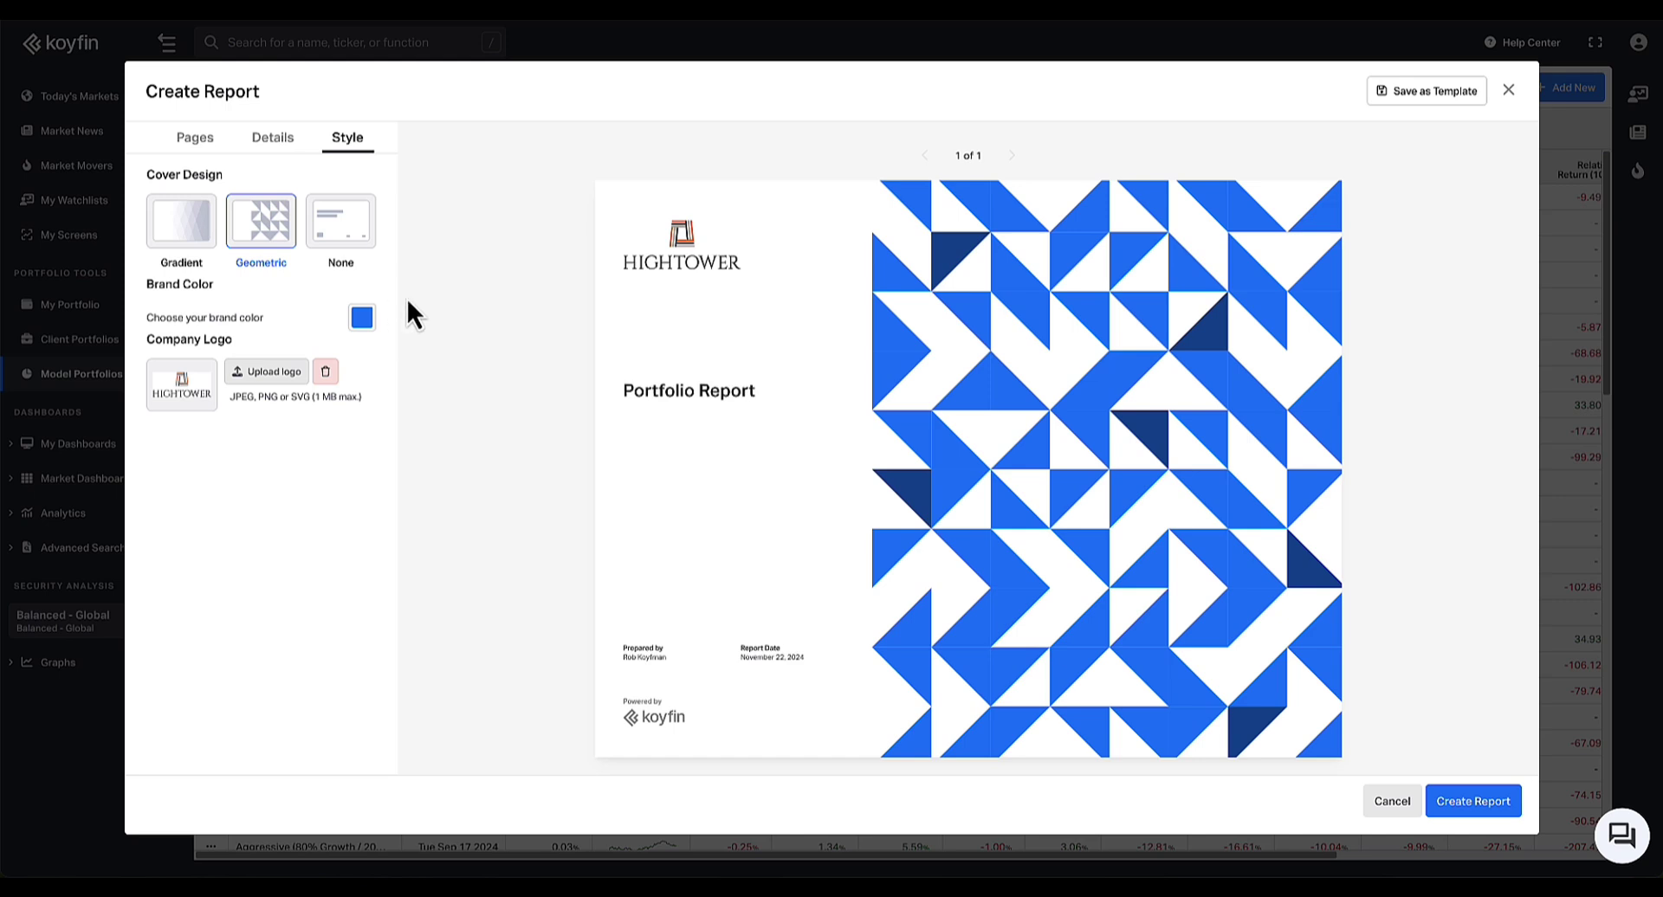
{"action": "left_click", "coordinate": [361, 322]}
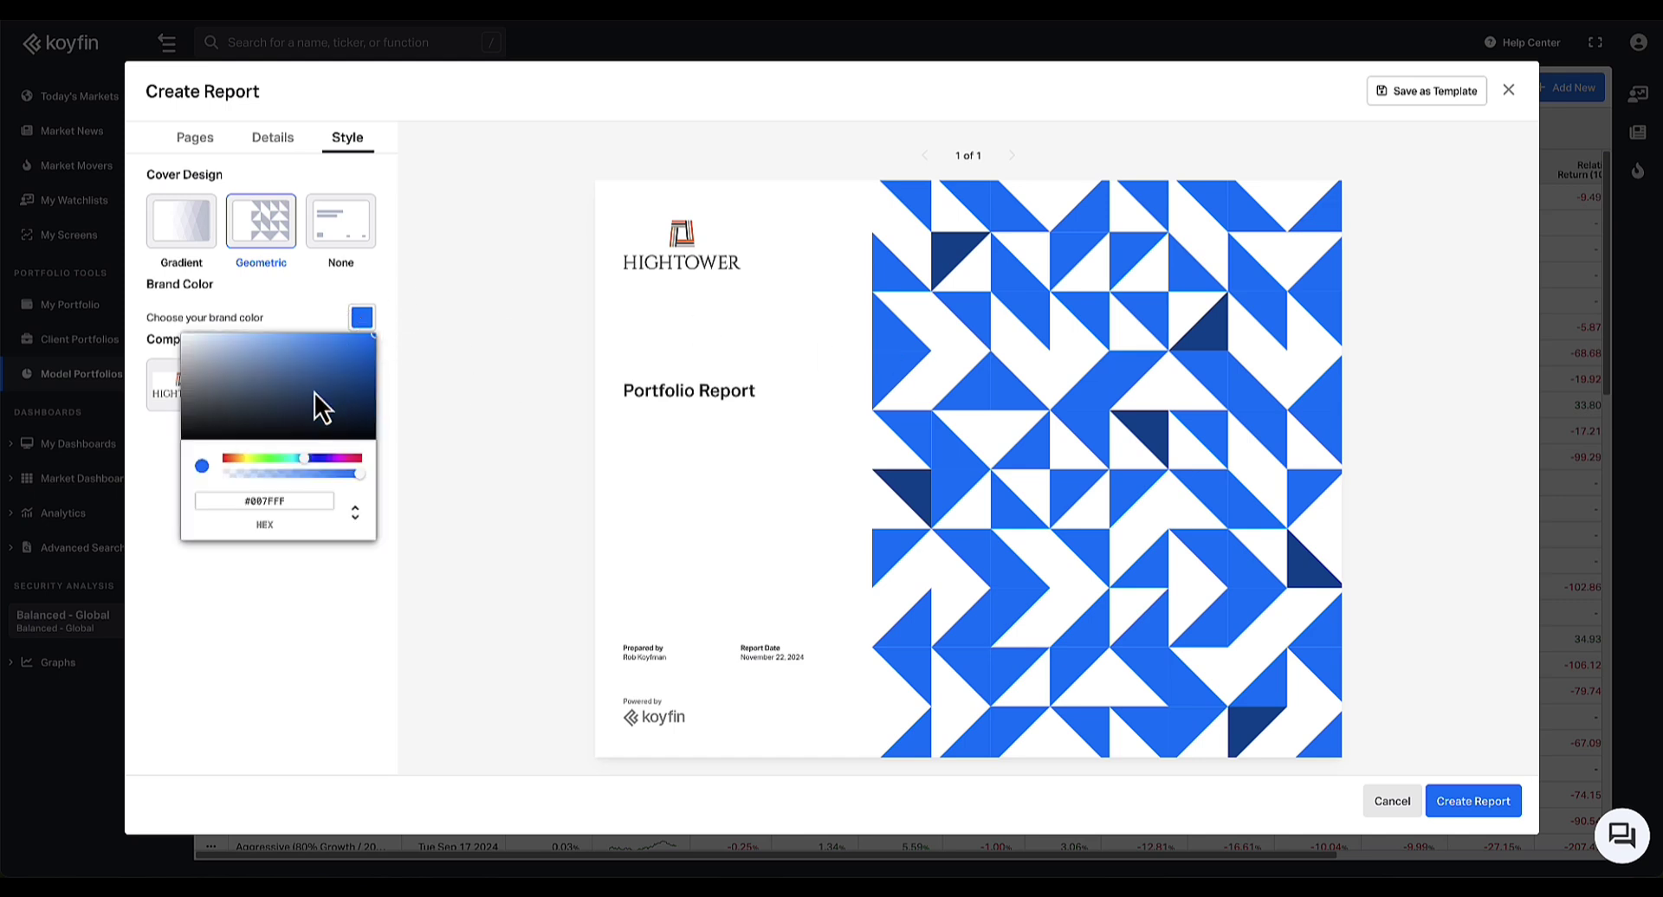
{"action": "left_click", "coordinate": [258, 386]}
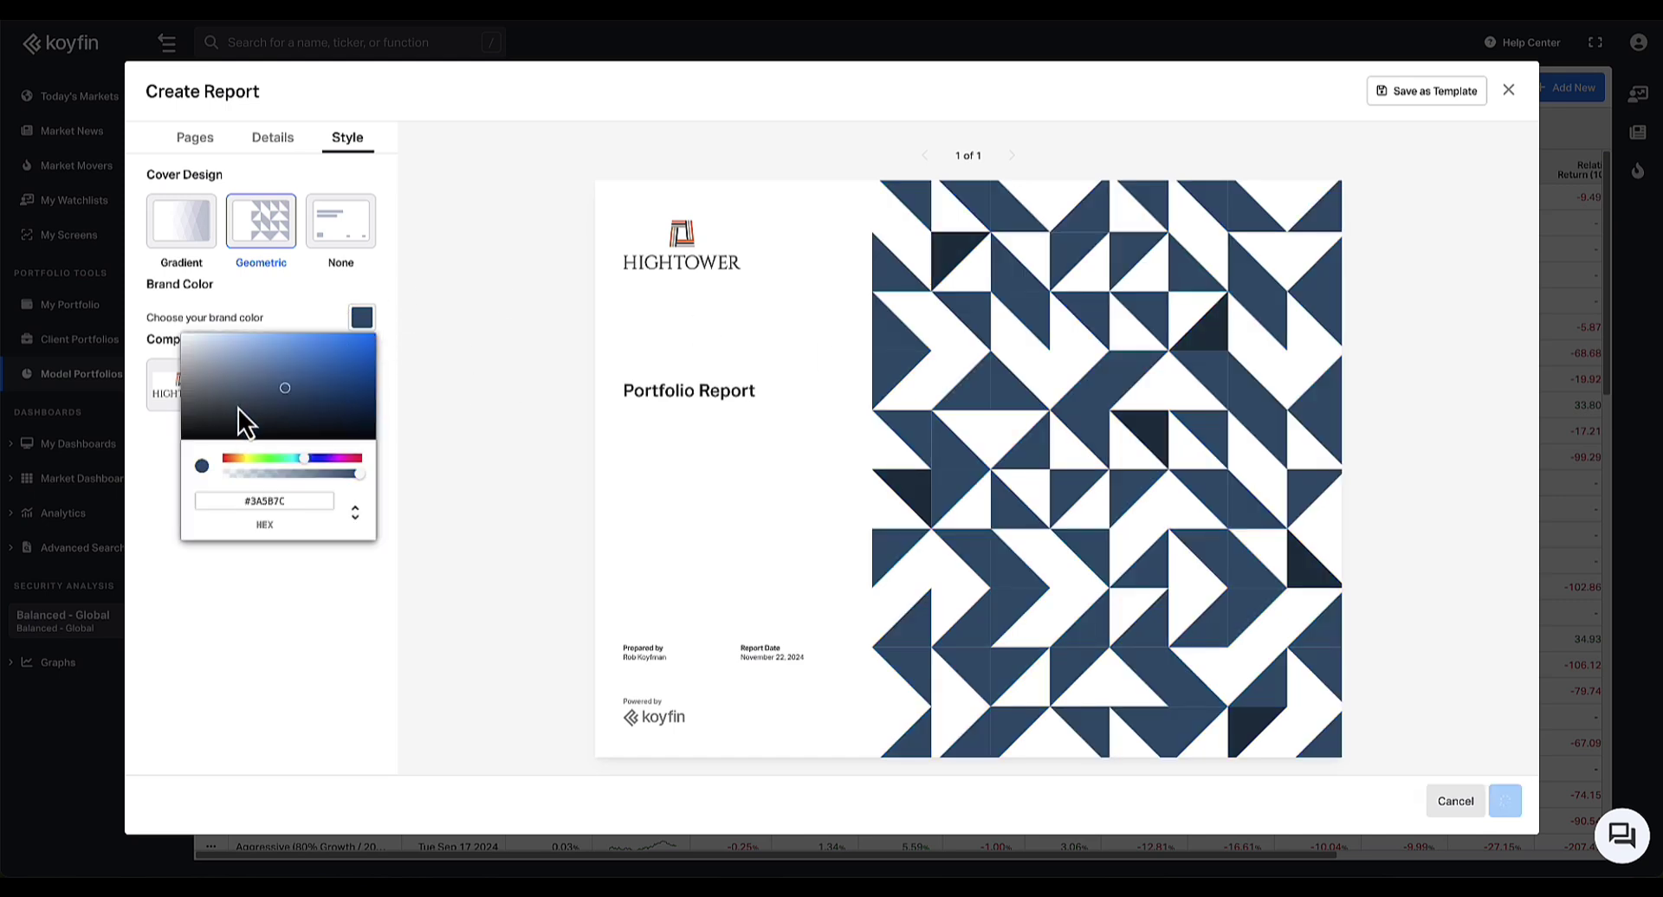
{"action": "left_click", "coordinate": [300, 375]}
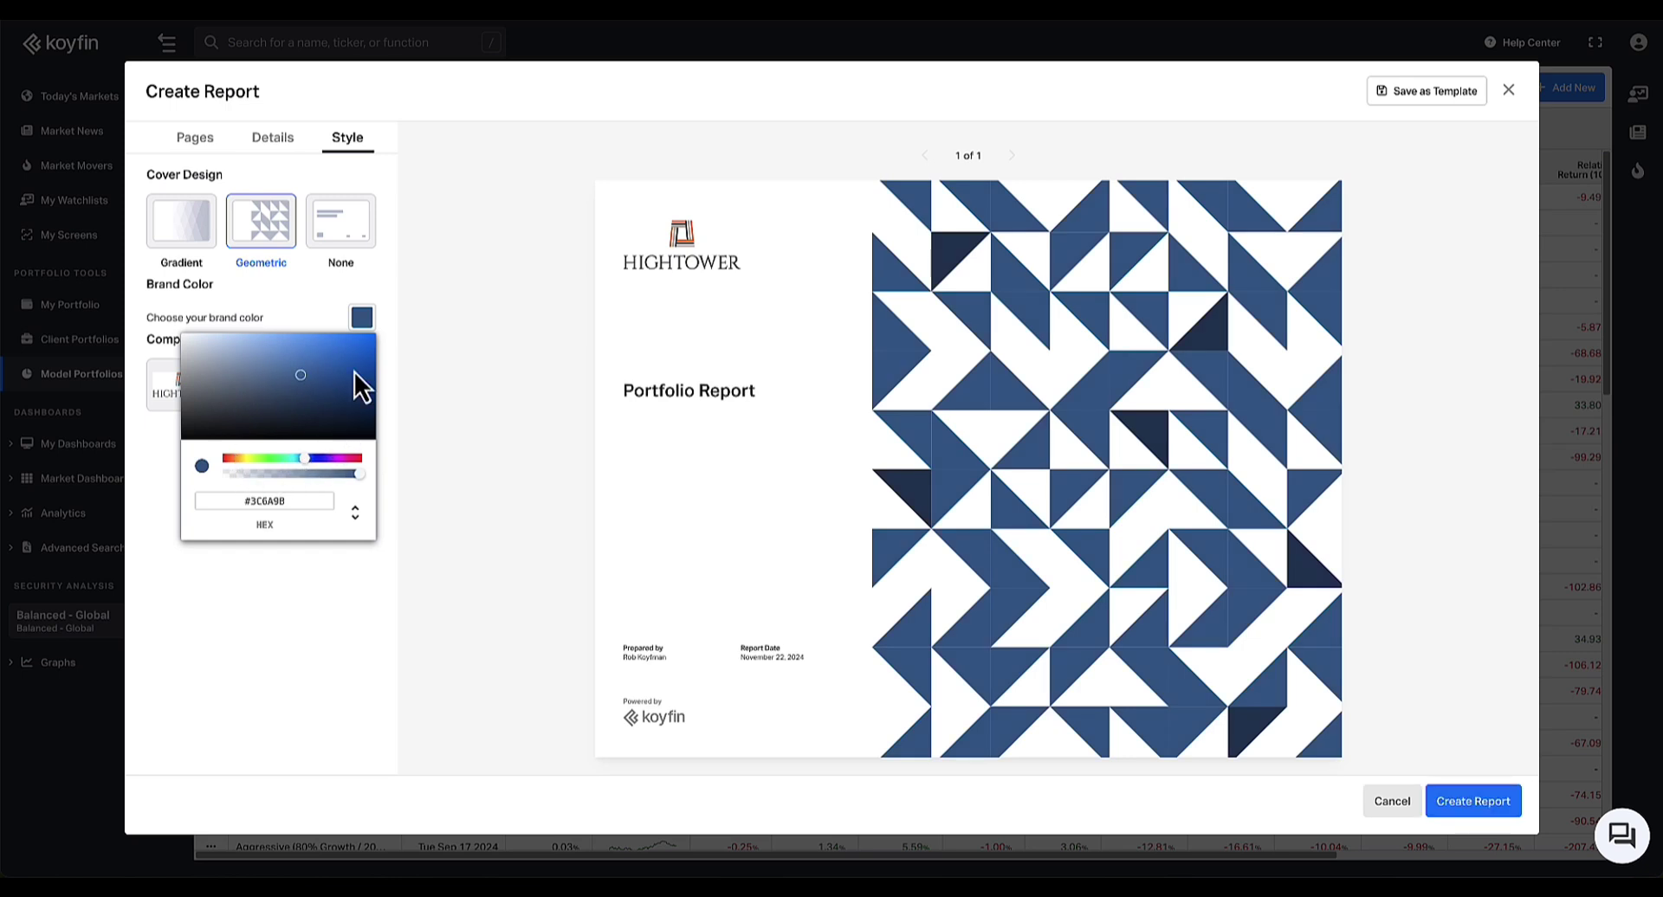
{"action": "left_click", "coordinate": [333, 288]}
Preview the report's Comparison Summary, Holdings Summary and Holdings Matrix pages, and hide the Holdings Matrix - Benchmark page
{"action": "left_click", "coordinate": [203, 148]}
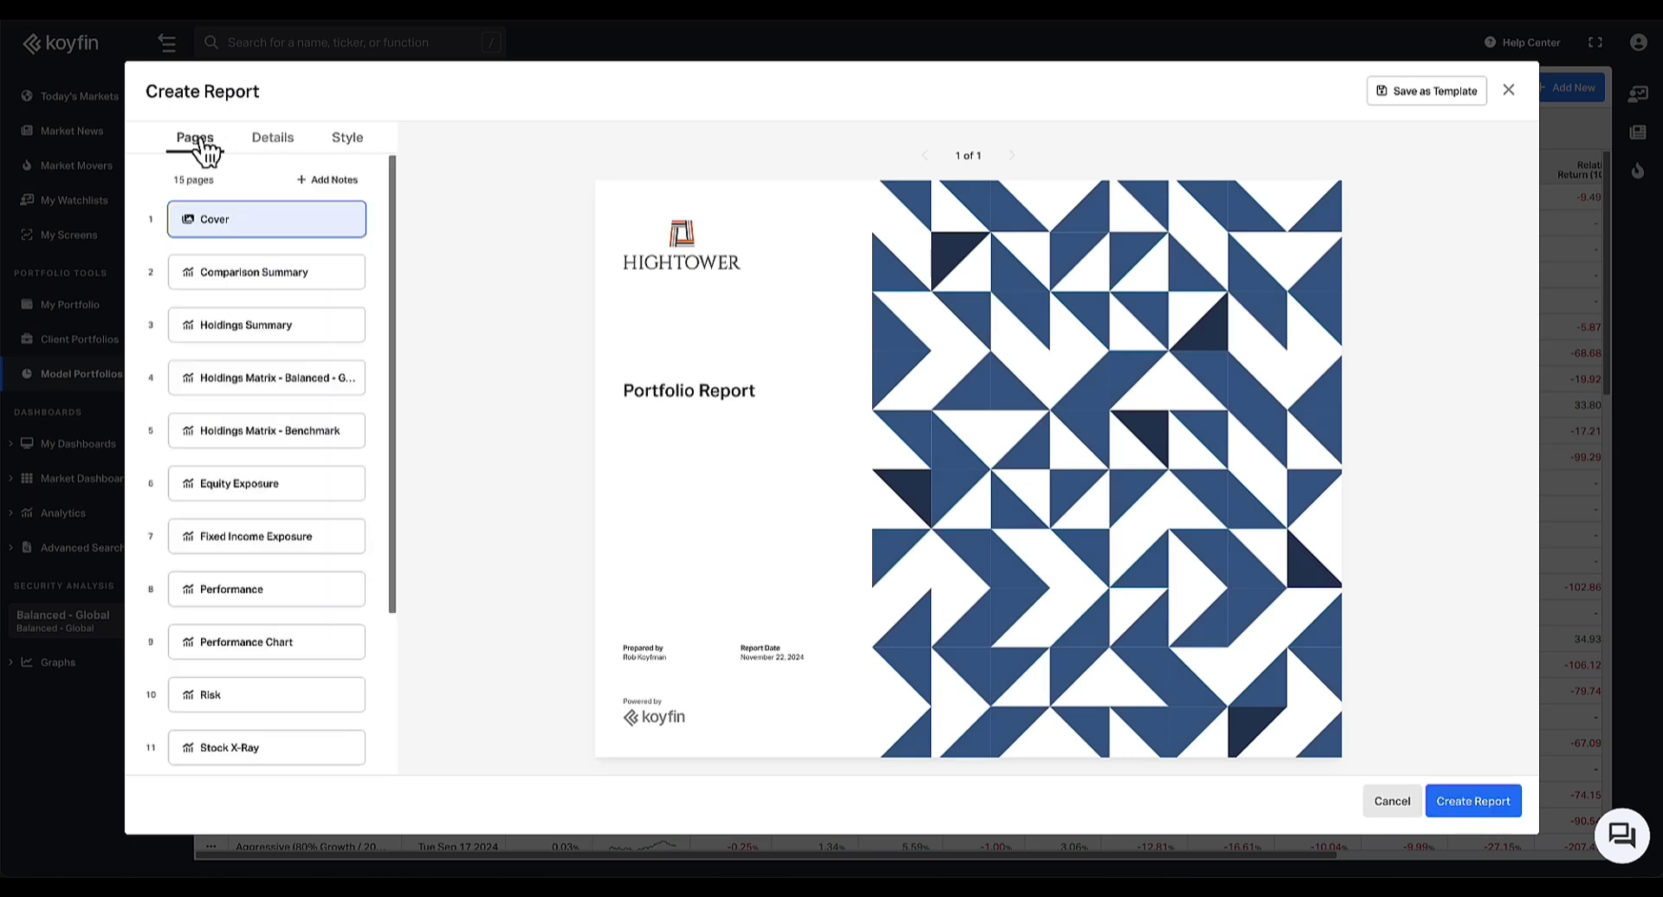
{"action": "left_click", "coordinate": [247, 275]}
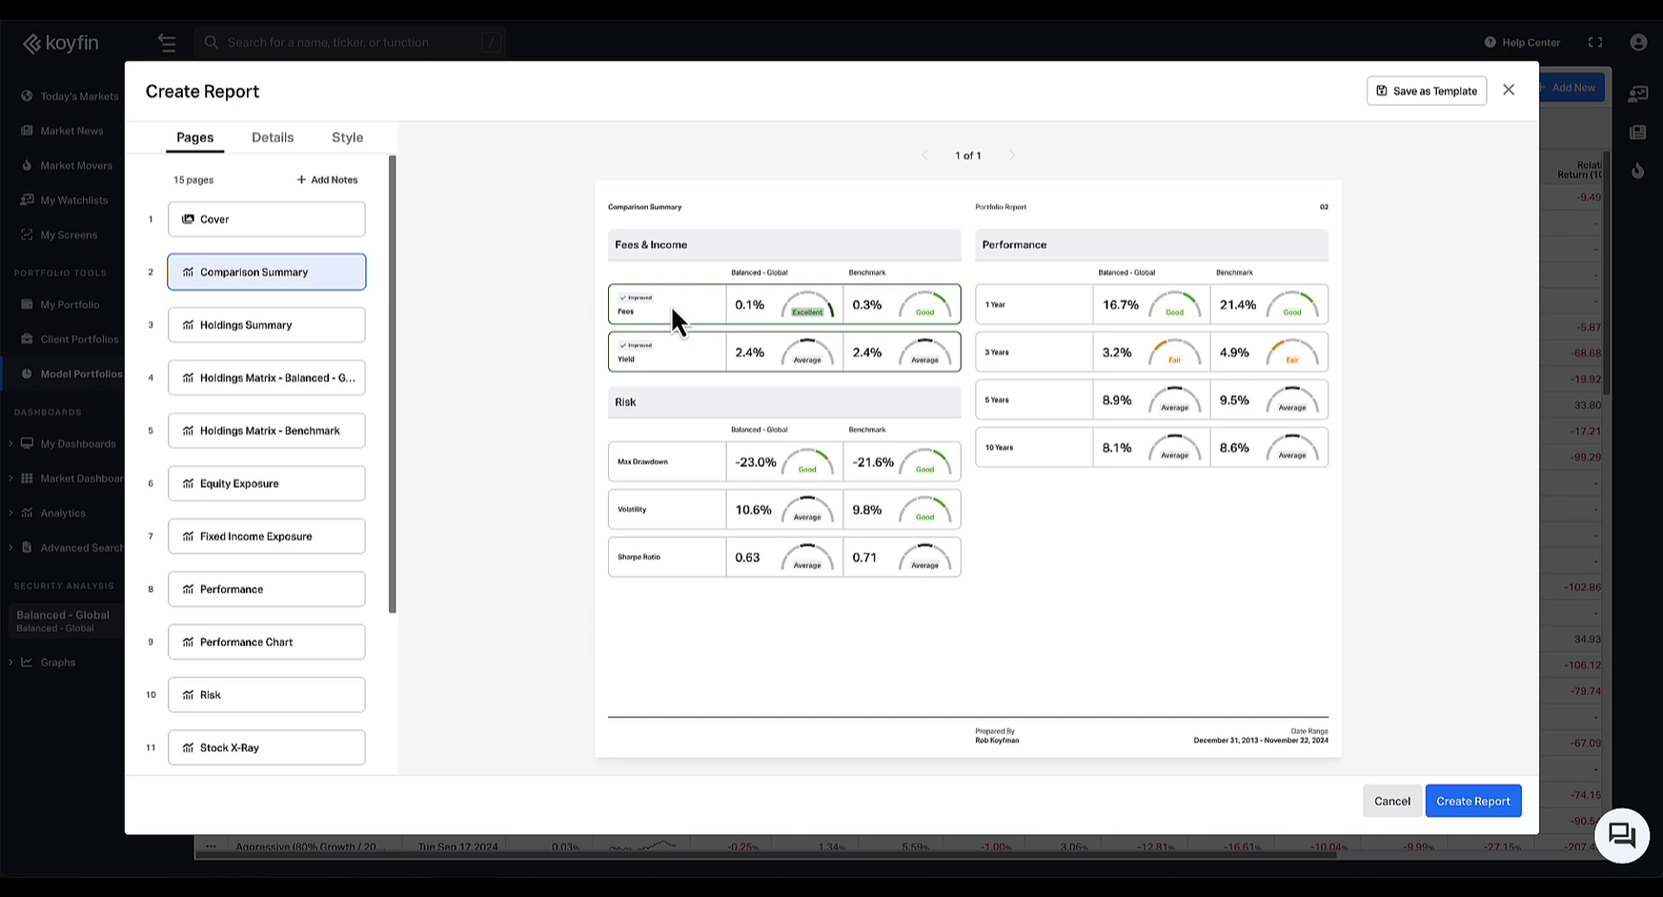
{"action": "left_click", "coordinate": [259, 329]}
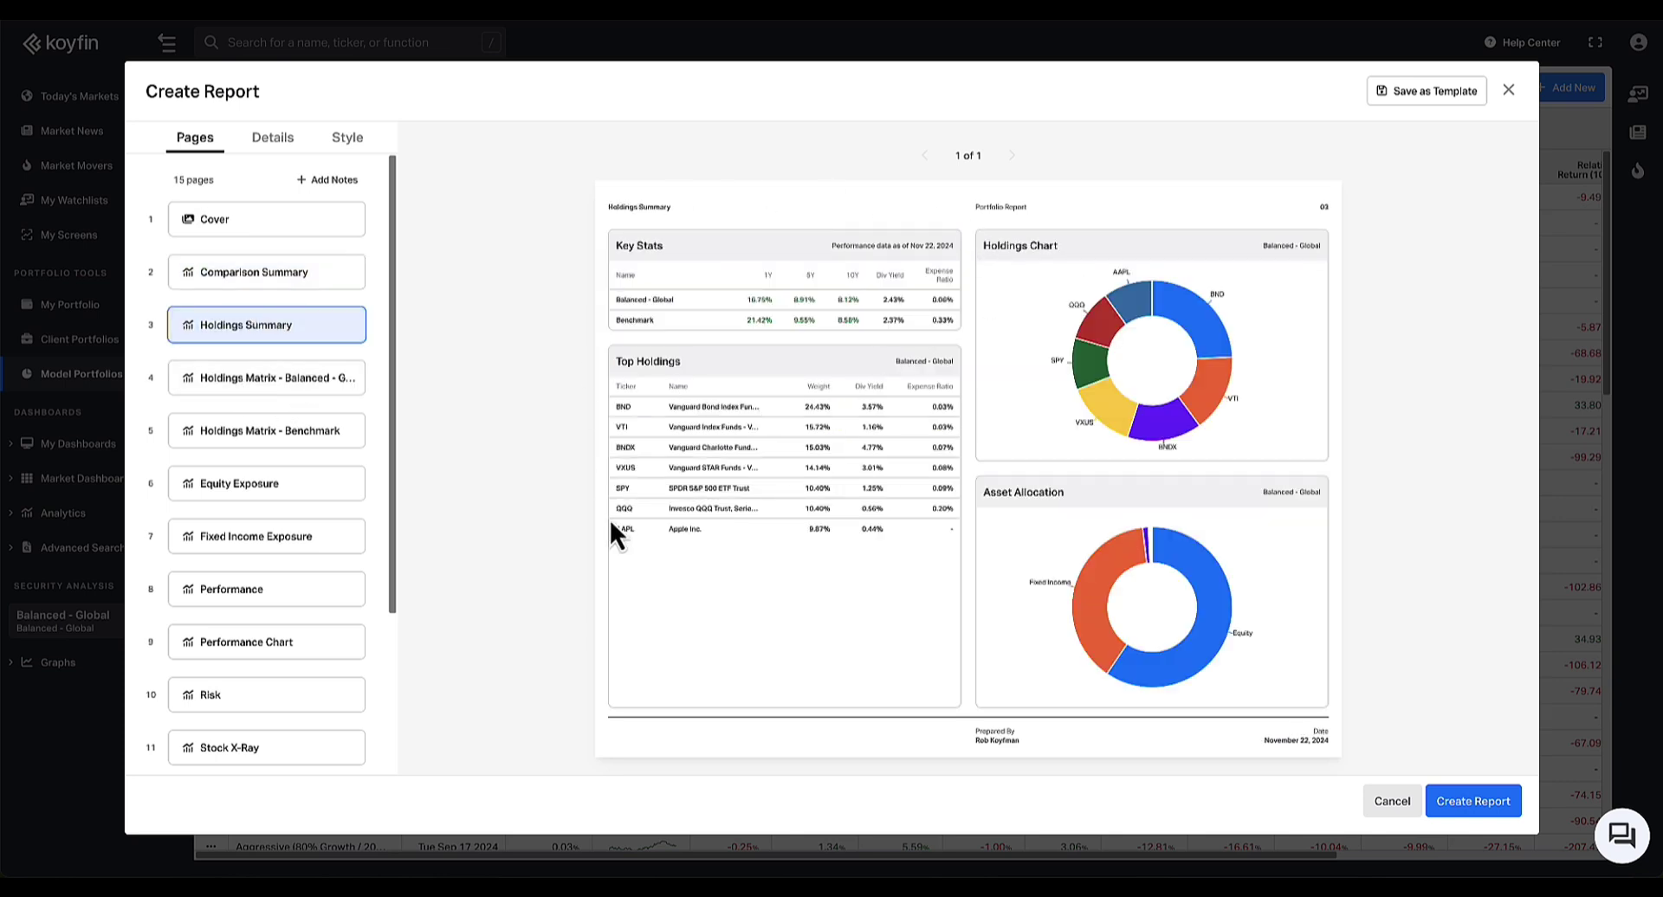
{"action": "left_click", "coordinate": [258, 381]}
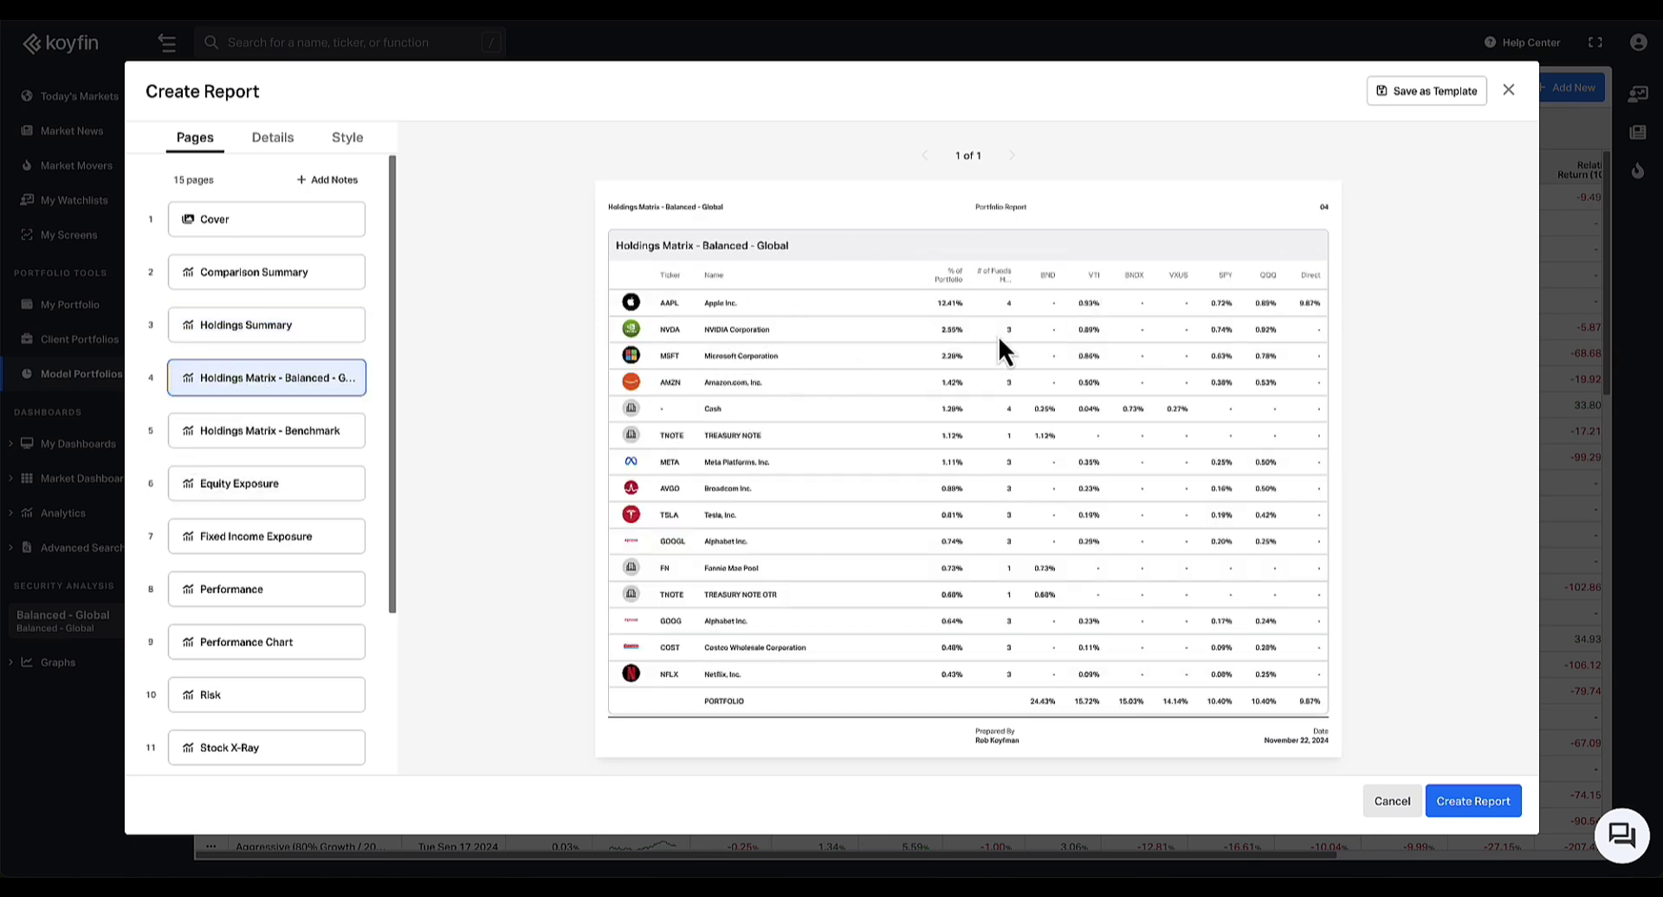
{"action": "left_click", "coordinate": [252, 440]}
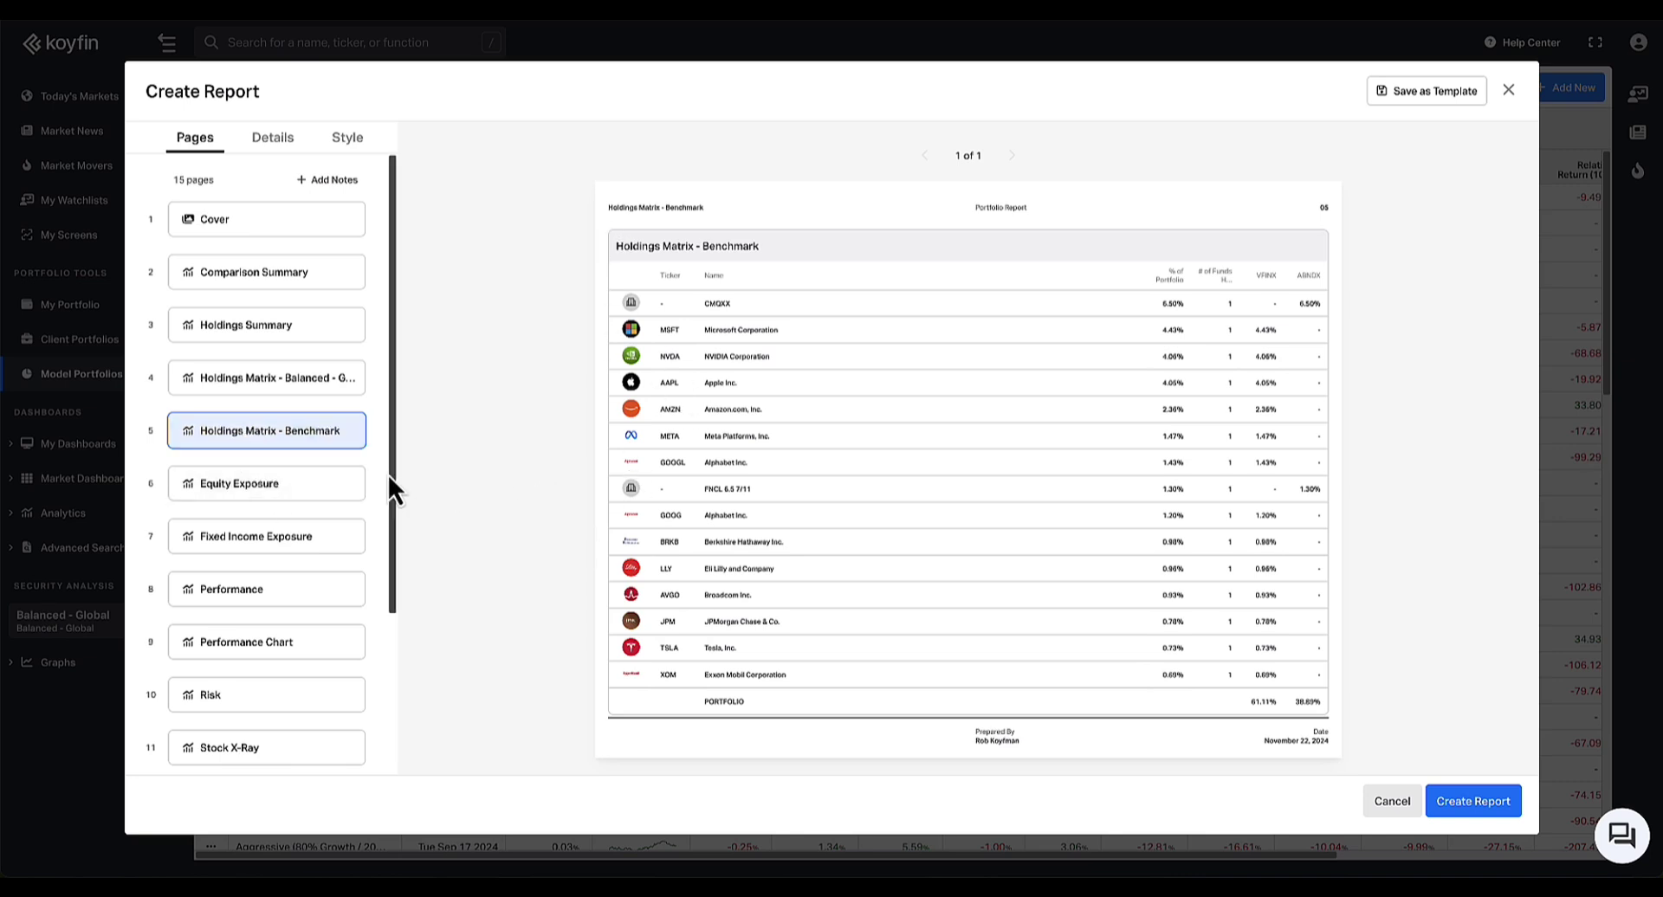
{"action": "mouse_move", "coordinate": [344, 433]}
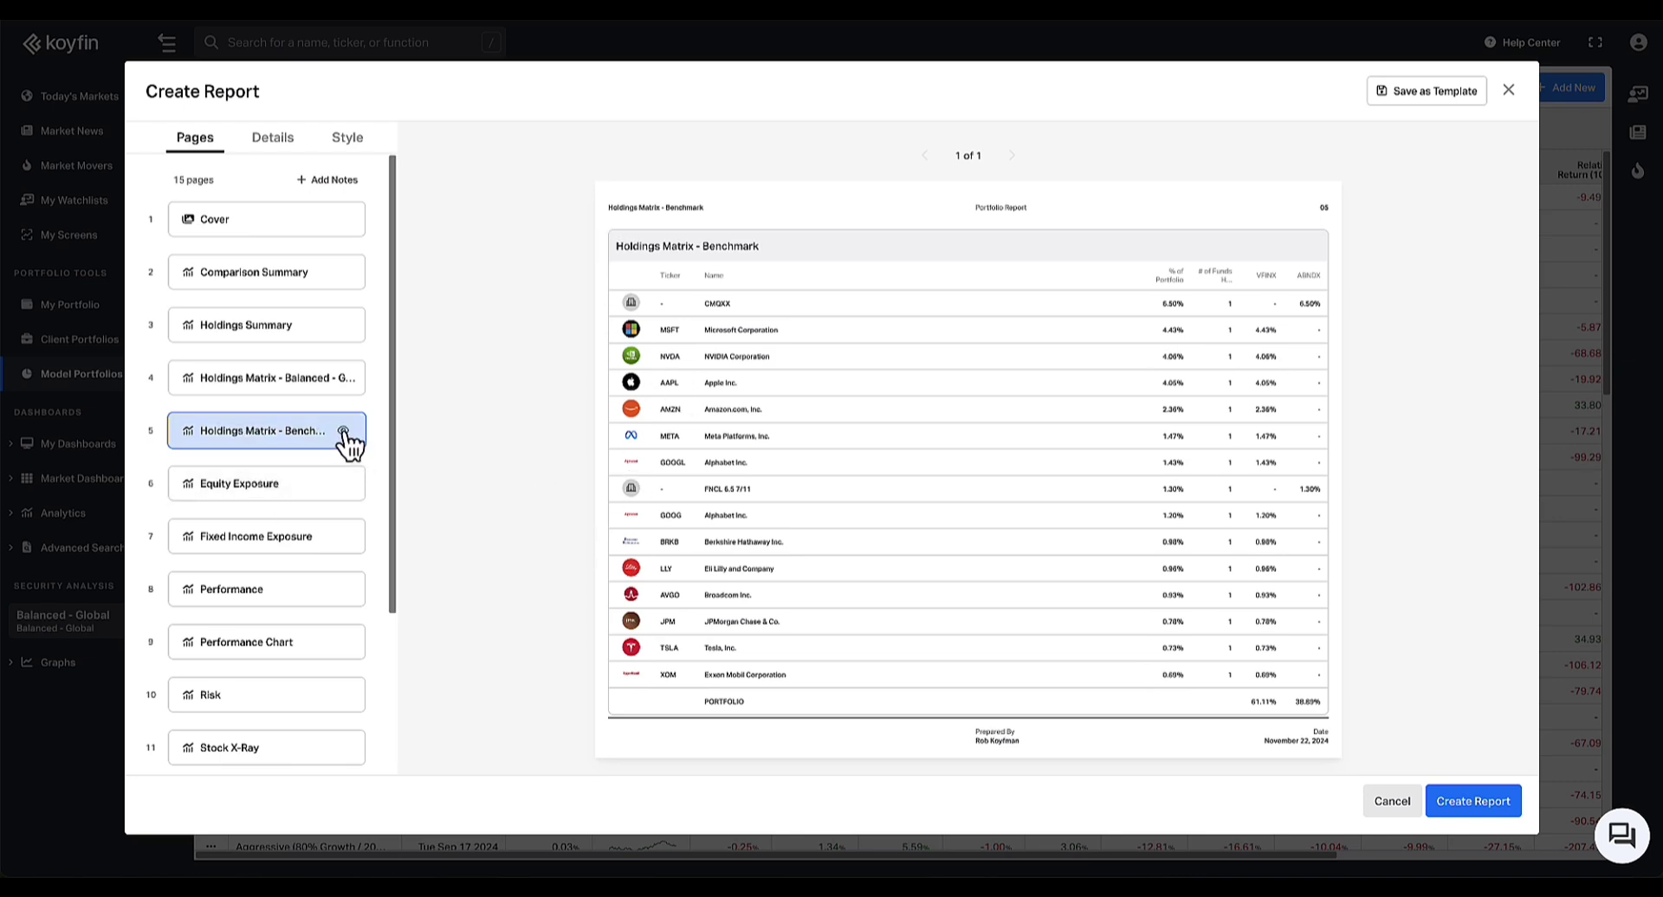
{"action": "left_click", "coordinate": [343, 430]}
Preview the report's Holdings Matrix - Balanced - Global, Equity Exposure and Fixed Income Exposure pages
{"action": "left_click", "coordinate": [235, 383]}
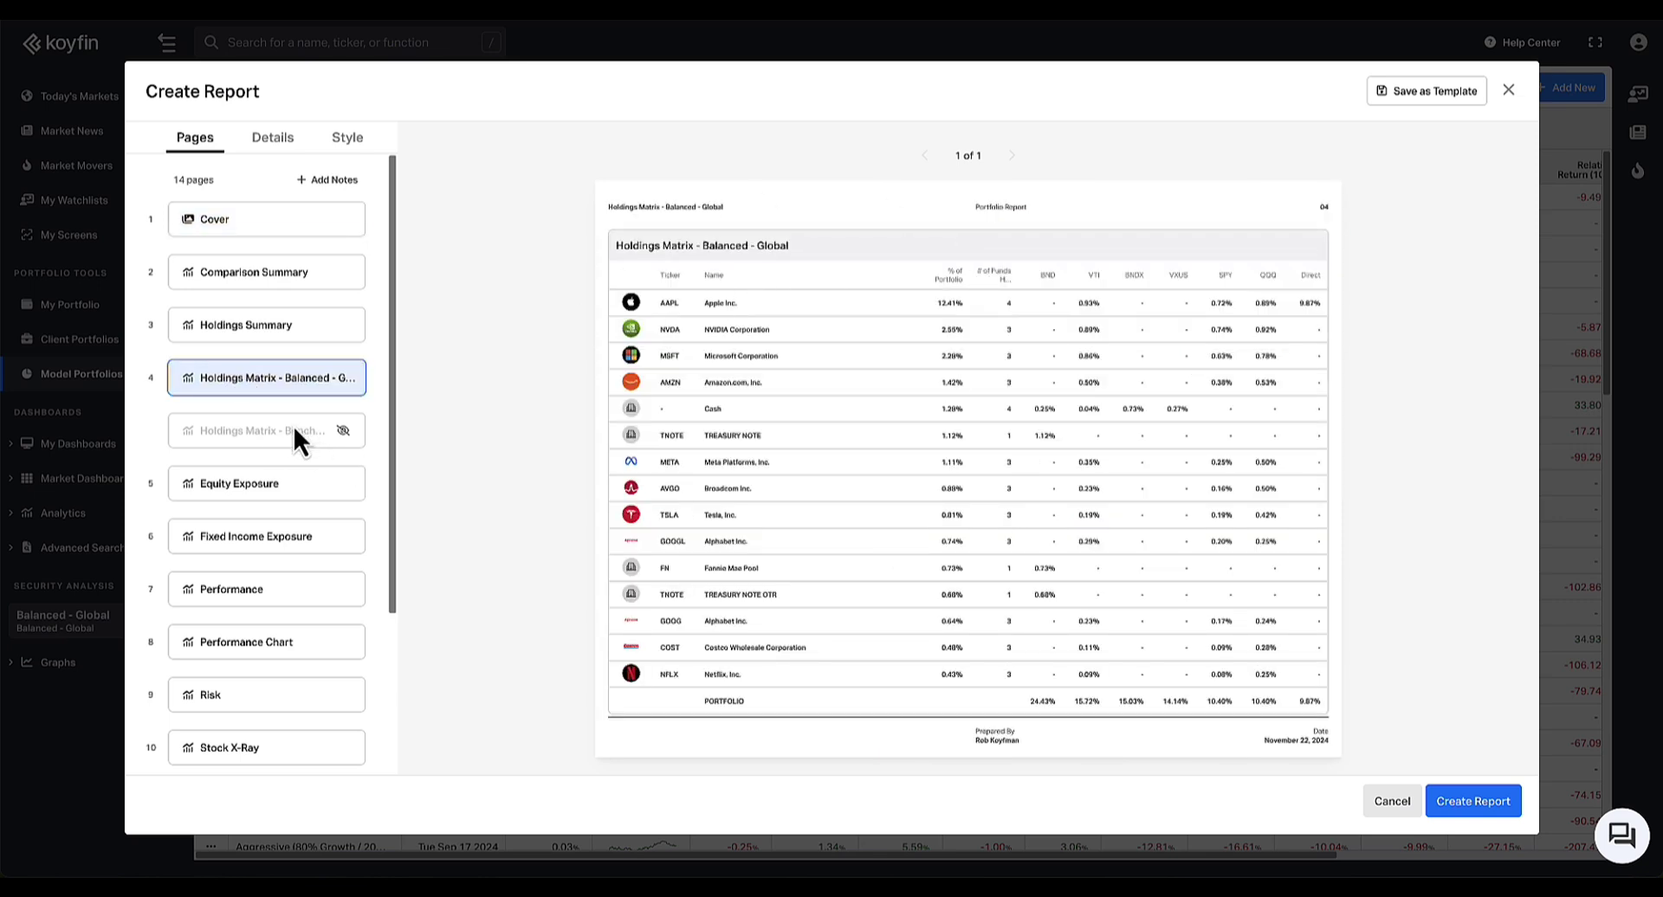
{"action": "left_click", "coordinate": [268, 490]}
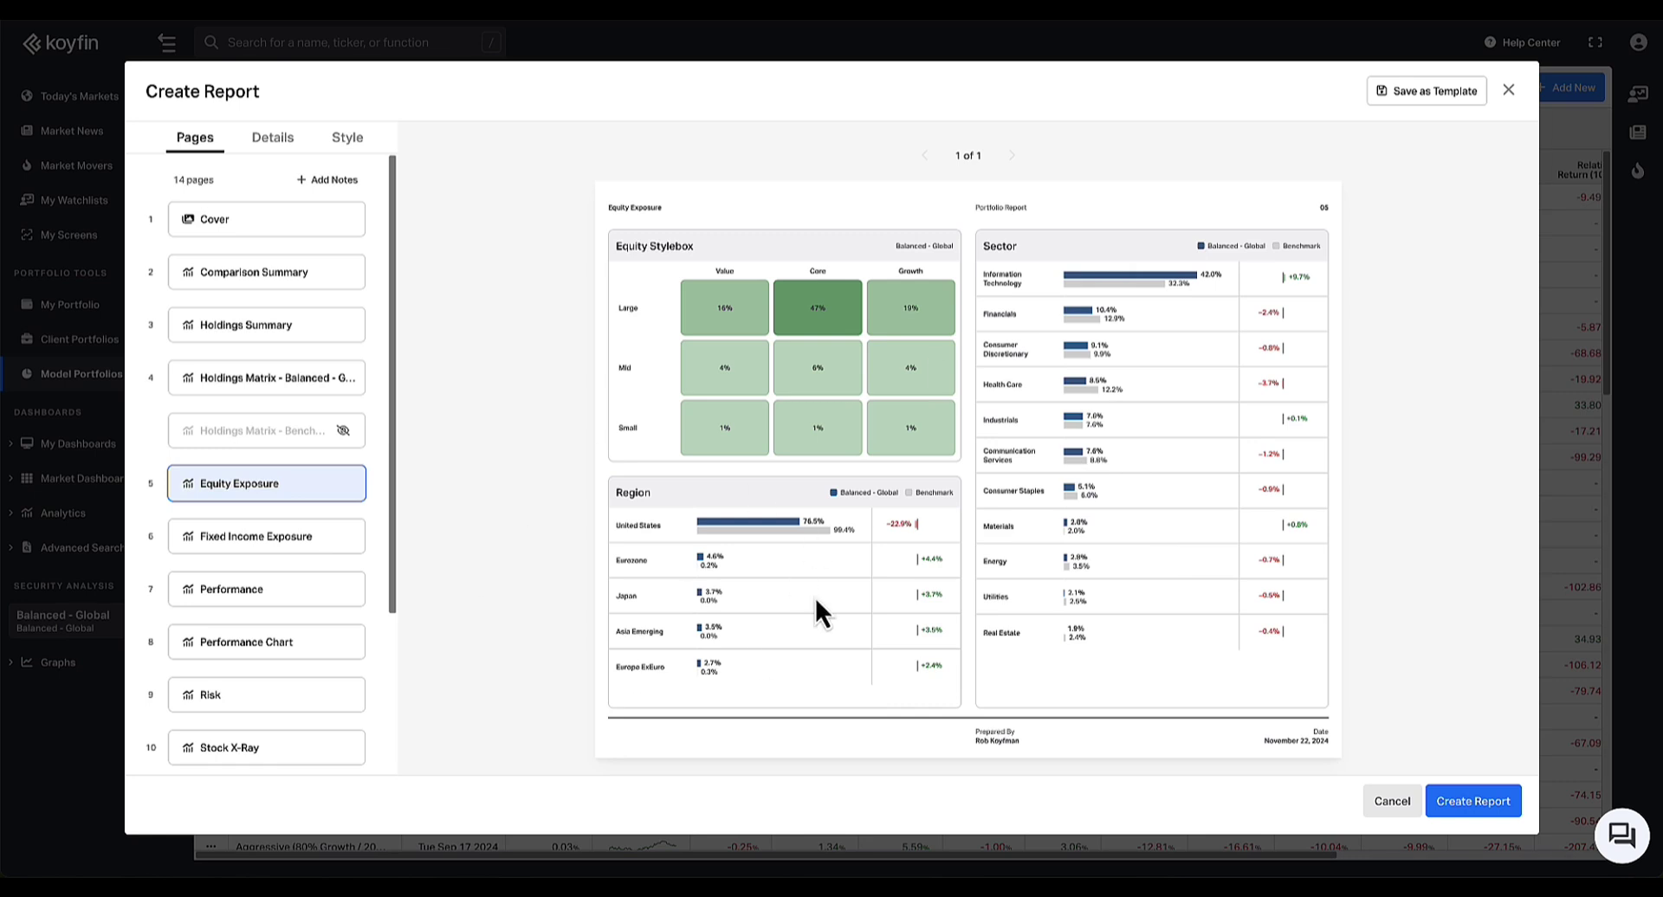
{"action": "left_click", "coordinate": [283, 540]}
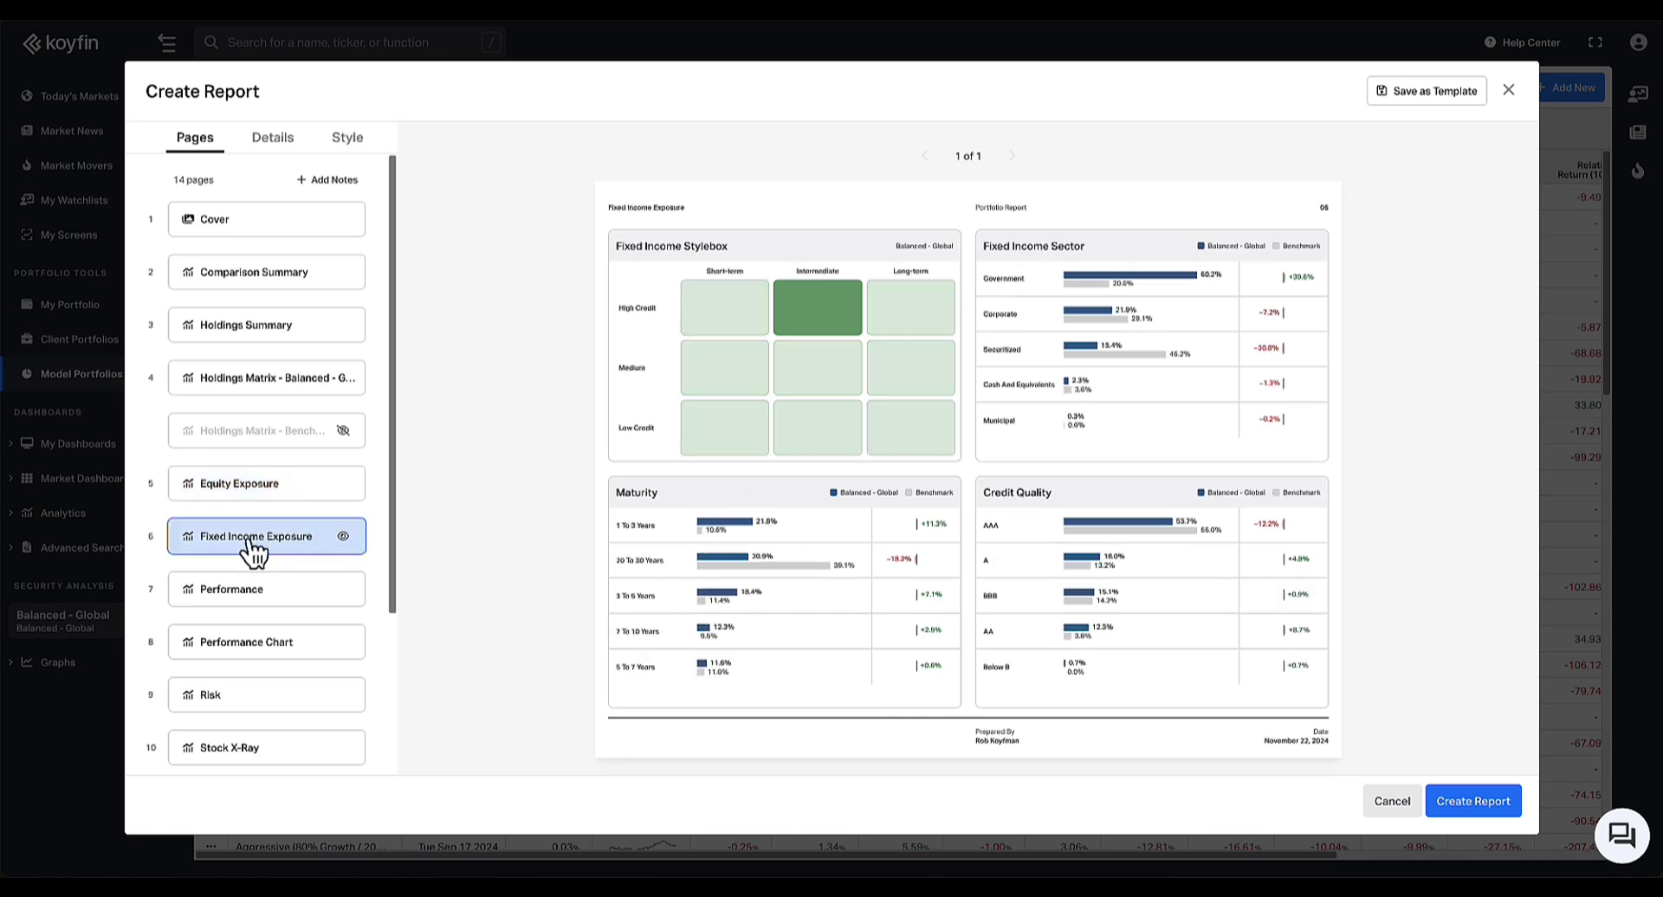
Preview the Performance and Performance Chart pages and move both directly after the Cover, with Performance first
{"action": "scroll", "coordinate": [260, 546], "scroll_direction": "down", "scroll_amount": 2}
{"action": "left_click", "coordinate": [256, 517]}
{"action": "left_click", "coordinate": [259, 569]}
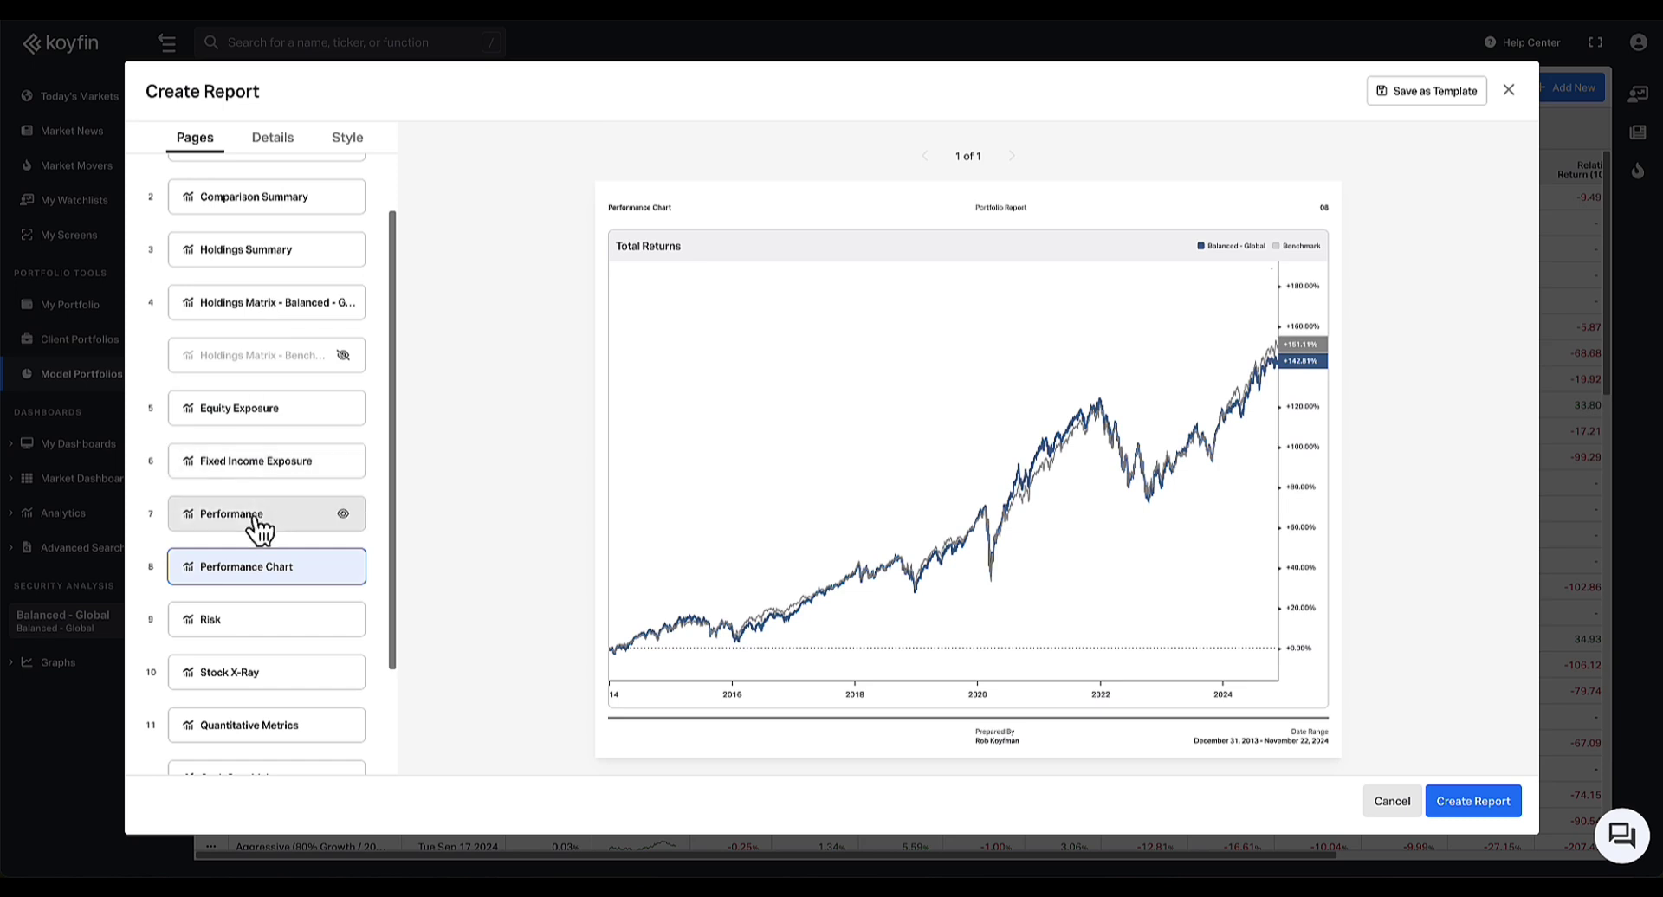
{"action": "left_click_drag", "start_coordinate": [257, 522], "coordinate": [265, 273]}
{"action": "left_click_drag", "start_coordinate": [292, 653], "coordinate": [304, 341]}
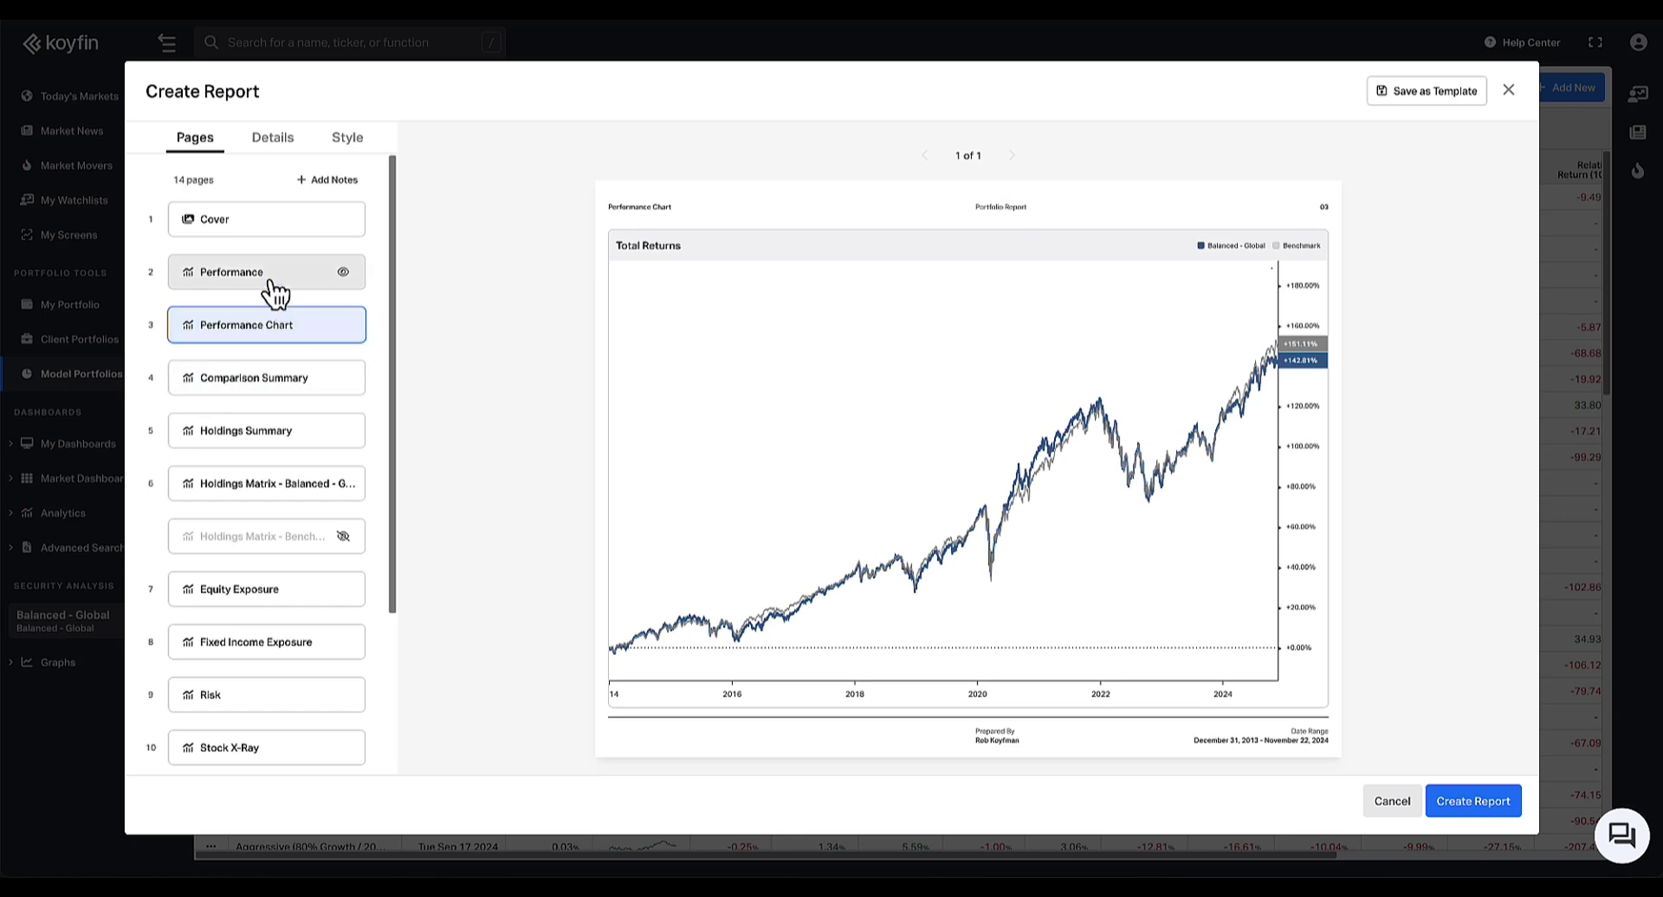
Preview the report's Equity Exposure, Risk, Stock X-Ray, Quantitative Metrics, Cash Sensitivity and Fee Sensitivity pages
{"action": "scroll", "coordinate": [224, 517], "scroll_direction": "down", "scroll_amount": 5}
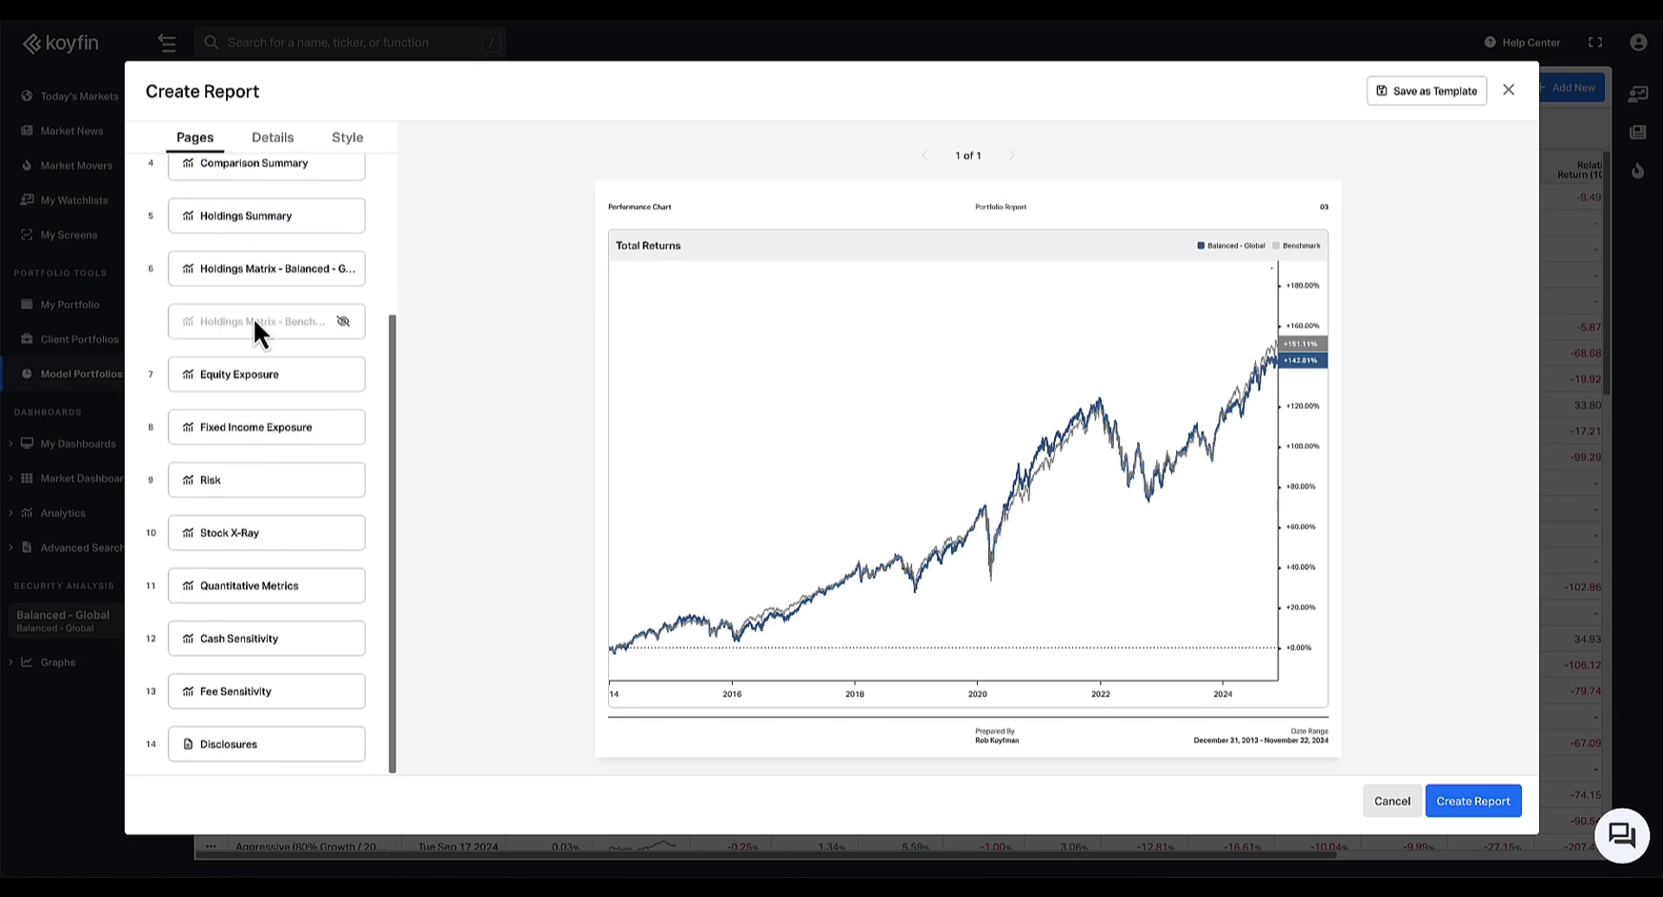
{"action": "left_click", "coordinate": [260, 377]}
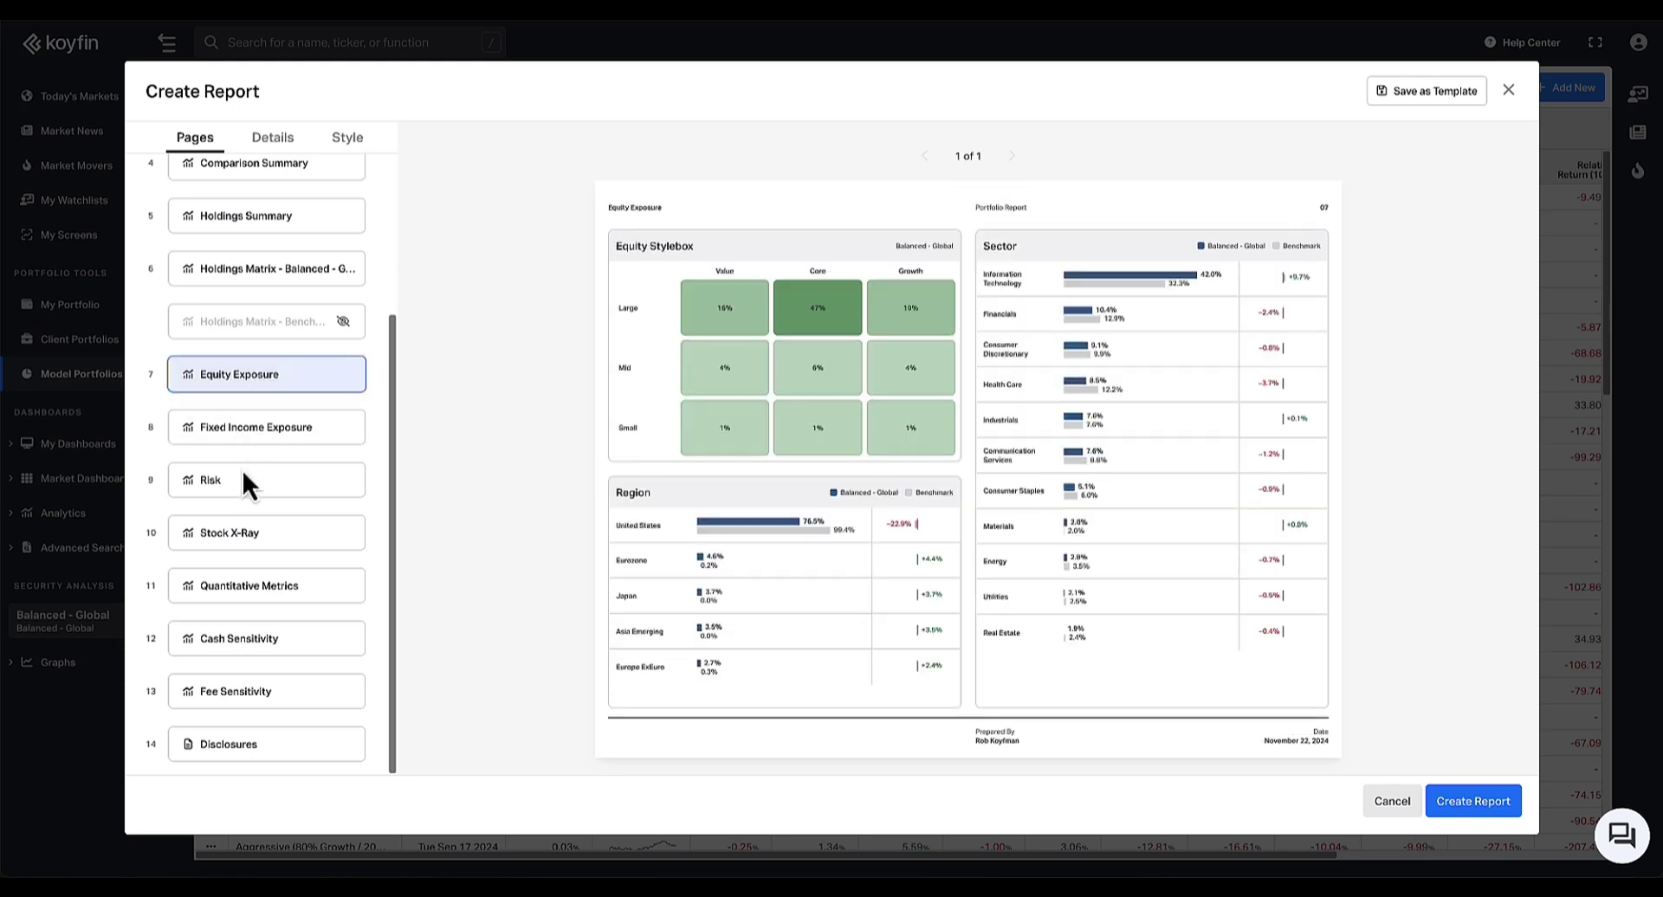
{"action": "left_click", "coordinate": [248, 485]}
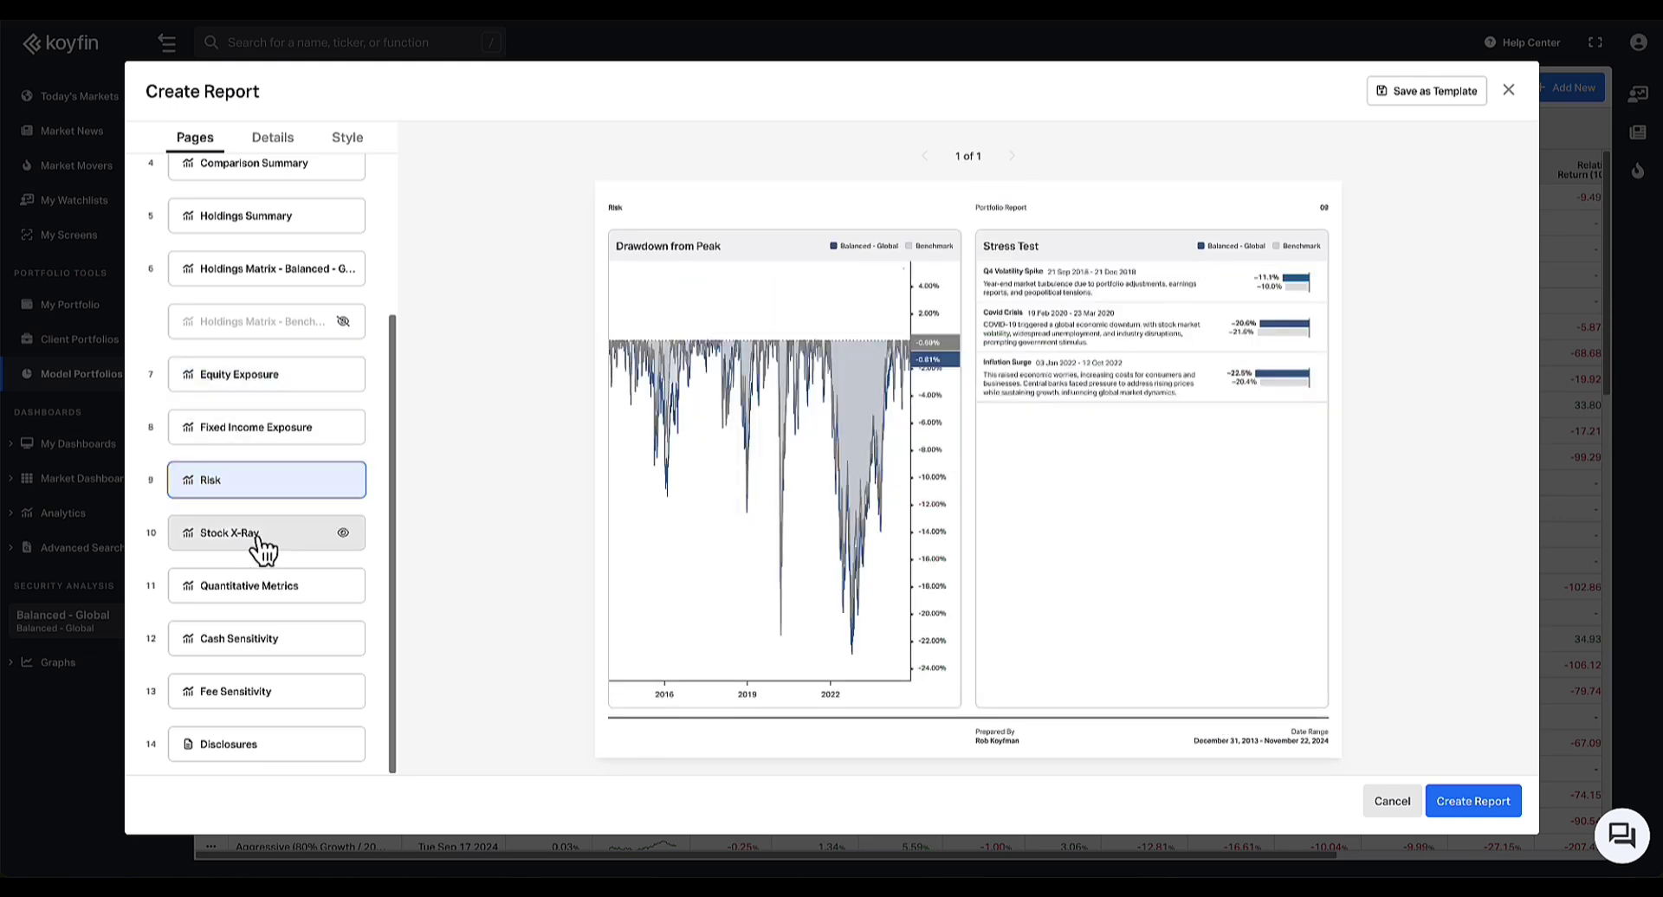
{"action": "left_click", "coordinate": [328, 544]}
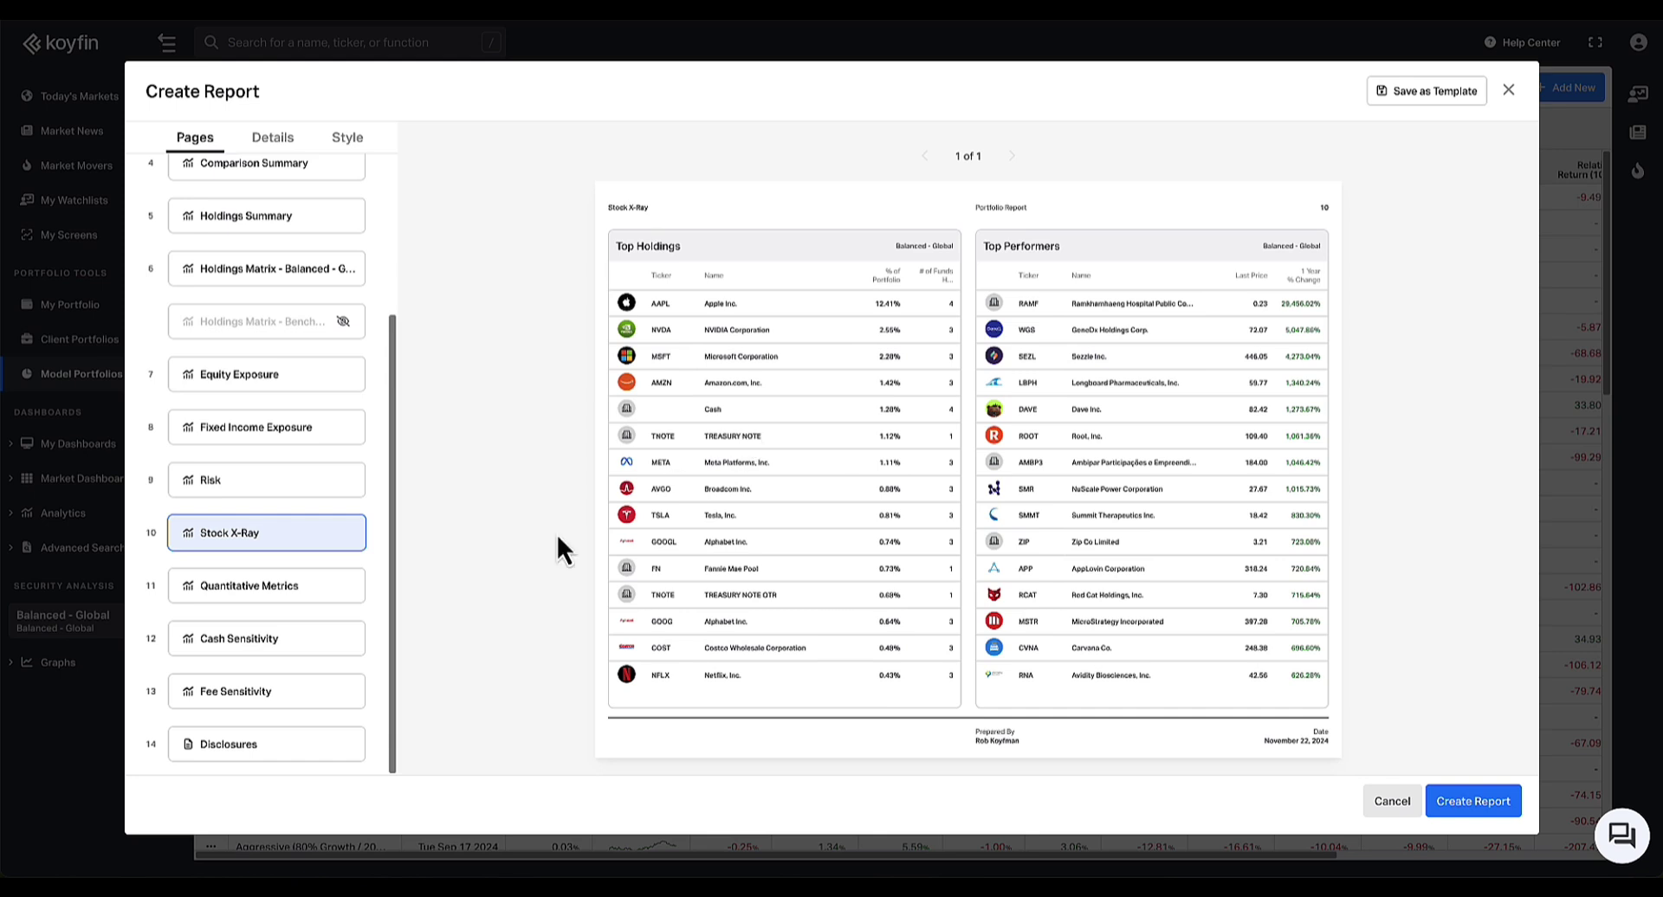
{"action": "left_click", "coordinate": [238, 591]}
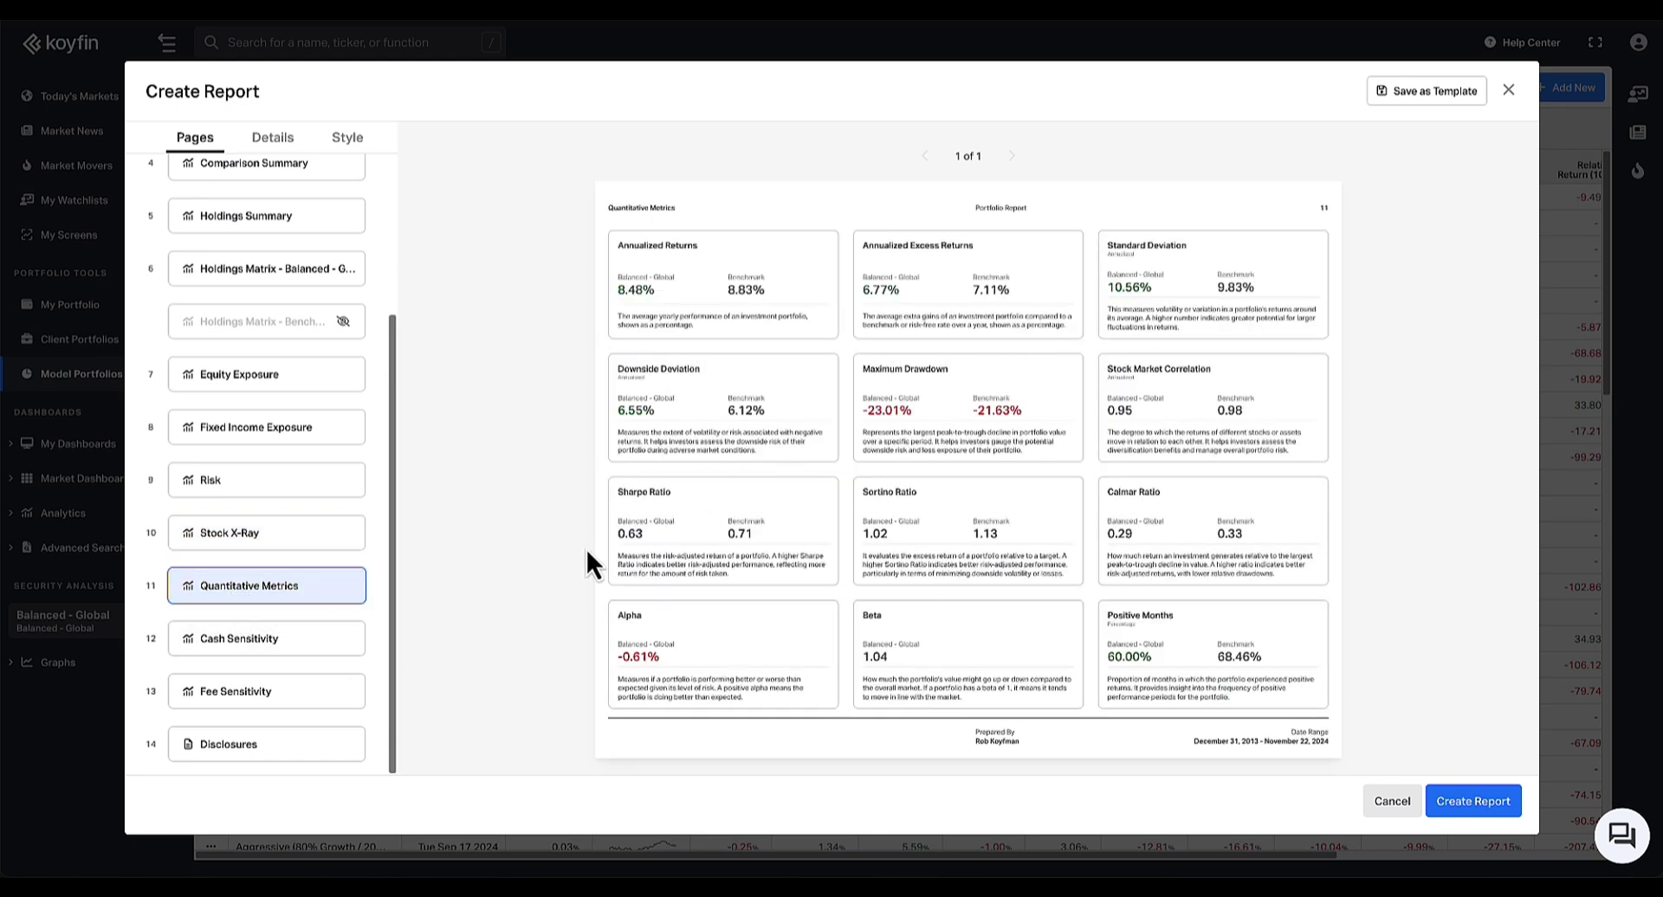
{"action": "left_click", "coordinate": [272, 642]}
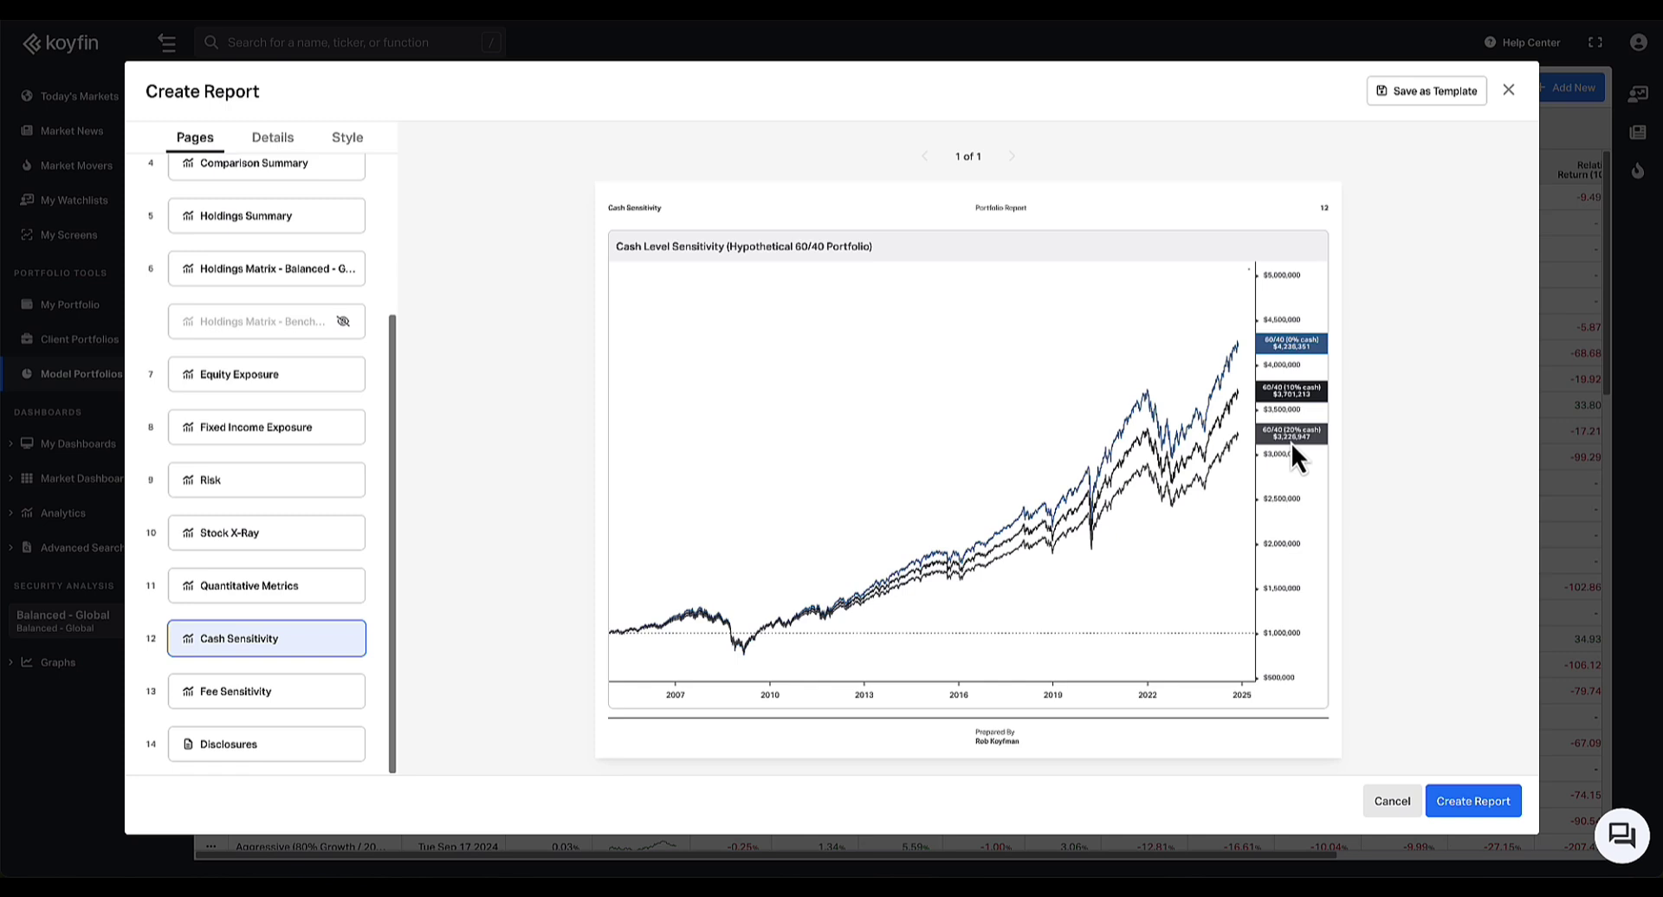
{"action": "left_click", "coordinate": [245, 698]}
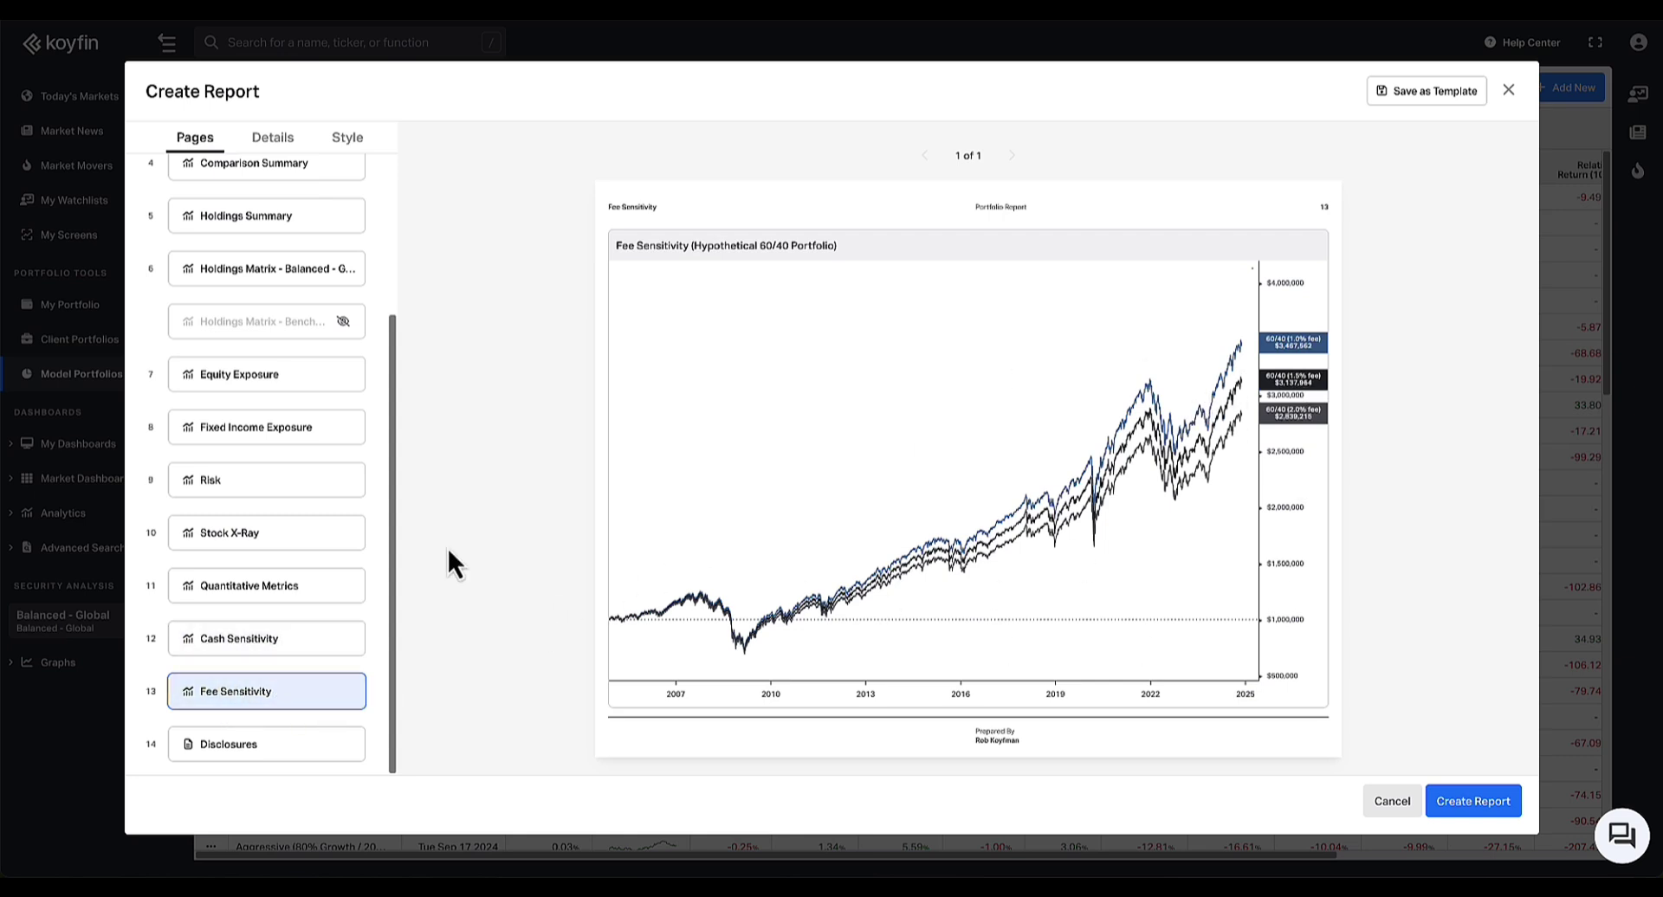
Examine the editable text of the report's Disclosures page and close it without saving
{"action": "left_click", "coordinate": [239, 750]}
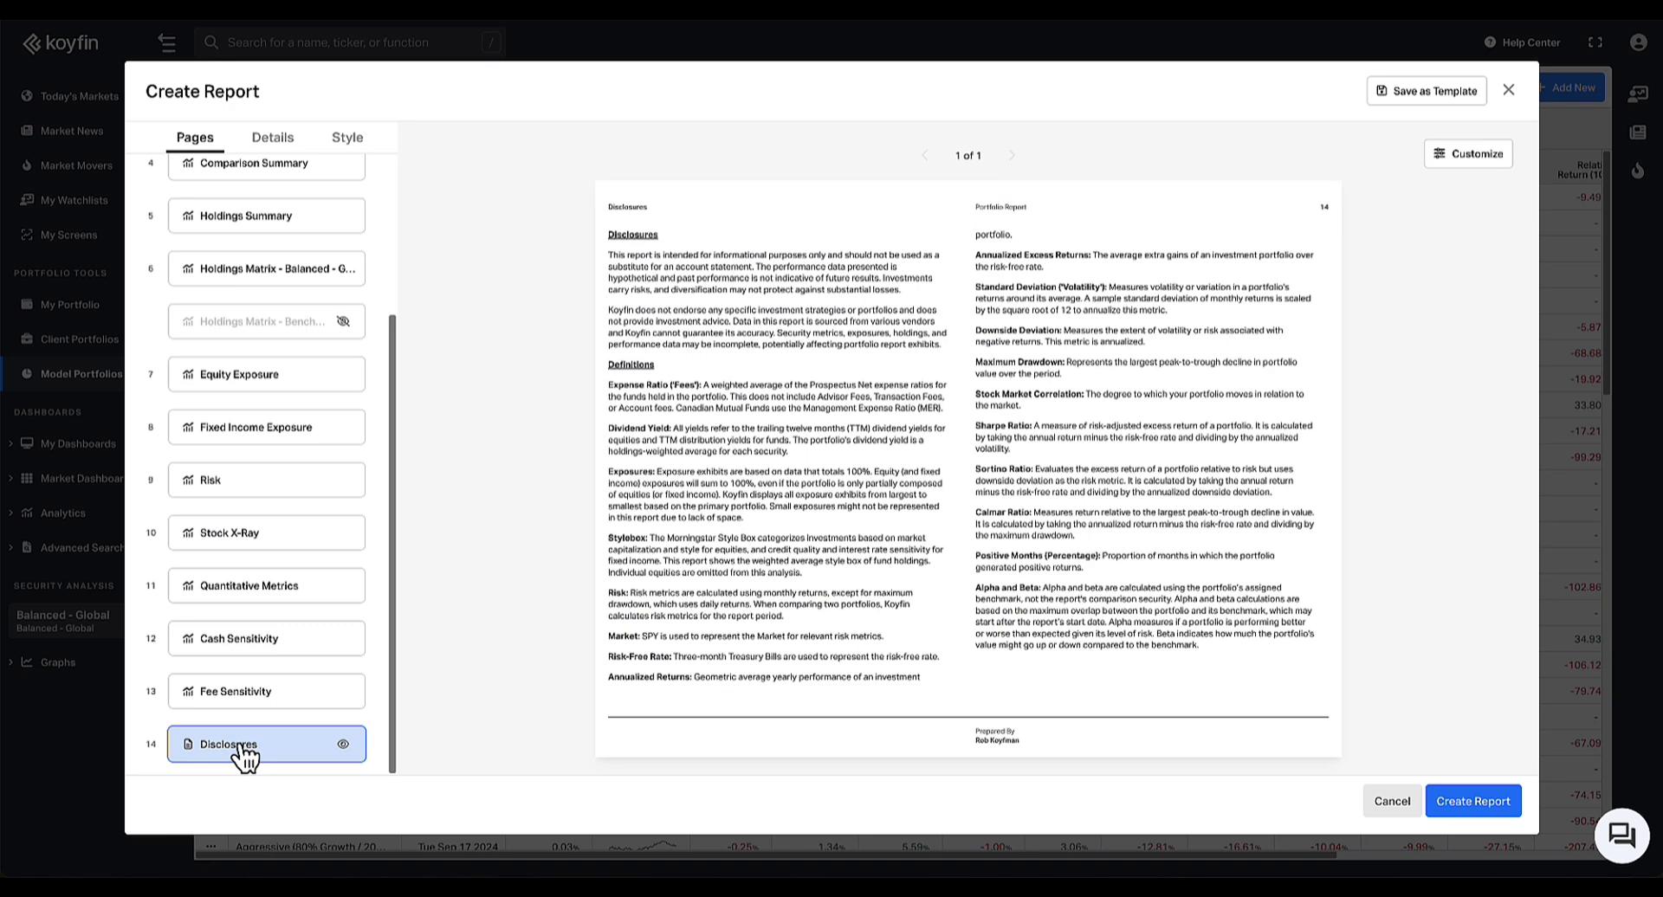
{"action": "left_click", "coordinate": [1482, 158]}
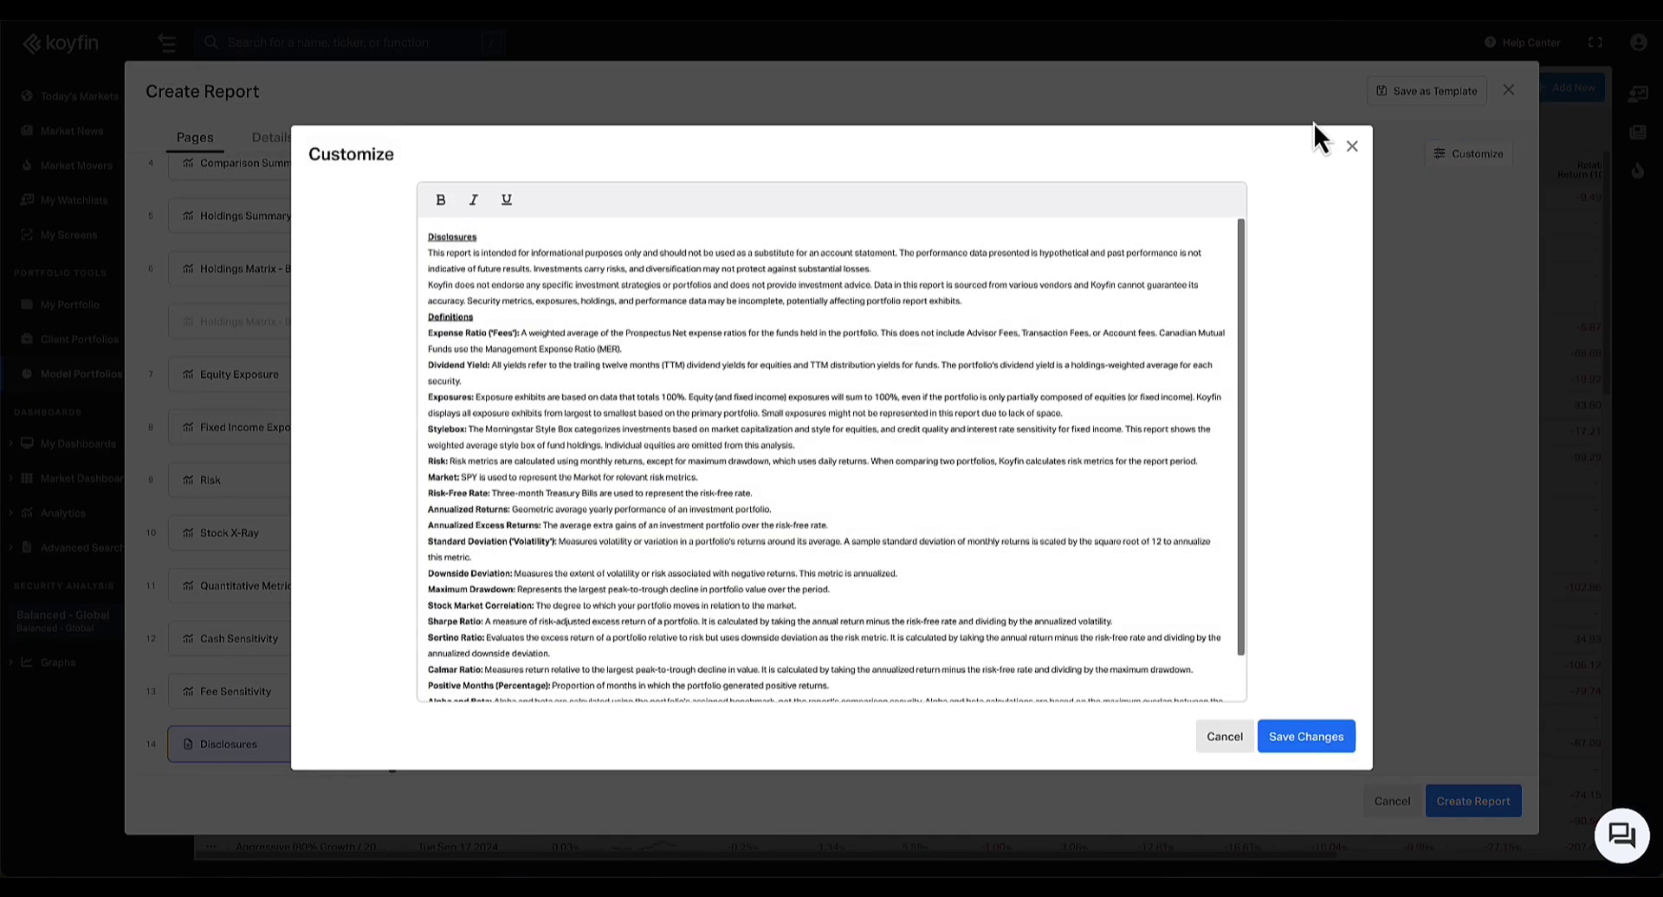
{"action": "left_click_drag", "start_coordinate": [481, 255], "coordinate": [756, 727]}
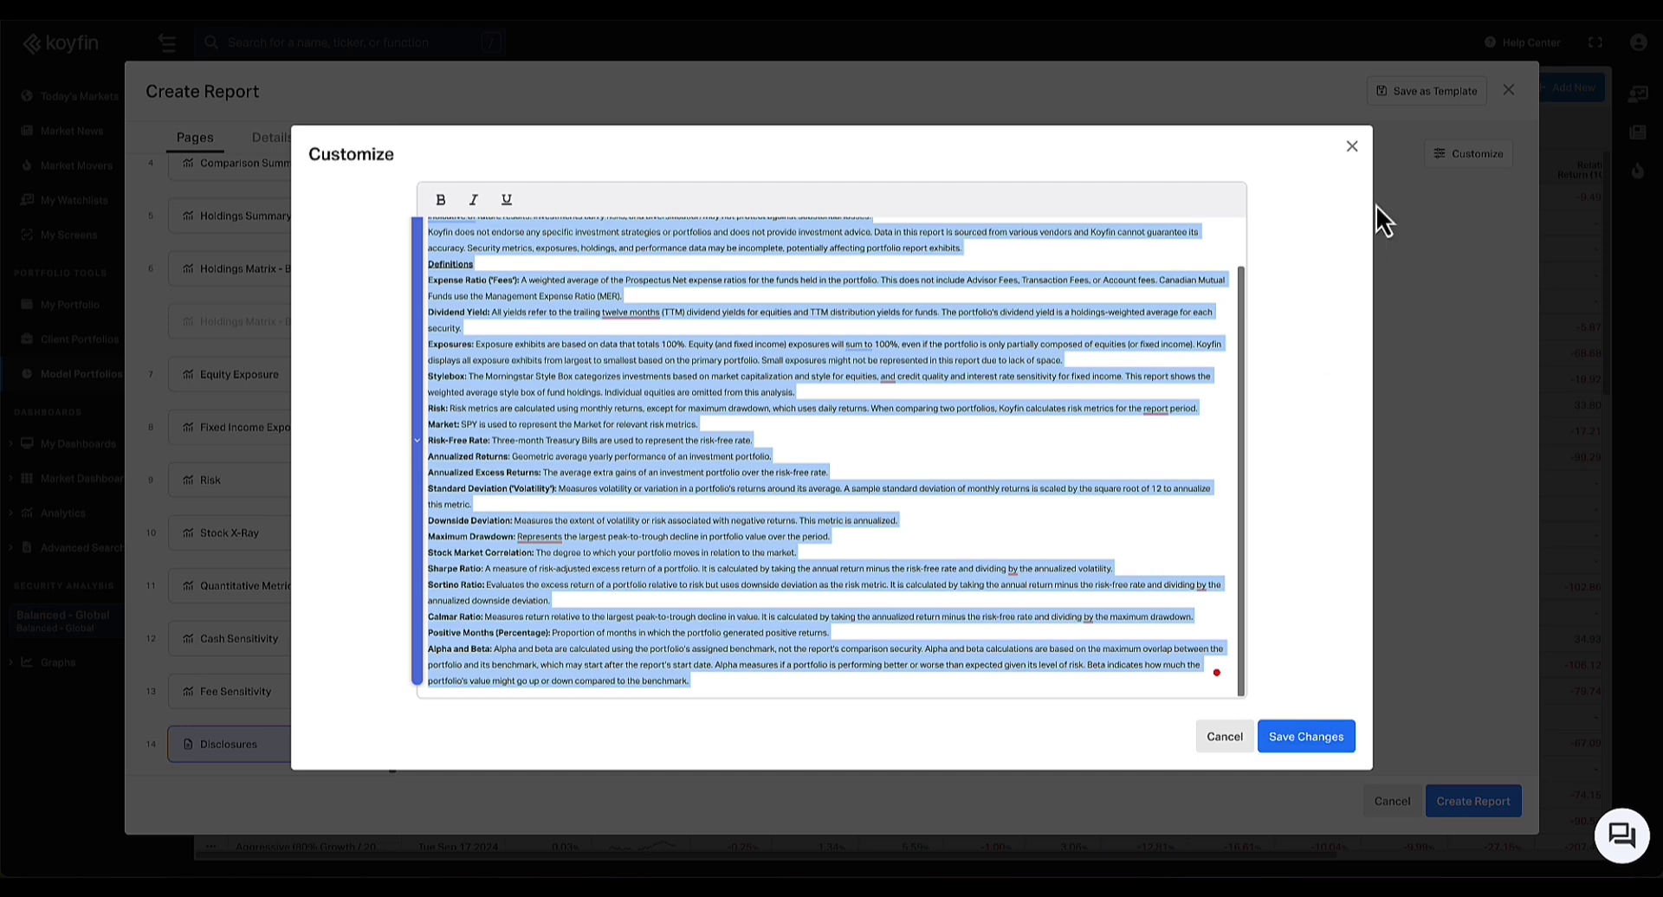
{"action": "left_click", "coordinate": [1356, 149]}
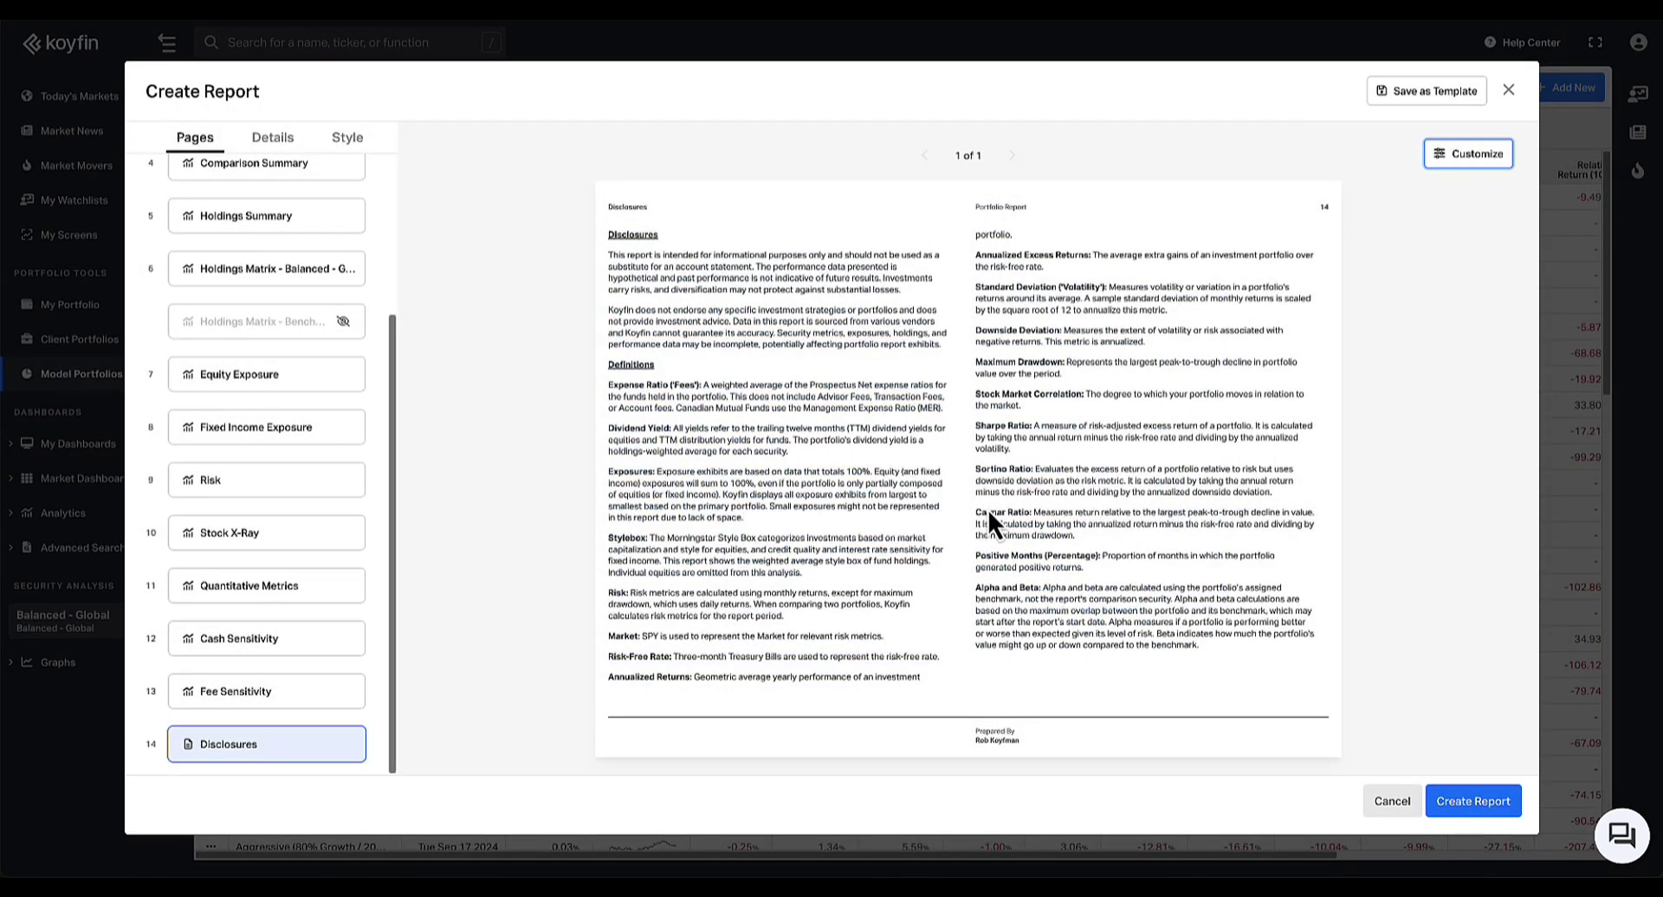
Add a Notes page to the report and save "Summary Paragraph" as its body text
{"action": "scroll", "coordinate": [327, 438], "scroll_direction": "up", "scroll_amount": 5}
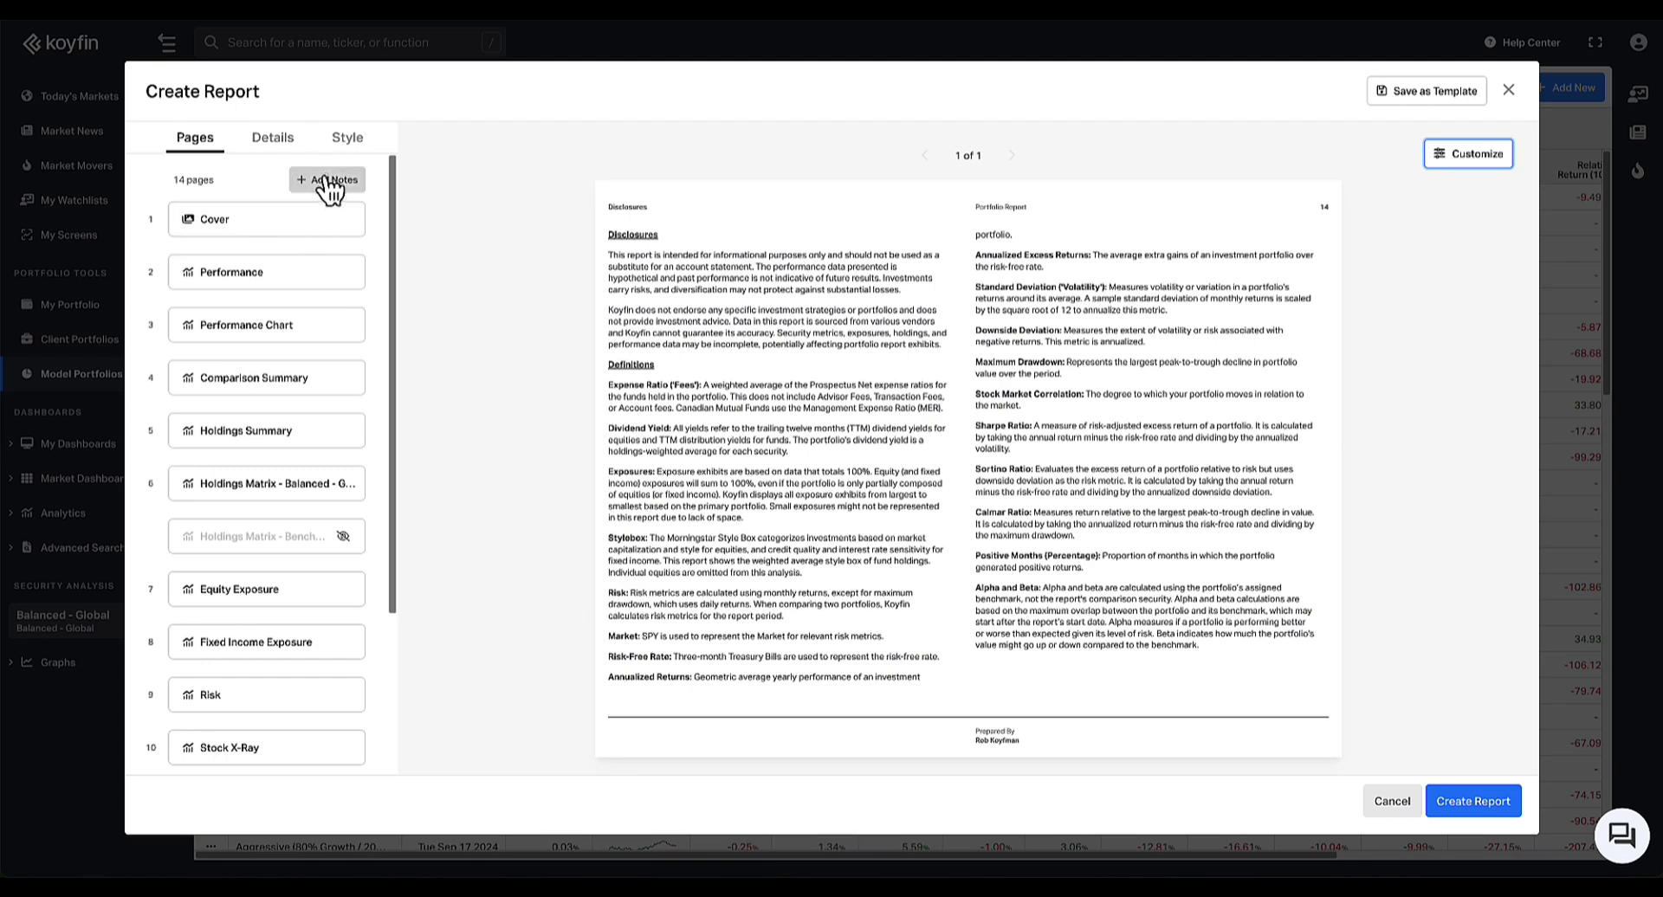
{"action": "left_click", "coordinate": [329, 182]}
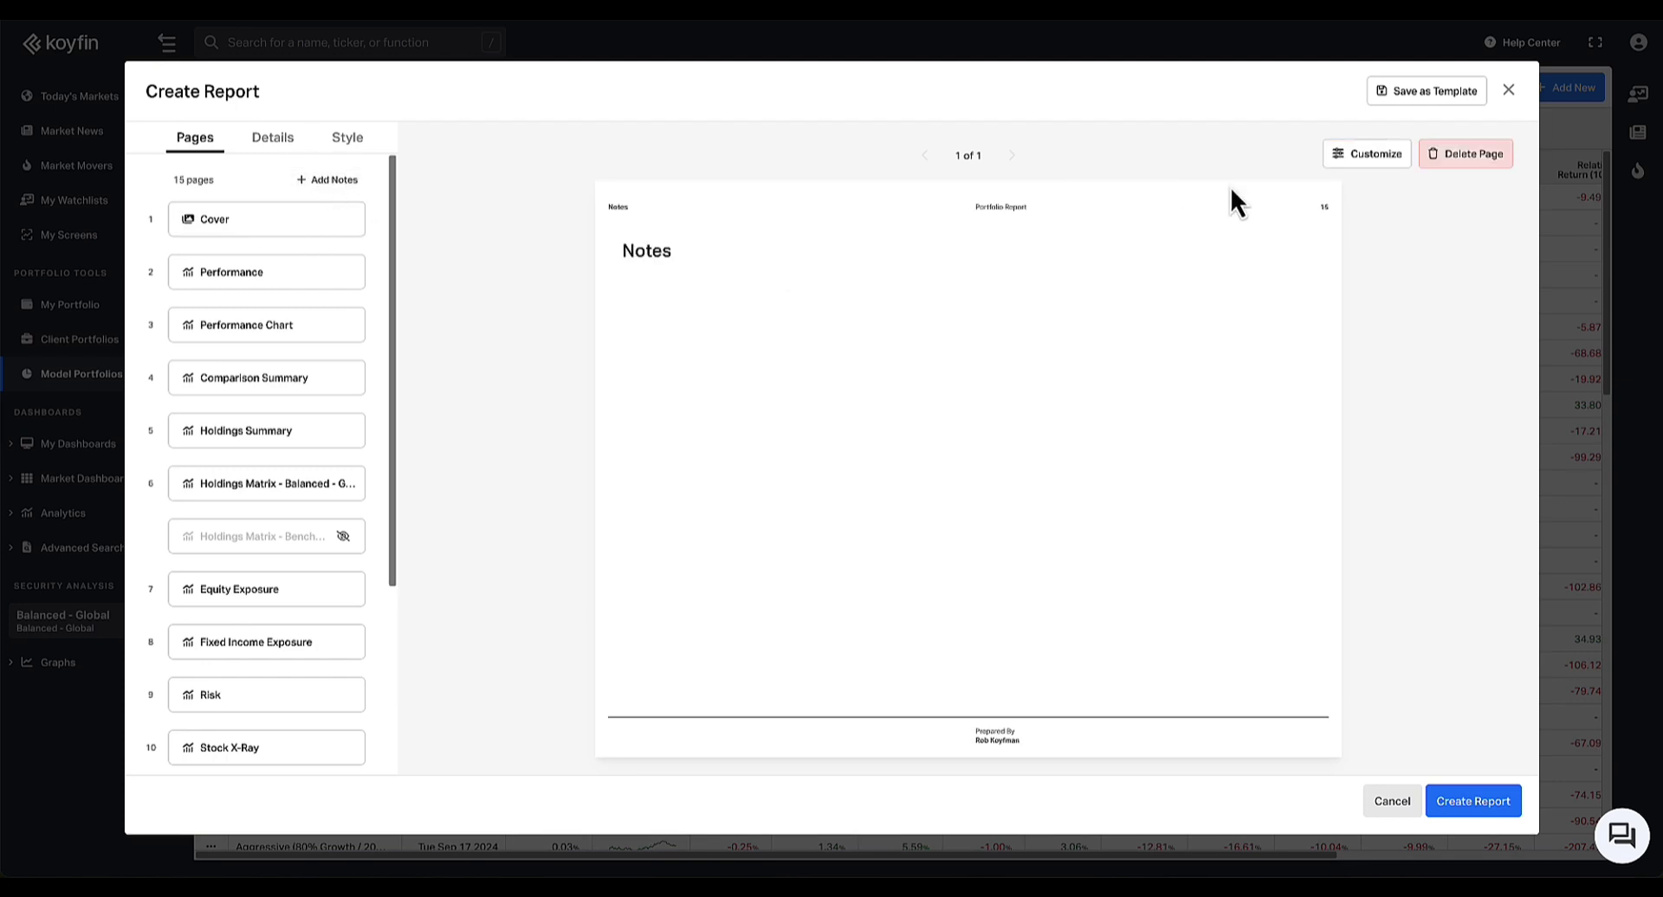
{"action": "left_click", "coordinate": [1365, 156]}
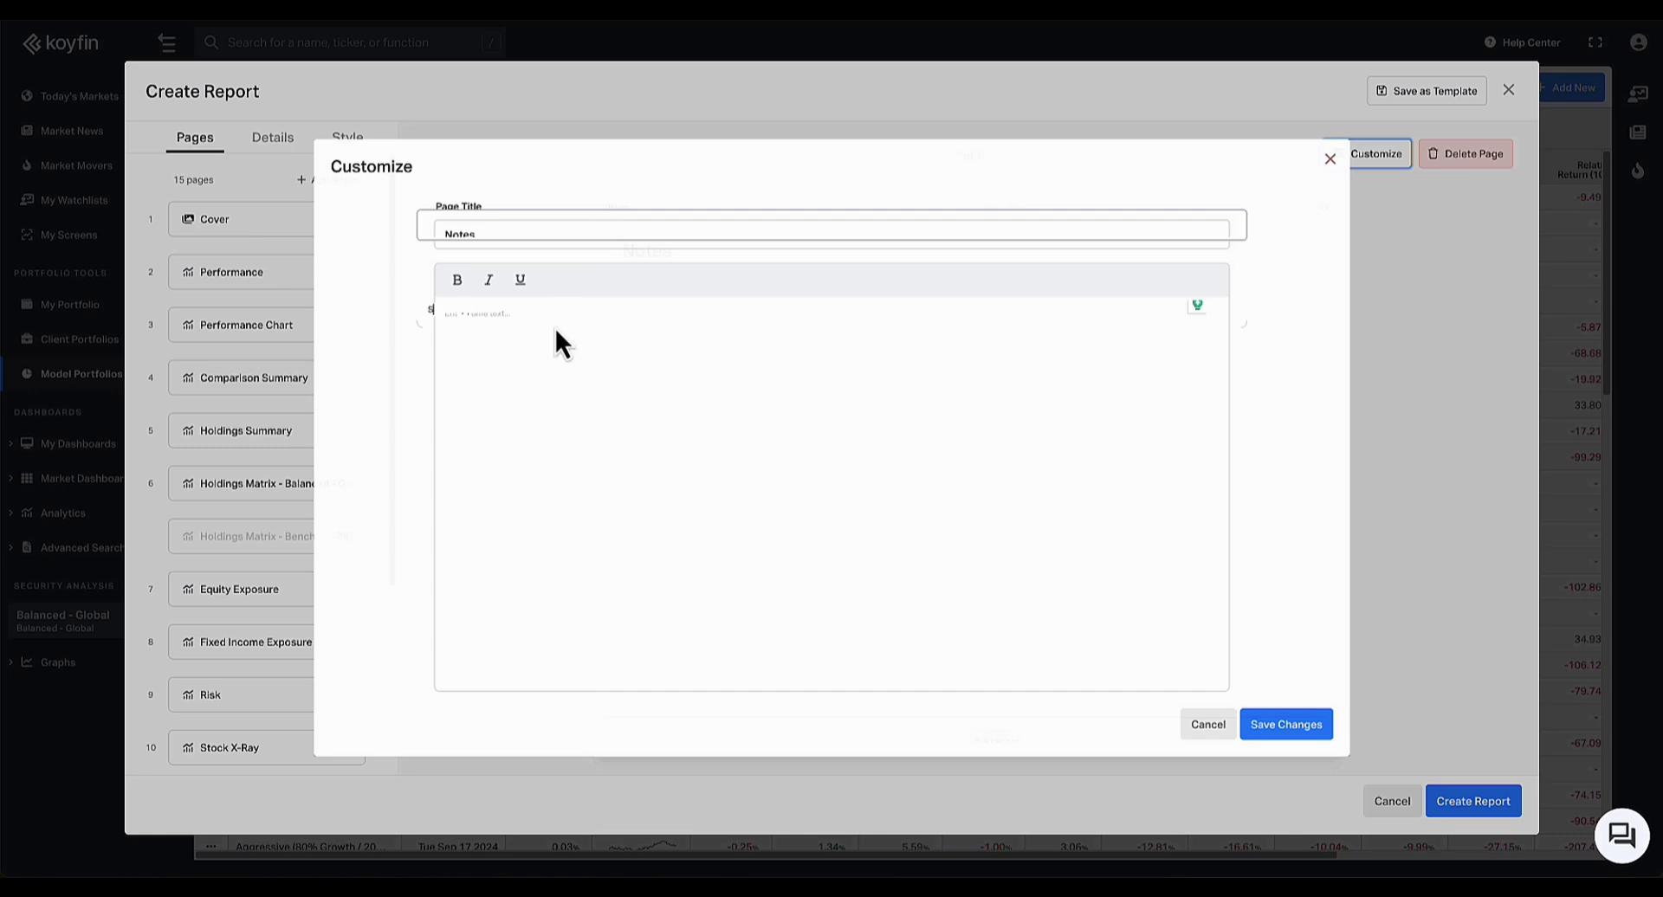
{"action": "type", "text": "ummary Paragraph"}
{"action": "left_click", "coordinate": [1299, 732]}
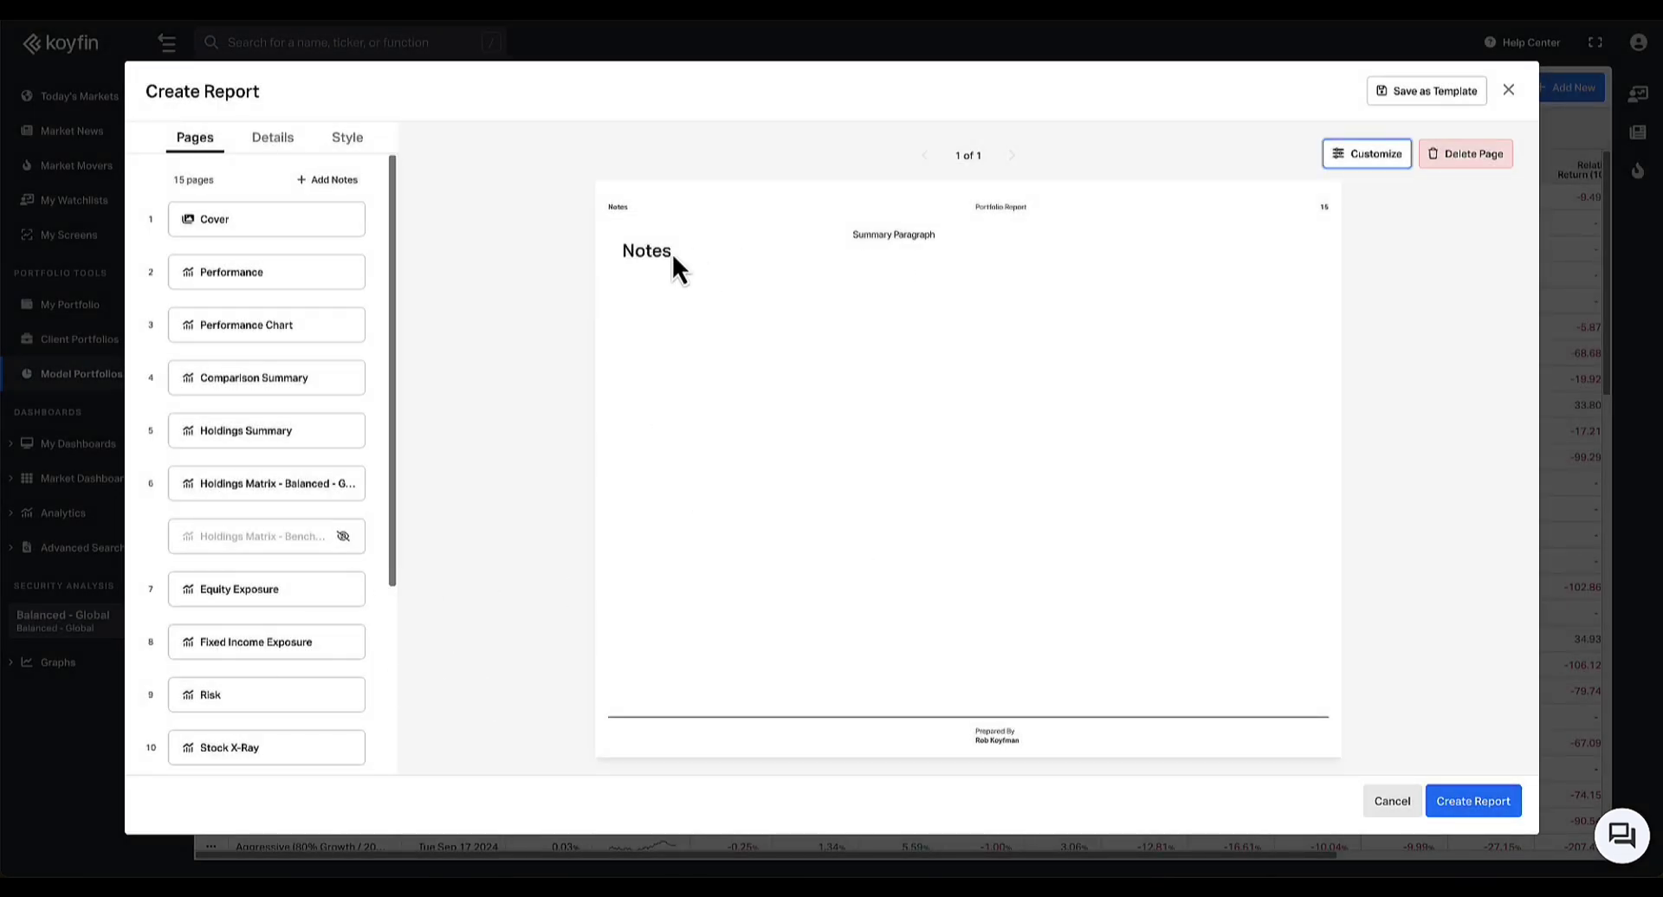
{"action": "scroll", "coordinate": [326, 517], "scroll_direction": "down", "scroll_amount": 3}
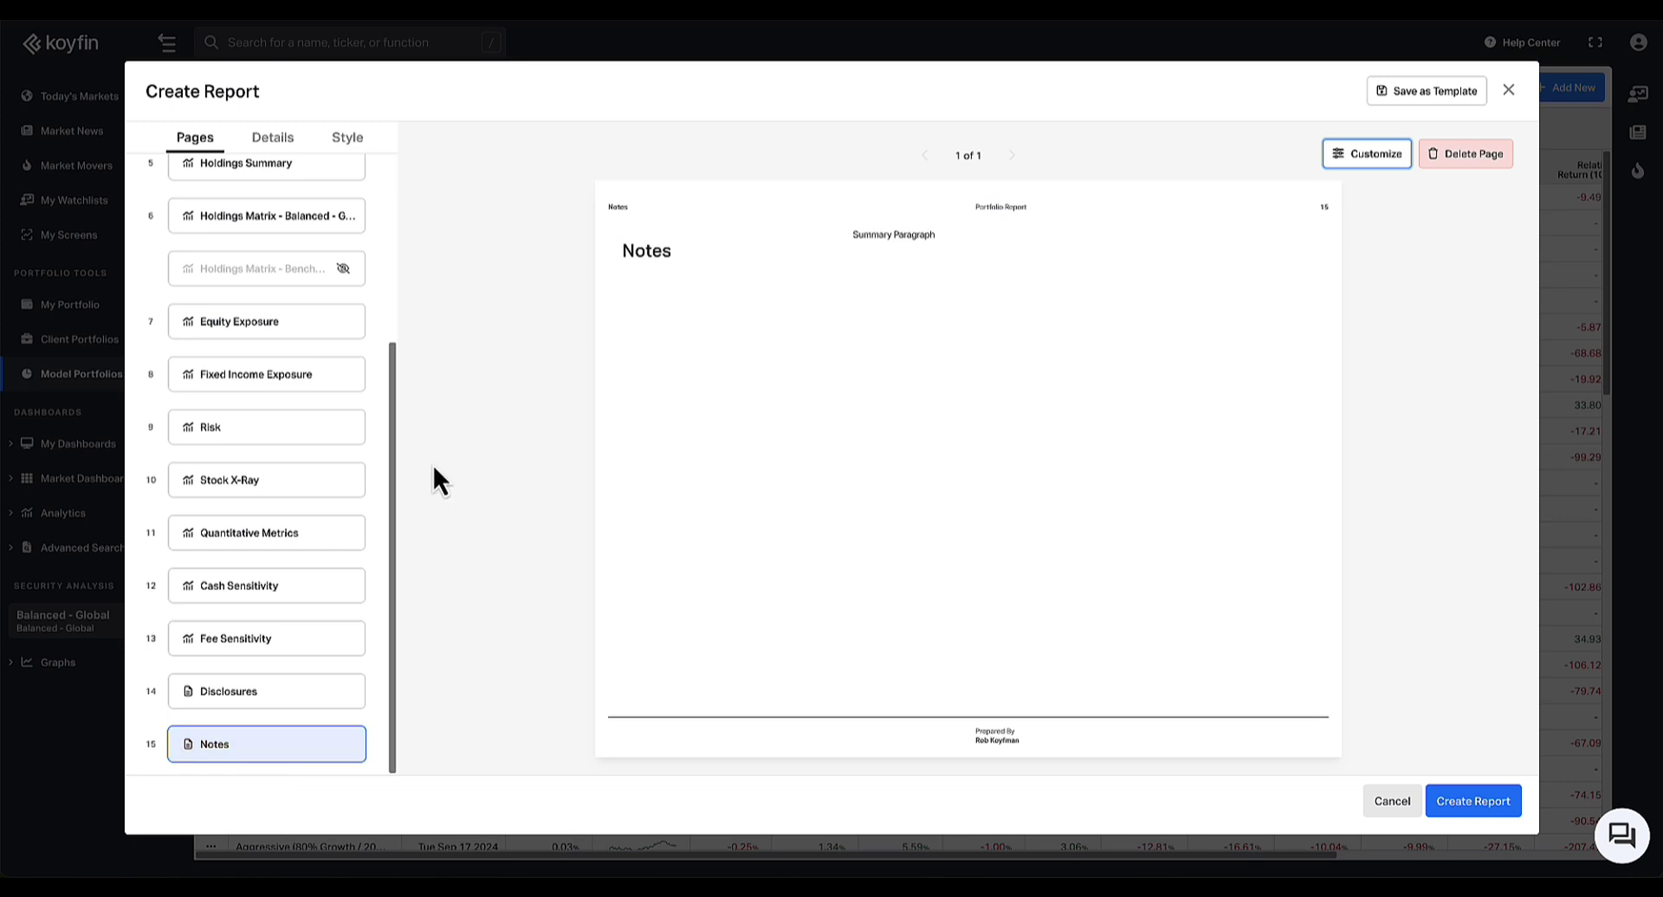
{"action": "scroll", "coordinate": [286, 371], "scroll_direction": "up", "scroll_amount": 3}
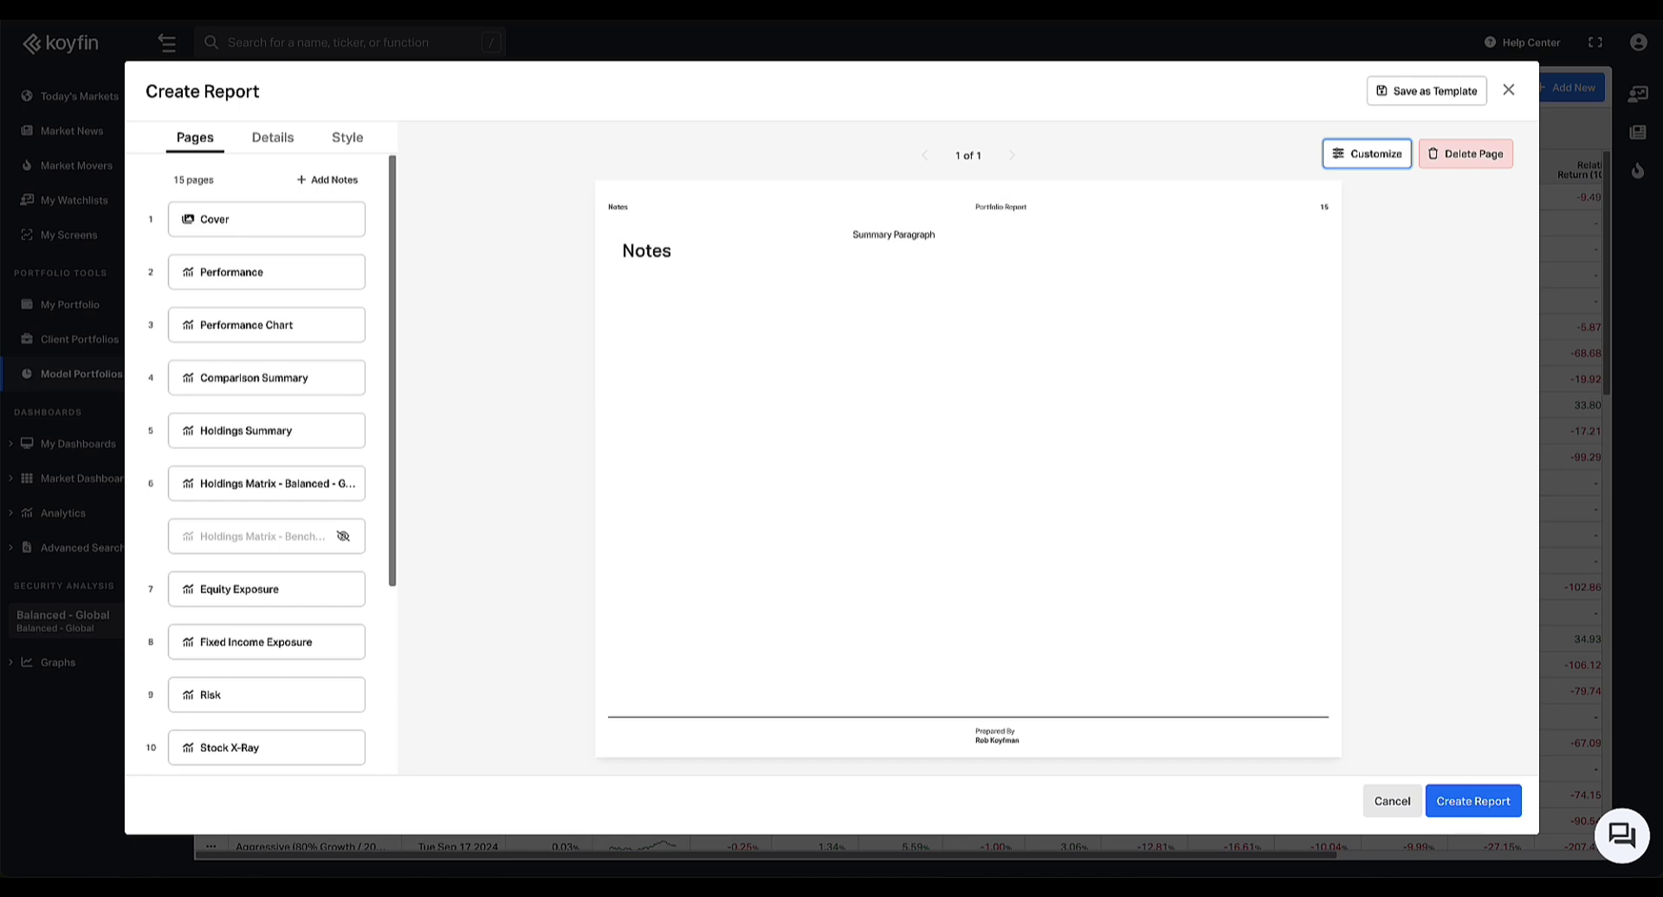
Generate the report's print preview, cancel printing, and close the report editor
{"action": "left_click", "coordinate": [1470, 807]}
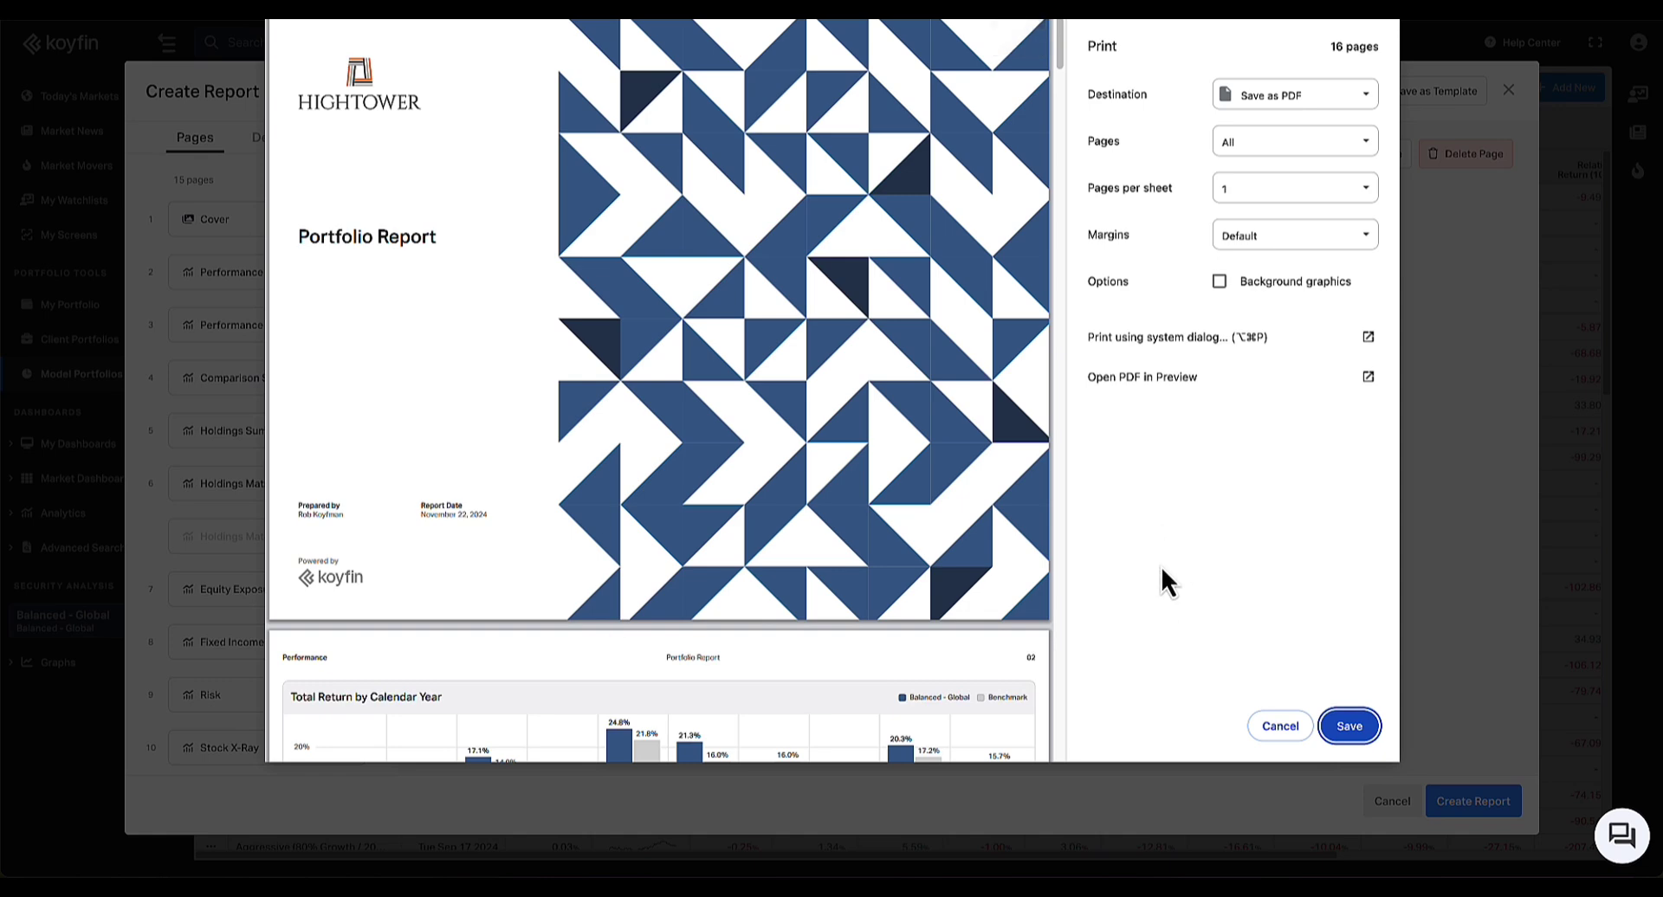
{"action": "left_click", "coordinate": [1280, 726]}
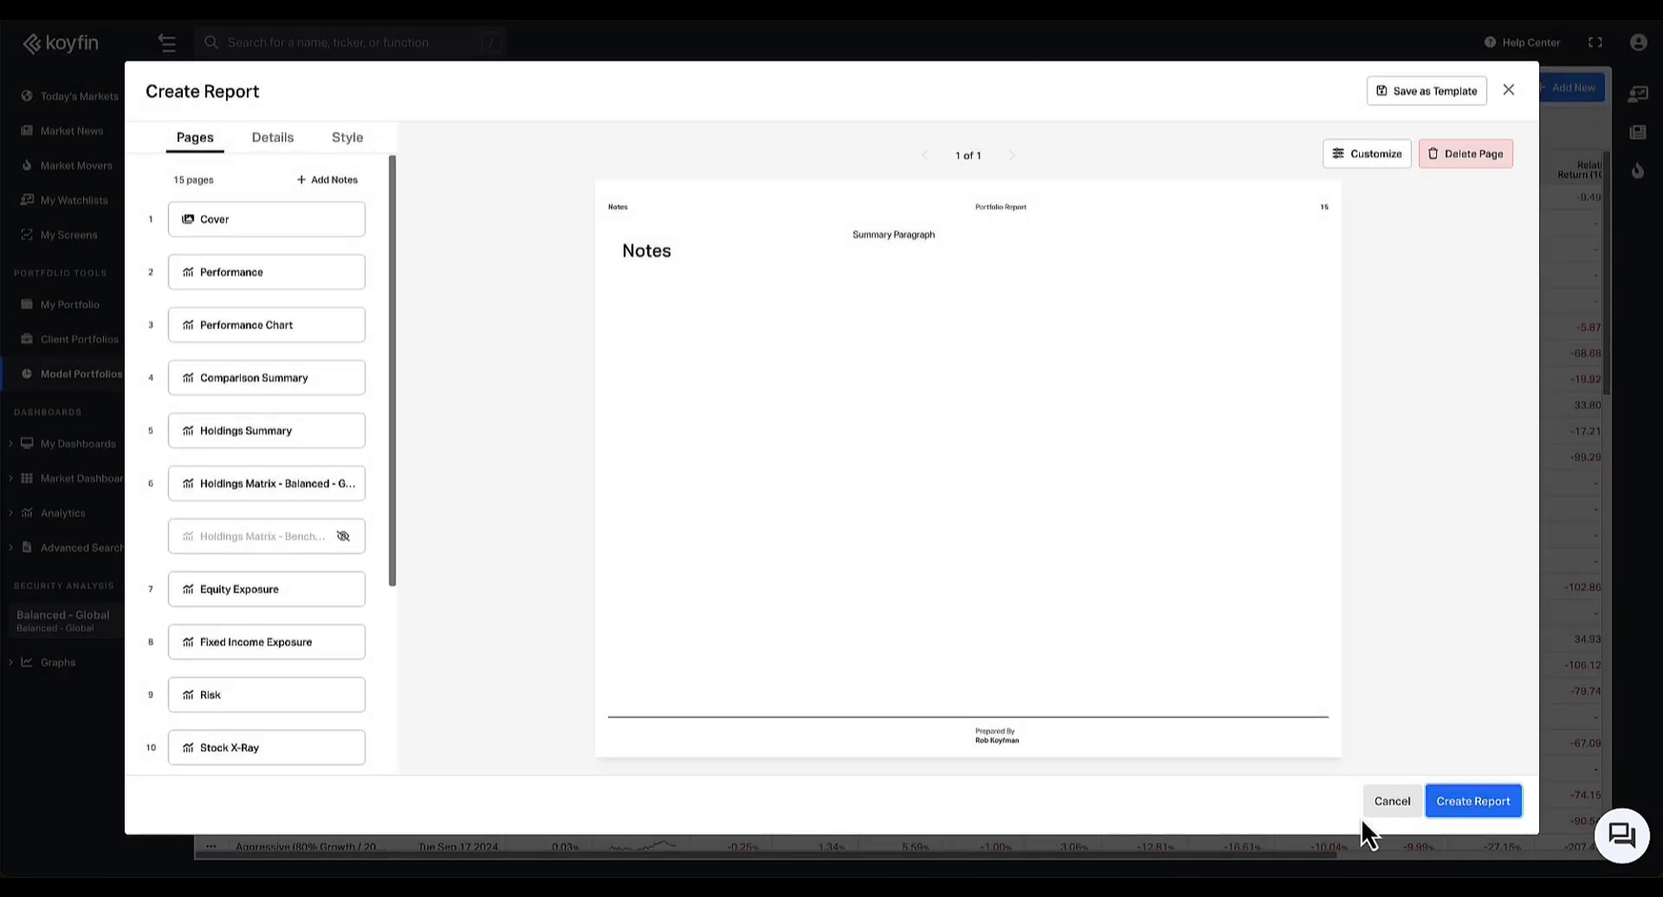
{"action": "left_click", "coordinate": [1385, 806]}
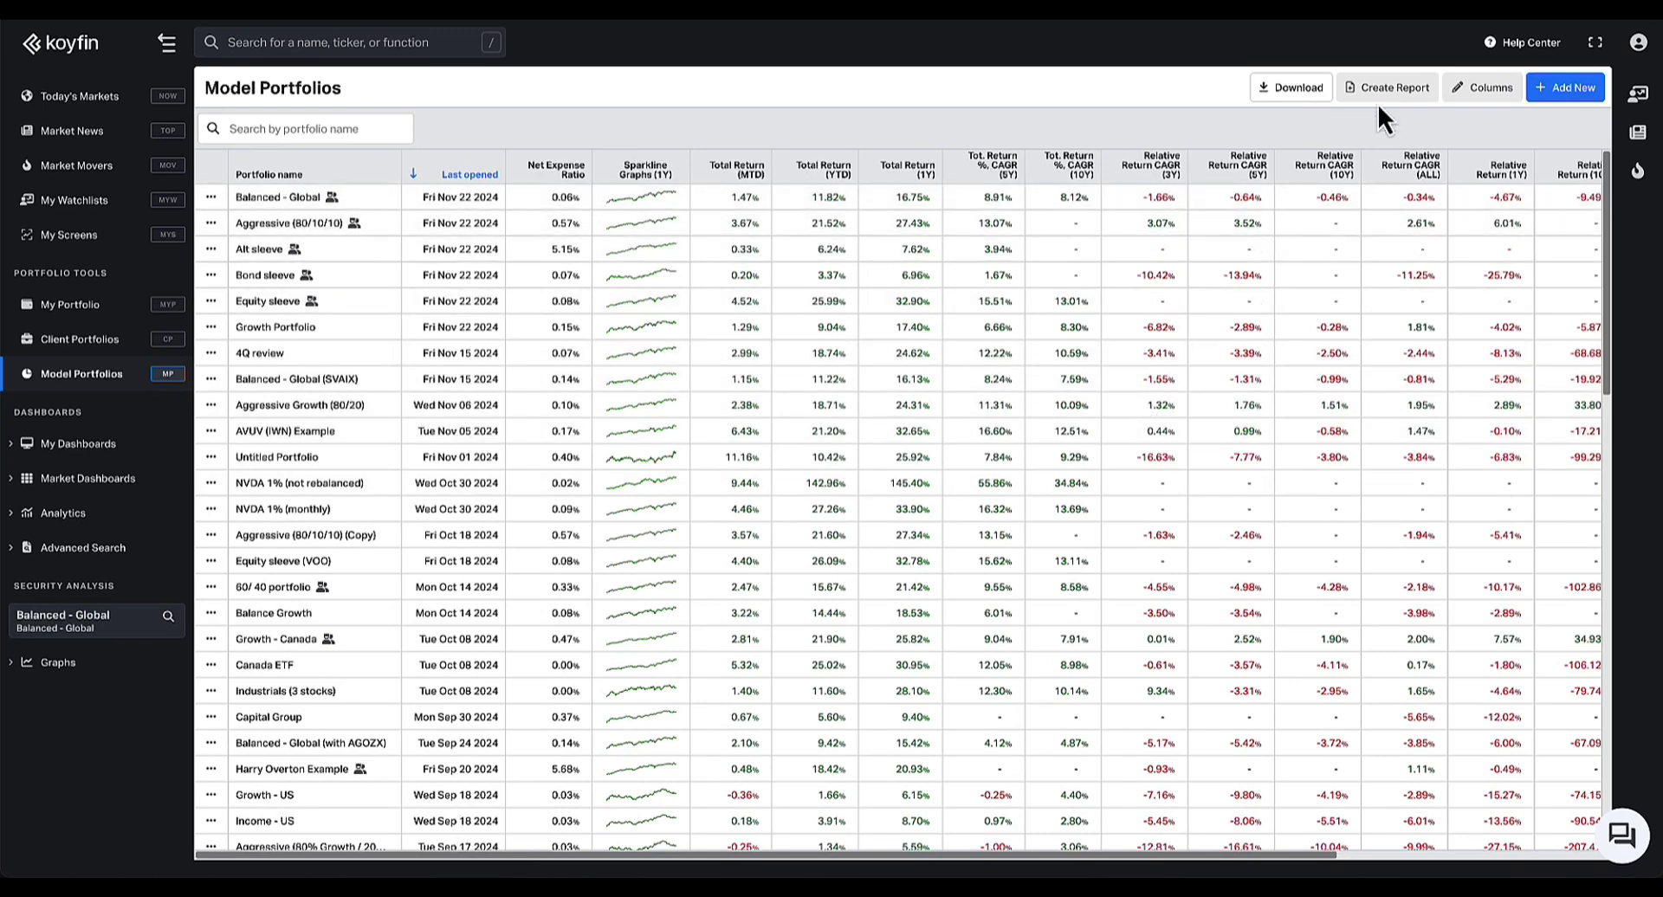
Start a new report with the Aggressive Growth (80/20) model portfolio as the primary portfolio, displayed as Proposed Portfolio
{"action": "left_click", "coordinate": [1386, 88]}
{"action": "left_click", "coordinate": [605, 353]}
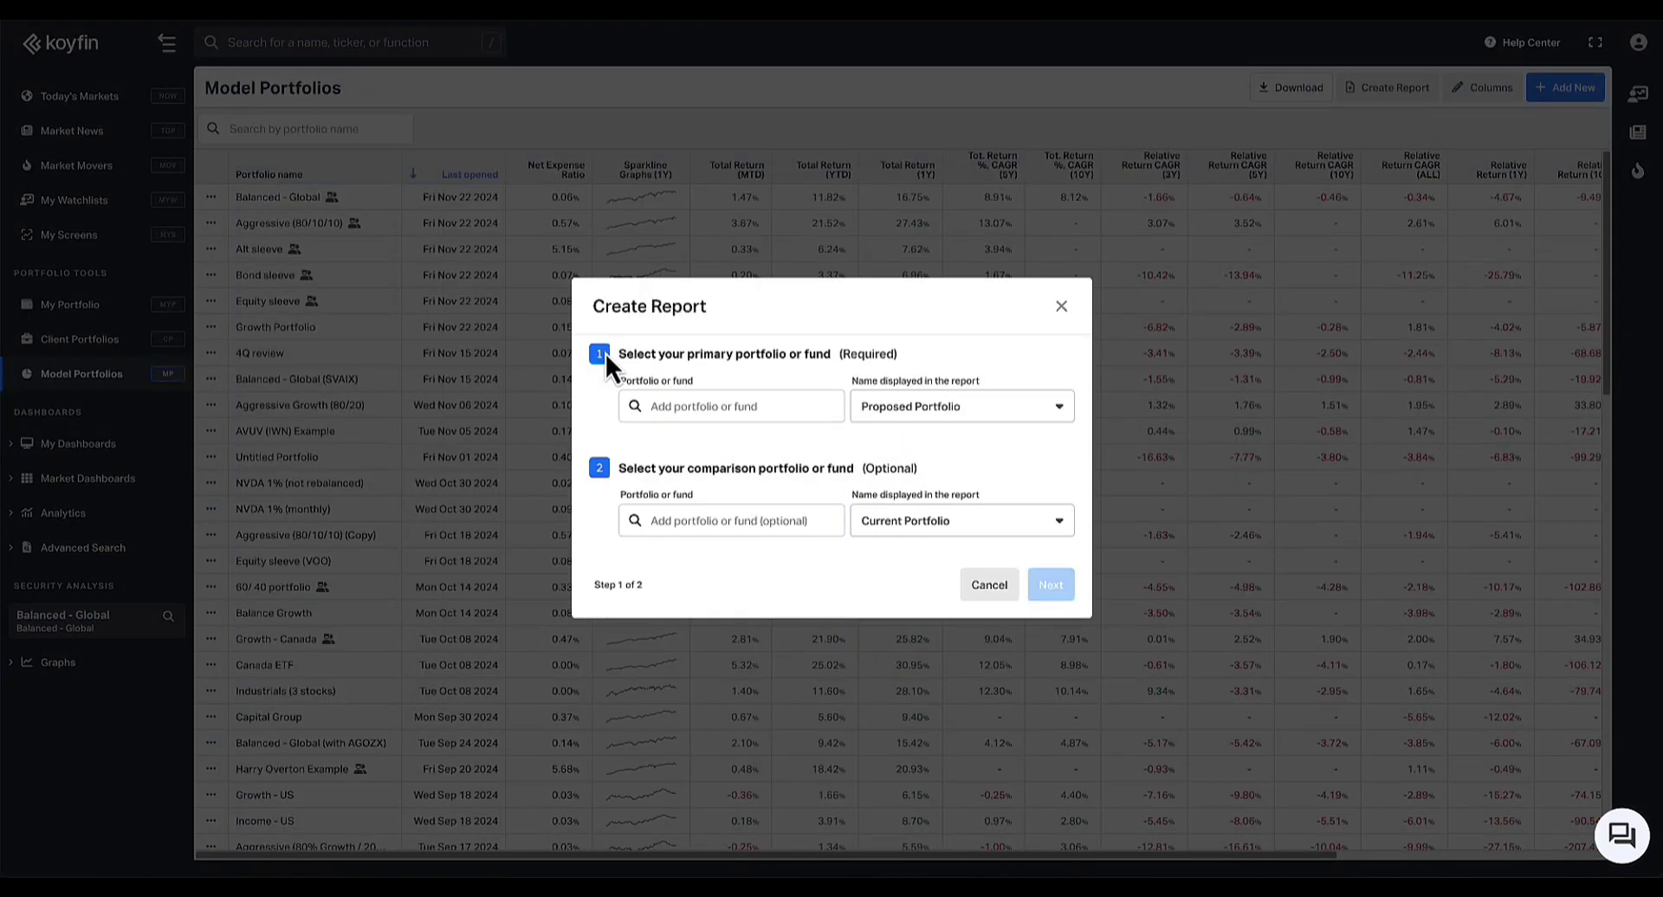
{"action": "left_click", "coordinate": [714, 404]}
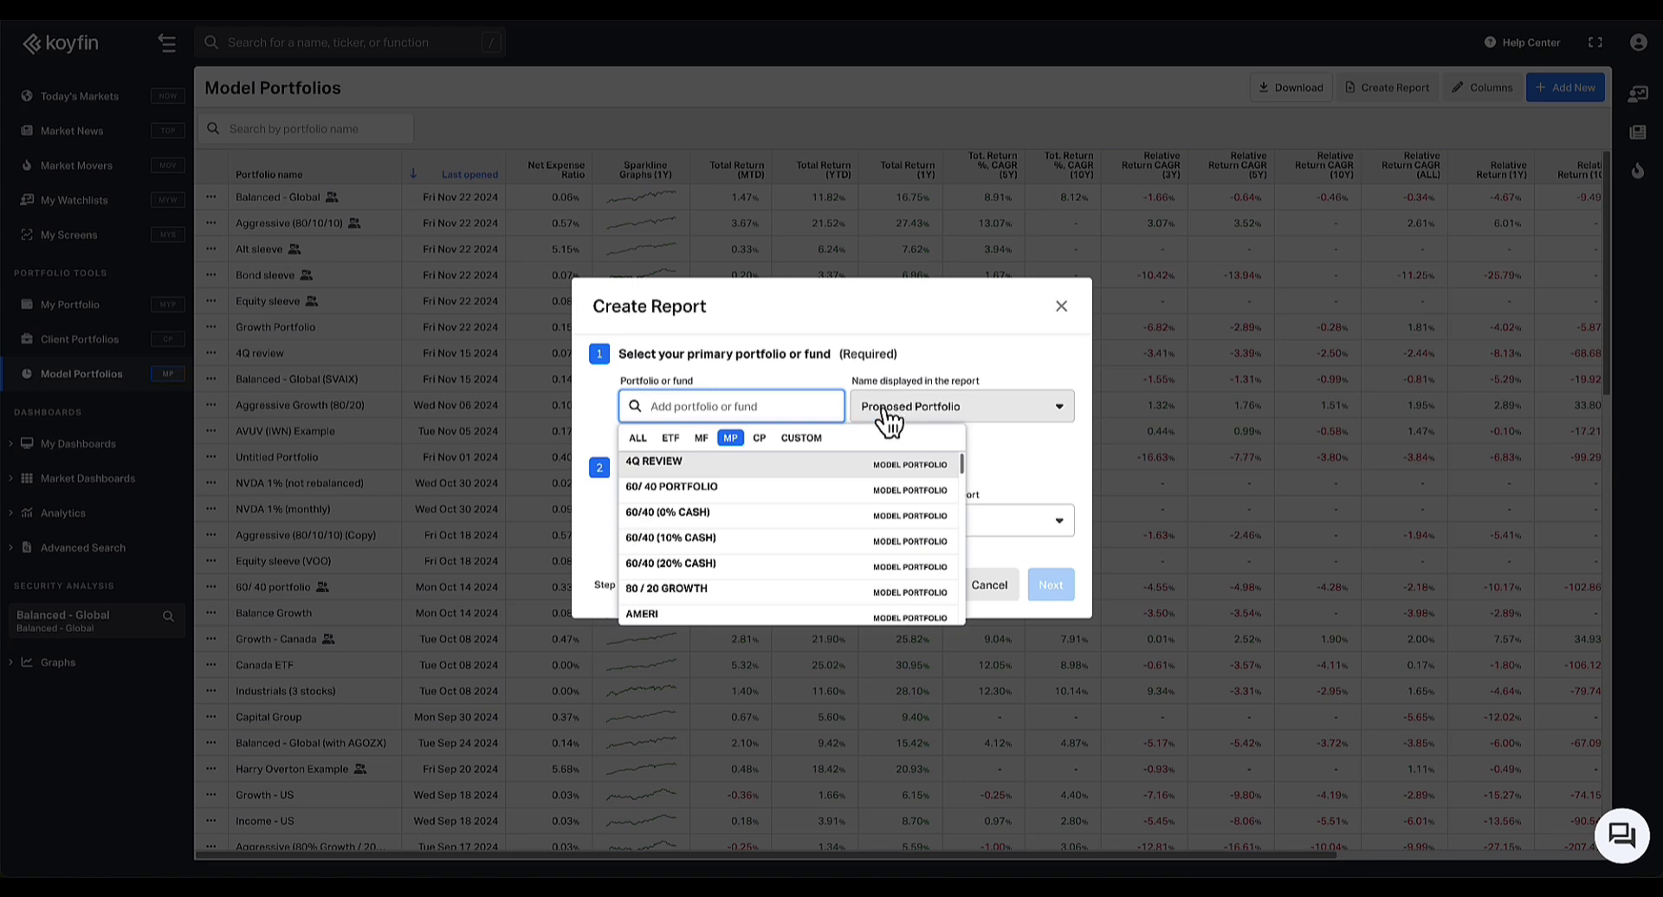
{"action": "type", "text": "ag"}
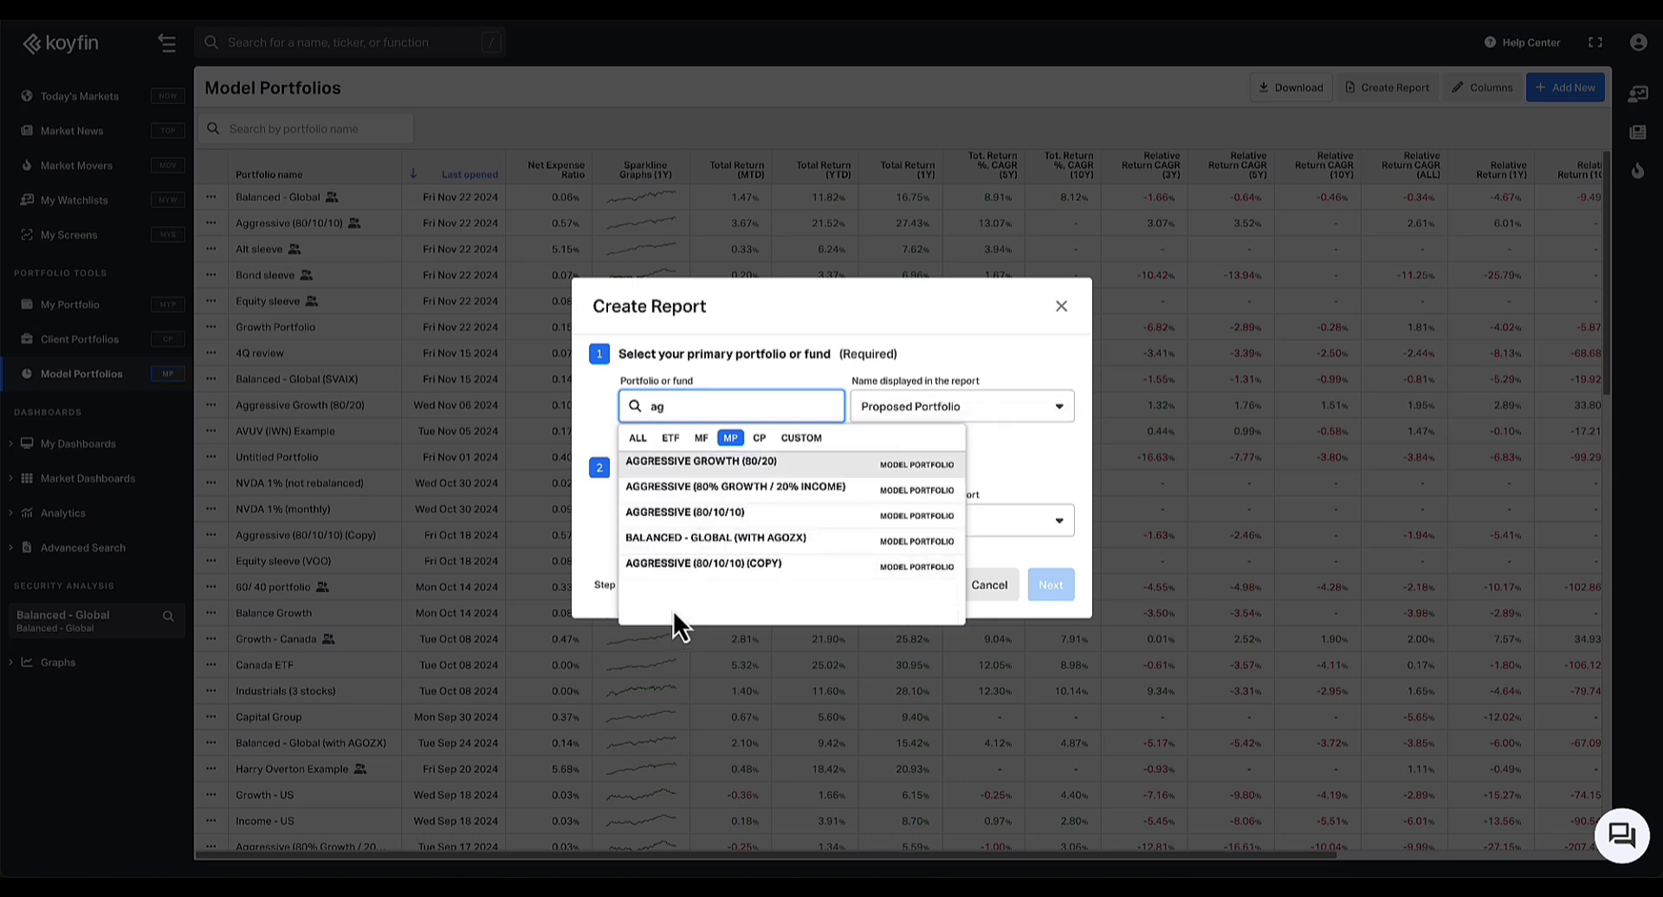
{"action": "left_click", "coordinate": [703, 466]}
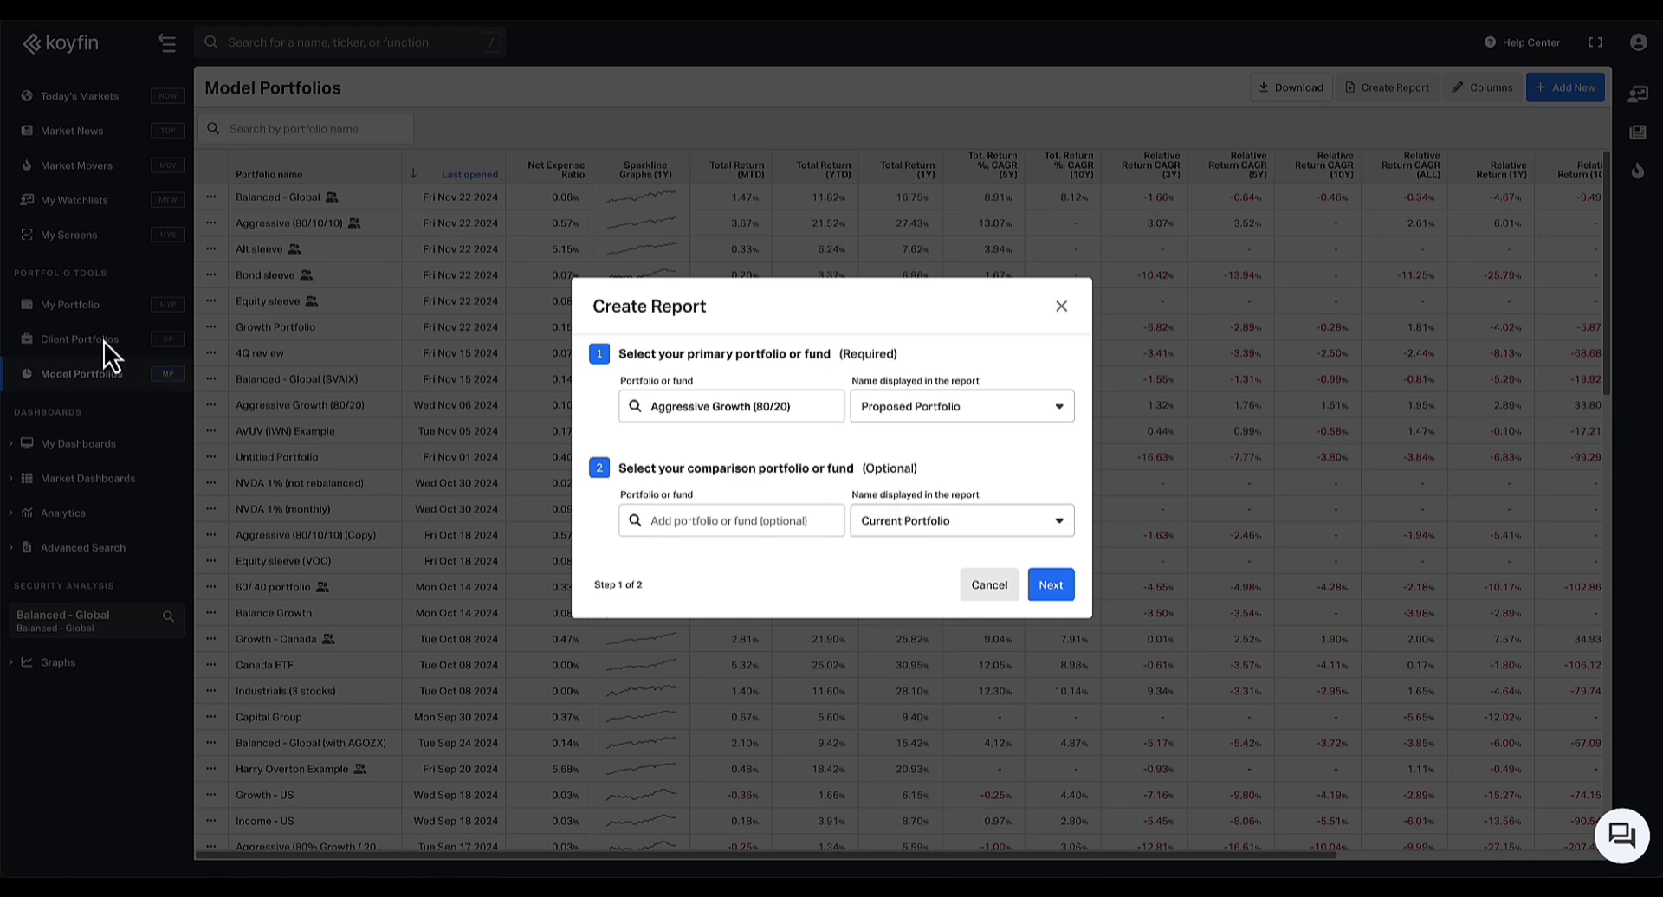
Choose the prospect's client portfolio as the comparison, displayed as Current Portfolio
{"action": "left_click", "coordinate": [690, 520]}
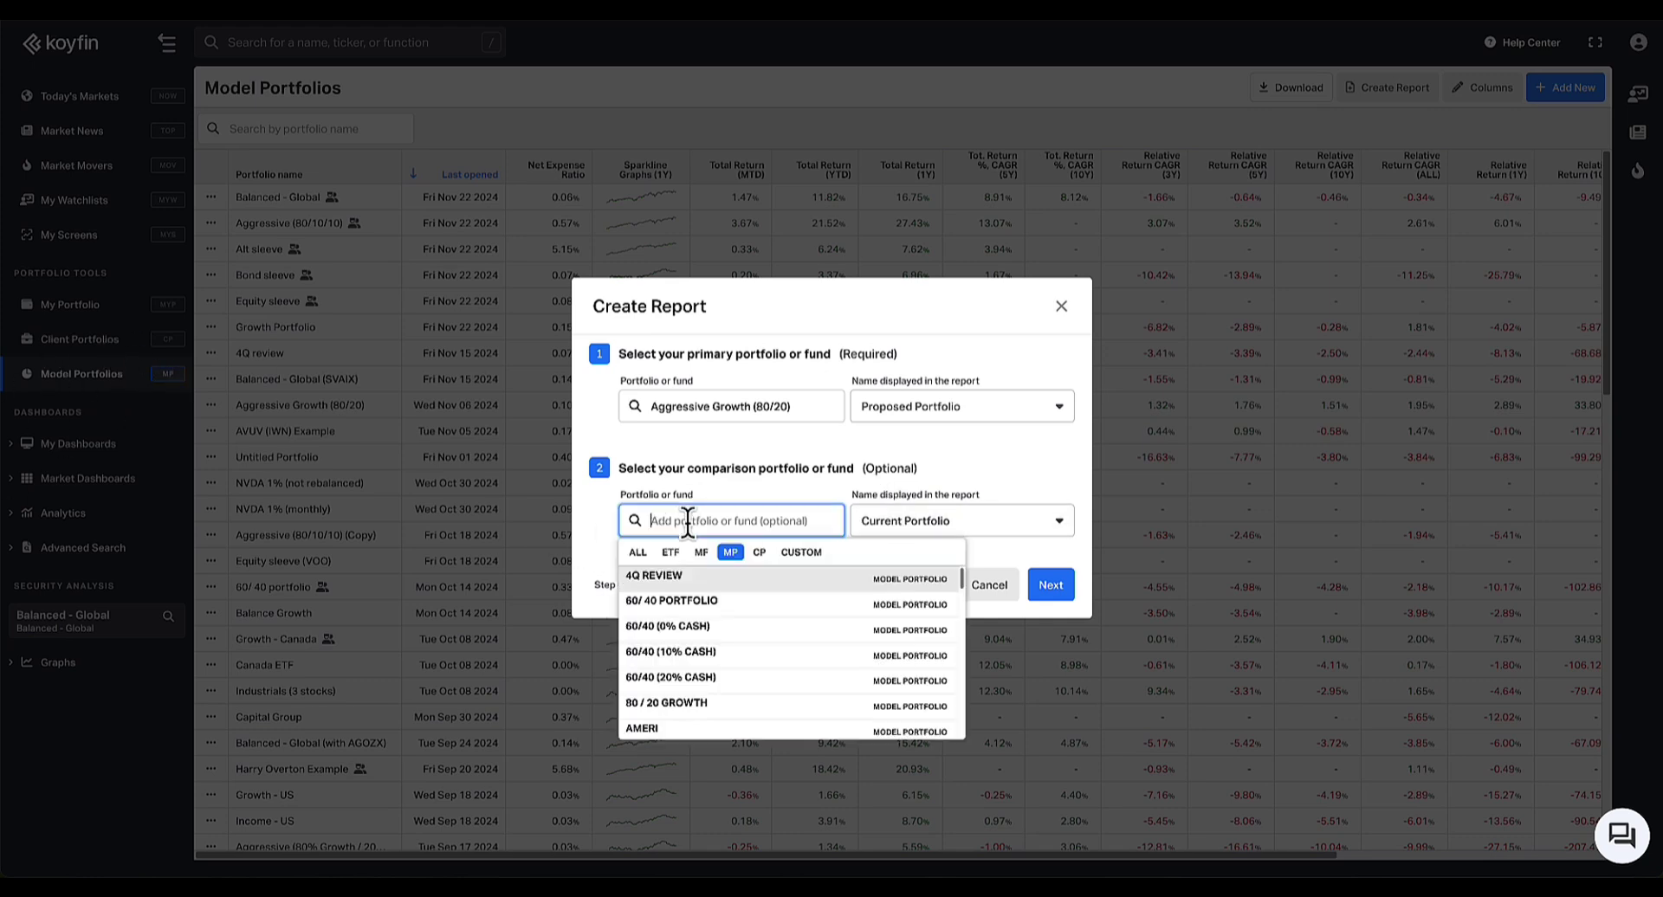
{"action": "left_click", "coordinate": [759, 552]}
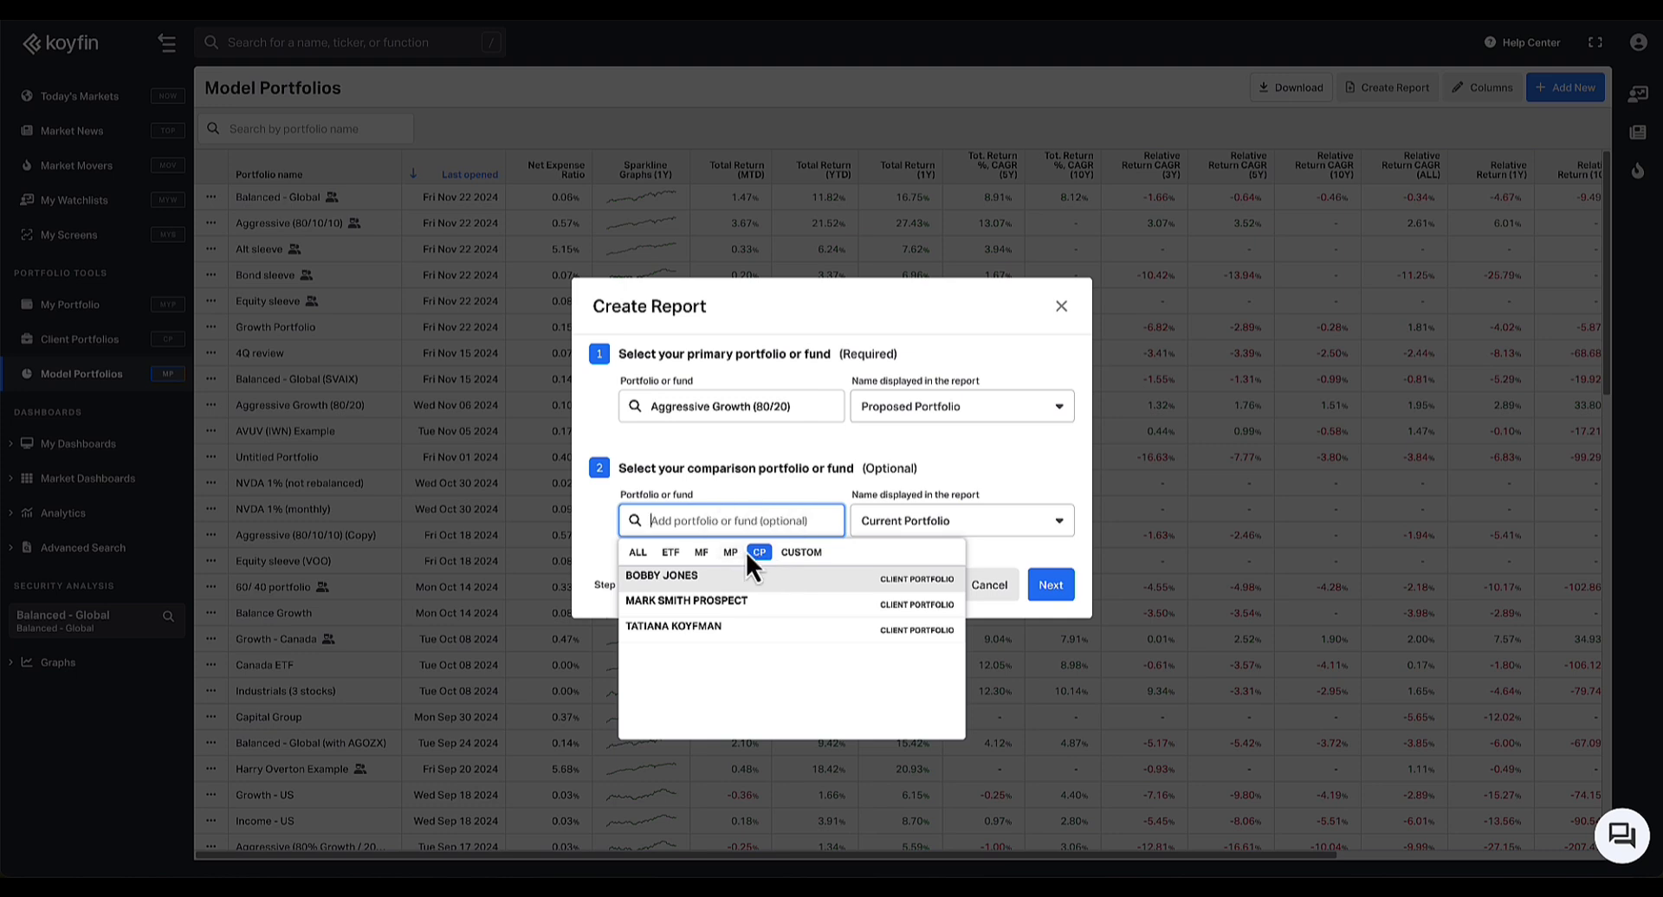
{"action": "left_click", "coordinate": [698, 601]}
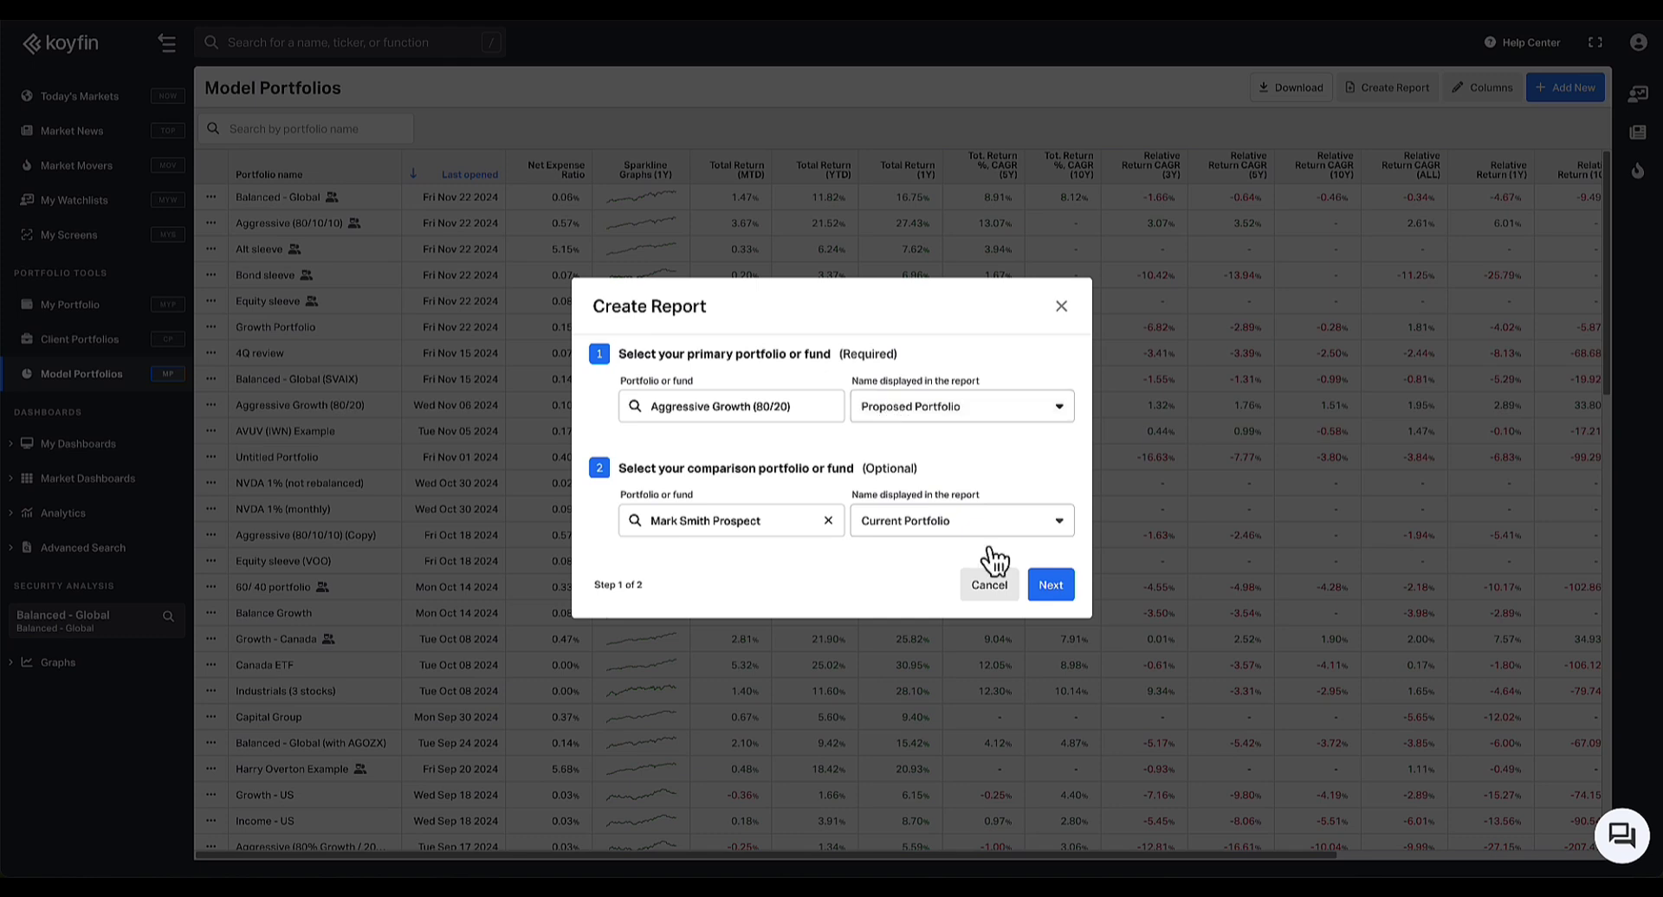
Accept the default report details, review the Comparison Summary of the proposed and current portfolios, and close the report editor
{"action": "left_click", "coordinate": [1045, 589]}
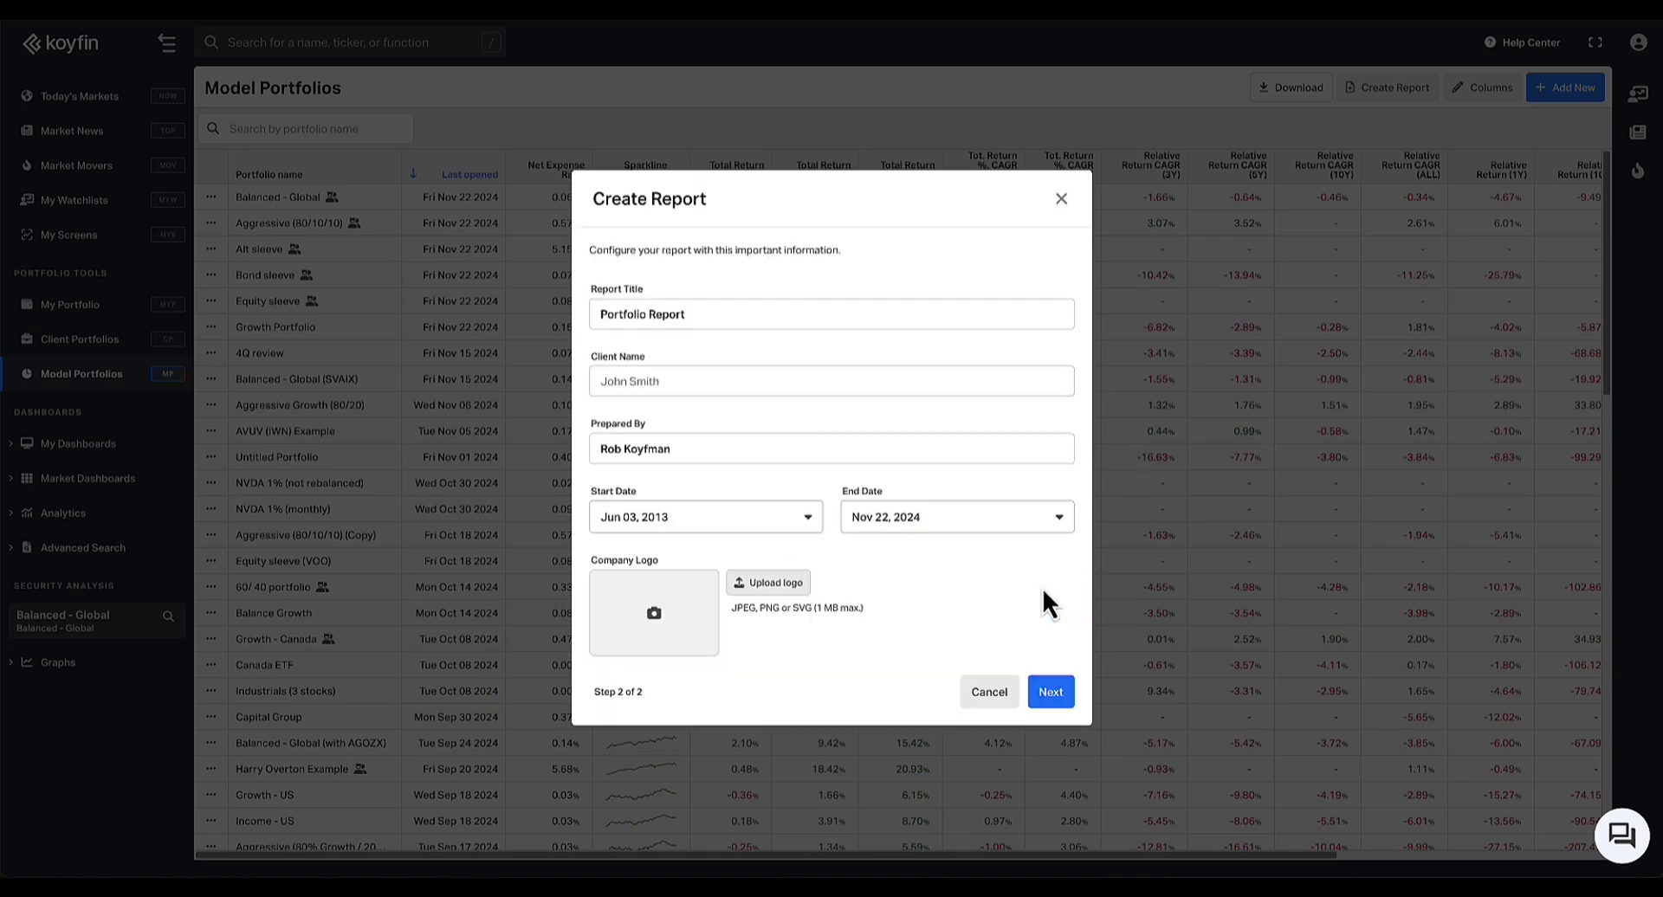
{"action": "left_click", "coordinate": [1044, 700]}
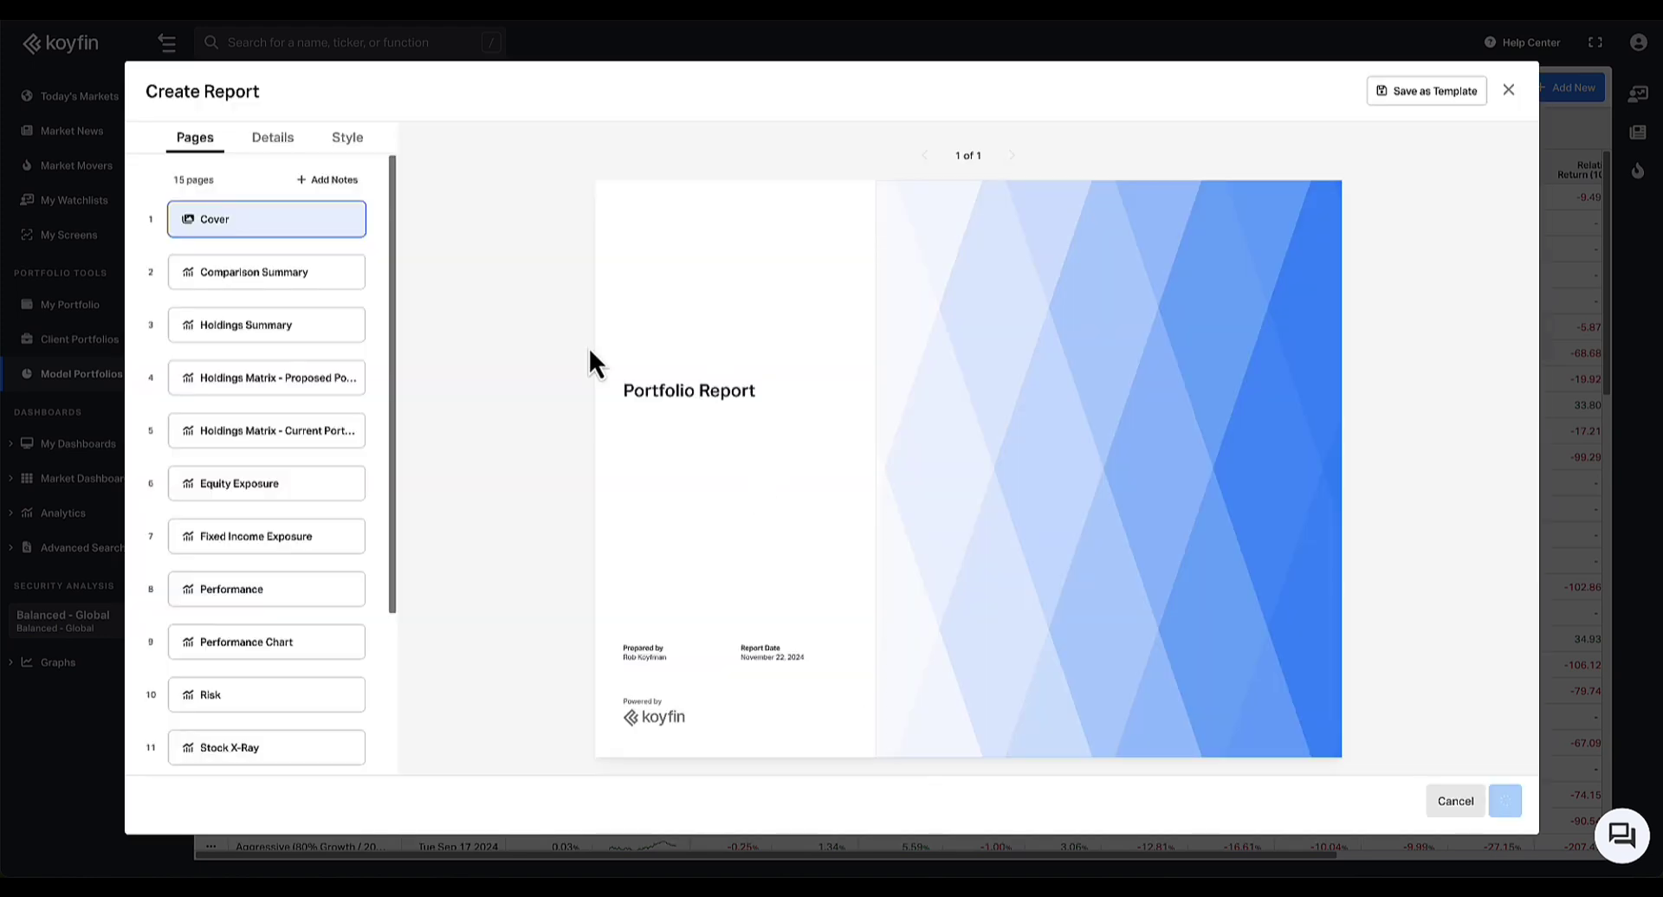
{"action": "left_click", "coordinate": [268, 272]}
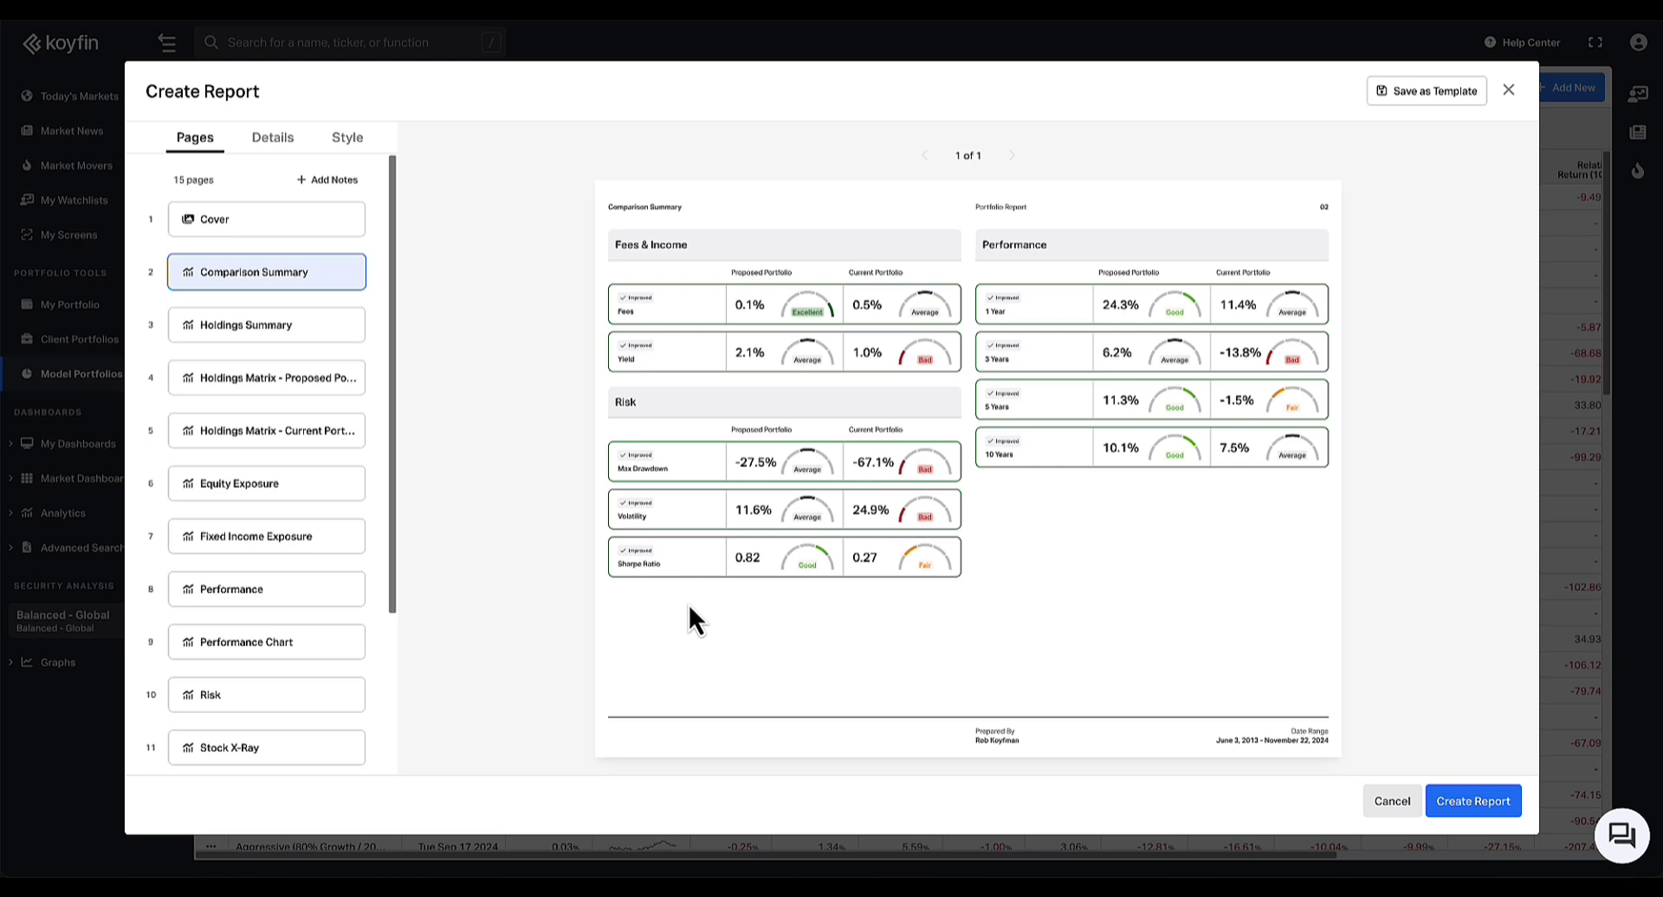
{"action": "key", "text": "Escape"}
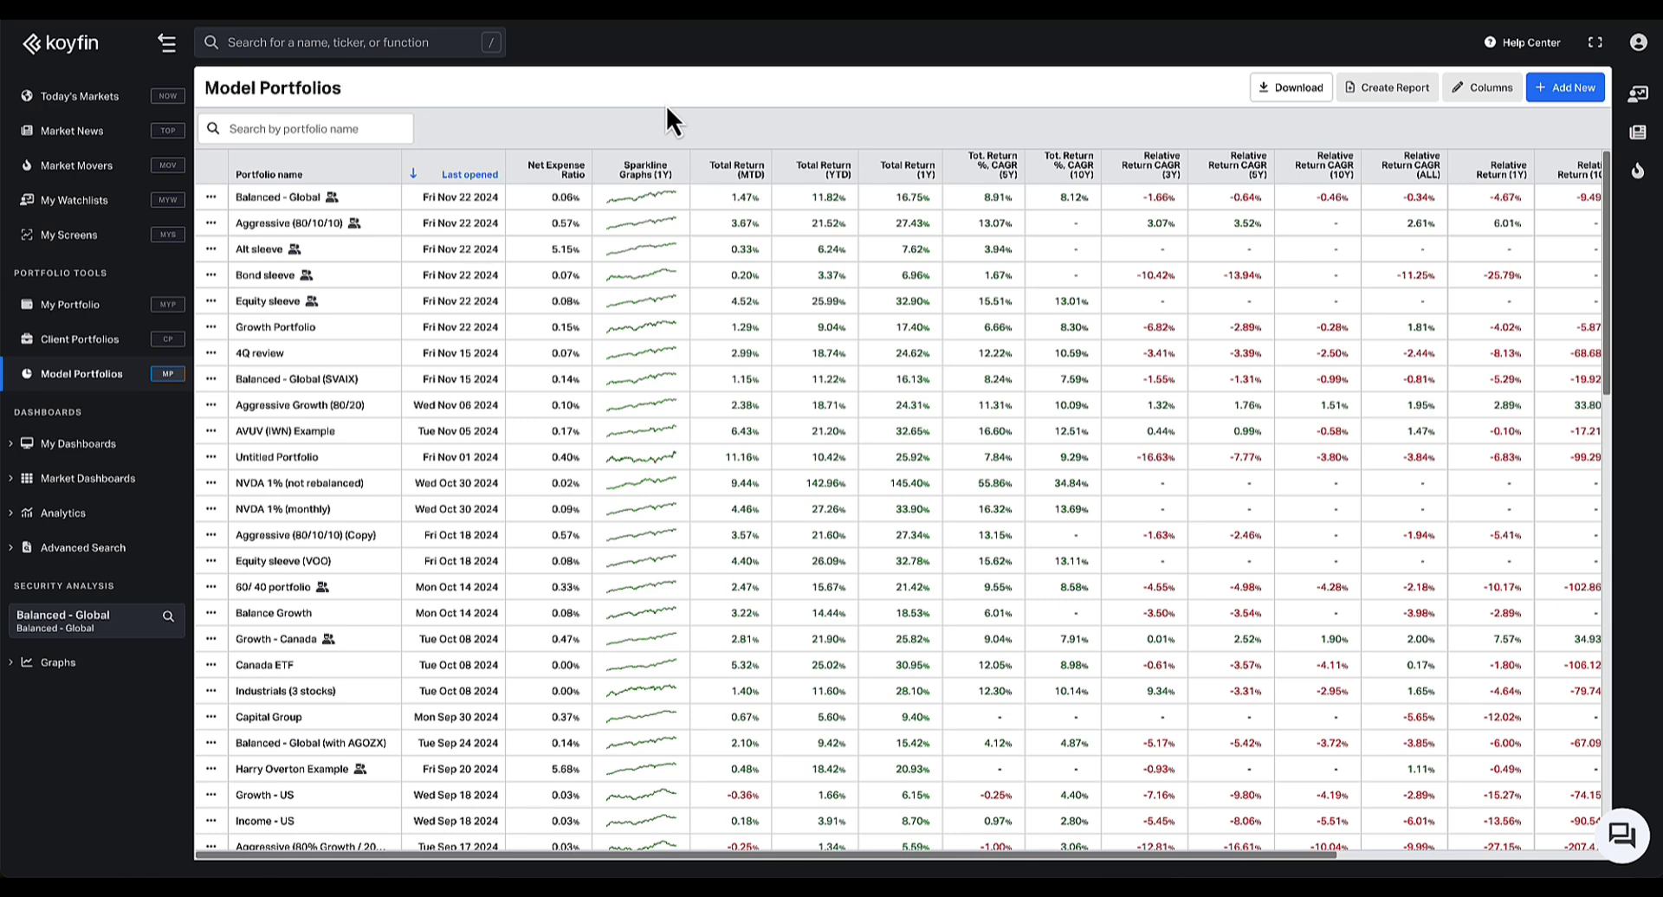